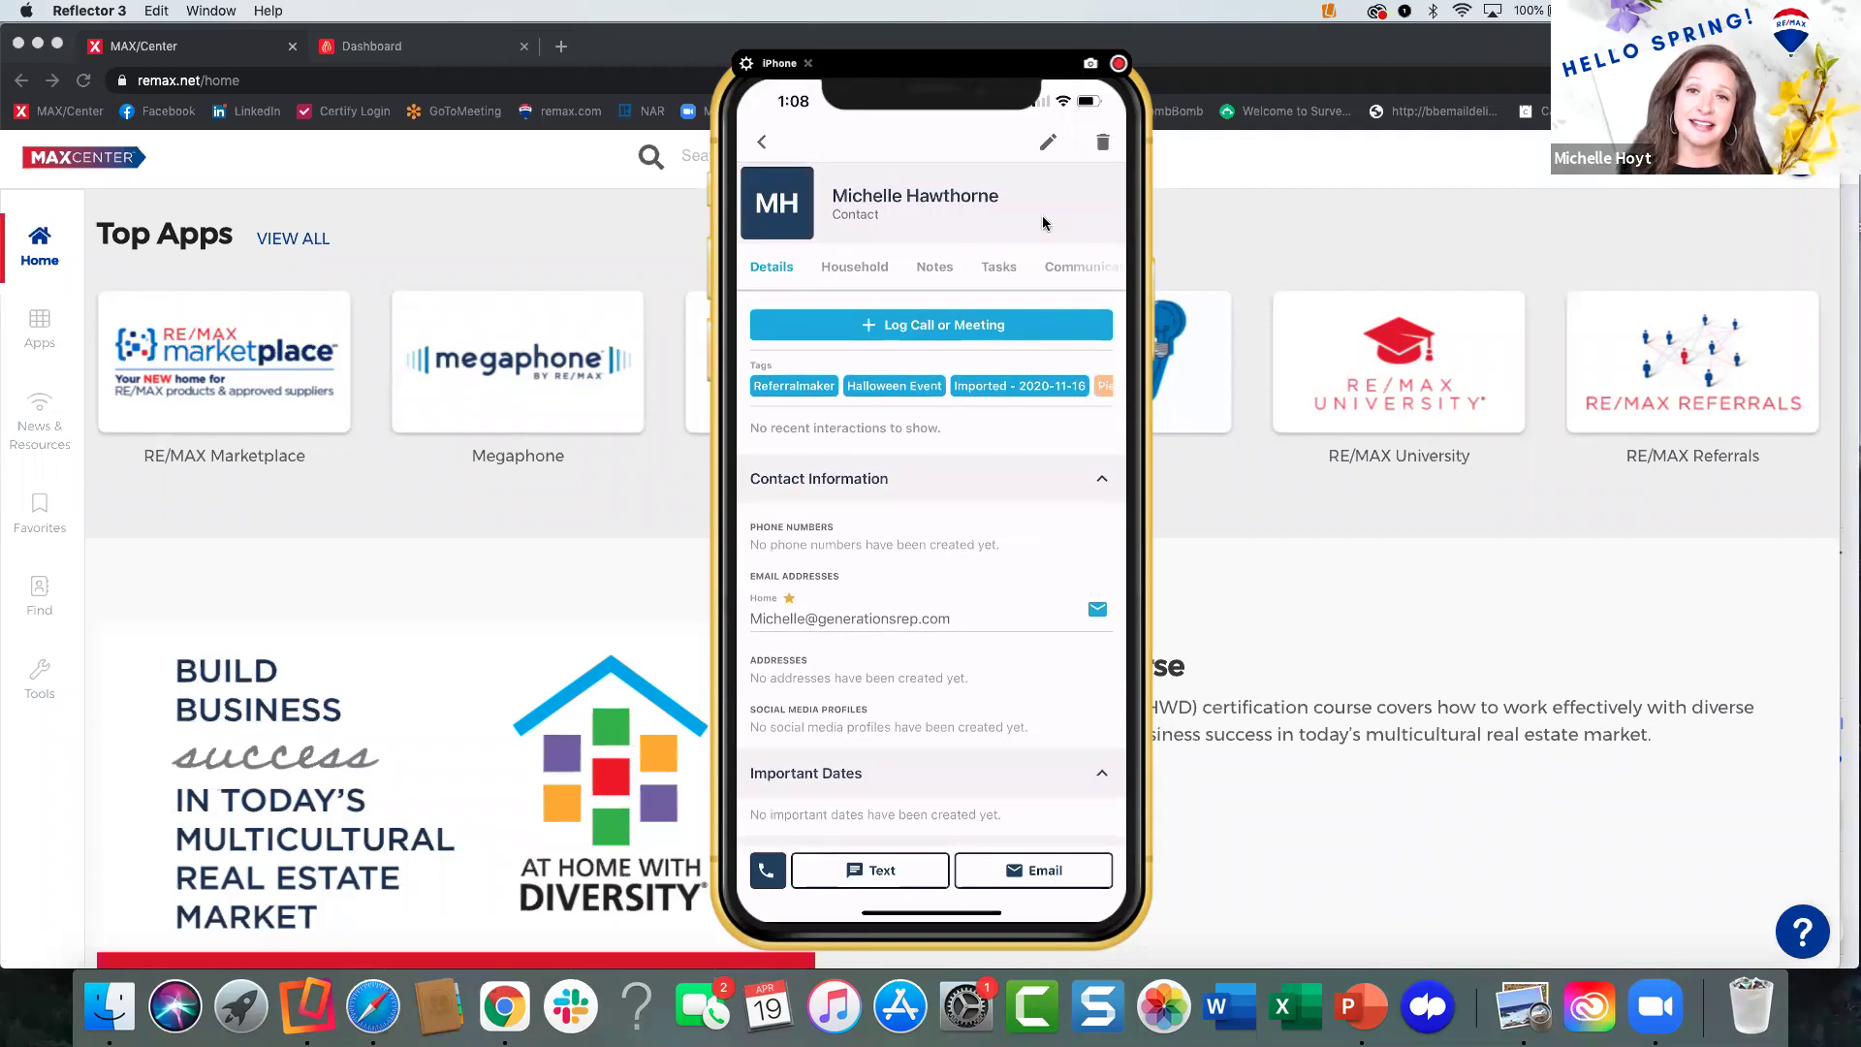
pyautogui.click(1048, 142)
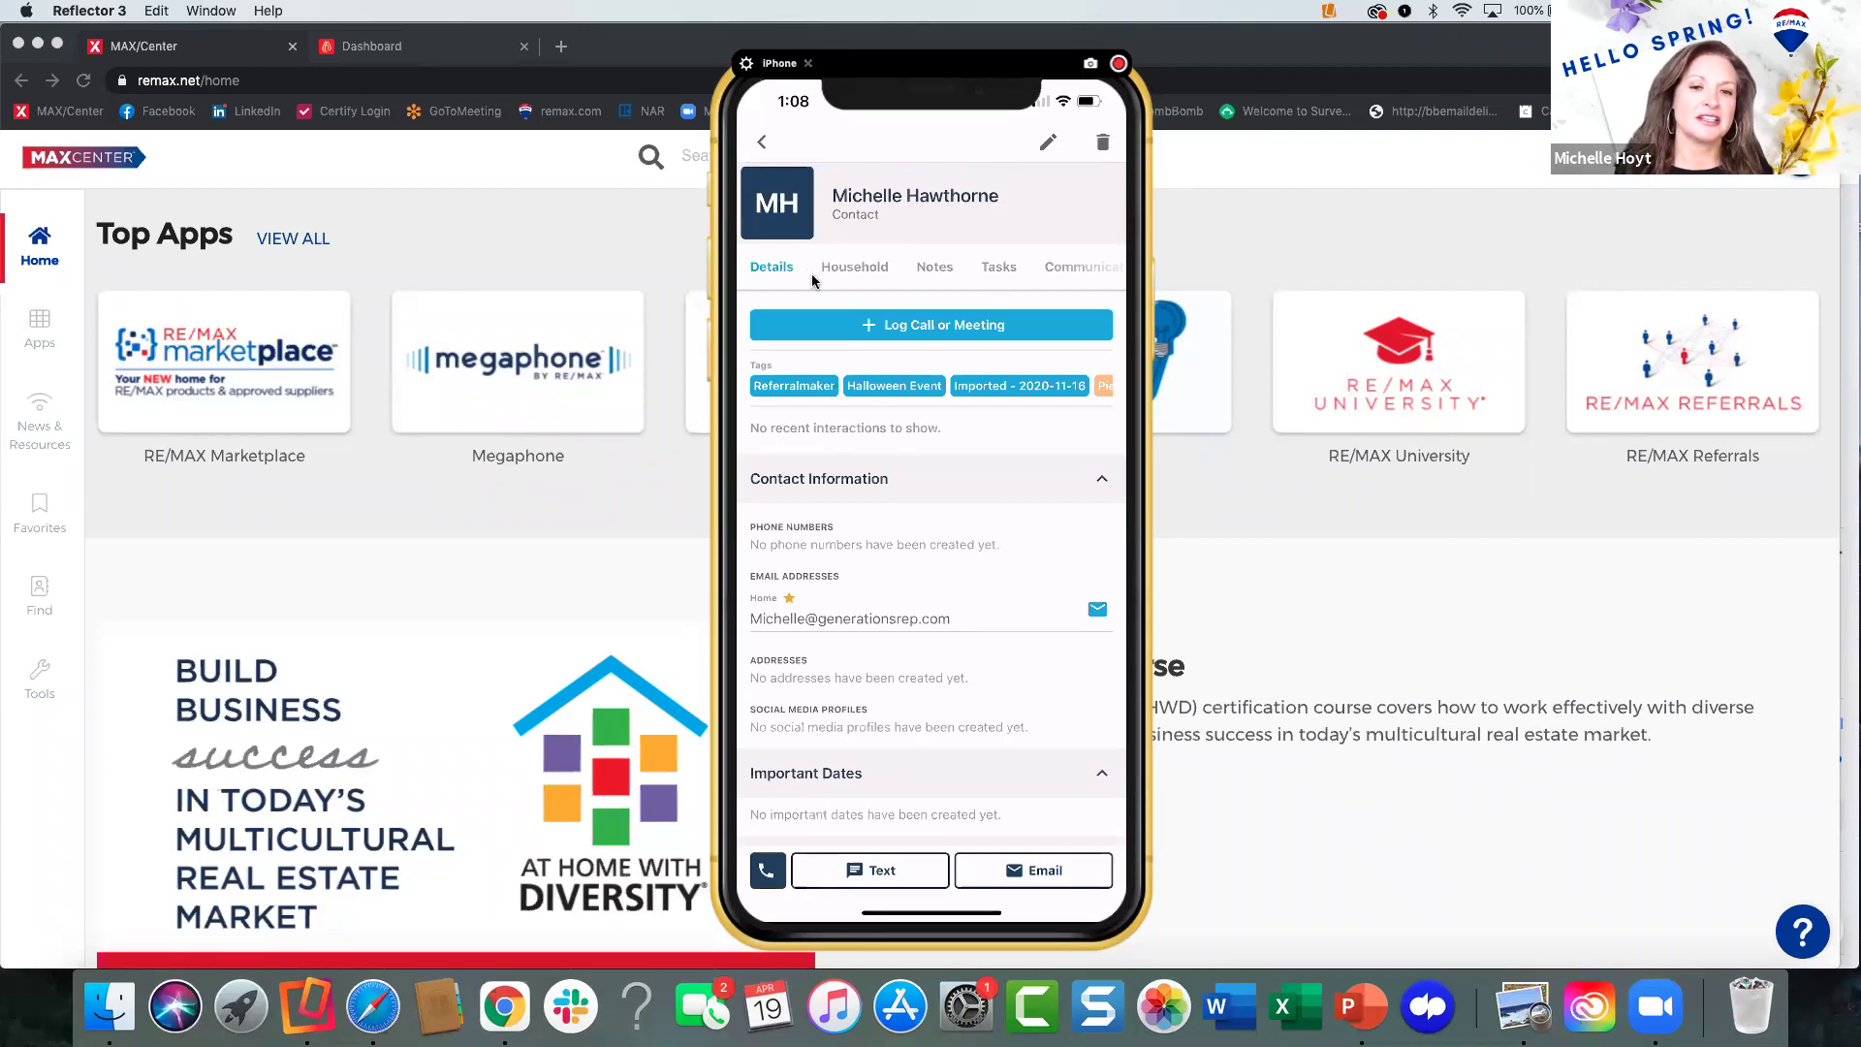
pyautogui.click(933, 274)
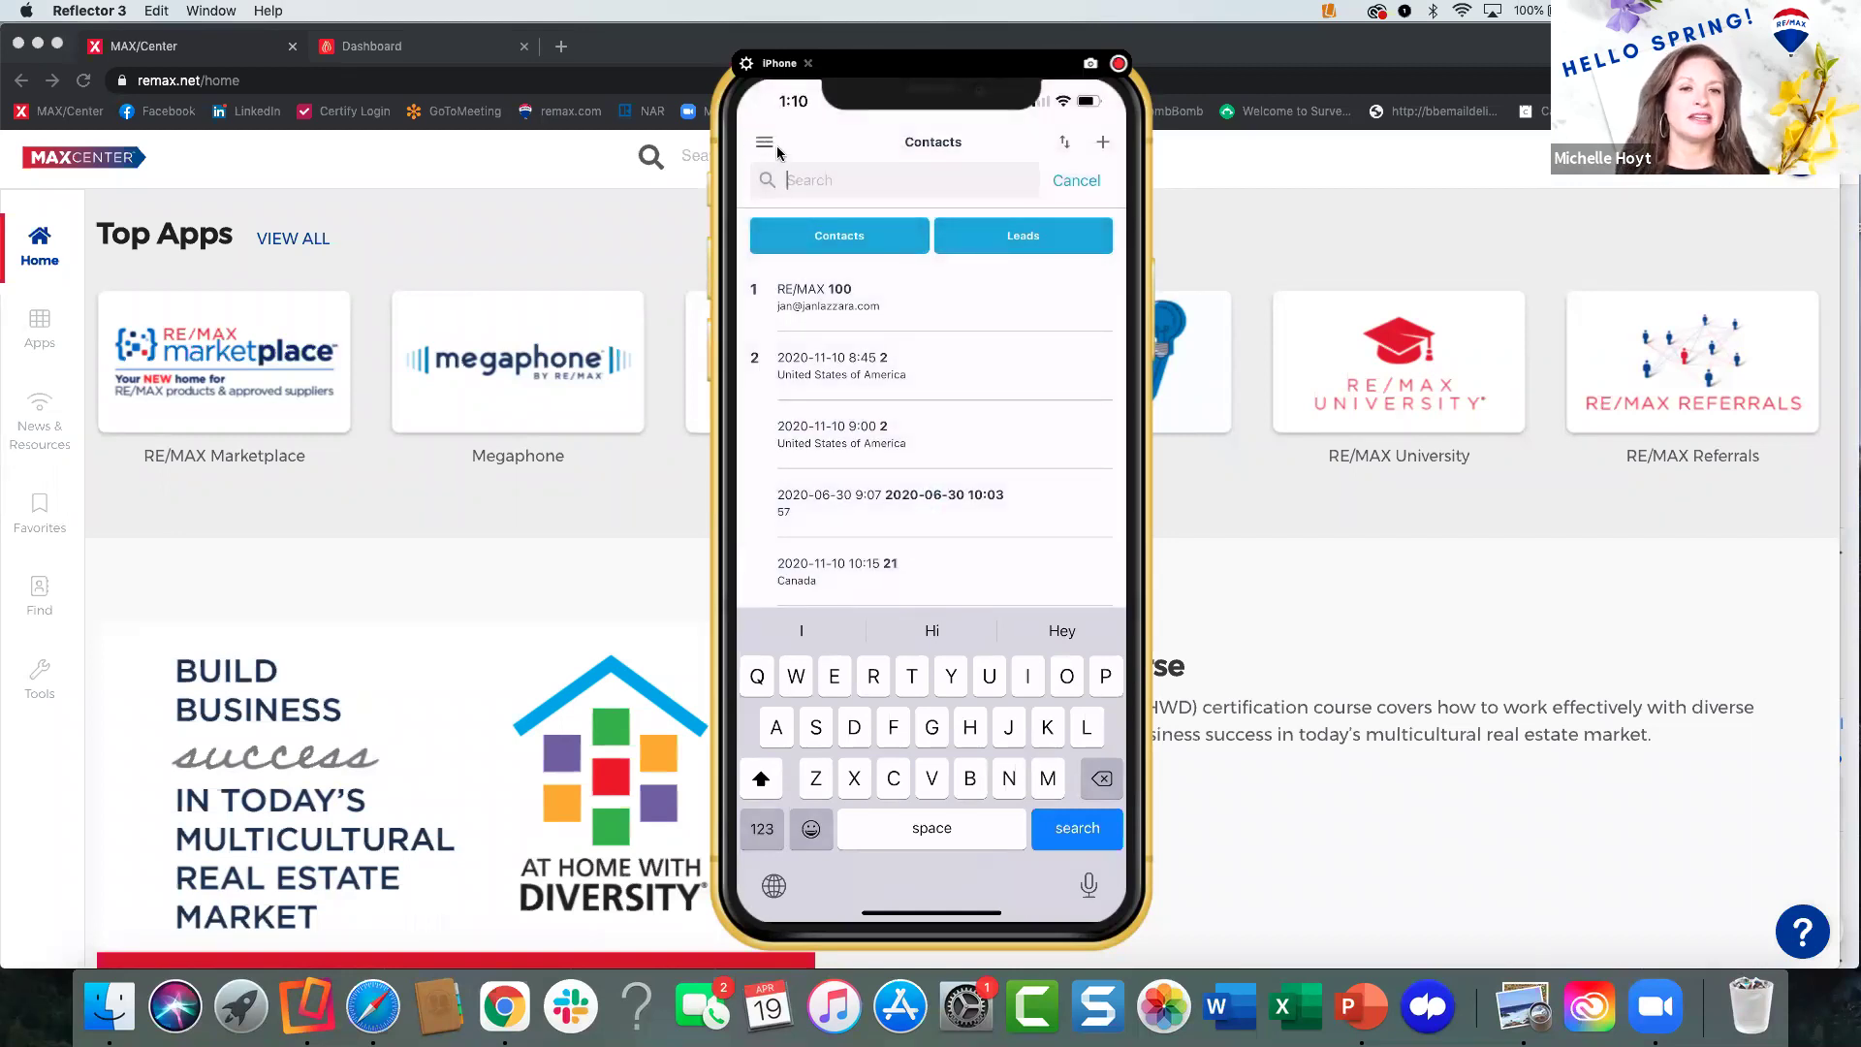
# Review the notification about the shared contact and copy the Branded Mobile App link.
pyautogui.click(766, 143)
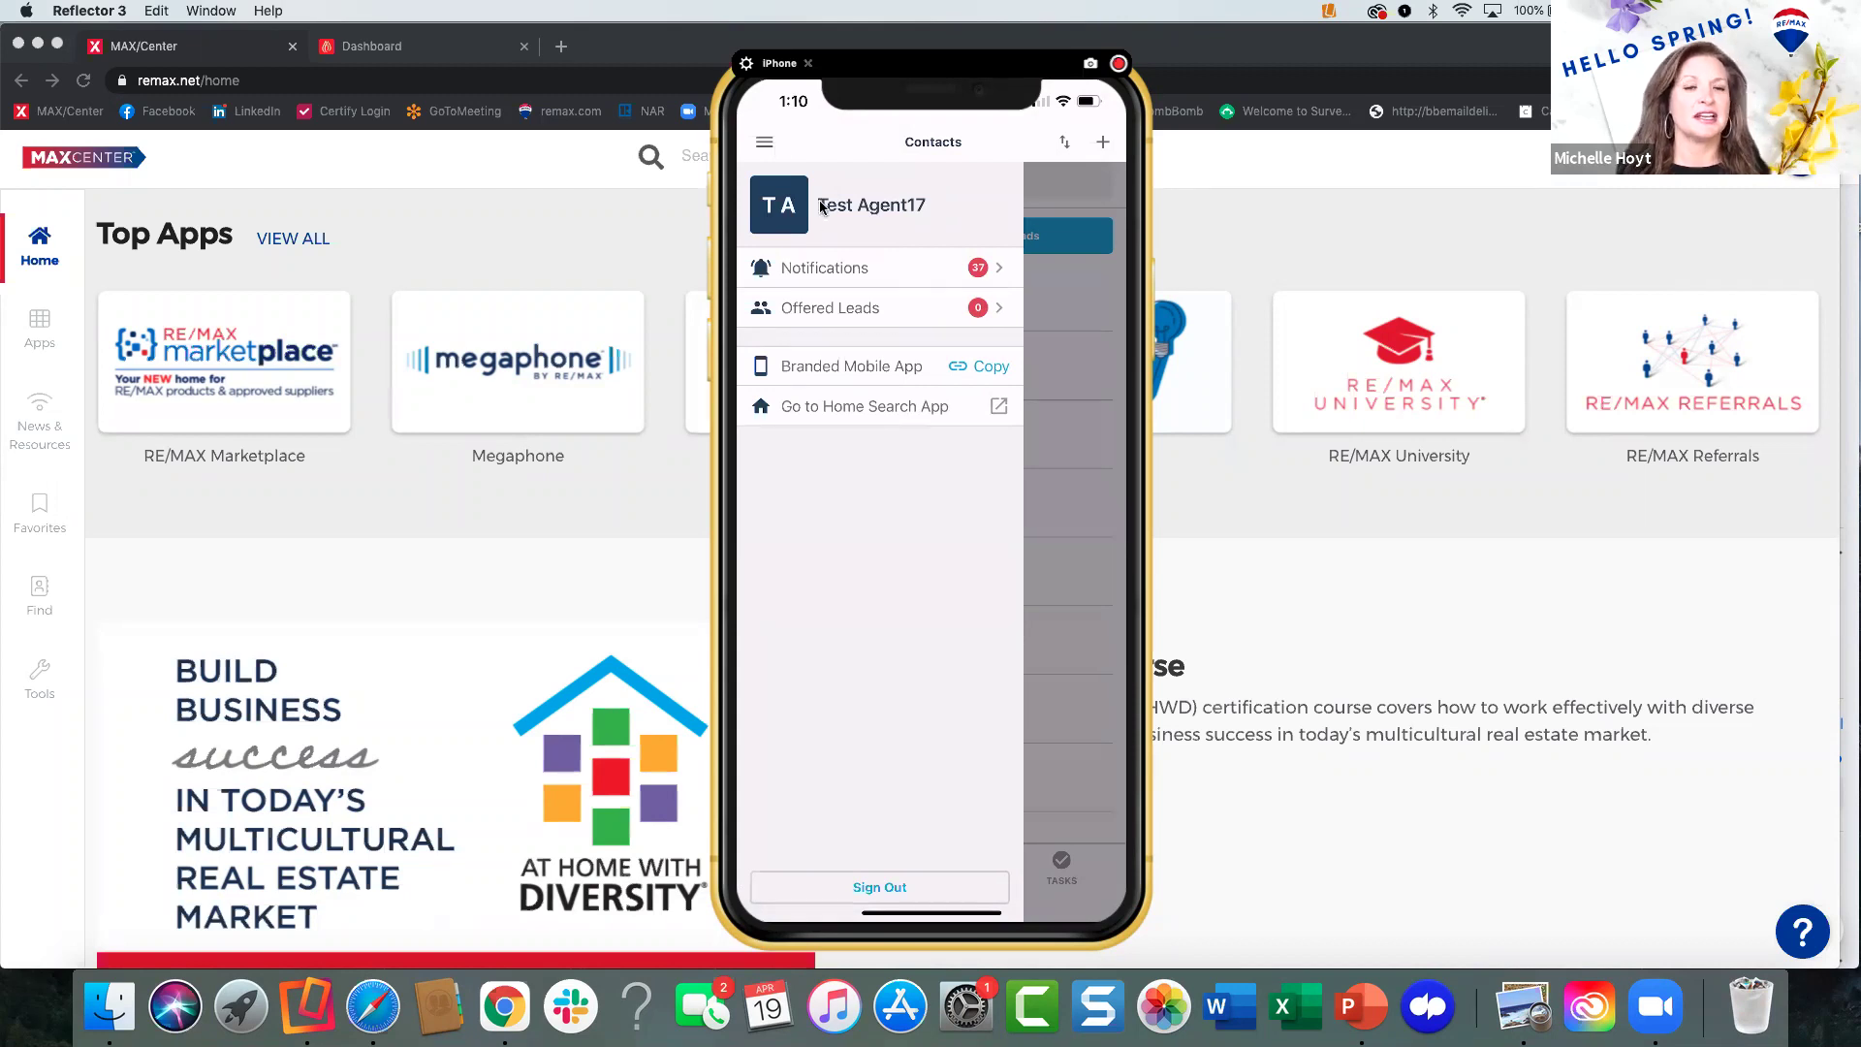
pyautogui.click(892, 262)
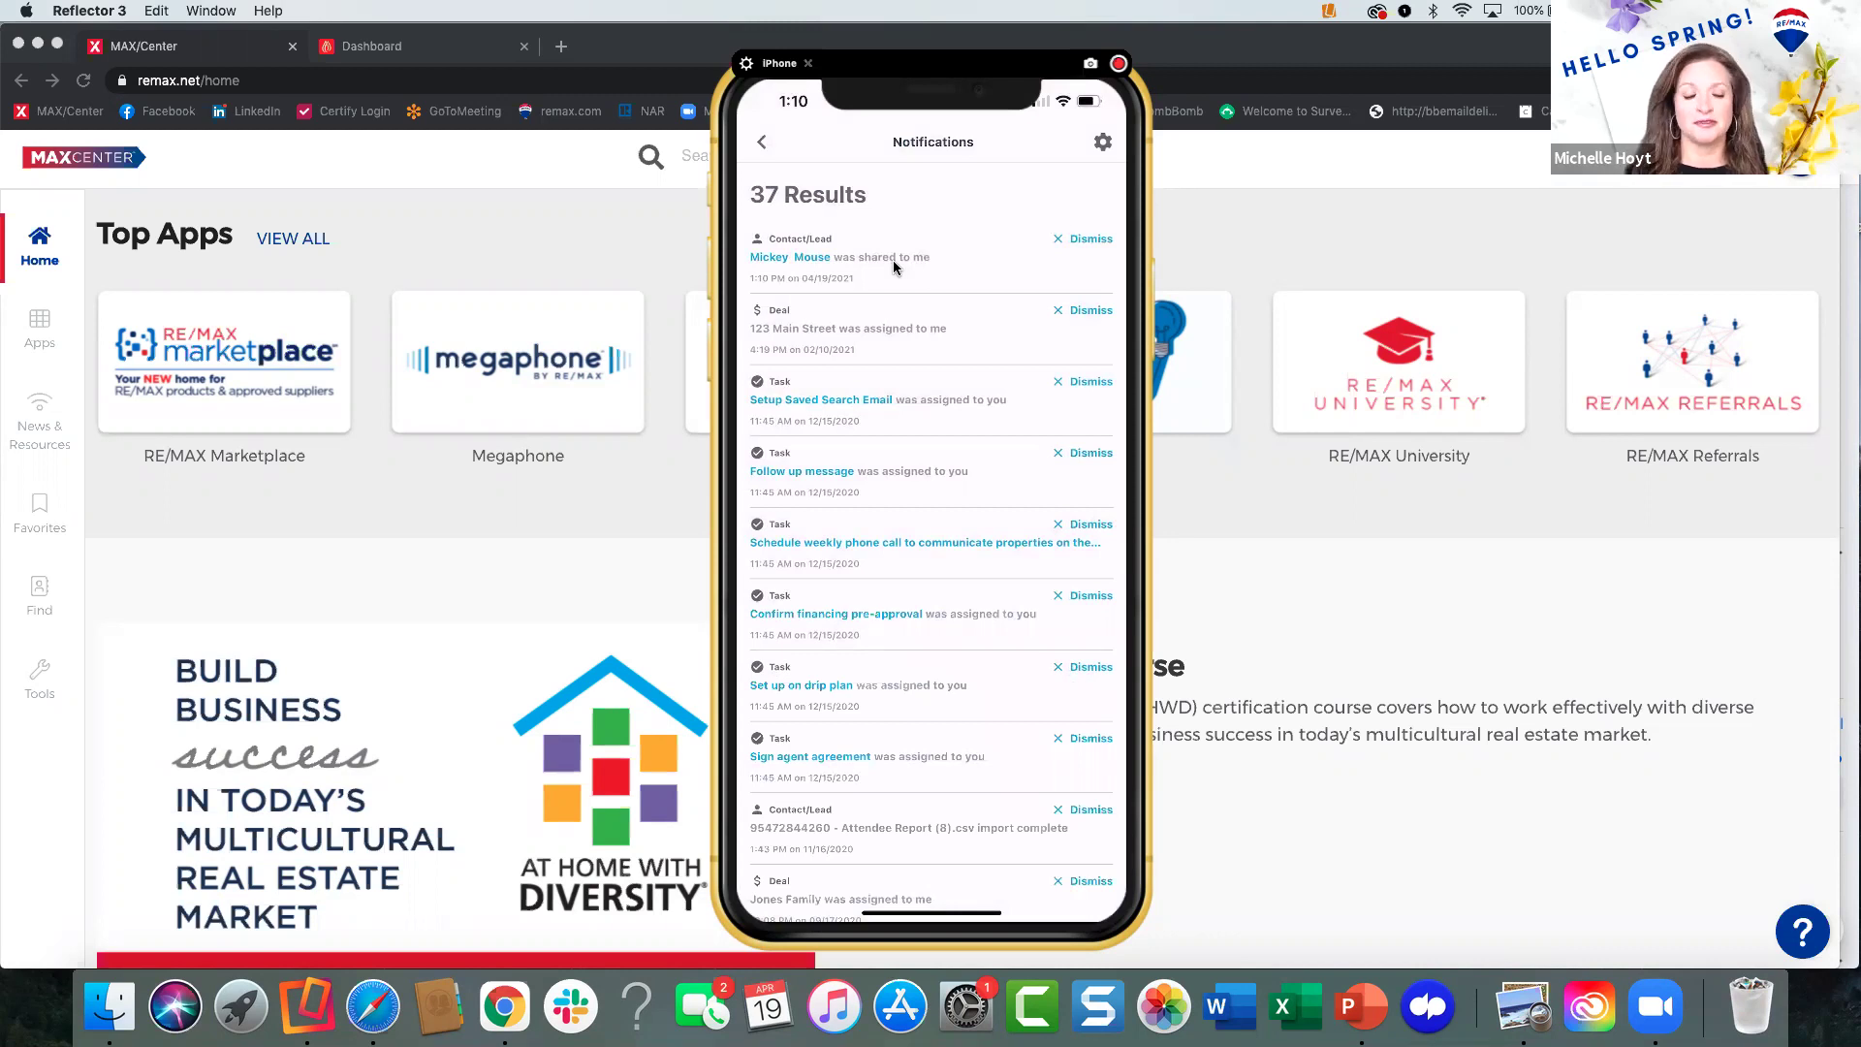
pyautogui.click(893, 260)
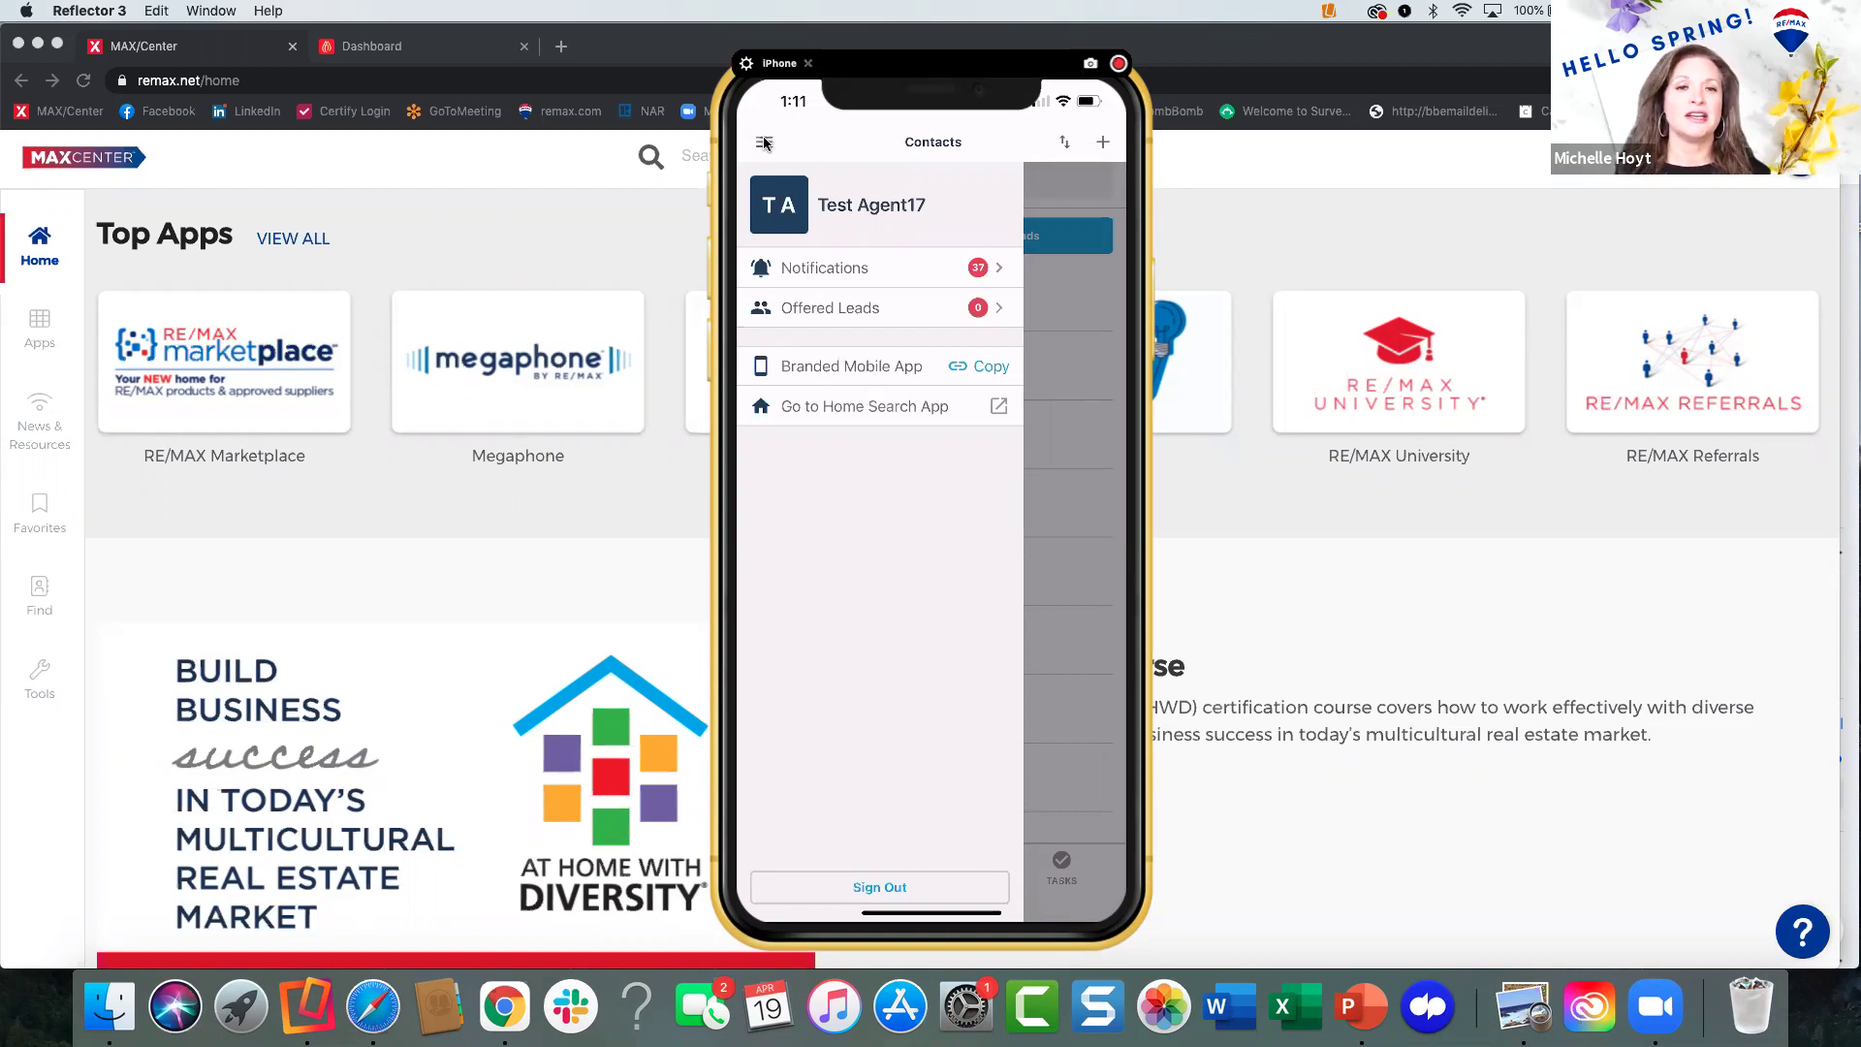
pyautogui.click(950, 370)
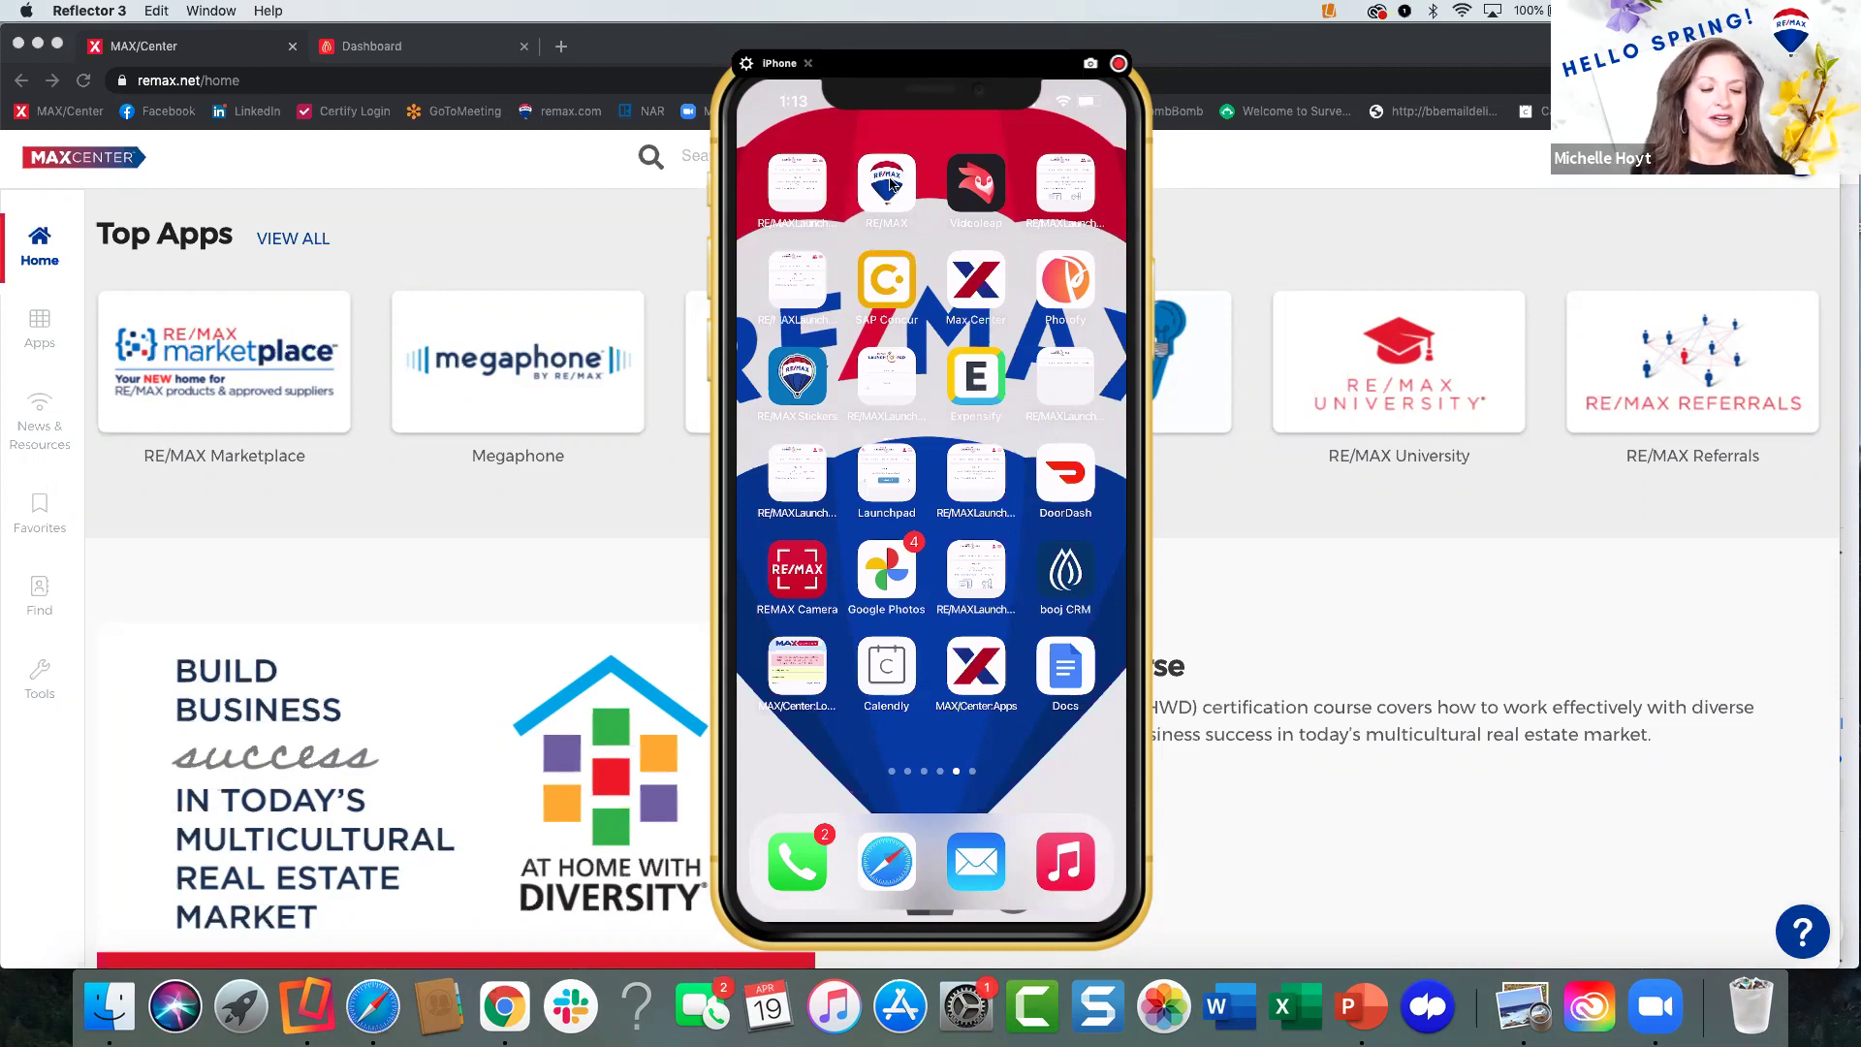
# Switch to the RE/MAX home search app on the phone and open the assigned agent's profile.
pyautogui.click(887, 183)
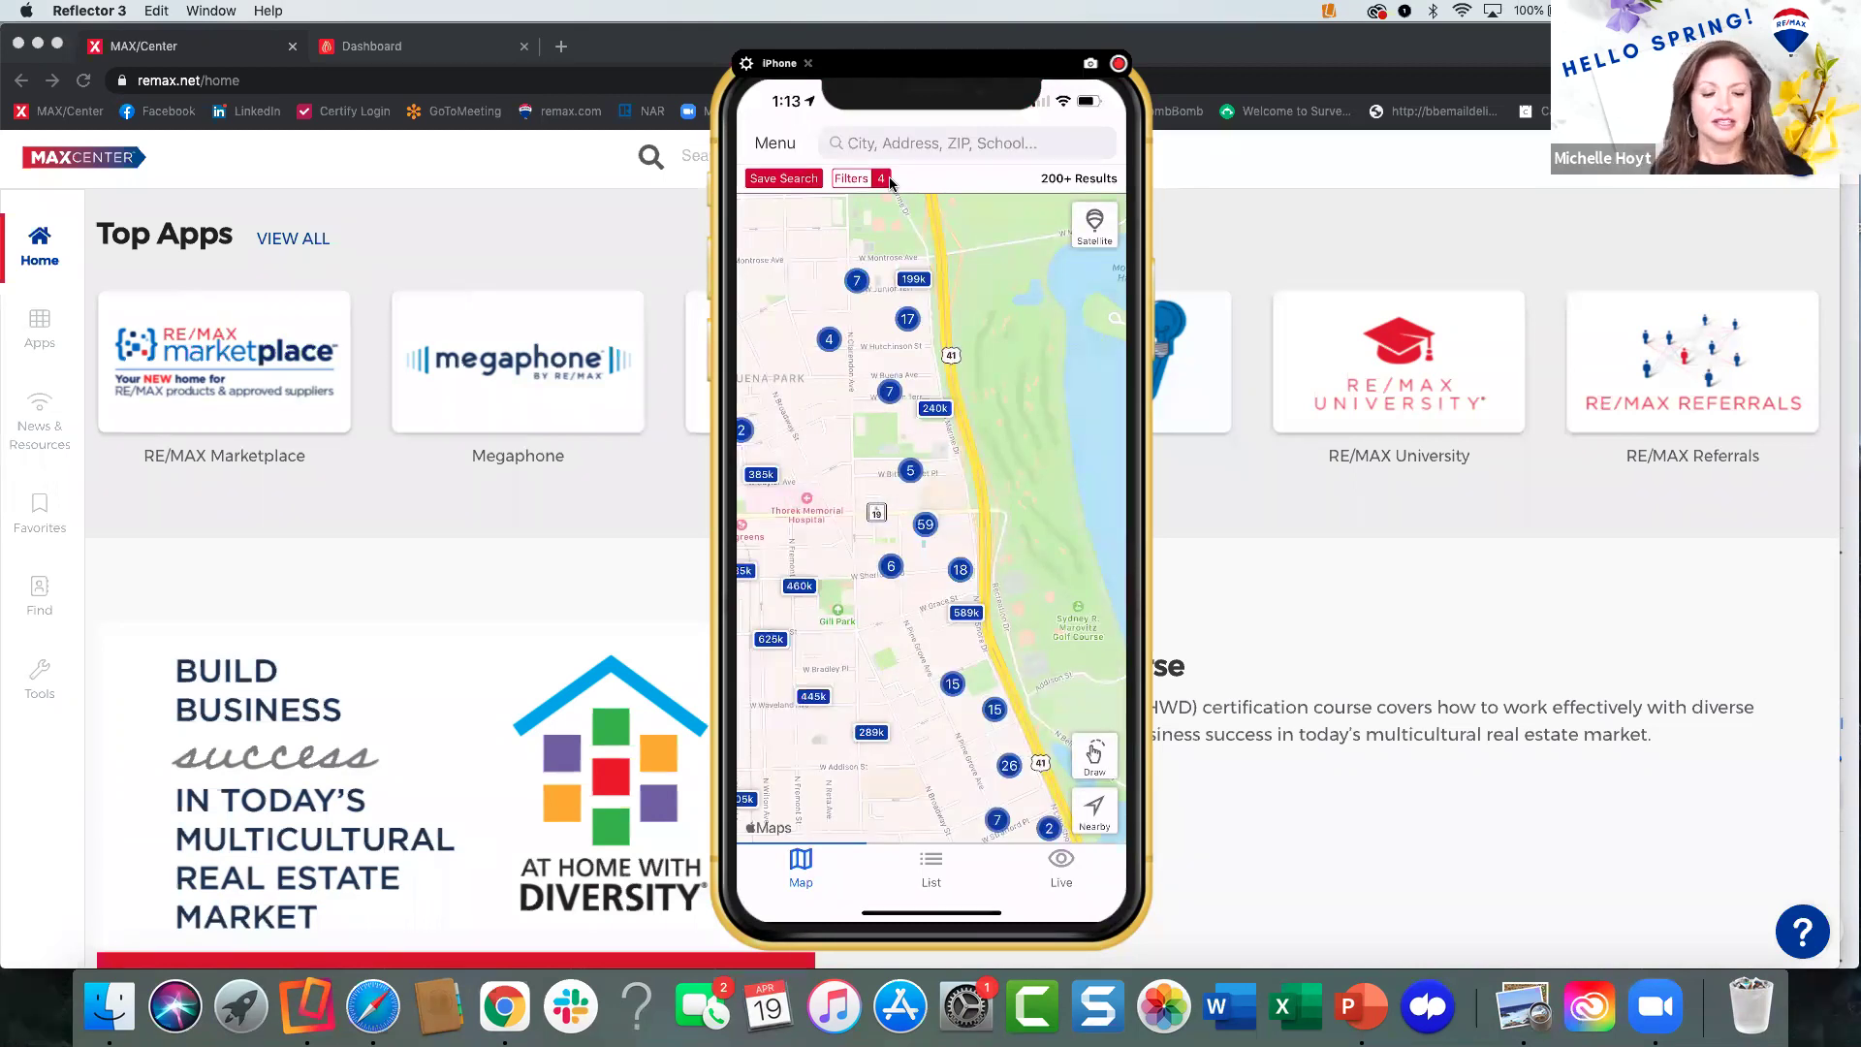
pyautogui.click(776, 145)
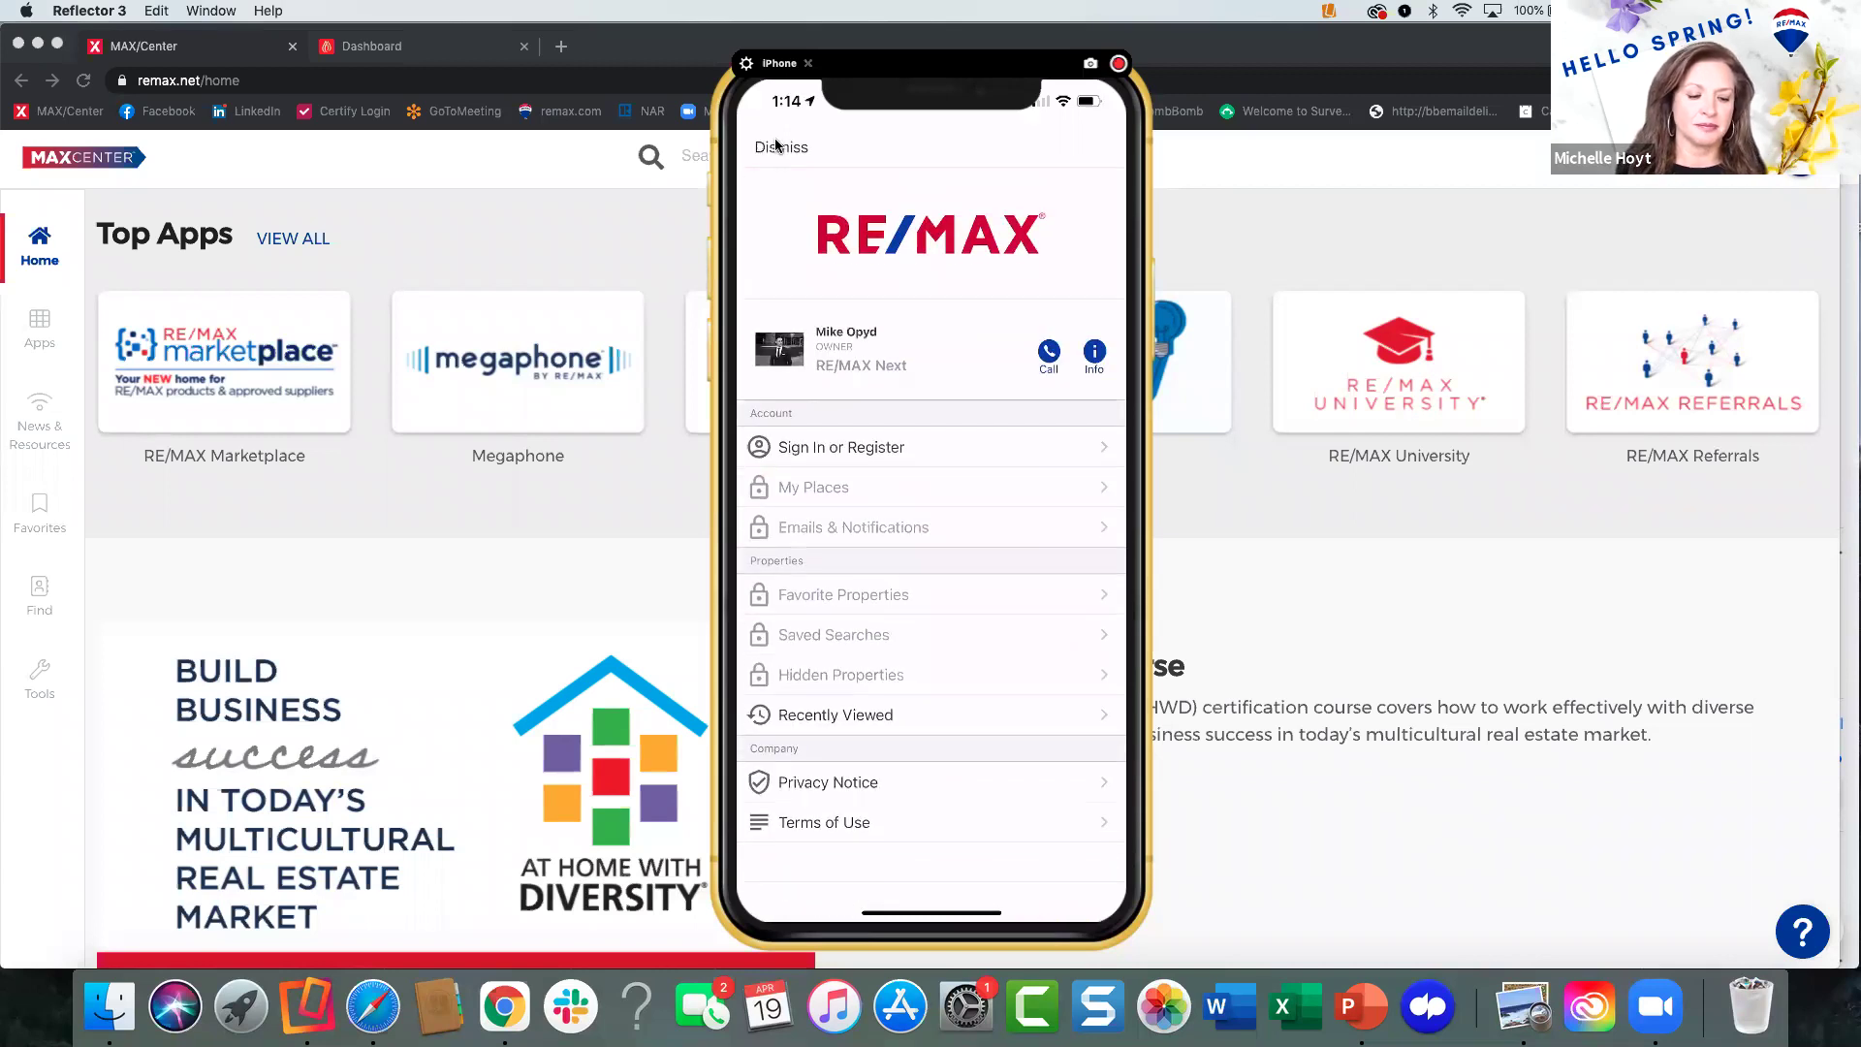
pyautogui.click(933, 363)
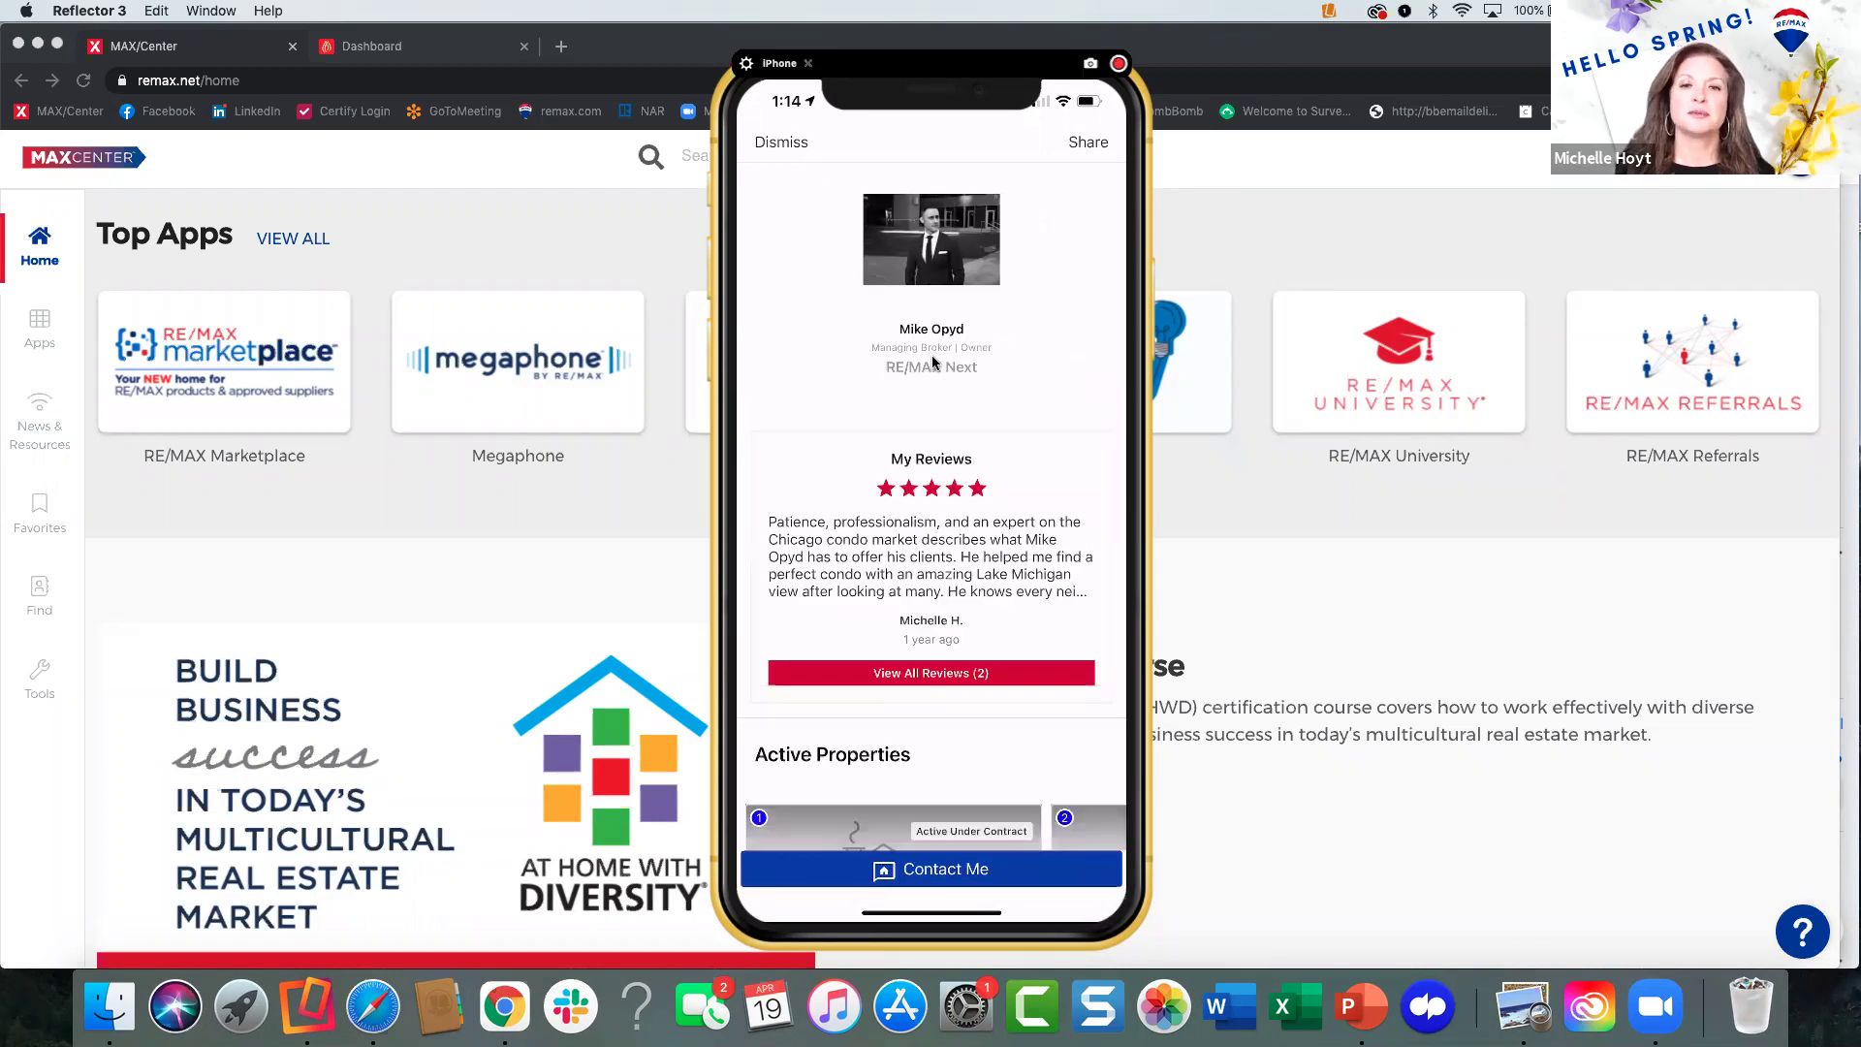
# Examine the agent profile's reviews, active properties, map, biography, languages, specialties and contact information.
pyautogui.scroll(-3, 933, 363)
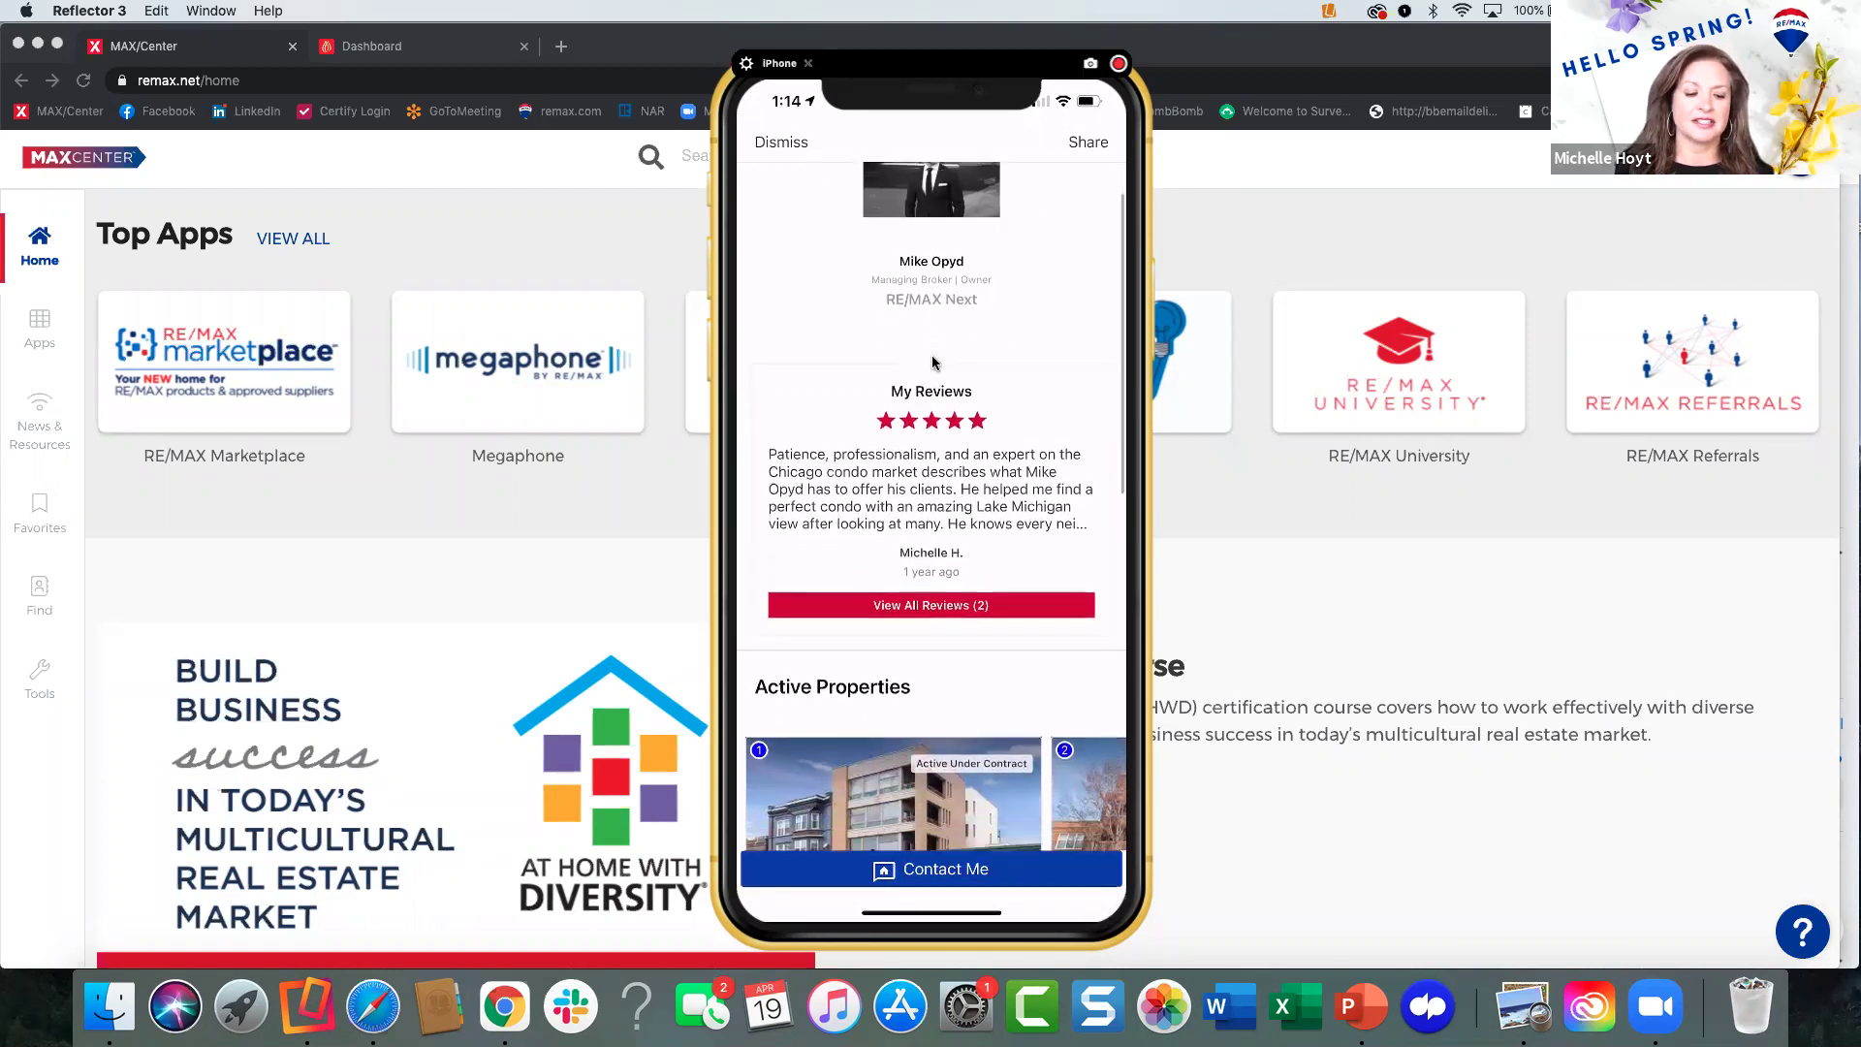
pyautogui.scroll(-5, 933, 363)
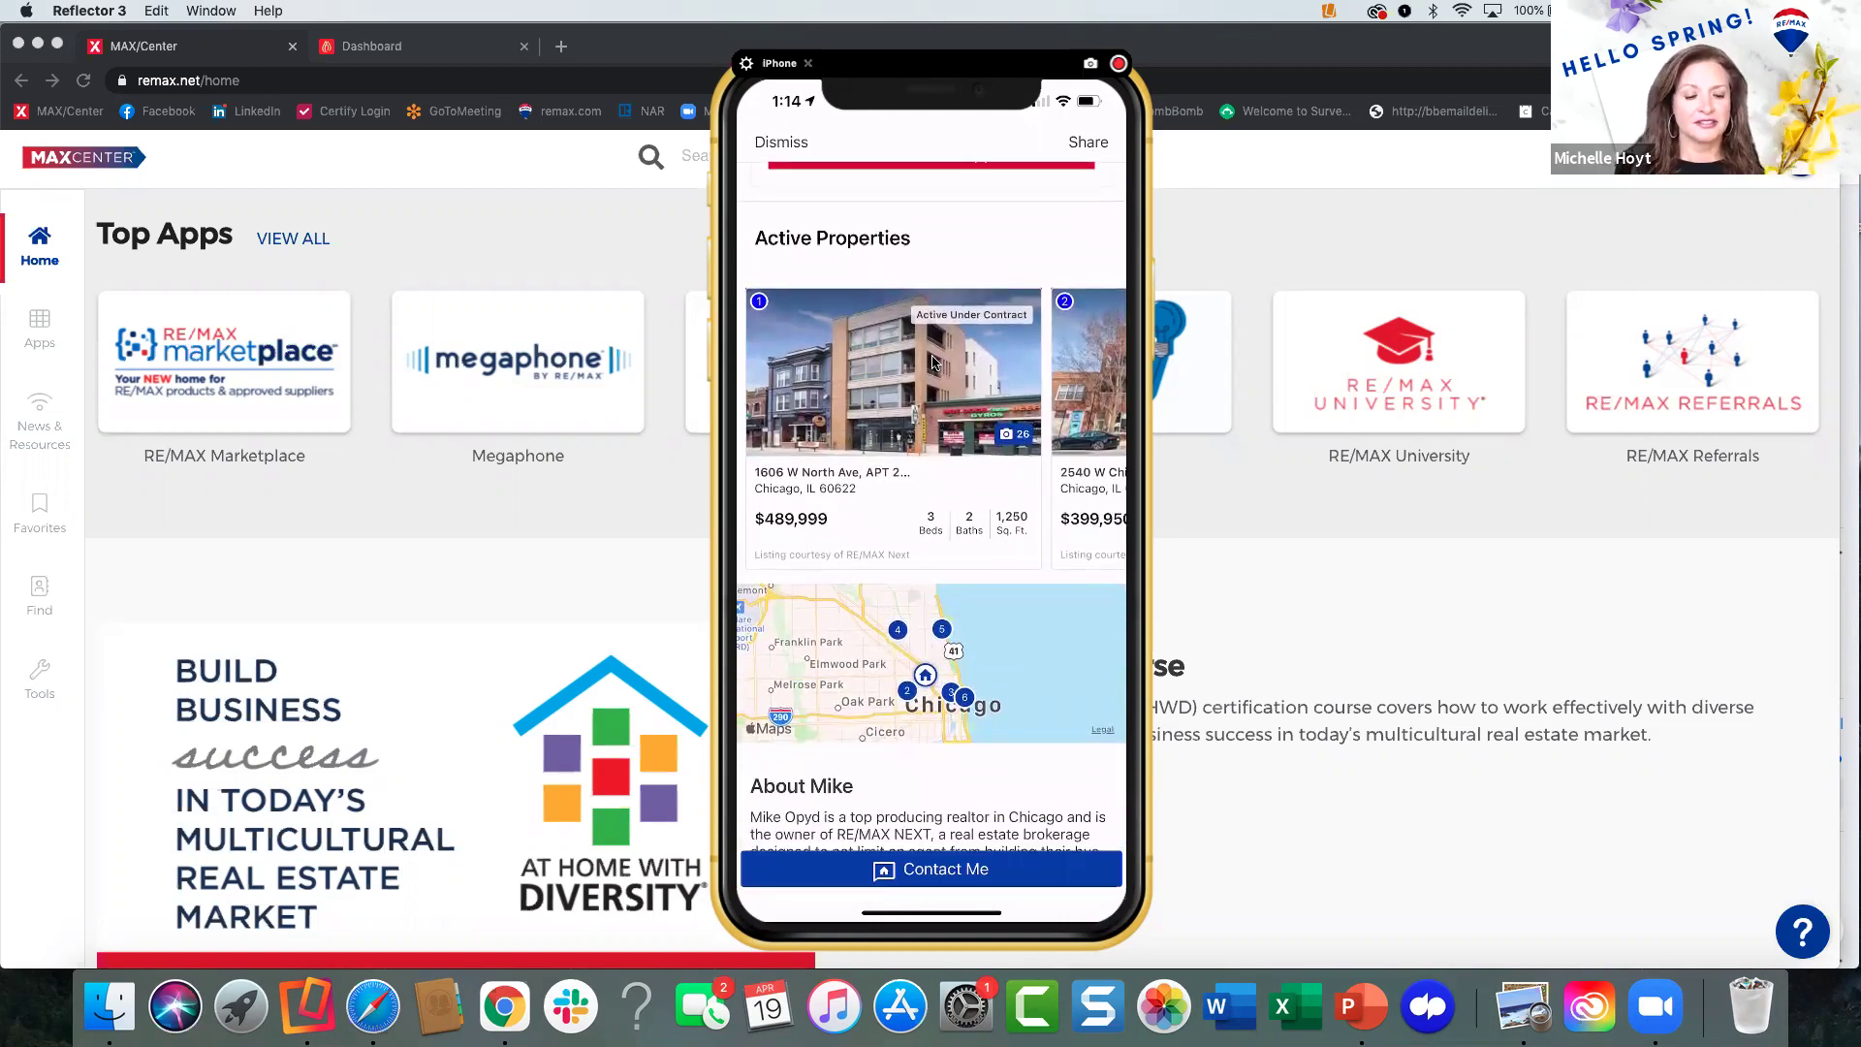
pyautogui.scroll(-2, 933, 363)
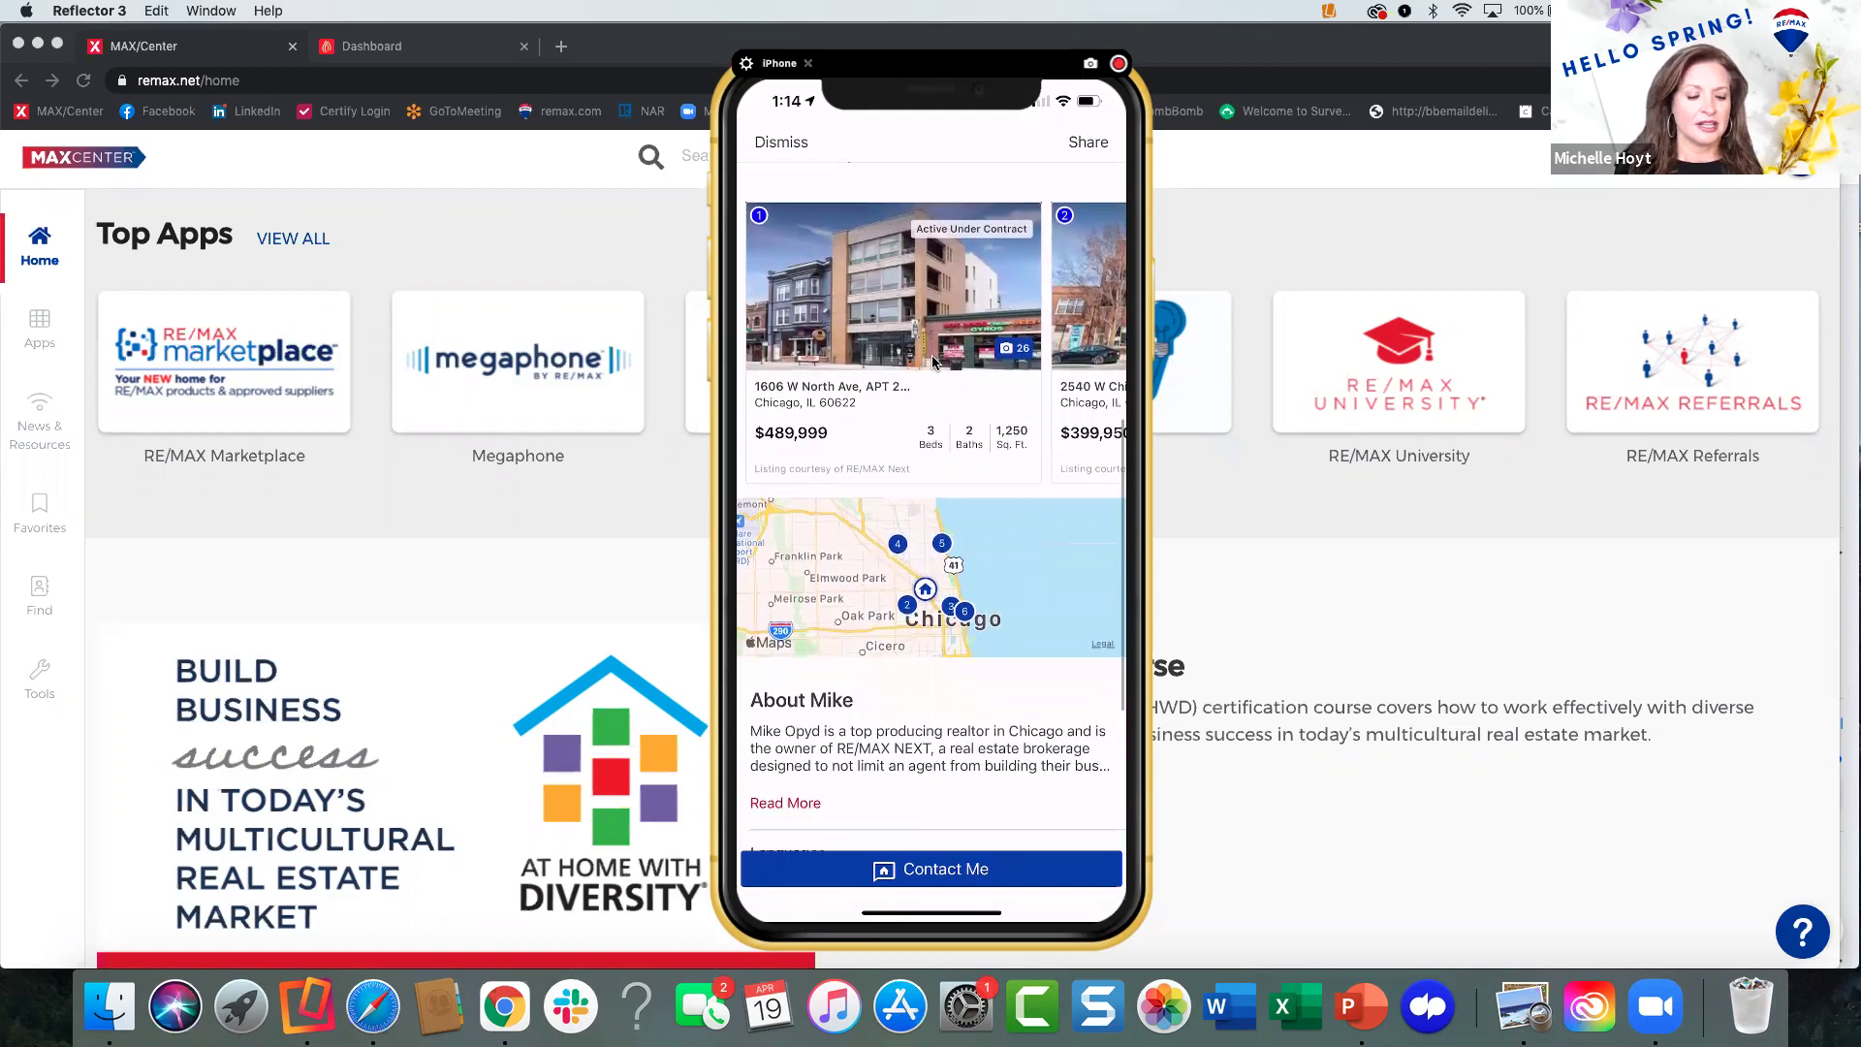
pyautogui.scroll(-5, 934, 362)
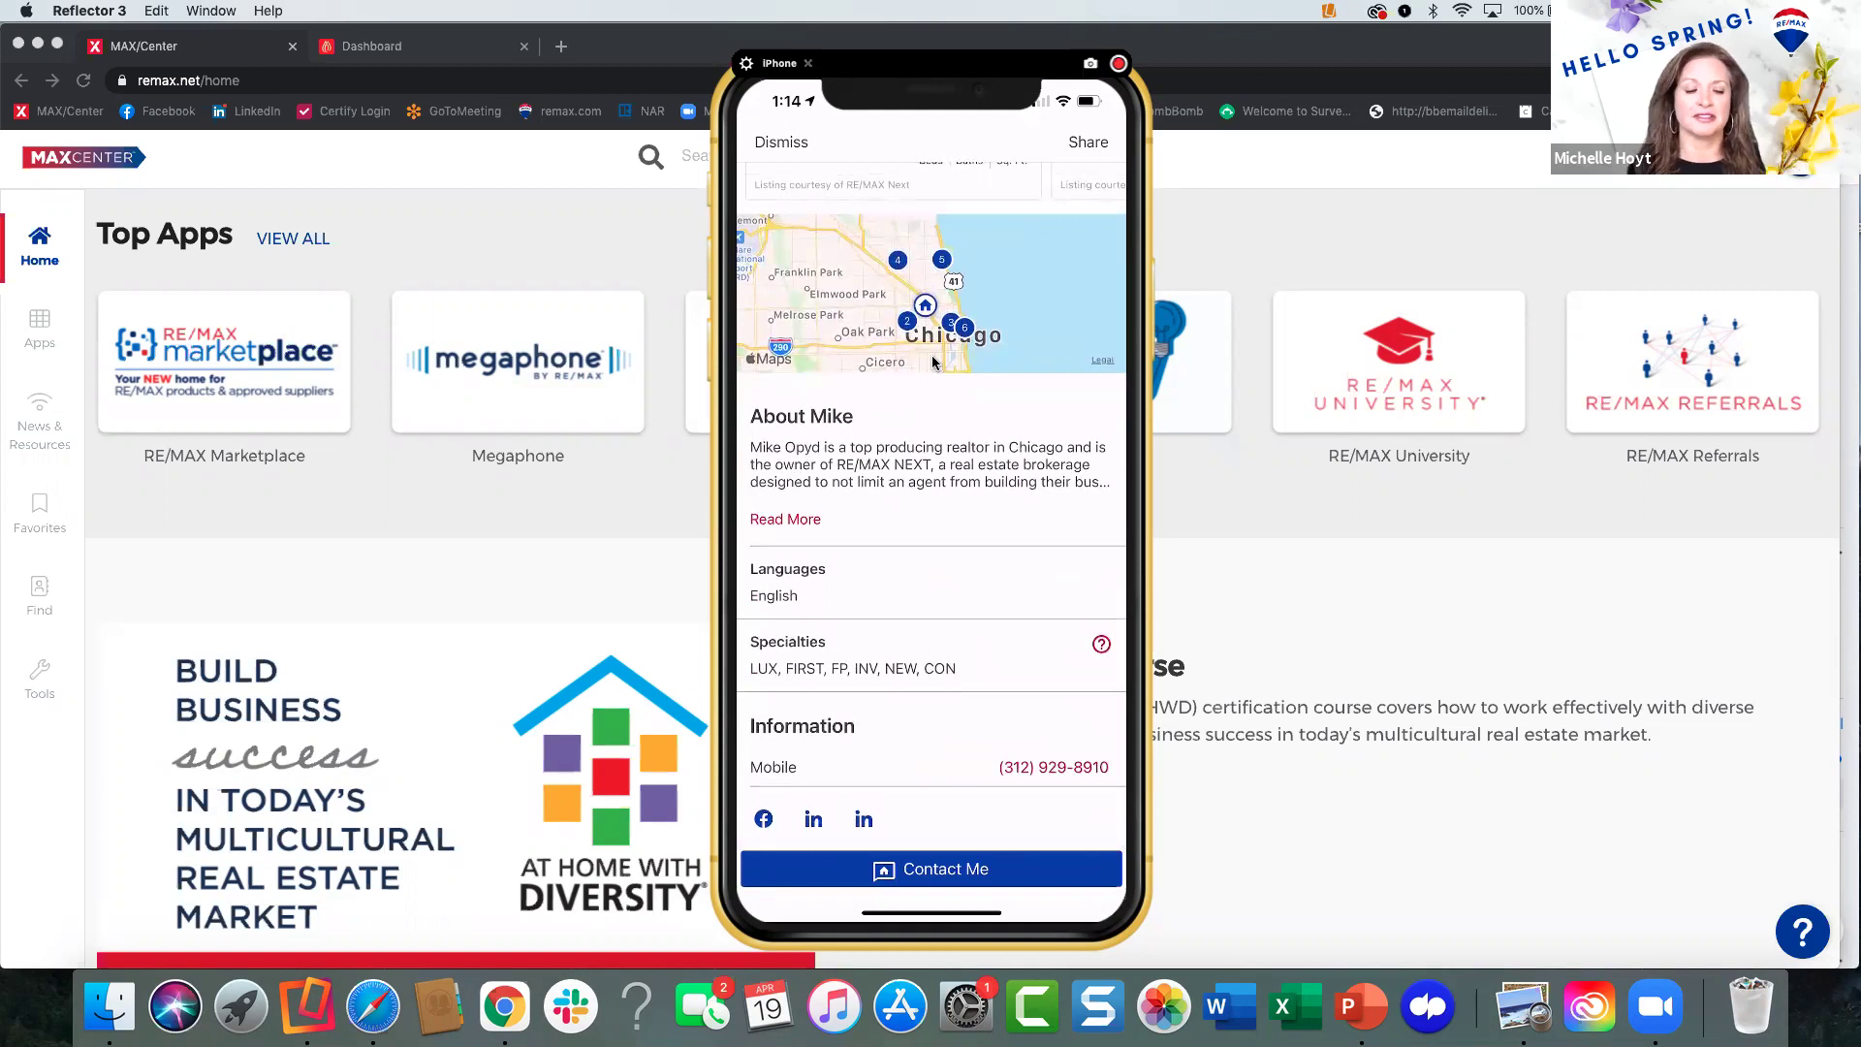
pyautogui.scroll(3, 933, 363)
pyautogui.scroll(-3, 933, 363)
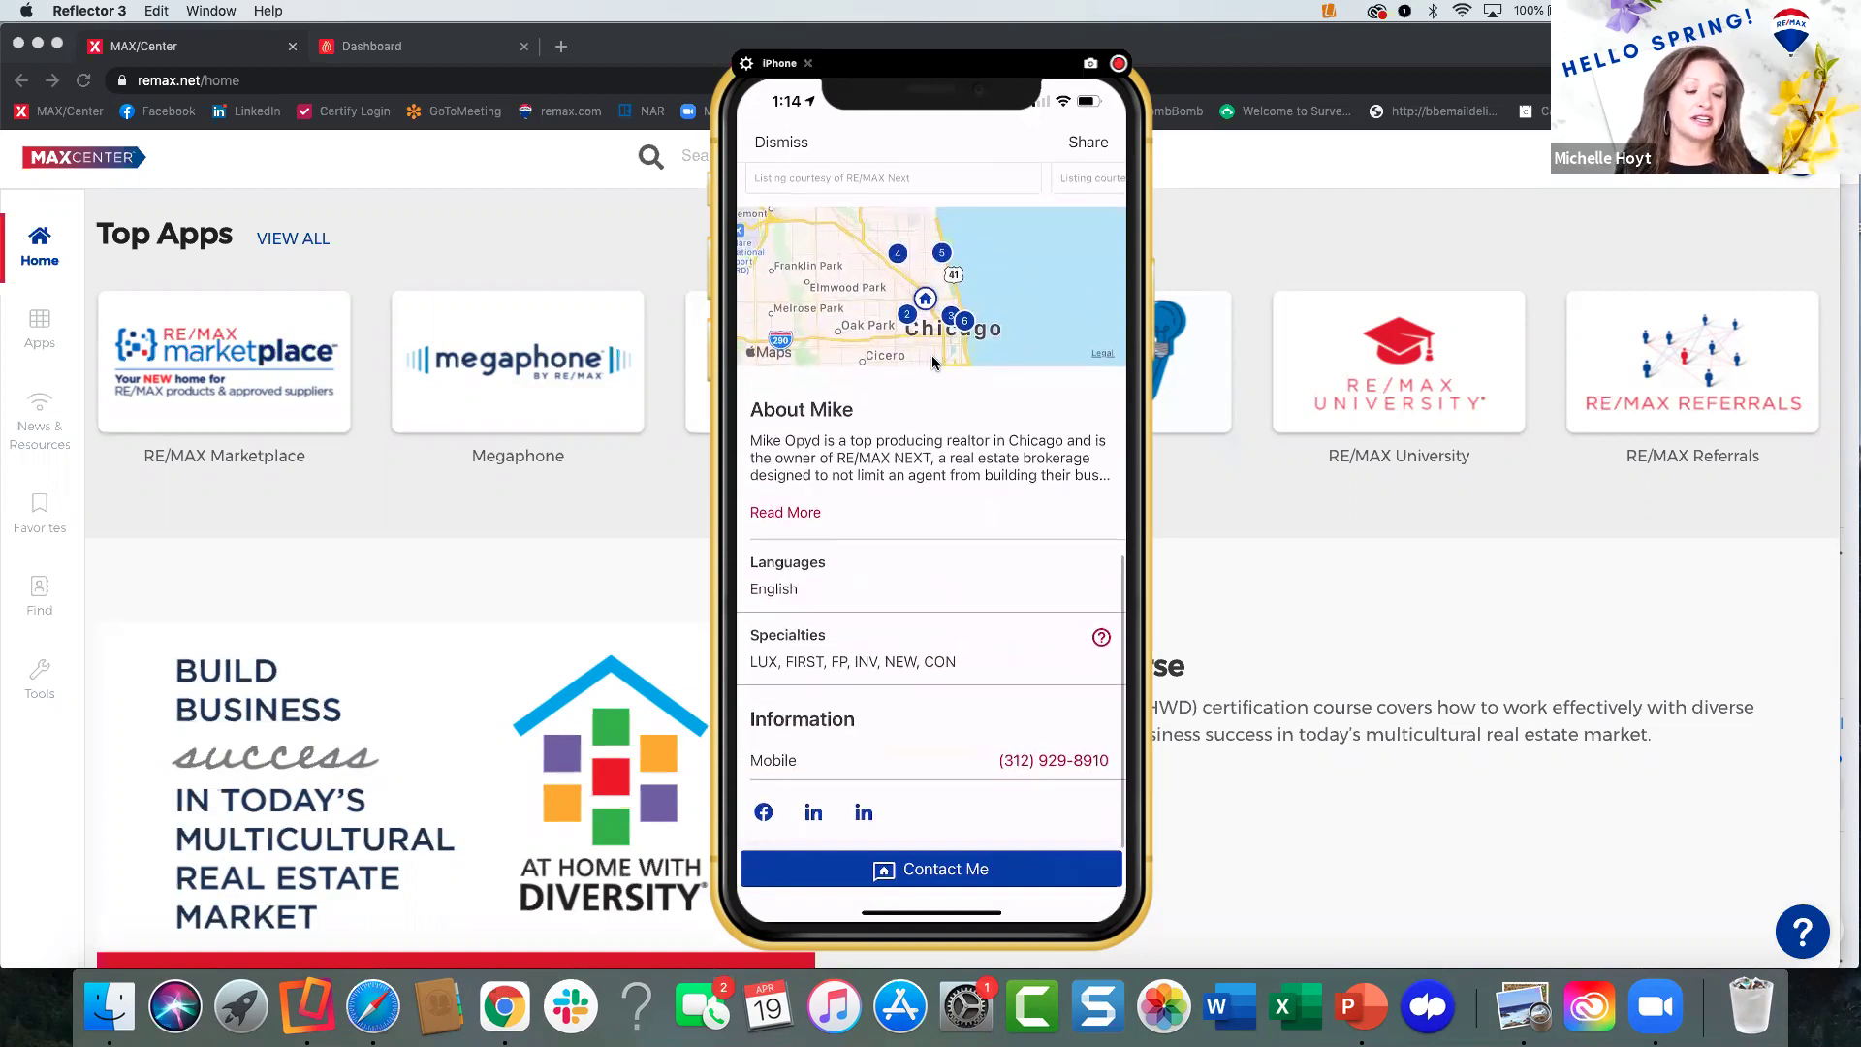
pyautogui.scroll(6, 933, 363)
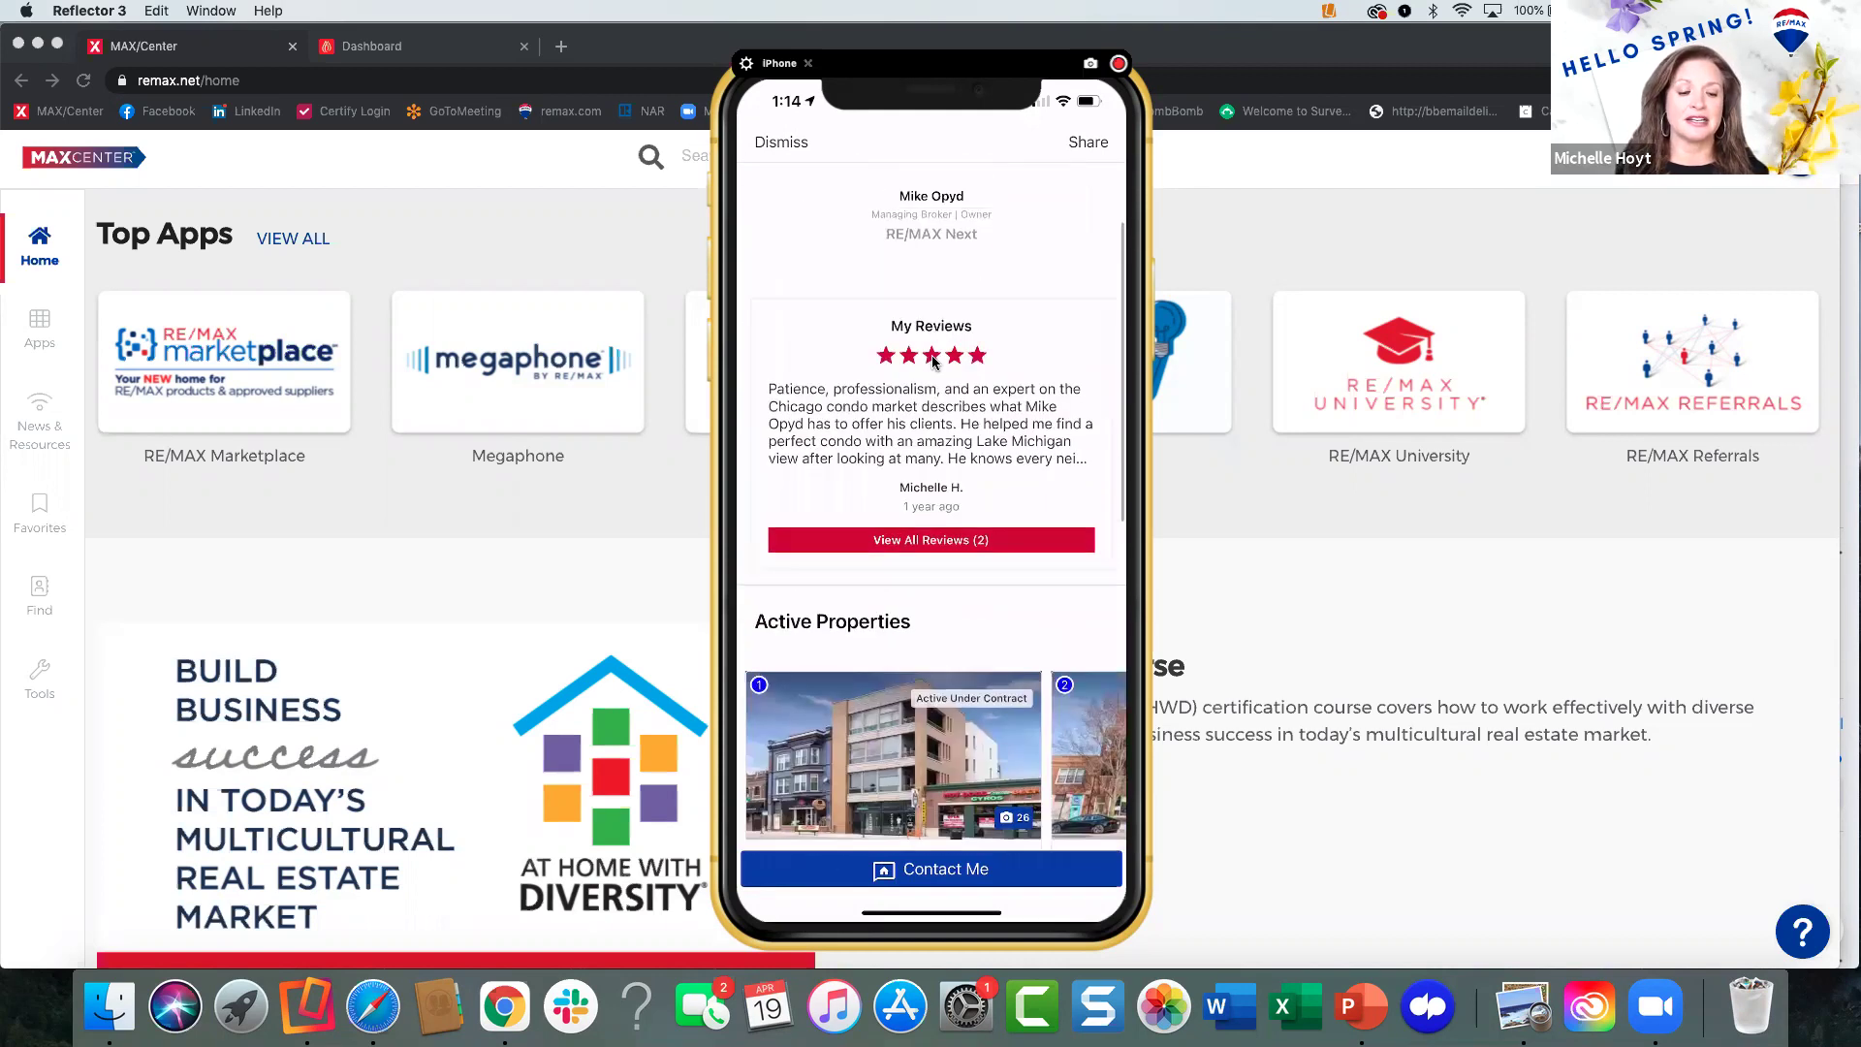
pyautogui.scroll(3, 933, 363)
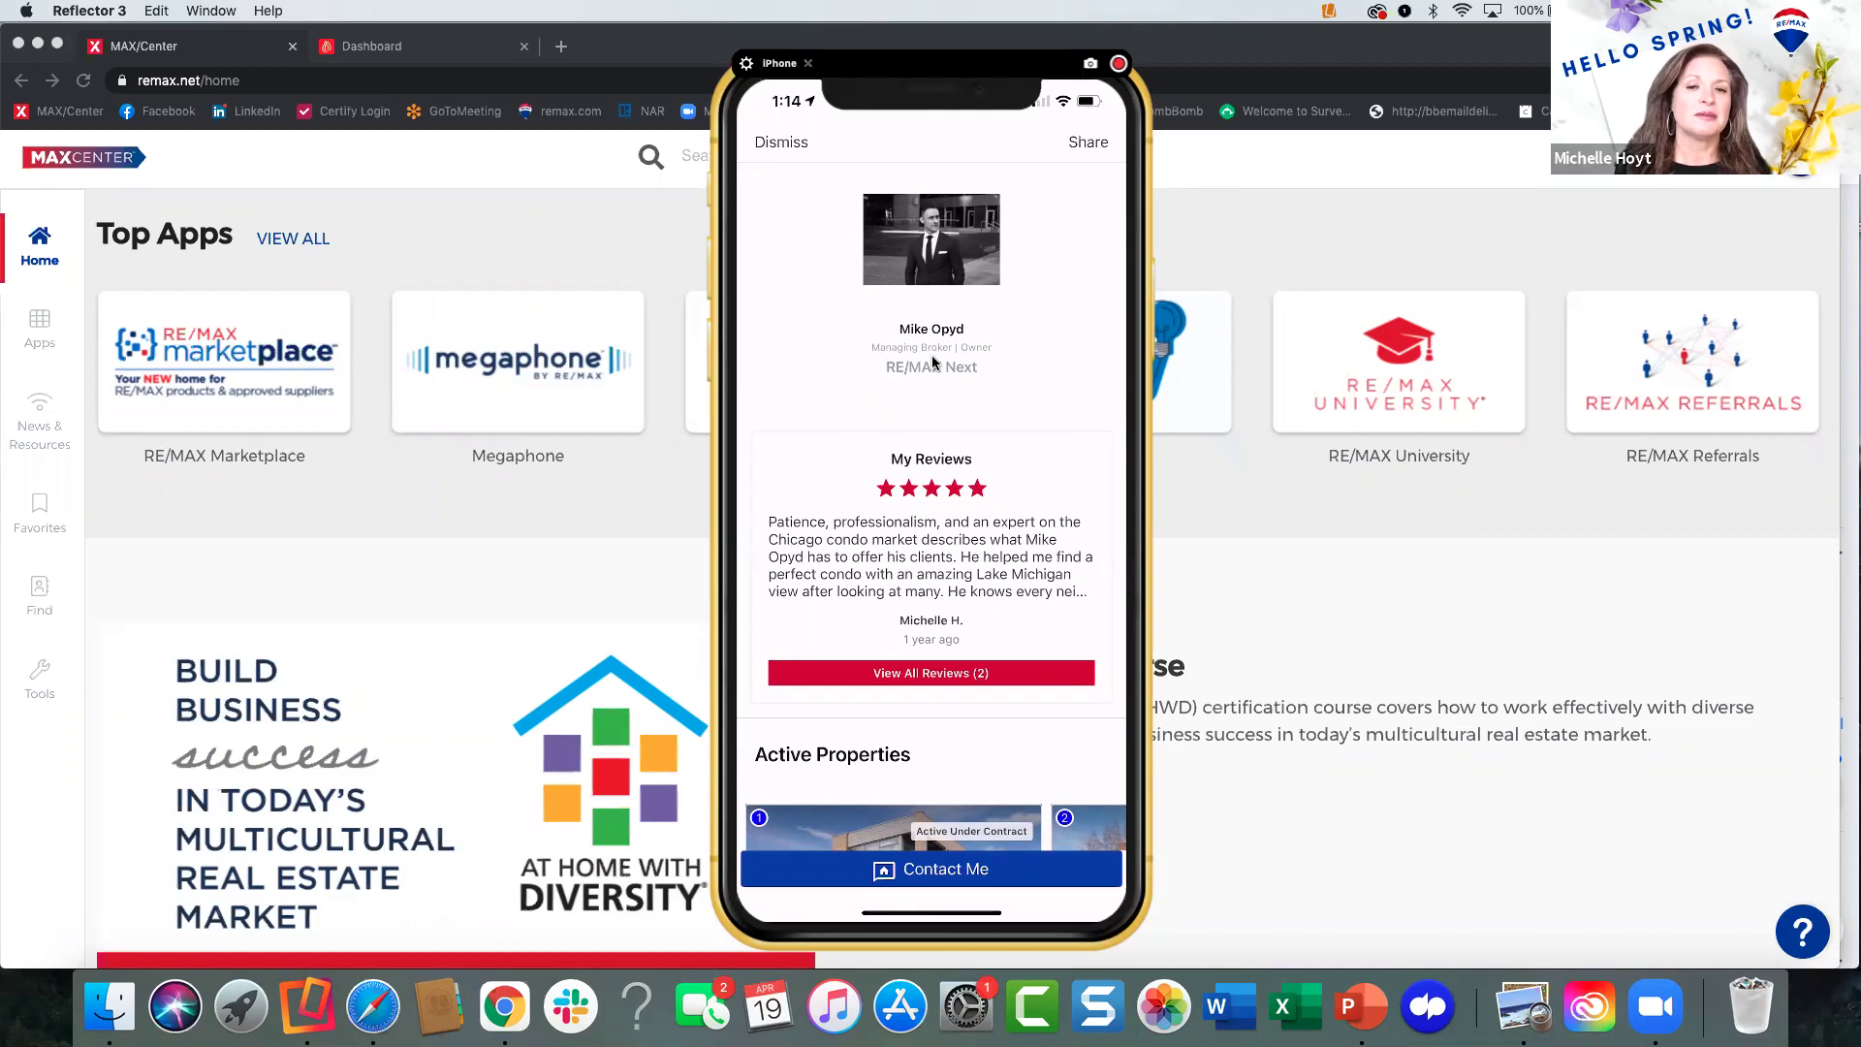
# Start a text message sharing the agent's branded app download link, and cancel it.
pyautogui.click(1074, 146)
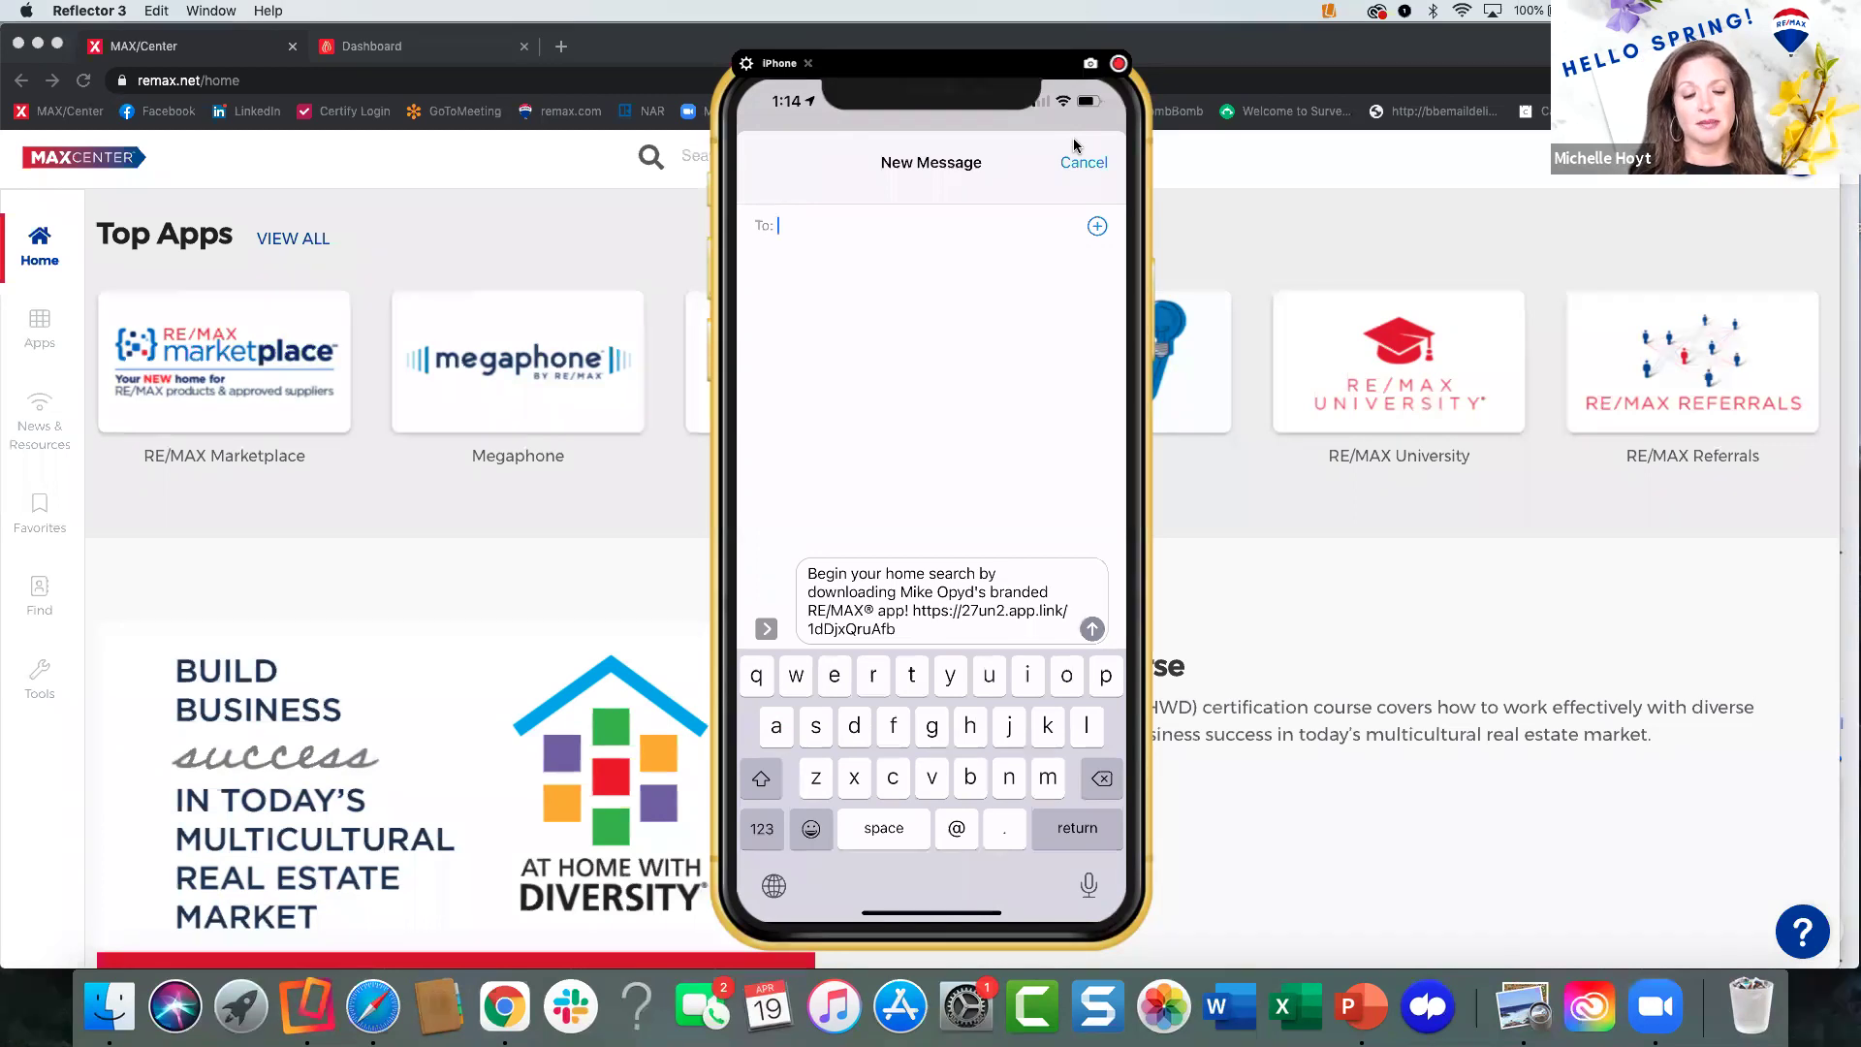
pyautogui.click(1074, 147)
pyautogui.click(1074, 146)
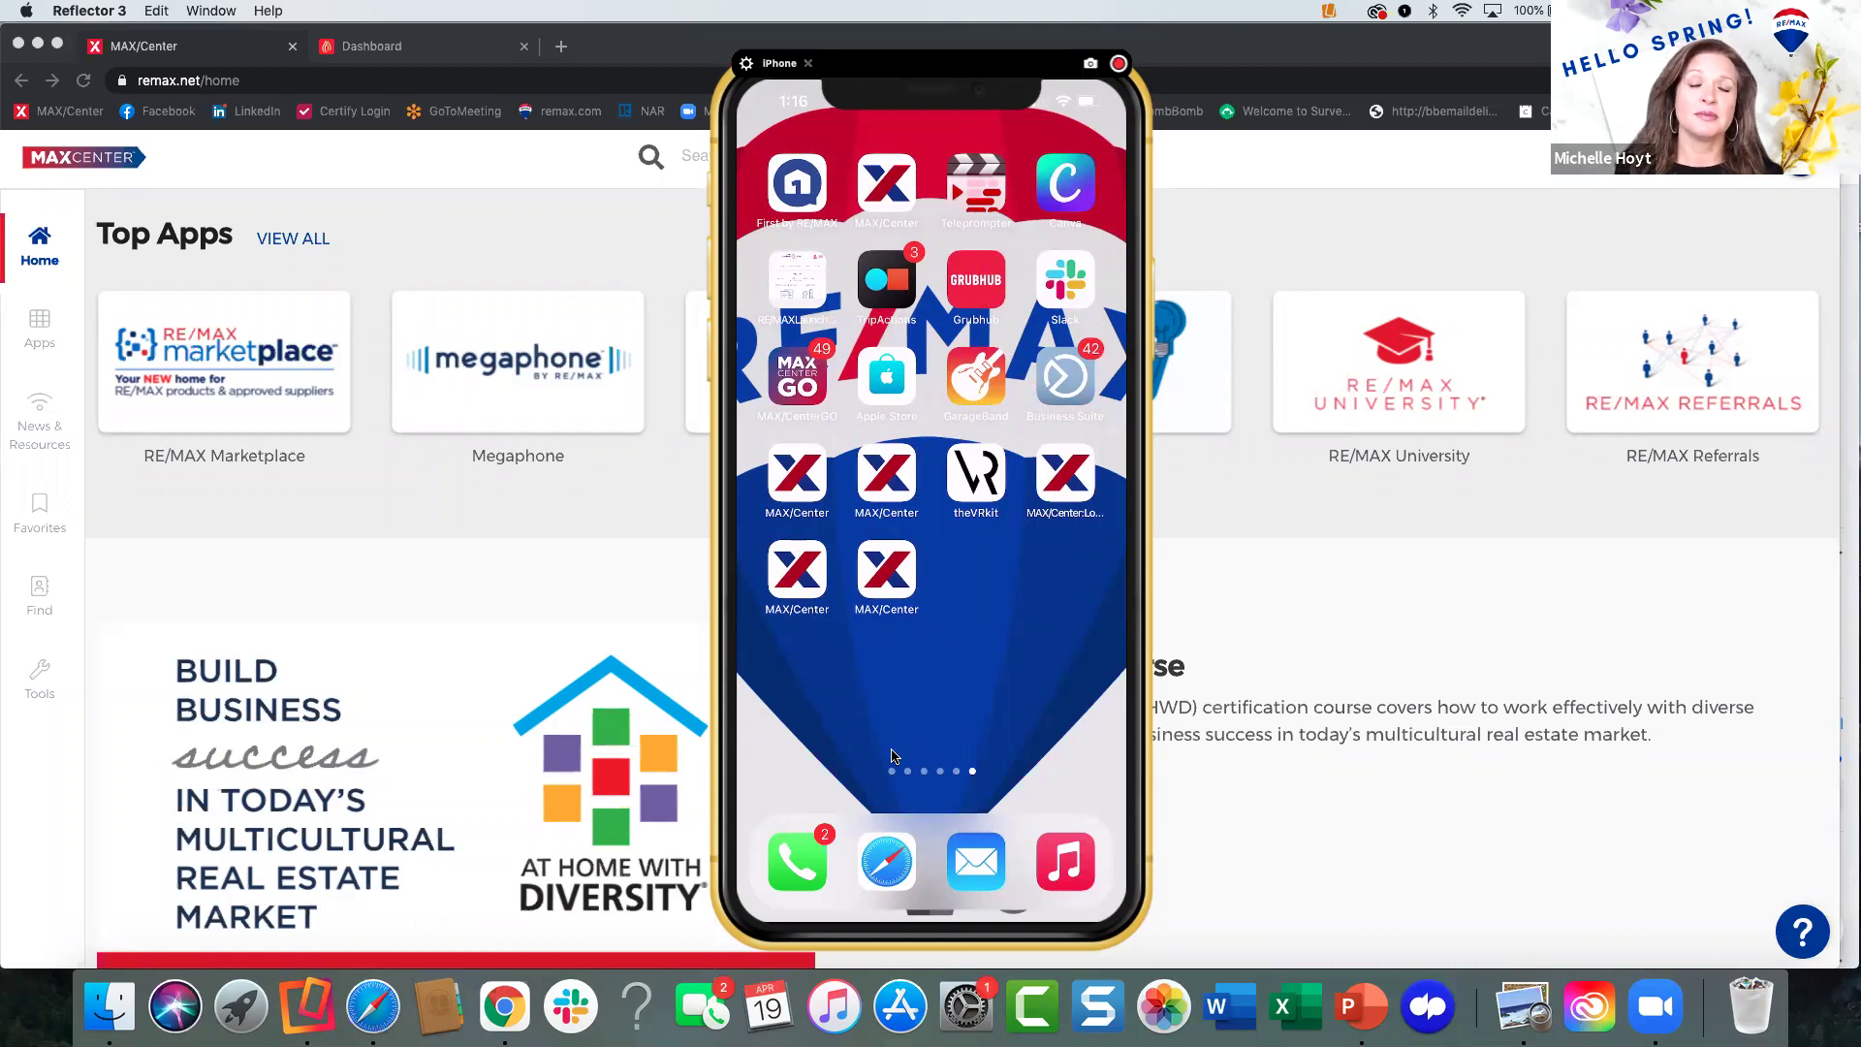
# Open remax.net in Safari on the phone and log in to MAX/Center with the saved e-mail address and password.
pyautogui.click(897, 856)
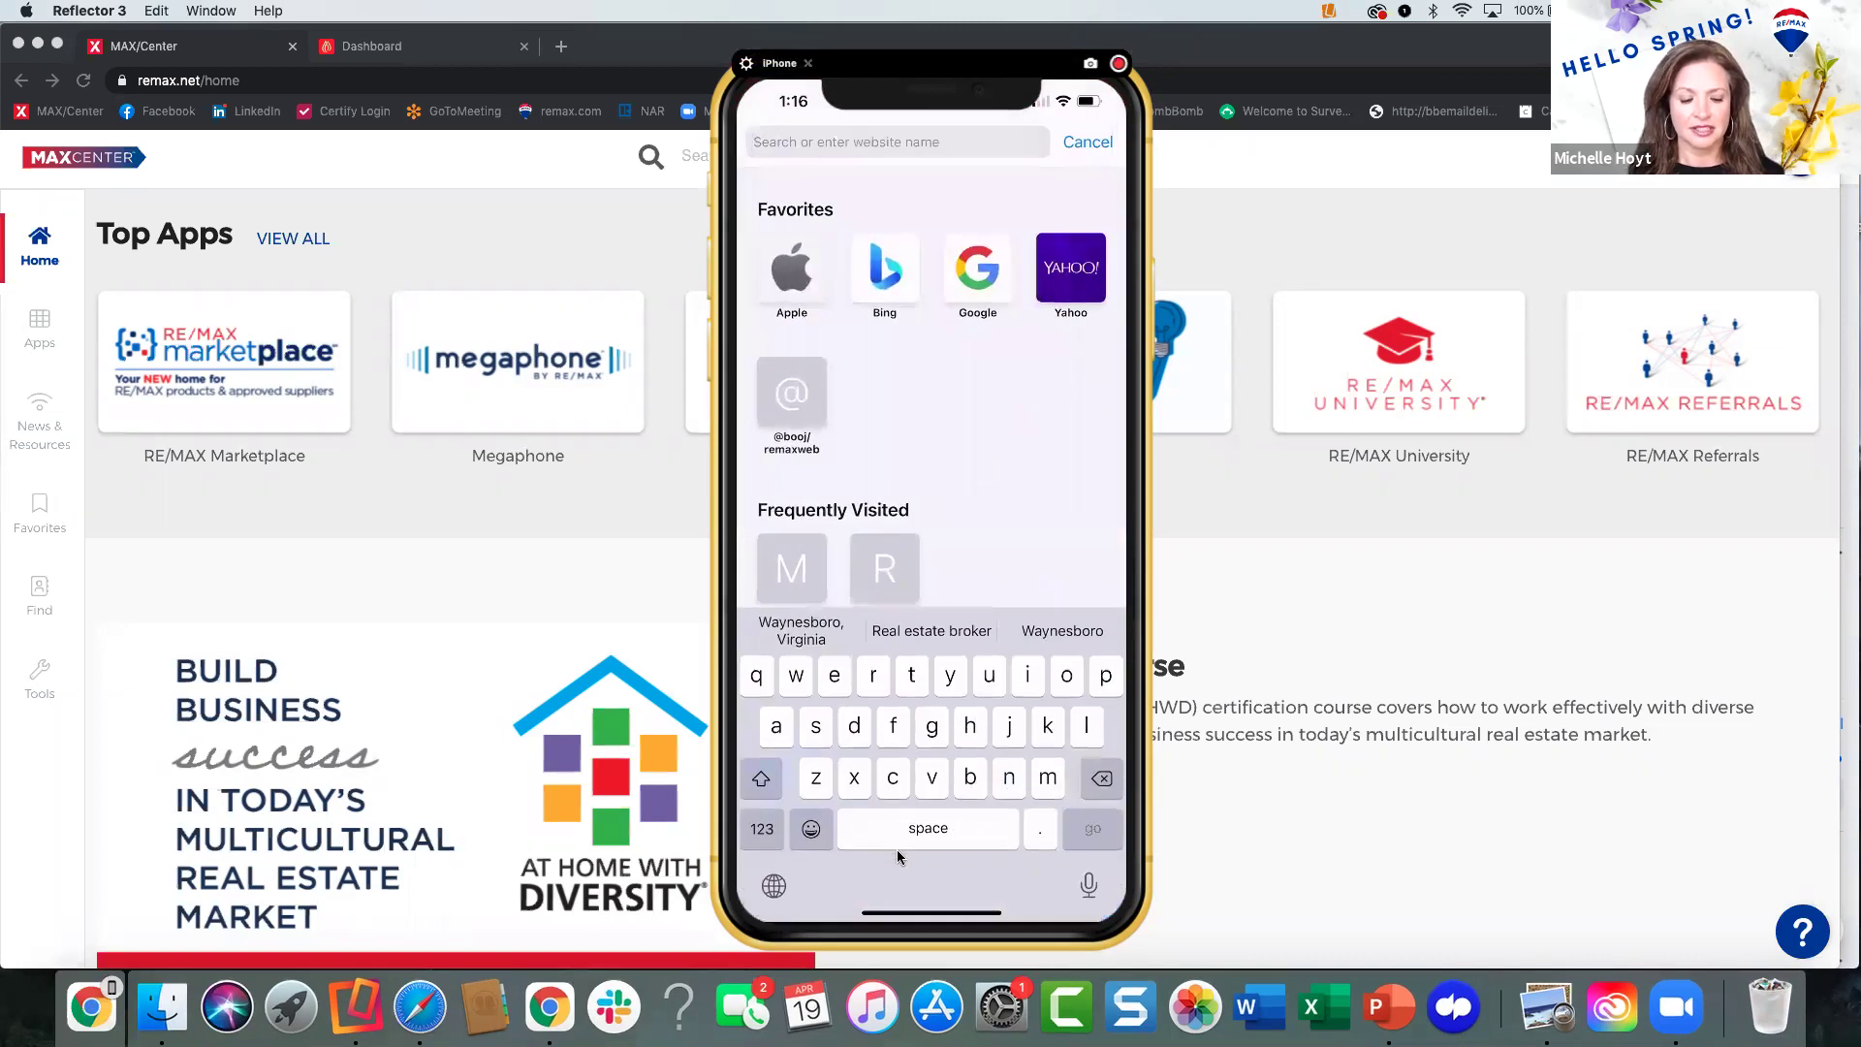
pyautogui.write('temax')
pyautogui.press('BackSpace')
pyautogui.press('BackSpace')
pyautogui.press('BackSpace')
pyautogui.press('BackSpace')
pyautogui.press('BackSpace')
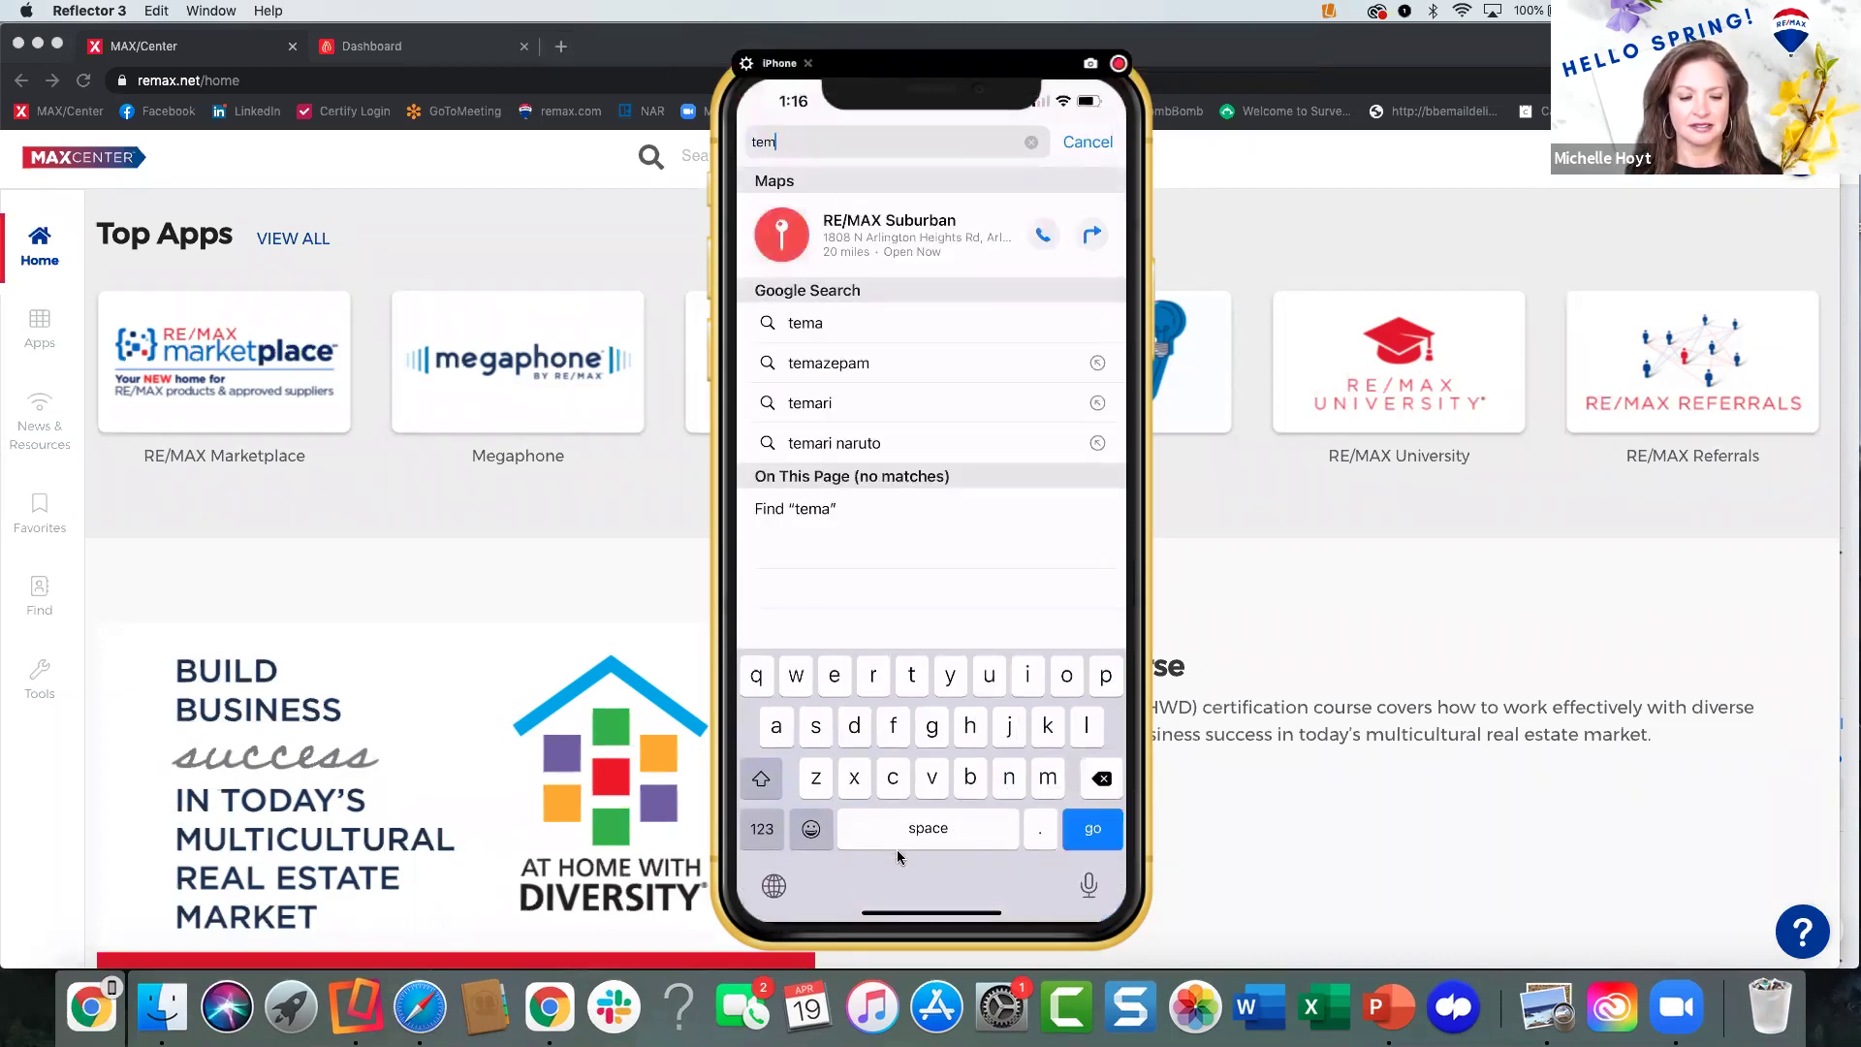
pyautogui.write('remax')
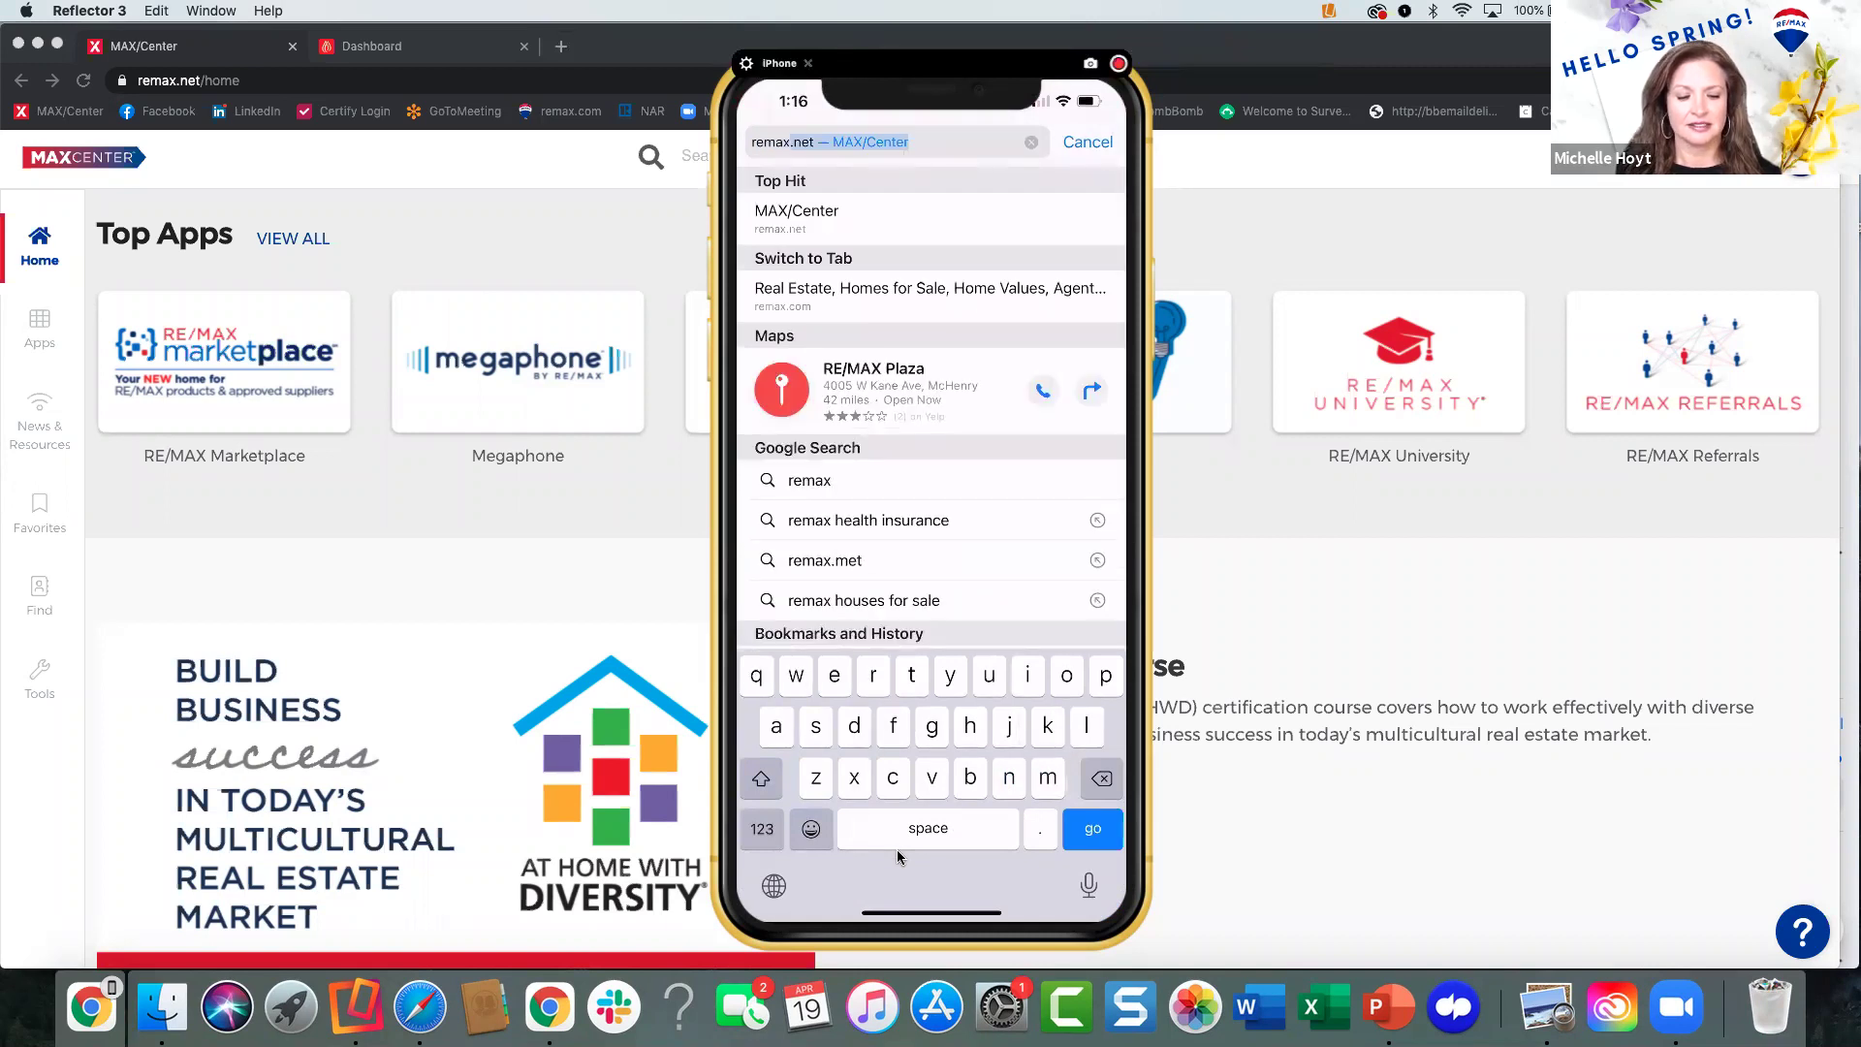
pyautogui.press('Return')
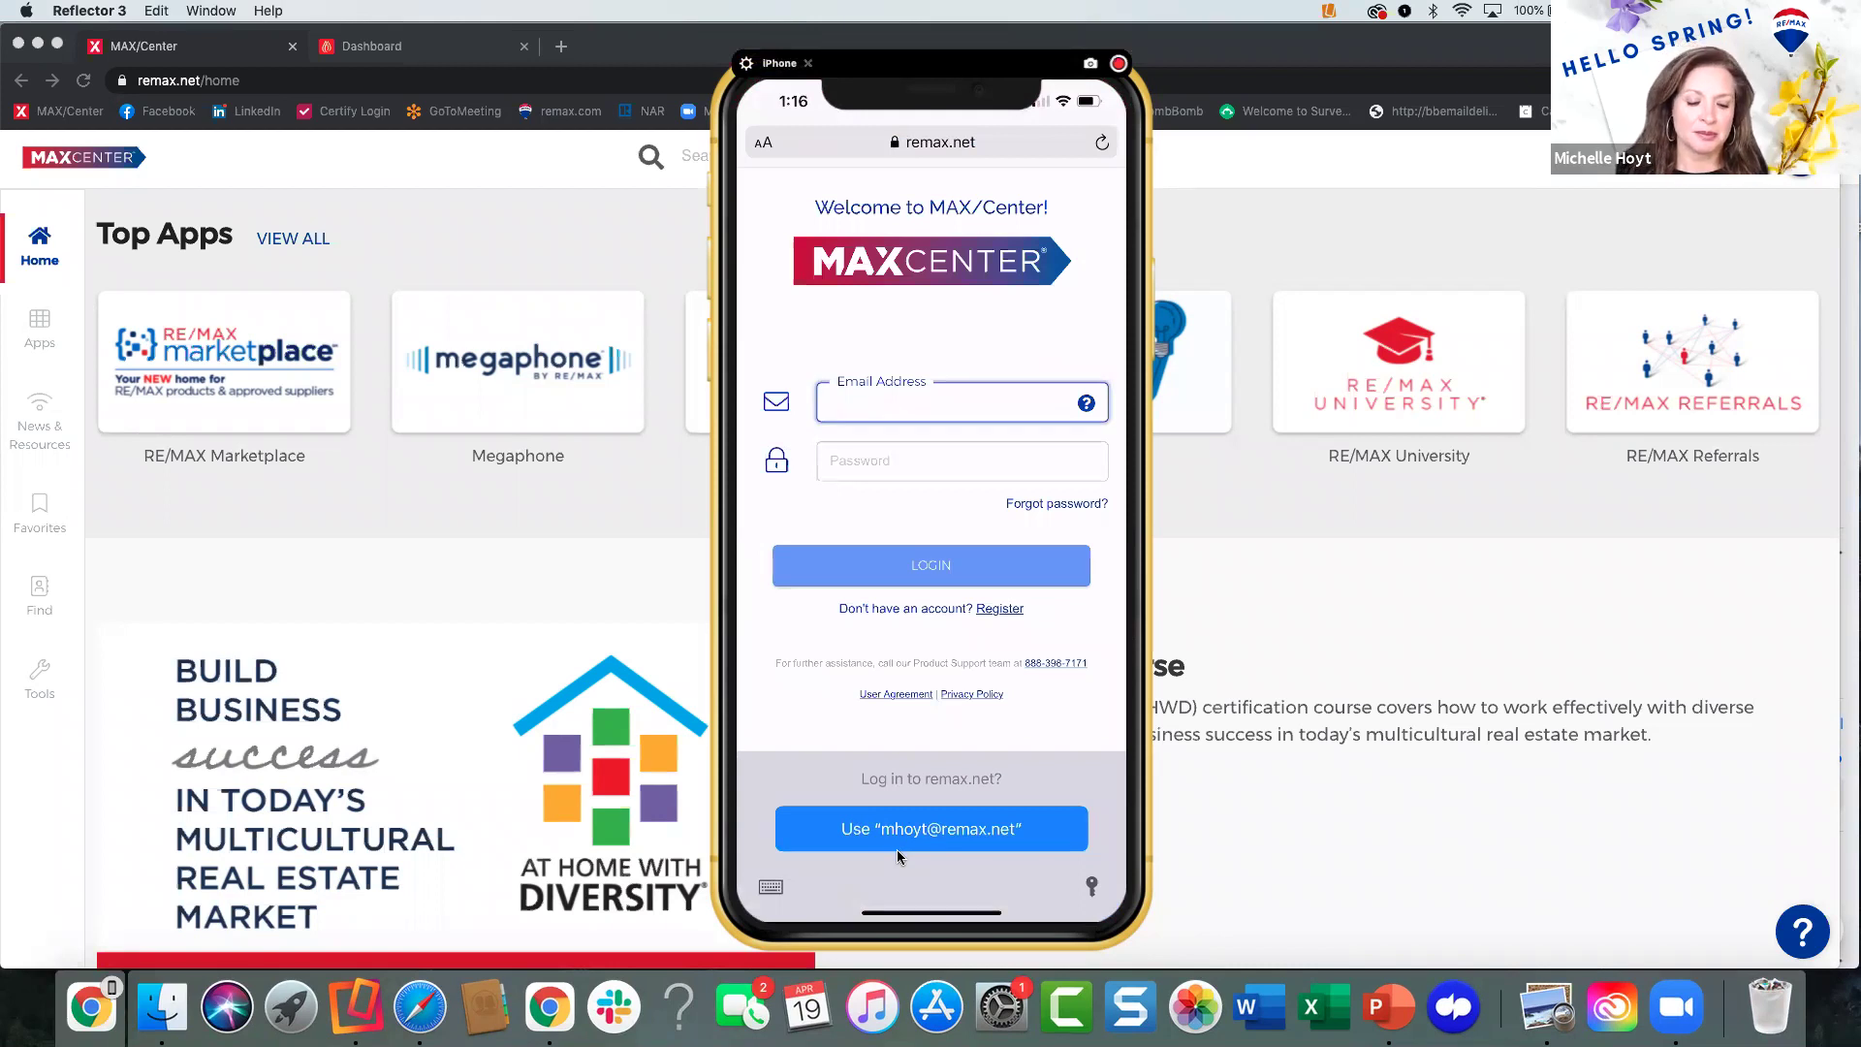
pyautogui.click(898, 841)
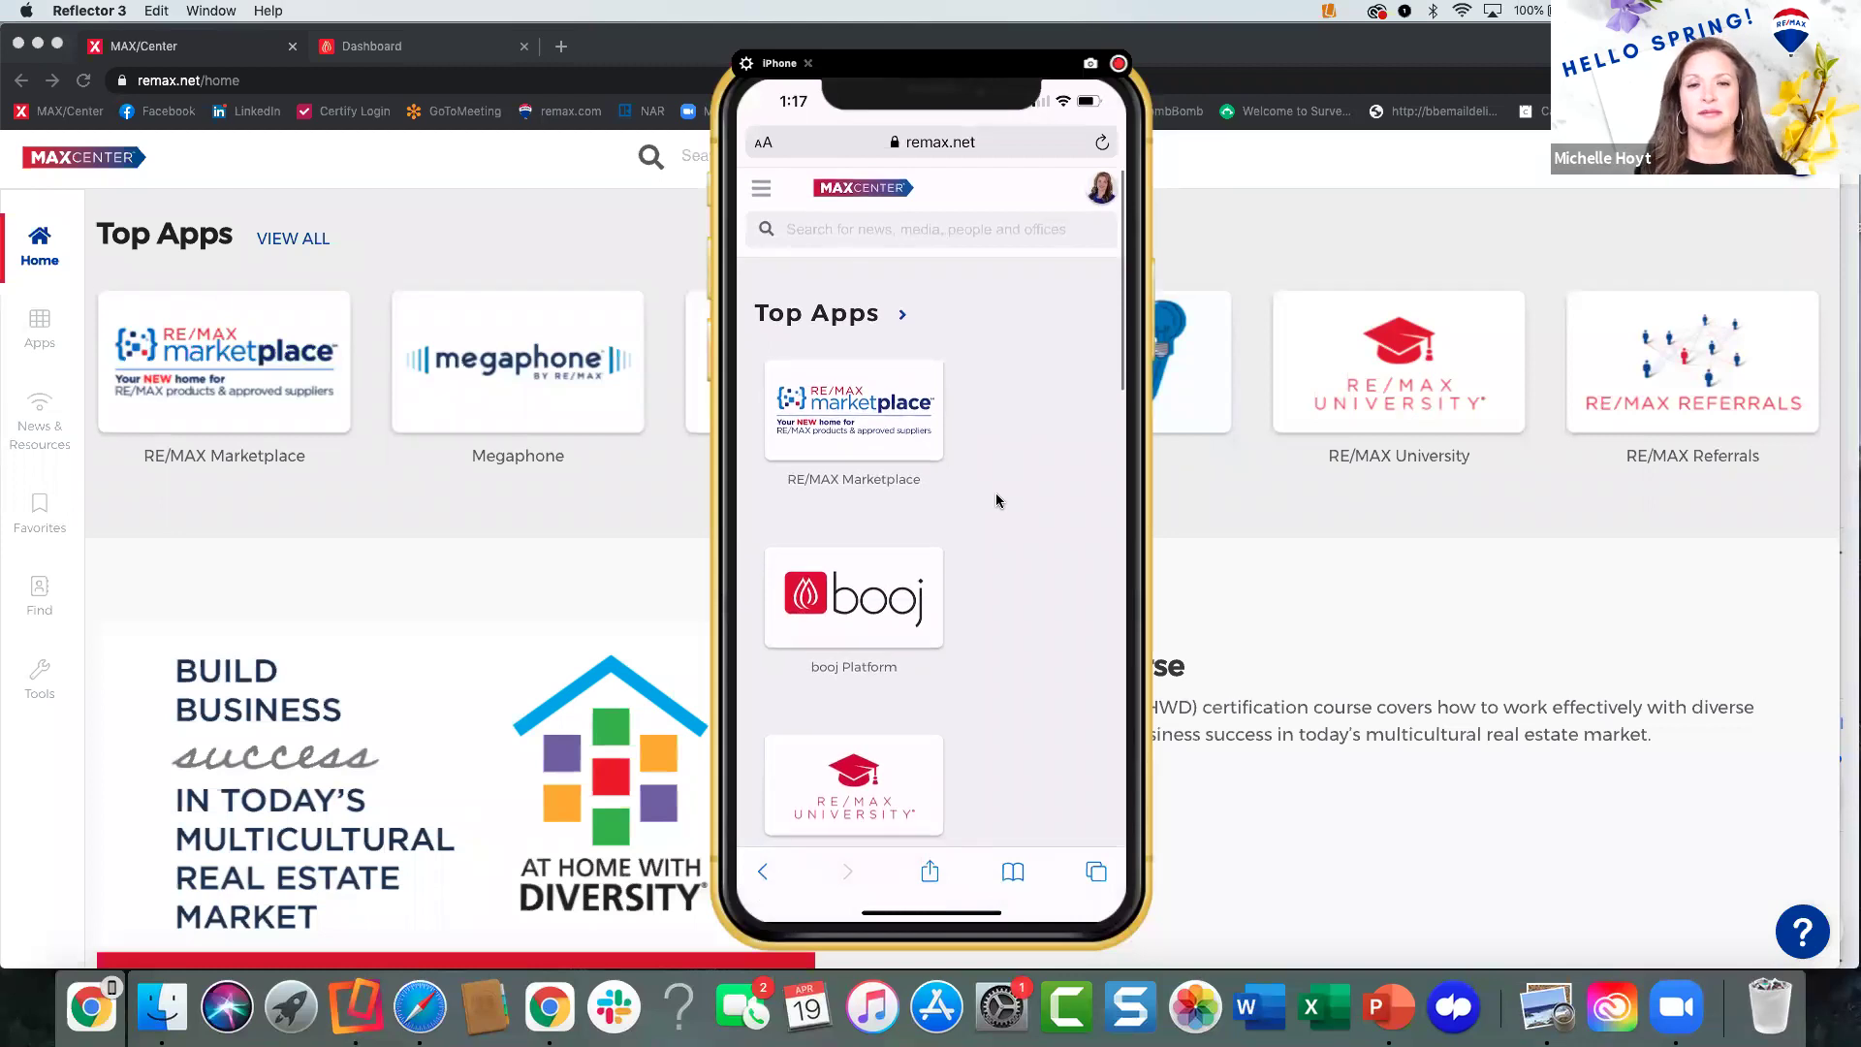
# Add the MAX/Center page to the phone's home screen as a shortcut and open that shortcut.
pyautogui.click(932, 873)
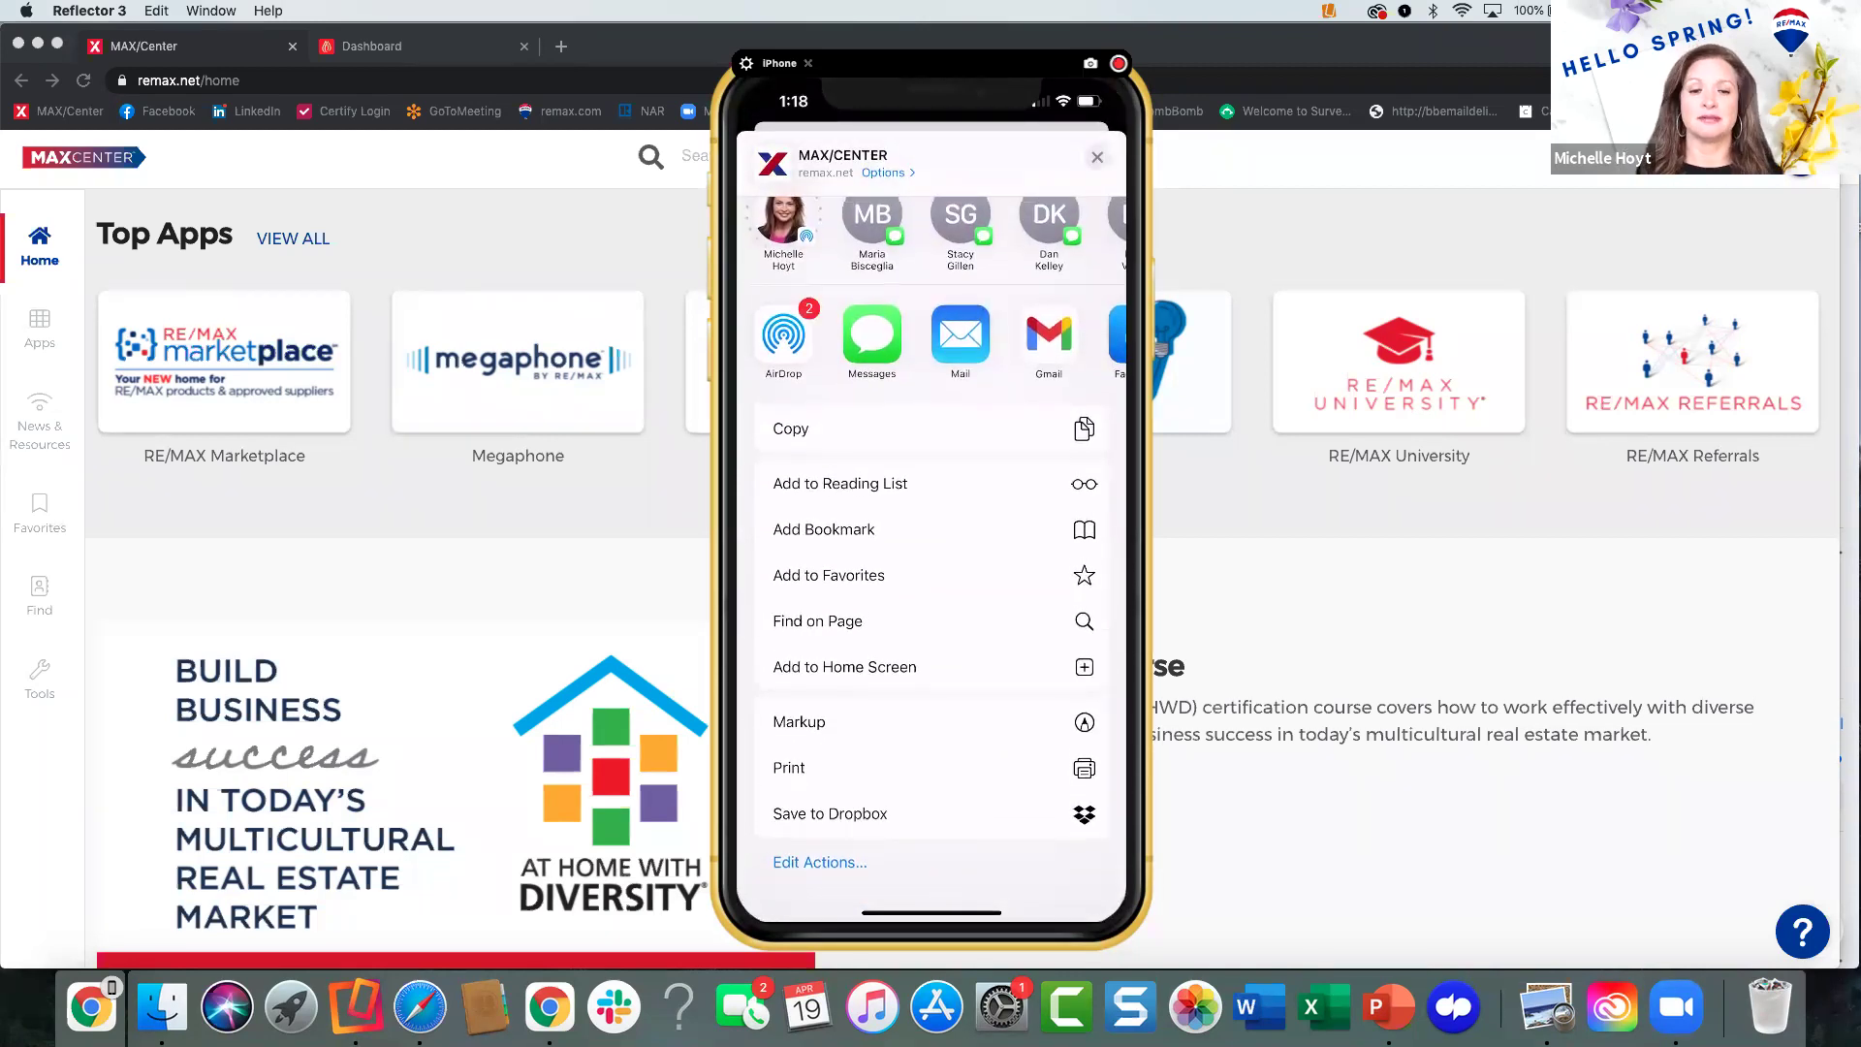
pyautogui.click(894, 665)
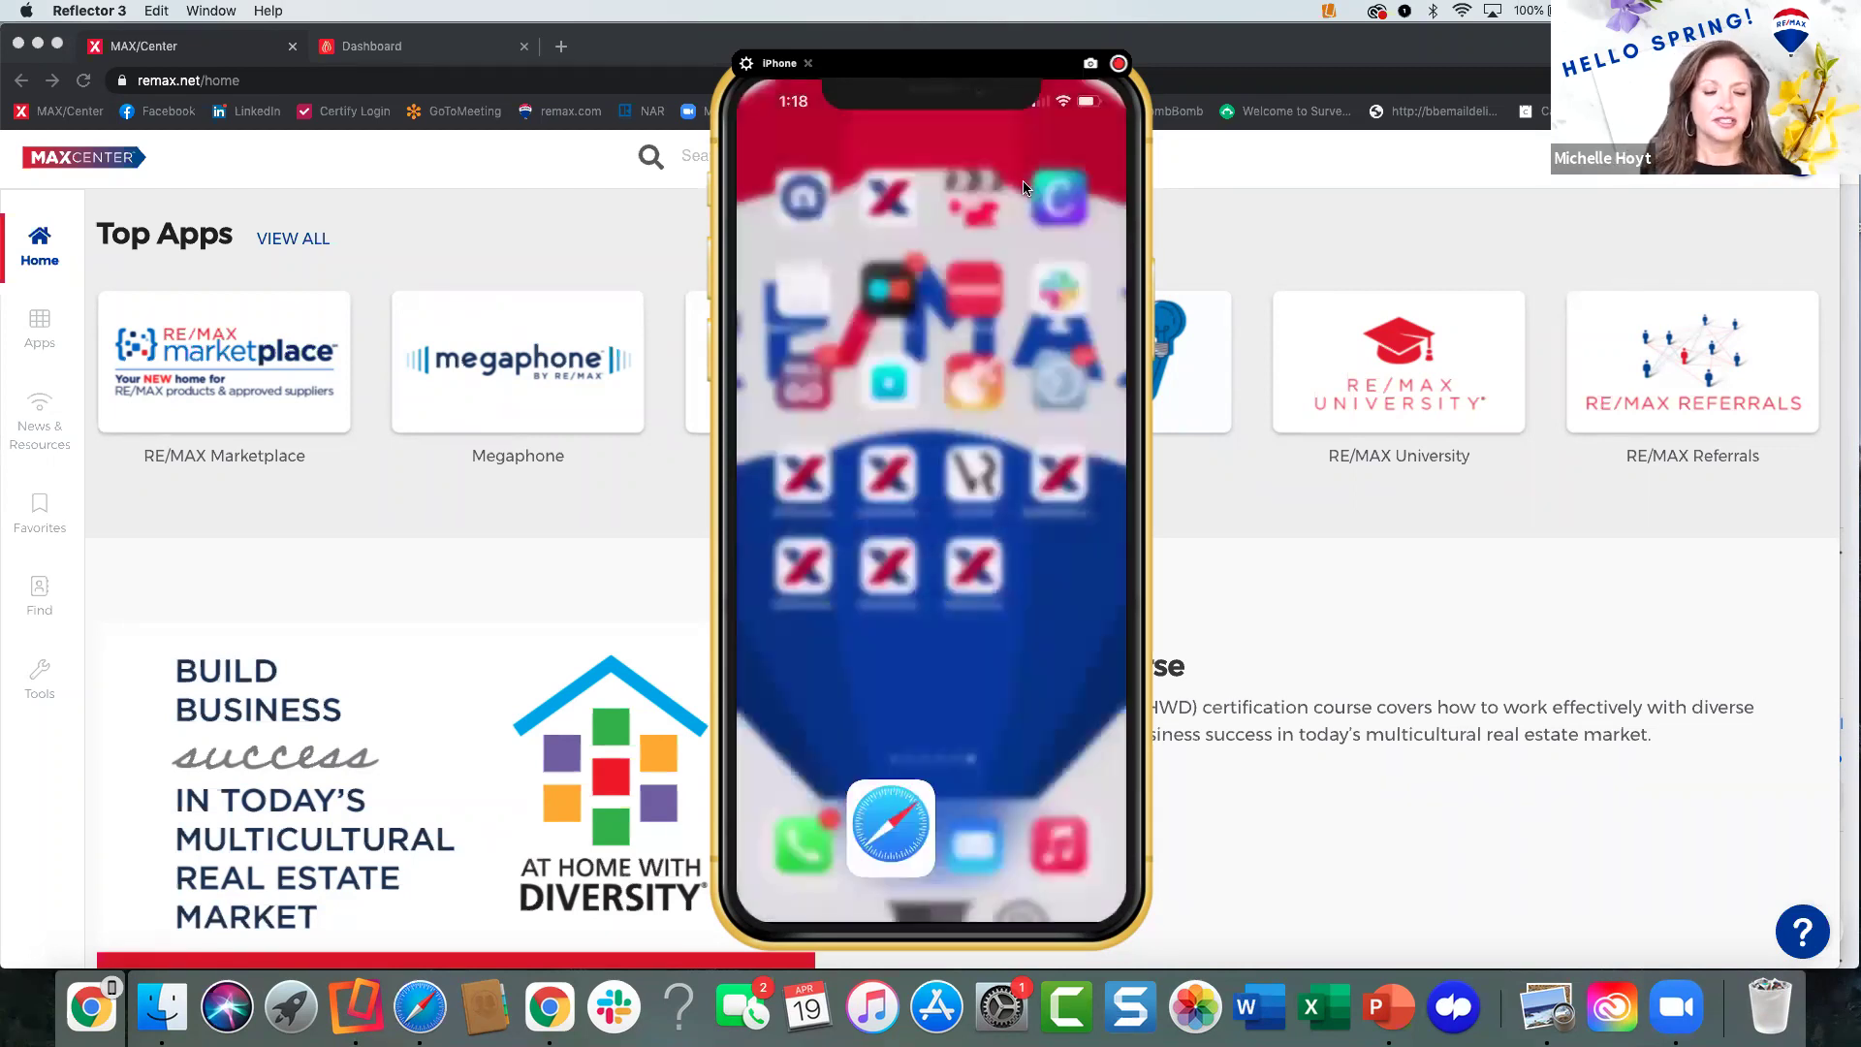
pyautogui.click(996, 574)
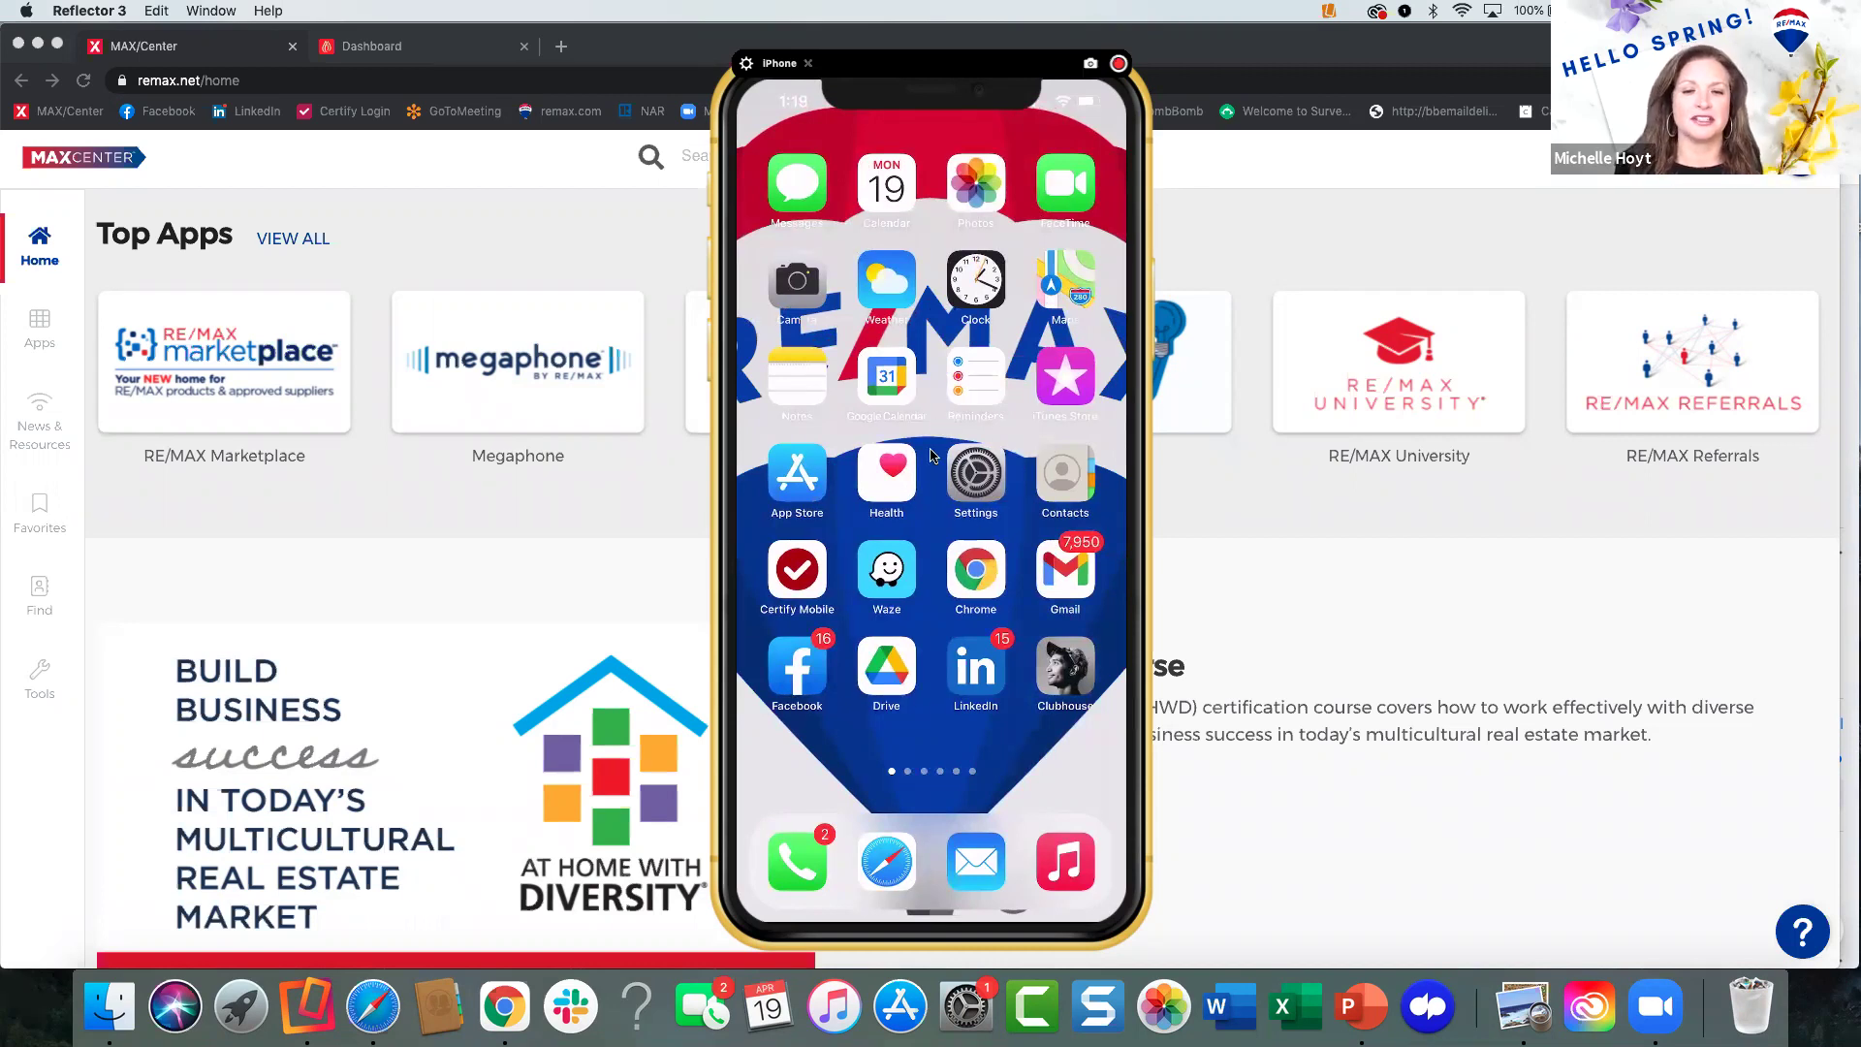
pyautogui.click(982, 467)
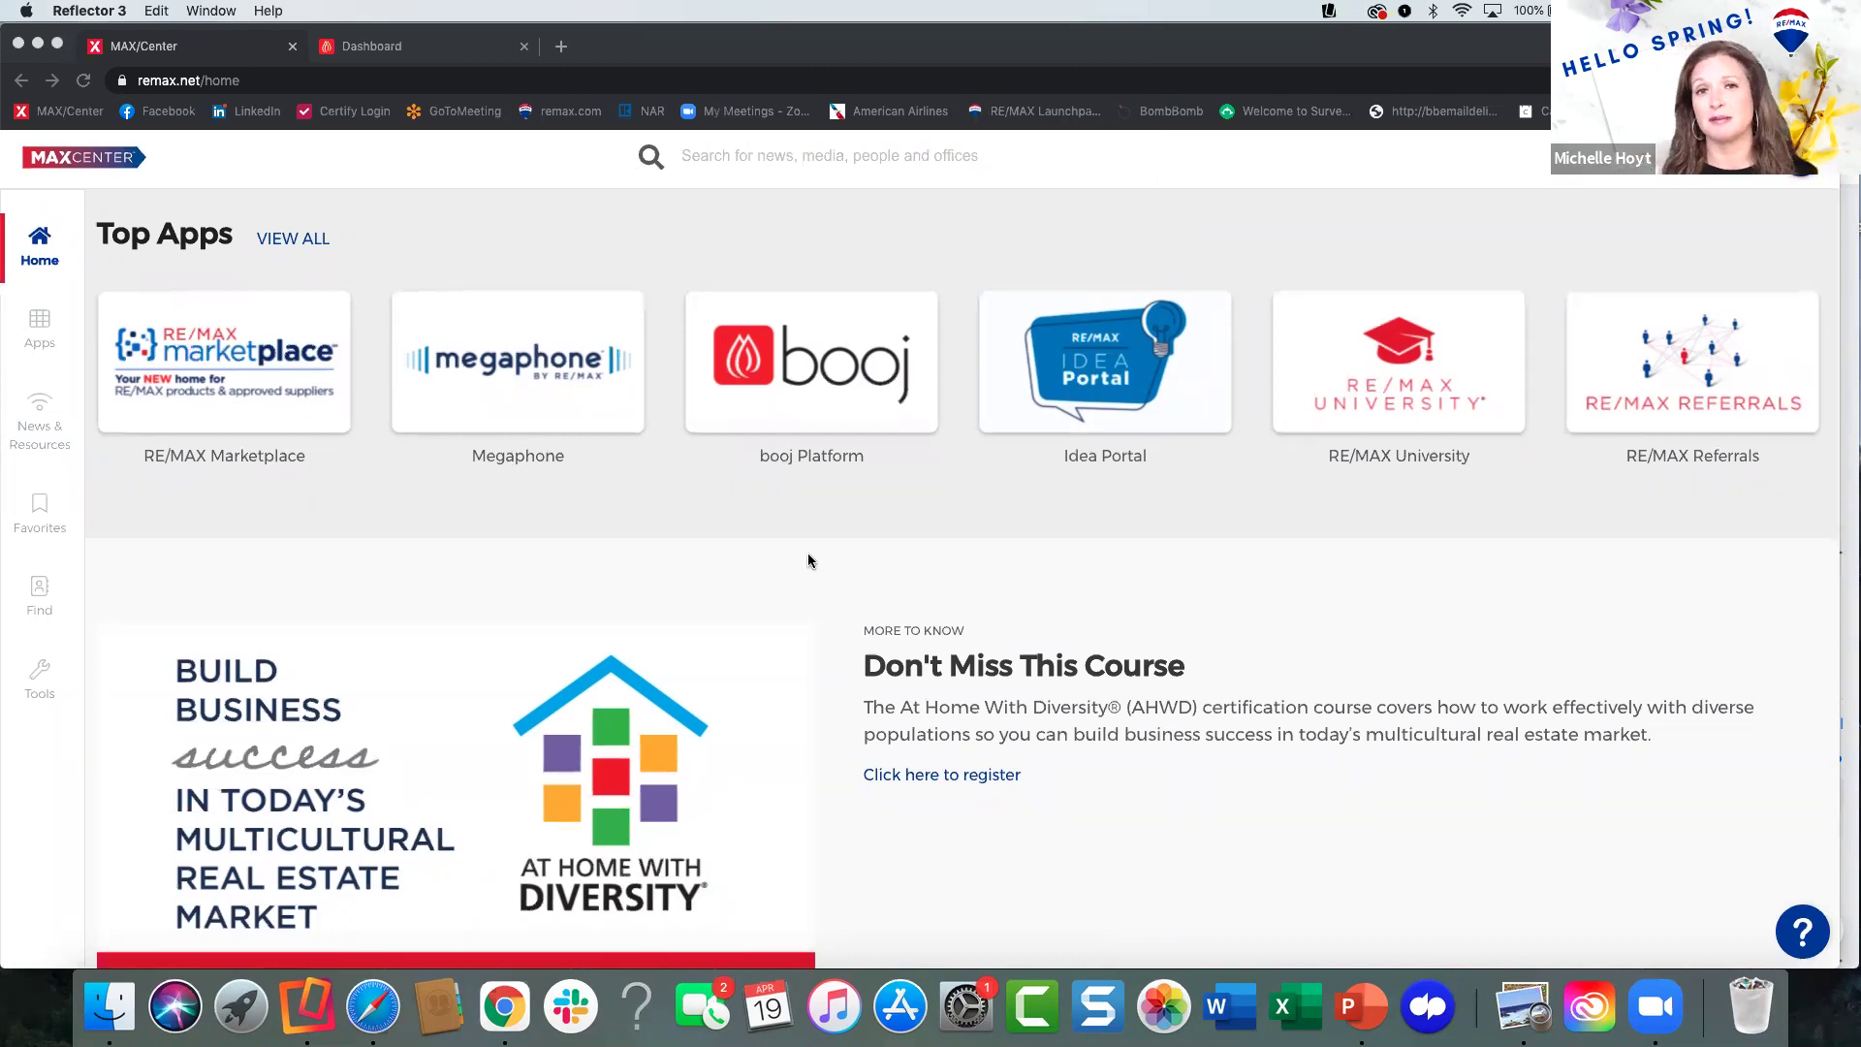
pyautogui.scroll(-10, 810, 560)
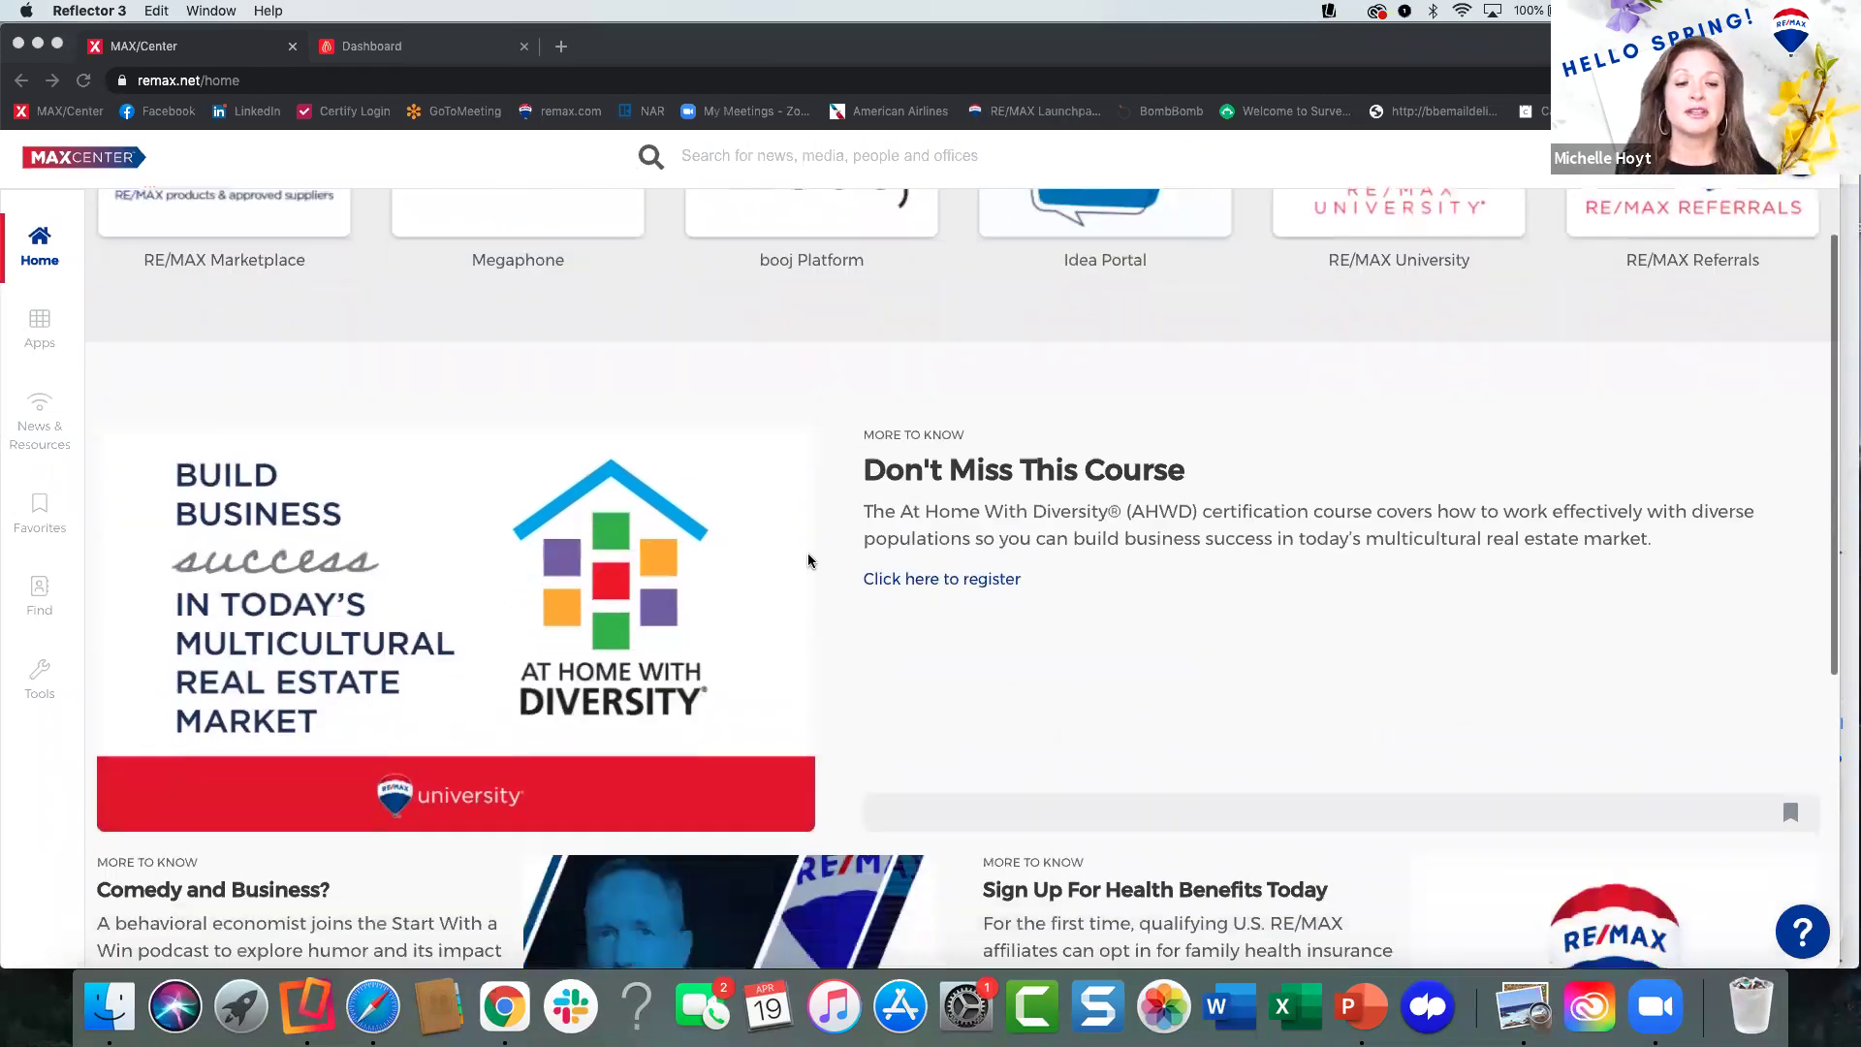
pyautogui.scroll(10, 809, 560)
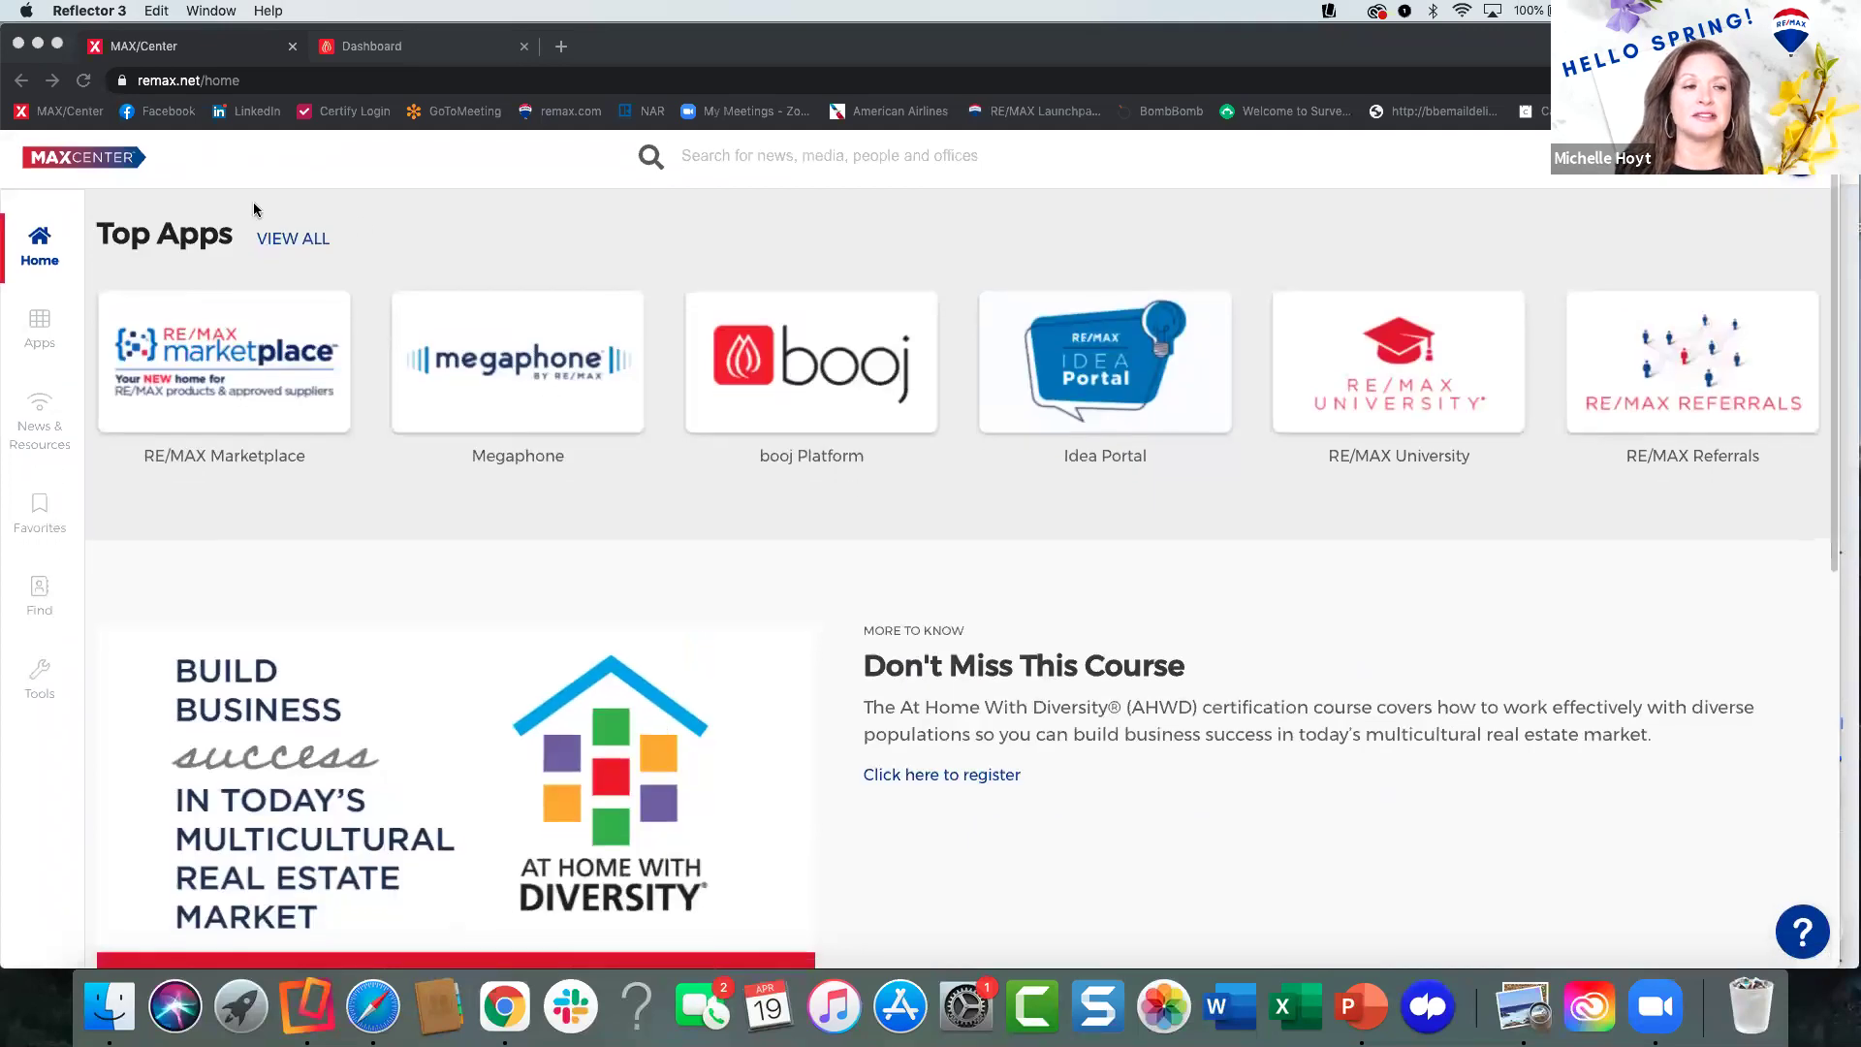
# Switch to Chrome and show all apps on the MAX/Center Apps page.
pyautogui.click(36, 319)
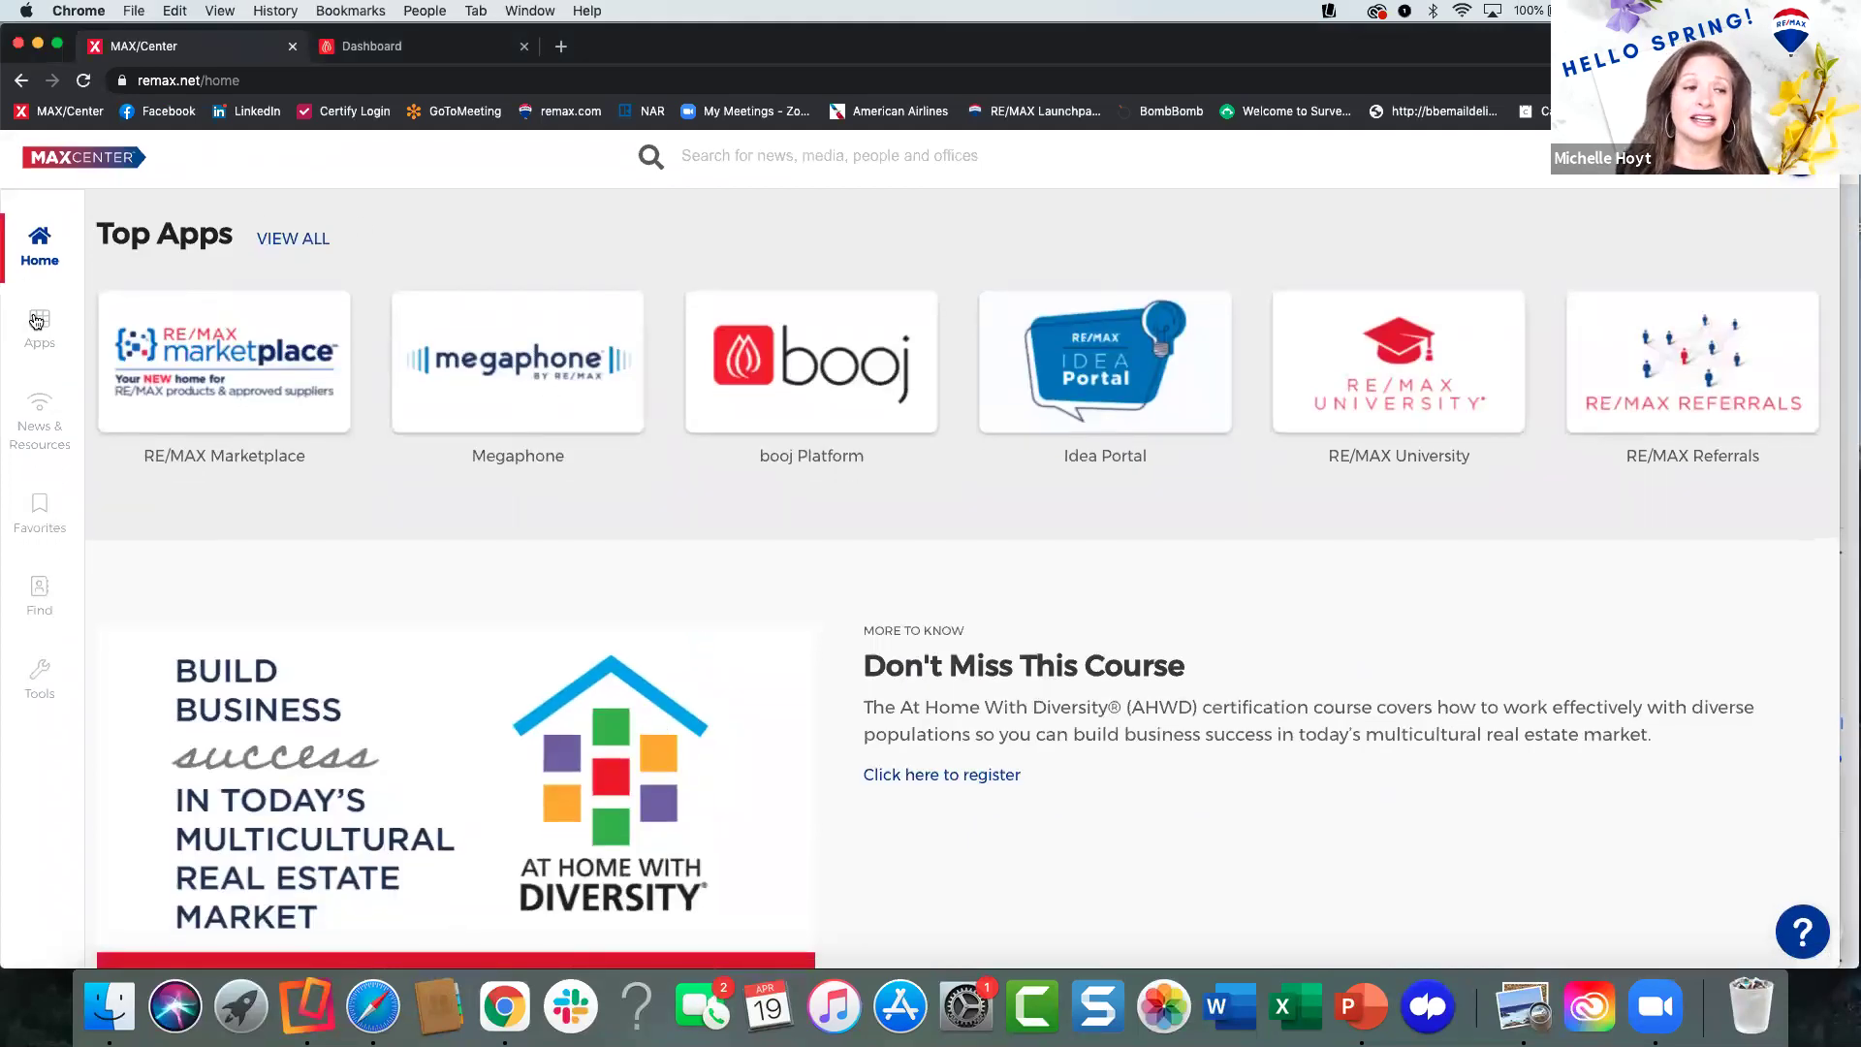
pyautogui.click(36, 325)
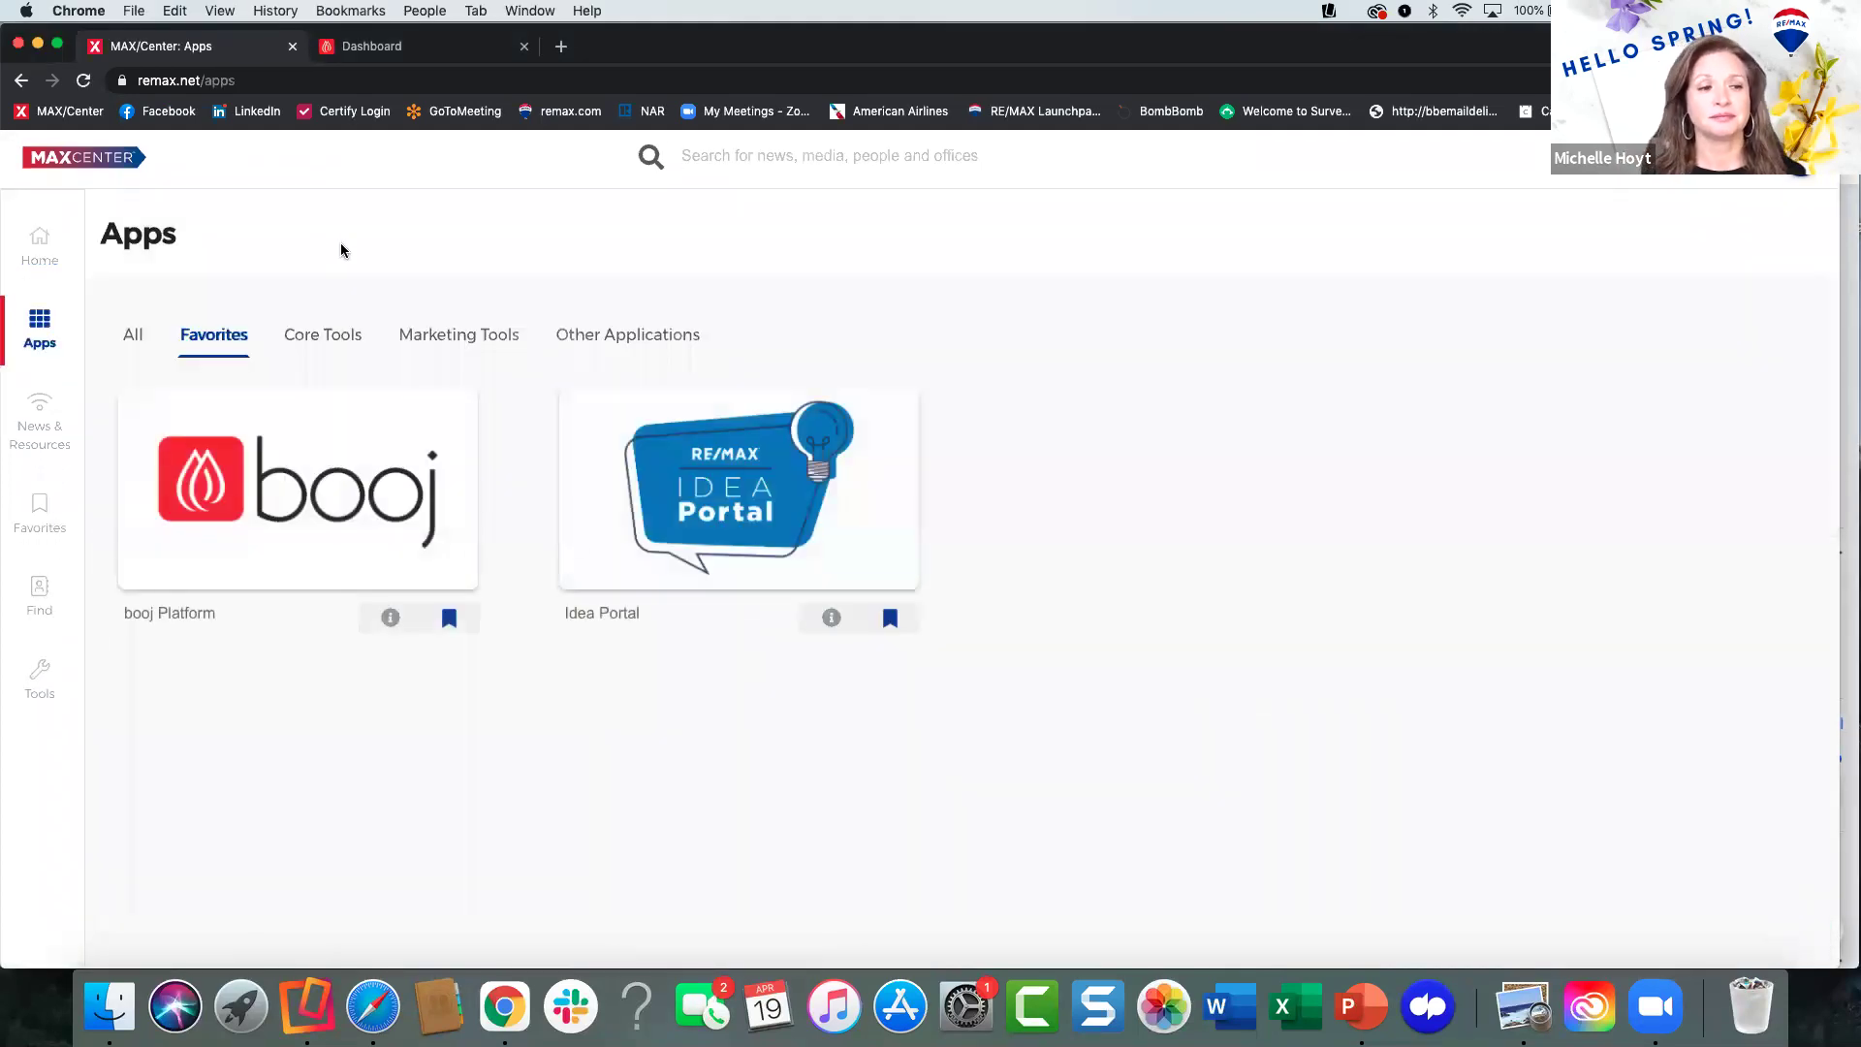
pyautogui.click(130, 334)
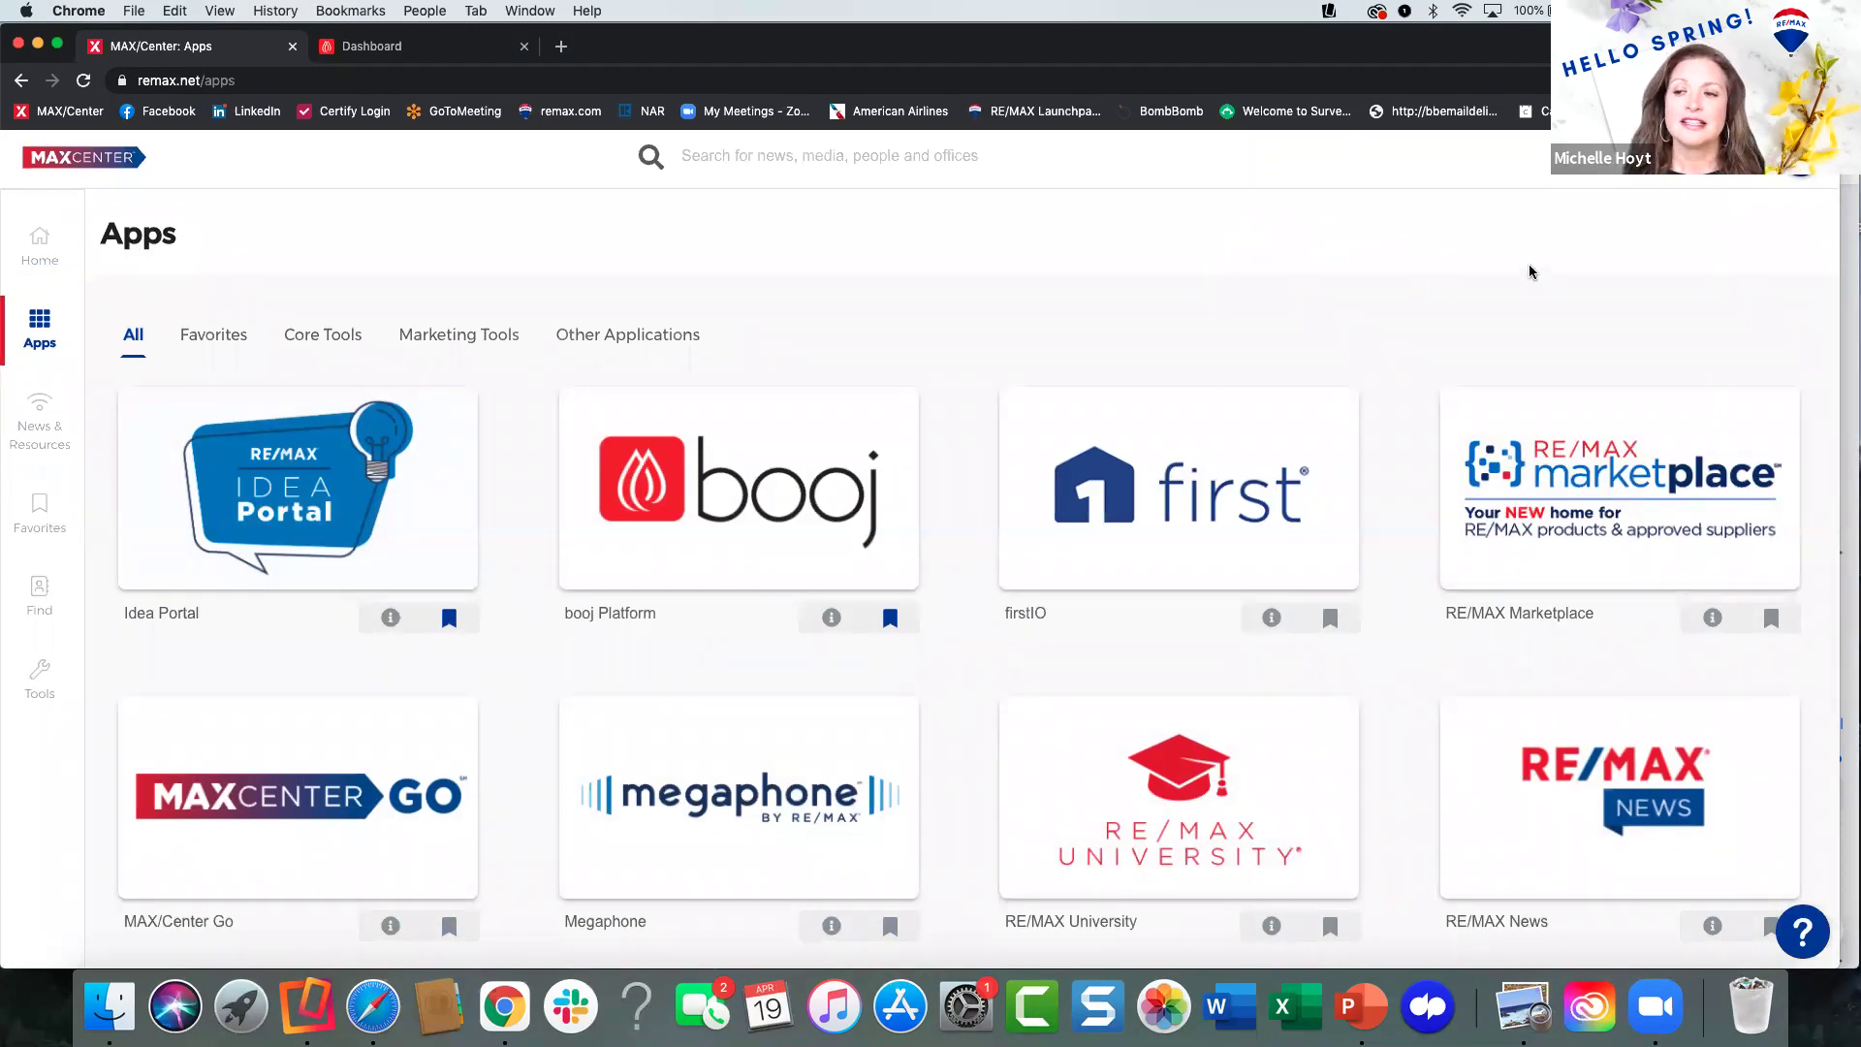
# Open the account's profile for updating and go to its personal photo page.
pyautogui.click(1800, 162)
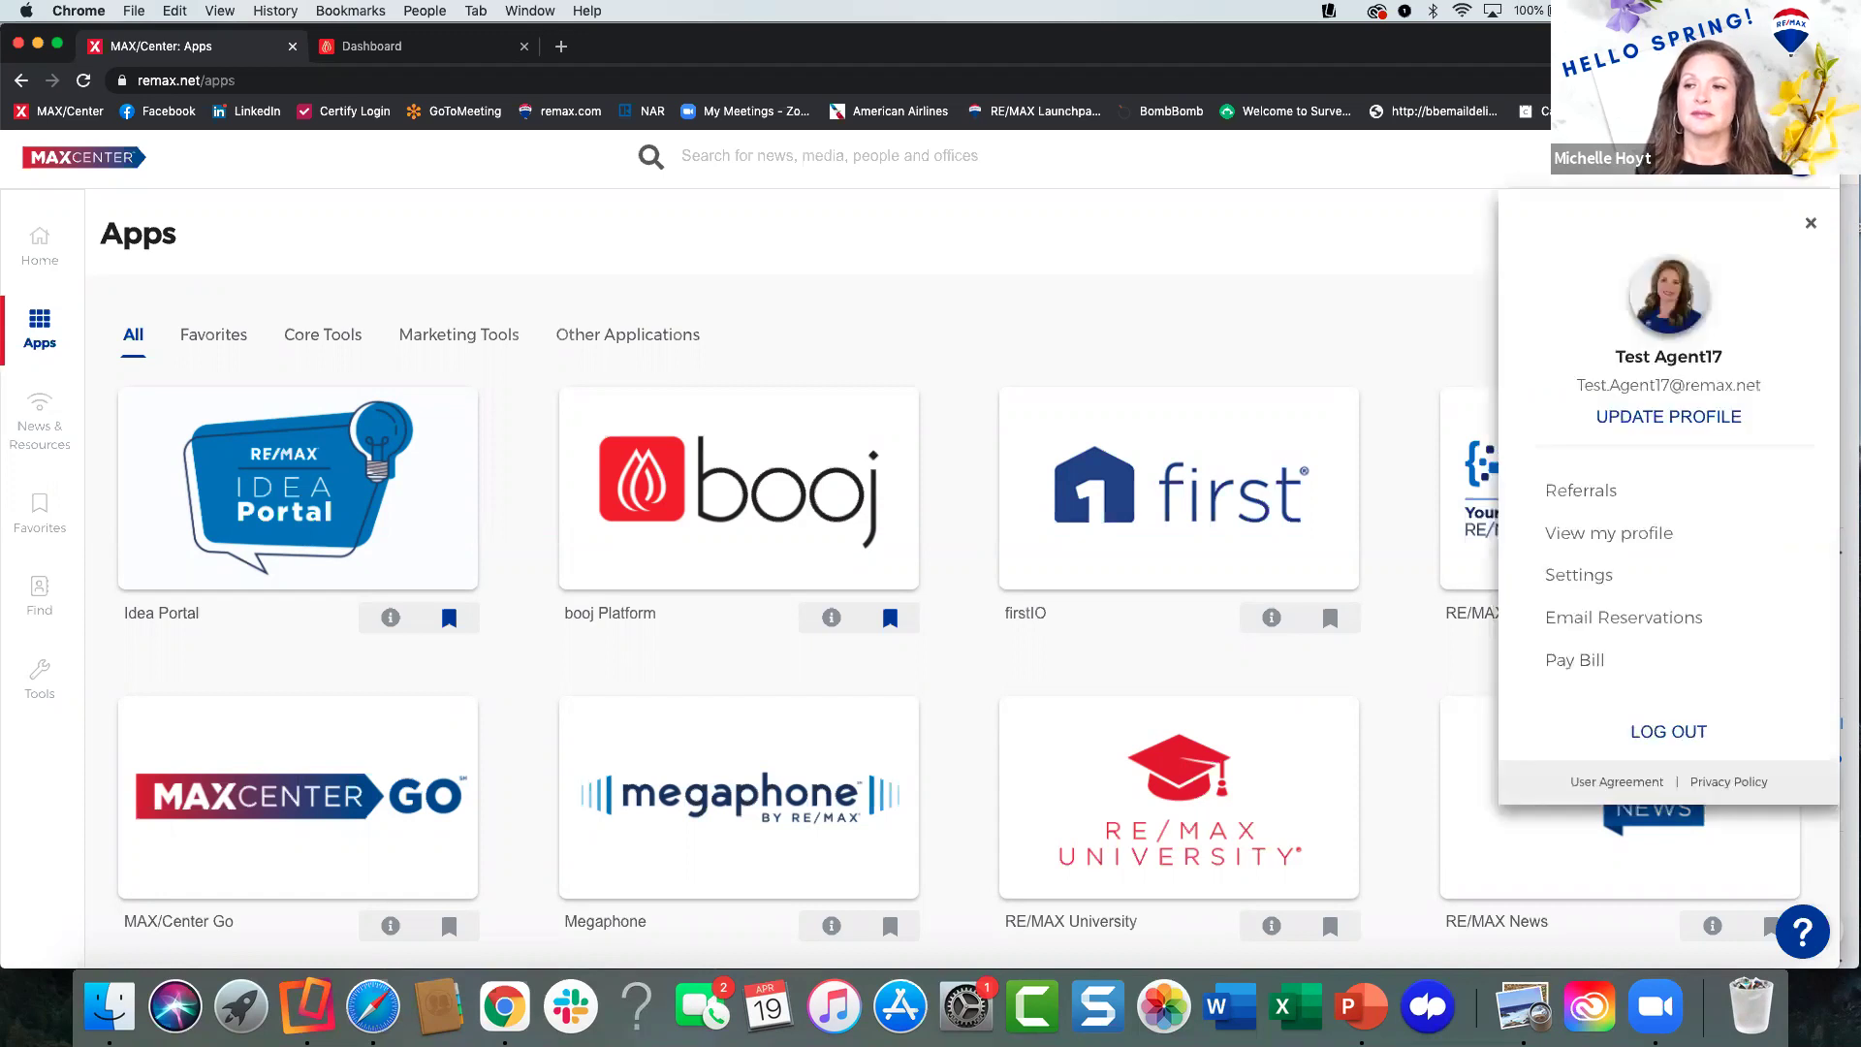
pyautogui.click(1692, 419)
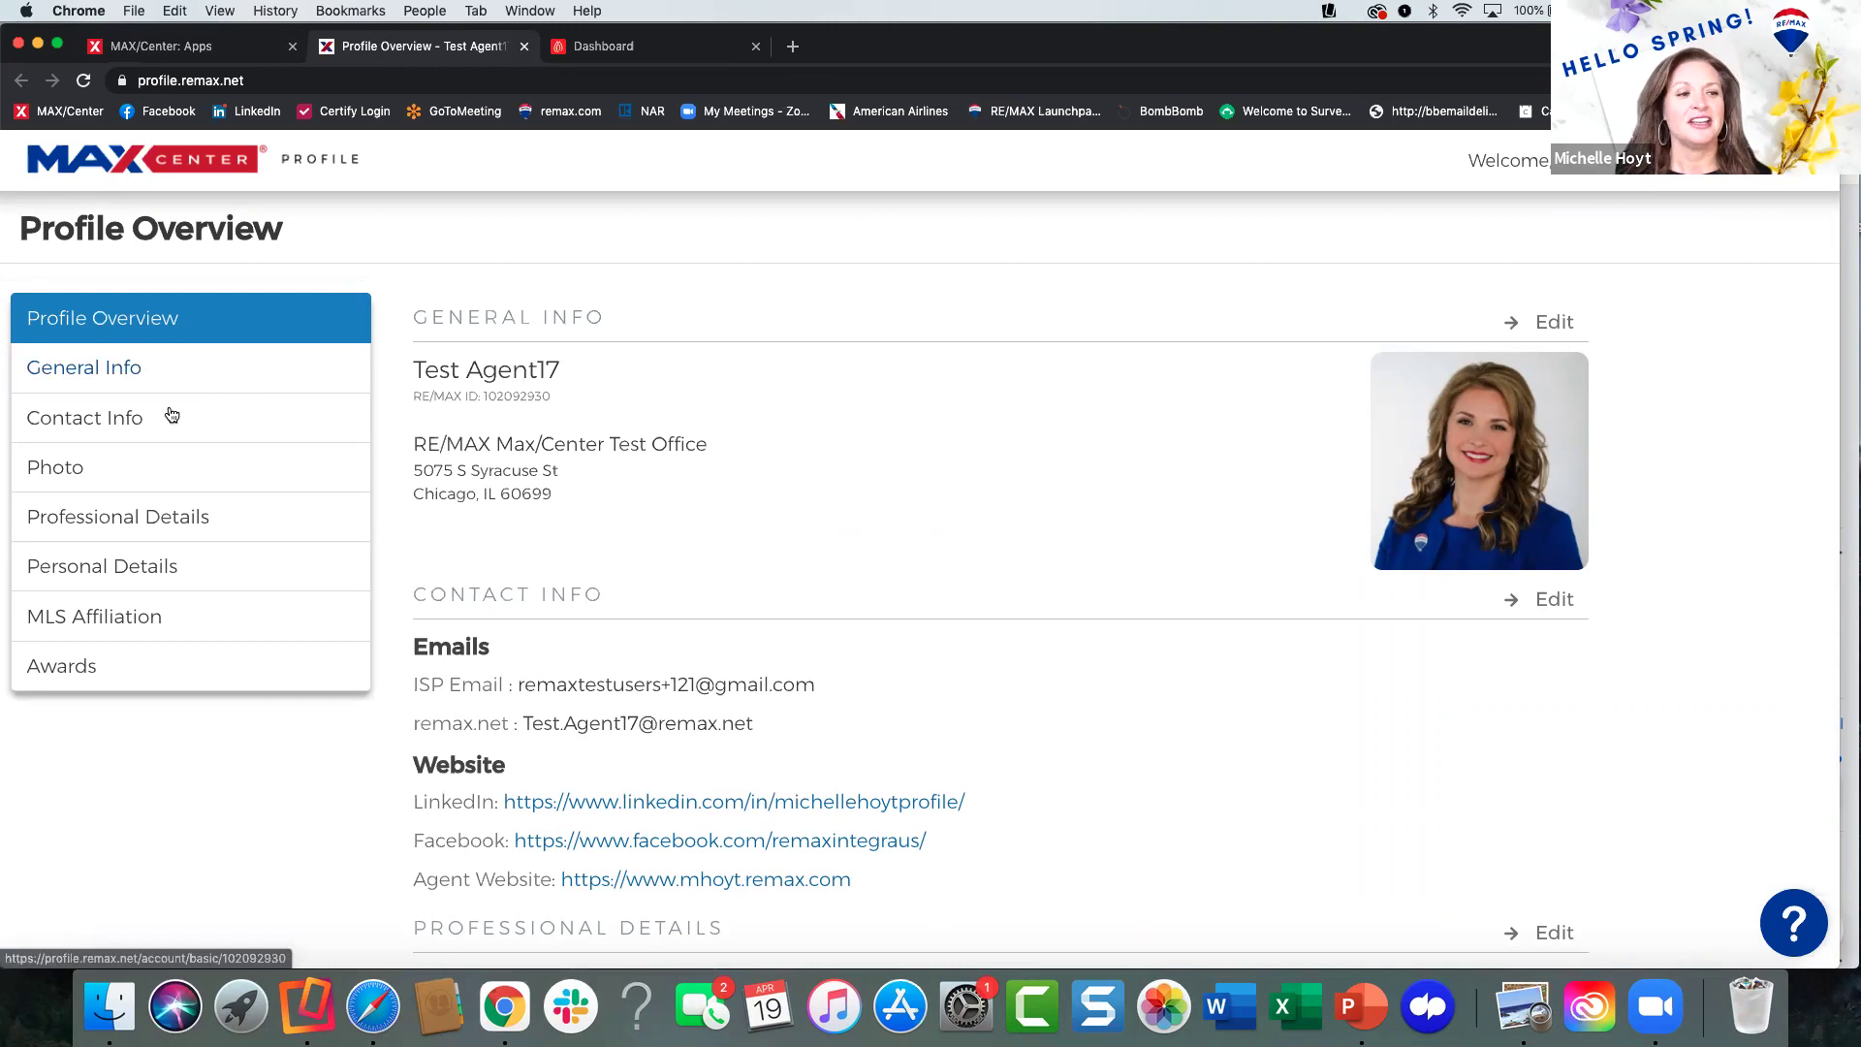
pyautogui.click(53, 474)
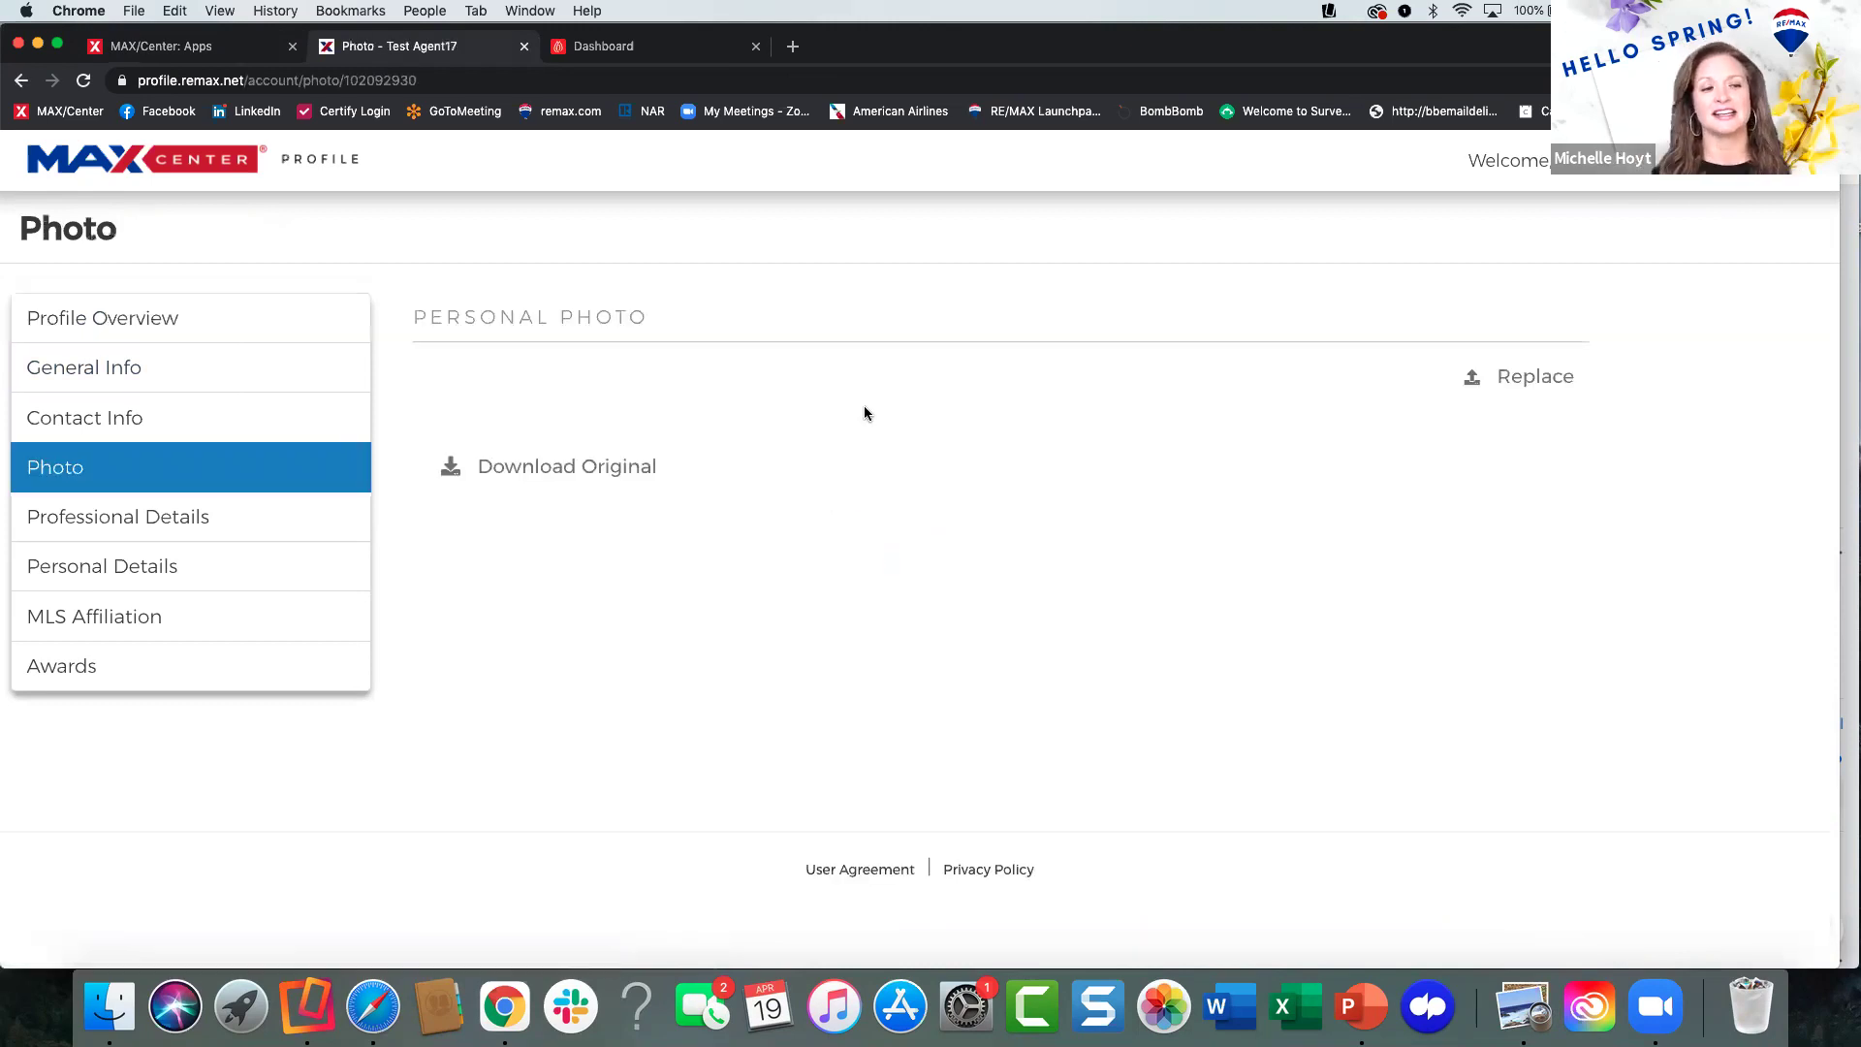
# Open the replacement form for the personal photo to view its upload requirements, and cancel it.
pyautogui.scroll(-2, 1032, 515)
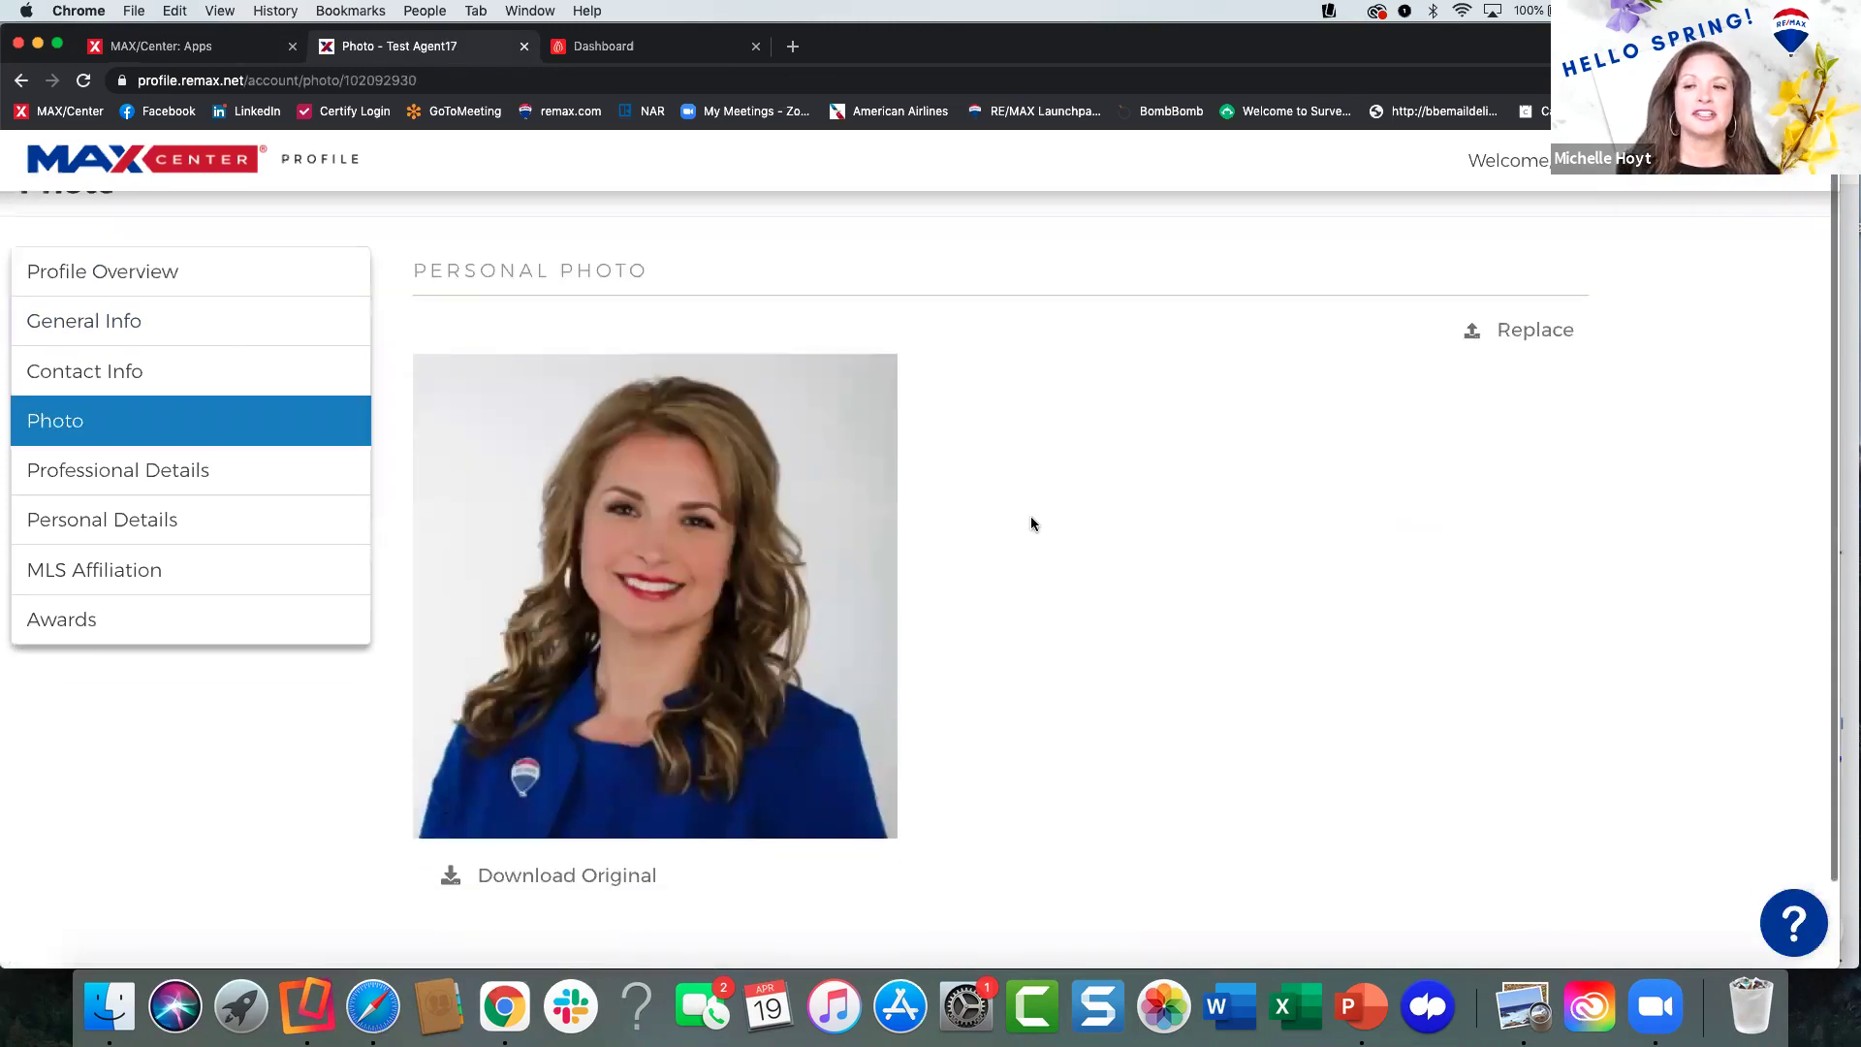
pyautogui.click(1527, 278)
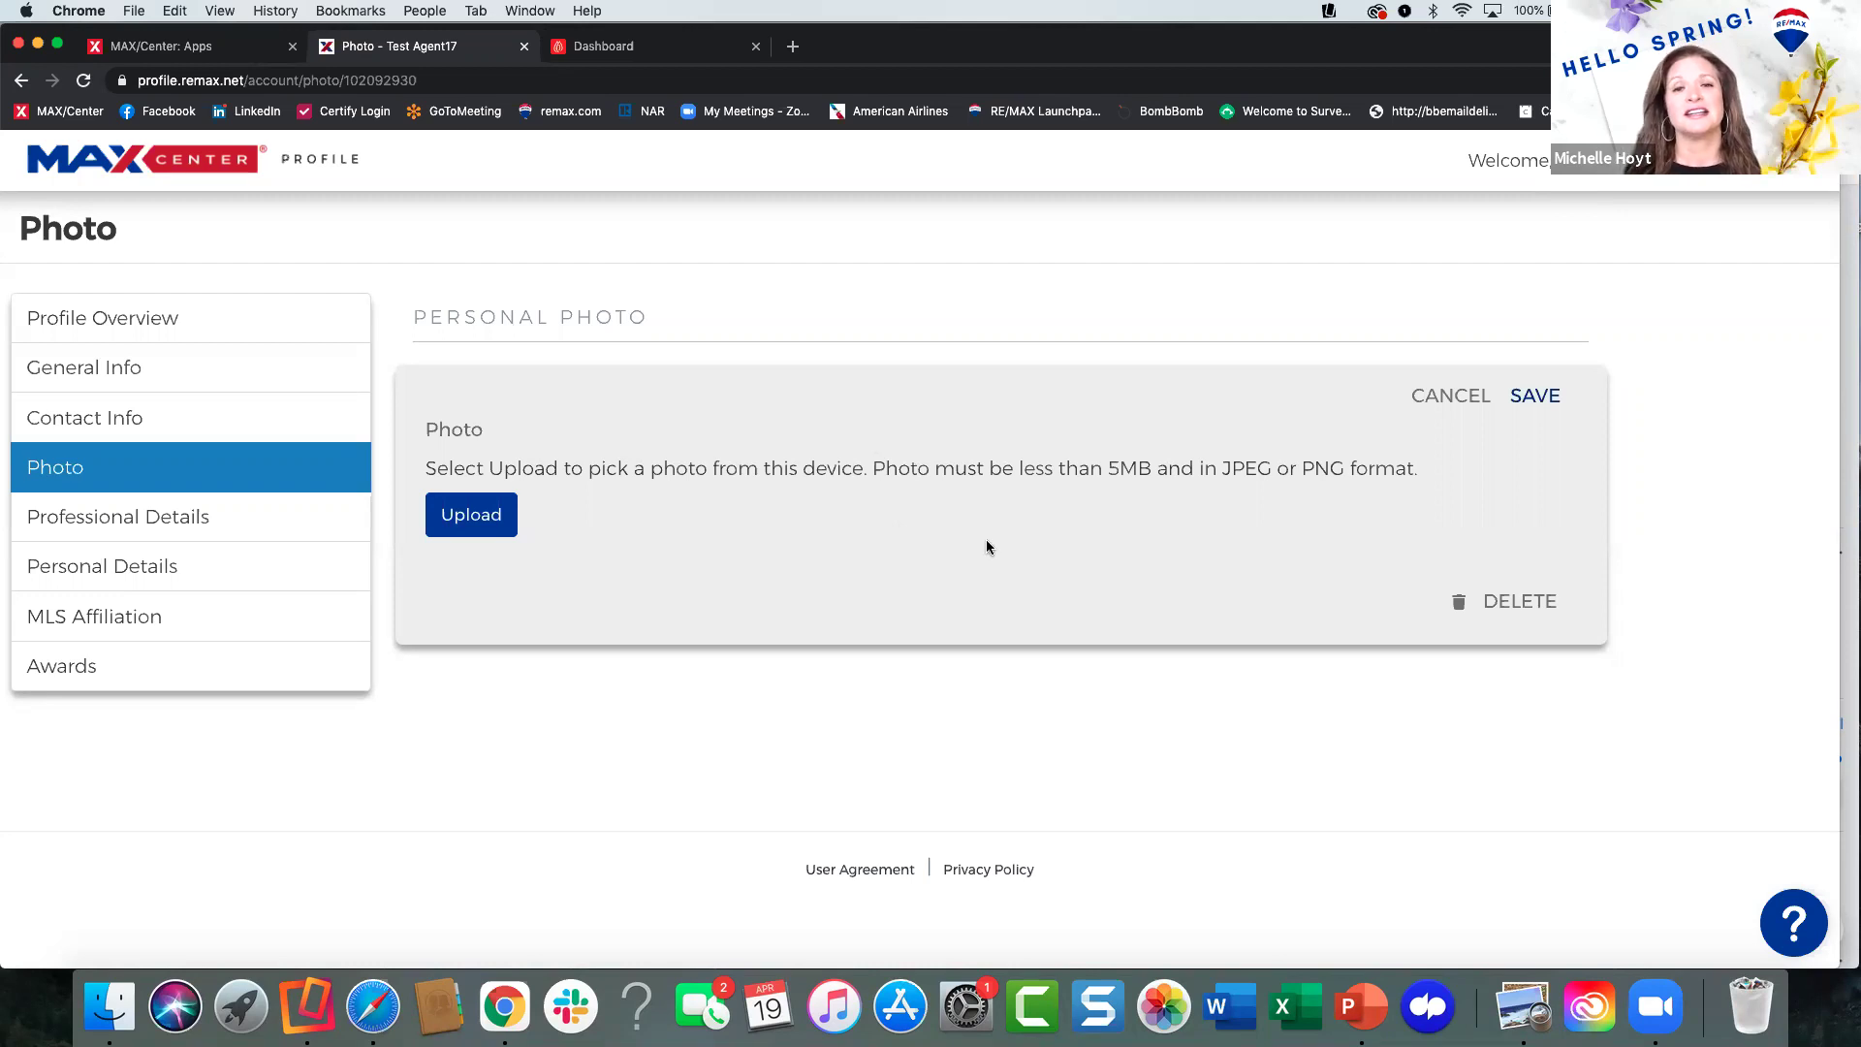
pyautogui.click(1438, 393)
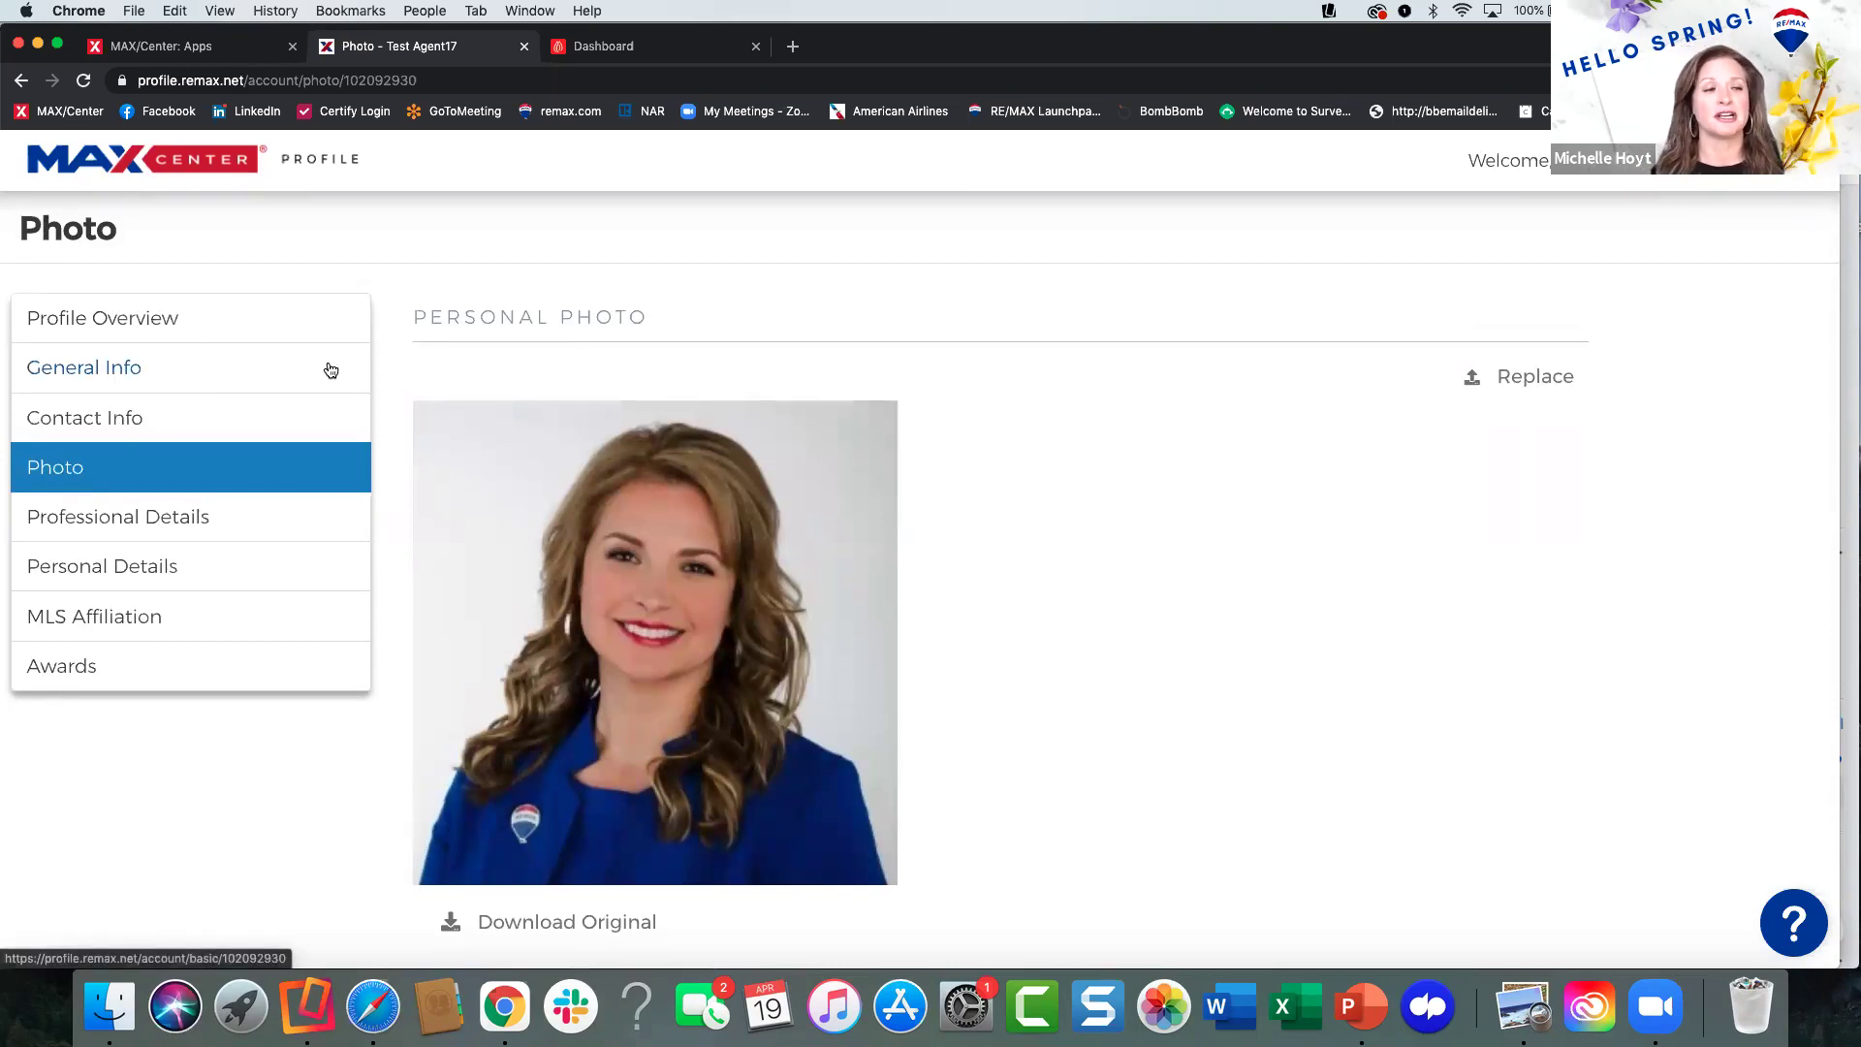
# Open the profile's General Info and Contact Info pages, and review the email, web and social media, phone and fax sections.
pyautogui.click(99, 369)
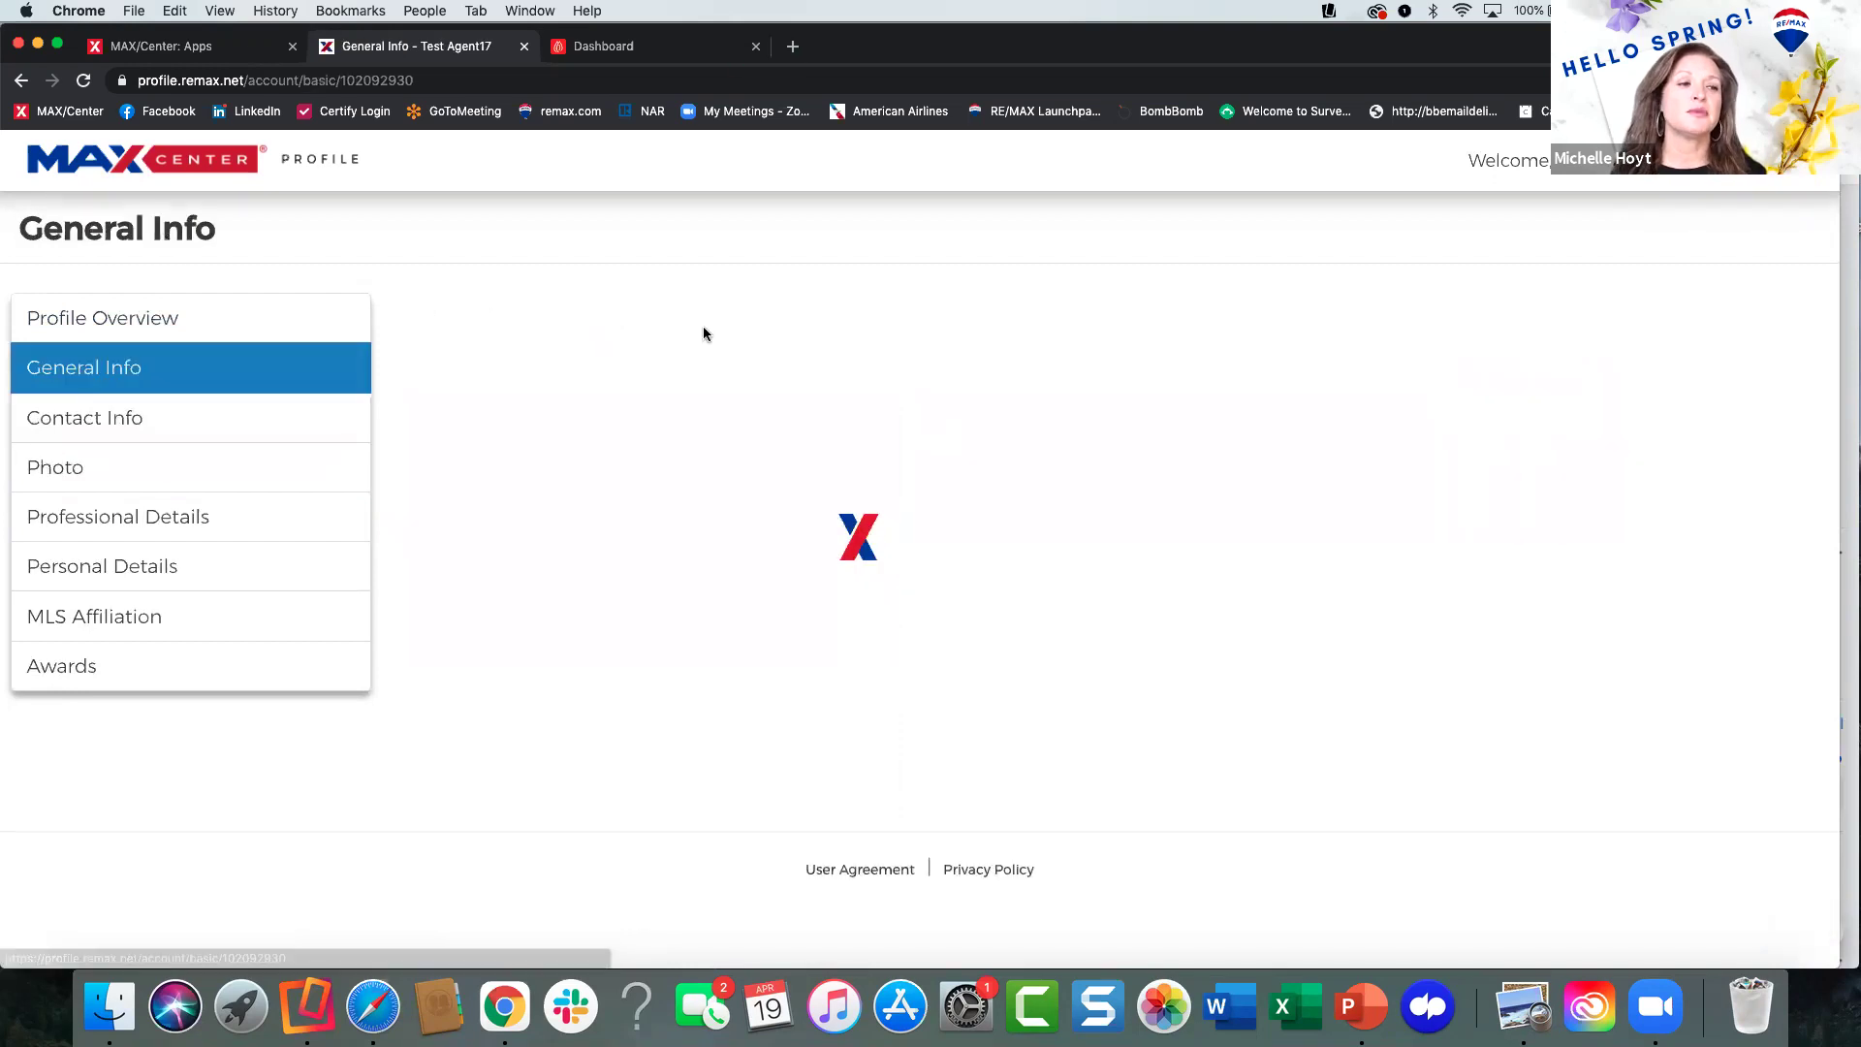
pyautogui.click(124, 418)
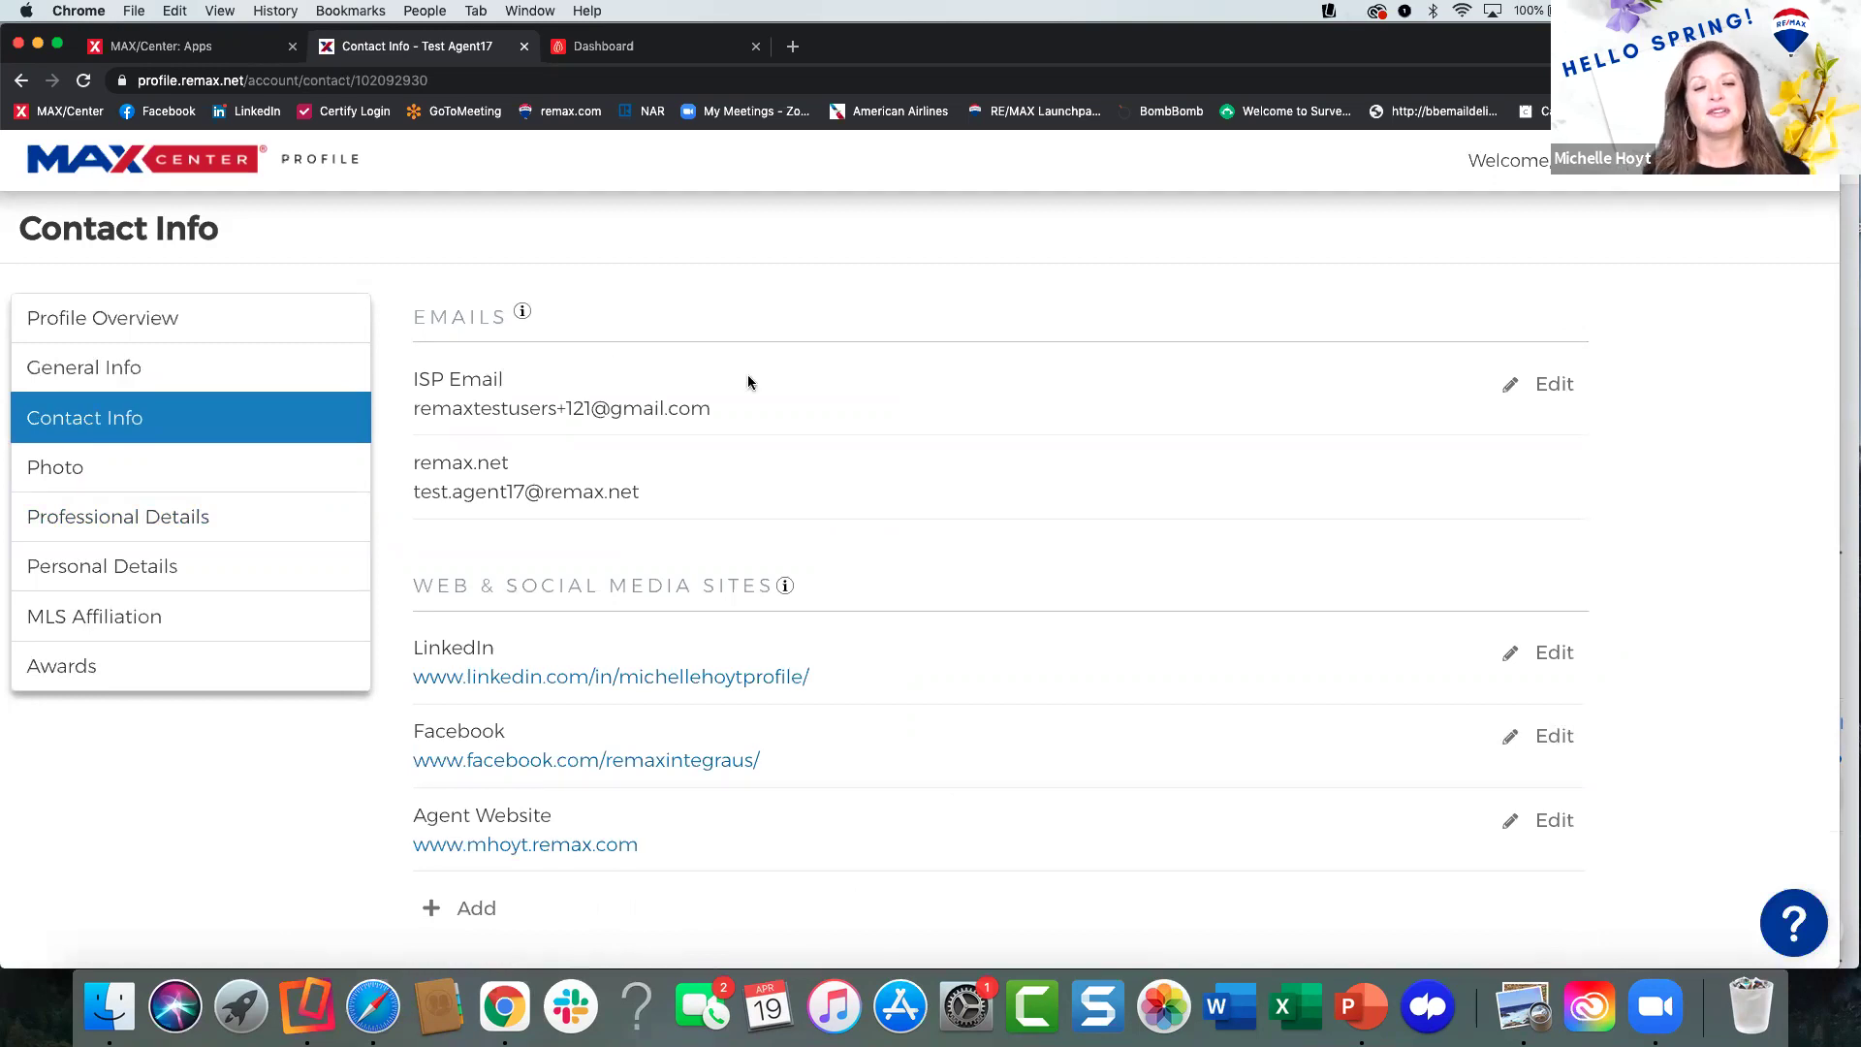
pyautogui.scroll(-2, 747, 382)
pyautogui.scroll(1, 747, 373)
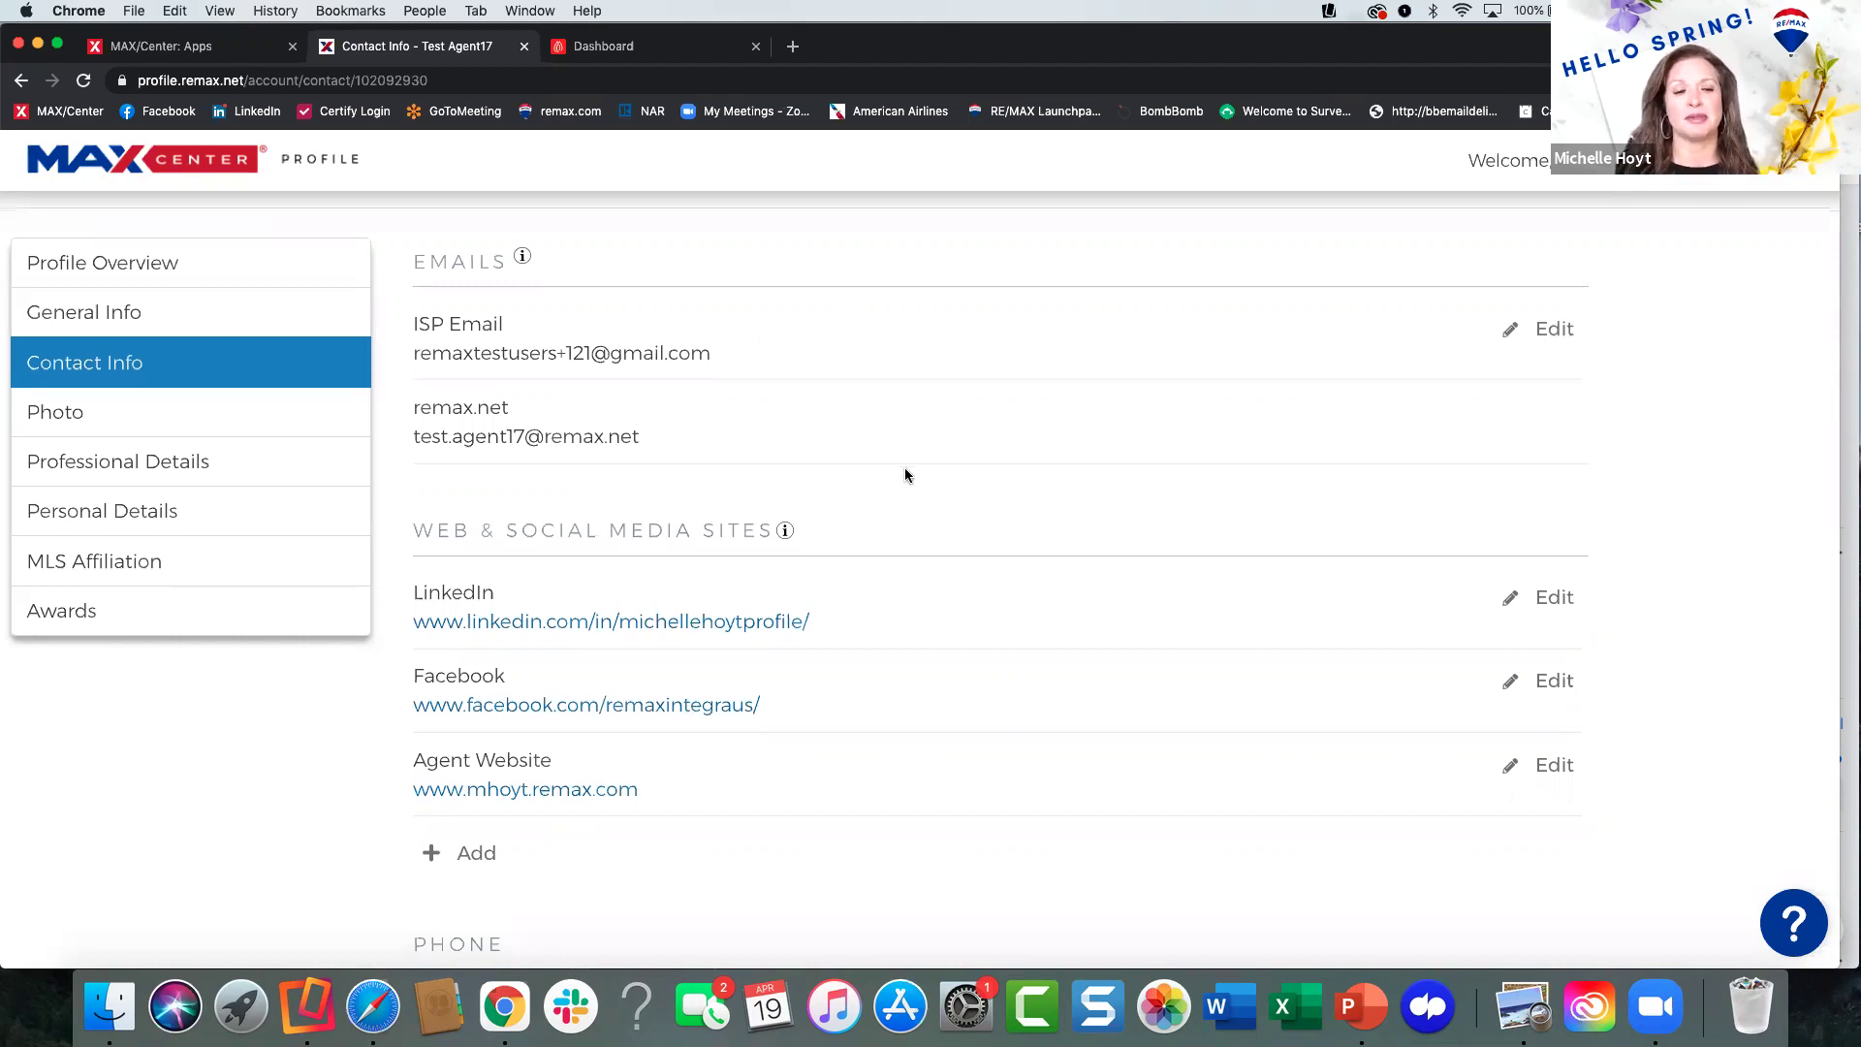
pyautogui.scroll(-3, 906, 474)
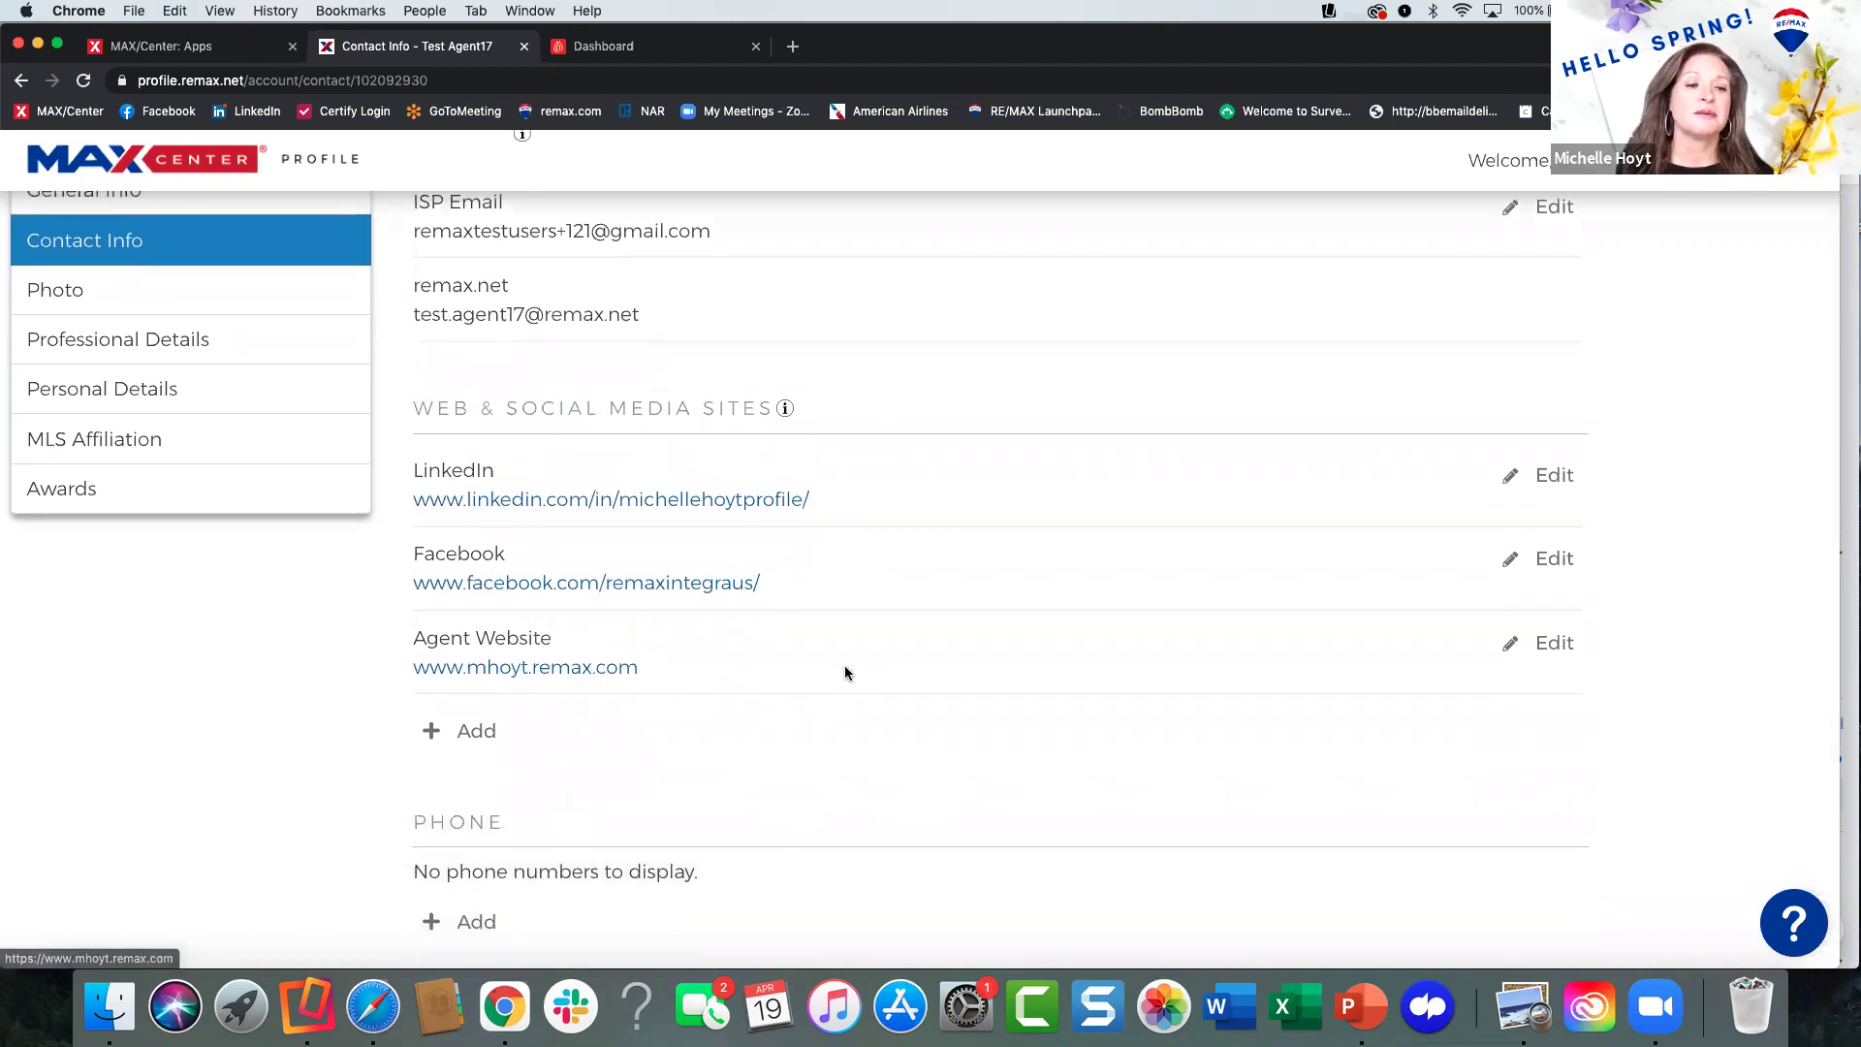
pyautogui.scroll(-2, 853, 625)
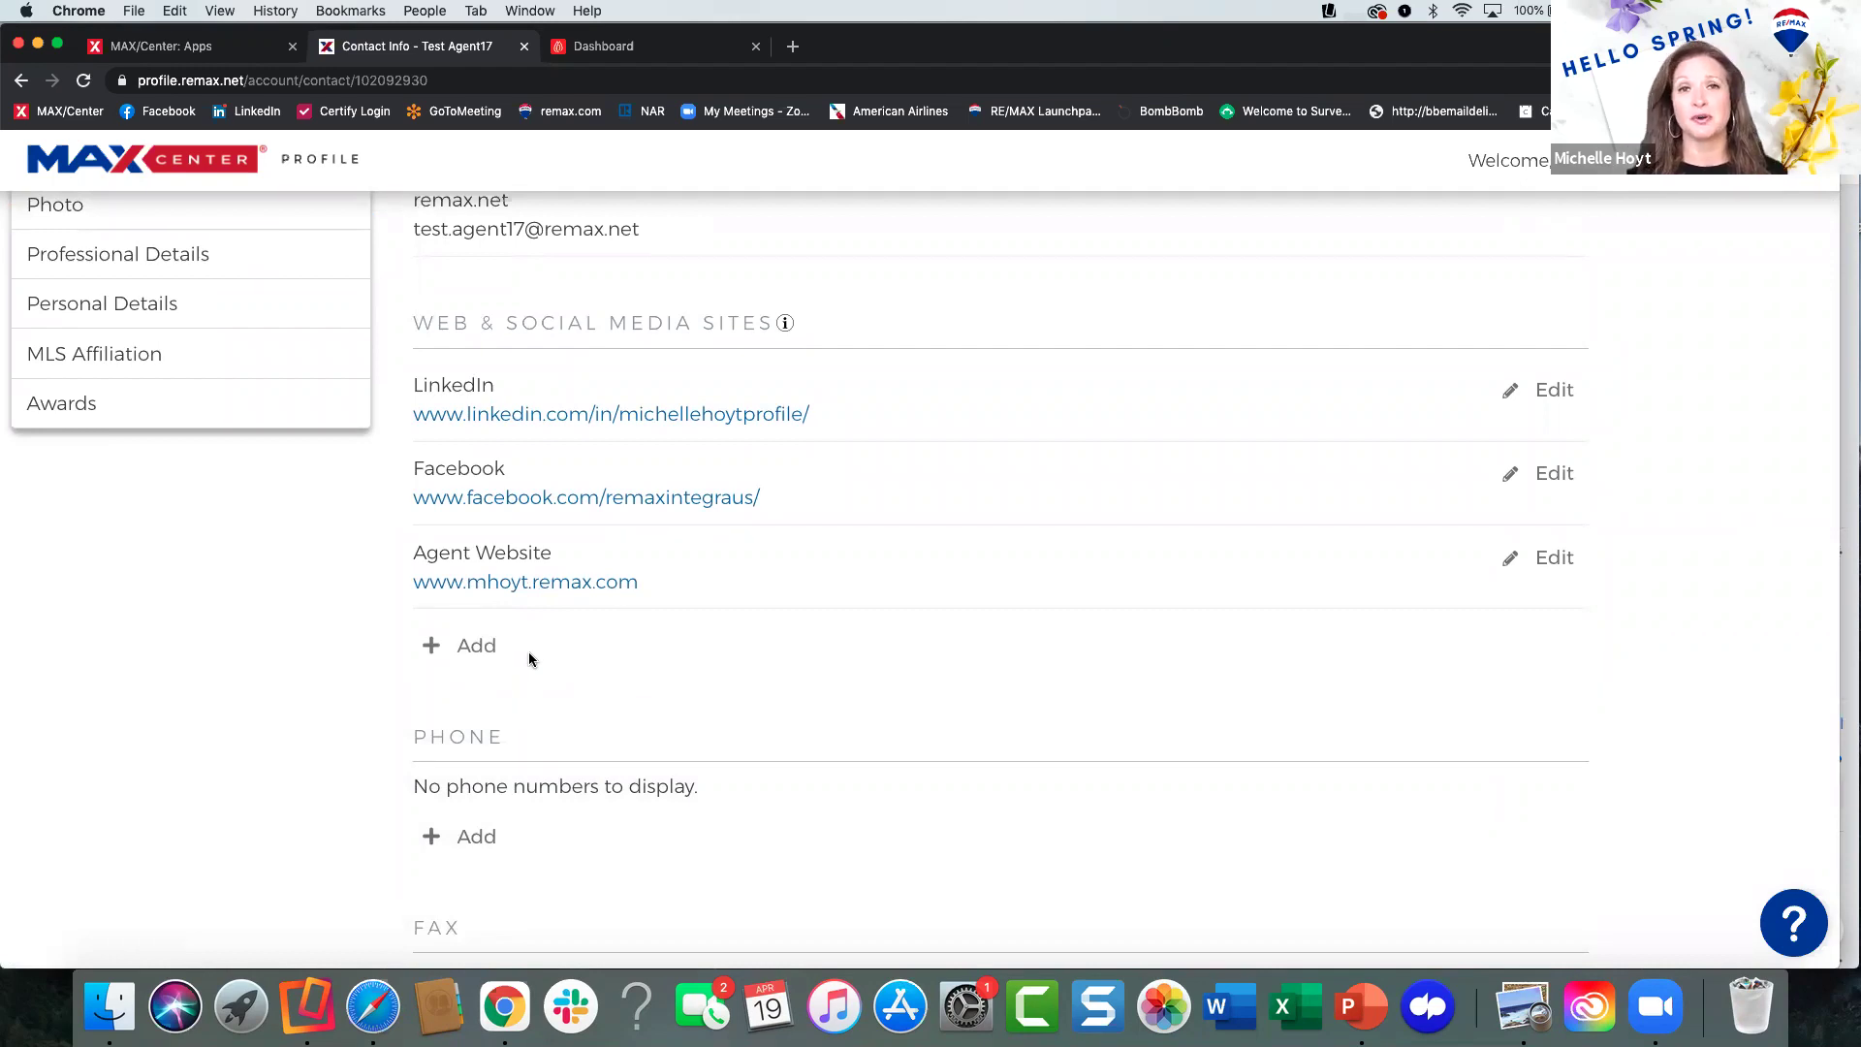
pyautogui.scroll(-2, 535, 659)
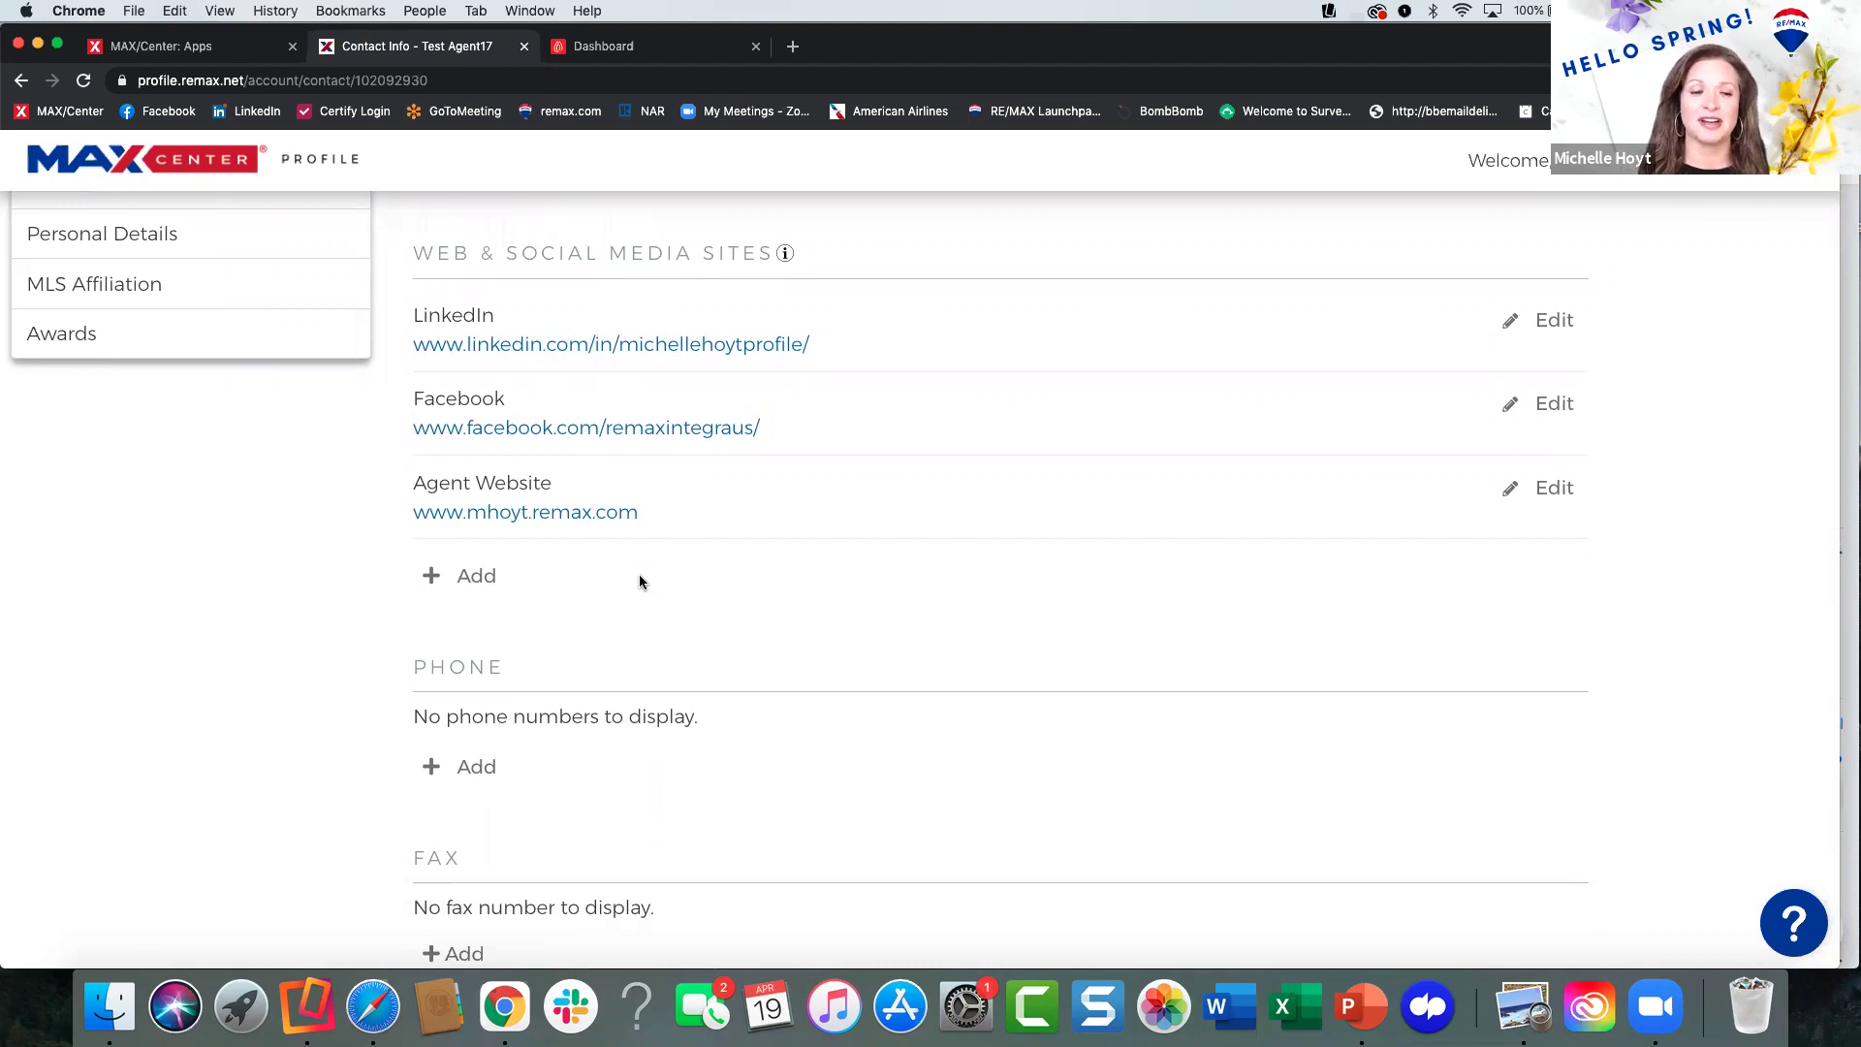
pyautogui.scroll(-5, 672, 553)
pyautogui.scroll(15, 645, 471)
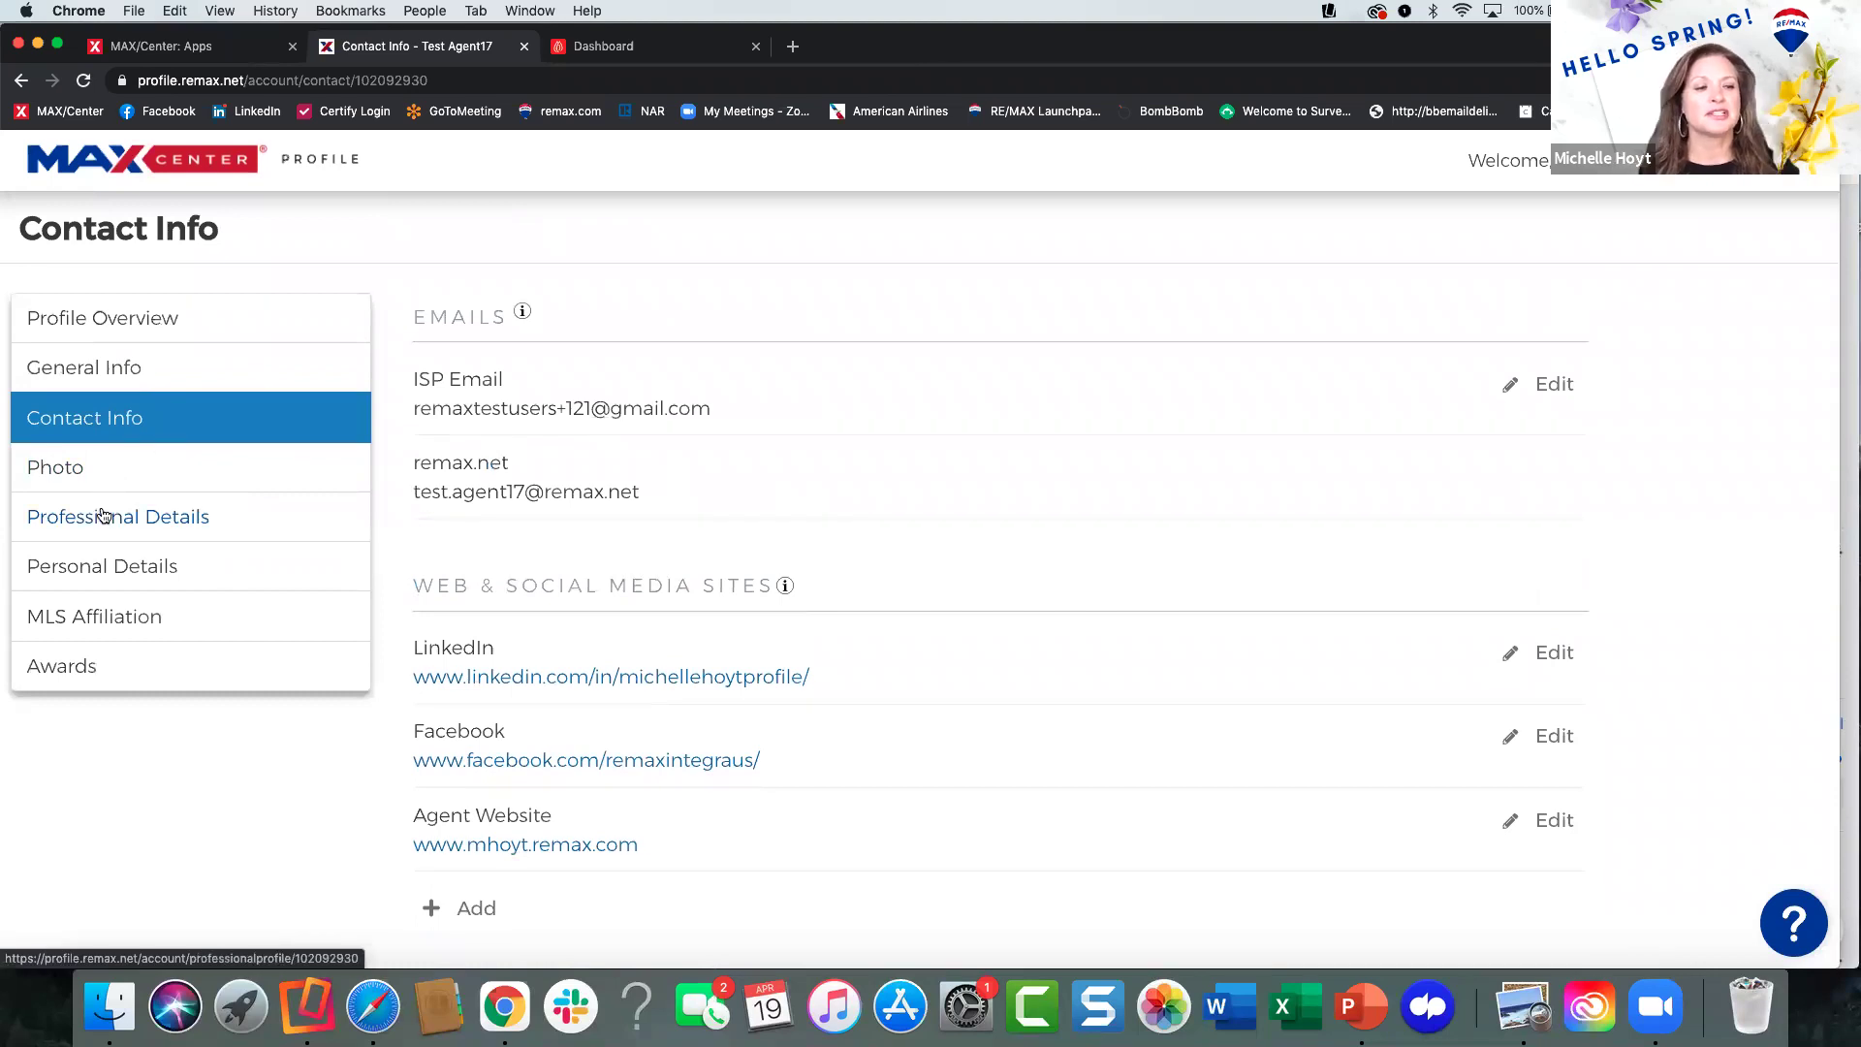
# Open the Professional Details page and review its licenses, specialties, designations, service areas and commercial activities.
pyautogui.click(152, 512)
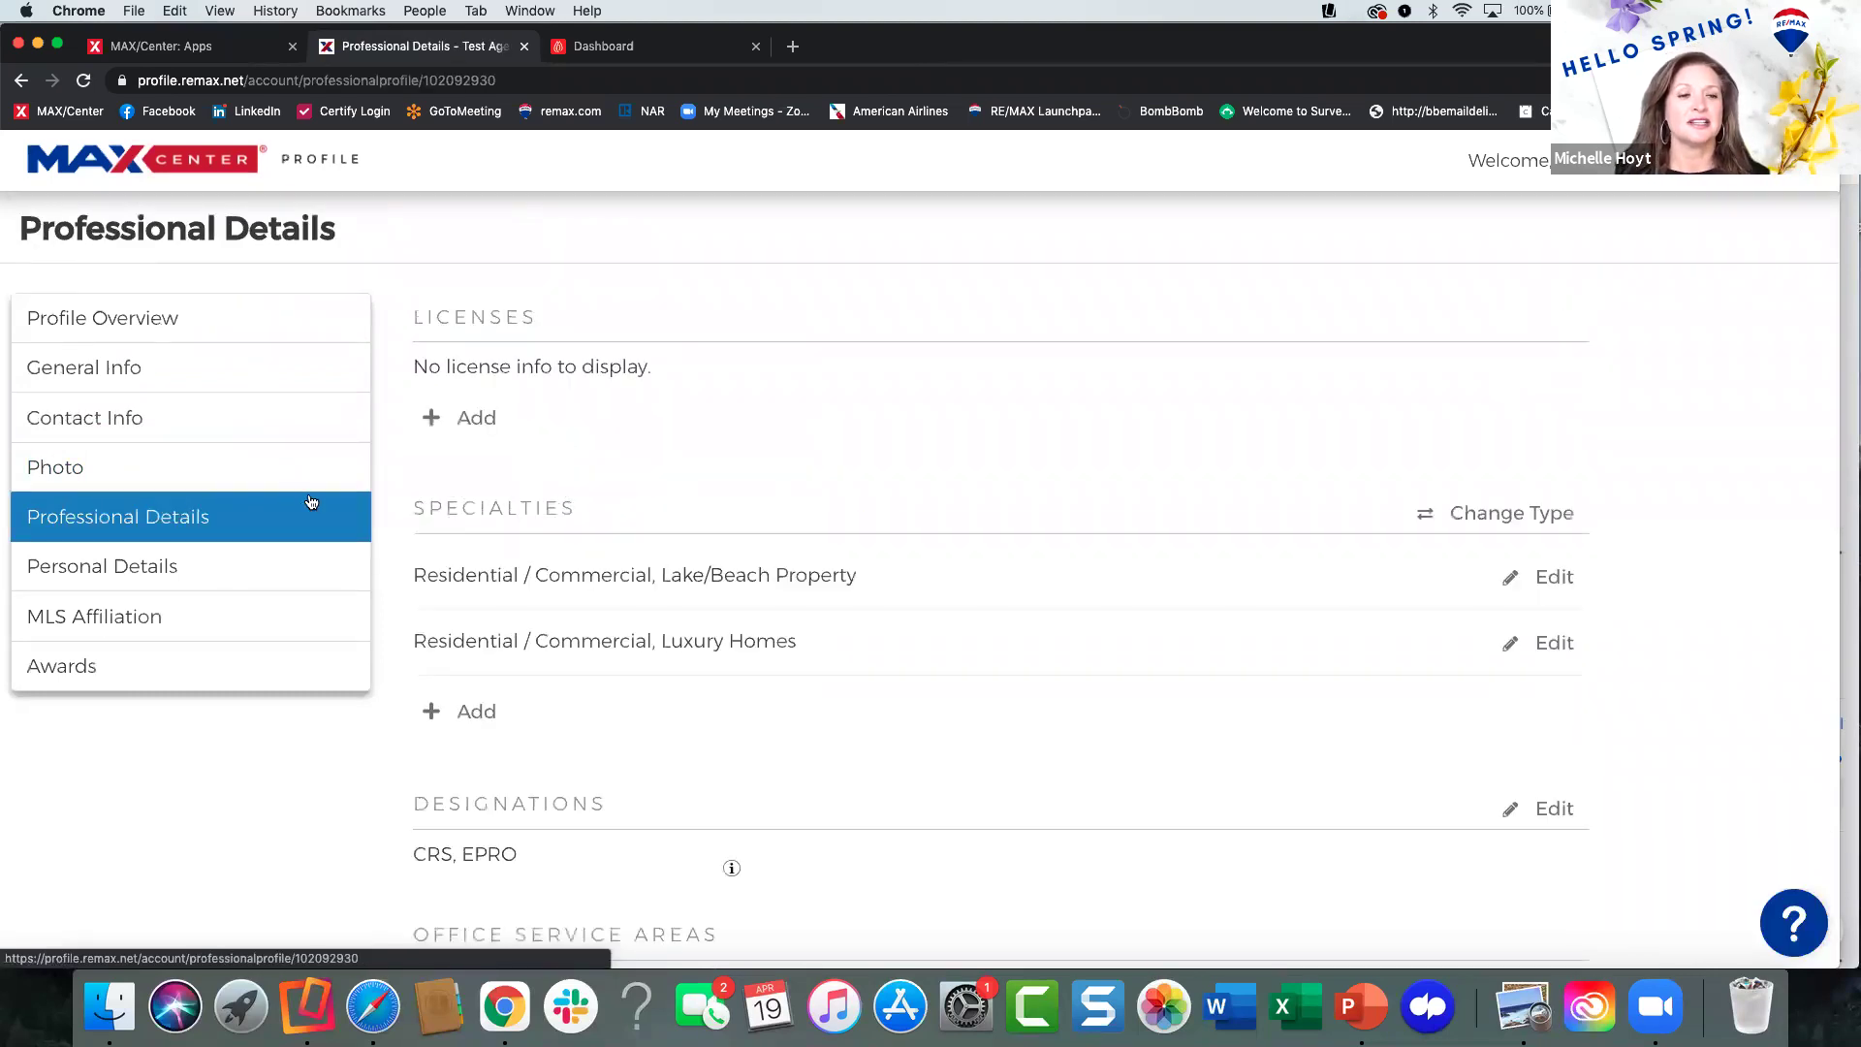
pyautogui.scroll(-3, 623, 449)
pyautogui.scroll(-8, 678, 479)
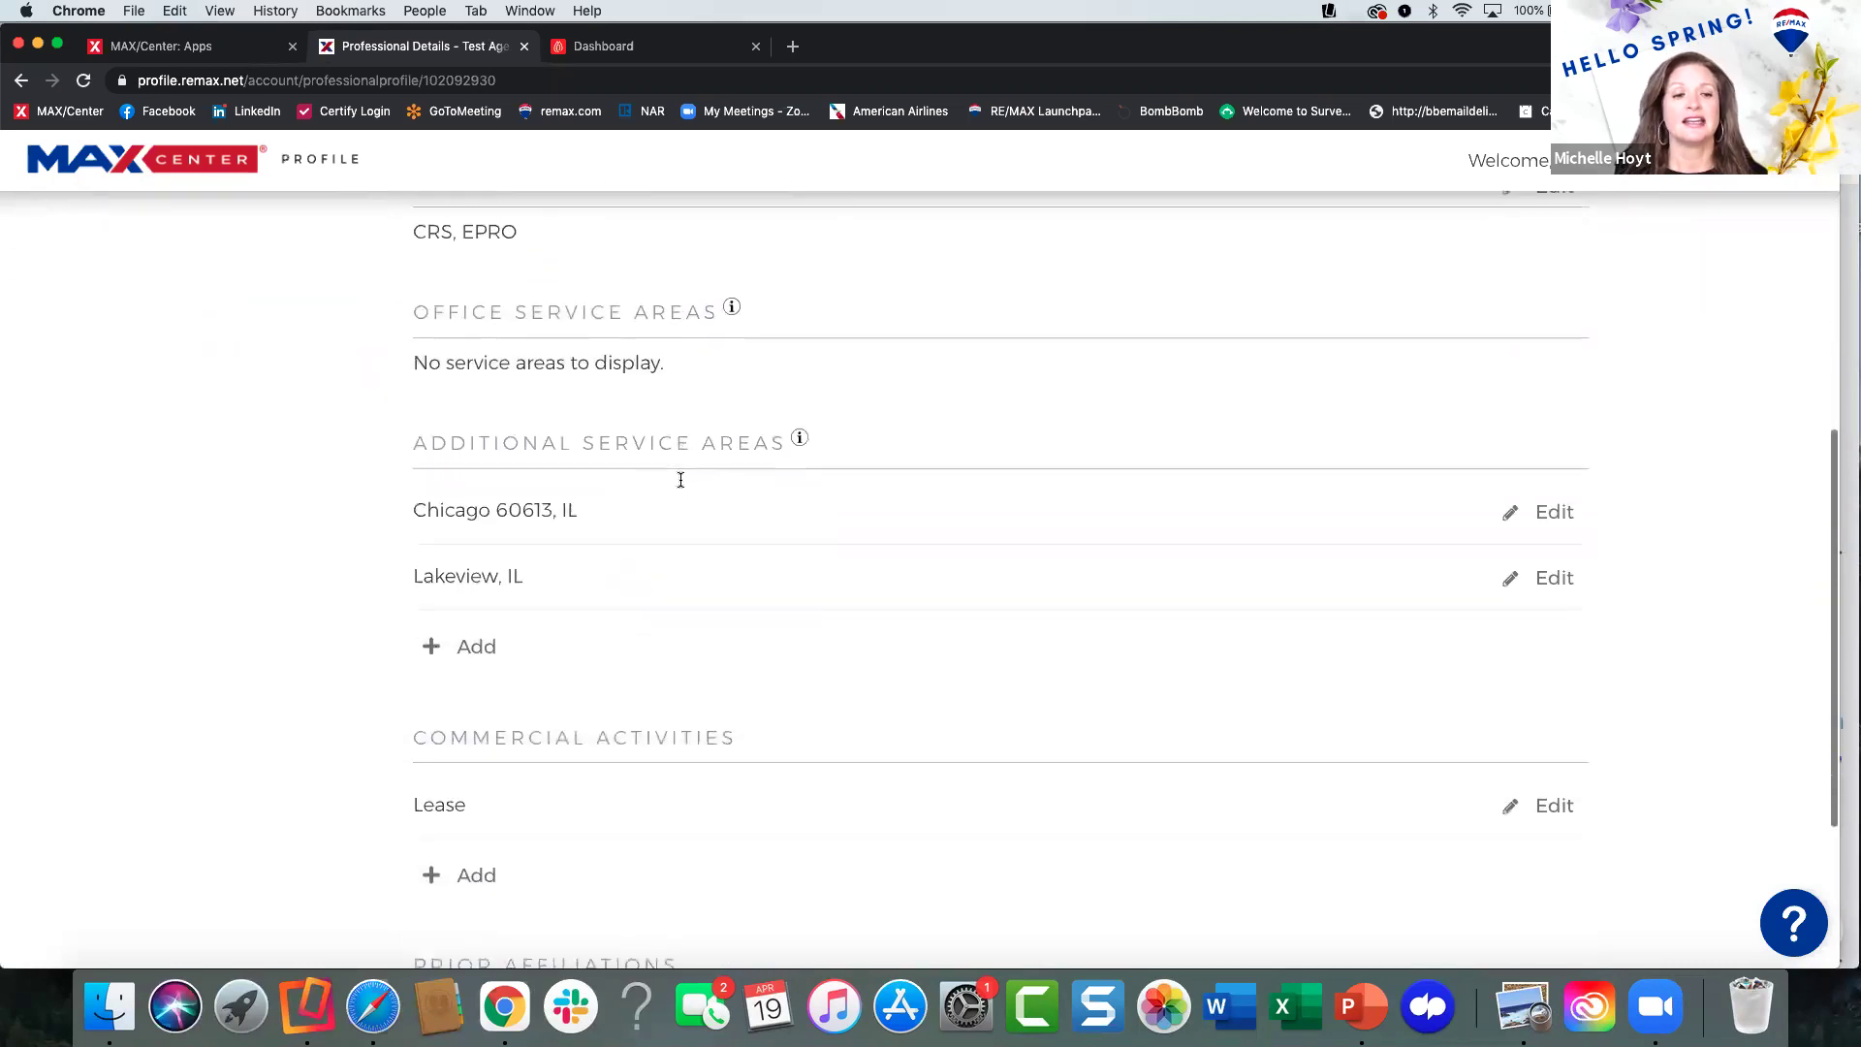
pyautogui.scroll(5, 678, 477)
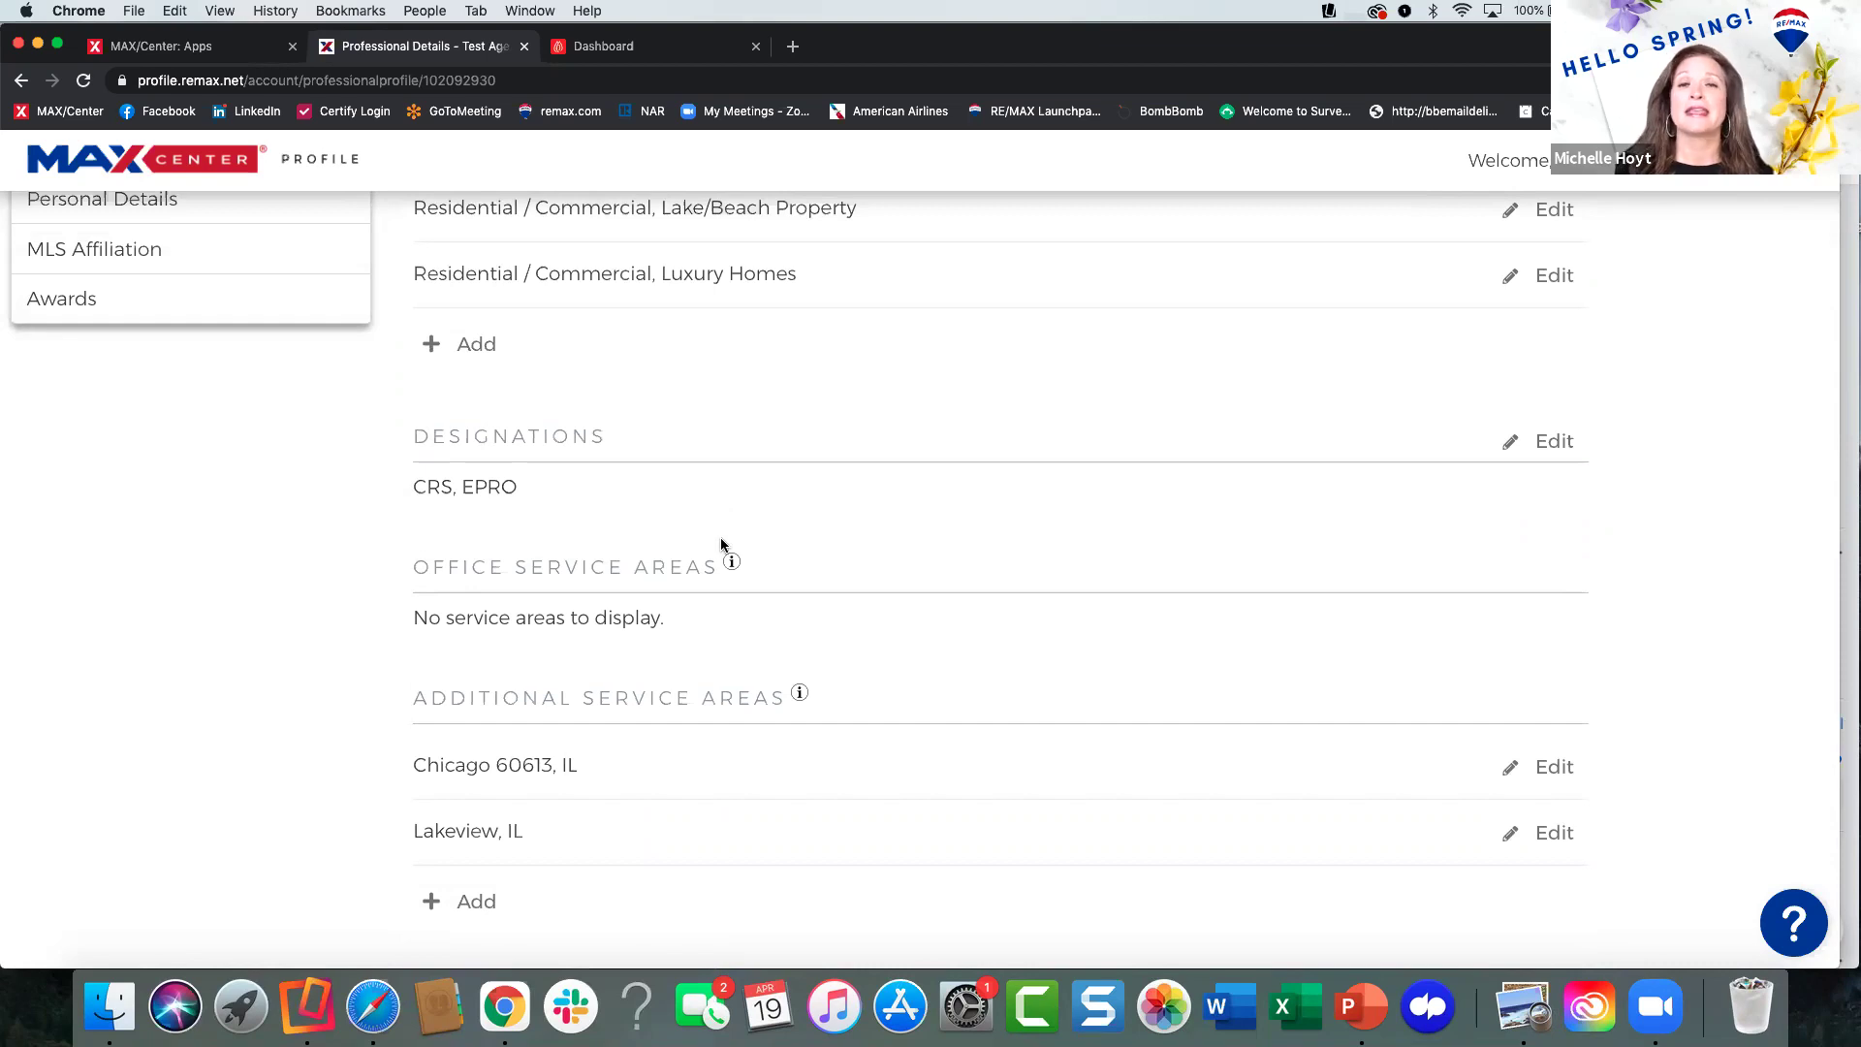
pyautogui.scroll(-2, 710, 536)
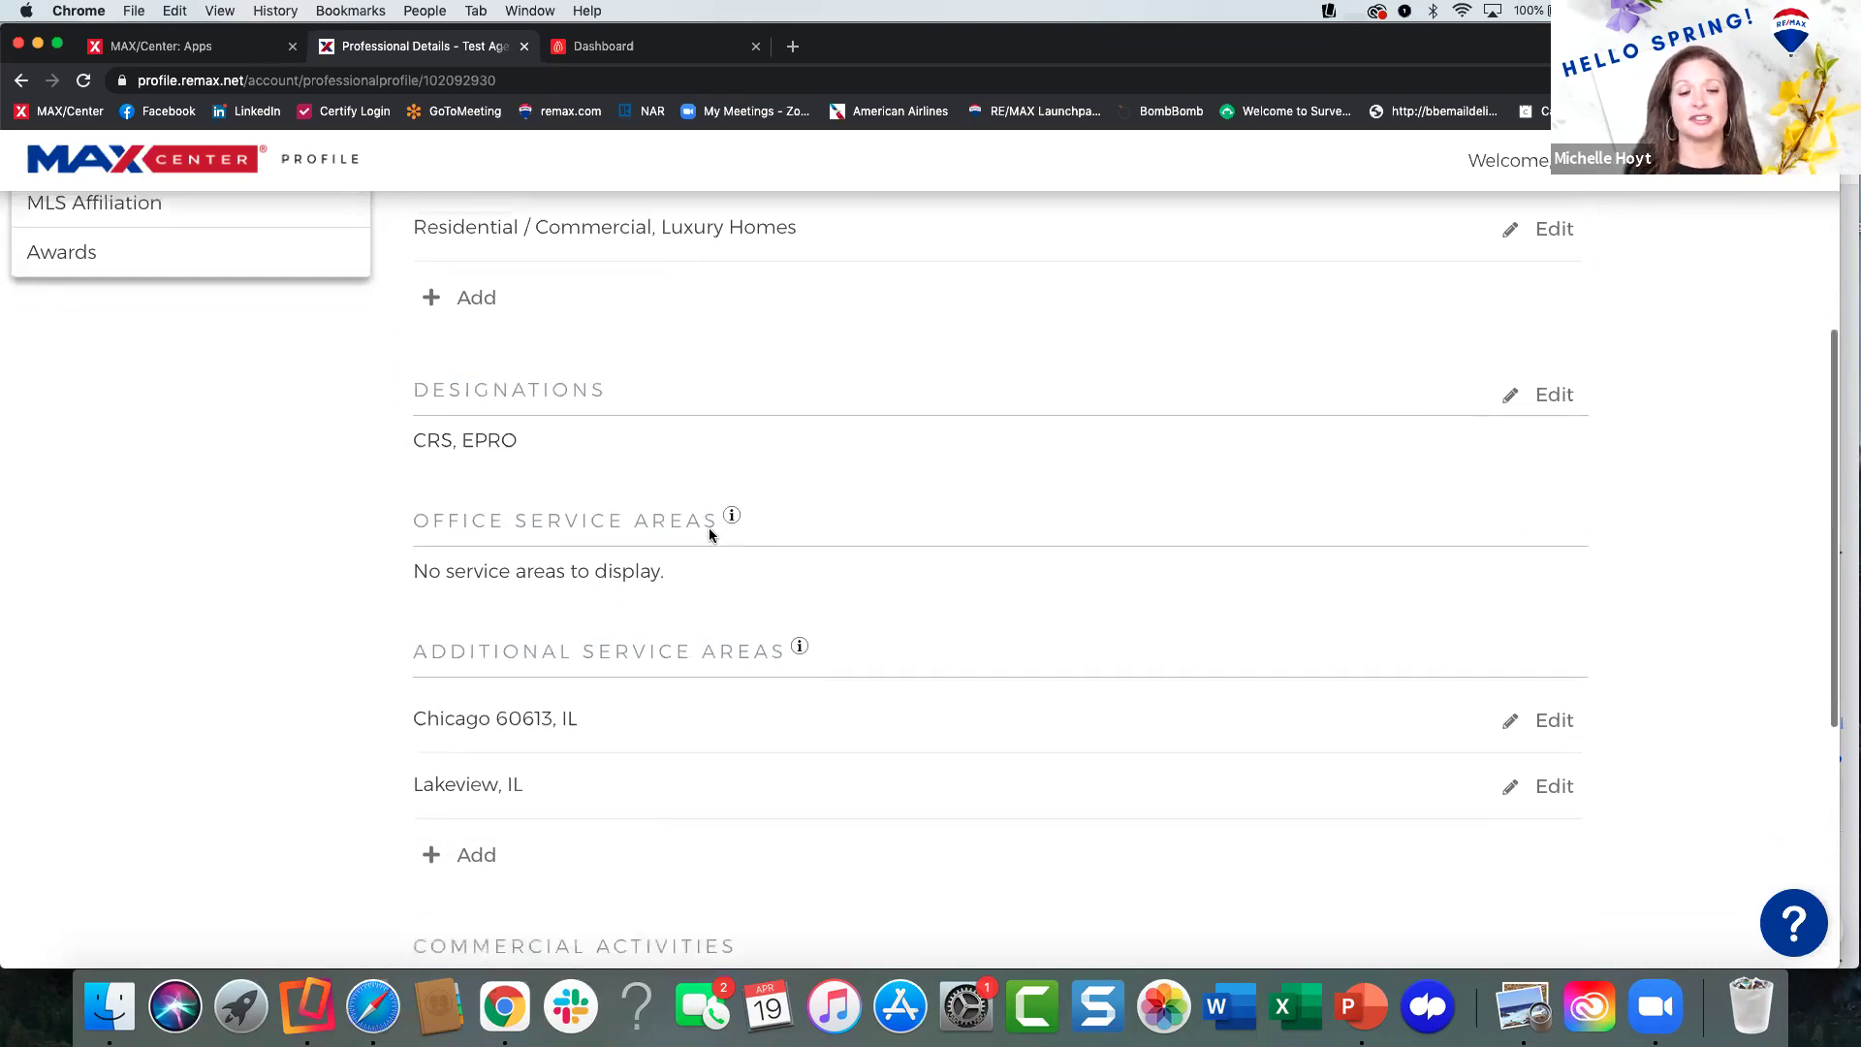
pyautogui.scroll(-3, 689, 657)
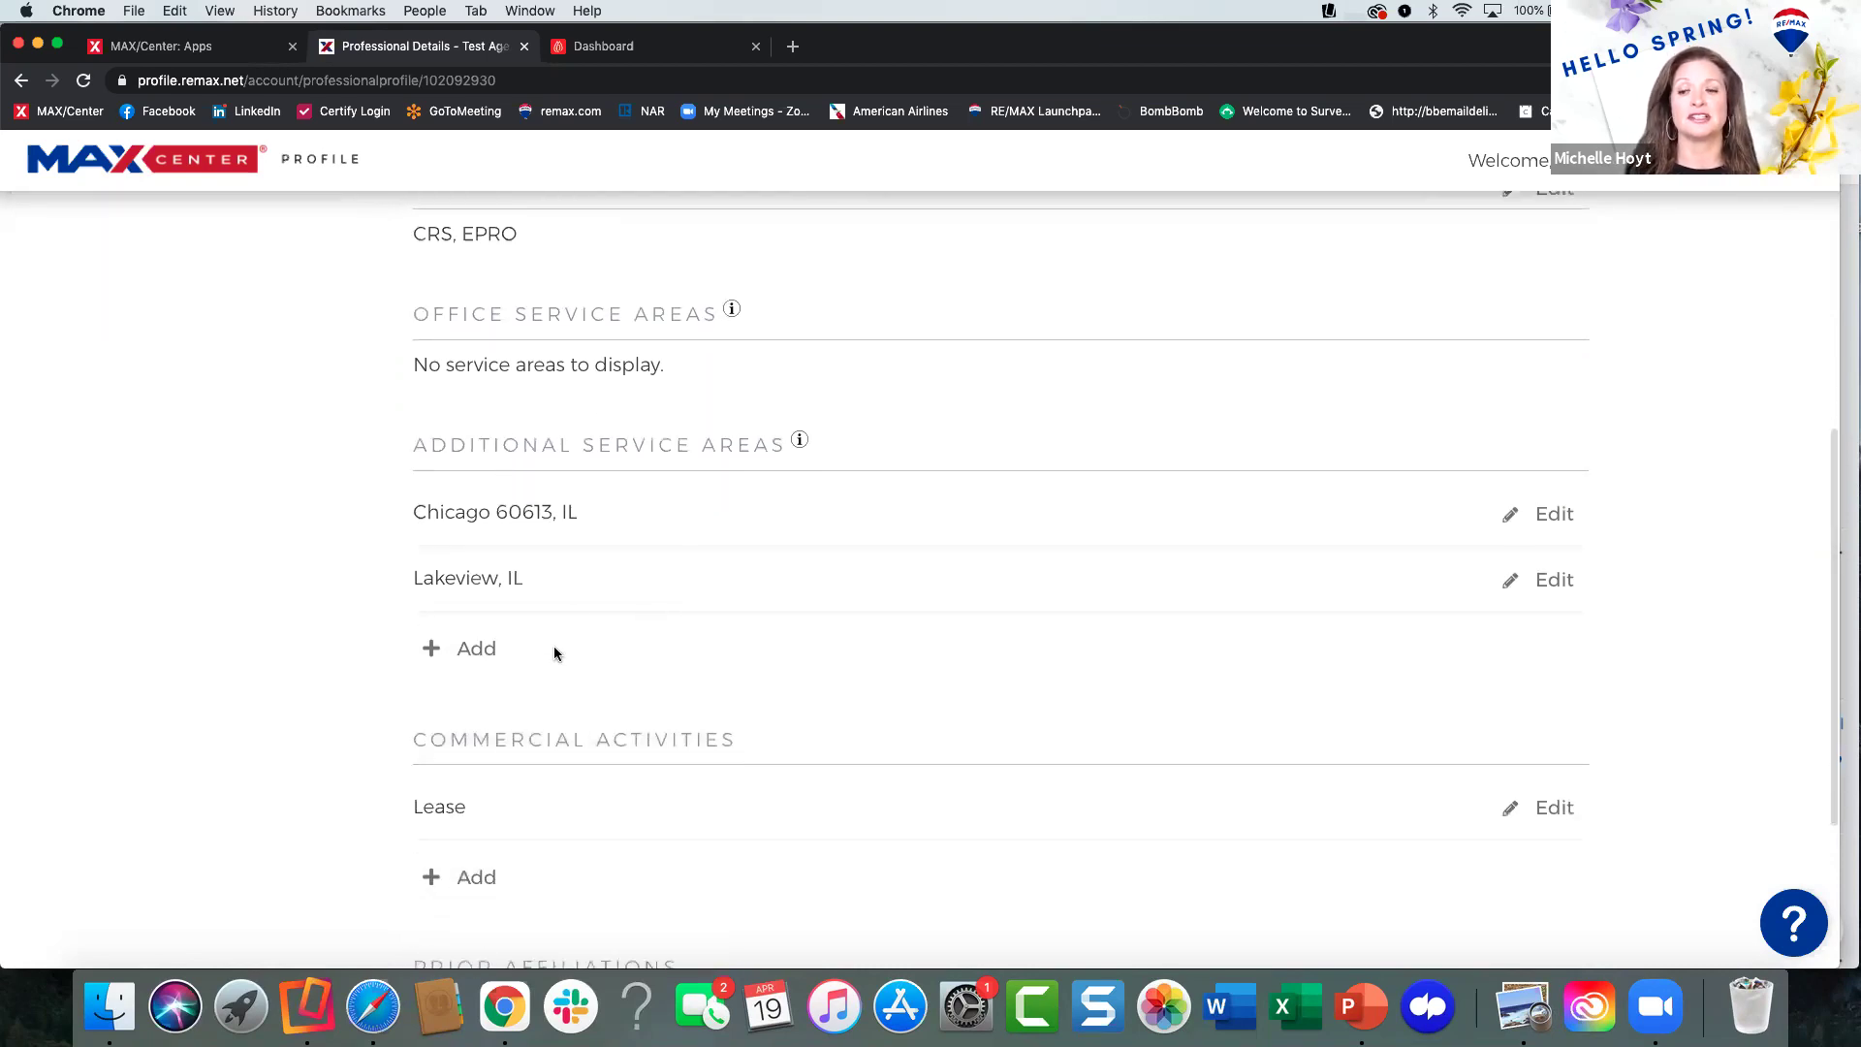
pyautogui.scroll(6, 554, 653)
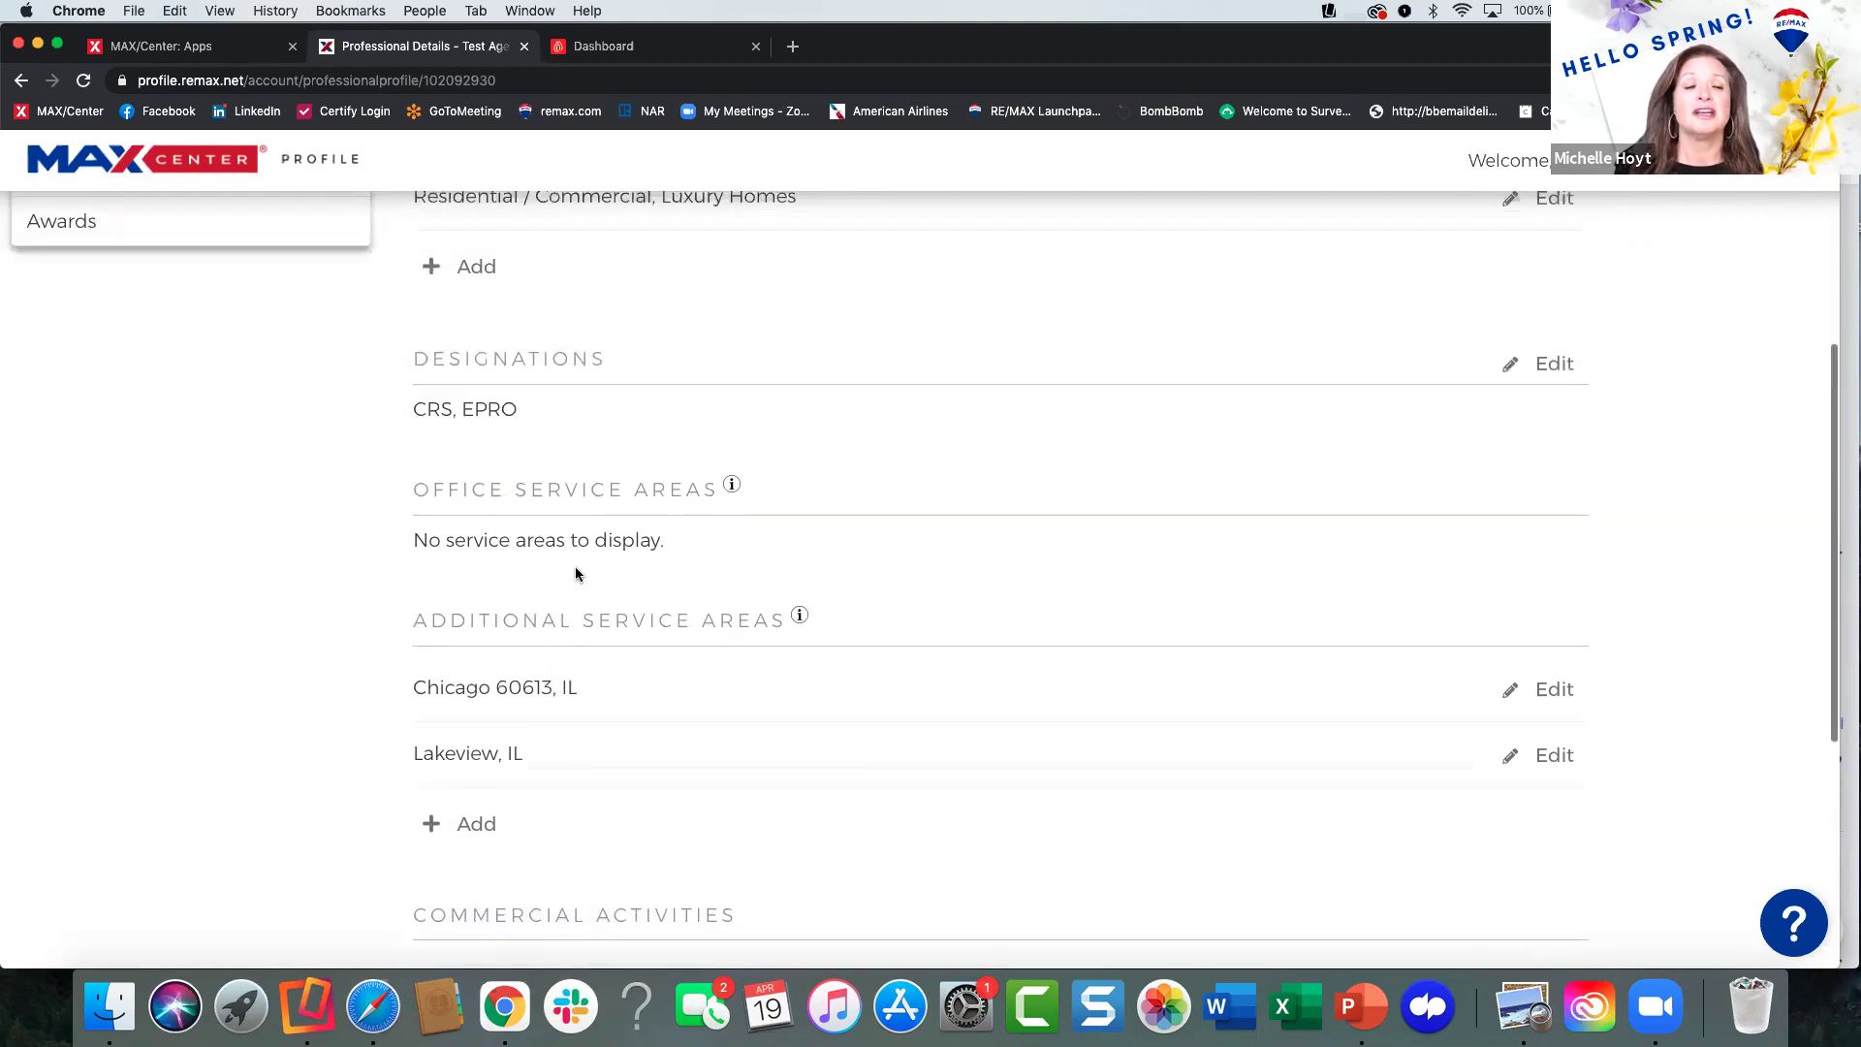
pyautogui.scroll(1, 576, 572)
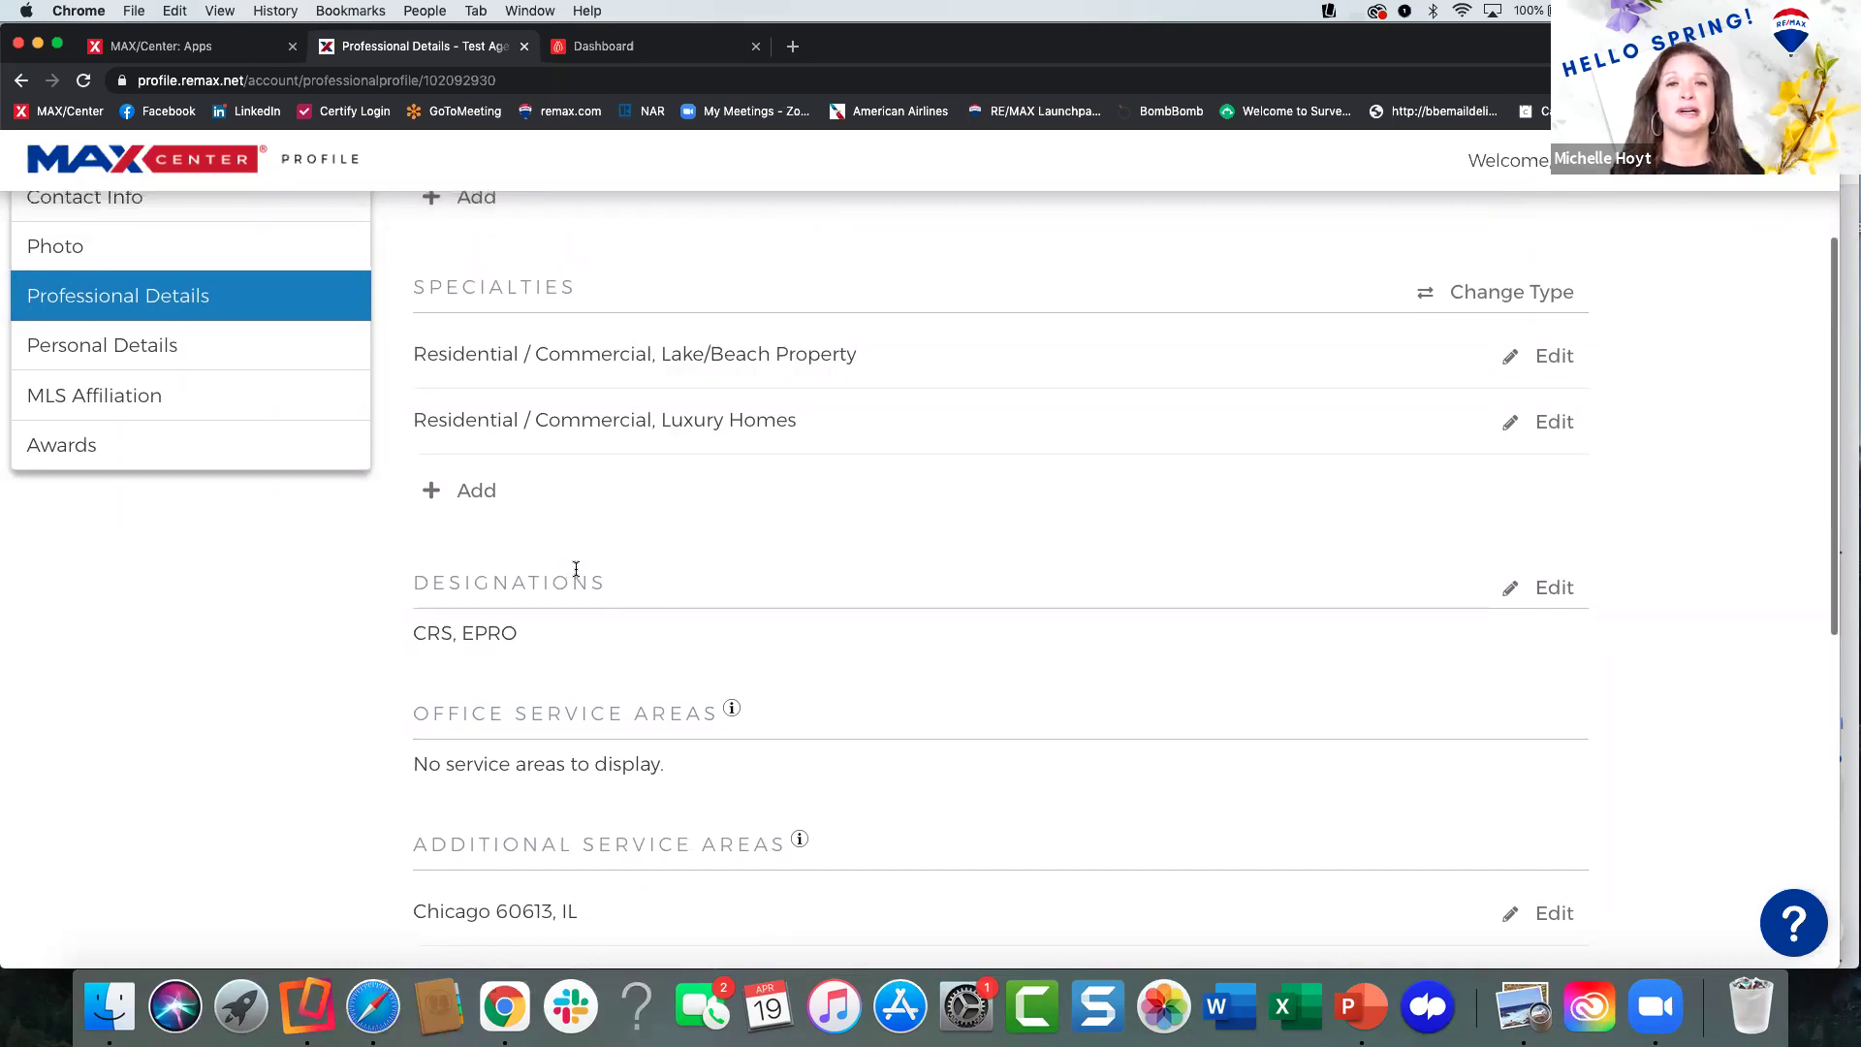
pyautogui.scroll(-1, 691, 650)
pyautogui.scroll(-2, 692, 650)
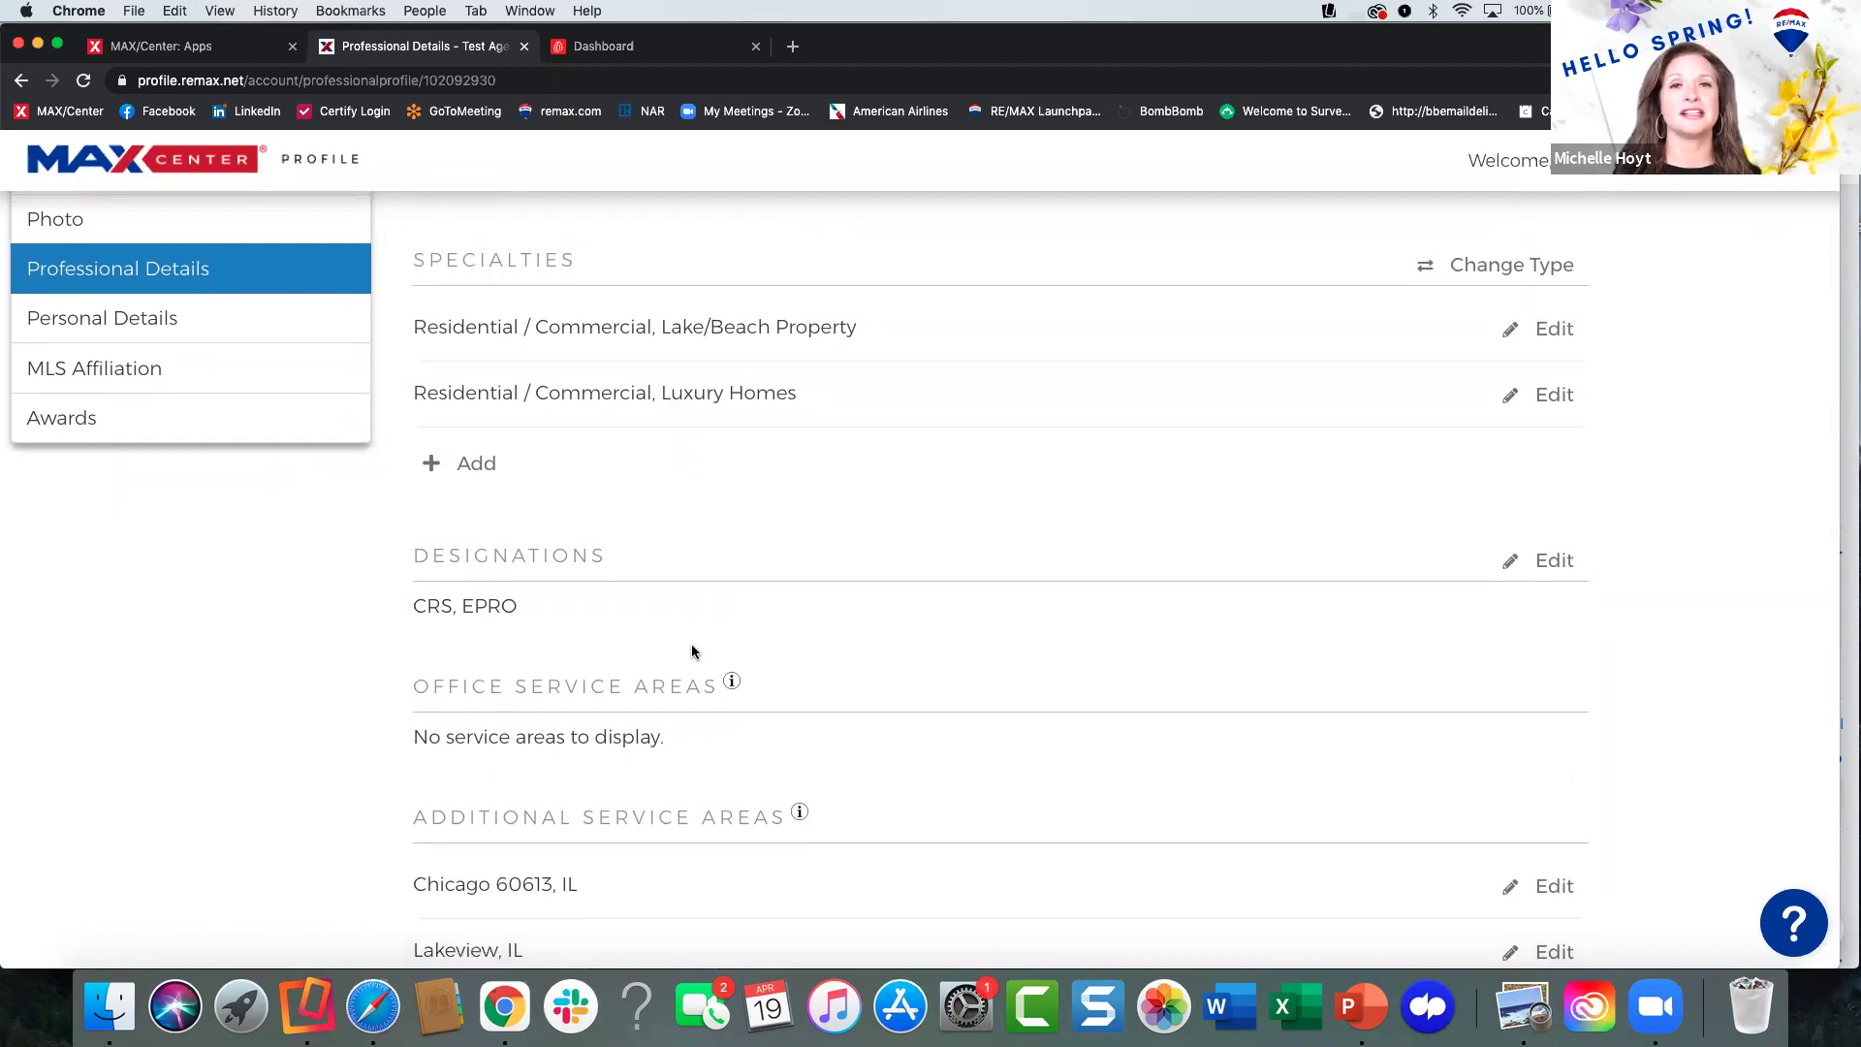
pyautogui.scroll(-10, 719, 608)
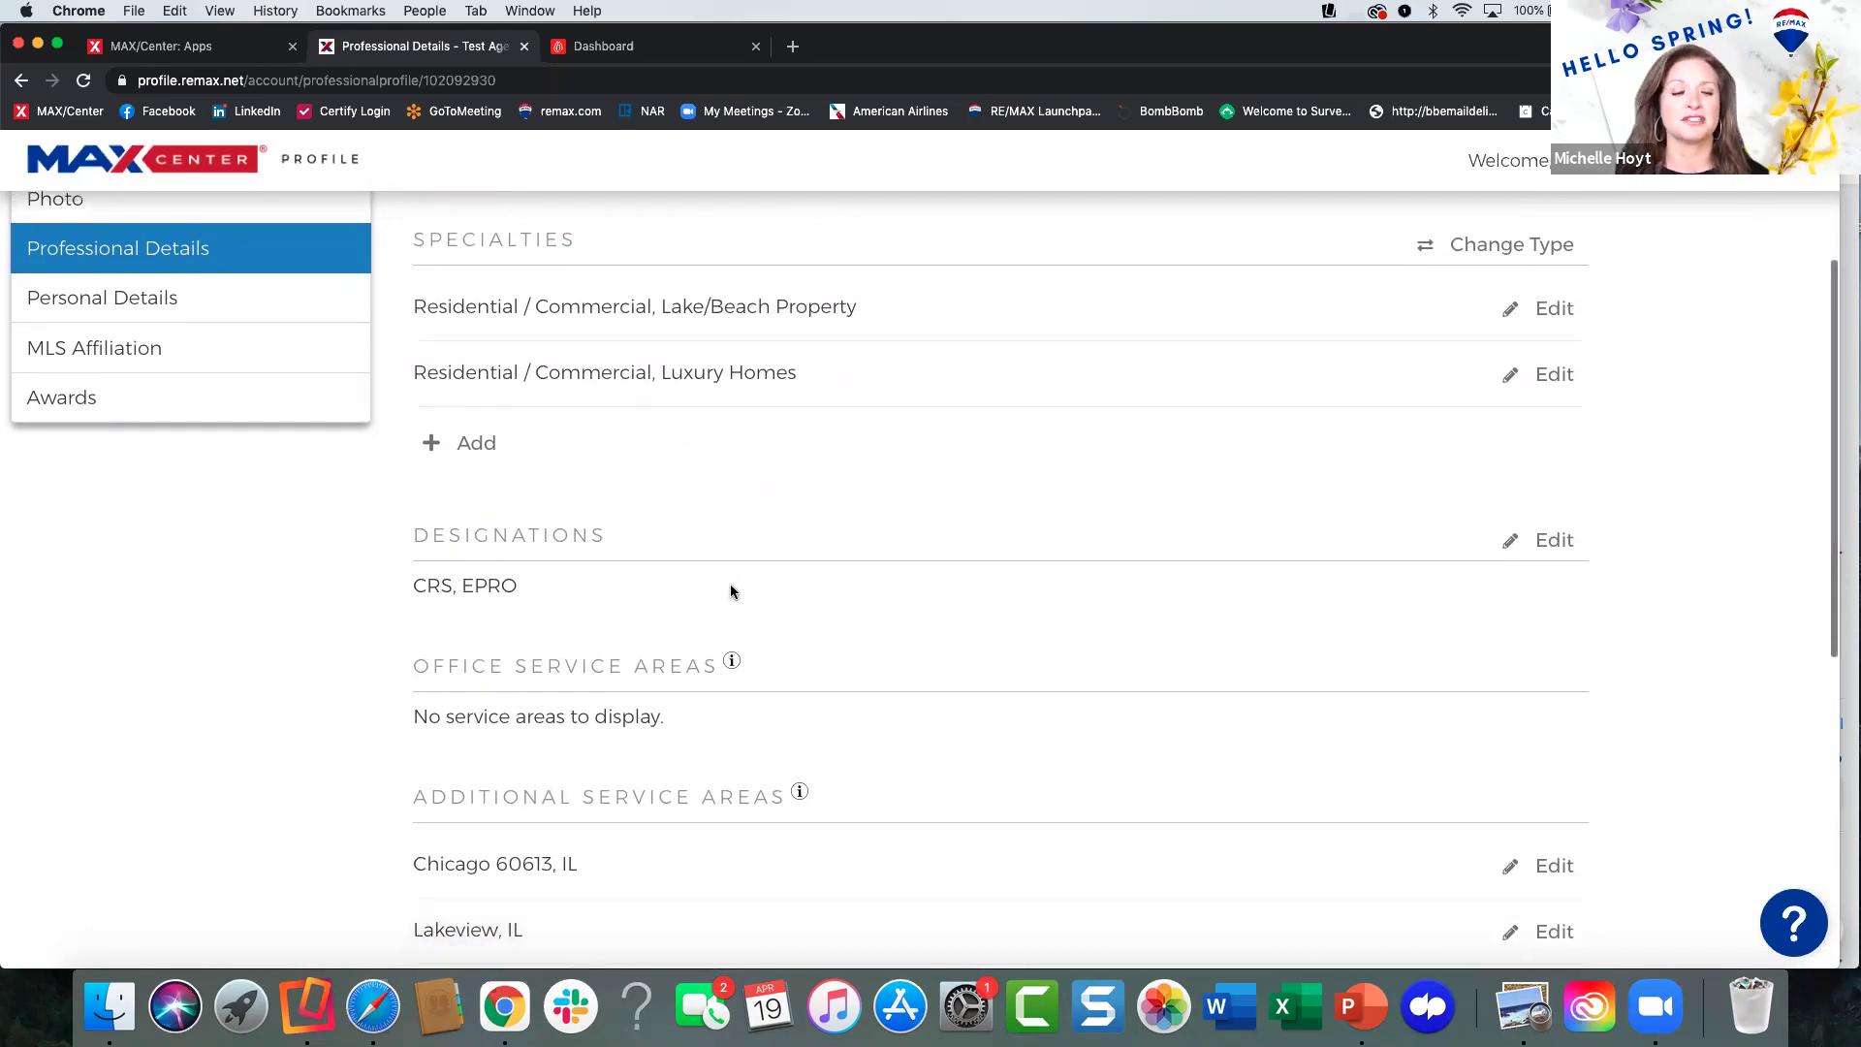
pyautogui.scroll(5, 731, 591)
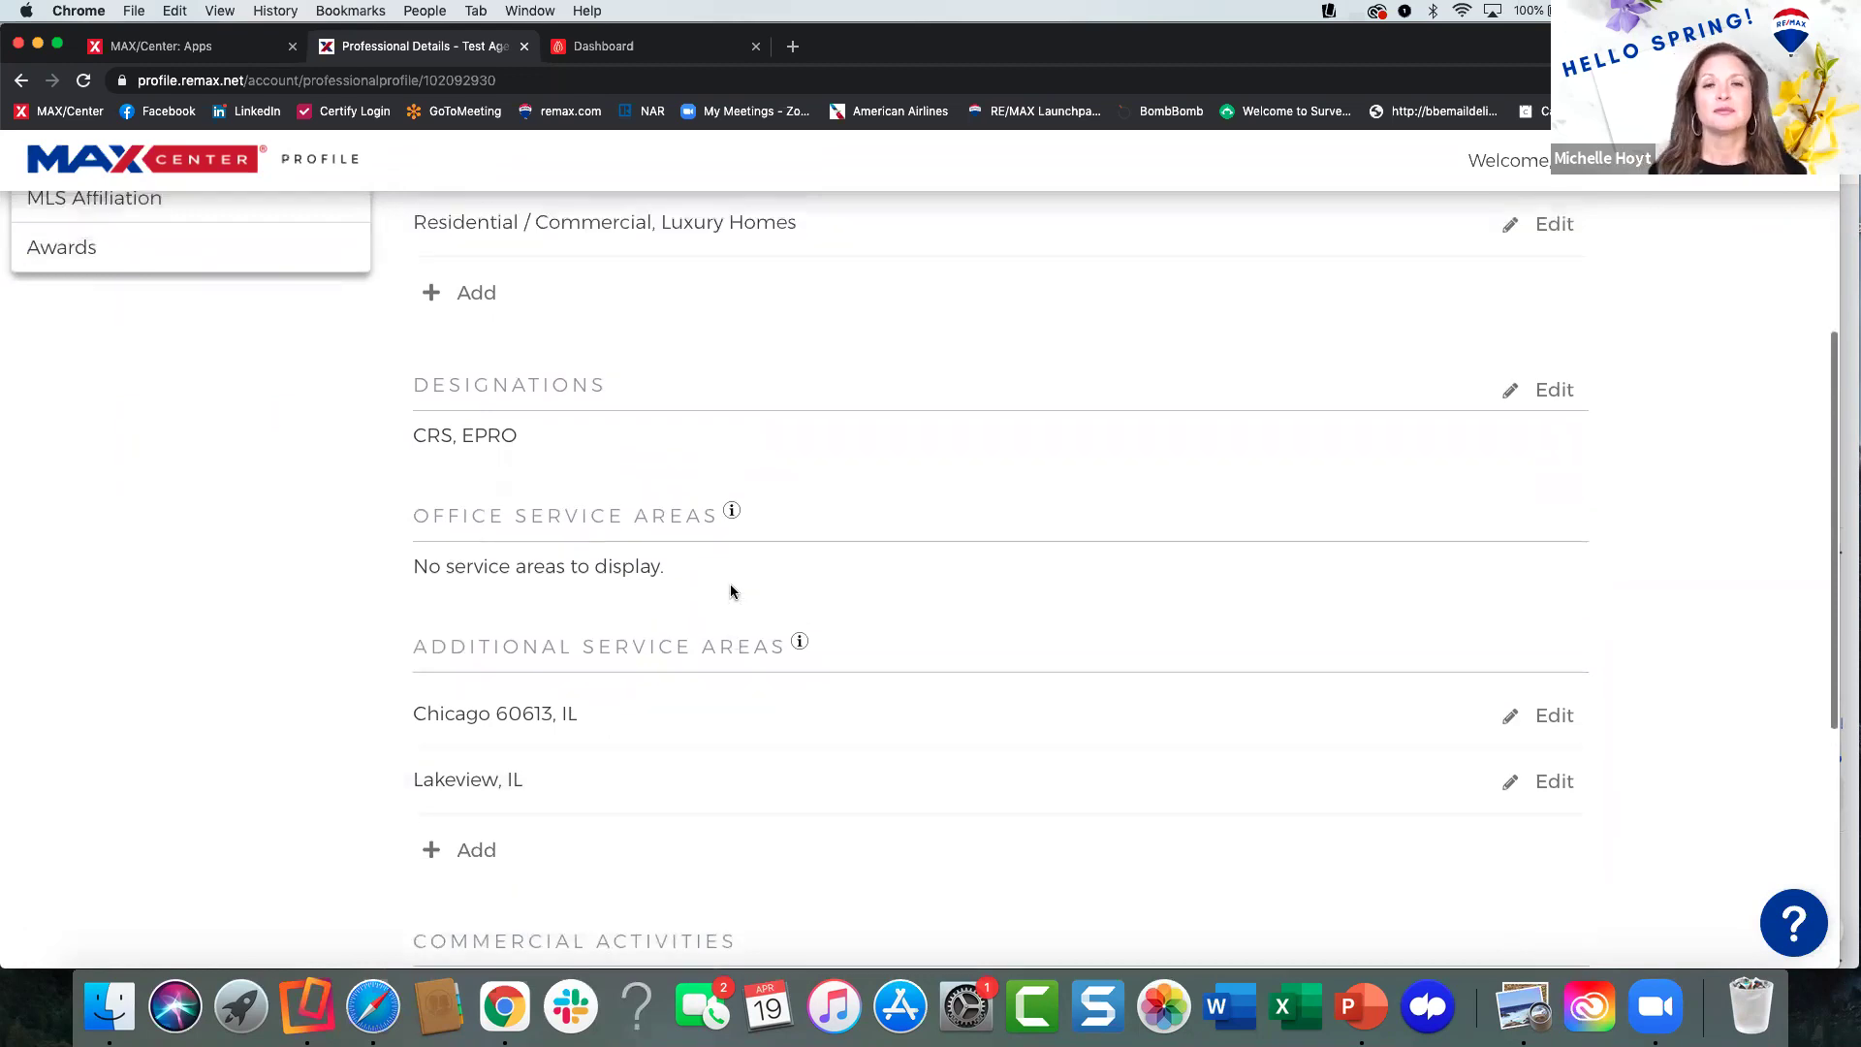
pyautogui.scroll(3, 731, 591)
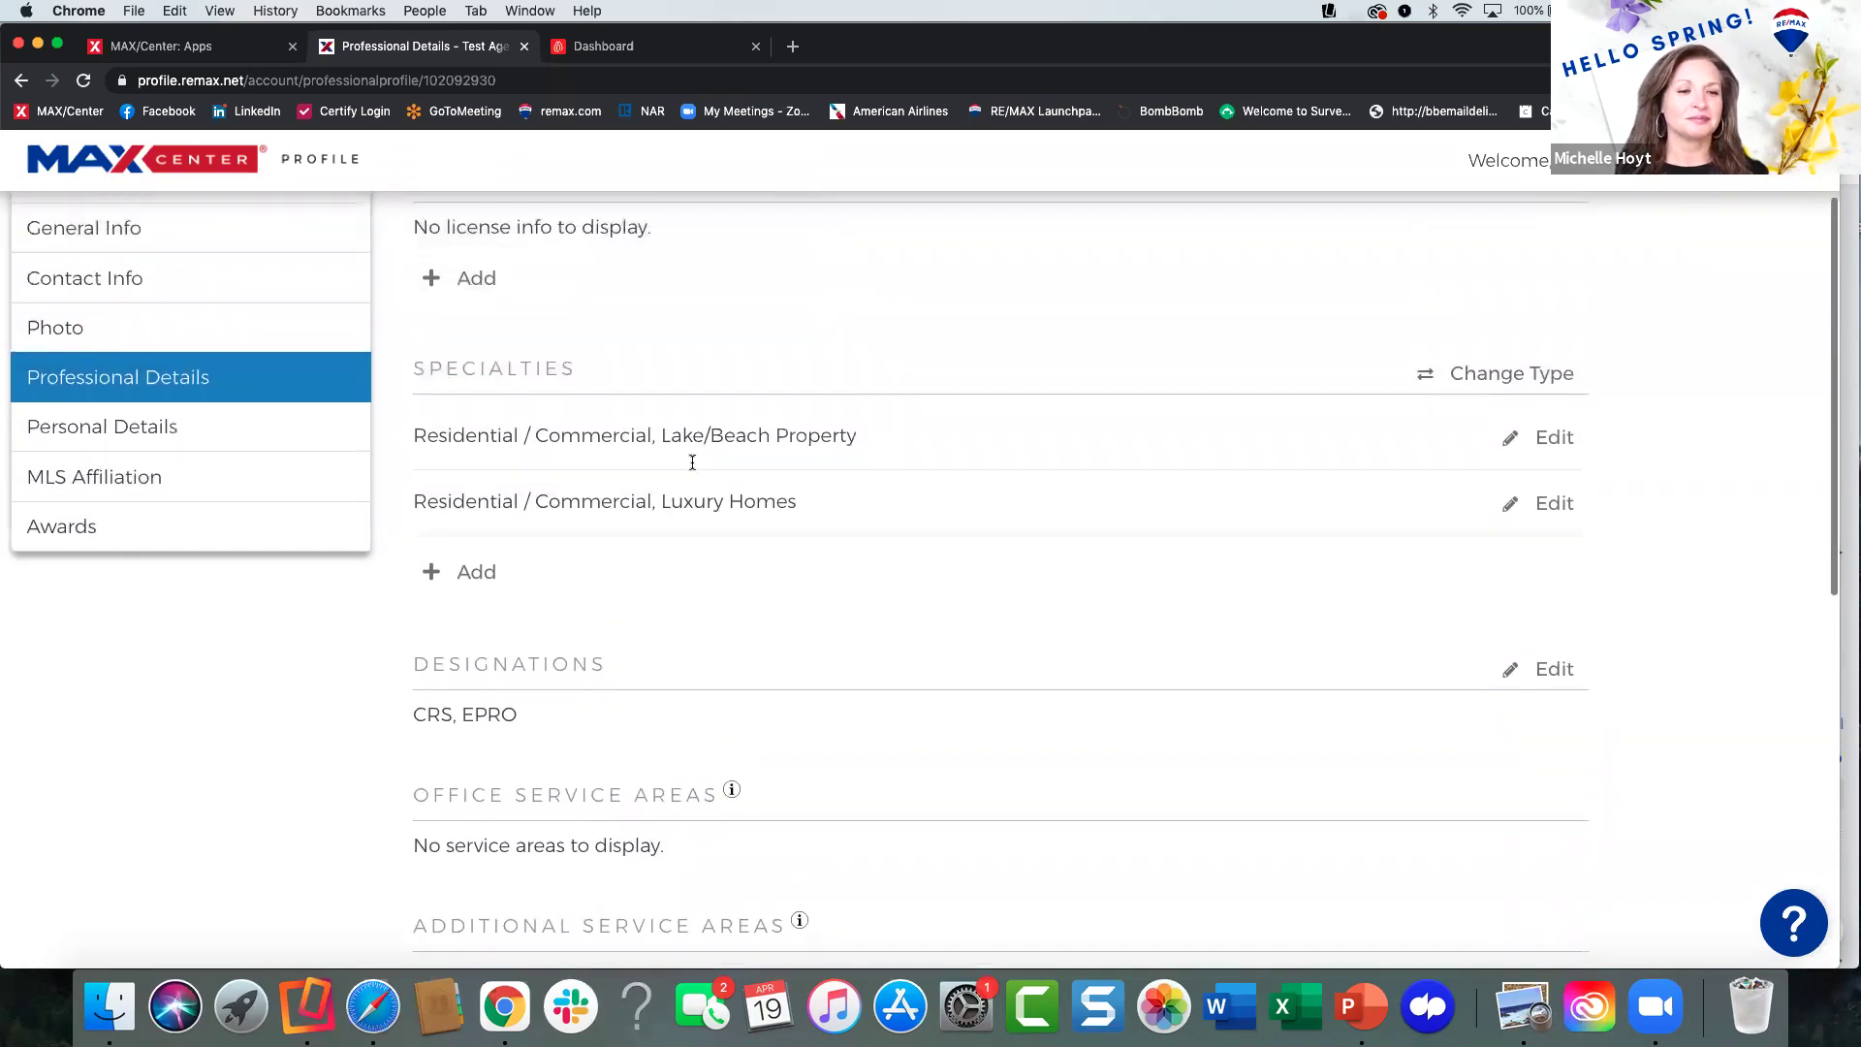
pyautogui.scroll(-1, 678, 511)
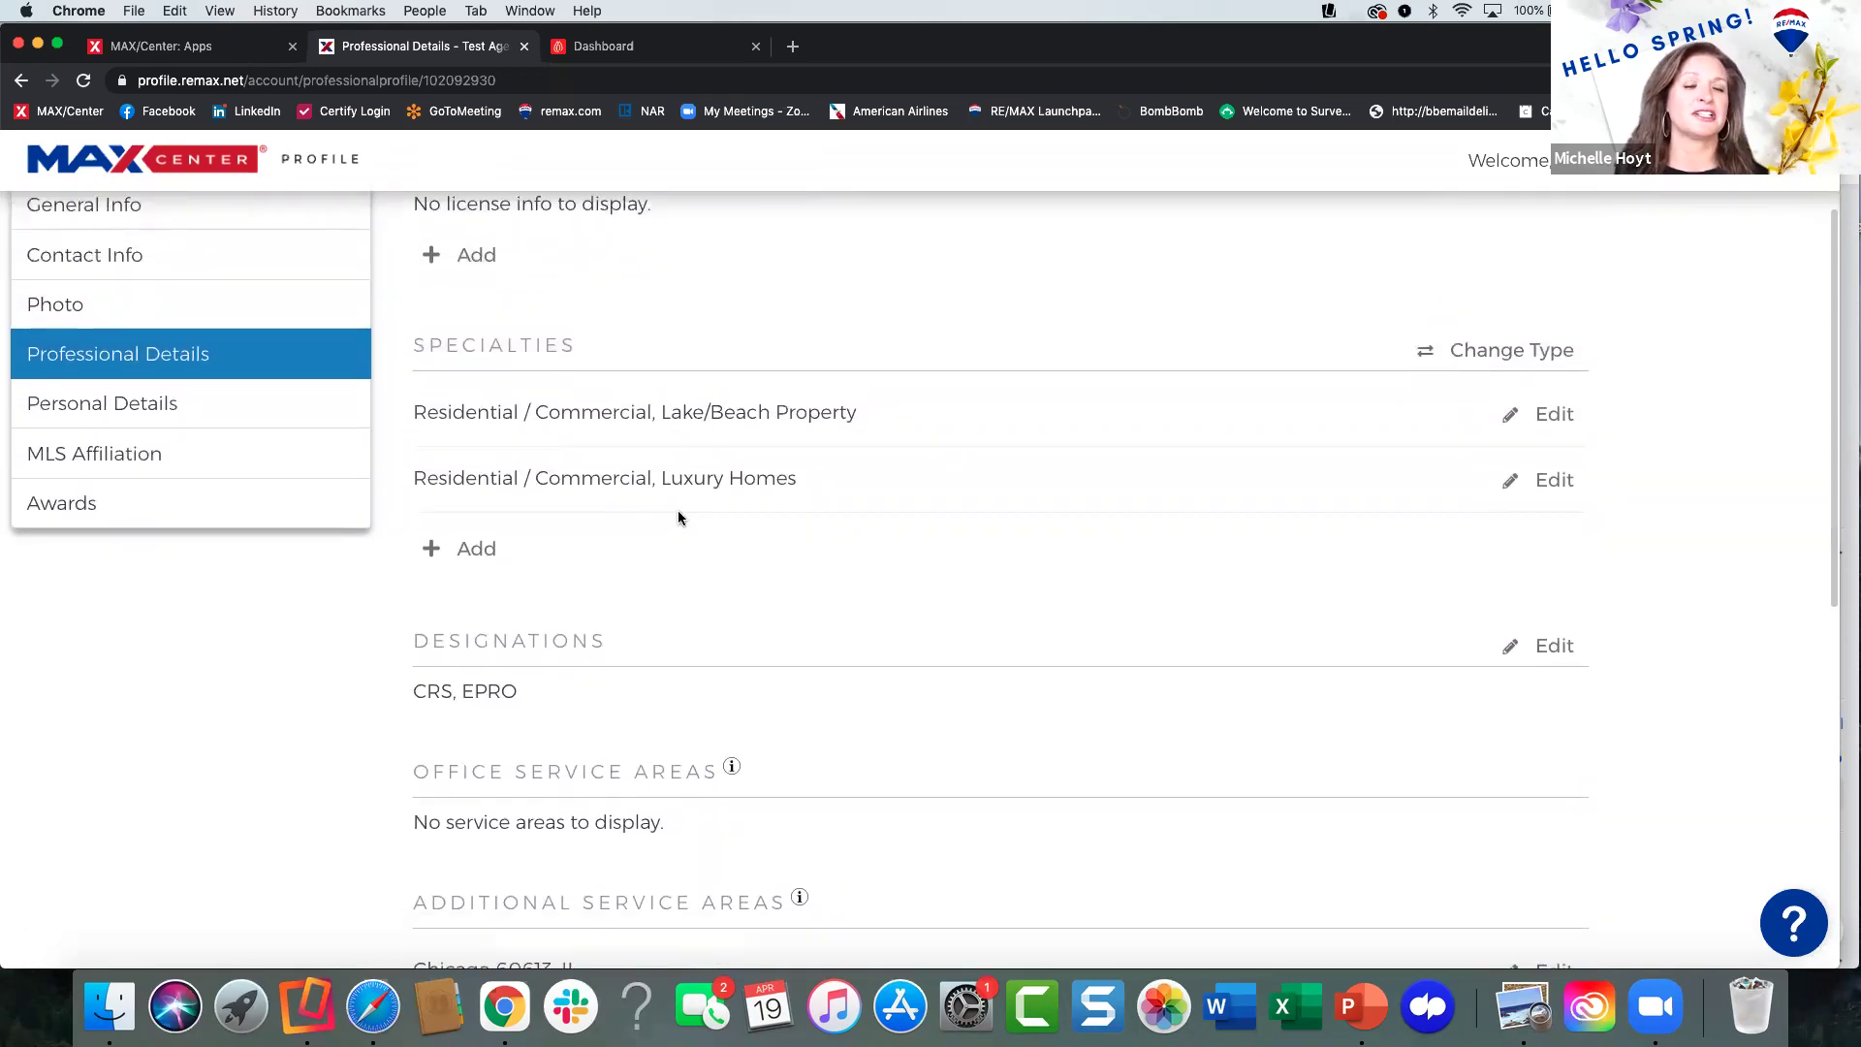
pyautogui.scroll(-2, 678, 547)
pyautogui.scroll(-1, 676, 553)
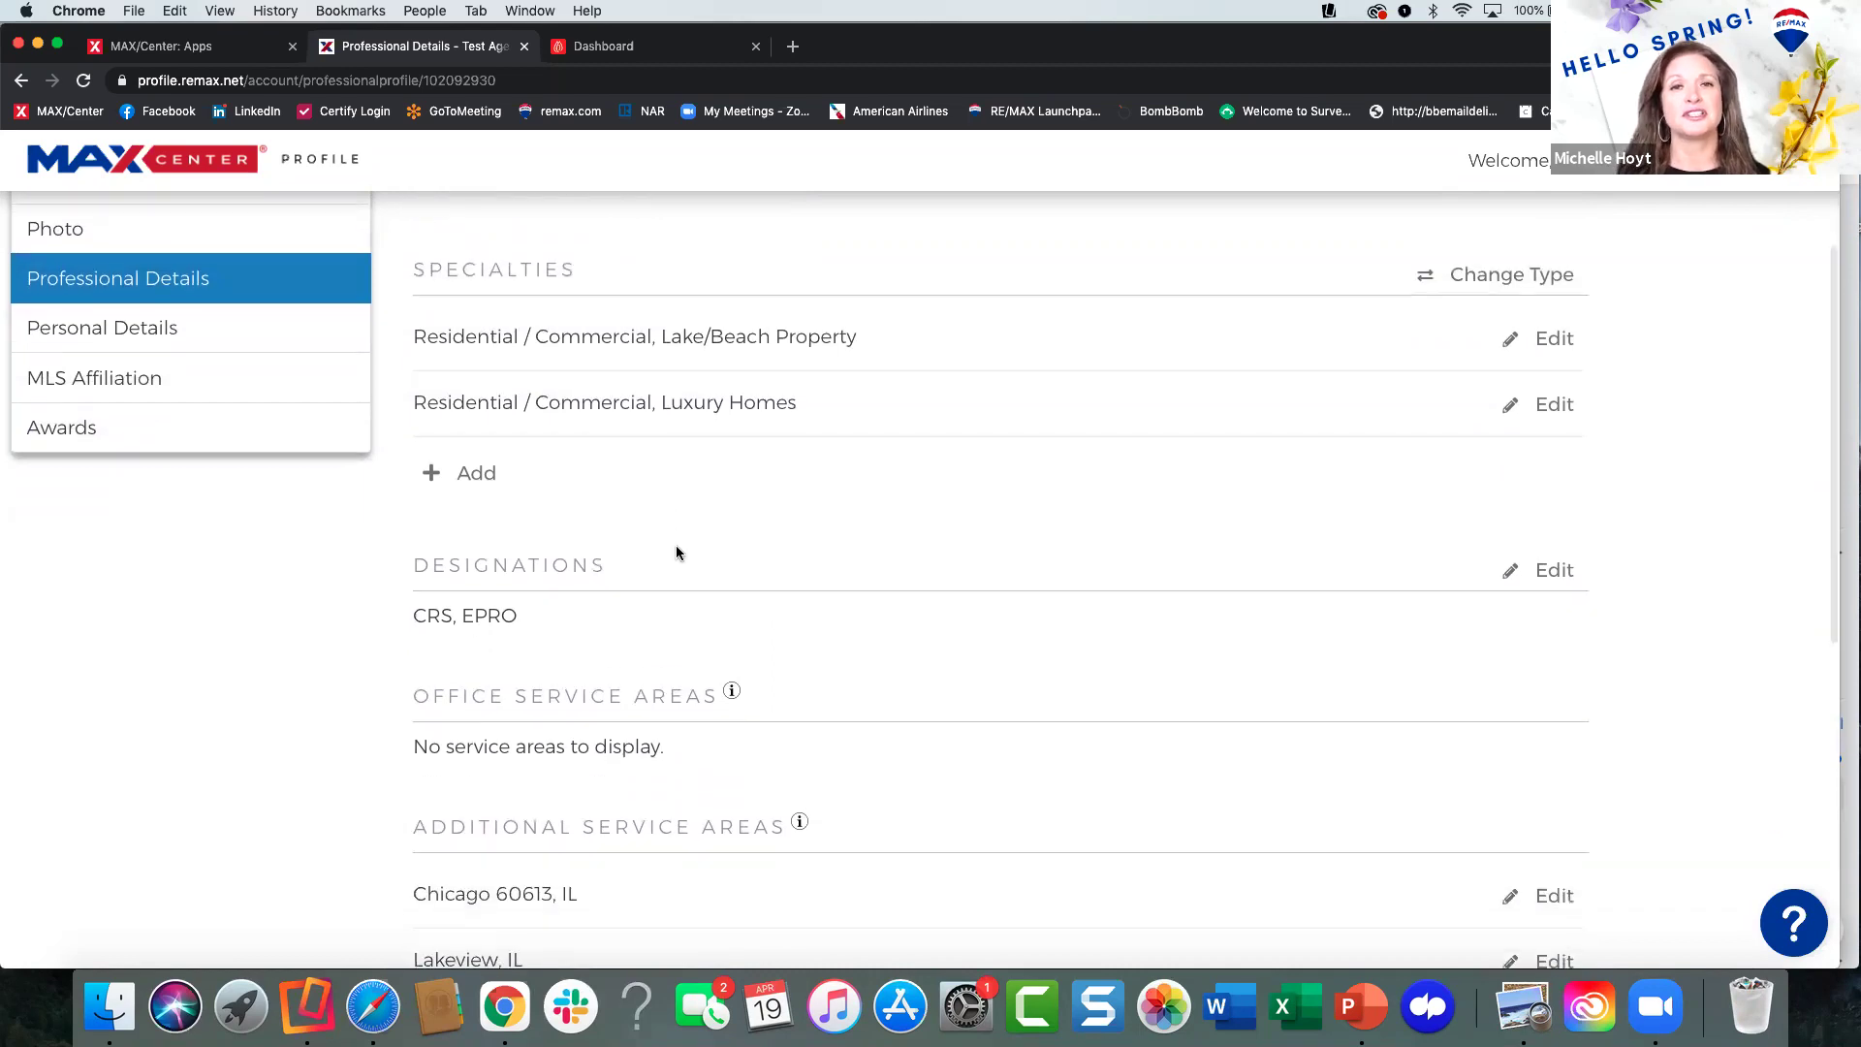
pyautogui.scroll(1, 678, 550)
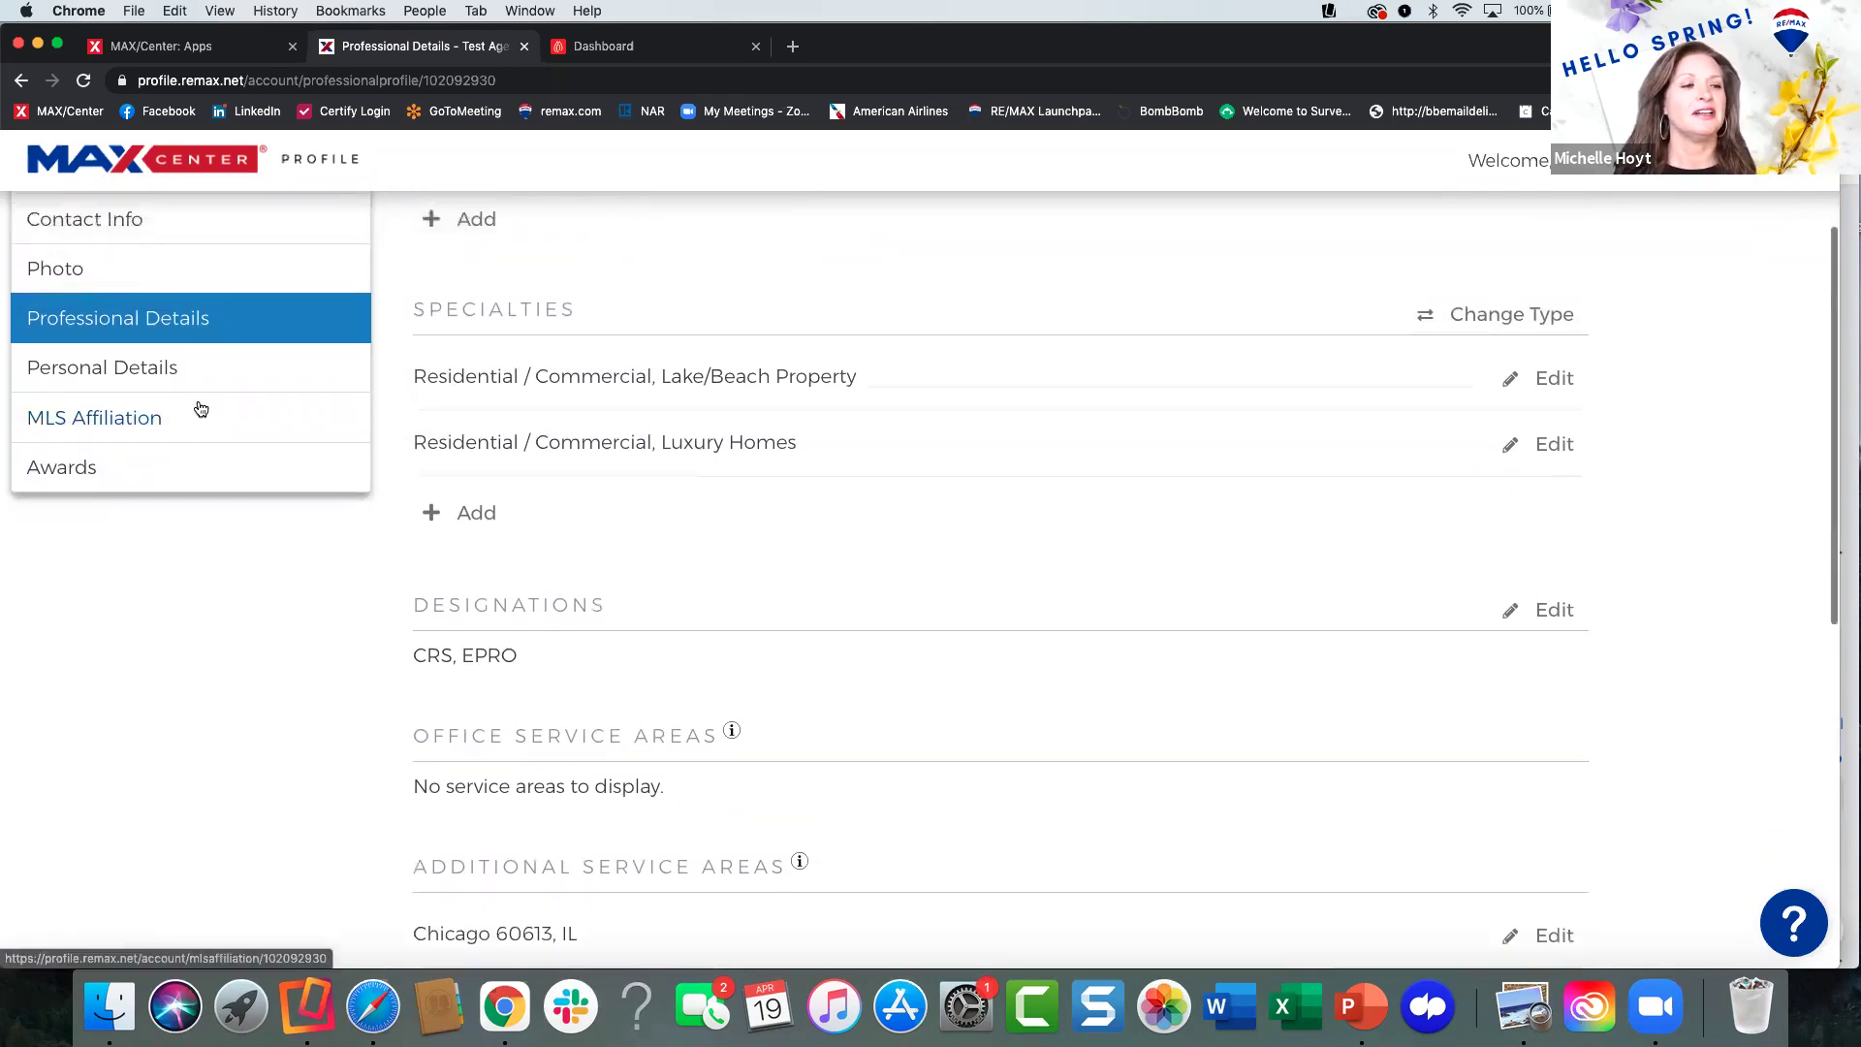
# Open the Personal Details page, view the personal bio in its editing form, and cancel the edit.
pyautogui.click(41, 366)
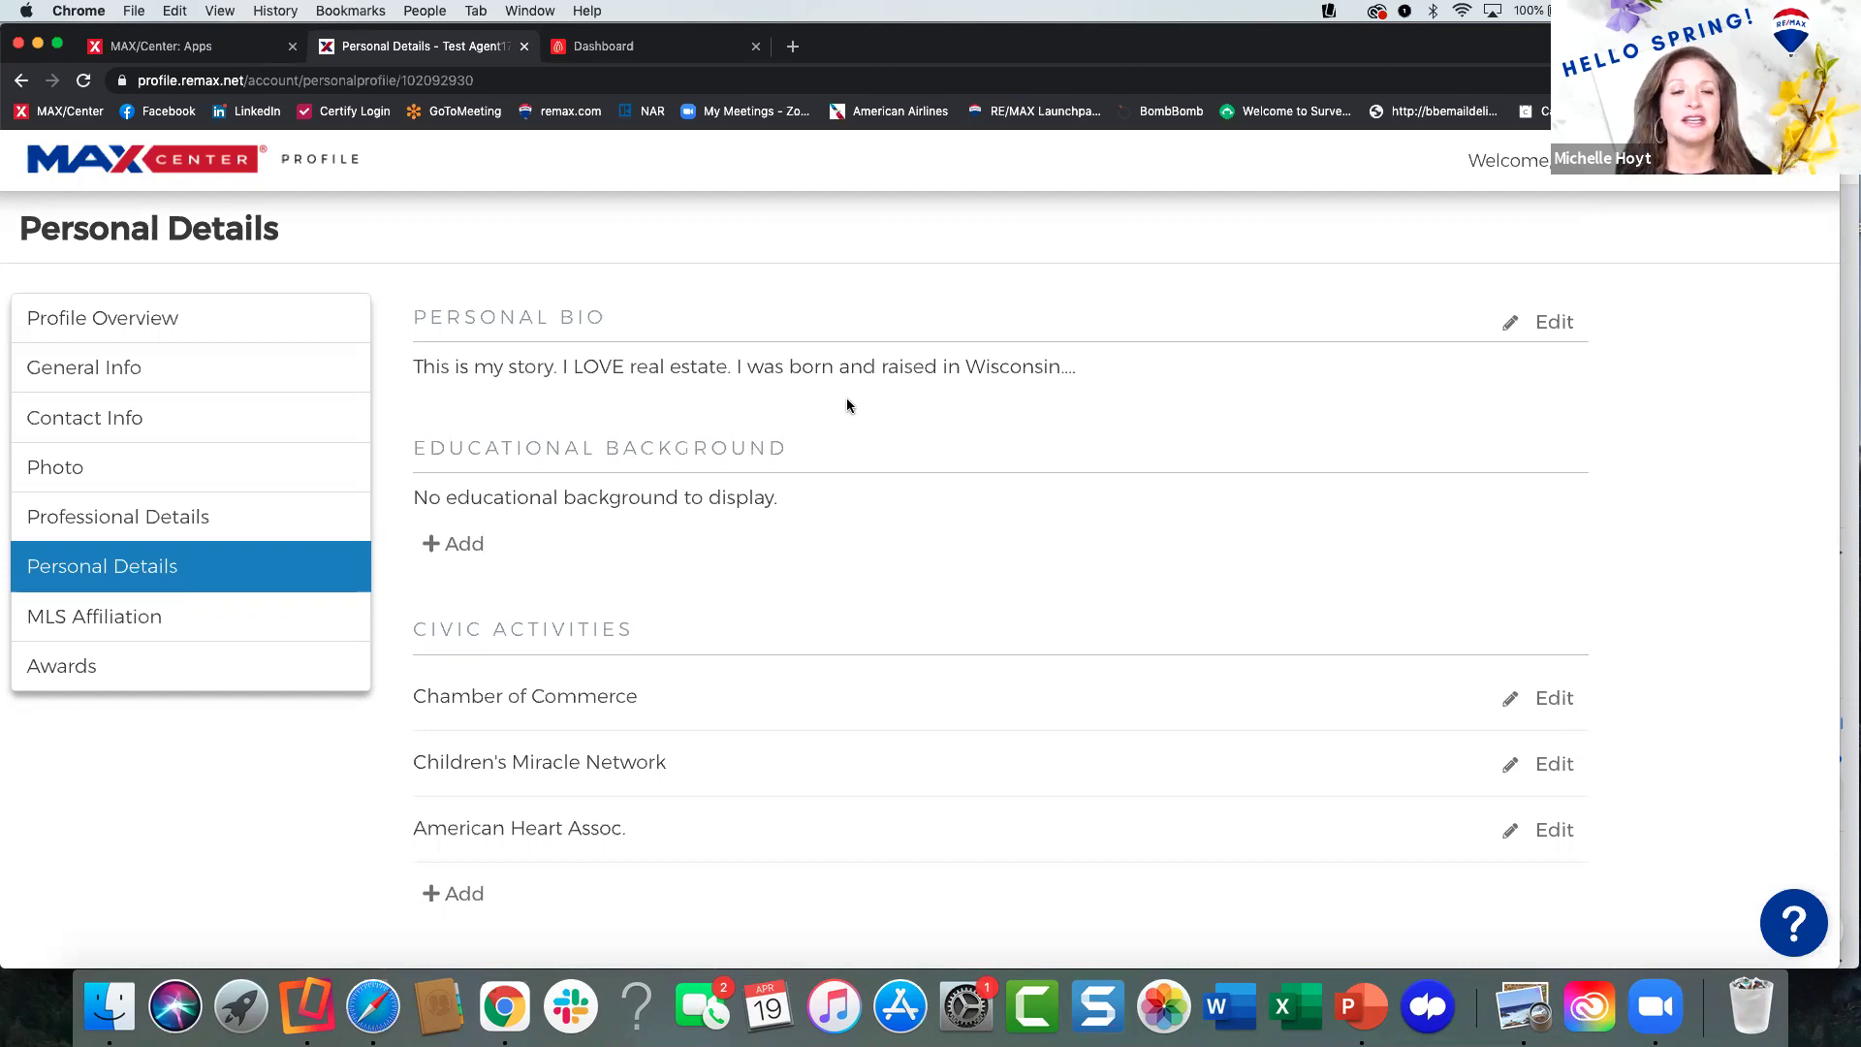
pyautogui.click(1545, 328)
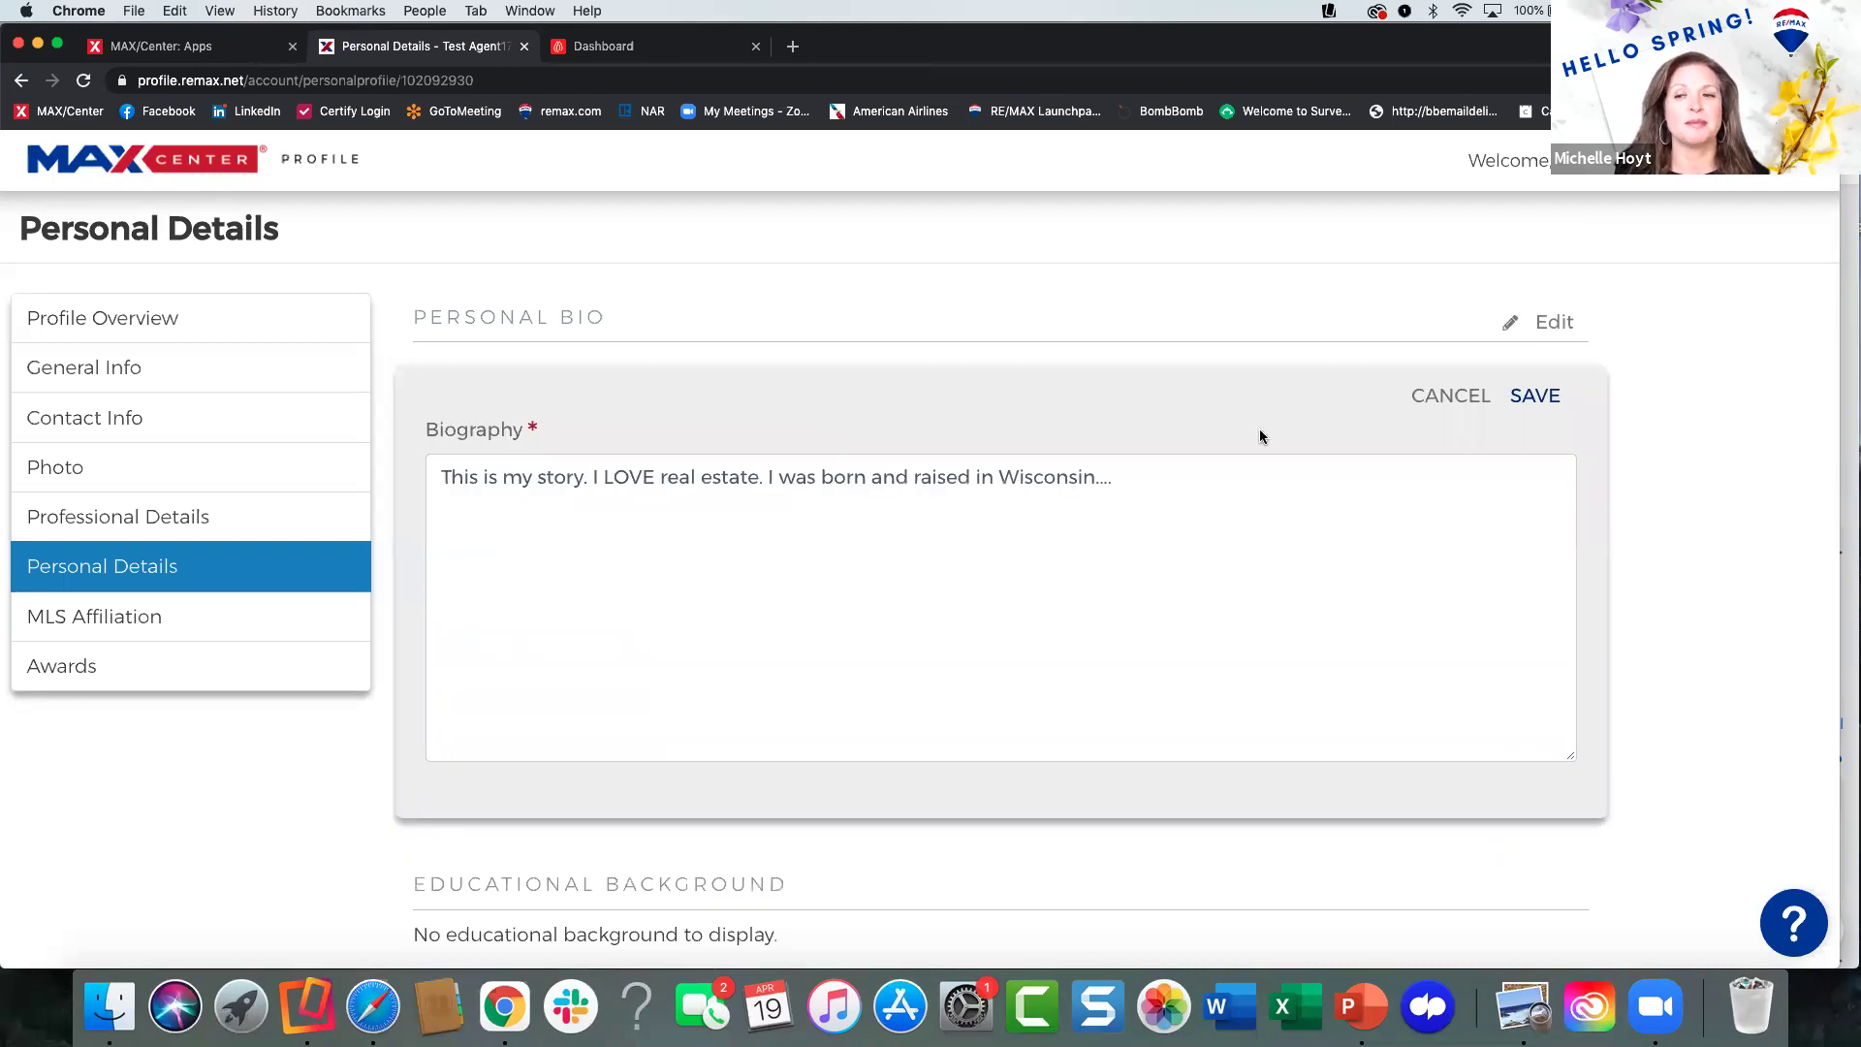
pyautogui.click(1415, 396)
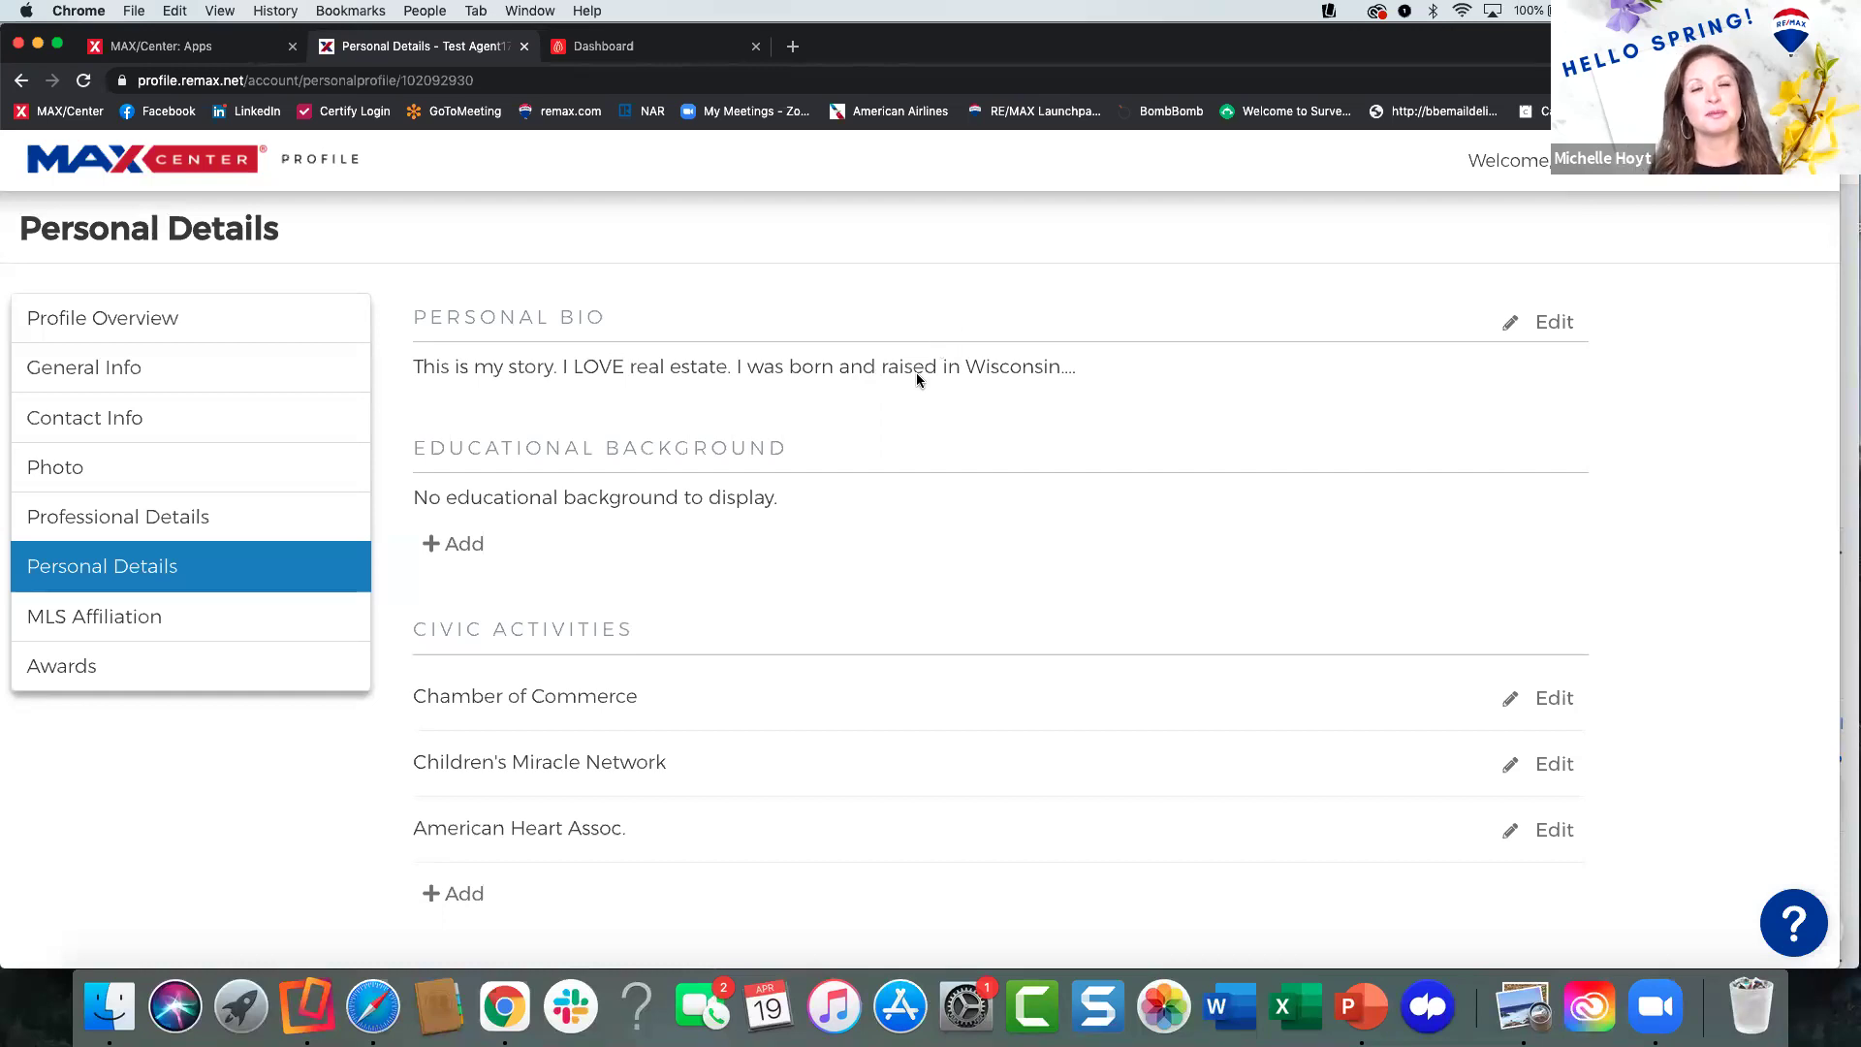
# Review the educational background, civic activities, hobbies and languages in Personal Details, and open the MLS Affiliation page.
pyautogui.scroll(-1, 915, 378)
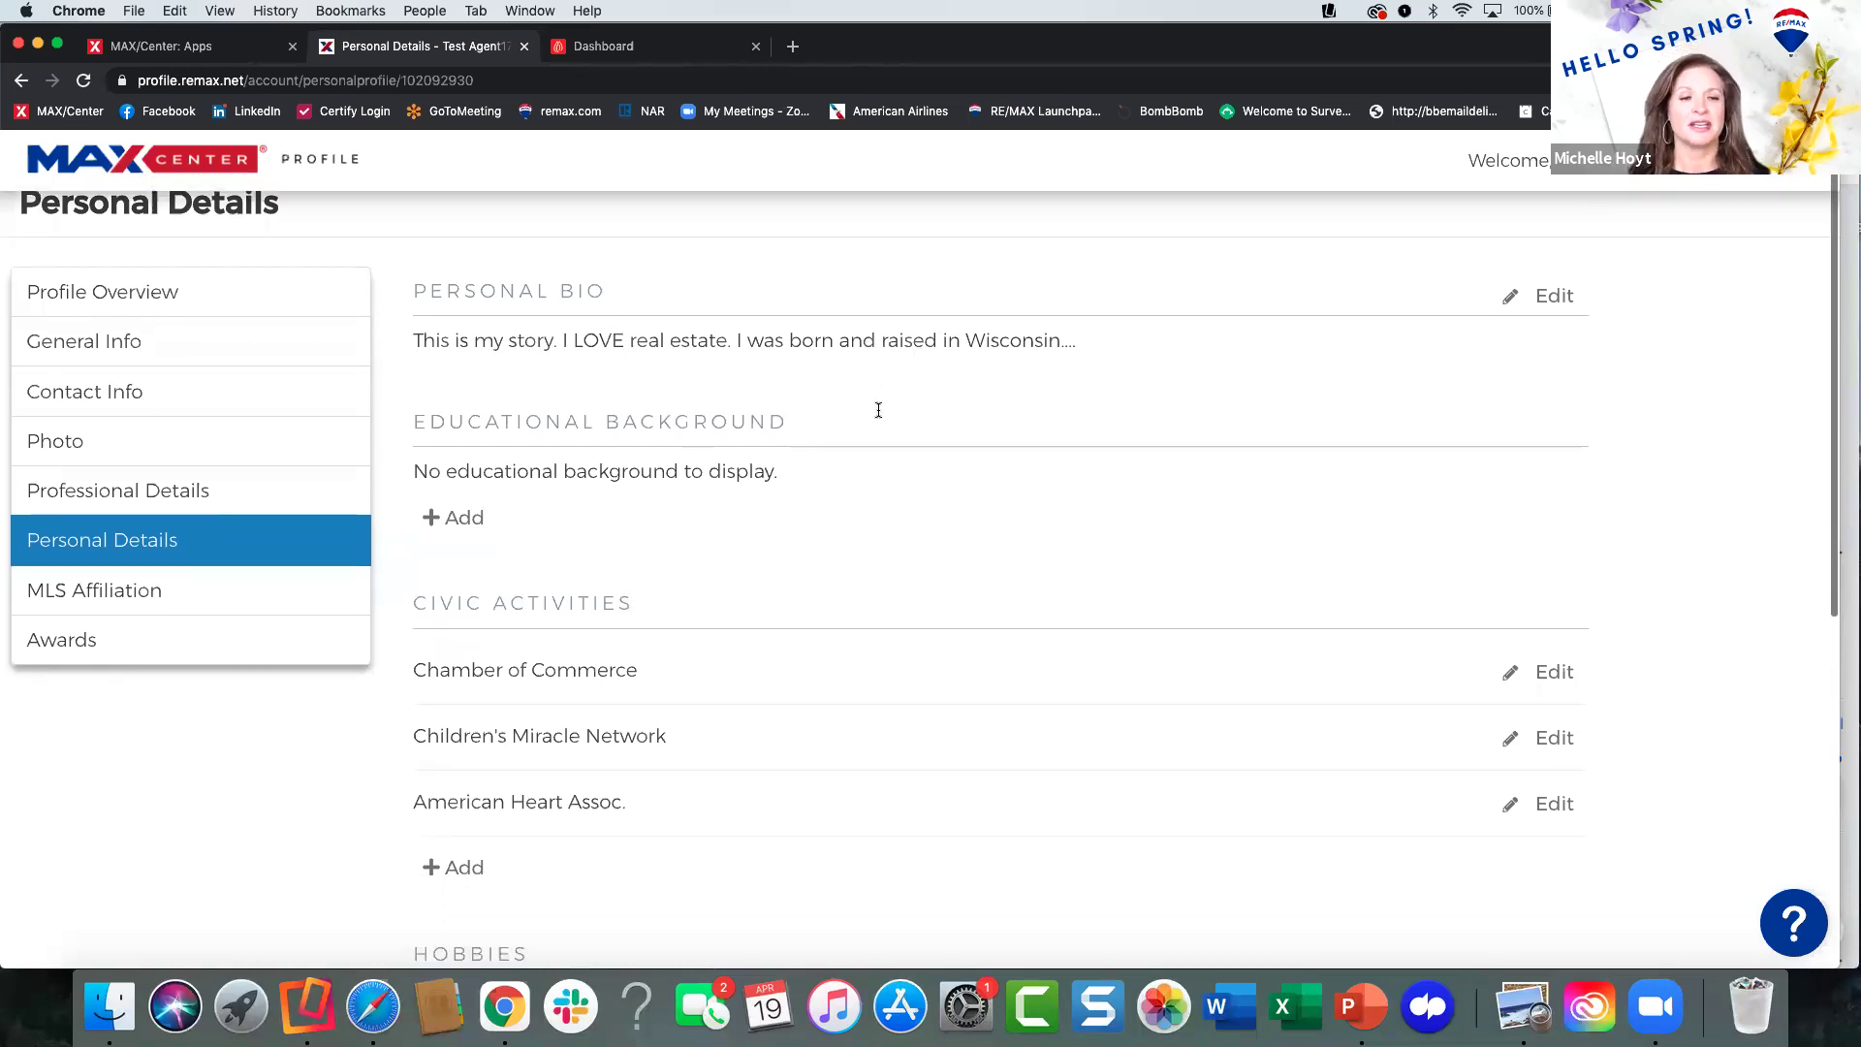
pyautogui.scroll(-5, 737, 465)
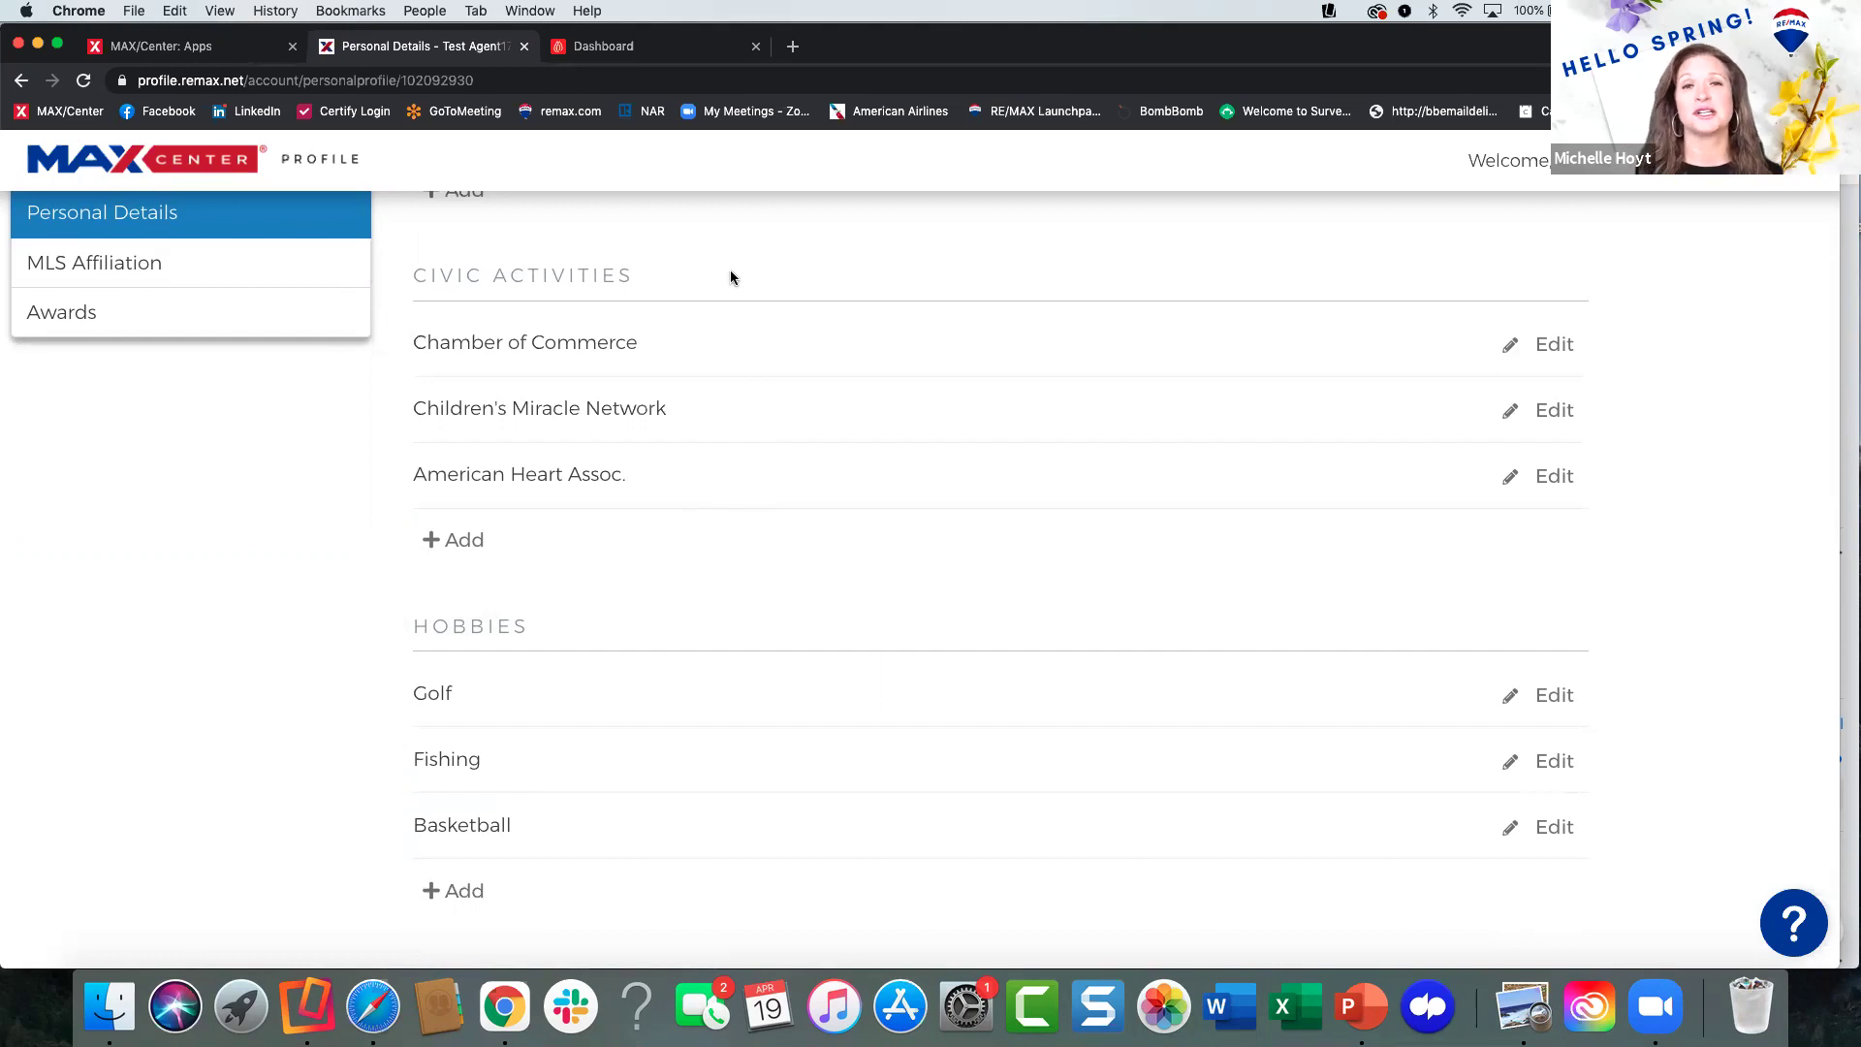
pyautogui.scroll(-5, 723, 440)
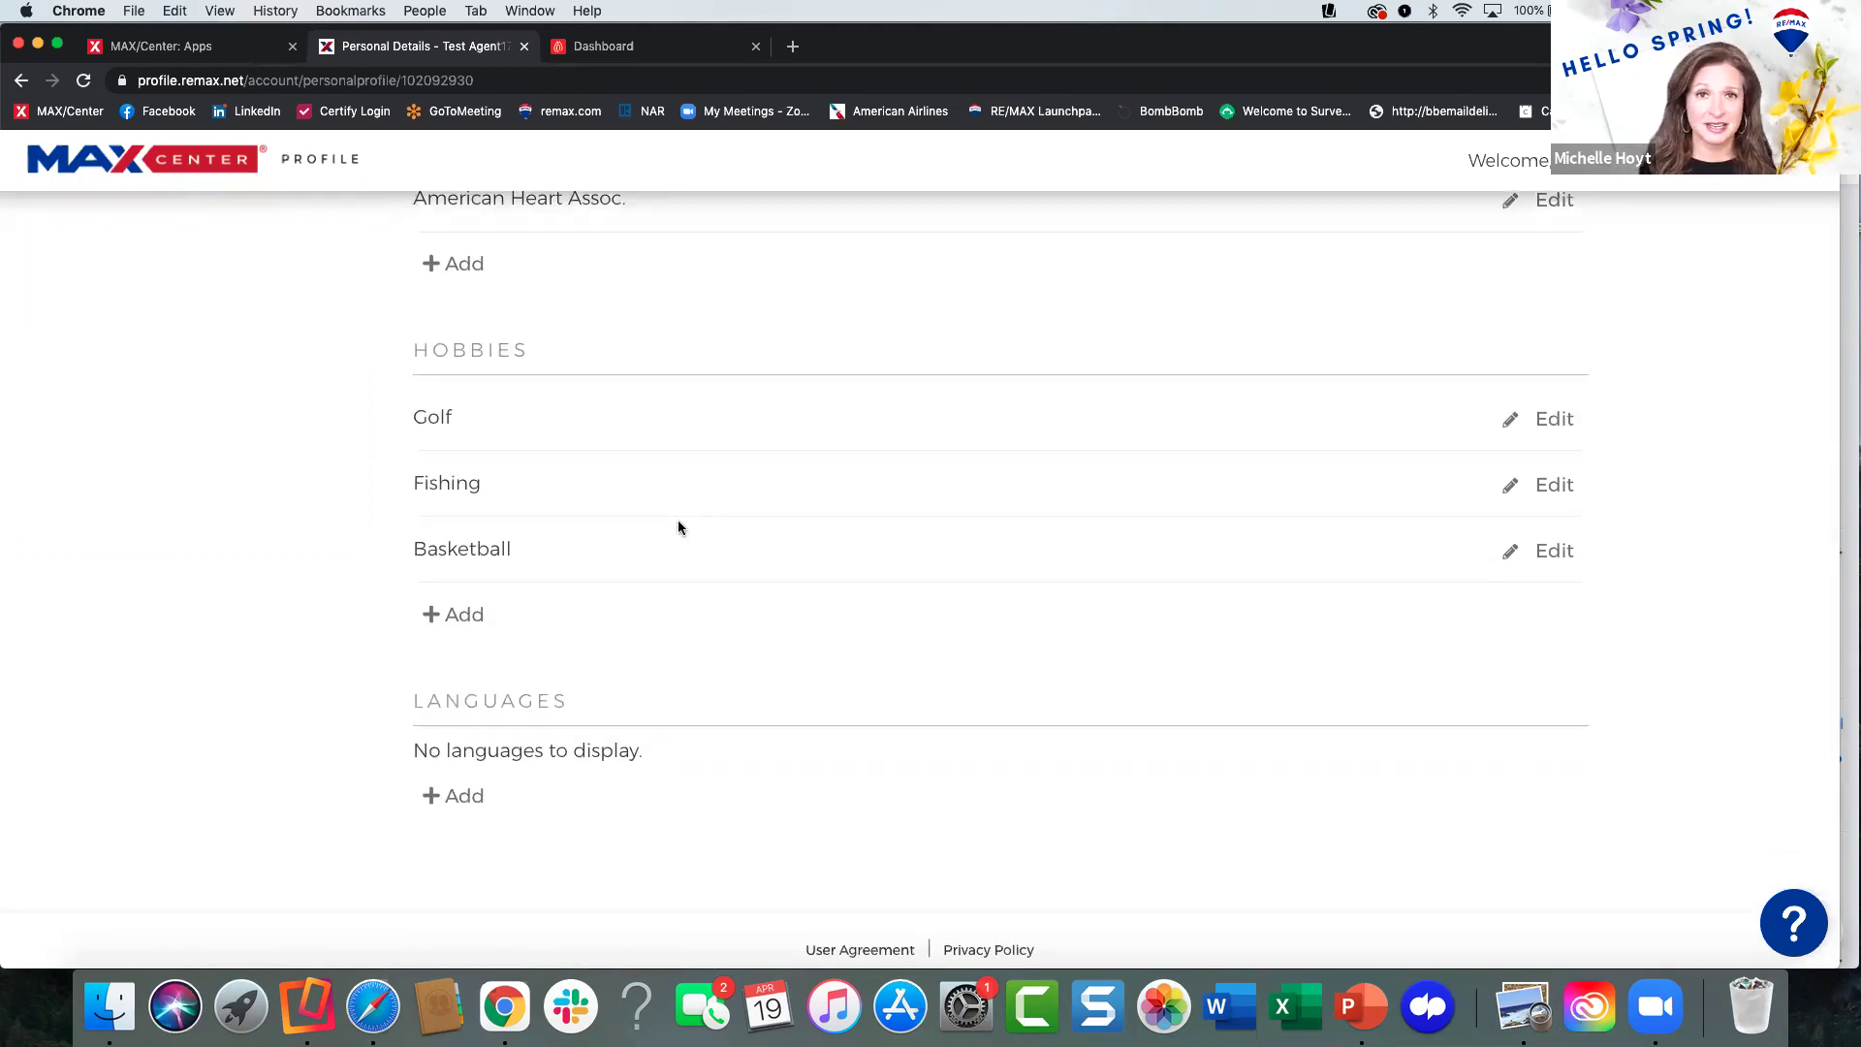
pyautogui.scroll(1, 695, 587)
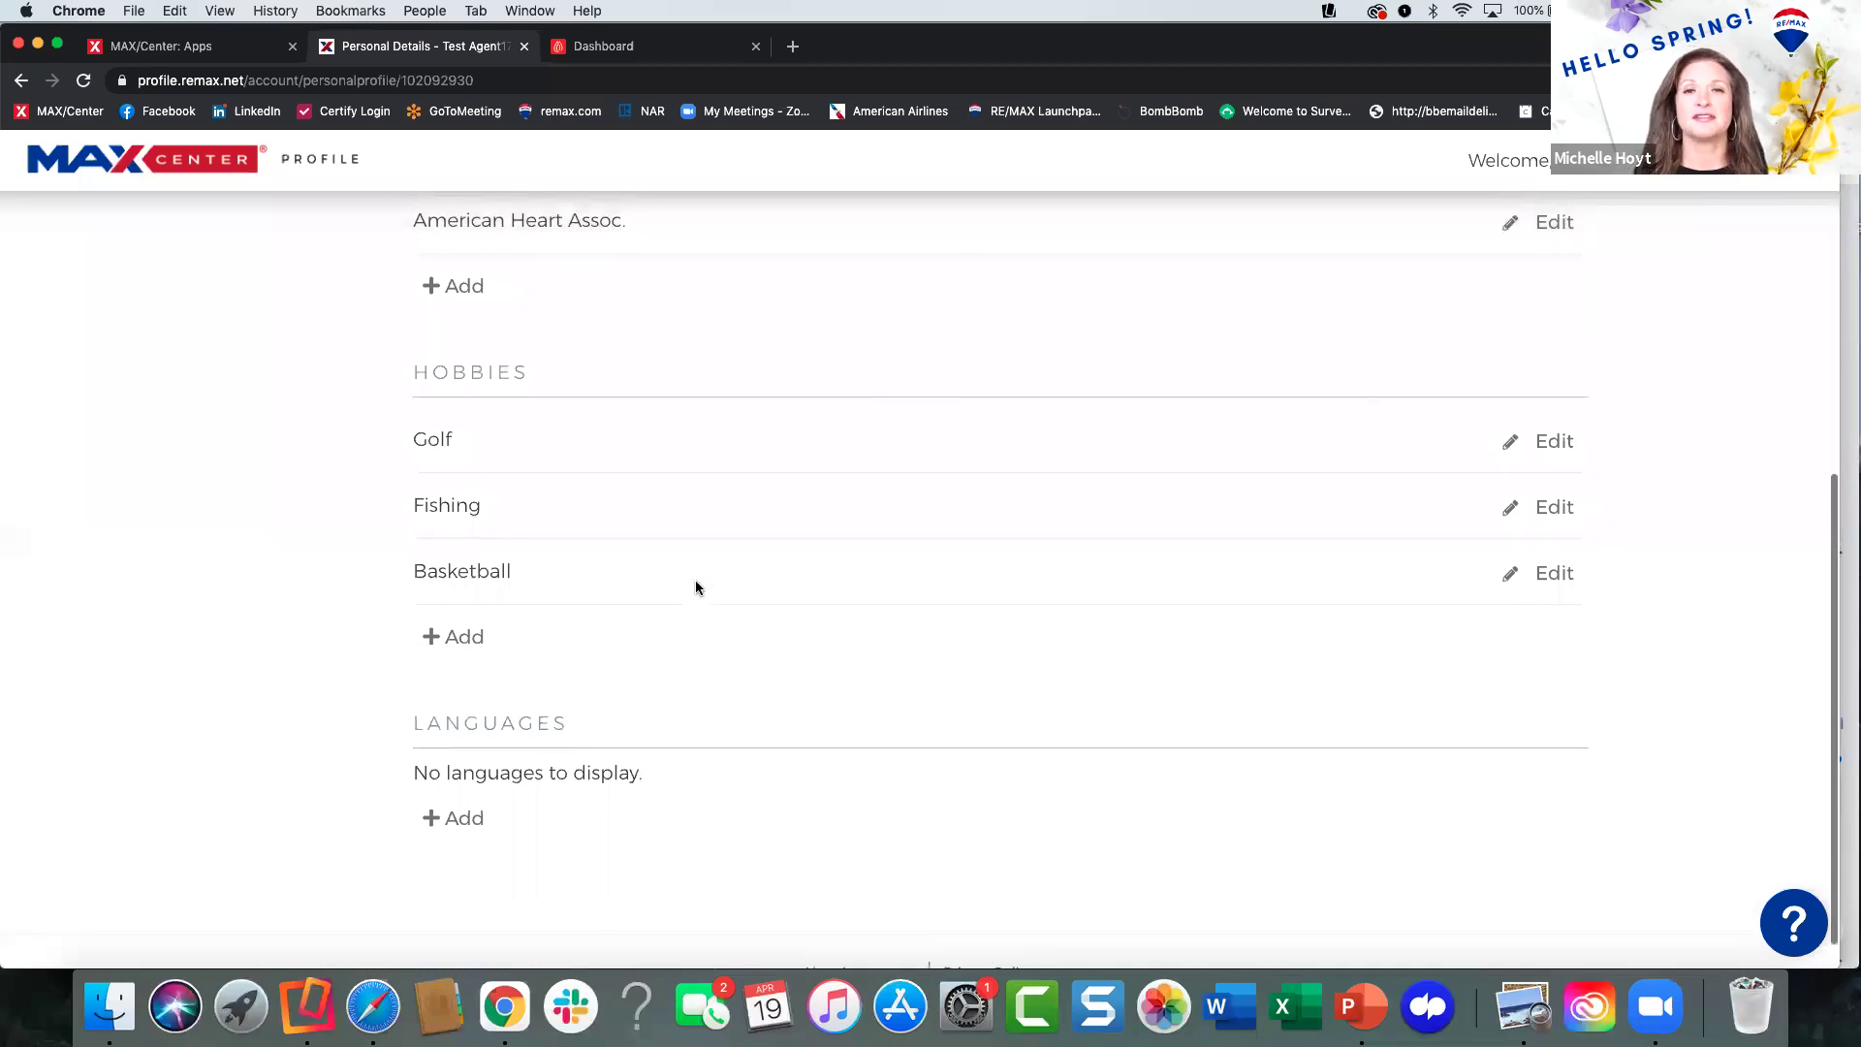
pyautogui.scroll(-1, 698, 585)
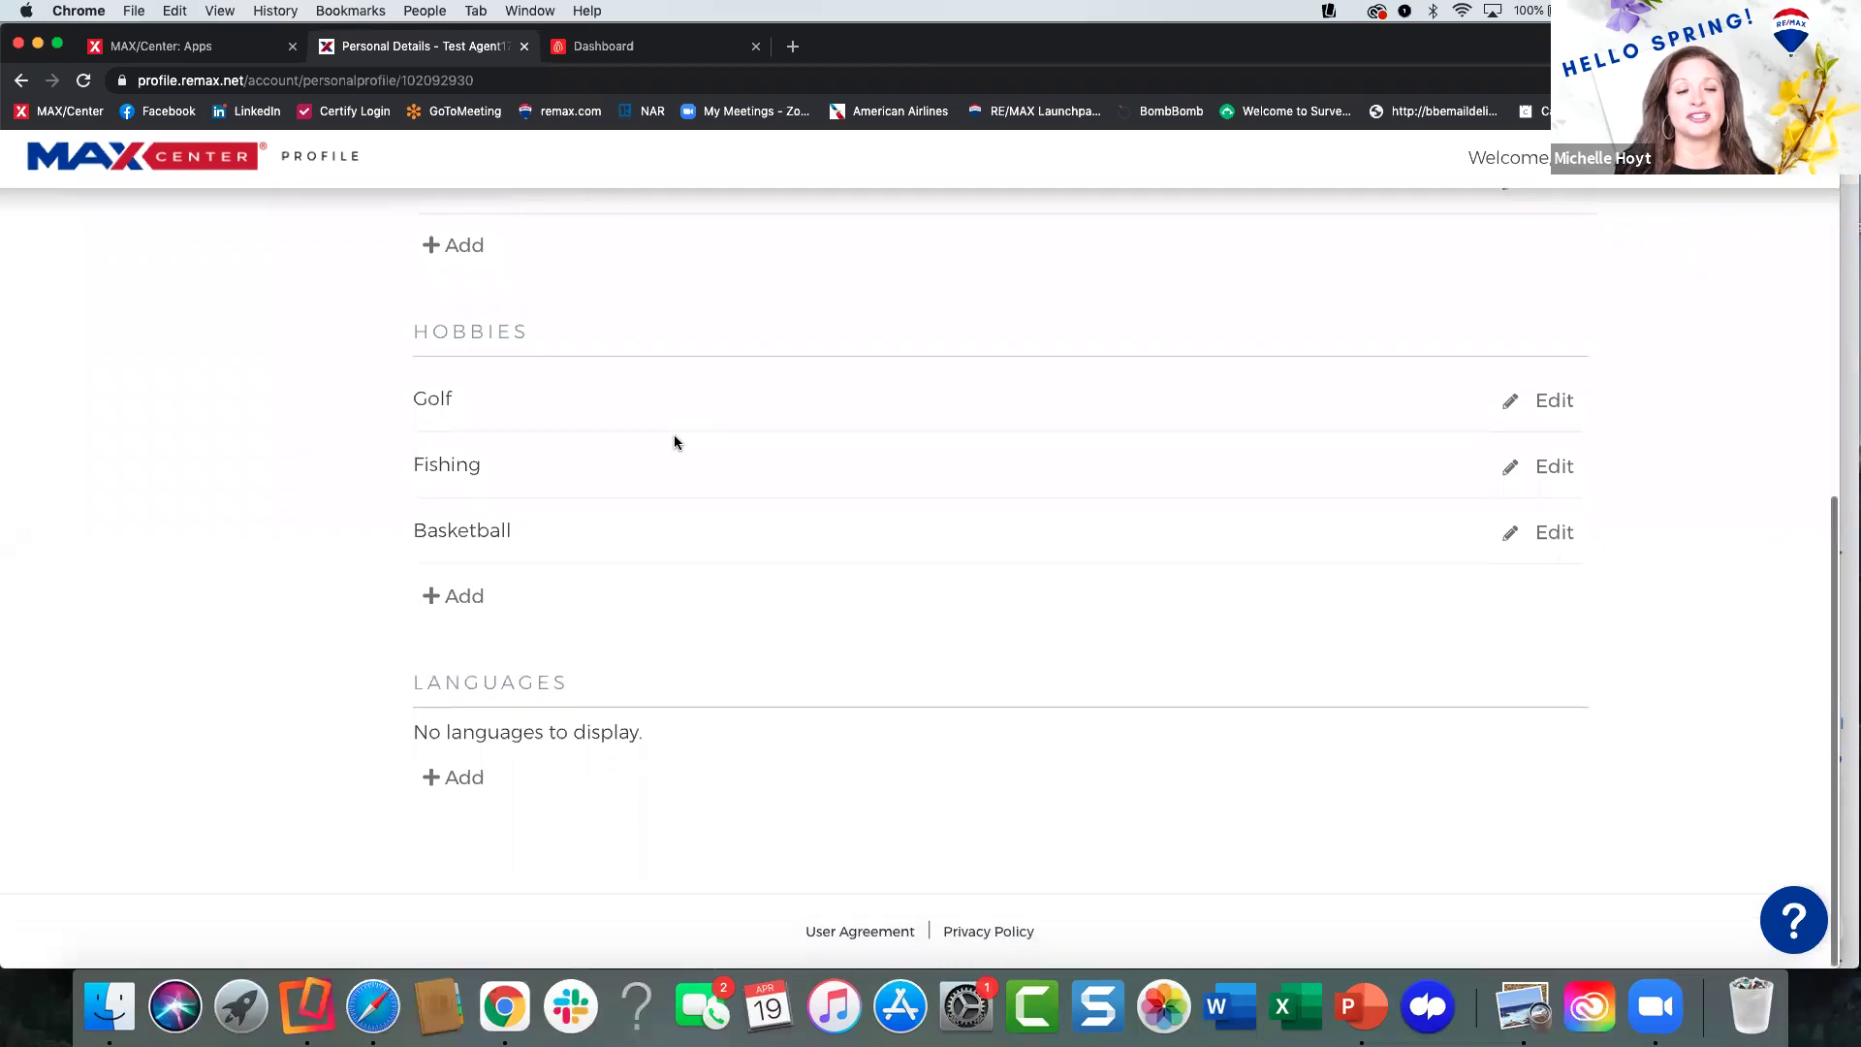
pyautogui.scroll(3, 675, 444)
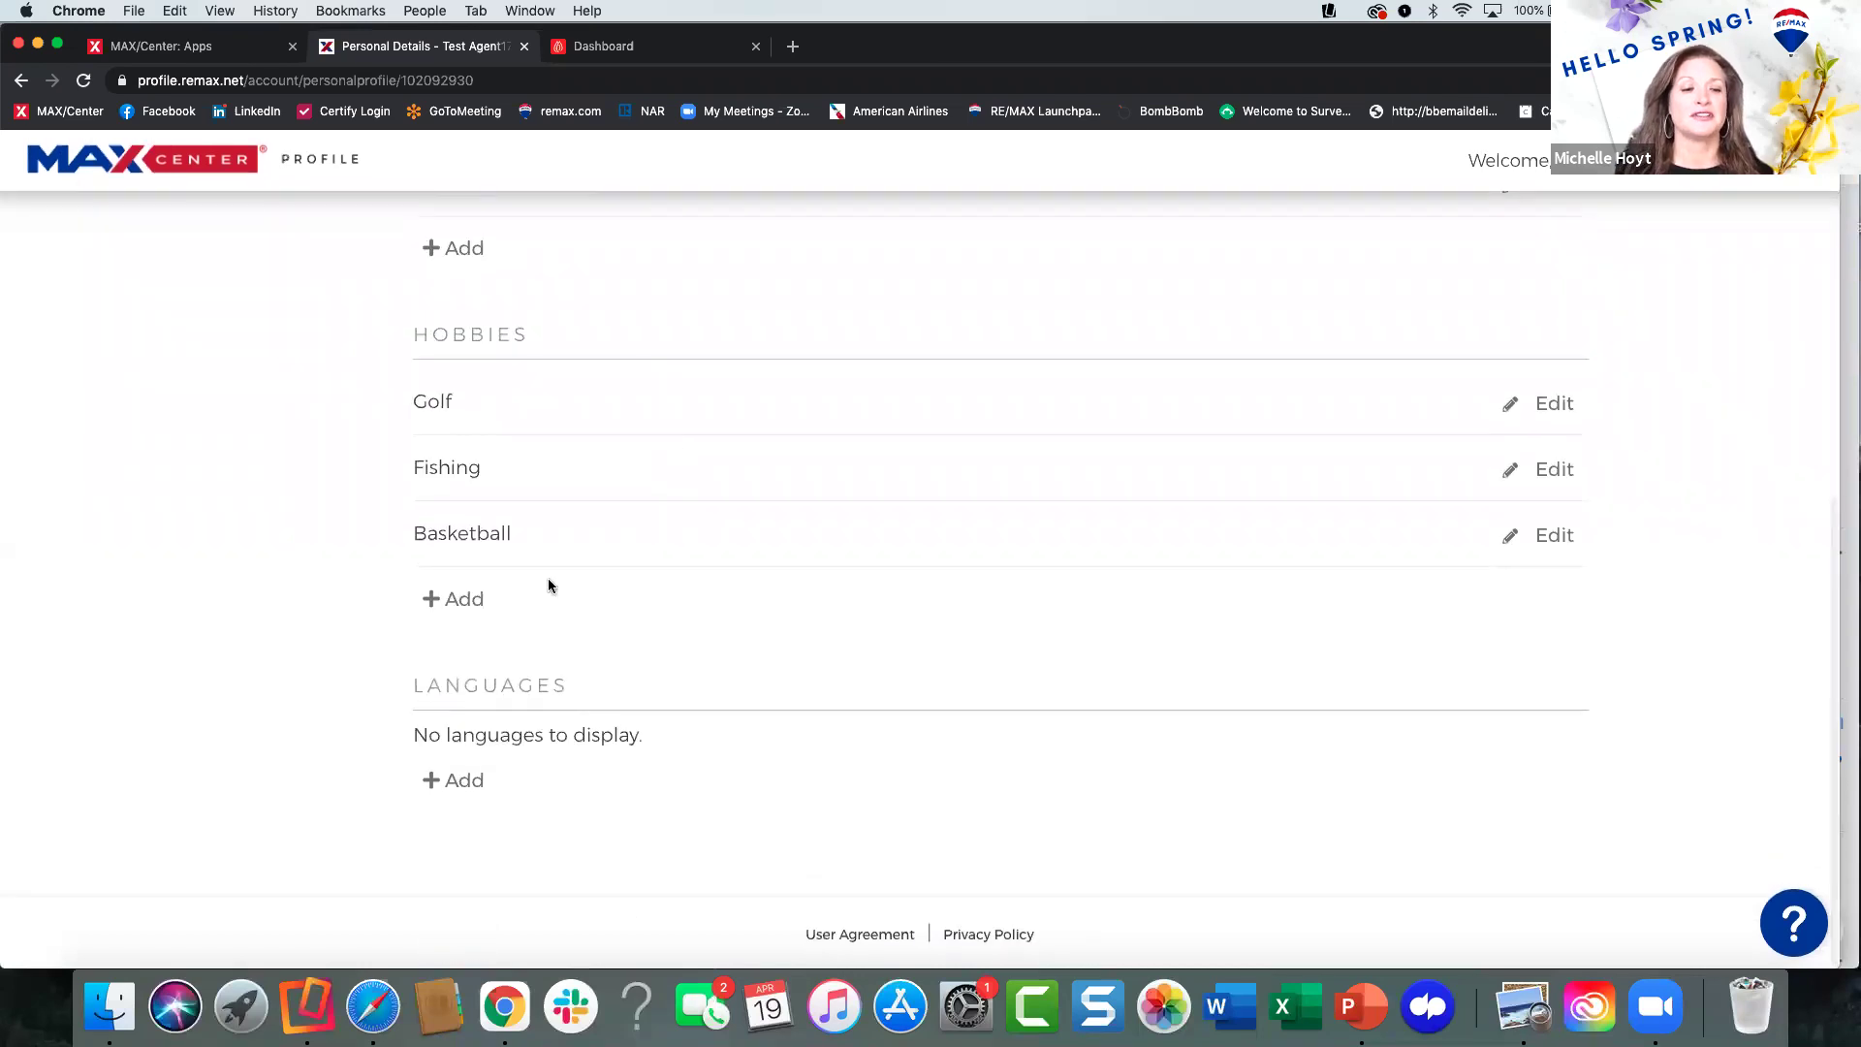
pyautogui.scroll(6, 543, 574)
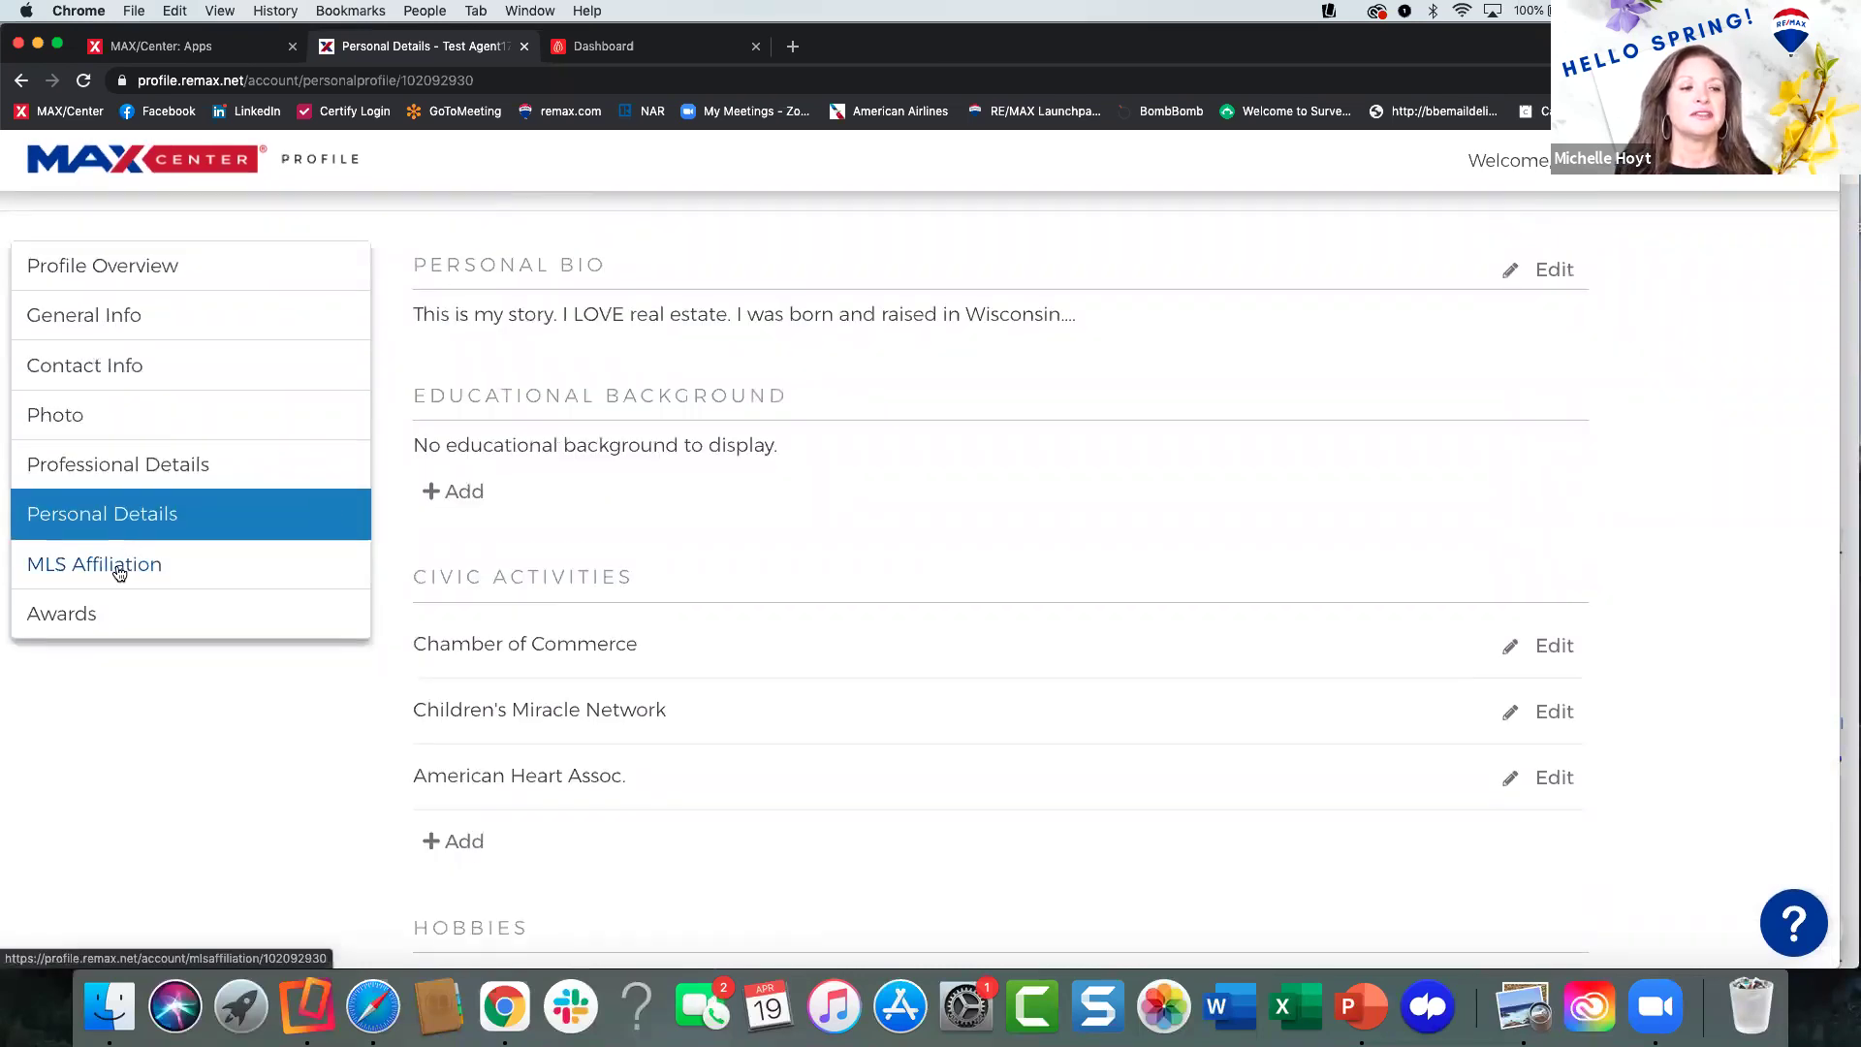
pyautogui.click(119, 573)
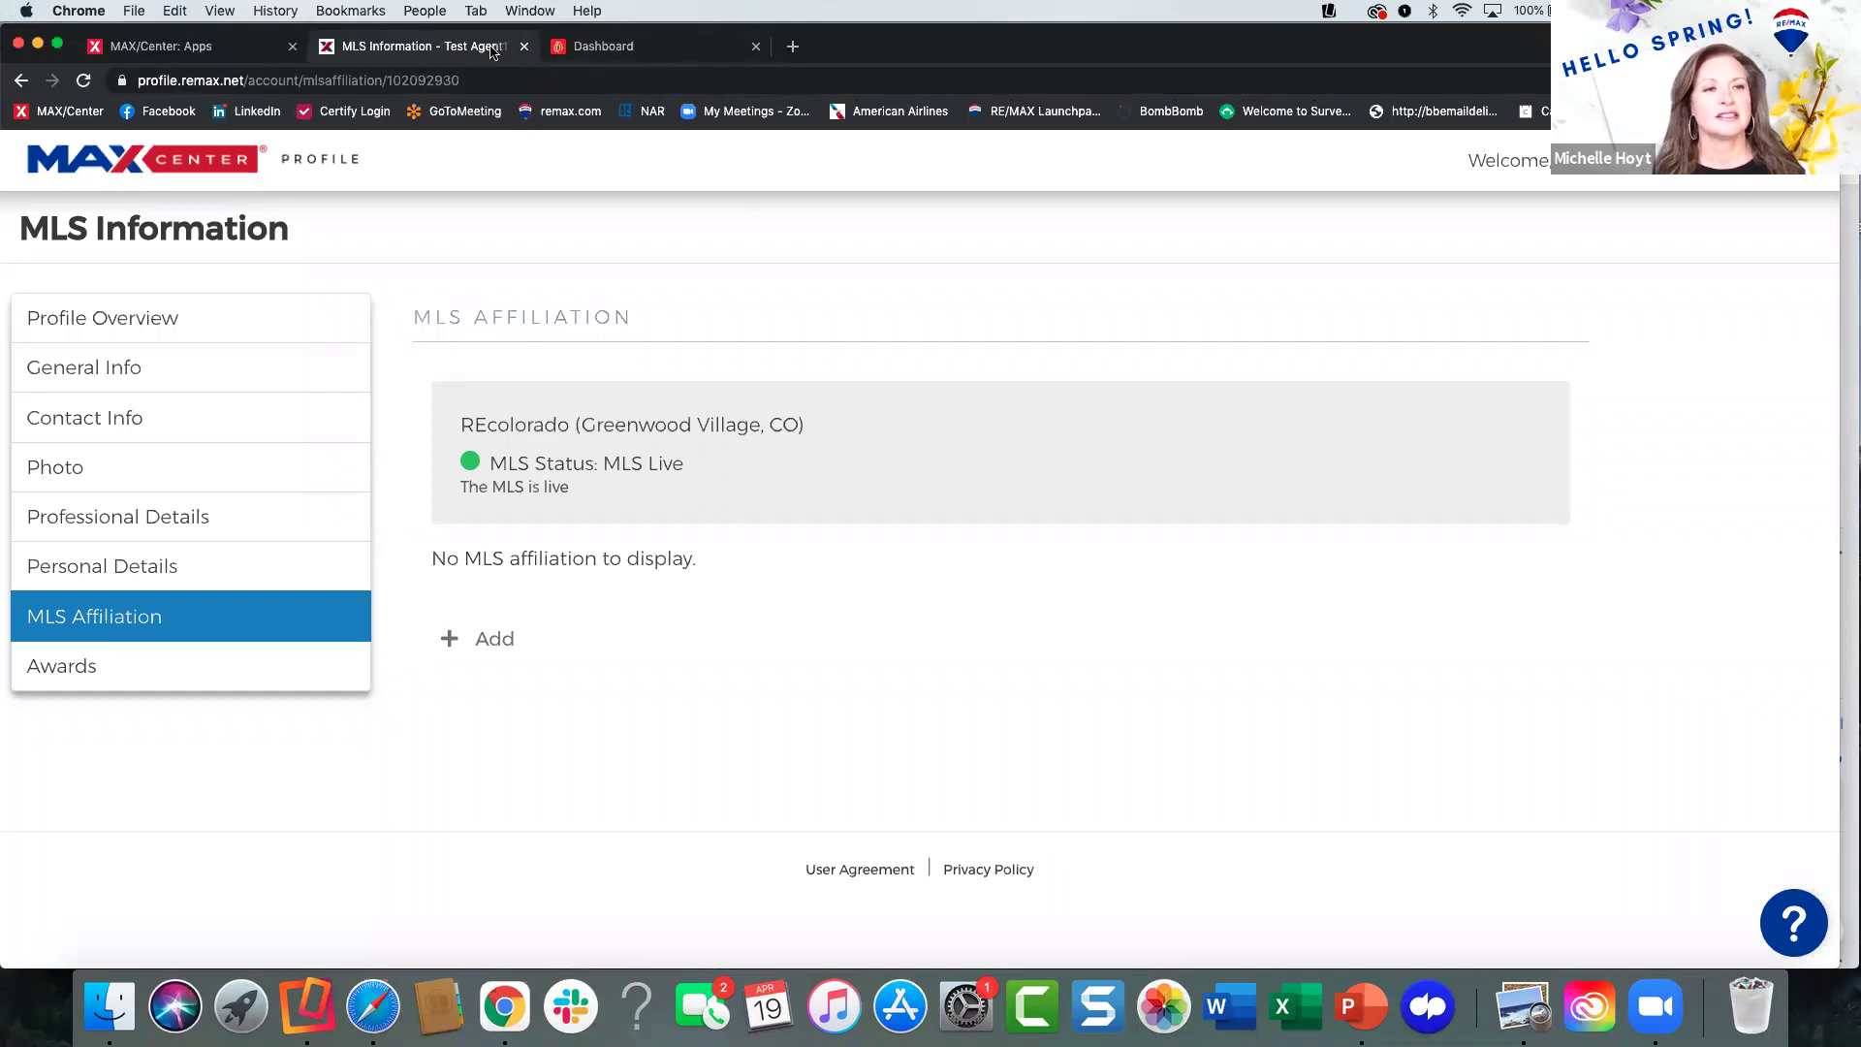
# Close the agent profile page, return to the booj dashboard, and switch to the booj Lead Routing for QS presentation in PowerPoint.
pyautogui.click(522, 47)
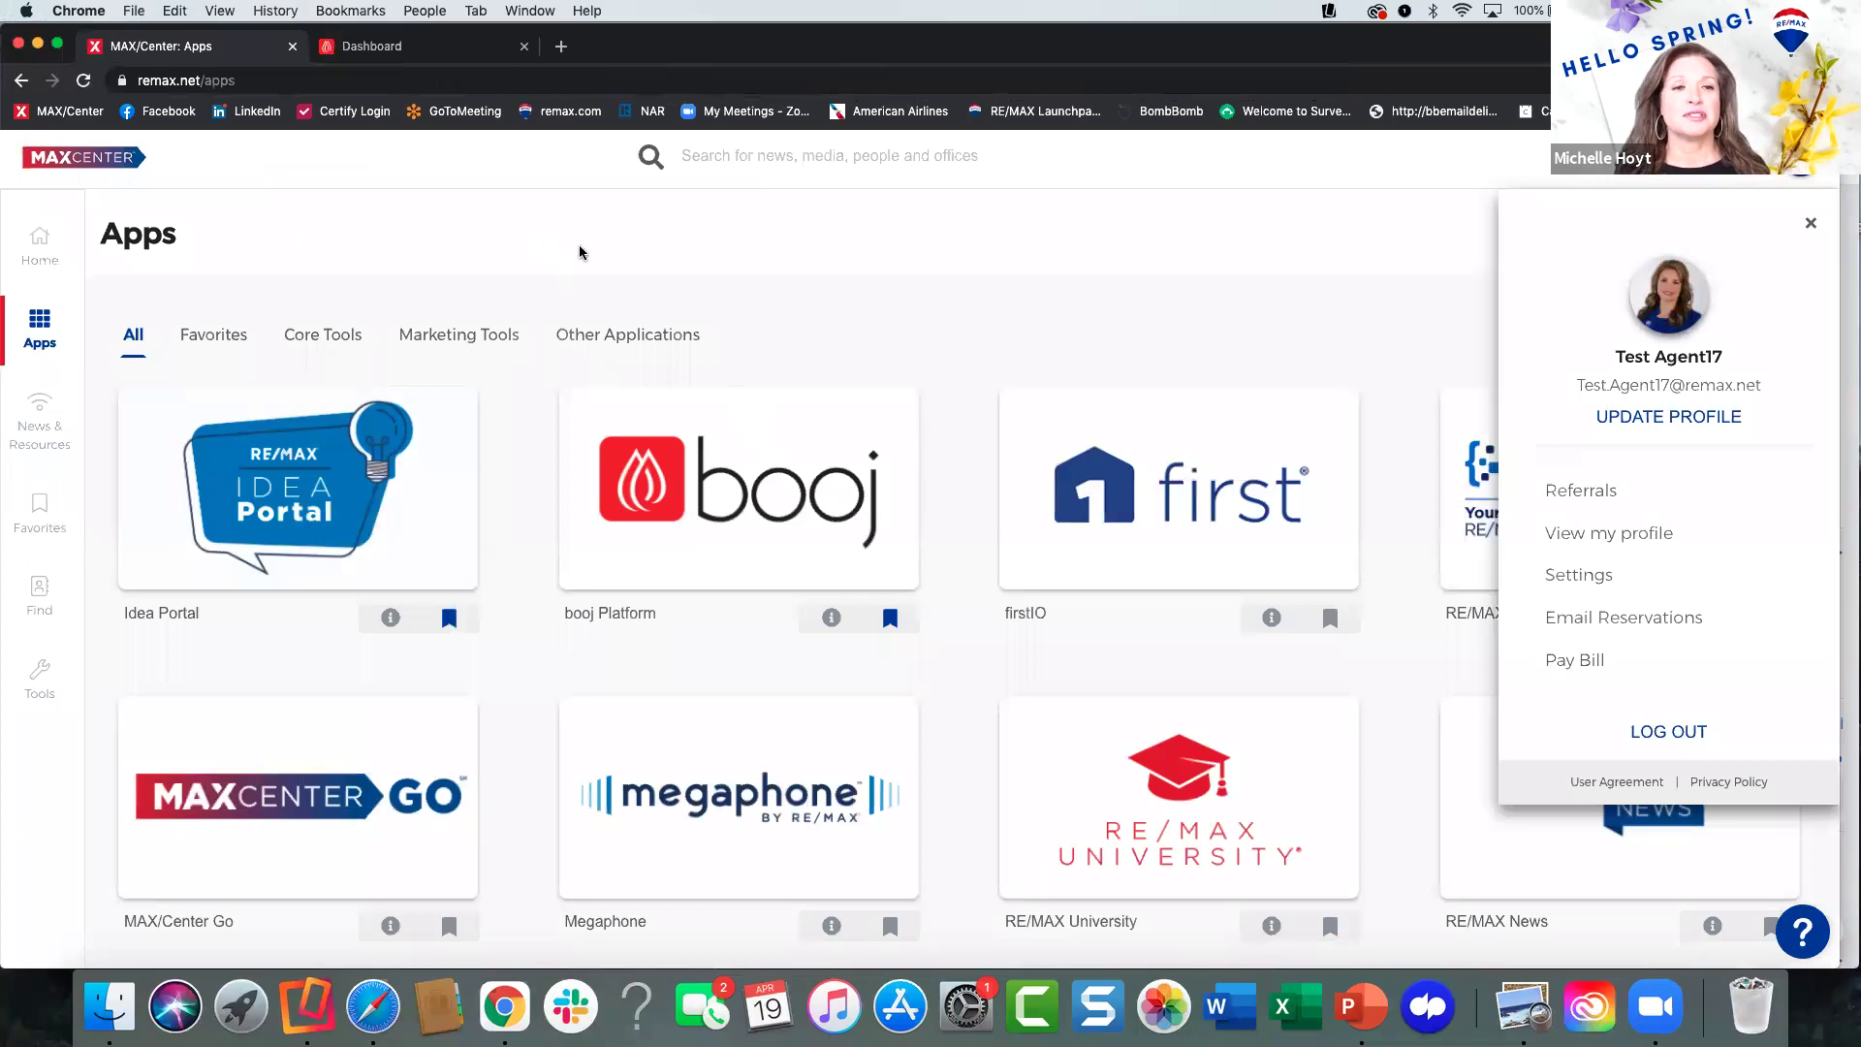
pyautogui.click(441, 45)
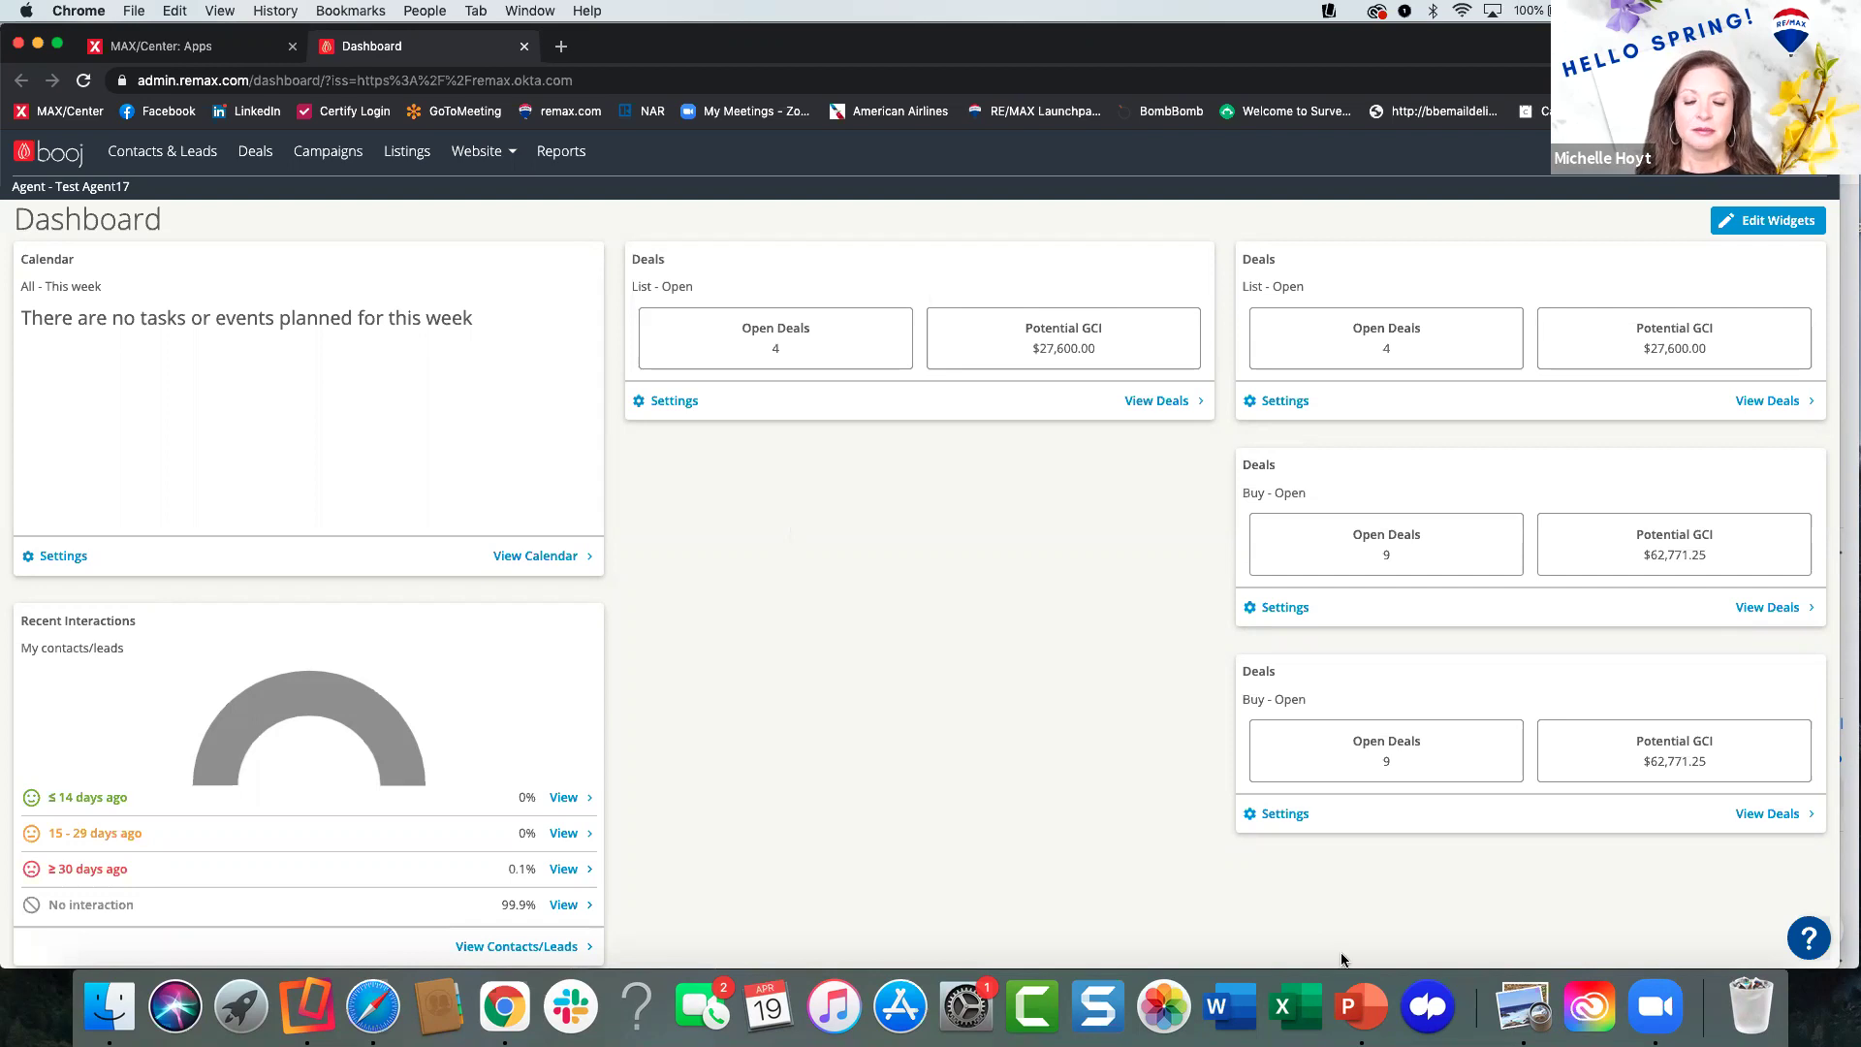
pyautogui.click(1360, 1006)
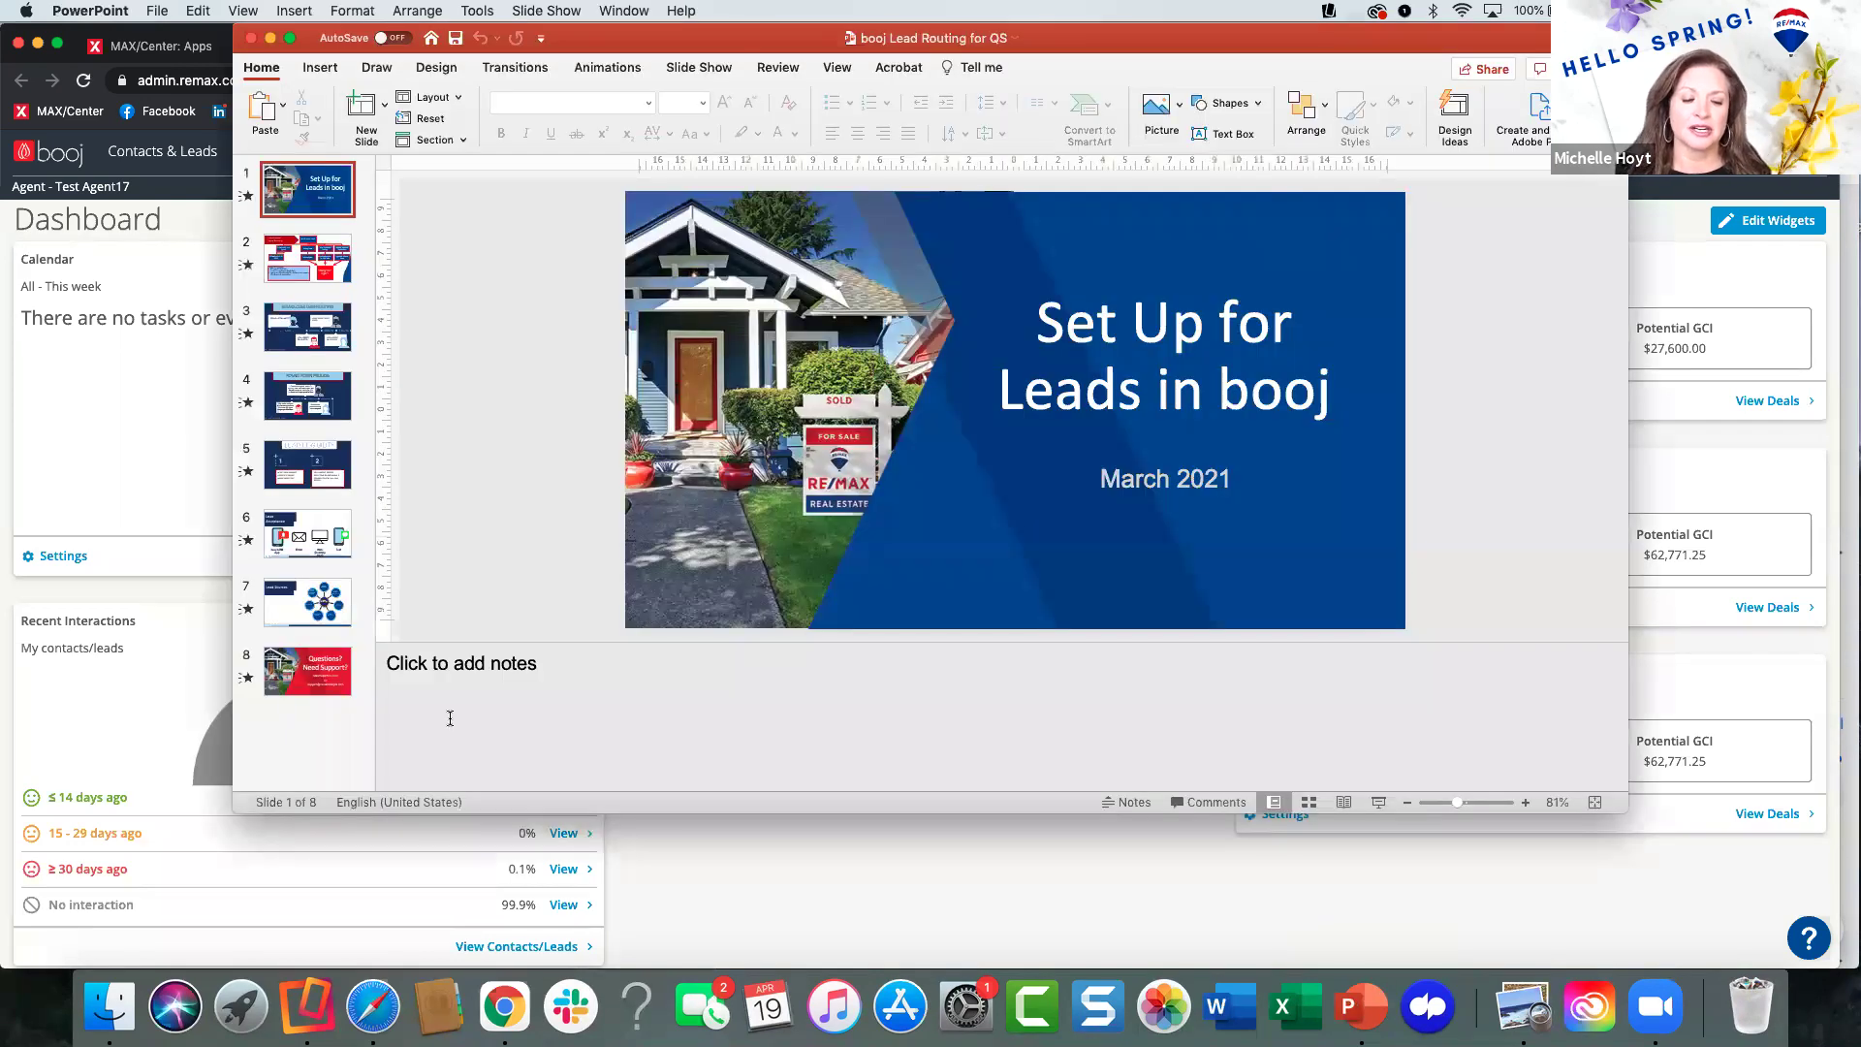
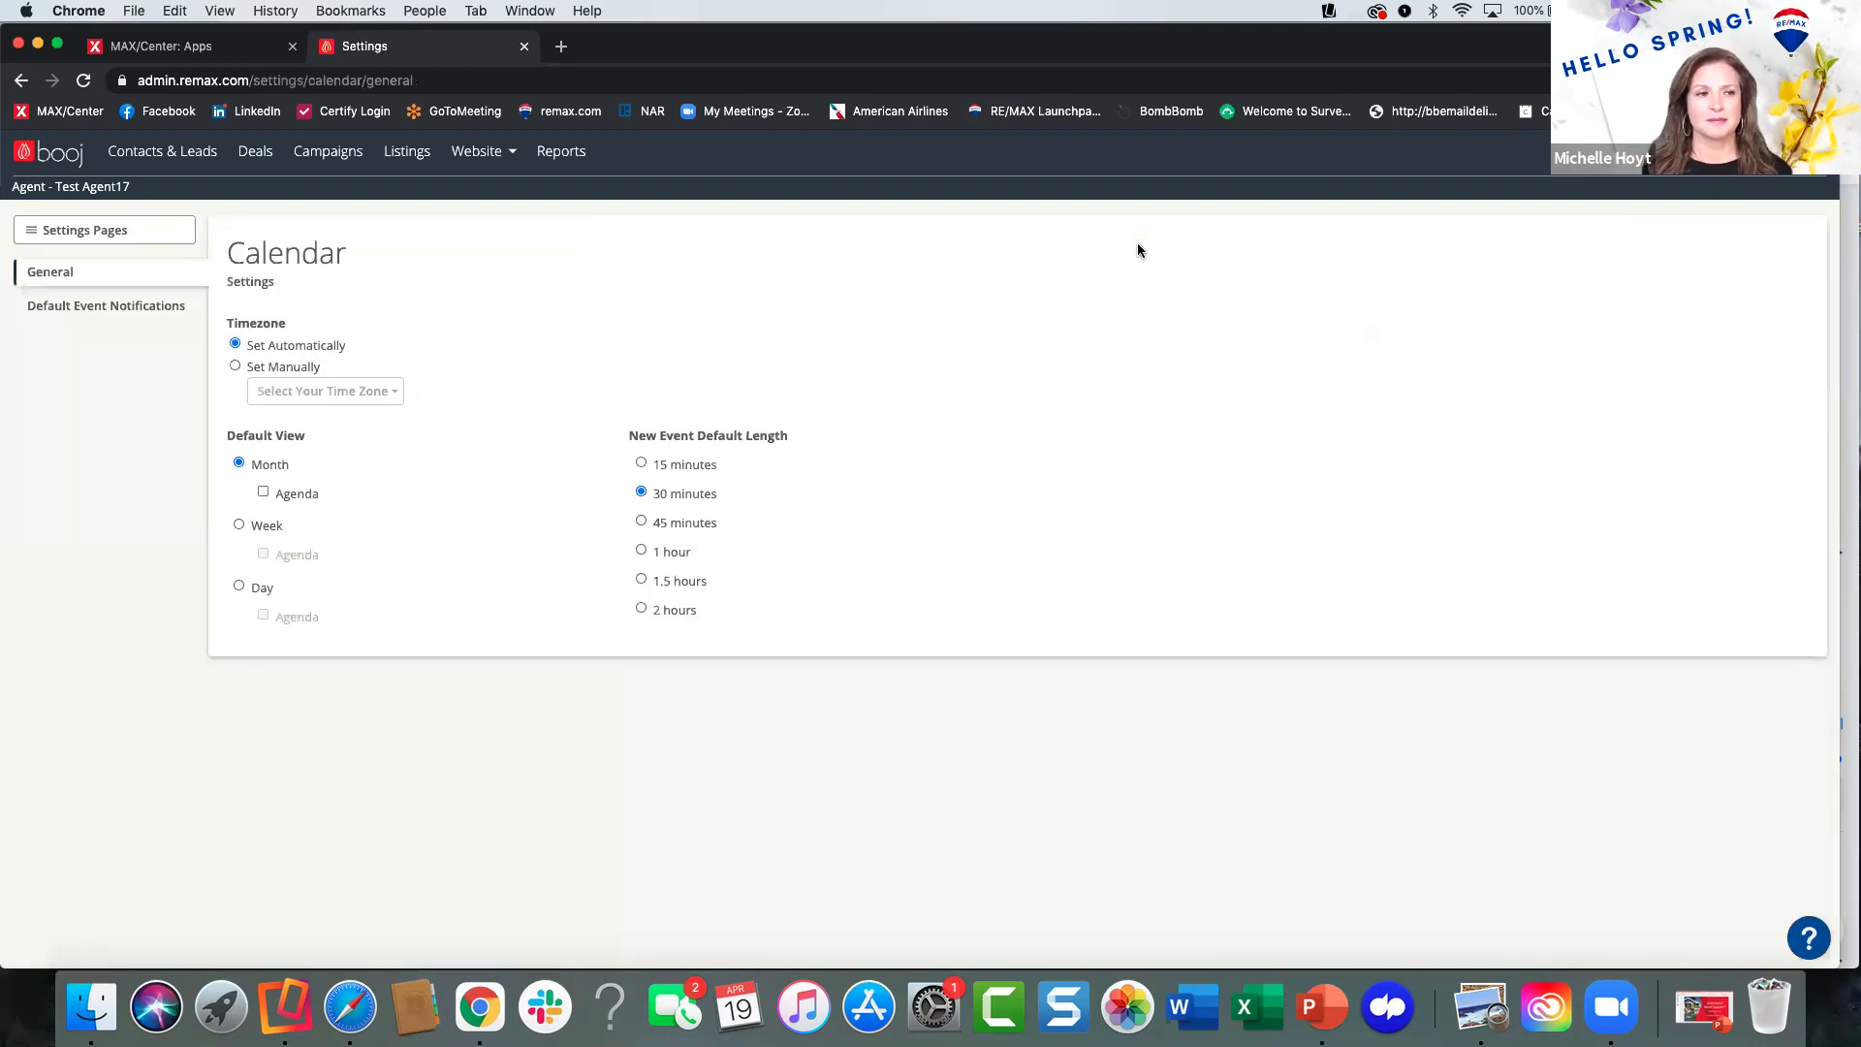
# Open the Contacts & Leads settings and review the General options and the Notifications options for each event.
pyautogui.click(70, 231)
pyautogui.click(116, 293)
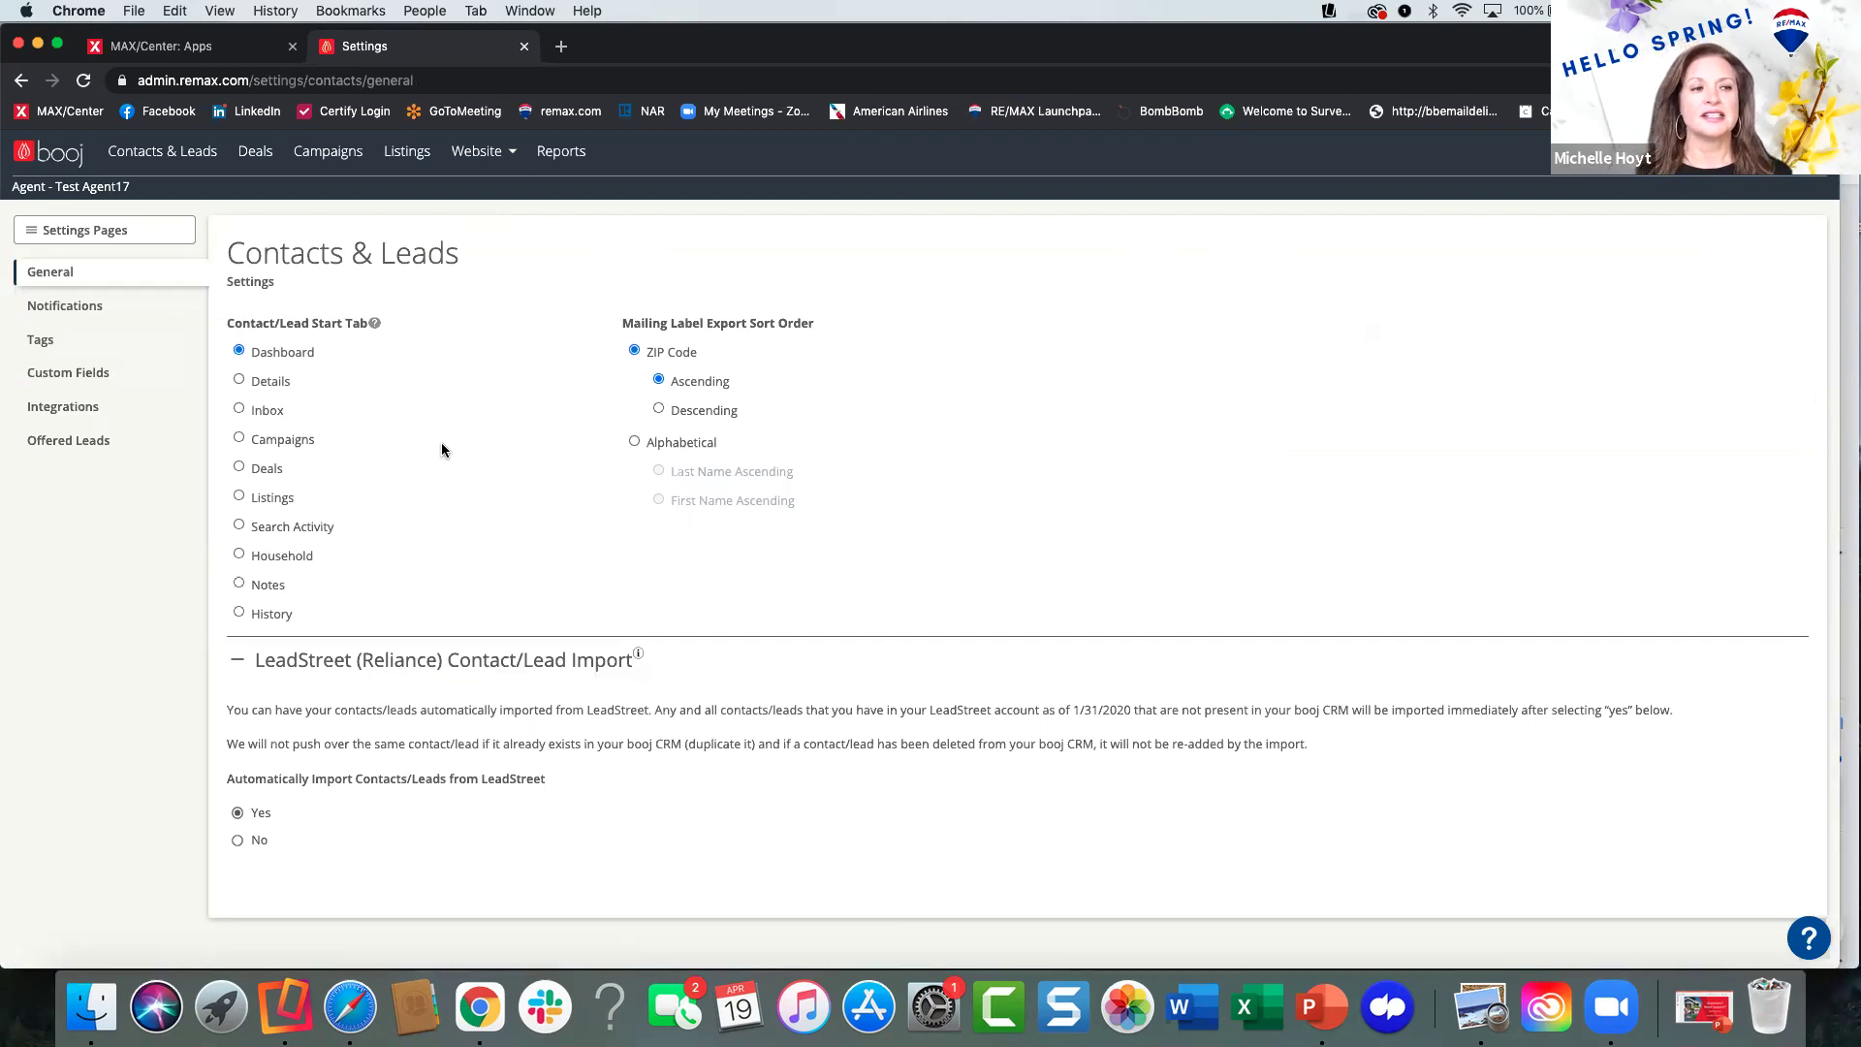
pyautogui.click(86, 307)
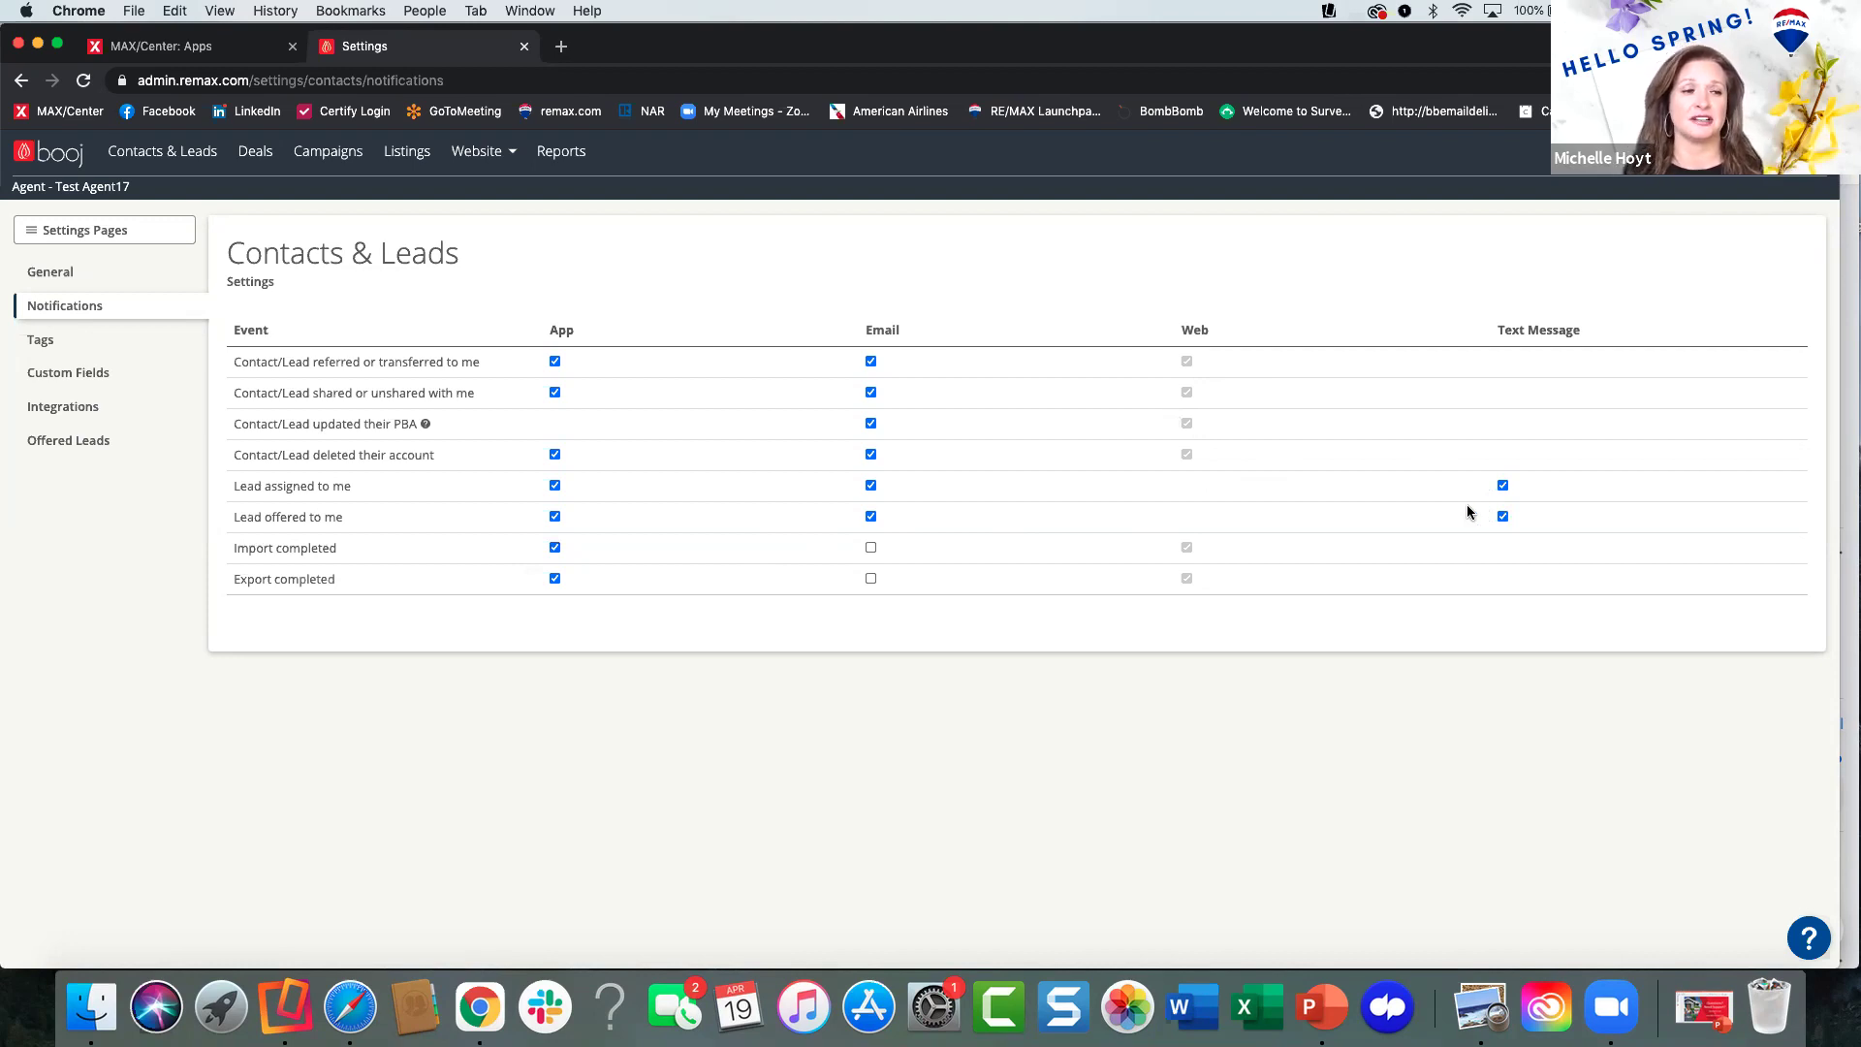
# Open the Tags settings for Contacts & Leads and examine the existing system and user tags with their colors.
pyautogui.click(43, 340)
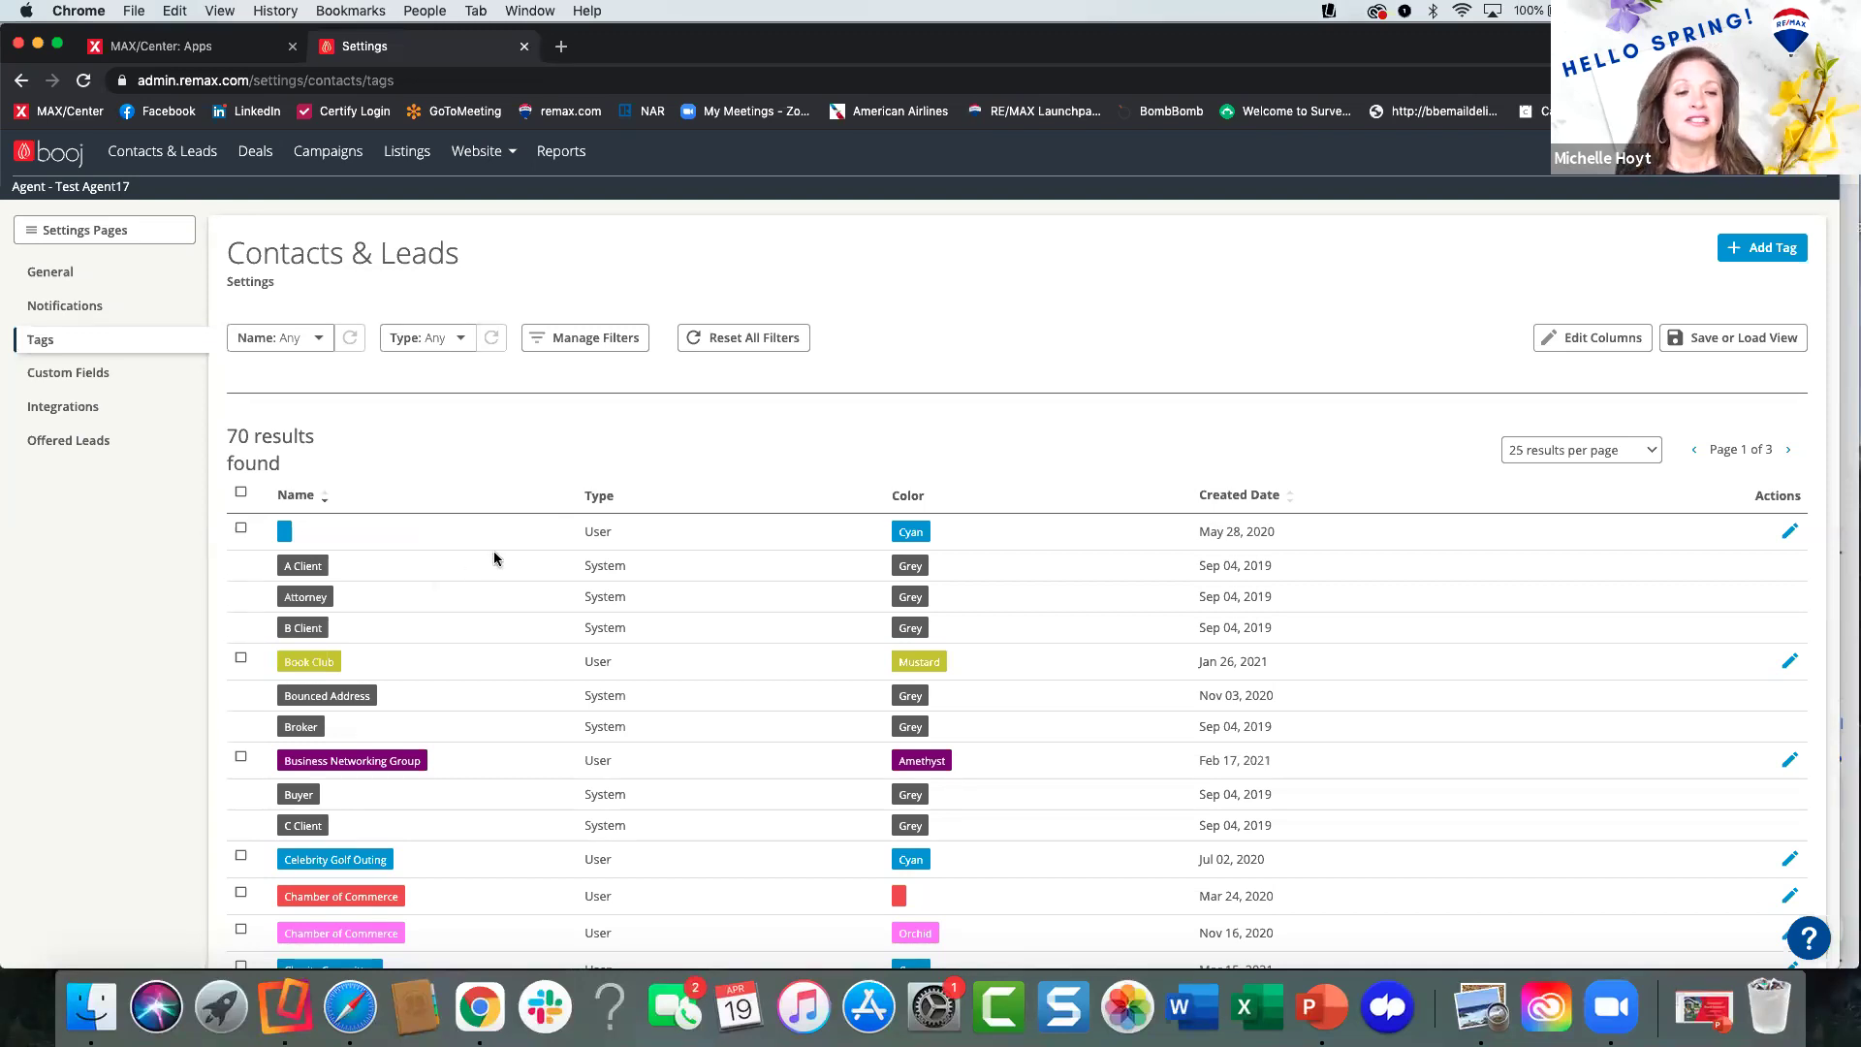
pyautogui.scroll(-2, 495, 558)
pyautogui.scroll(-1, 492, 551)
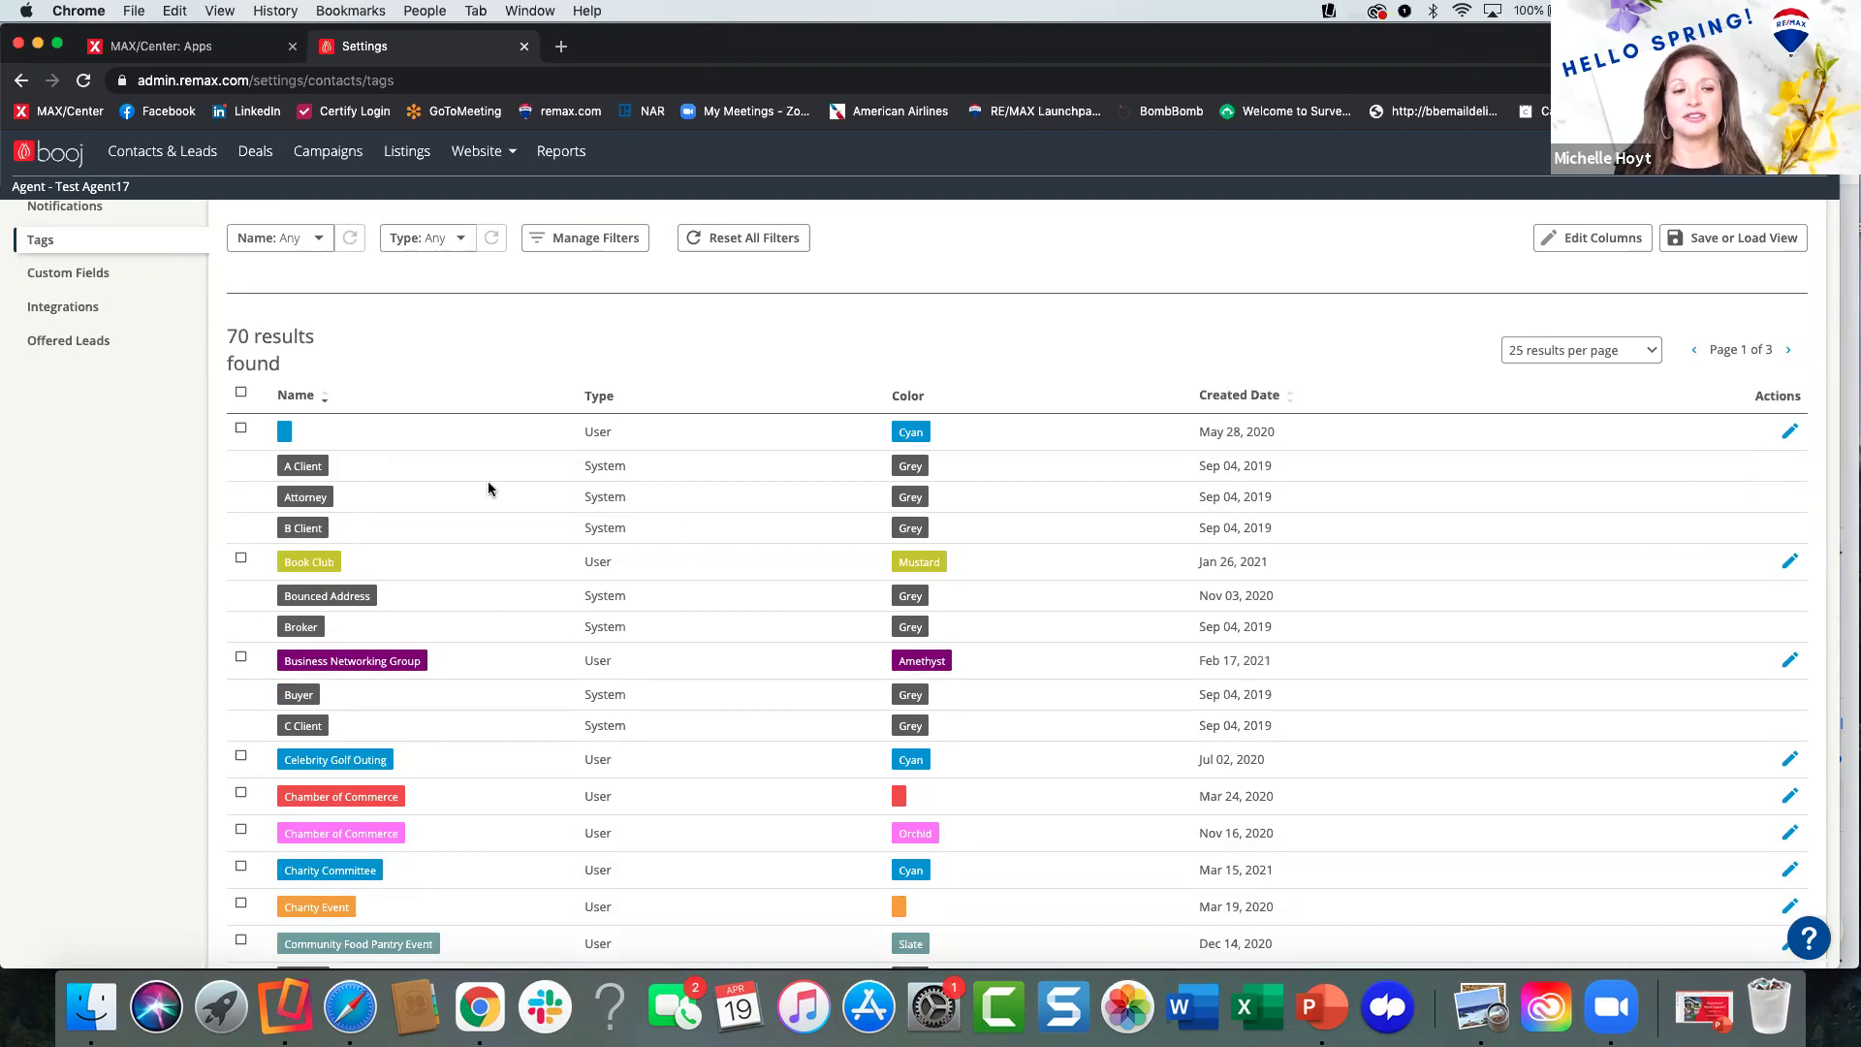
pyautogui.scroll(-4, 524, 615)
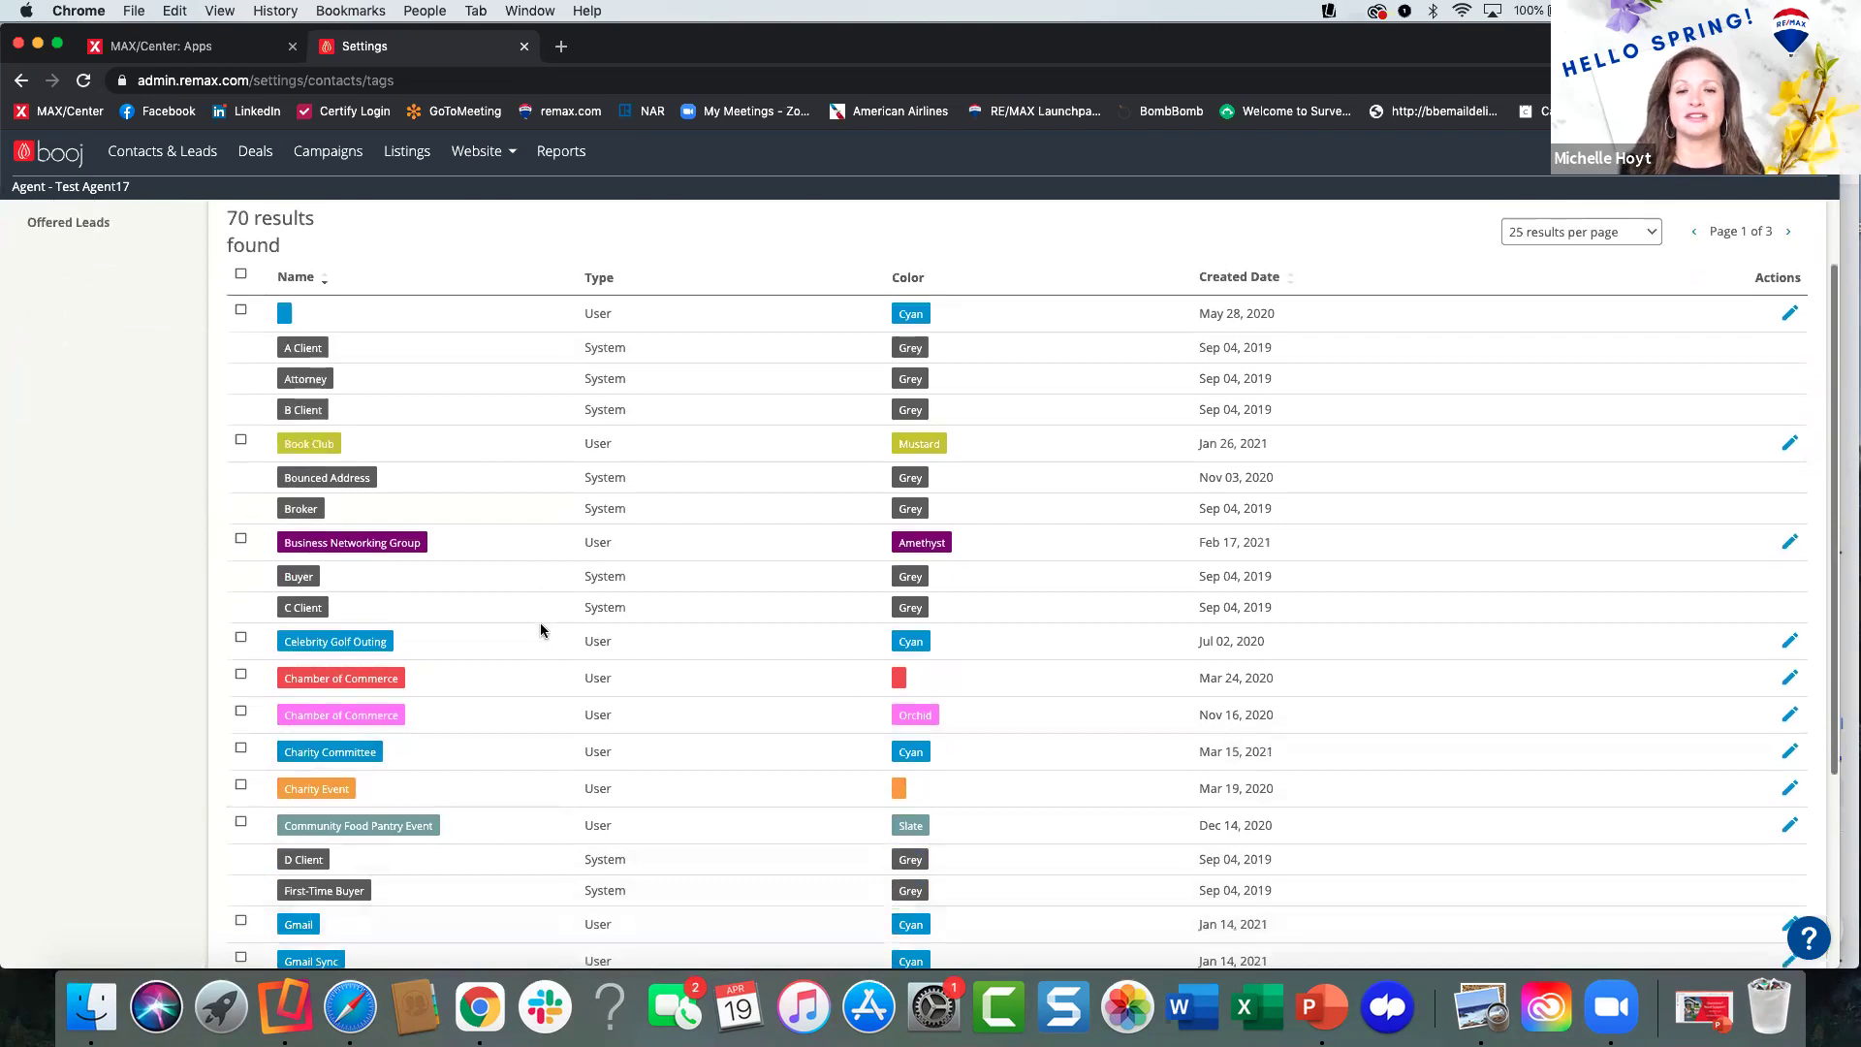
pyautogui.scroll(-2, 541, 630)
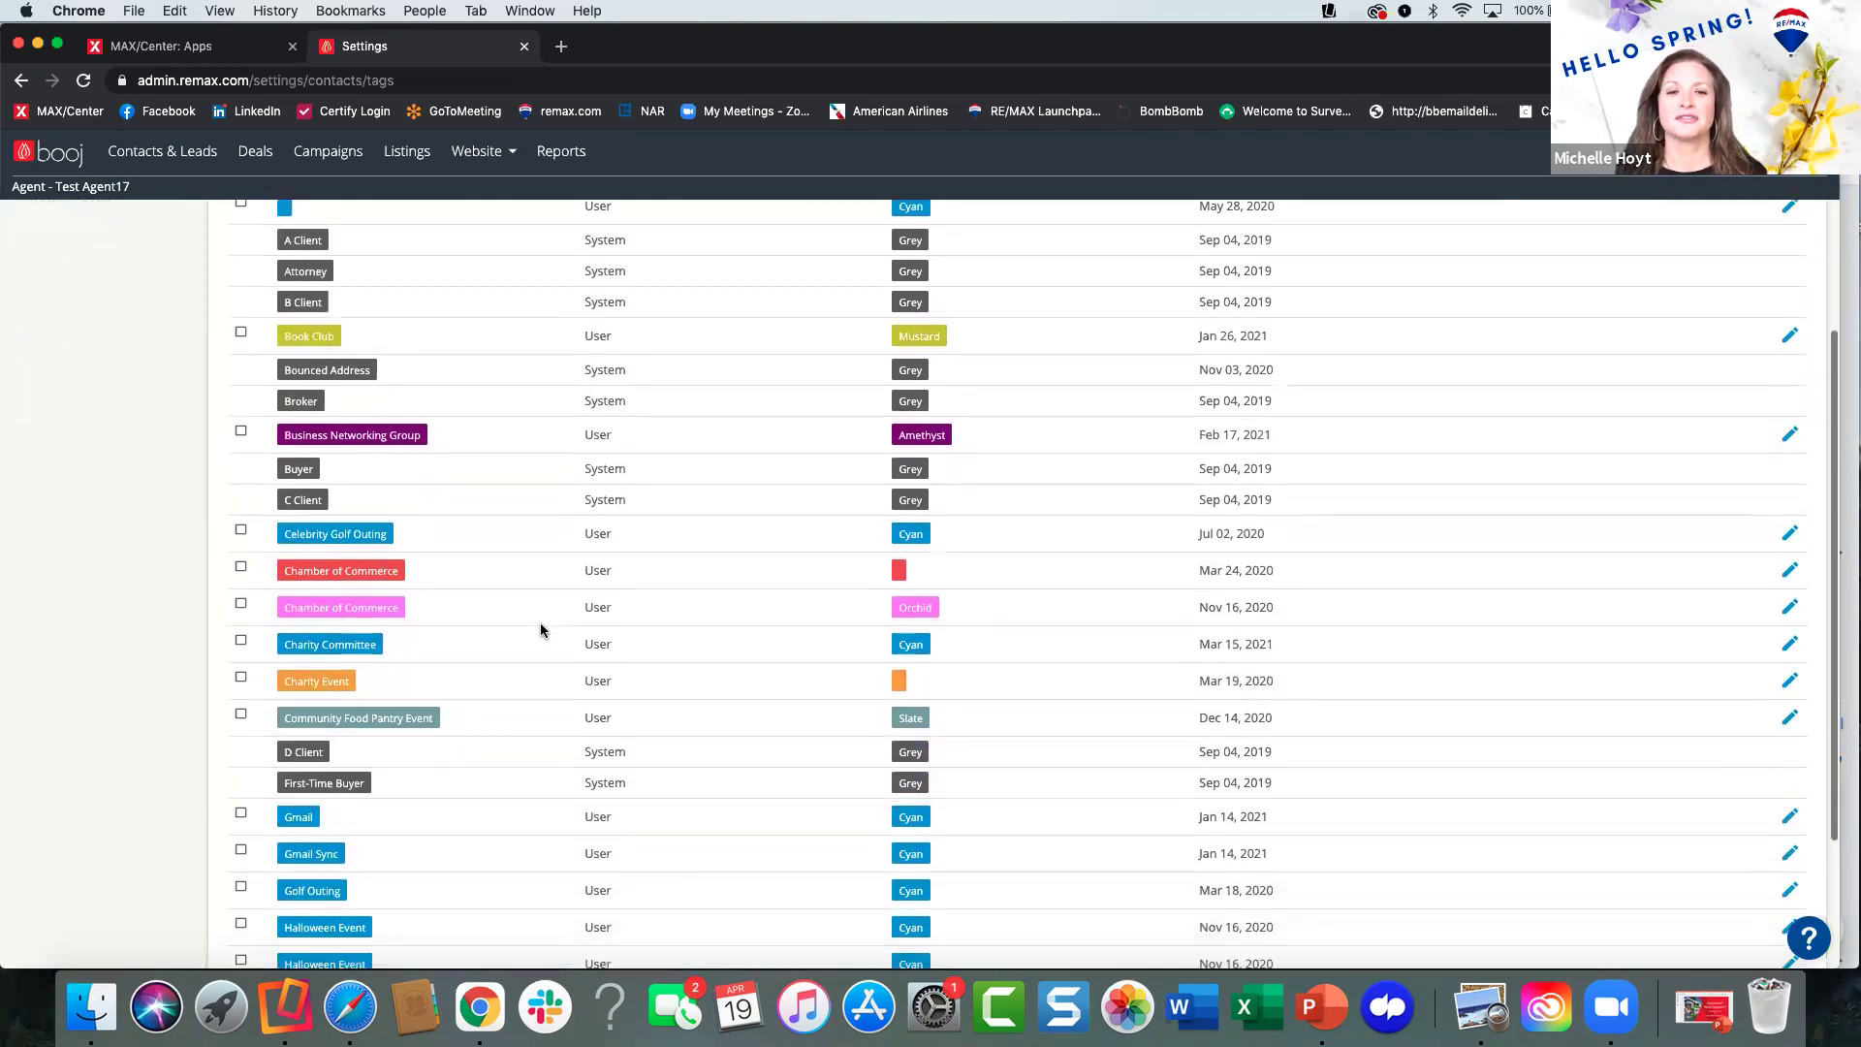
pyautogui.scroll(4, 540, 630)
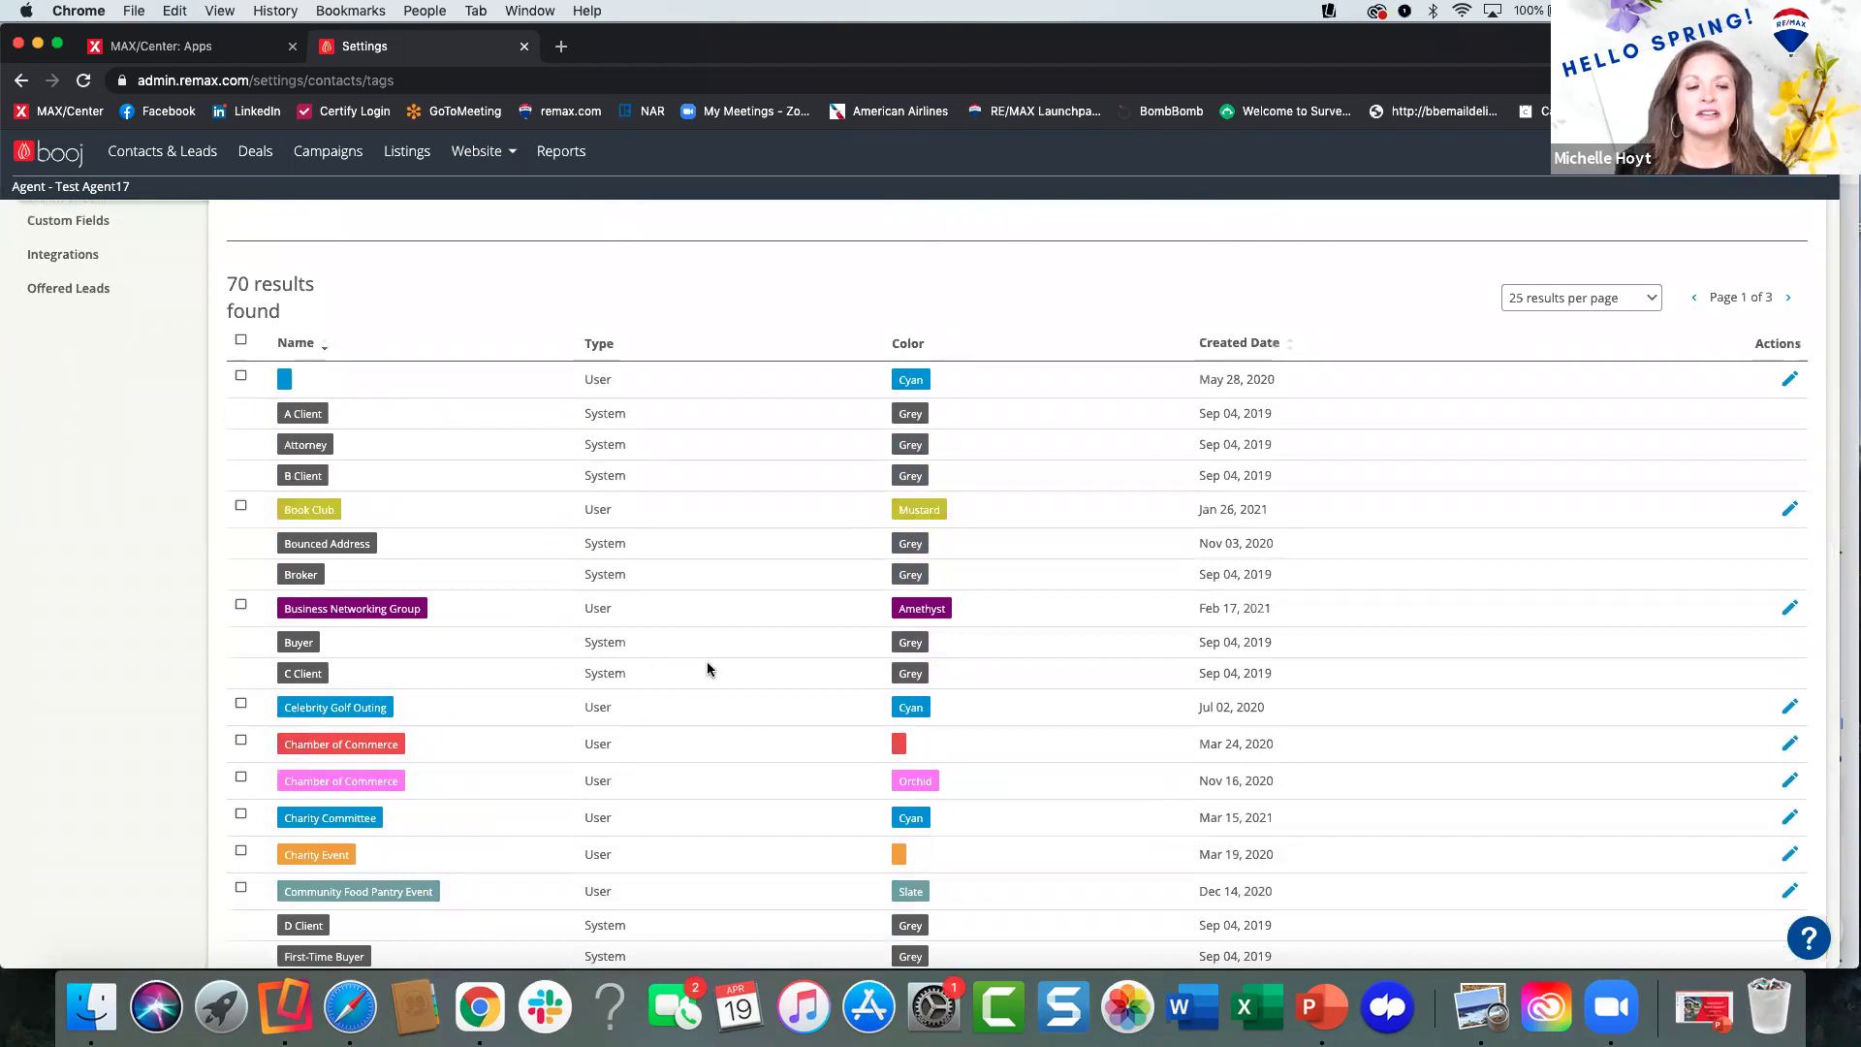
pyautogui.scroll(-2, 707, 665)
pyautogui.scroll(-1, 707, 667)
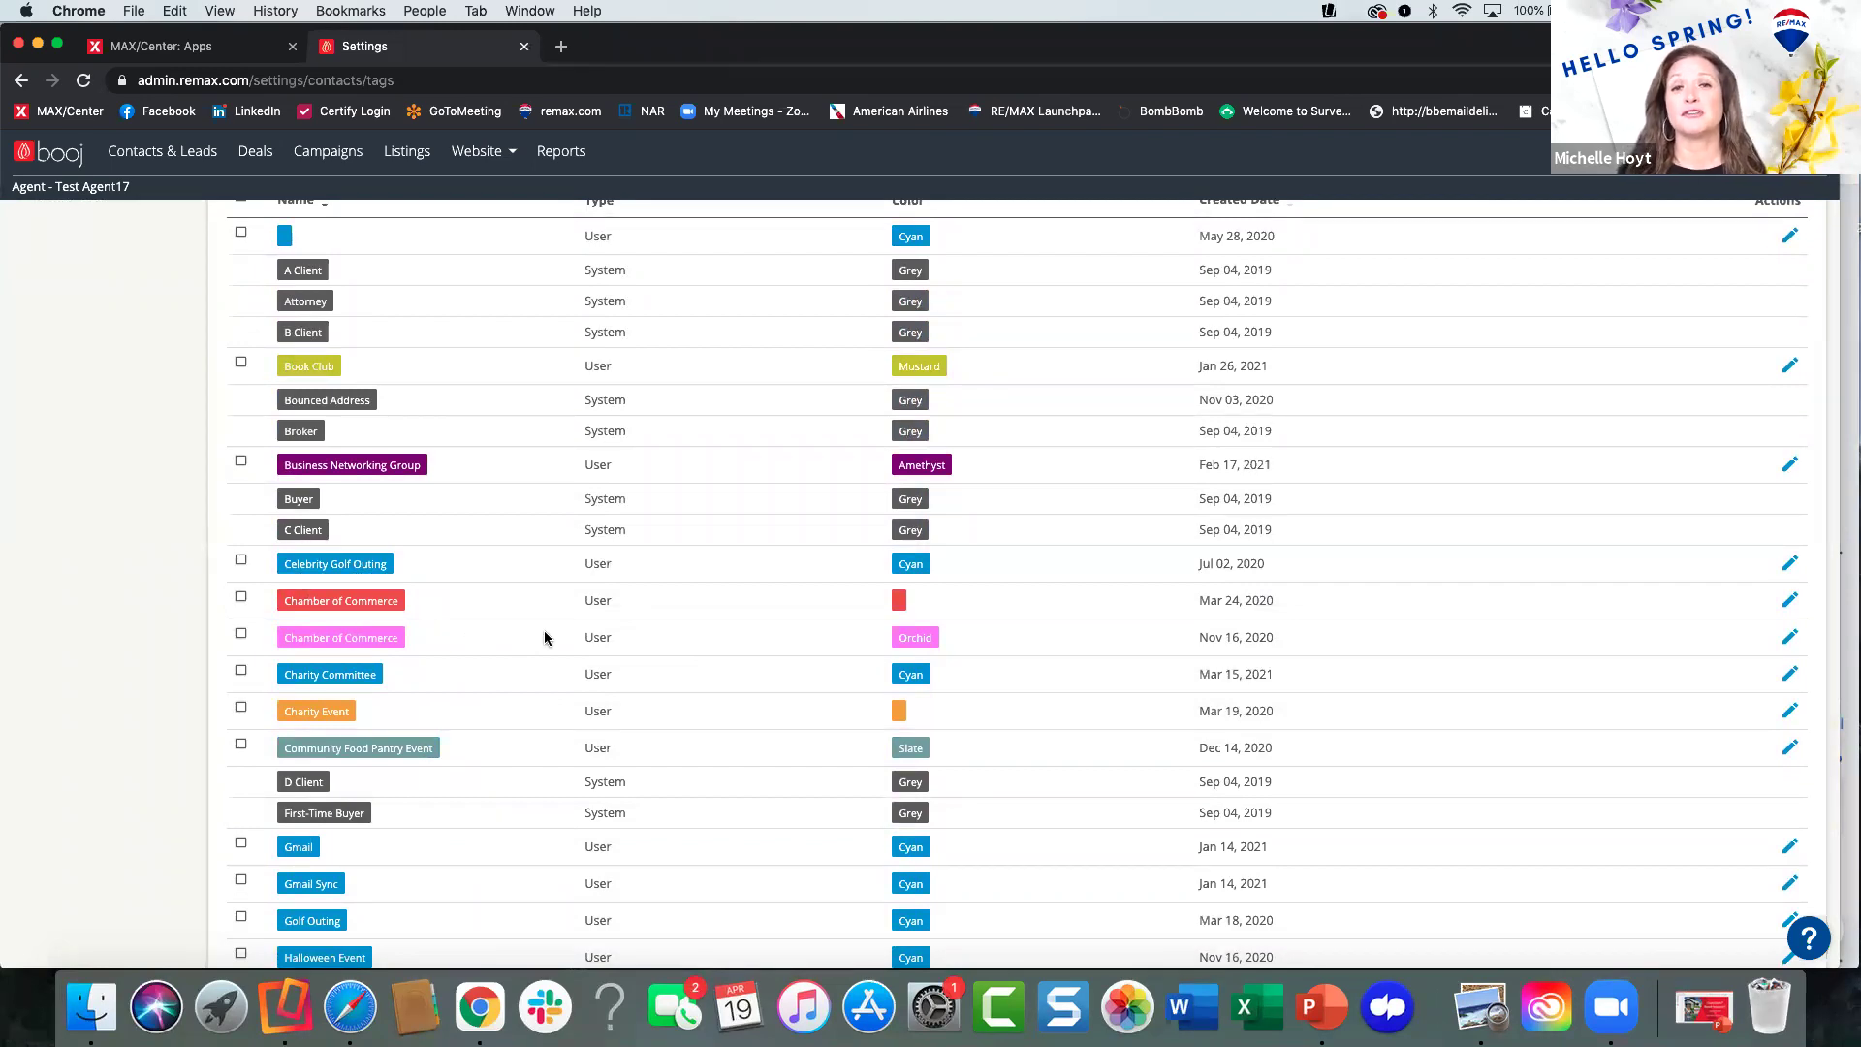
pyautogui.scroll(1, 545, 637)
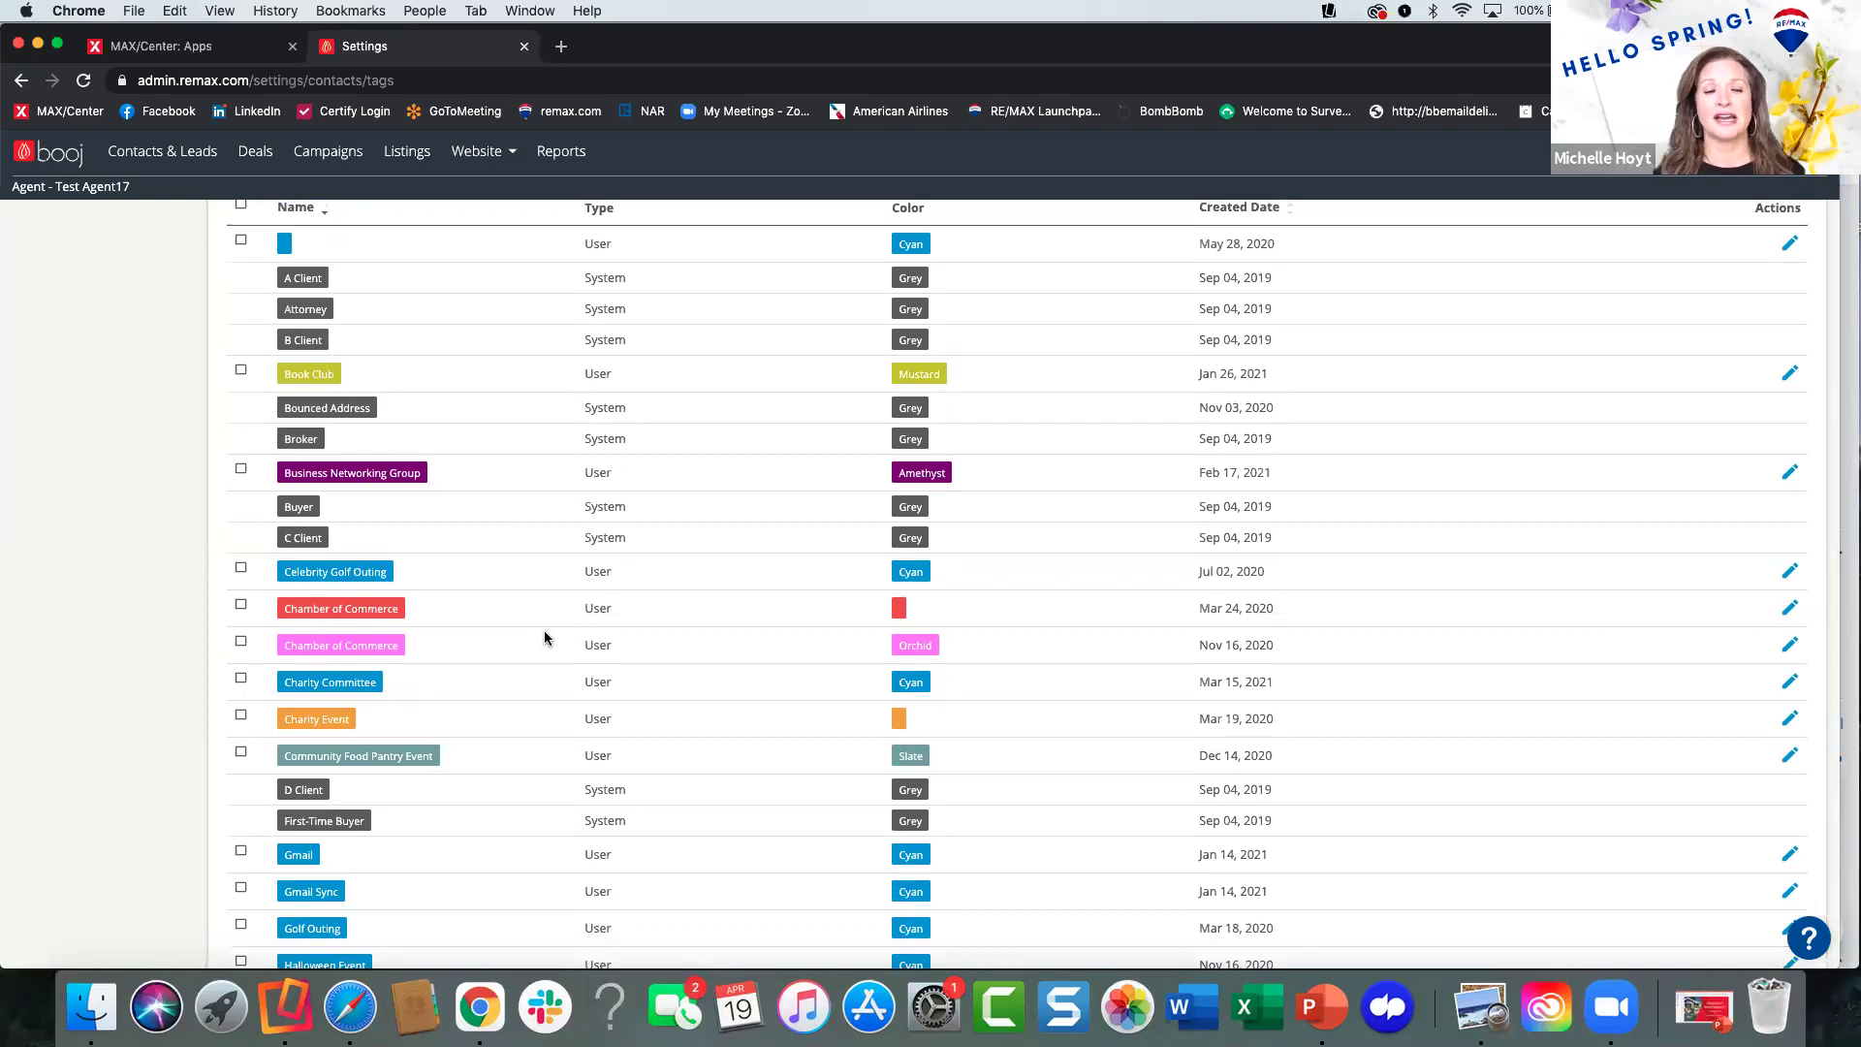
pyautogui.scroll(-5, 545, 636)
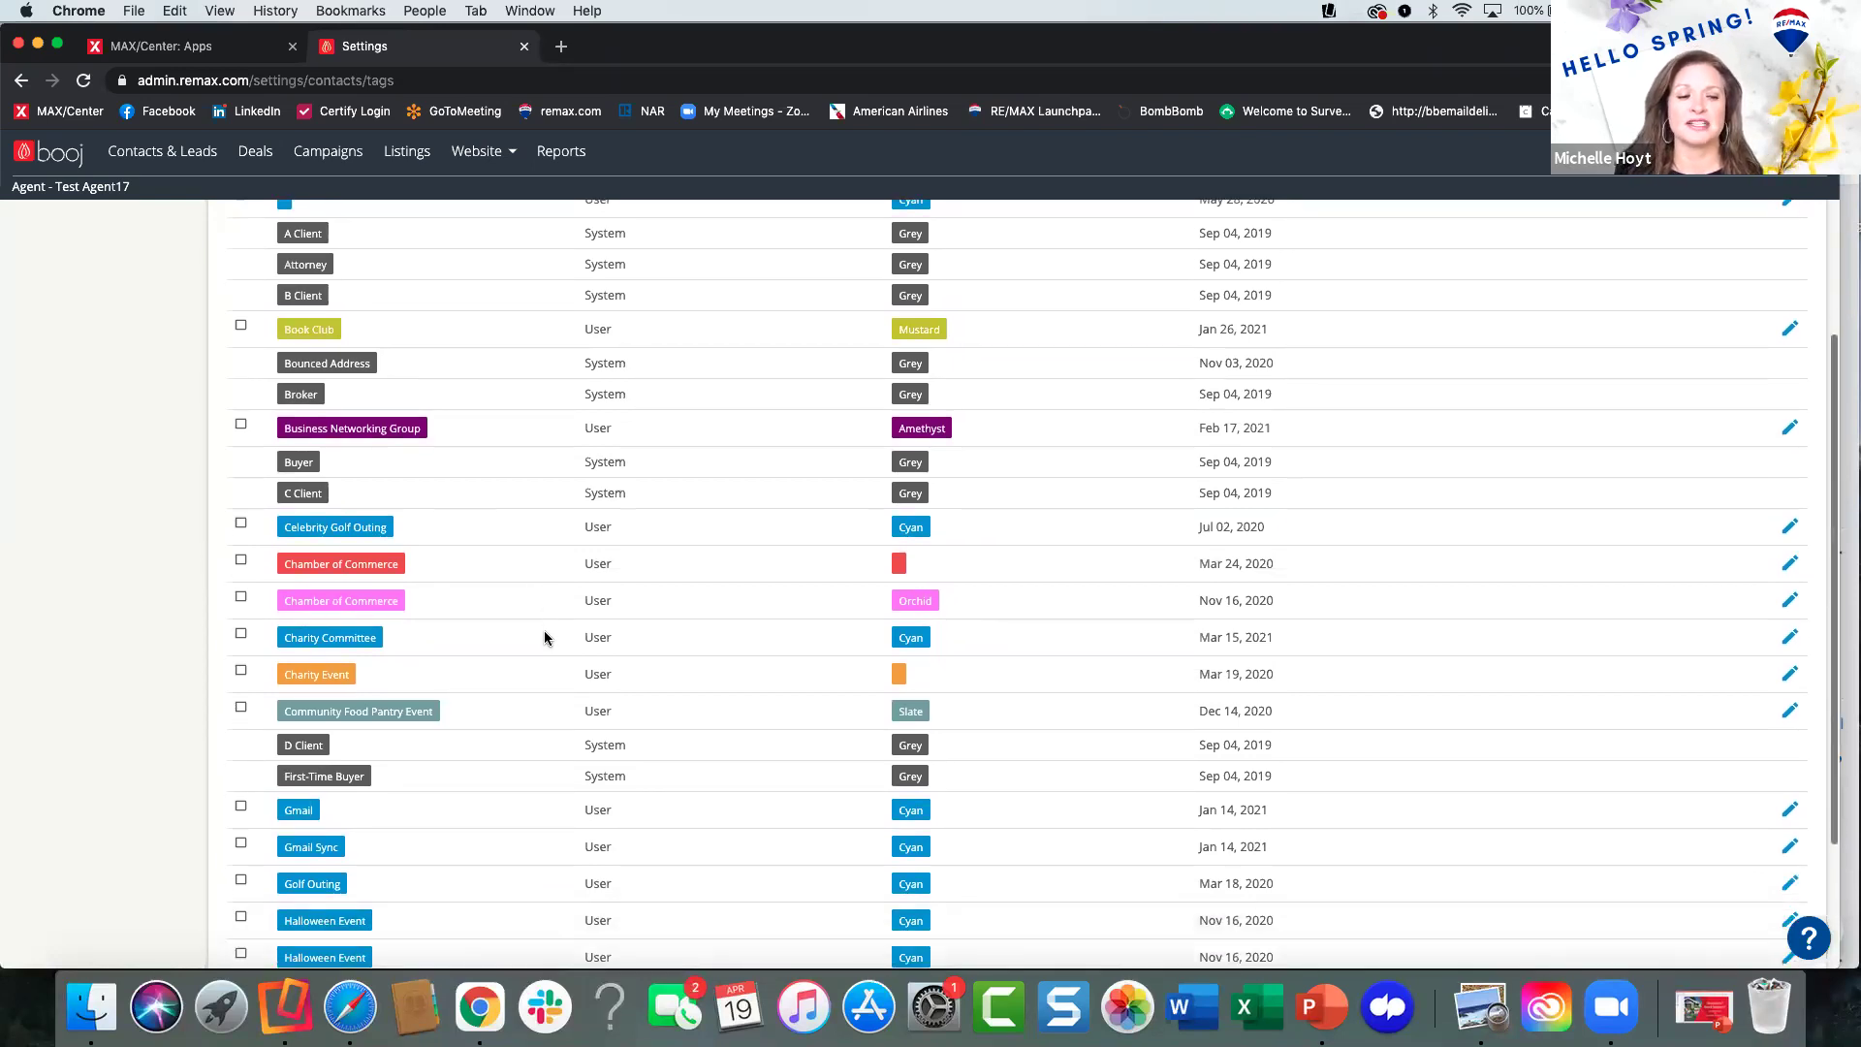
pyautogui.scroll(-1, 543, 636)
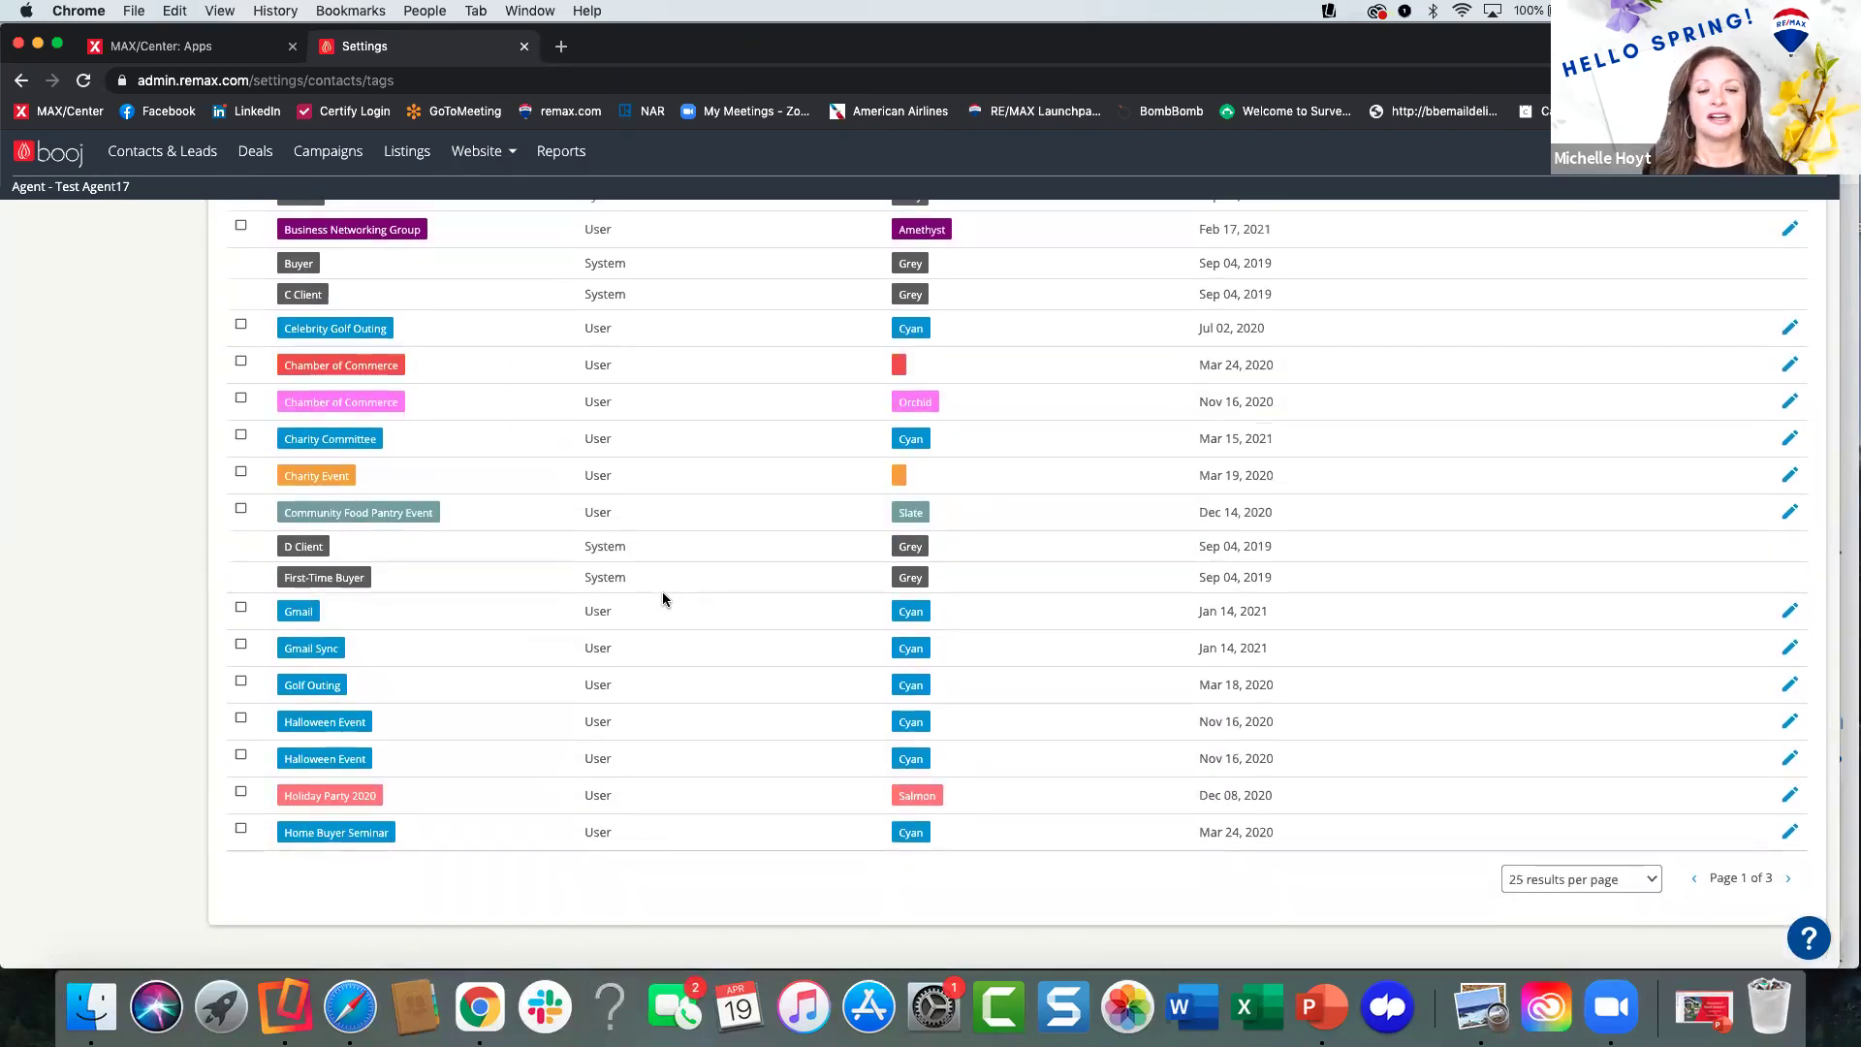
# Start a new contact tag and name it Tuesday Breakfast Group.
pyautogui.scroll(10, 707, 550)
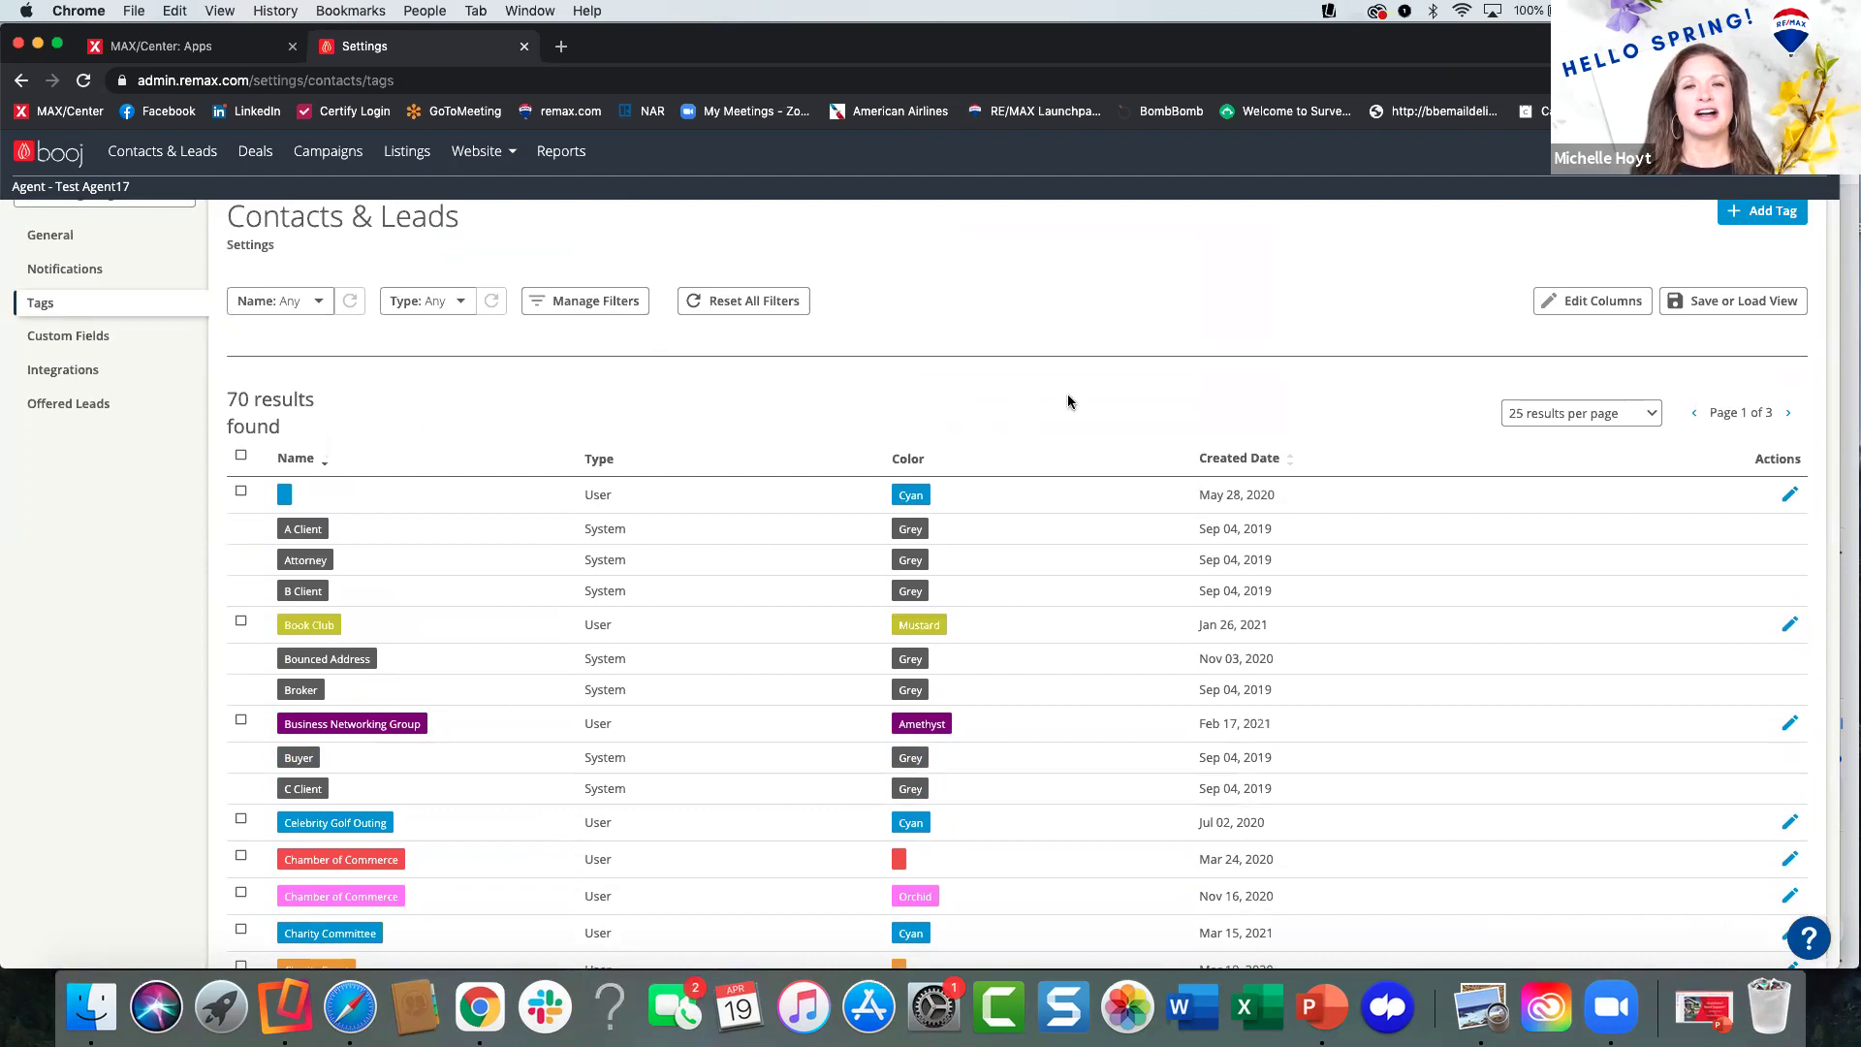
pyautogui.scroll(1, 1664, 306)
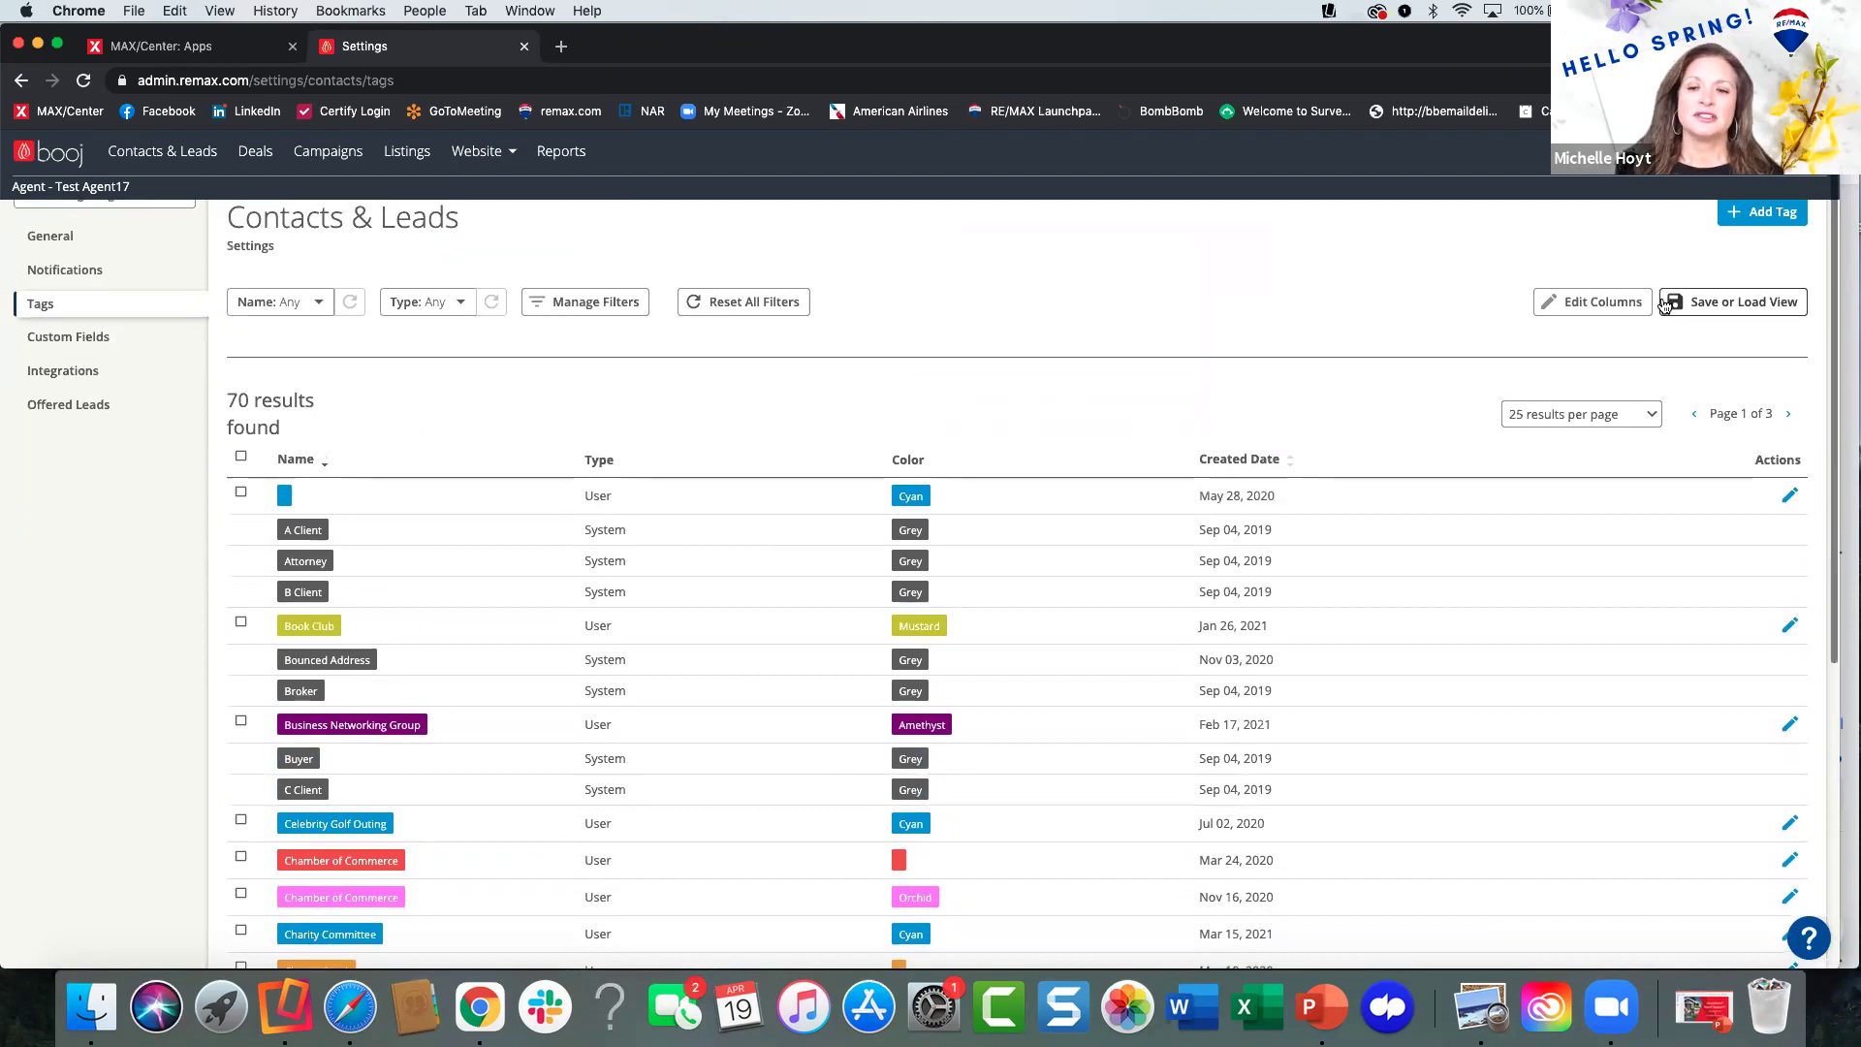
pyautogui.scroll(1, 1664, 306)
pyautogui.click(1762, 248)
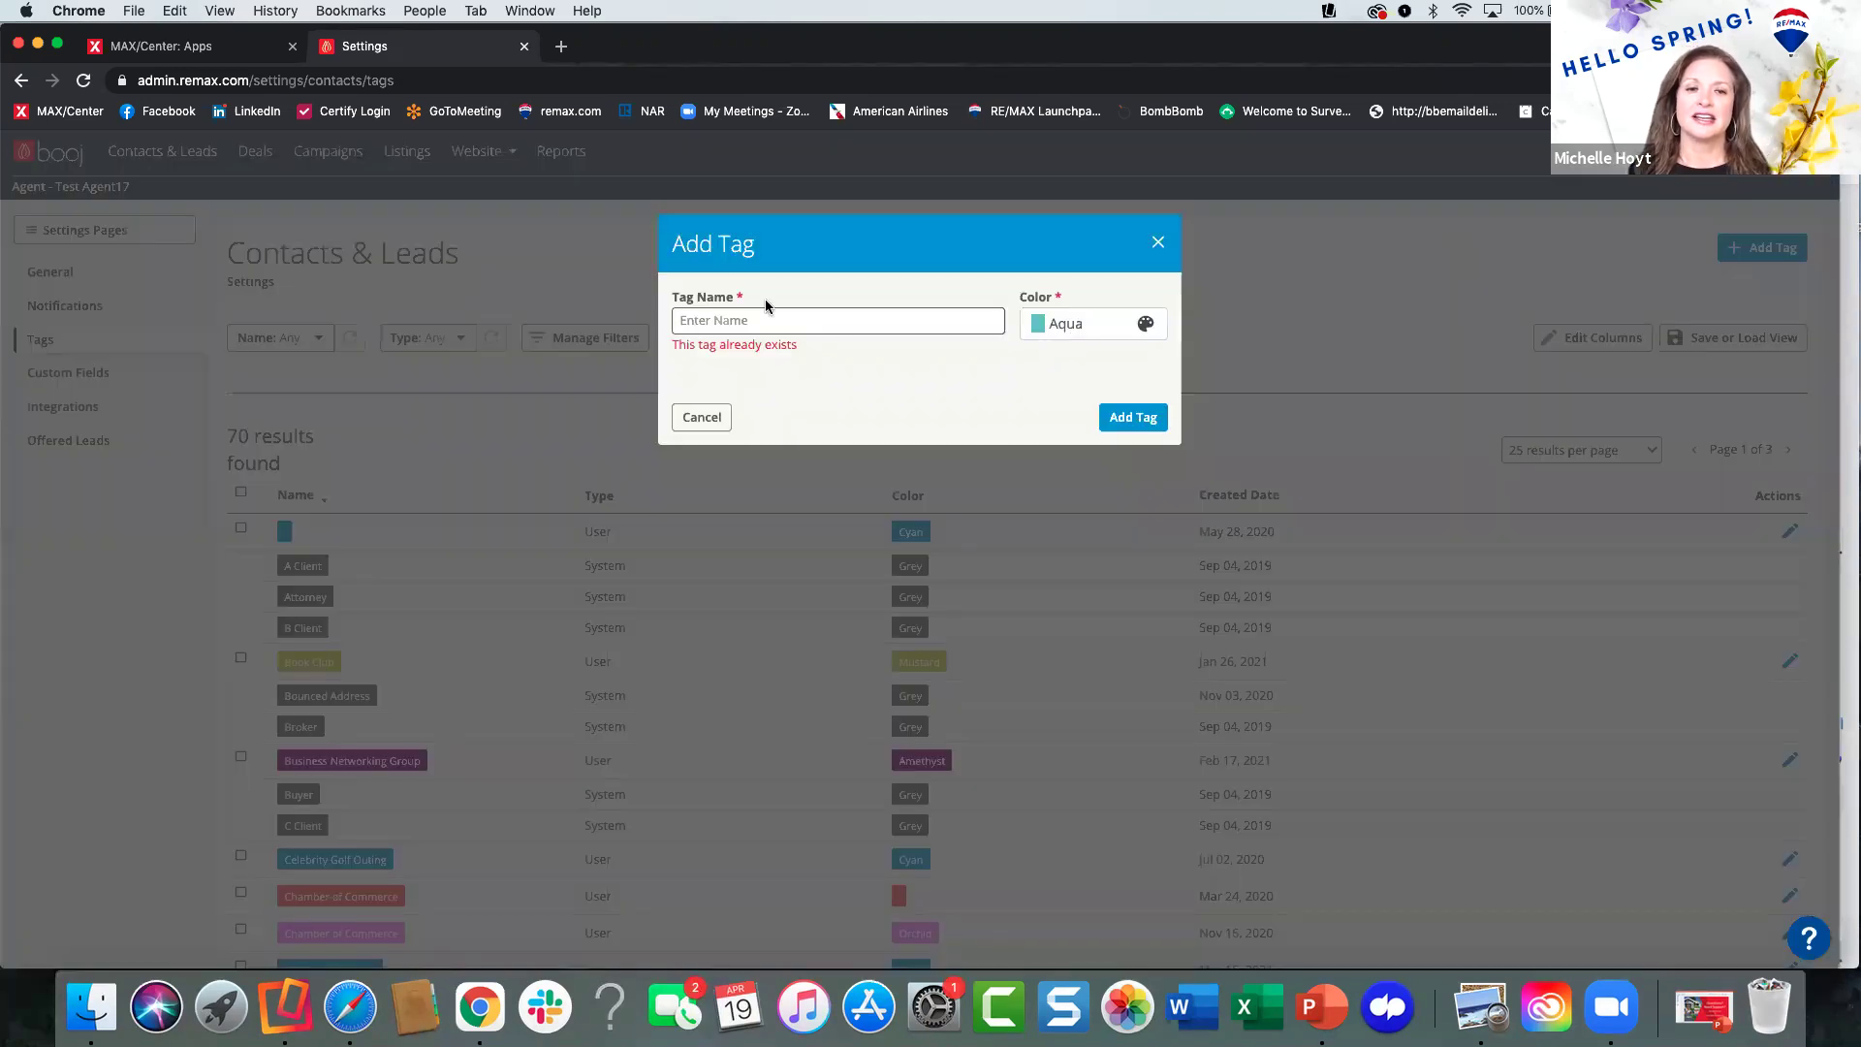
pyautogui.write('Test')
pyautogui.press('BackSpace')
pyautogui.press('BackSpace')
pyautogui.press('BackSpace')
pyautogui.press('BackSpace')
pyautogui.write('Tues')
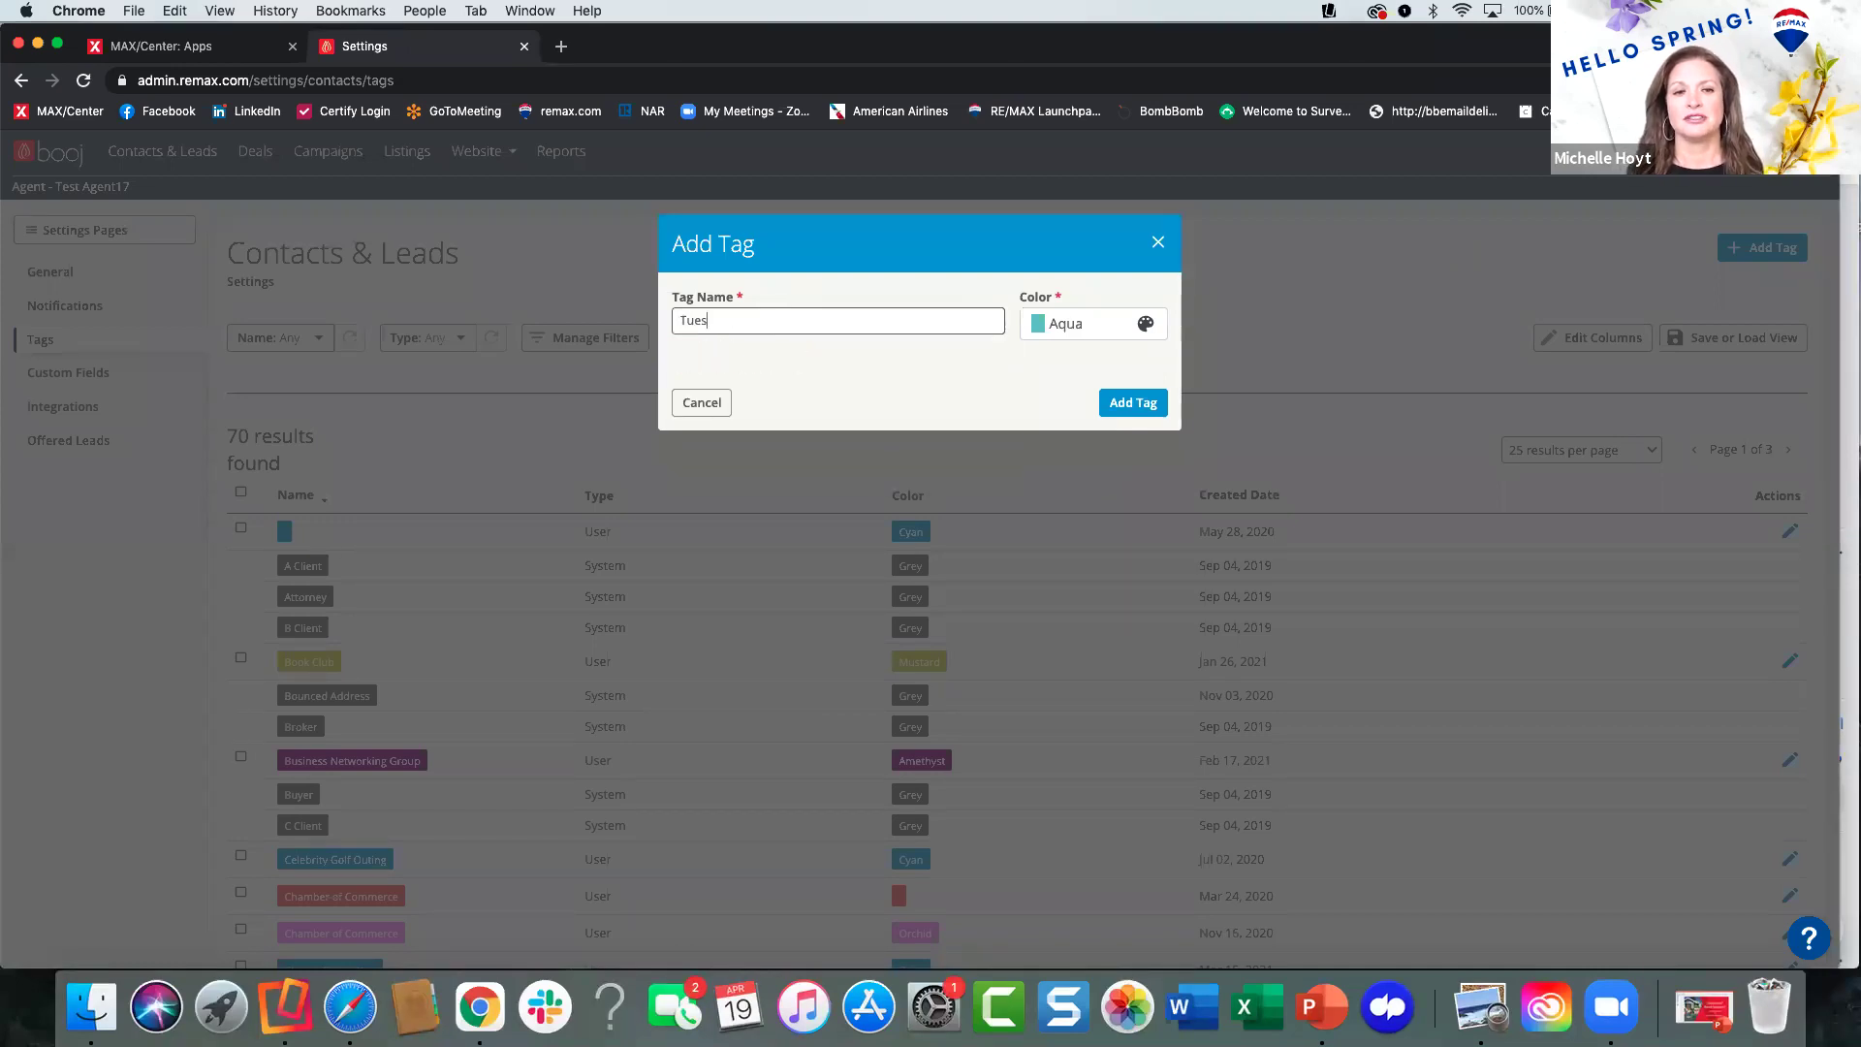
pyautogui.write('day Break')
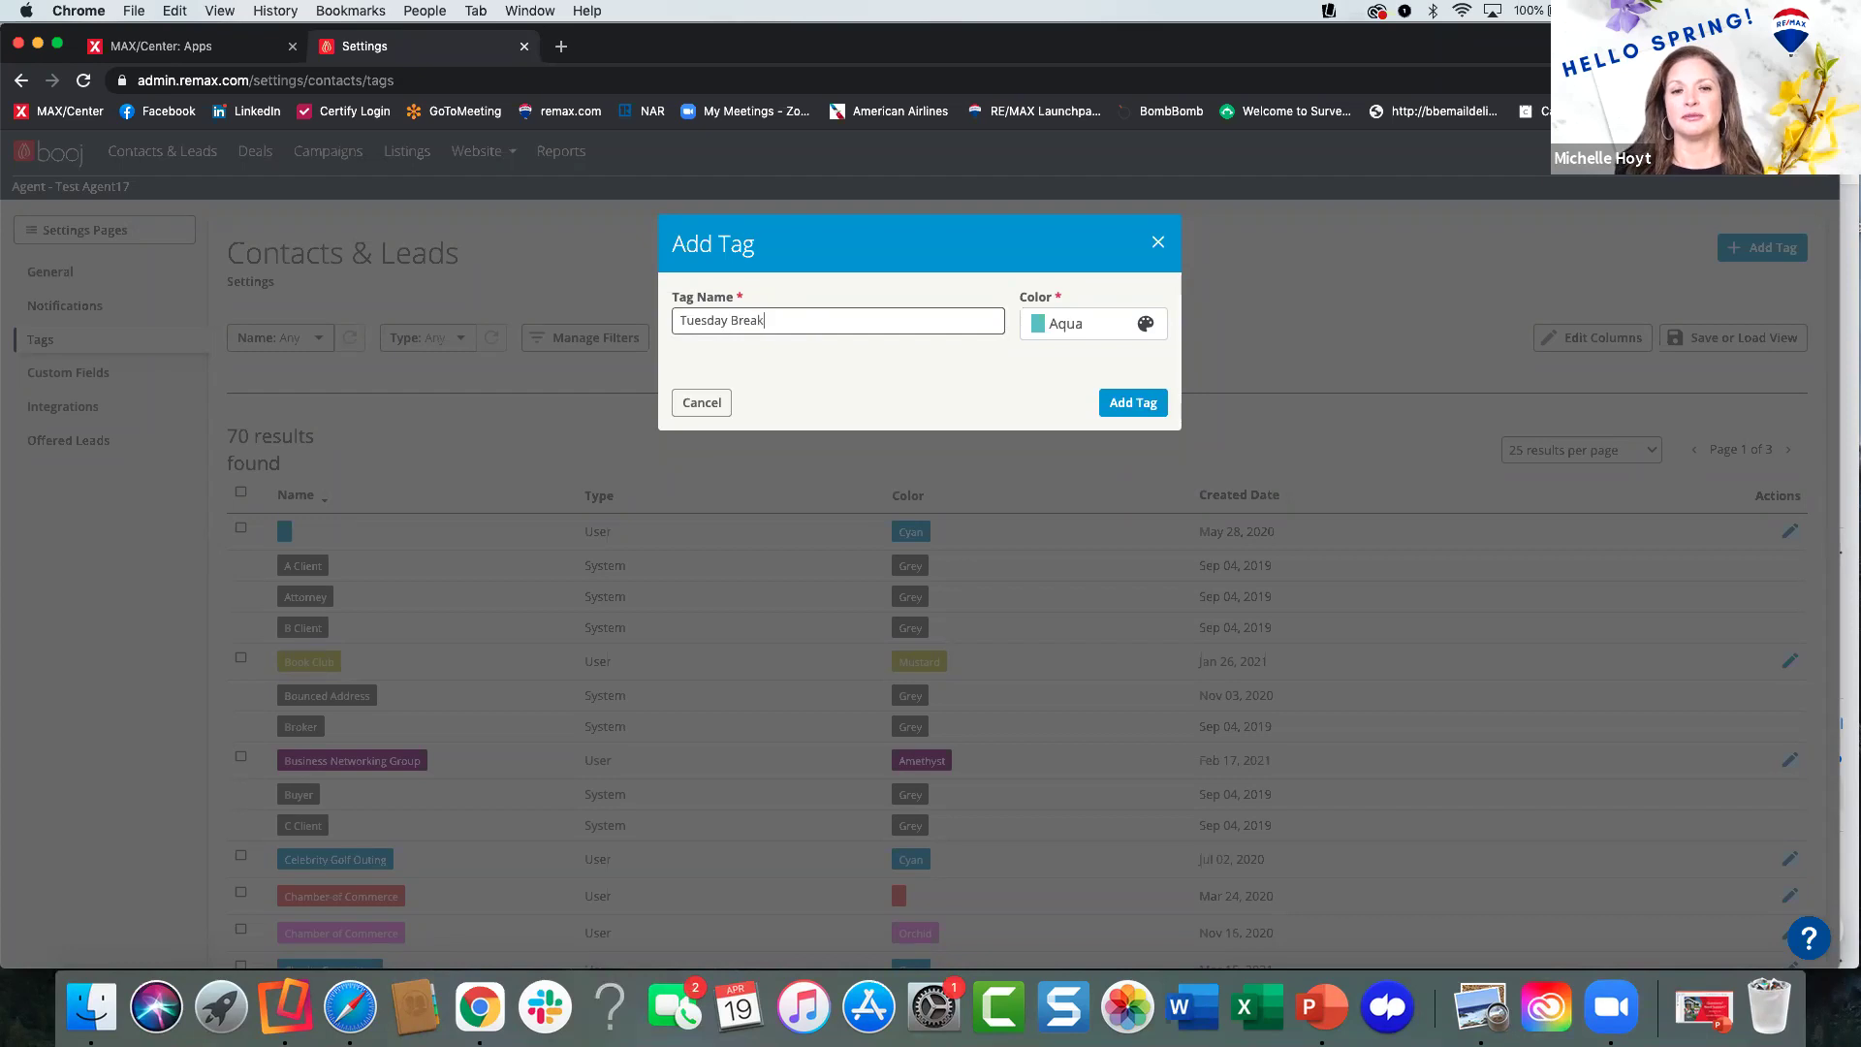
pyautogui.write('fast Group')
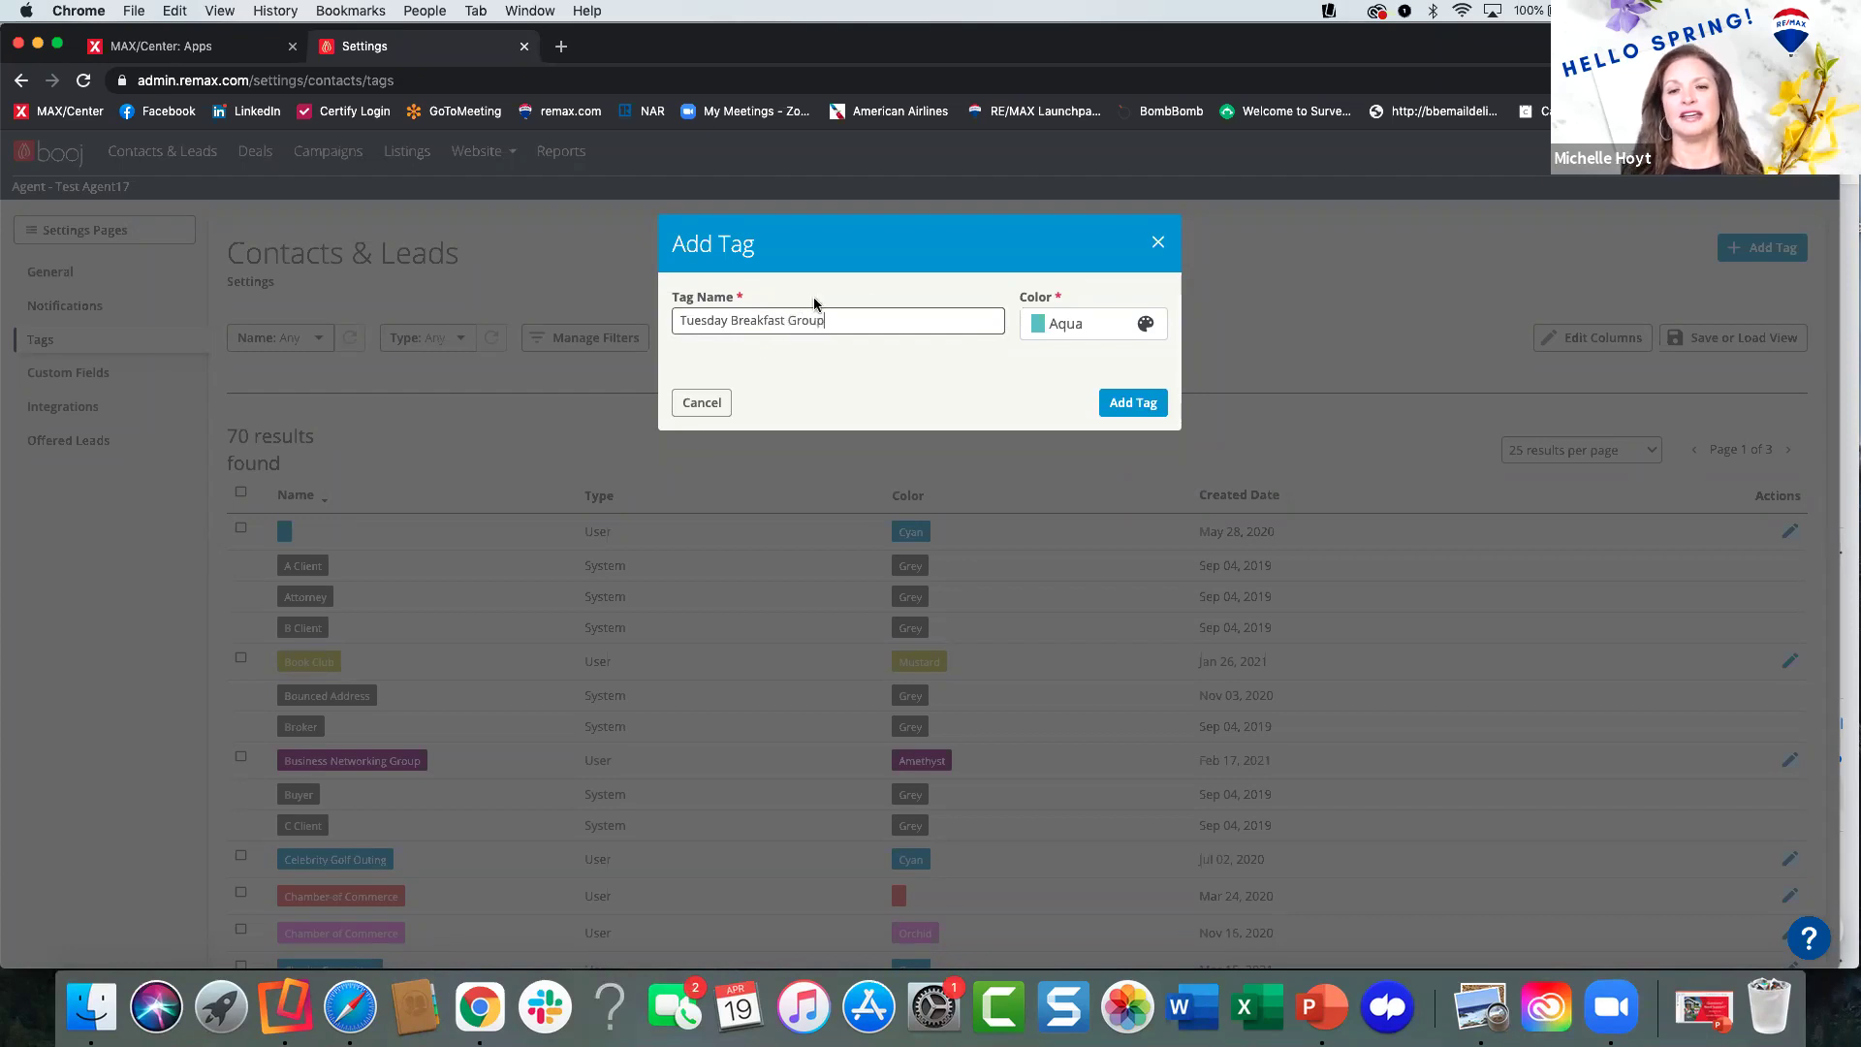
# Set the new tag's color to Violet and add the tag.
pyautogui.click(1069, 331)
pyautogui.click(1069, 333)
pyautogui.scroll(-5, 1104, 487)
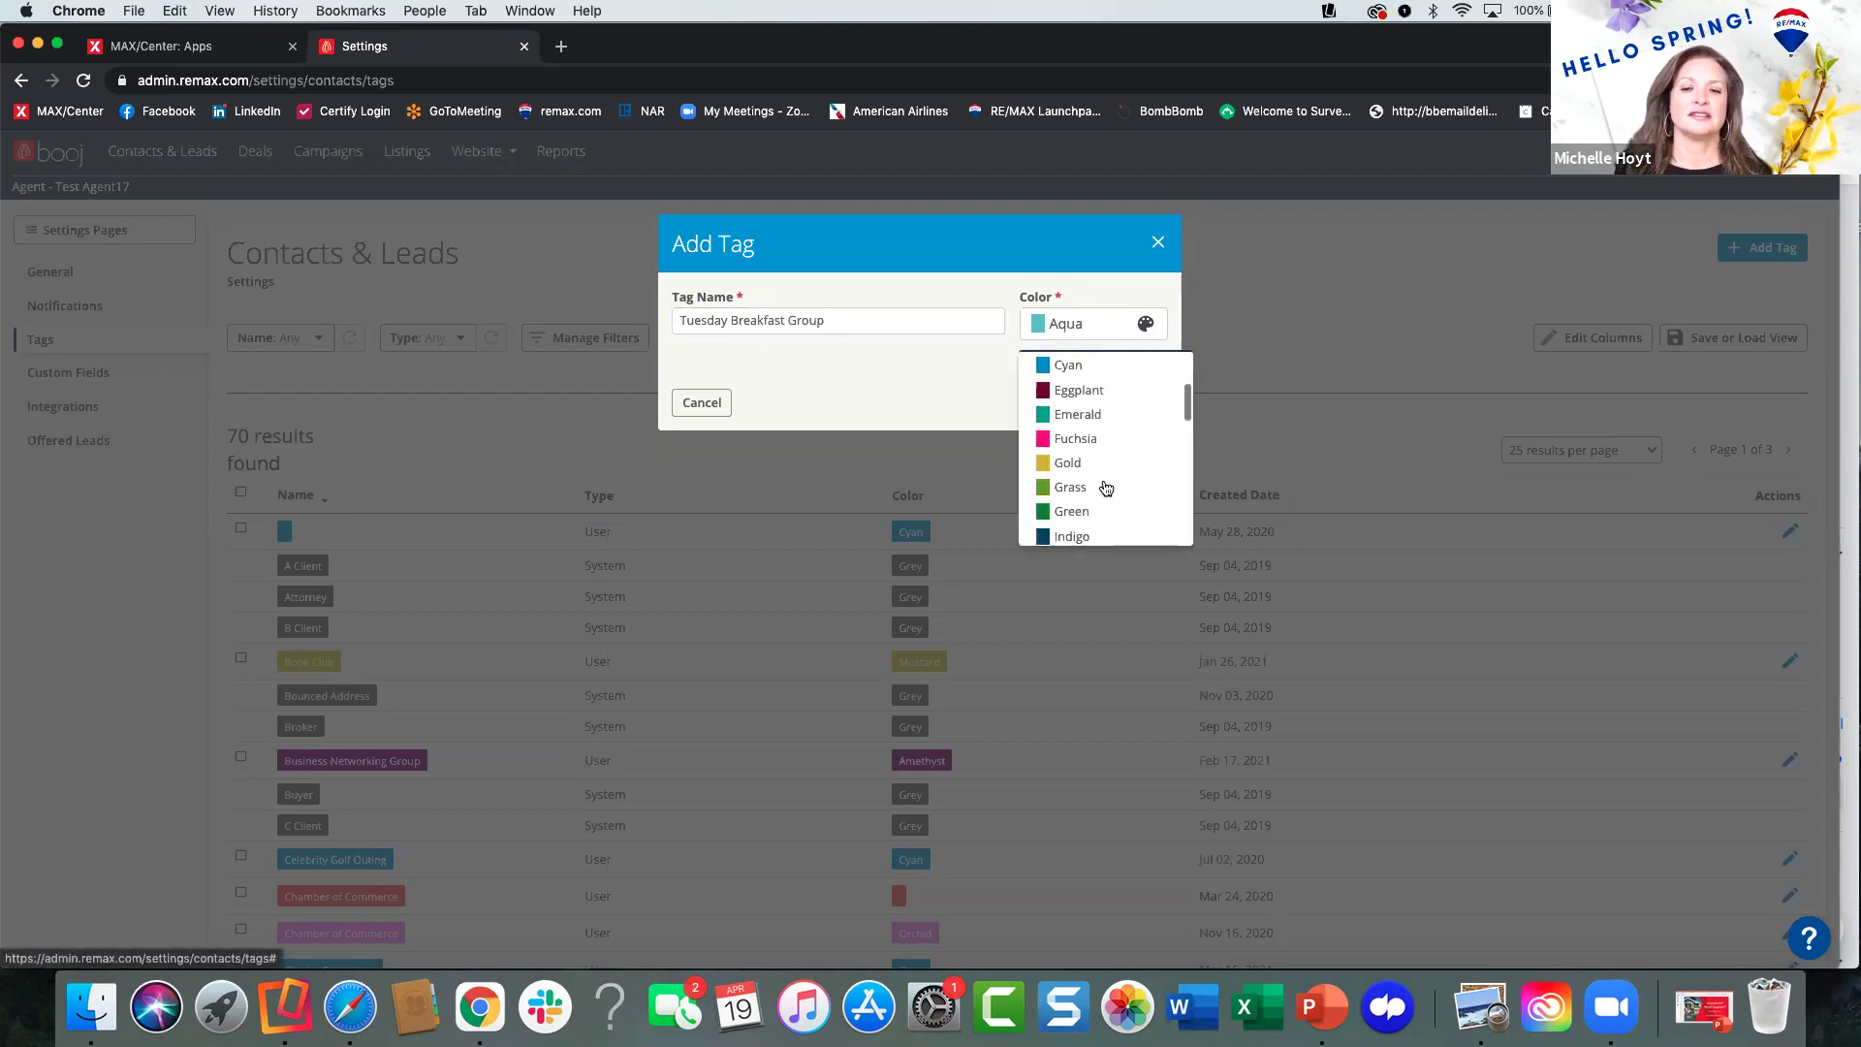
pyautogui.scroll(-2, 1108, 479)
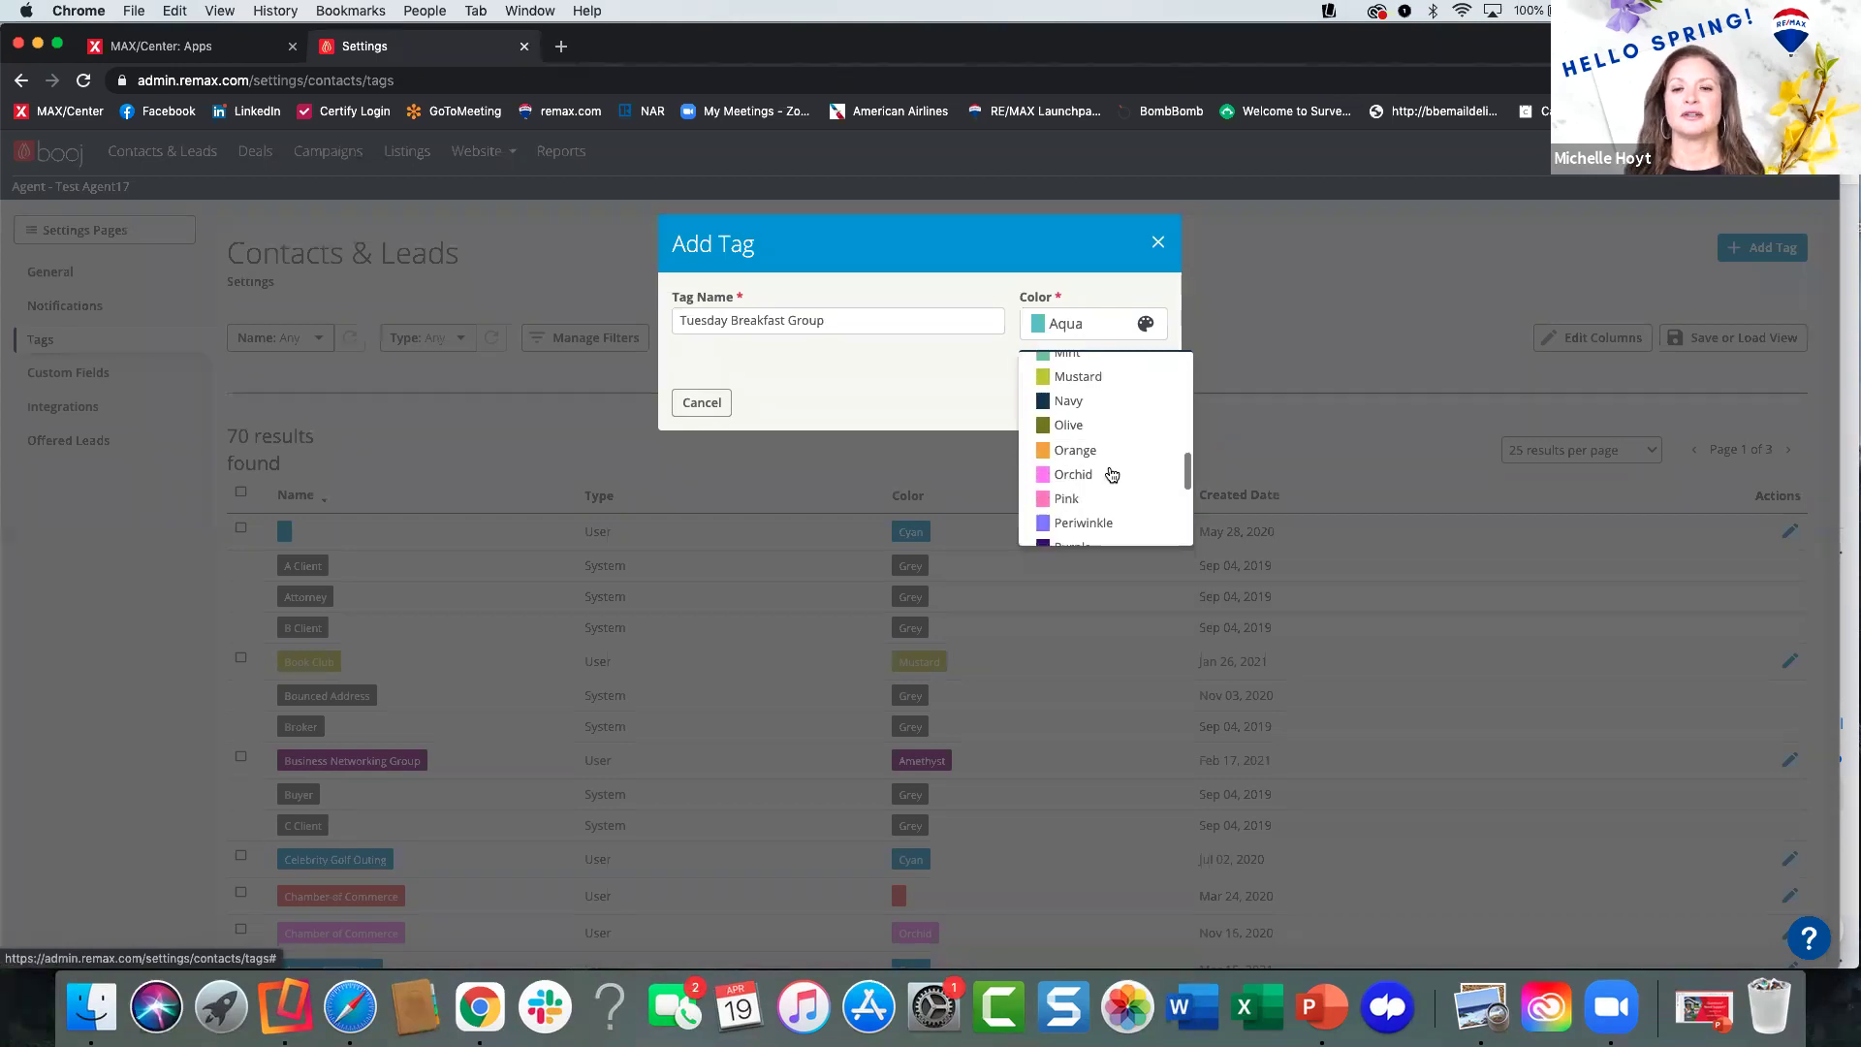
pyautogui.scroll(-3, 1111, 474)
pyautogui.scroll(-3, 1112, 474)
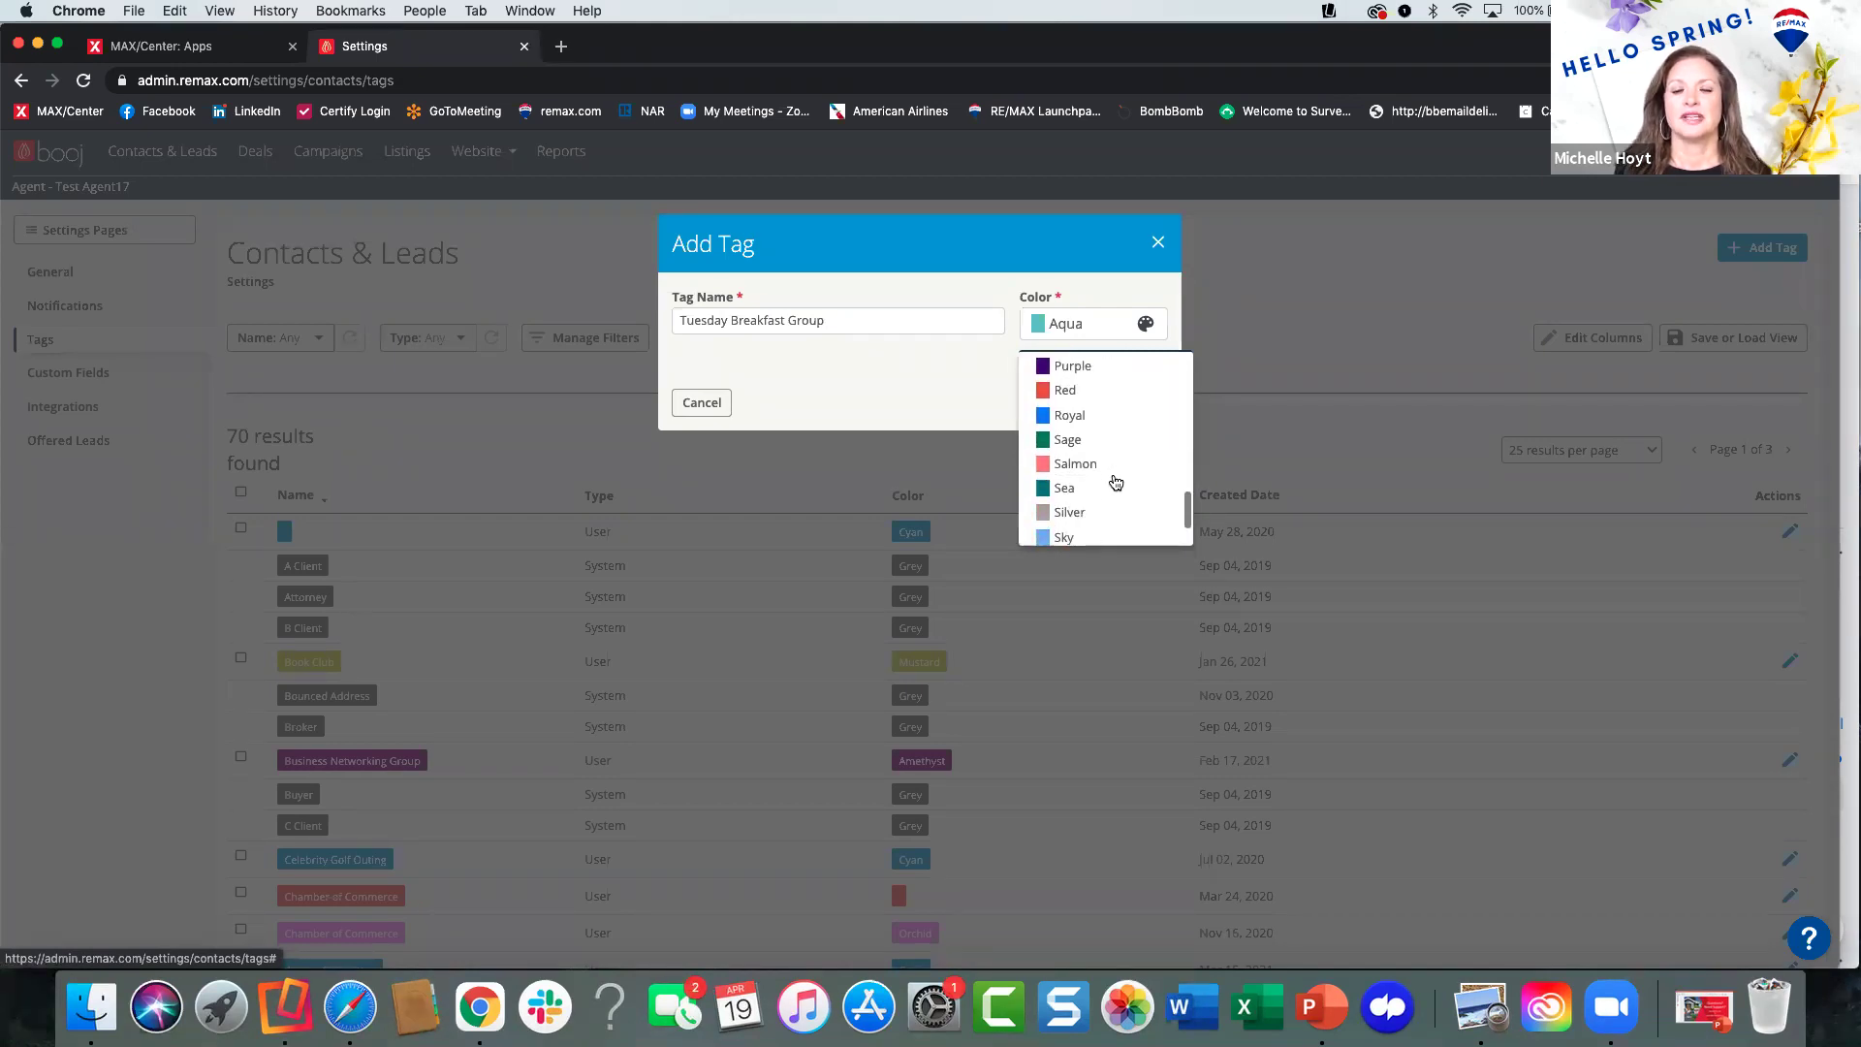
pyautogui.scroll(-3, 1112, 461)
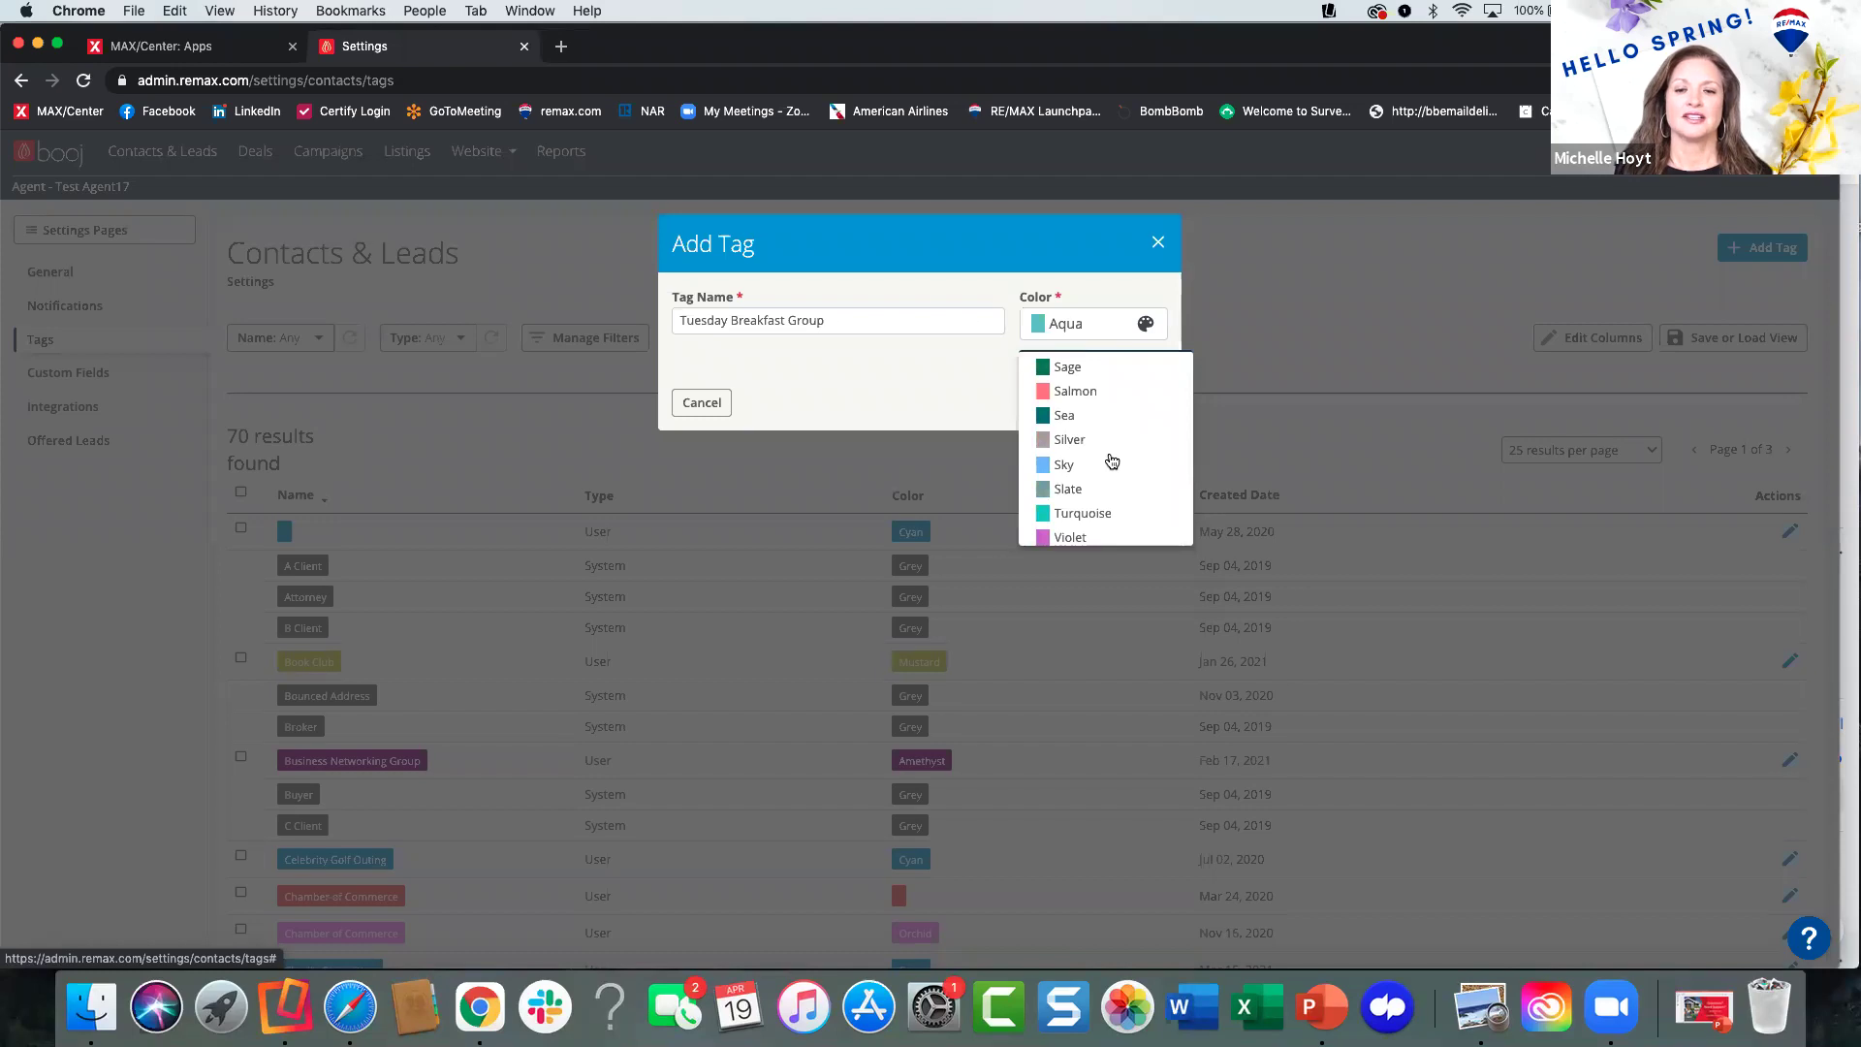
pyautogui.scroll(-1, 1104, 457)
pyautogui.click(1100, 538)
pyautogui.click(1125, 402)
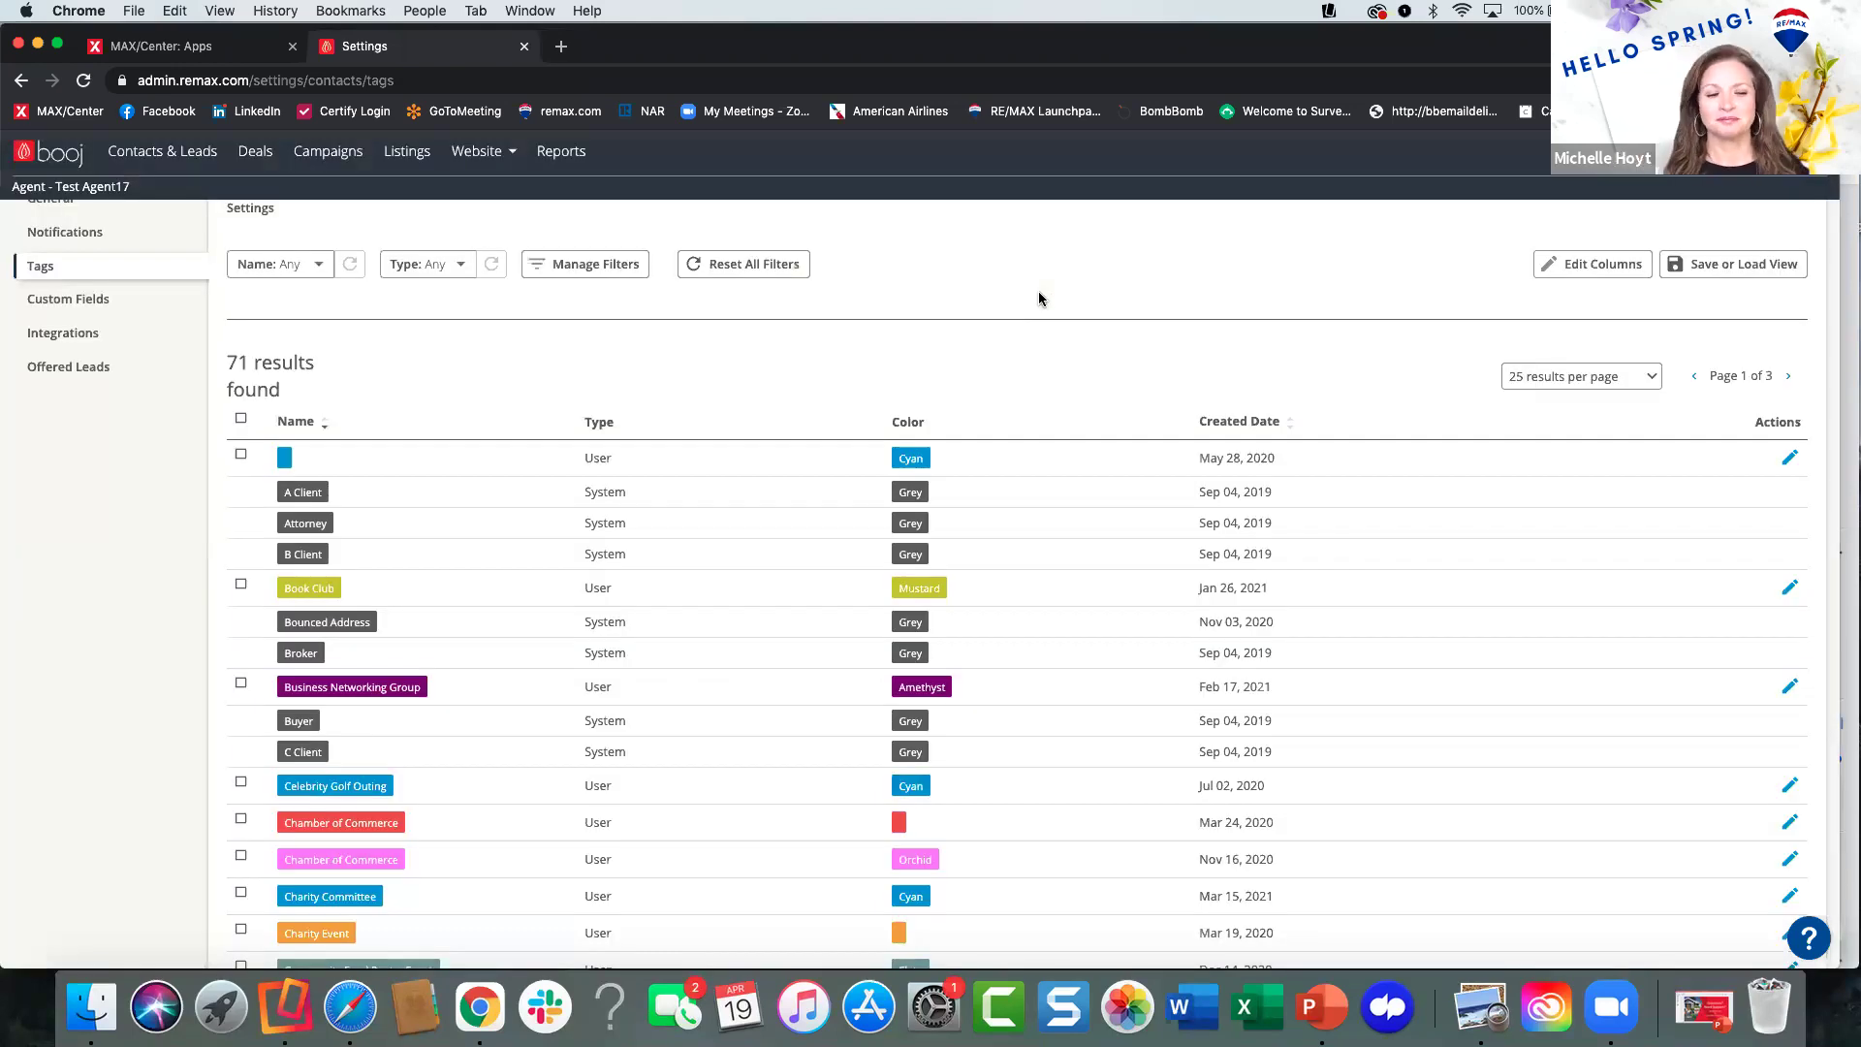
# Browse the tag list through to page 3 and check the entry for the Tuesday Breakfast Group tag.
pyautogui.scroll(-5, 461, 519)
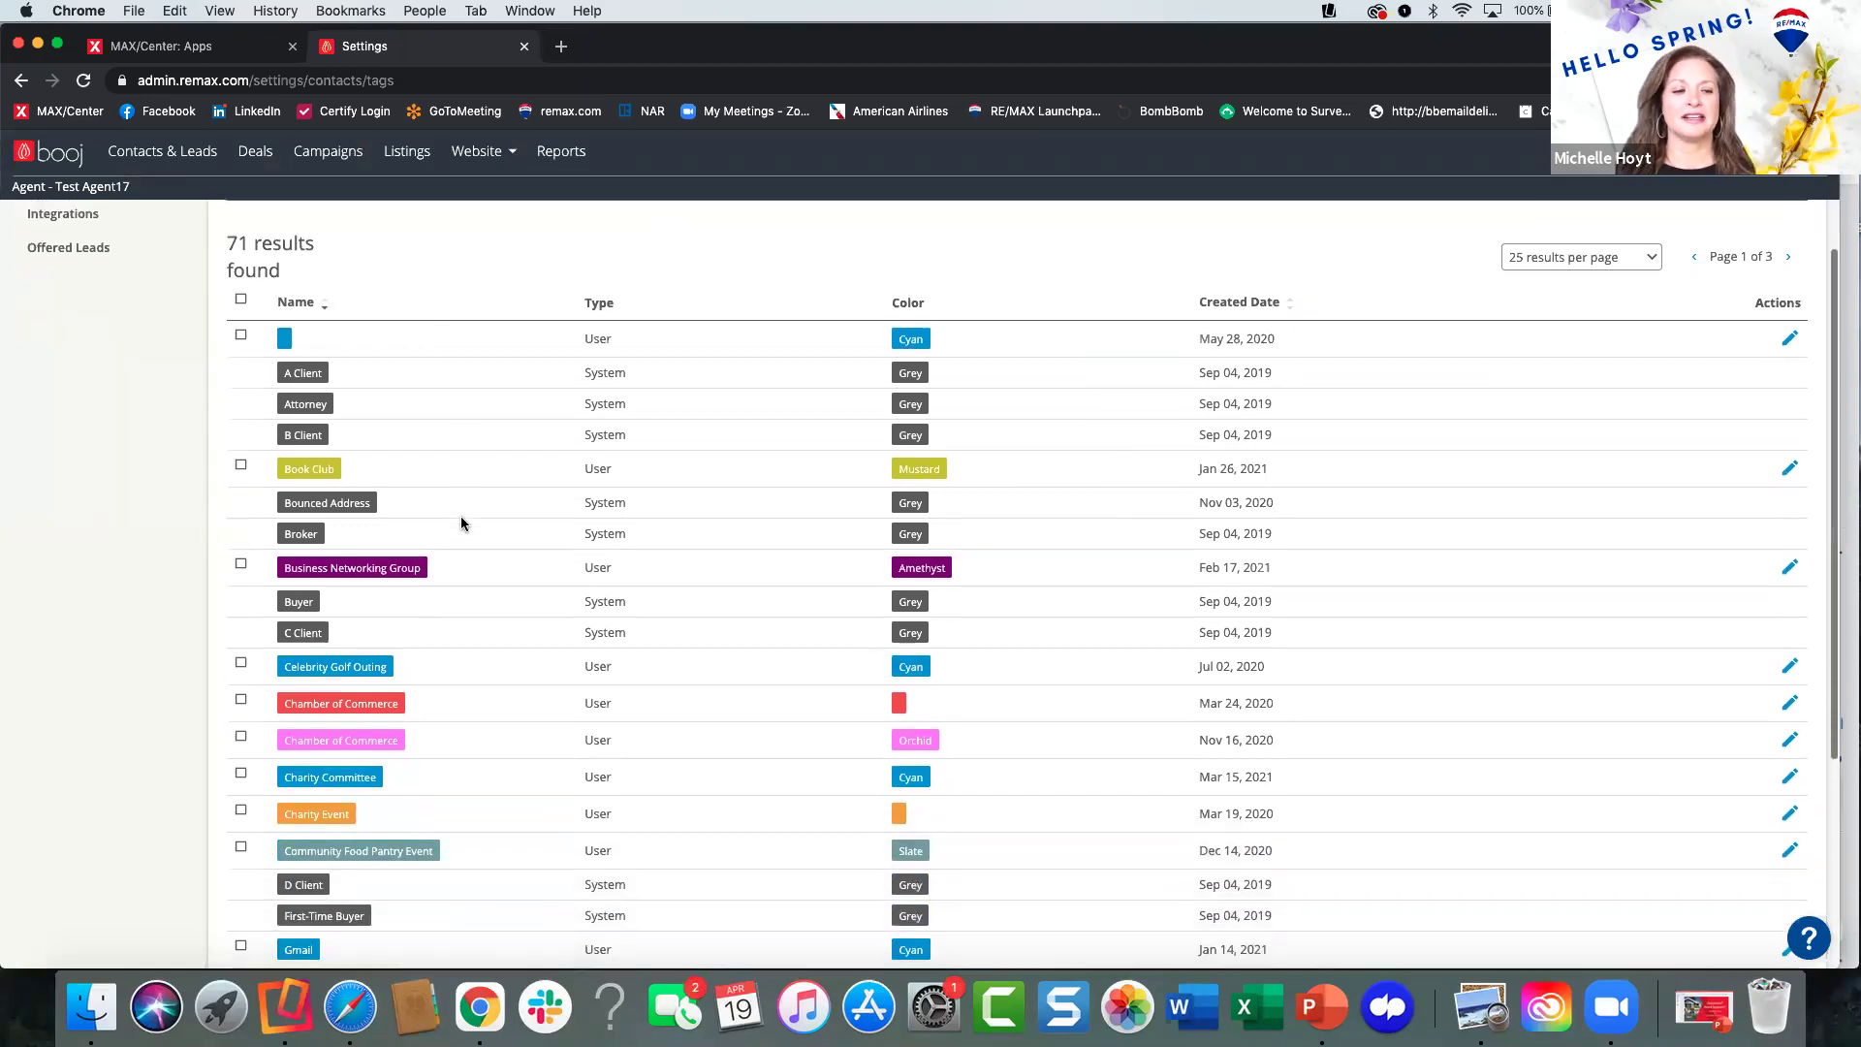
pyautogui.scroll(-5, 462, 523)
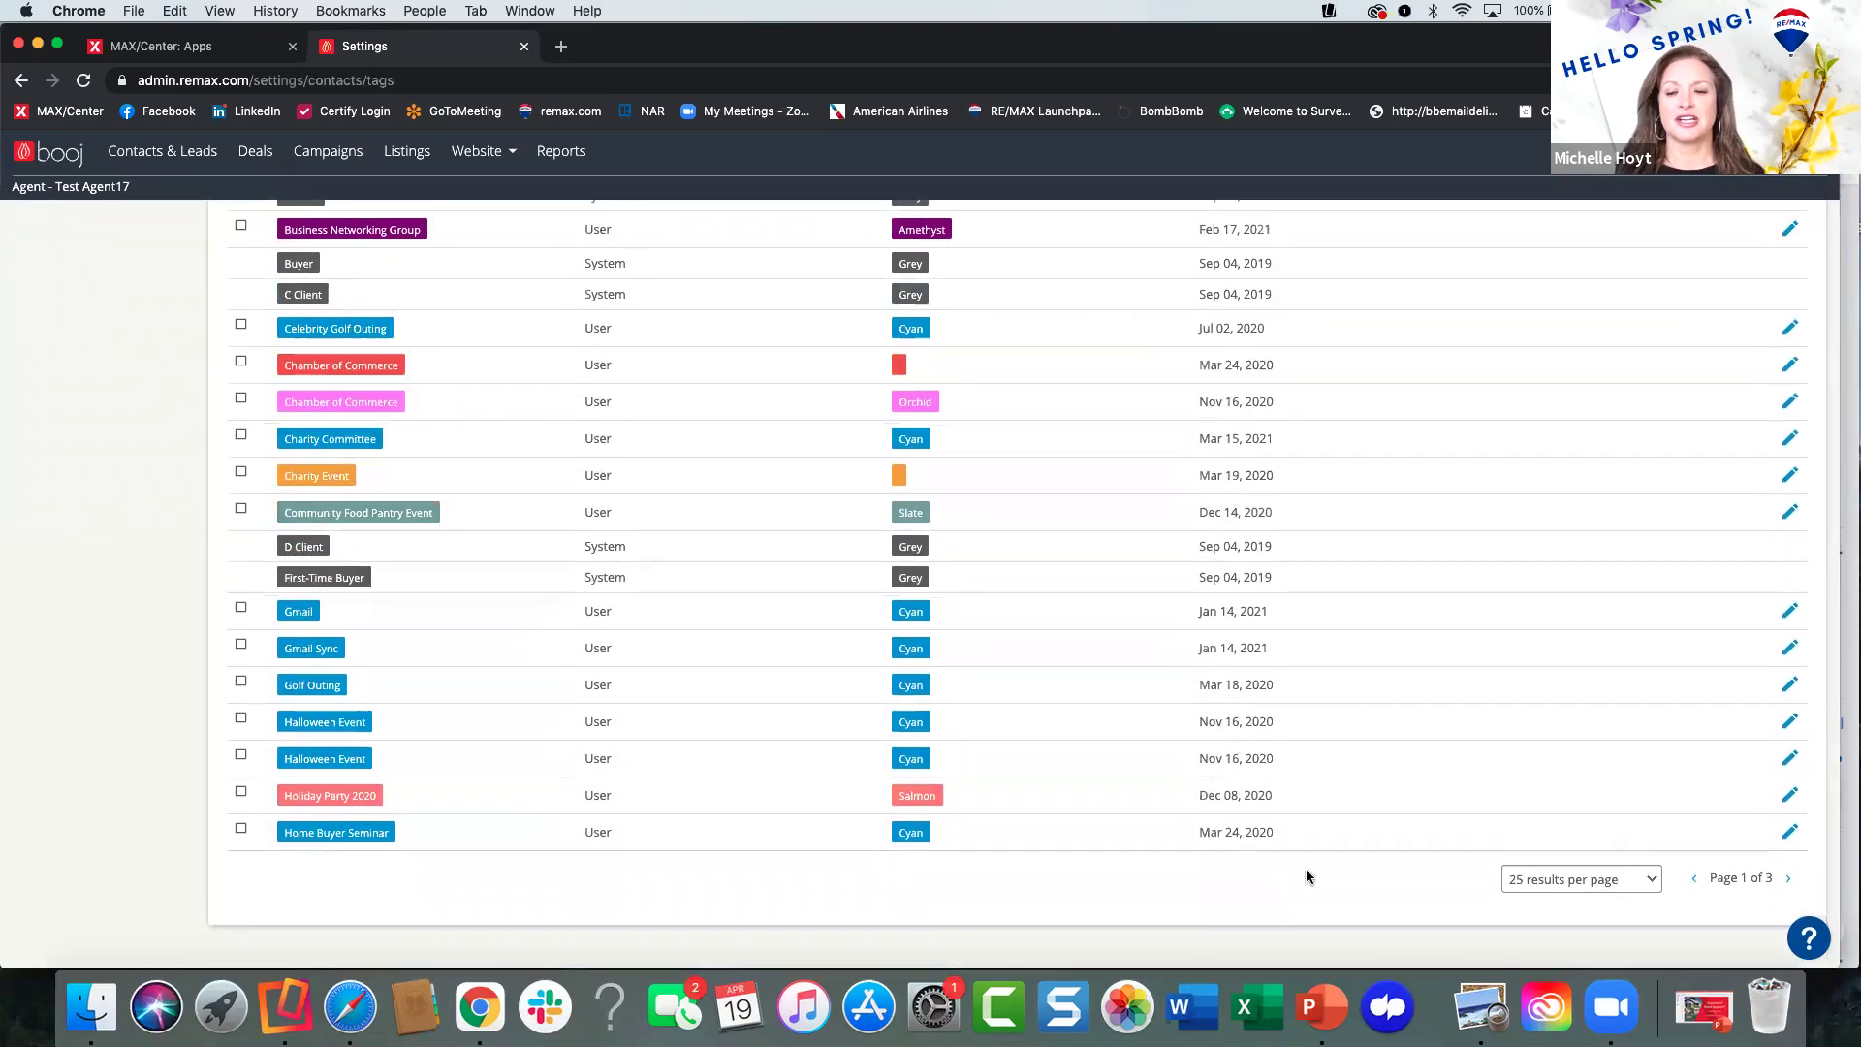
pyautogui.click(1788, 879)
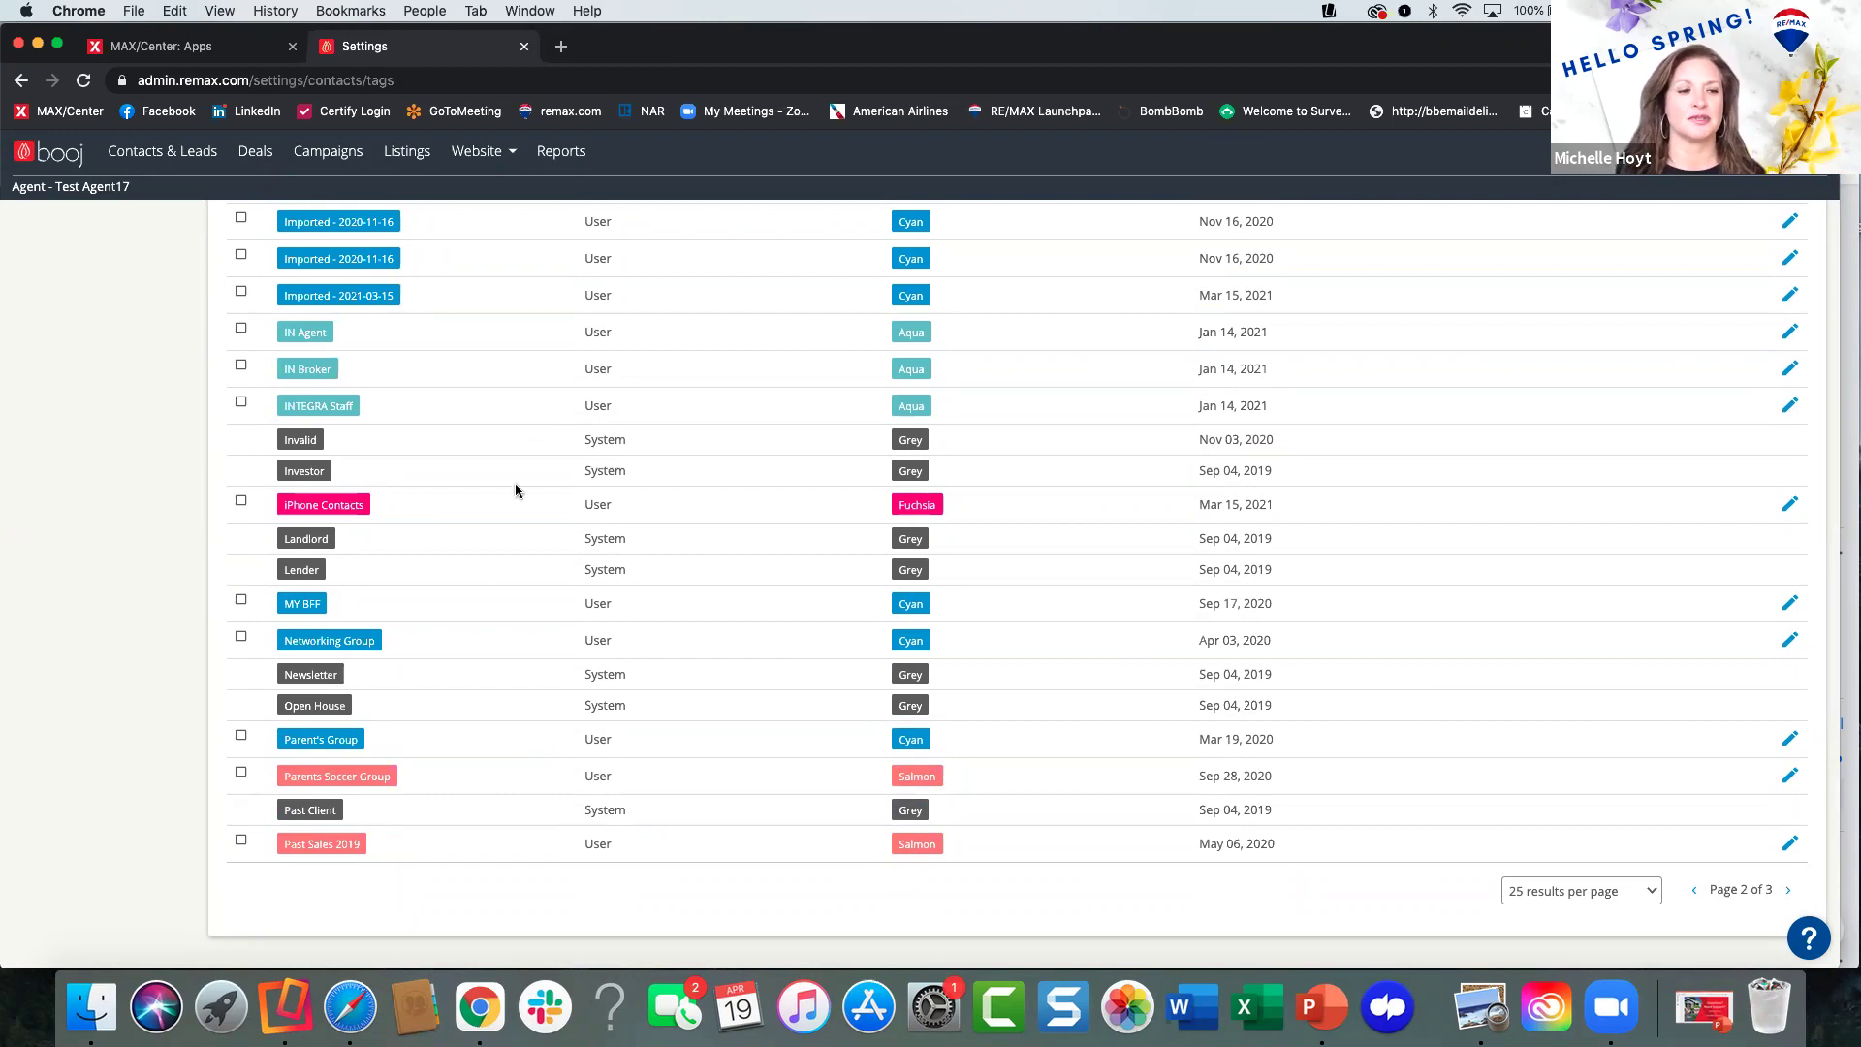
pyautogui.scroll(4, 515, 487)
pyautogui.scroll(-4, 515, 489)
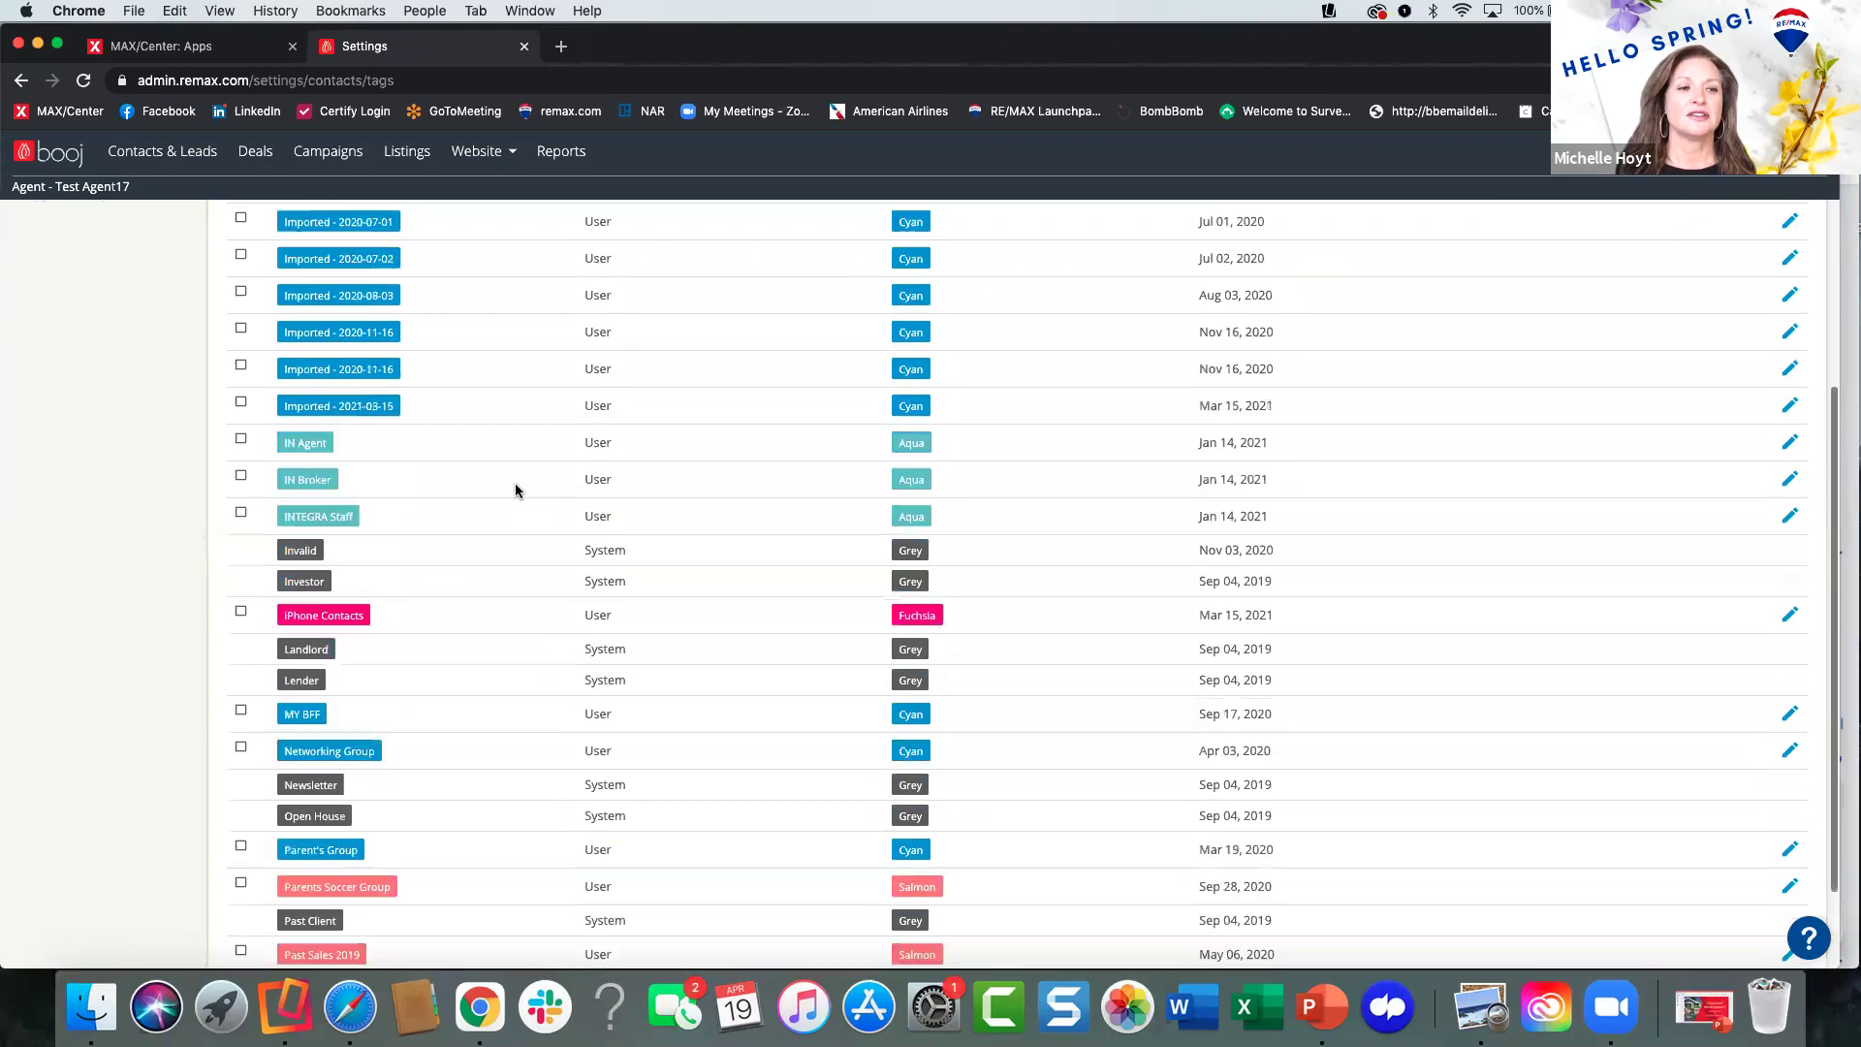
pyautogui.click(1788, 878)
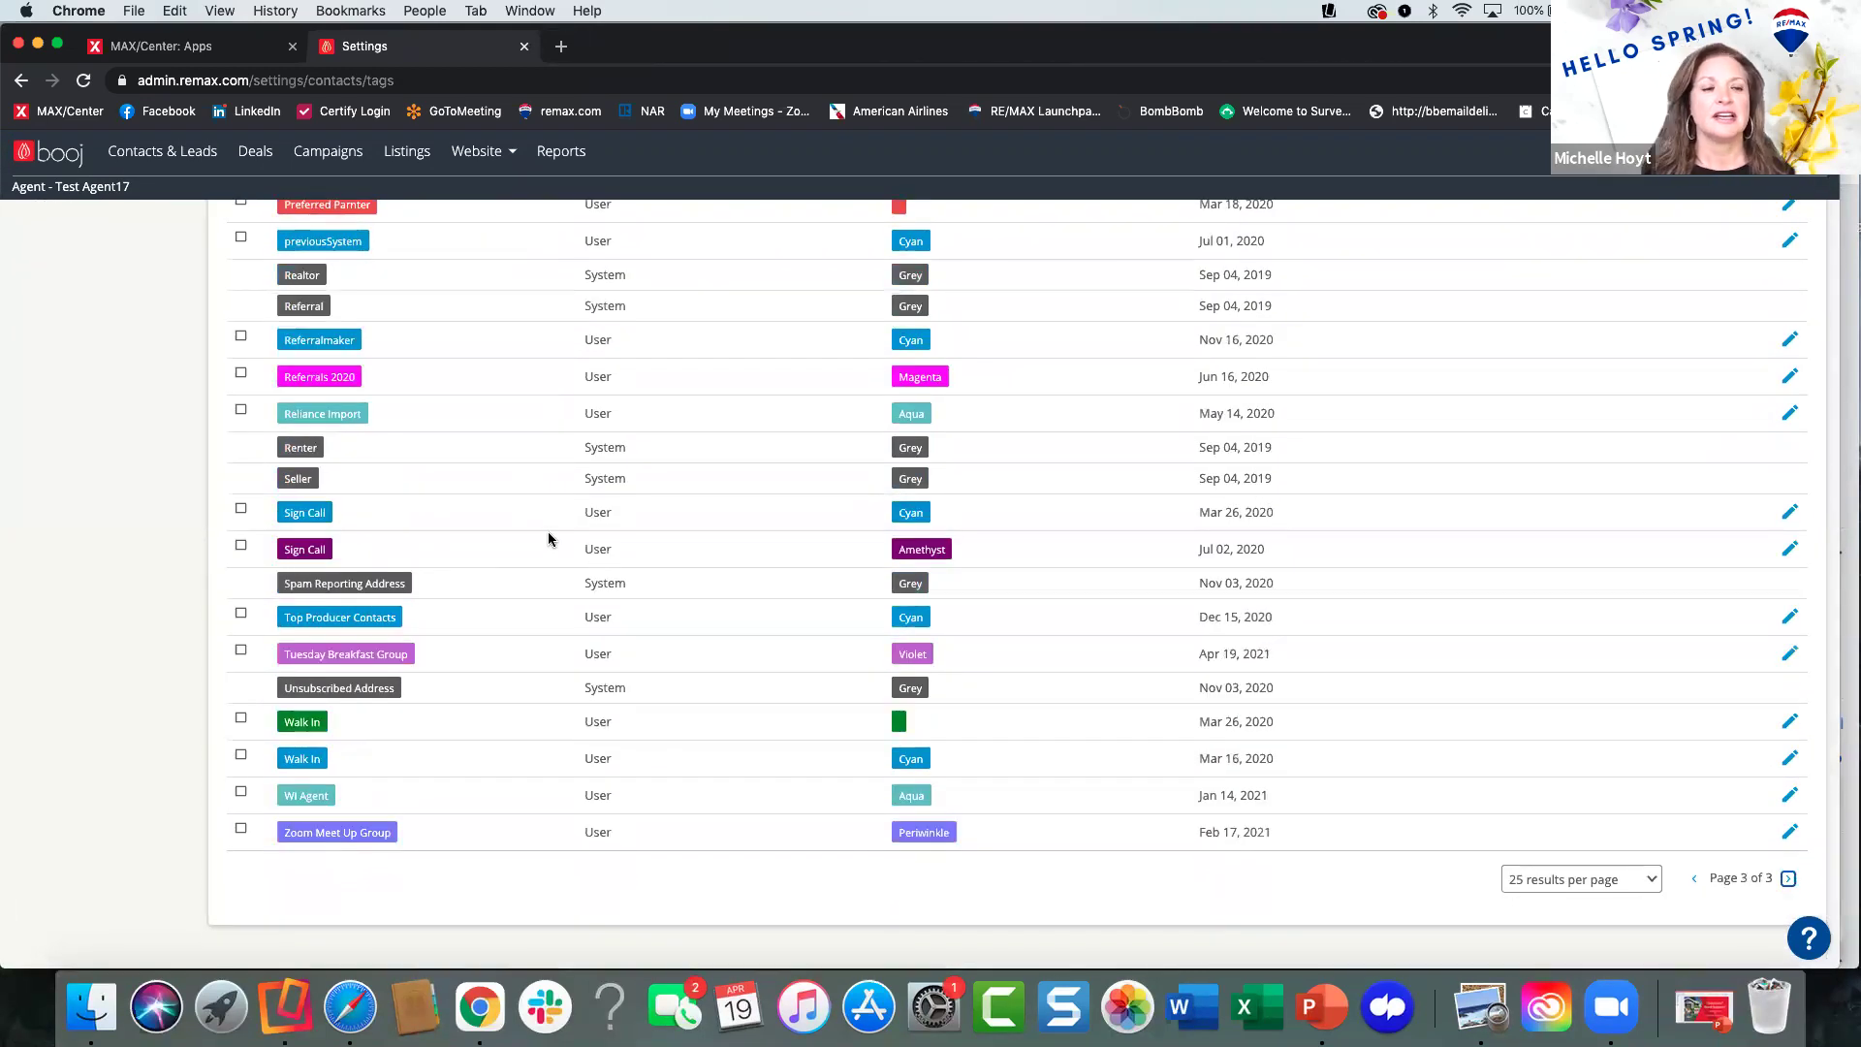
pyautogui.scroll(3, 549, 533)
pyautogui.scroll(-2, 549, 539)
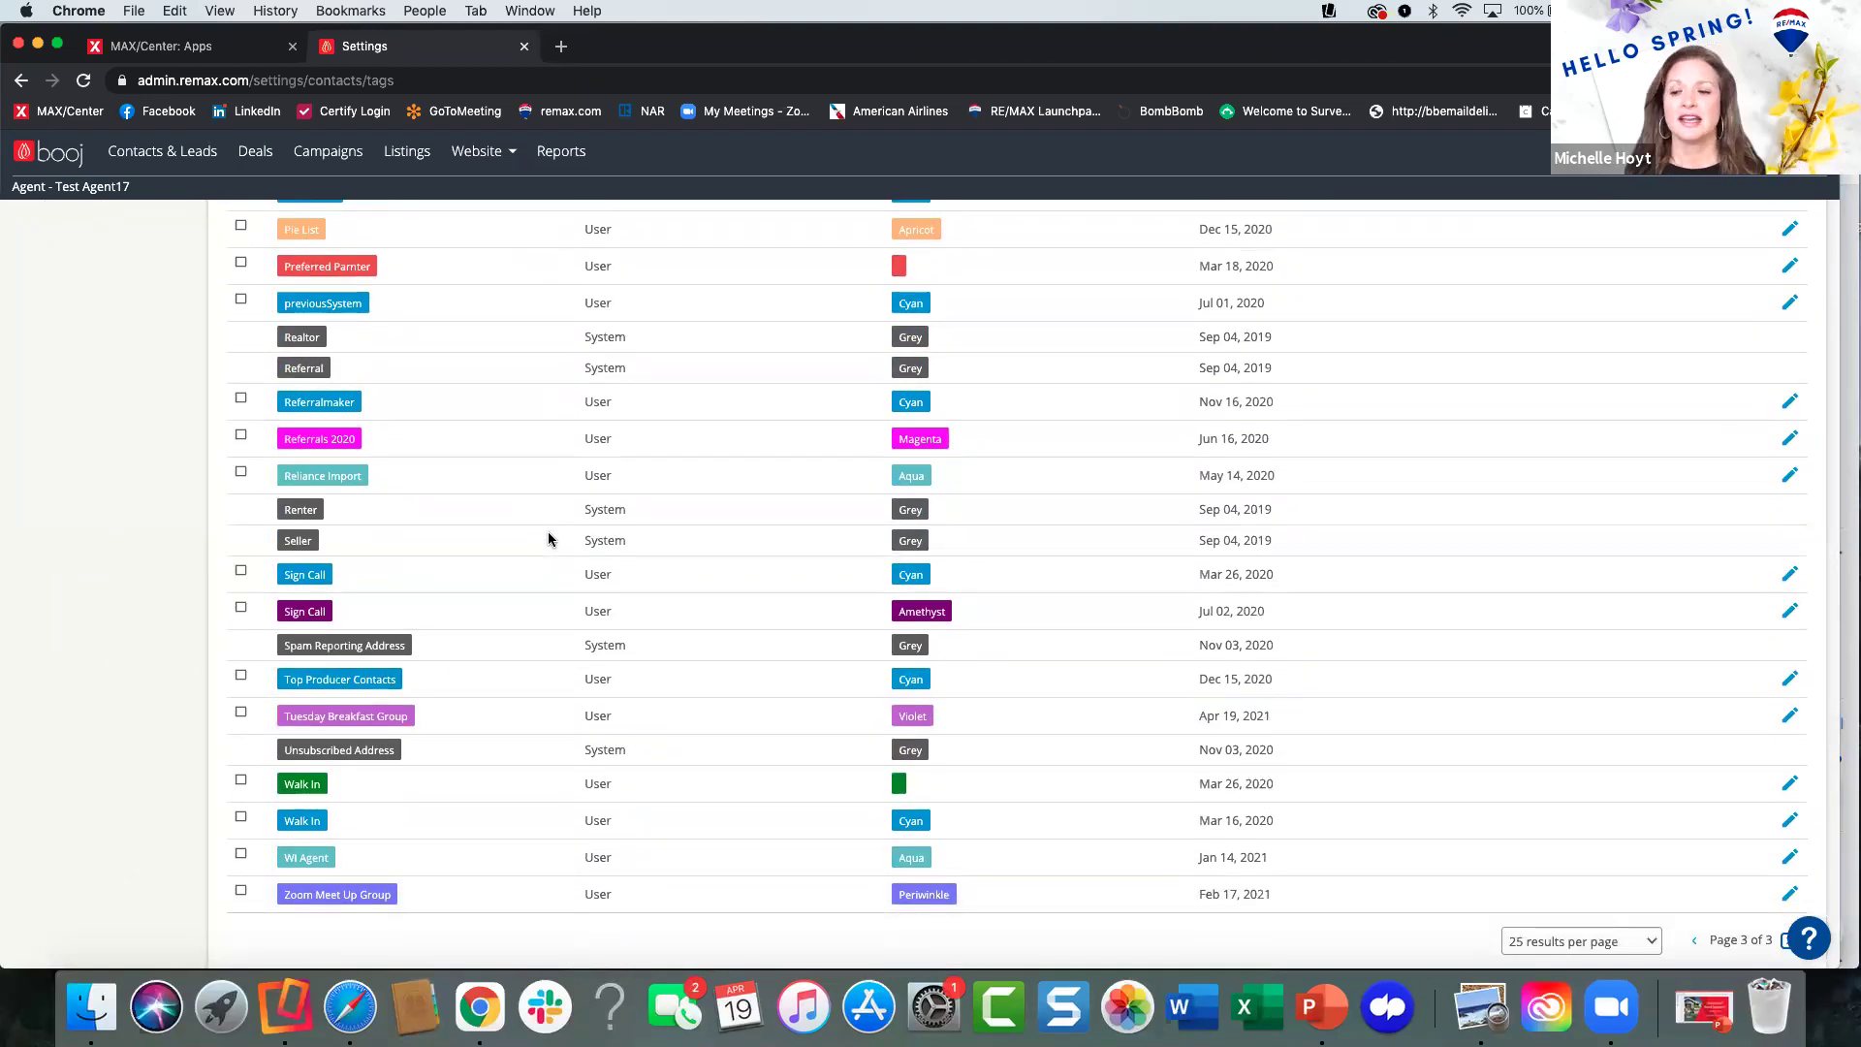
pyautogui.scroll(-1, 538, 533)
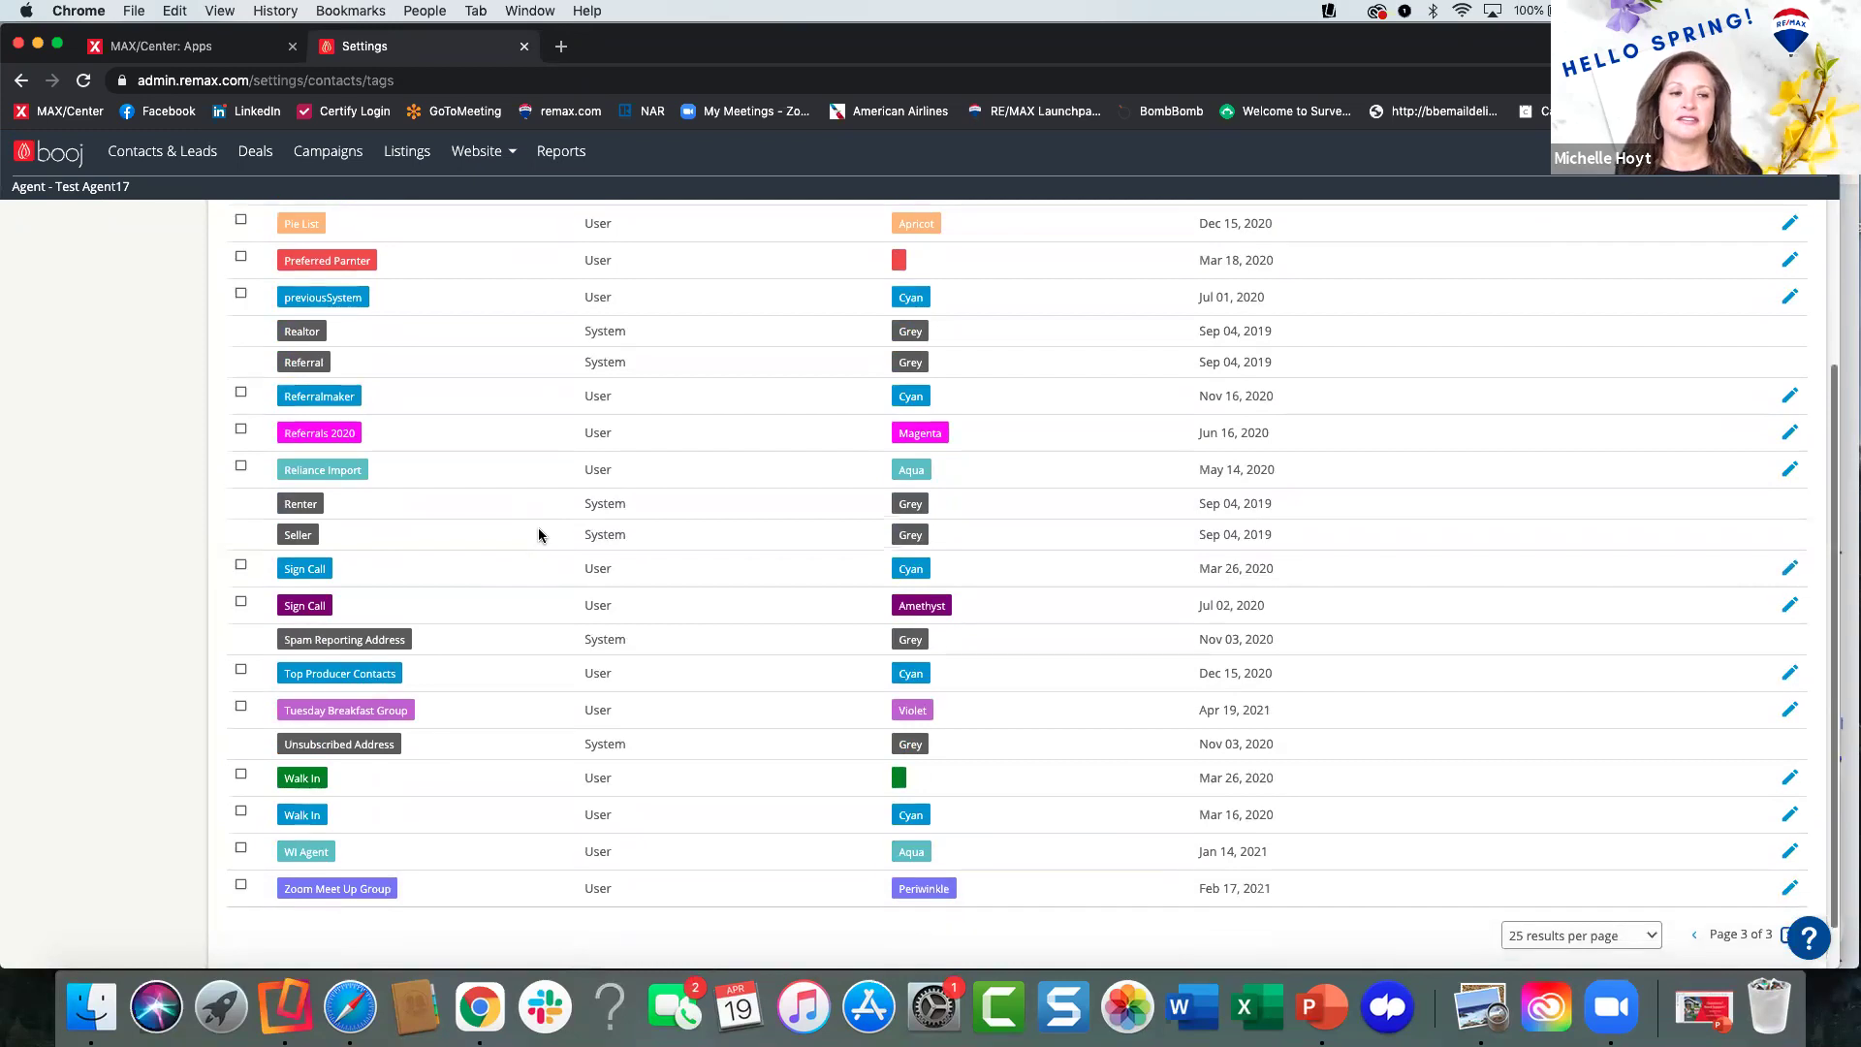
pyautogui.scroll(1, 538, 533)
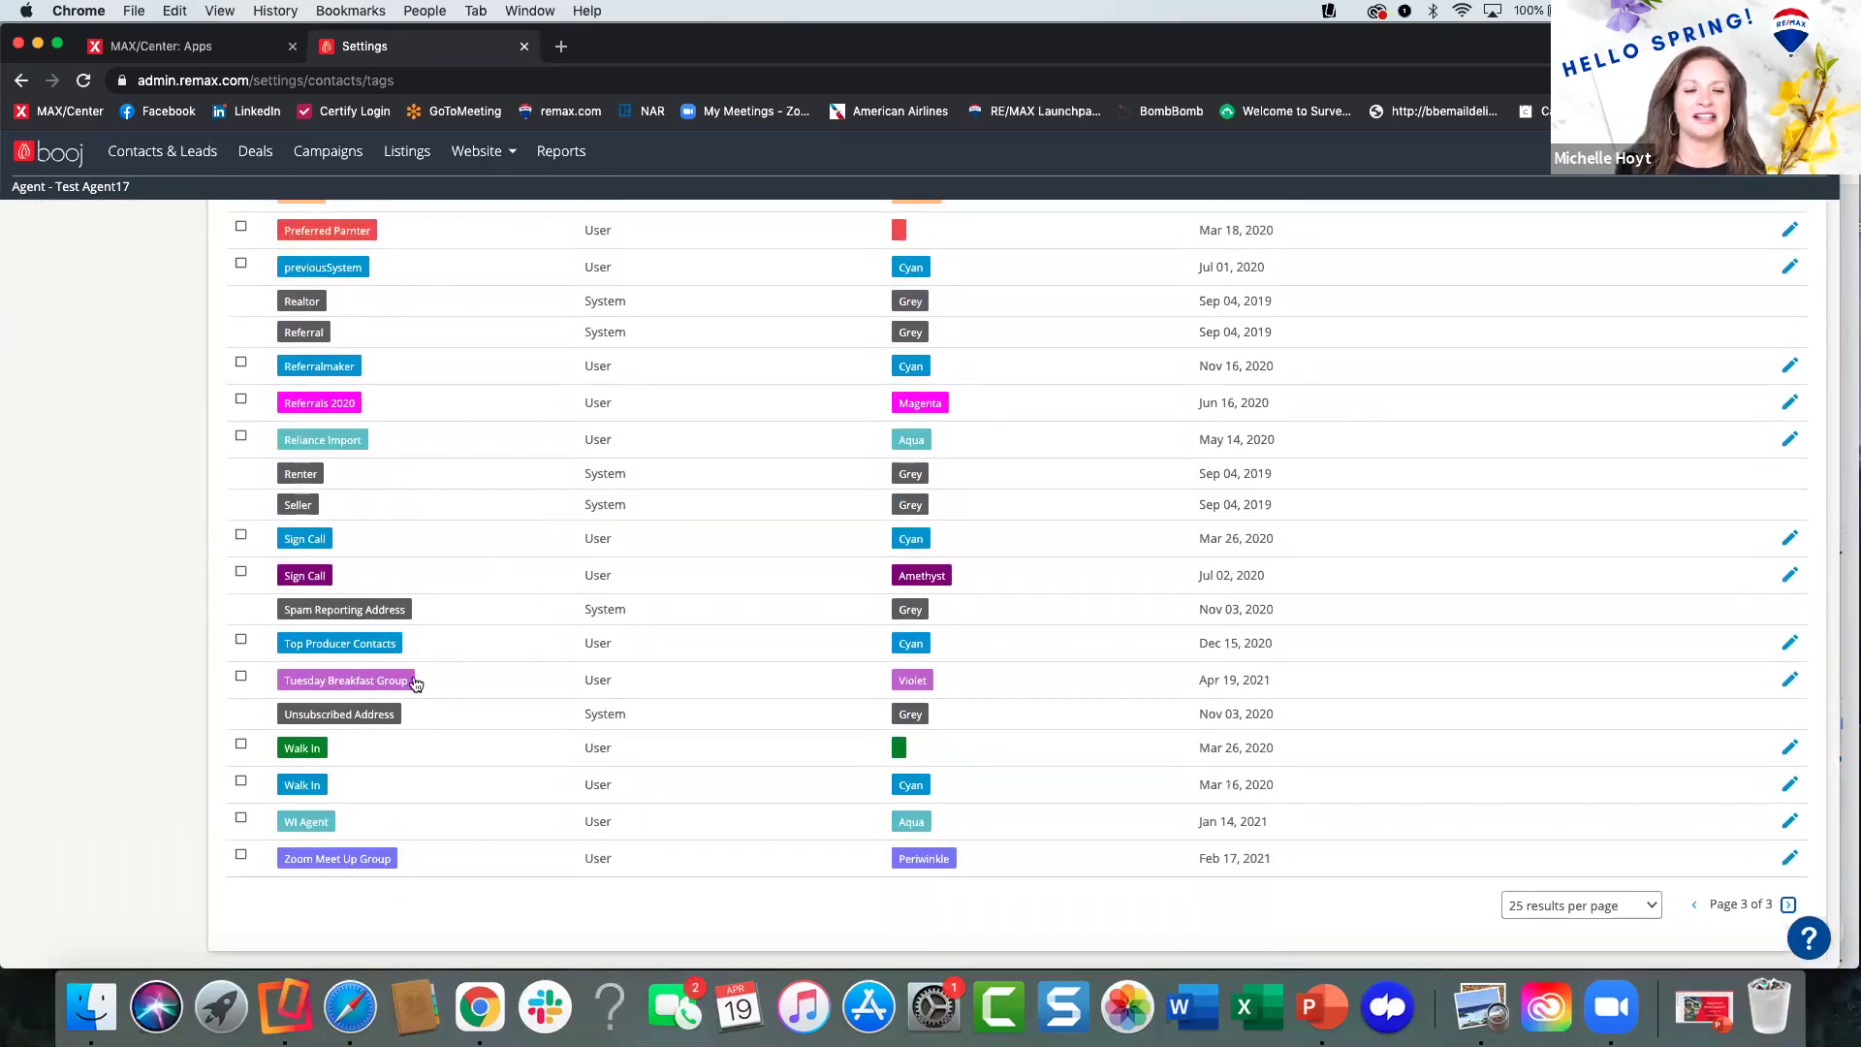
pyautogui.scroll(1, 476, 577)
pyautogui.scroll(6, 476, 580)
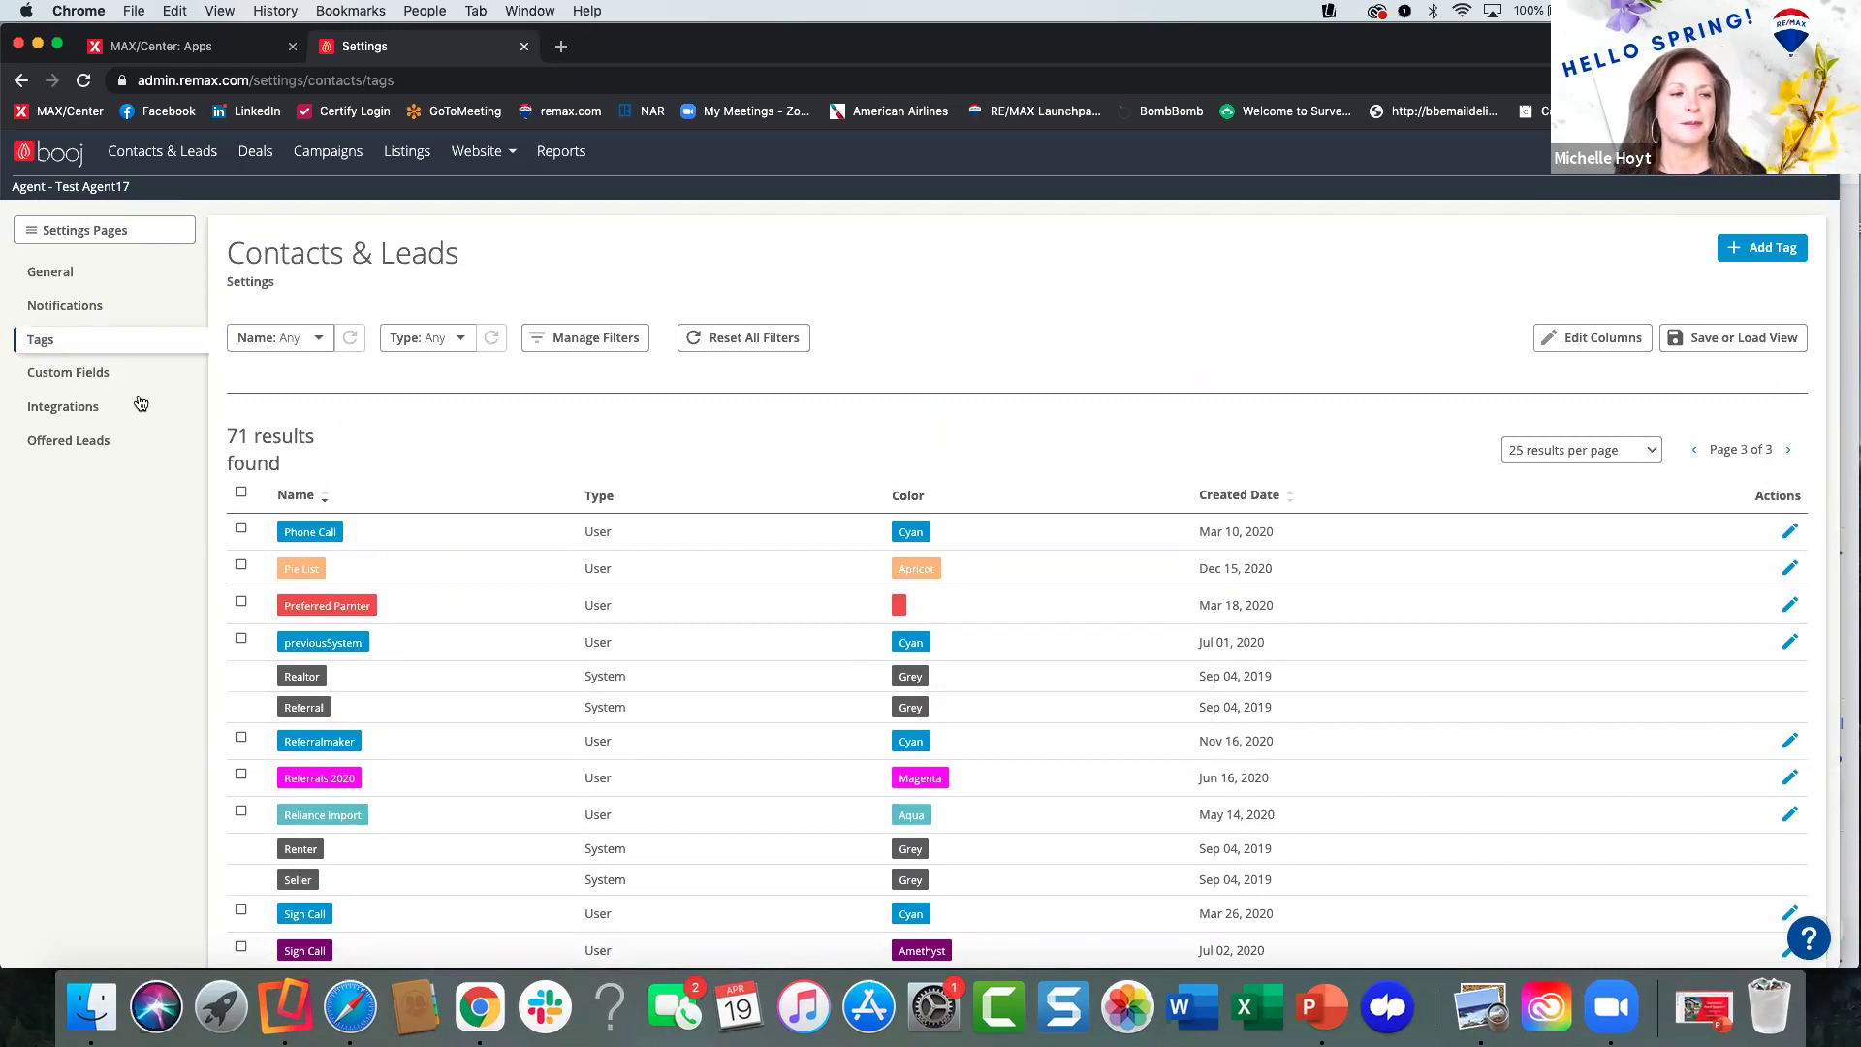
# Review the Custom Fields settings, and the Offered Leads settings for market area, lead filters and text notification phone number.
pyautogui.click(86, 379)
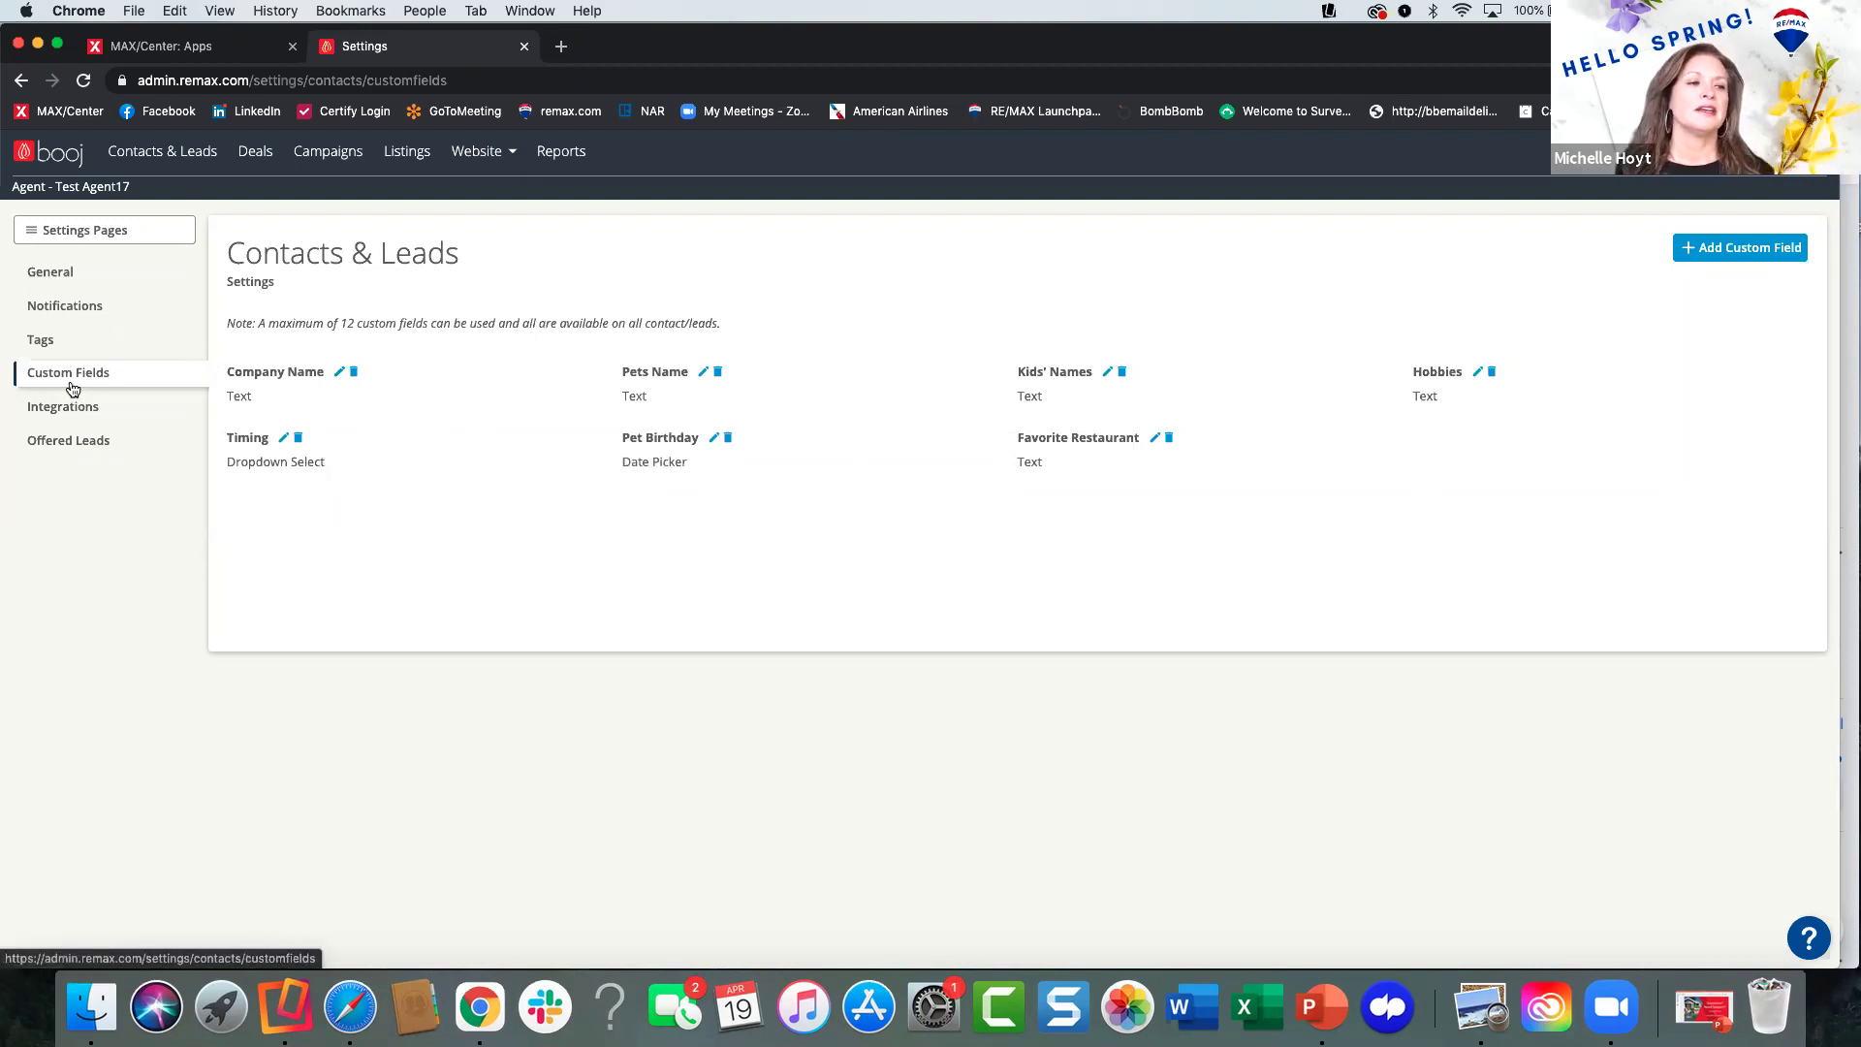
pyautogui.click(74, 443)
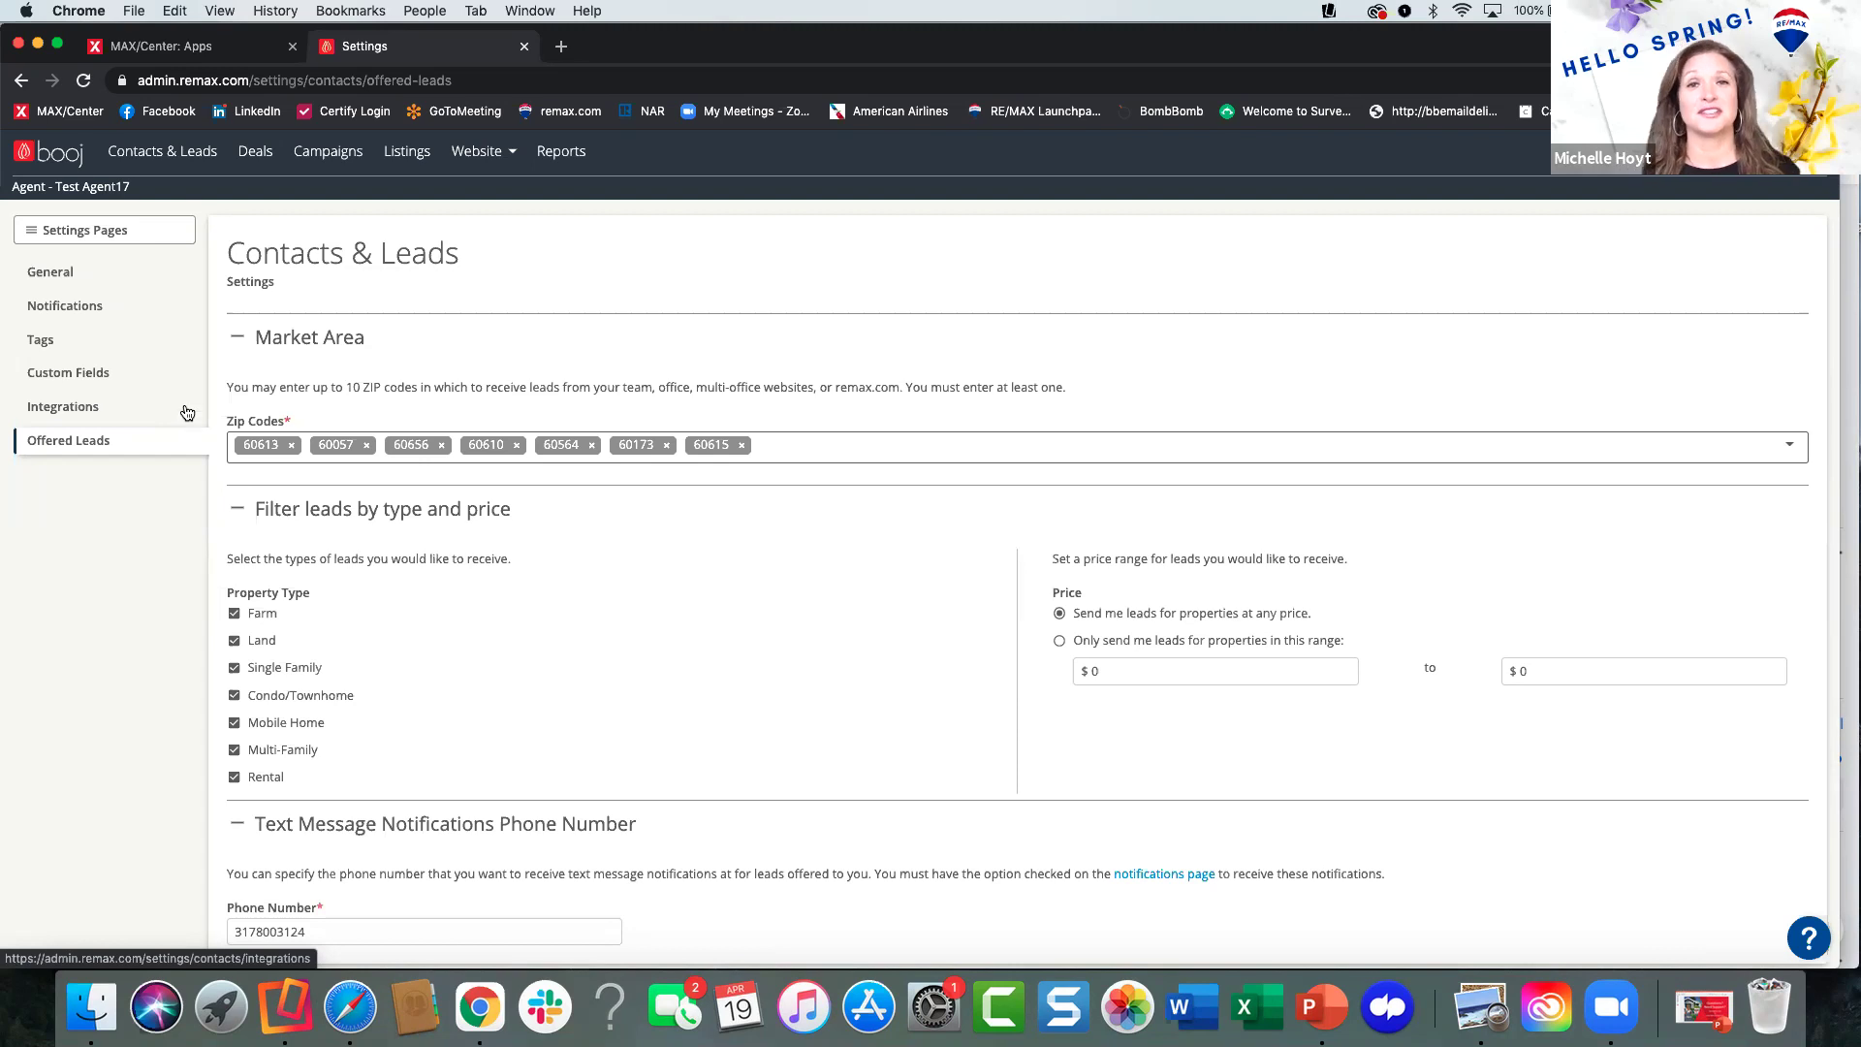
pyautogui.scroll(-1, 613, 560)
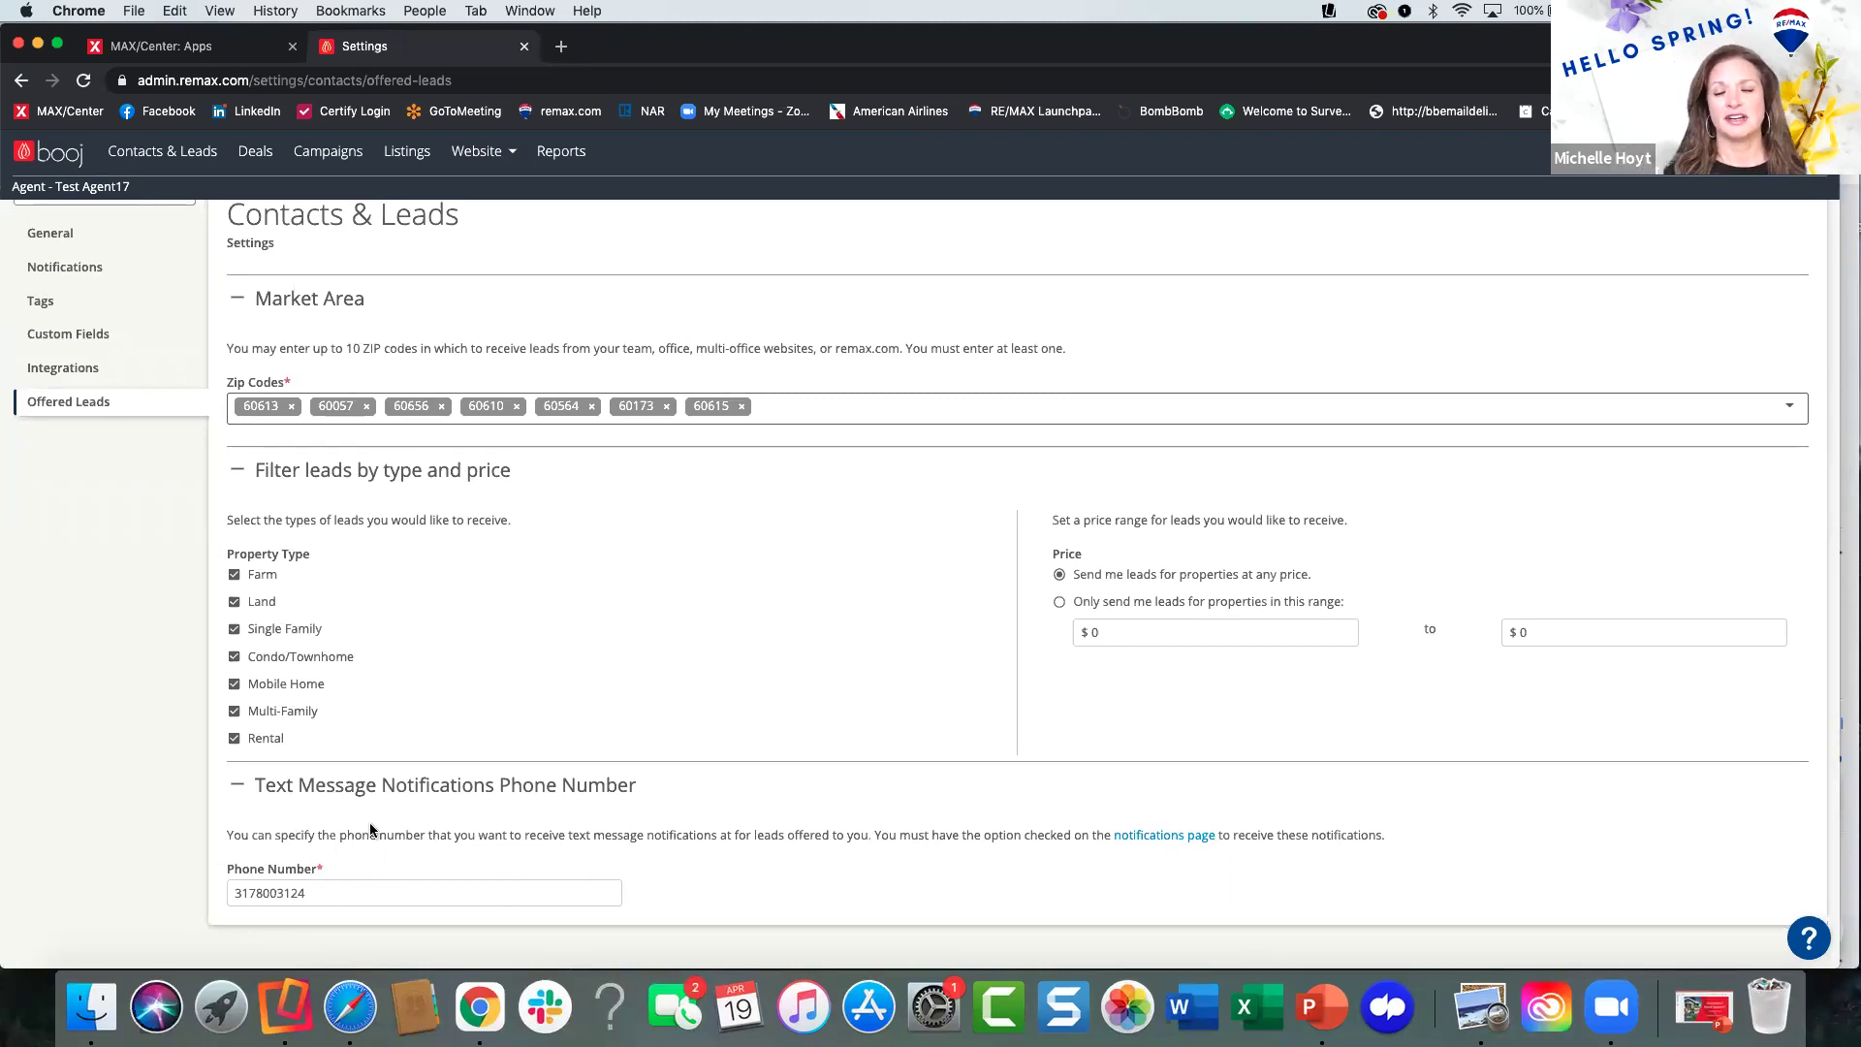
pyautogui.scroll(1, 392, 769)
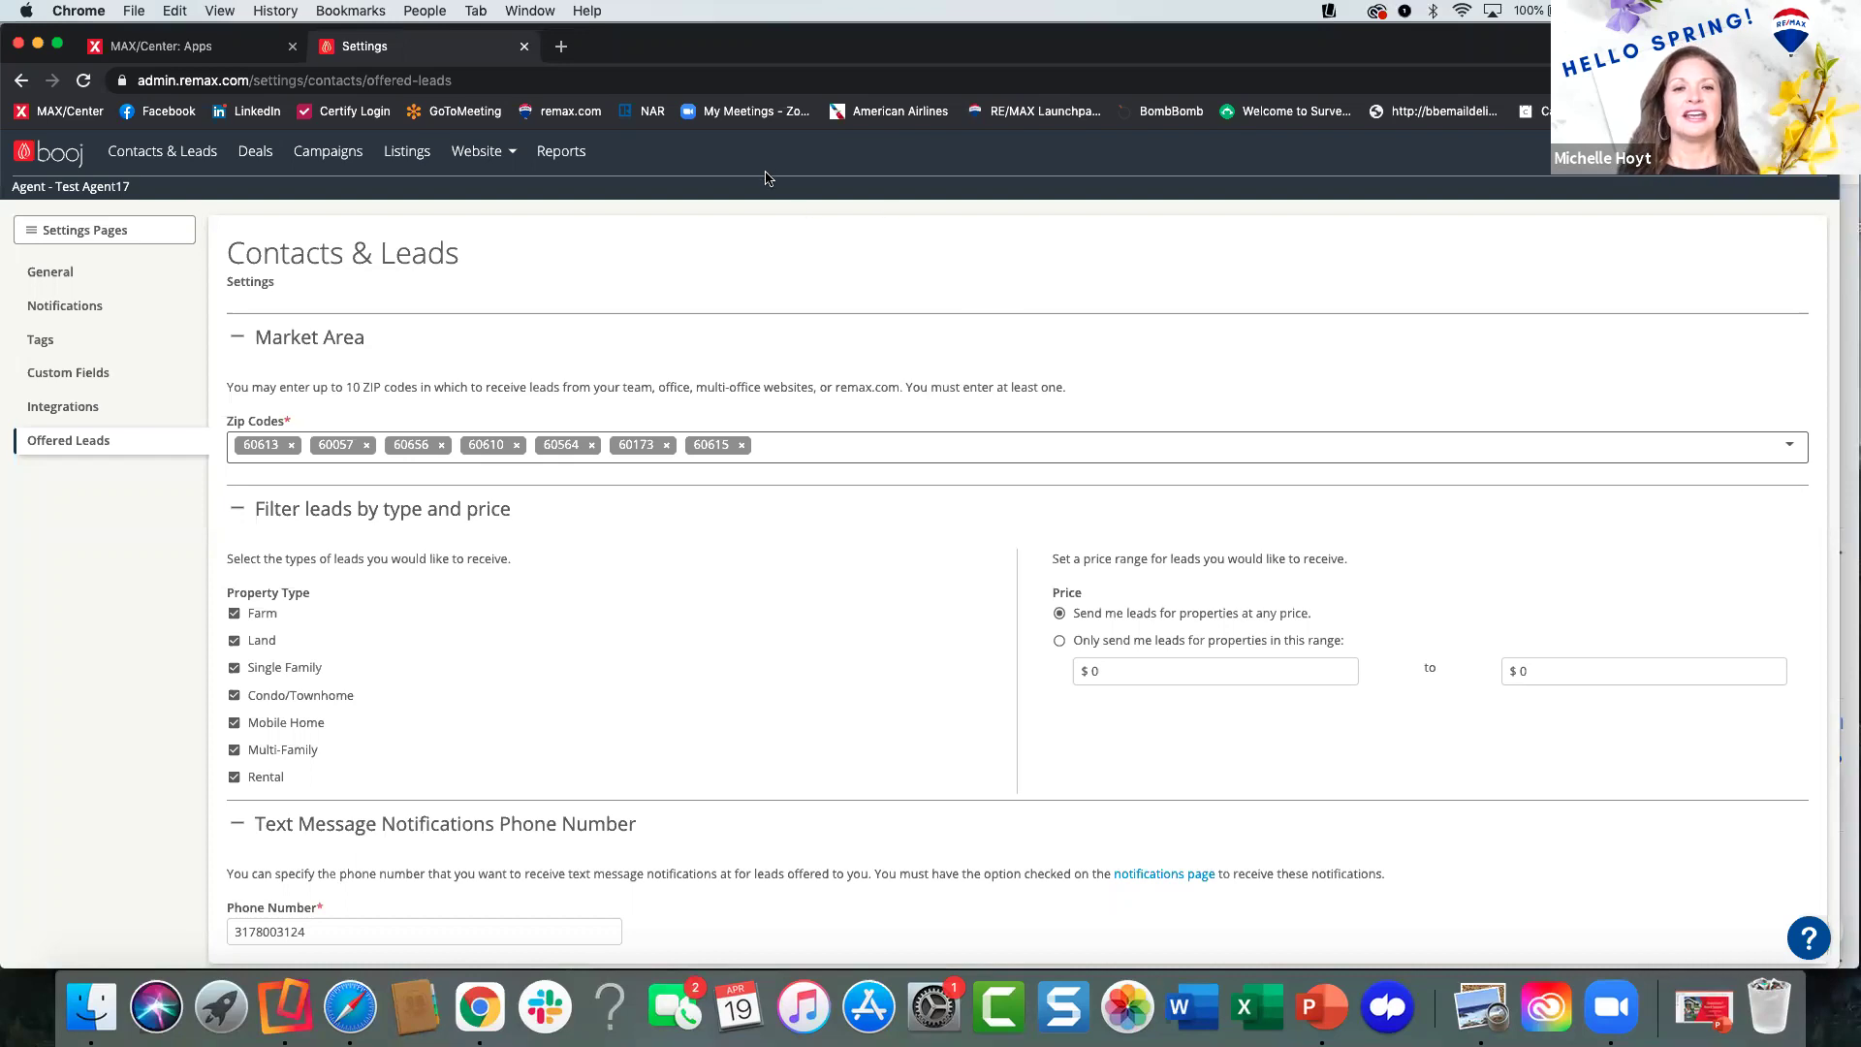
# Open the Contacts & Leads list and sort it by Created Date with the newest entries first.
pyautogui.click(1802, 152)
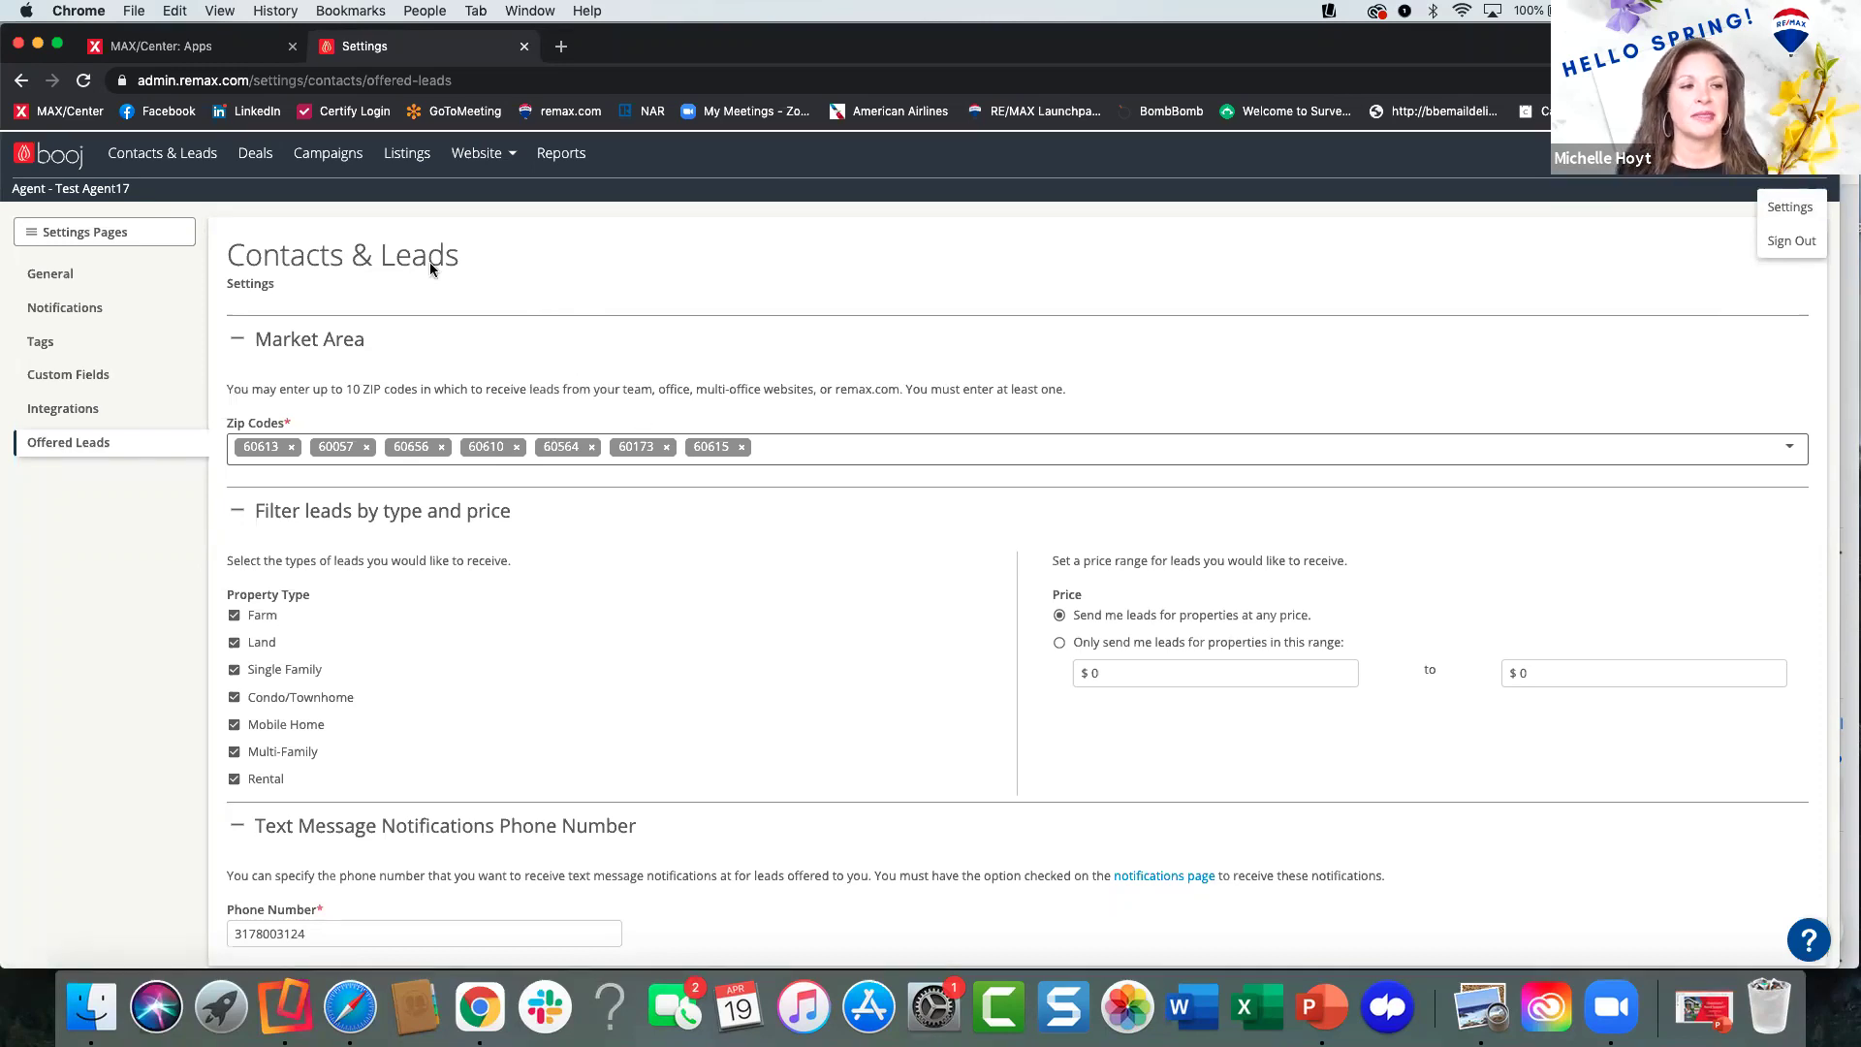
pyautogui.click(157, 152)
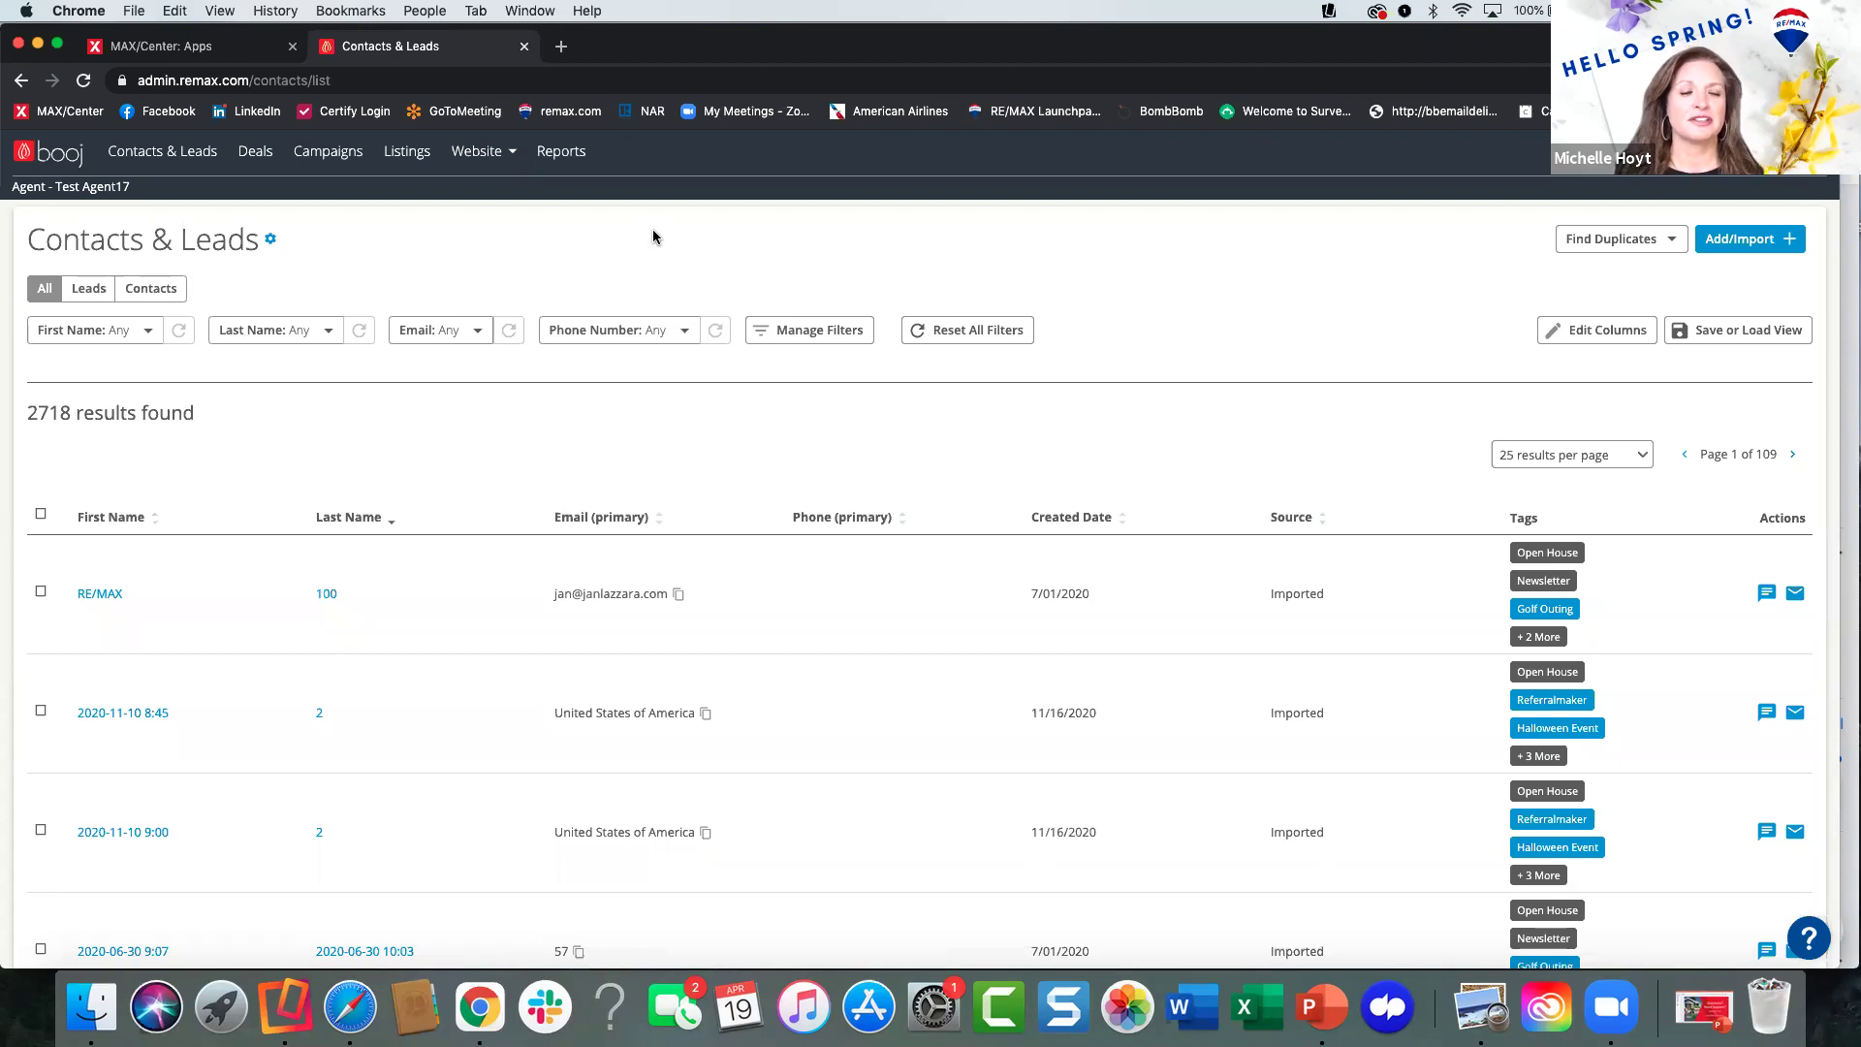
pyautogui.scroll(-1, 856, 426)
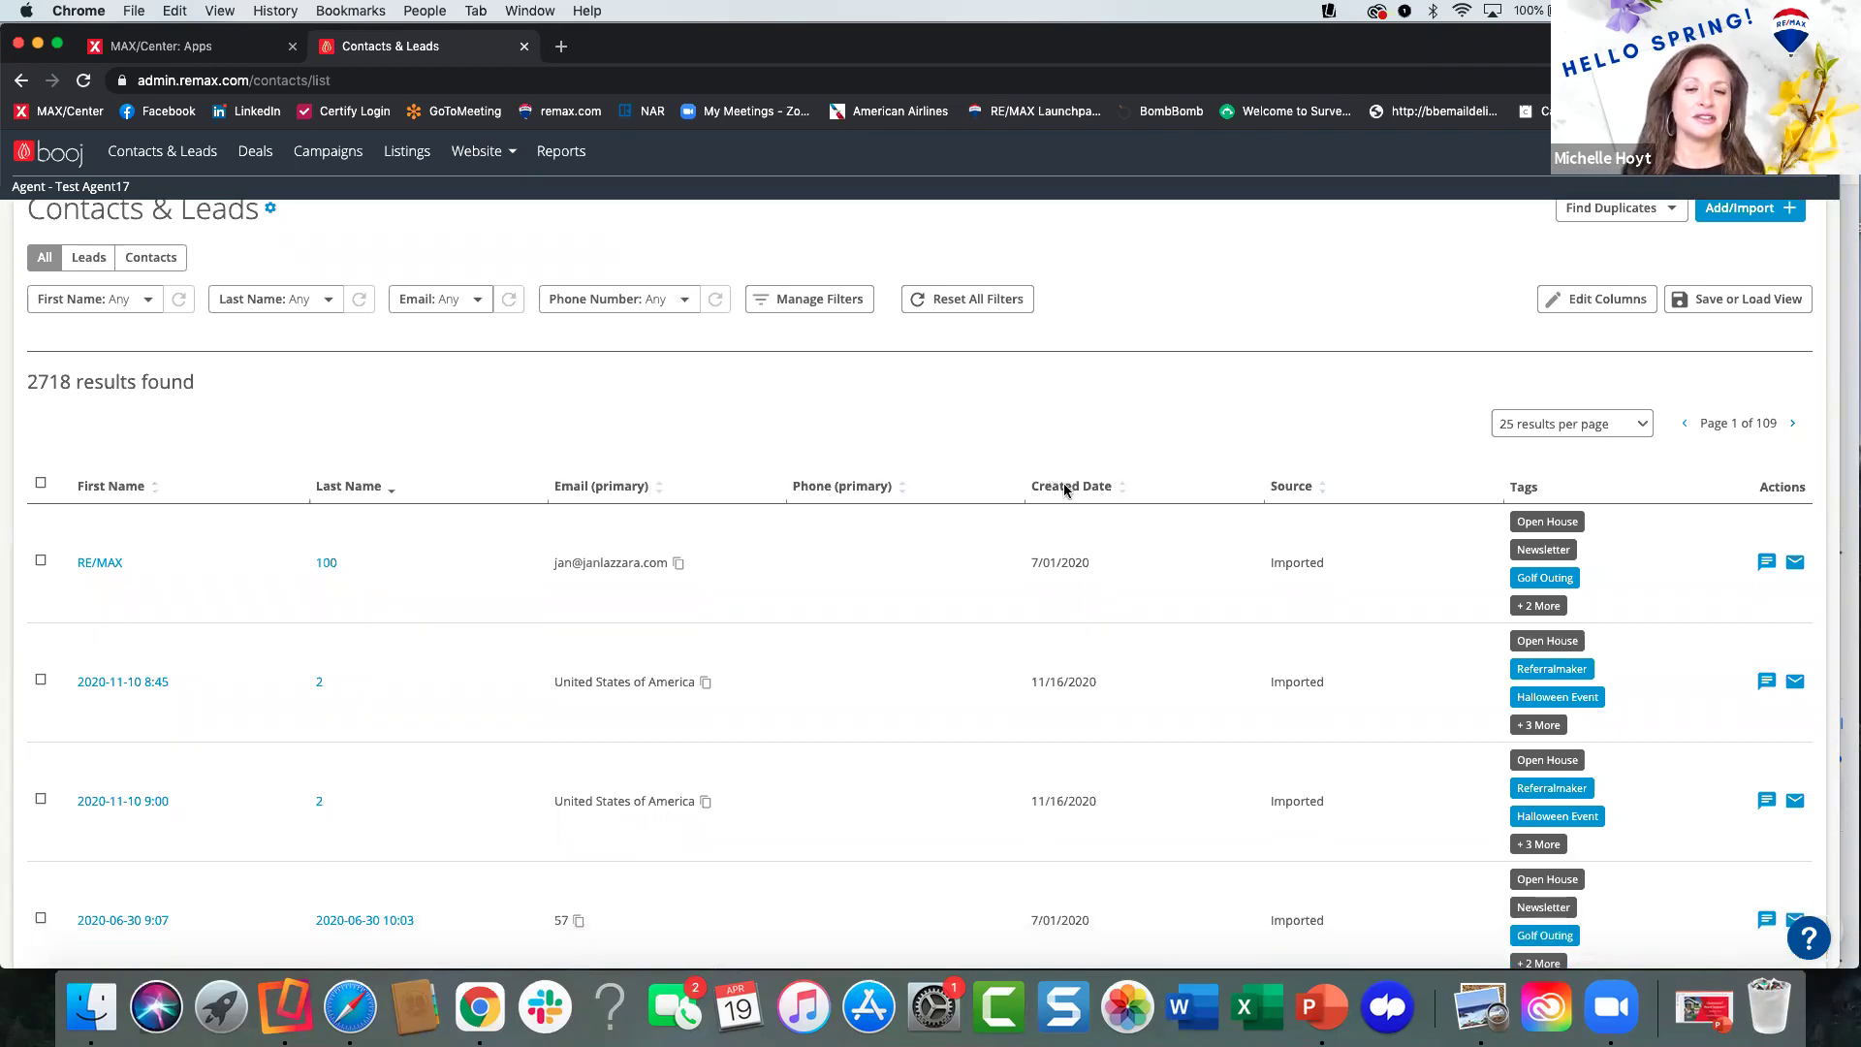
pyautogui.click(1121, 495)
pyautogui.click(1121, 494)
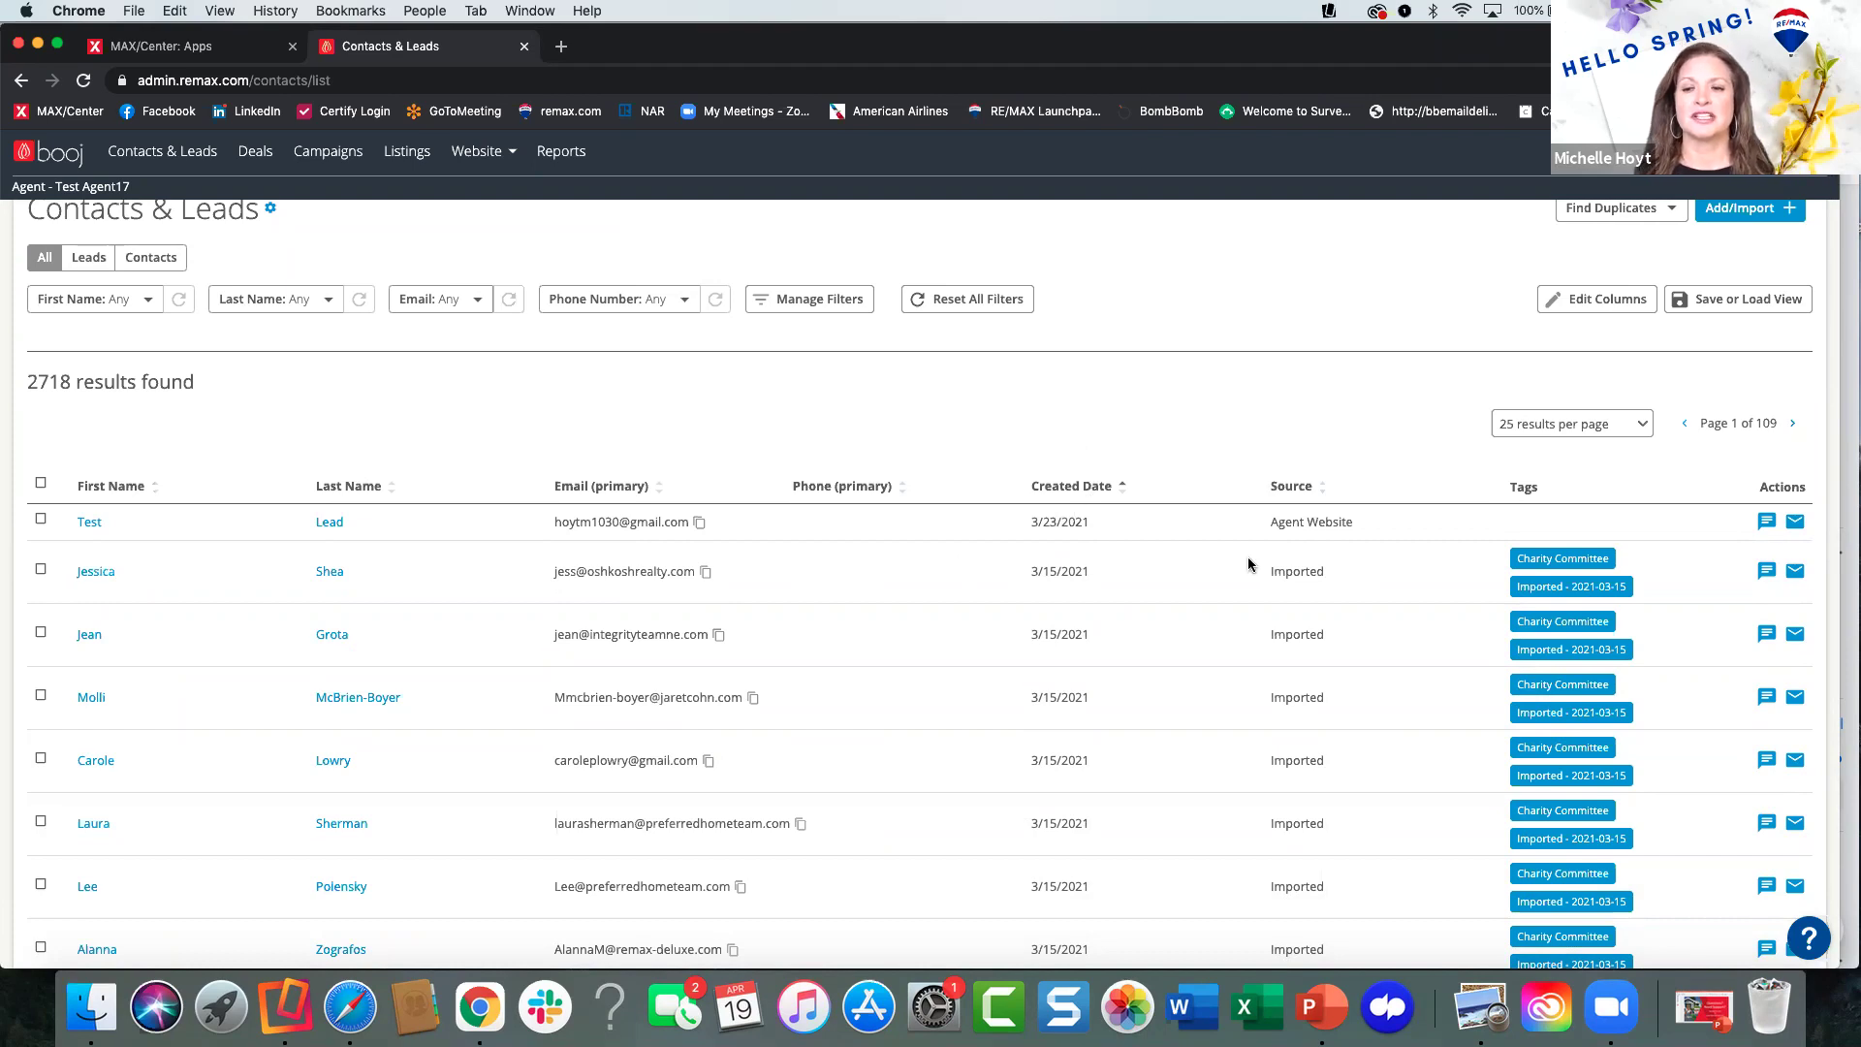
pyautogui.scroll(-2, 1299, 811)
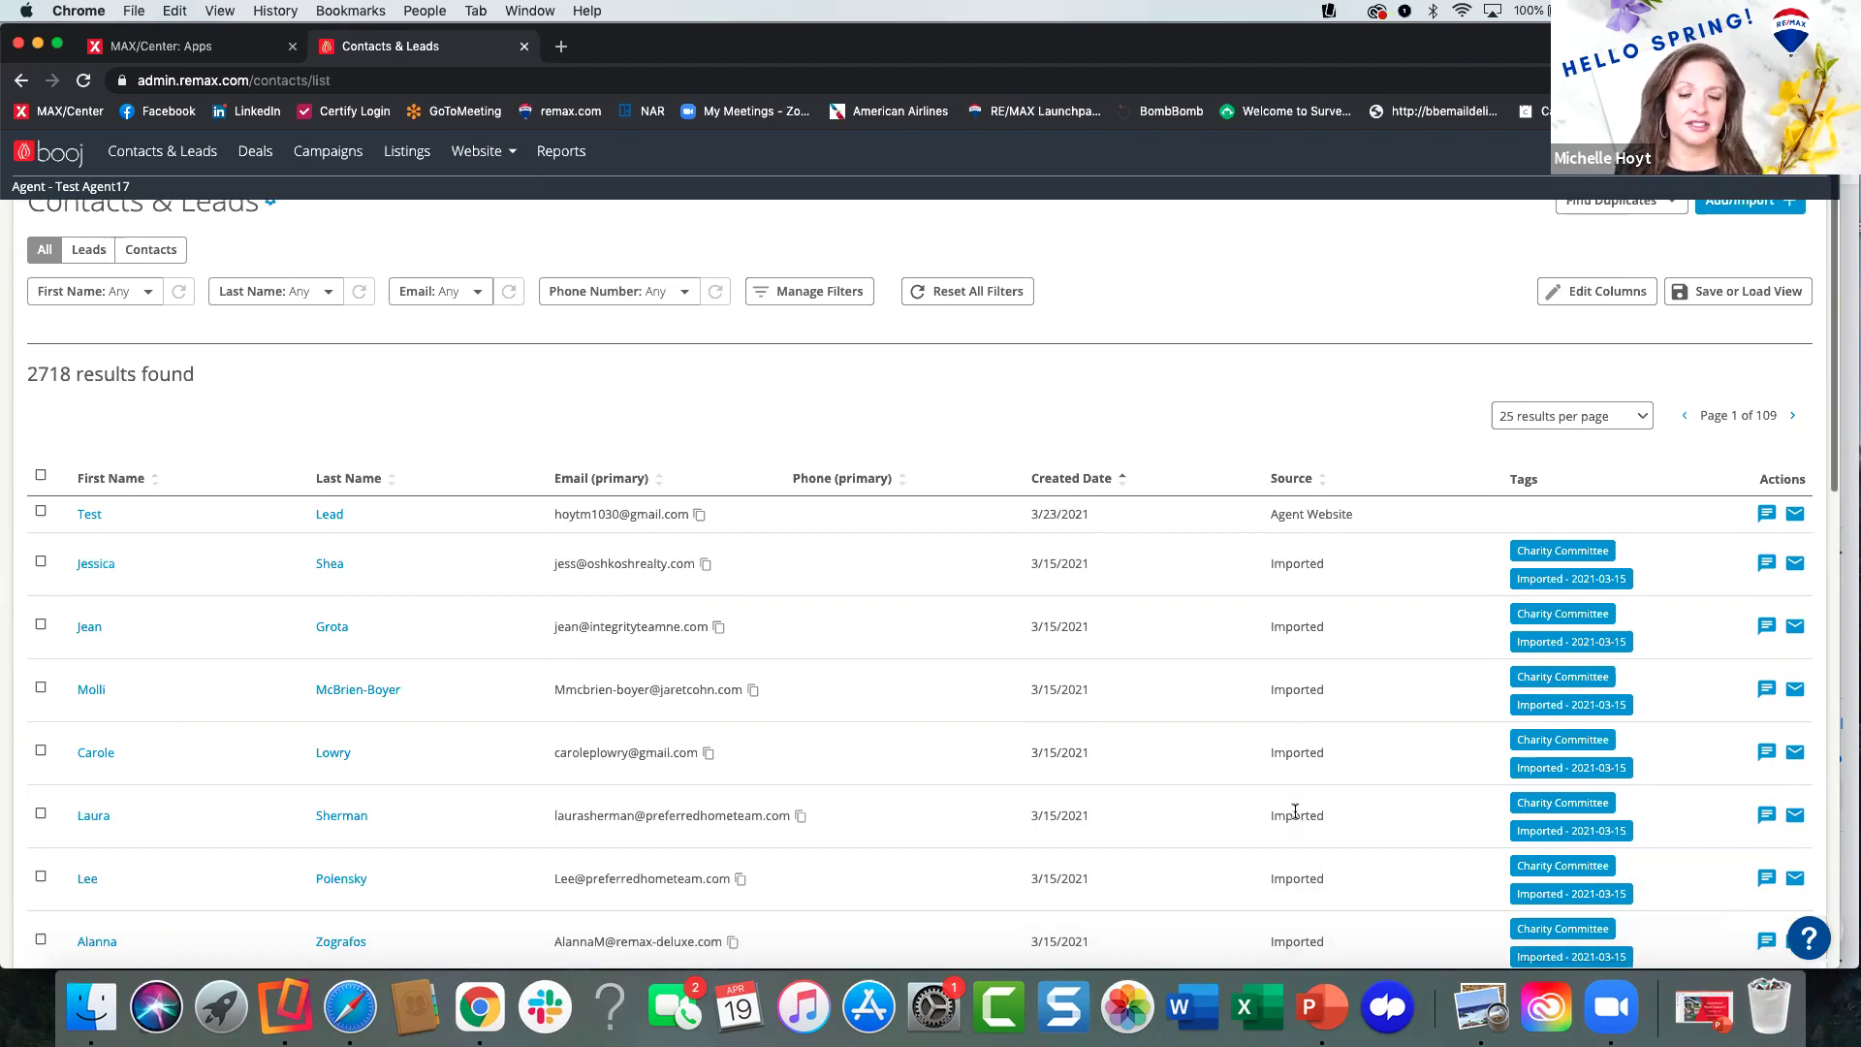
pyautogui.scroll(3, 1304, 581)
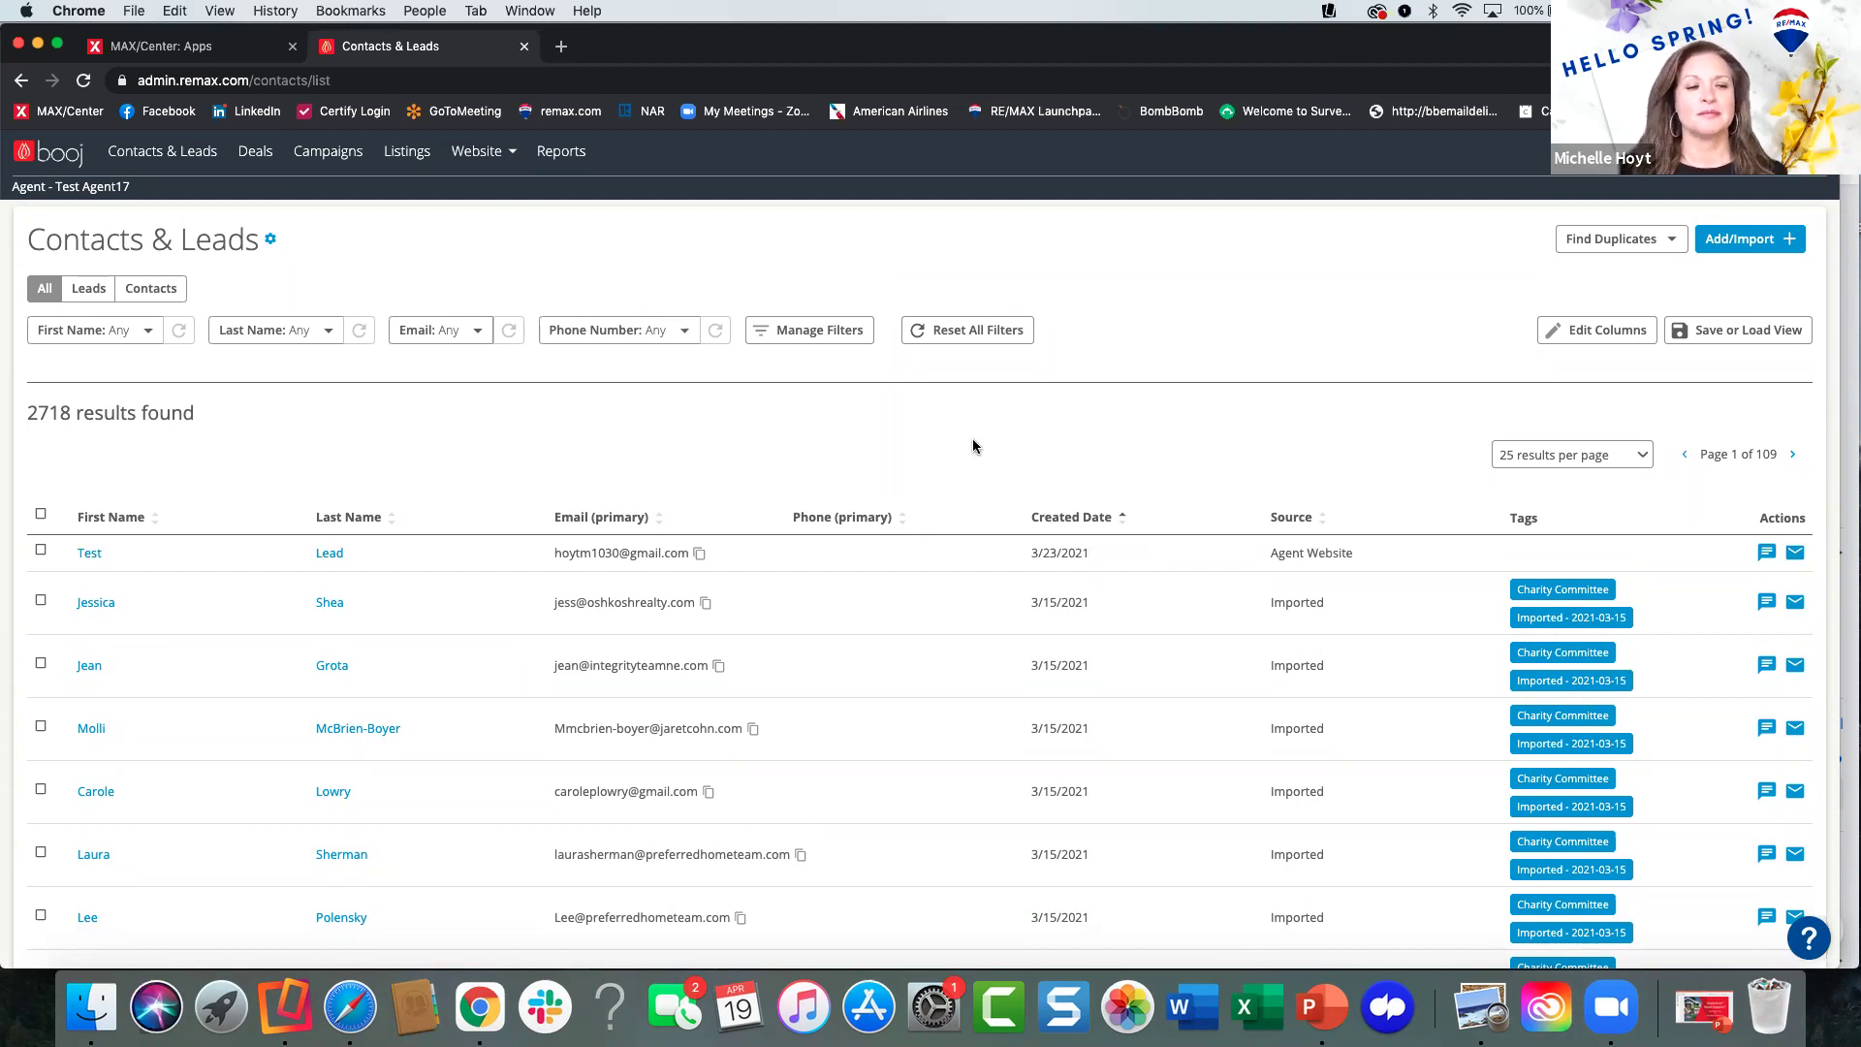
pyautogui.scroll(-1, 939, 449)
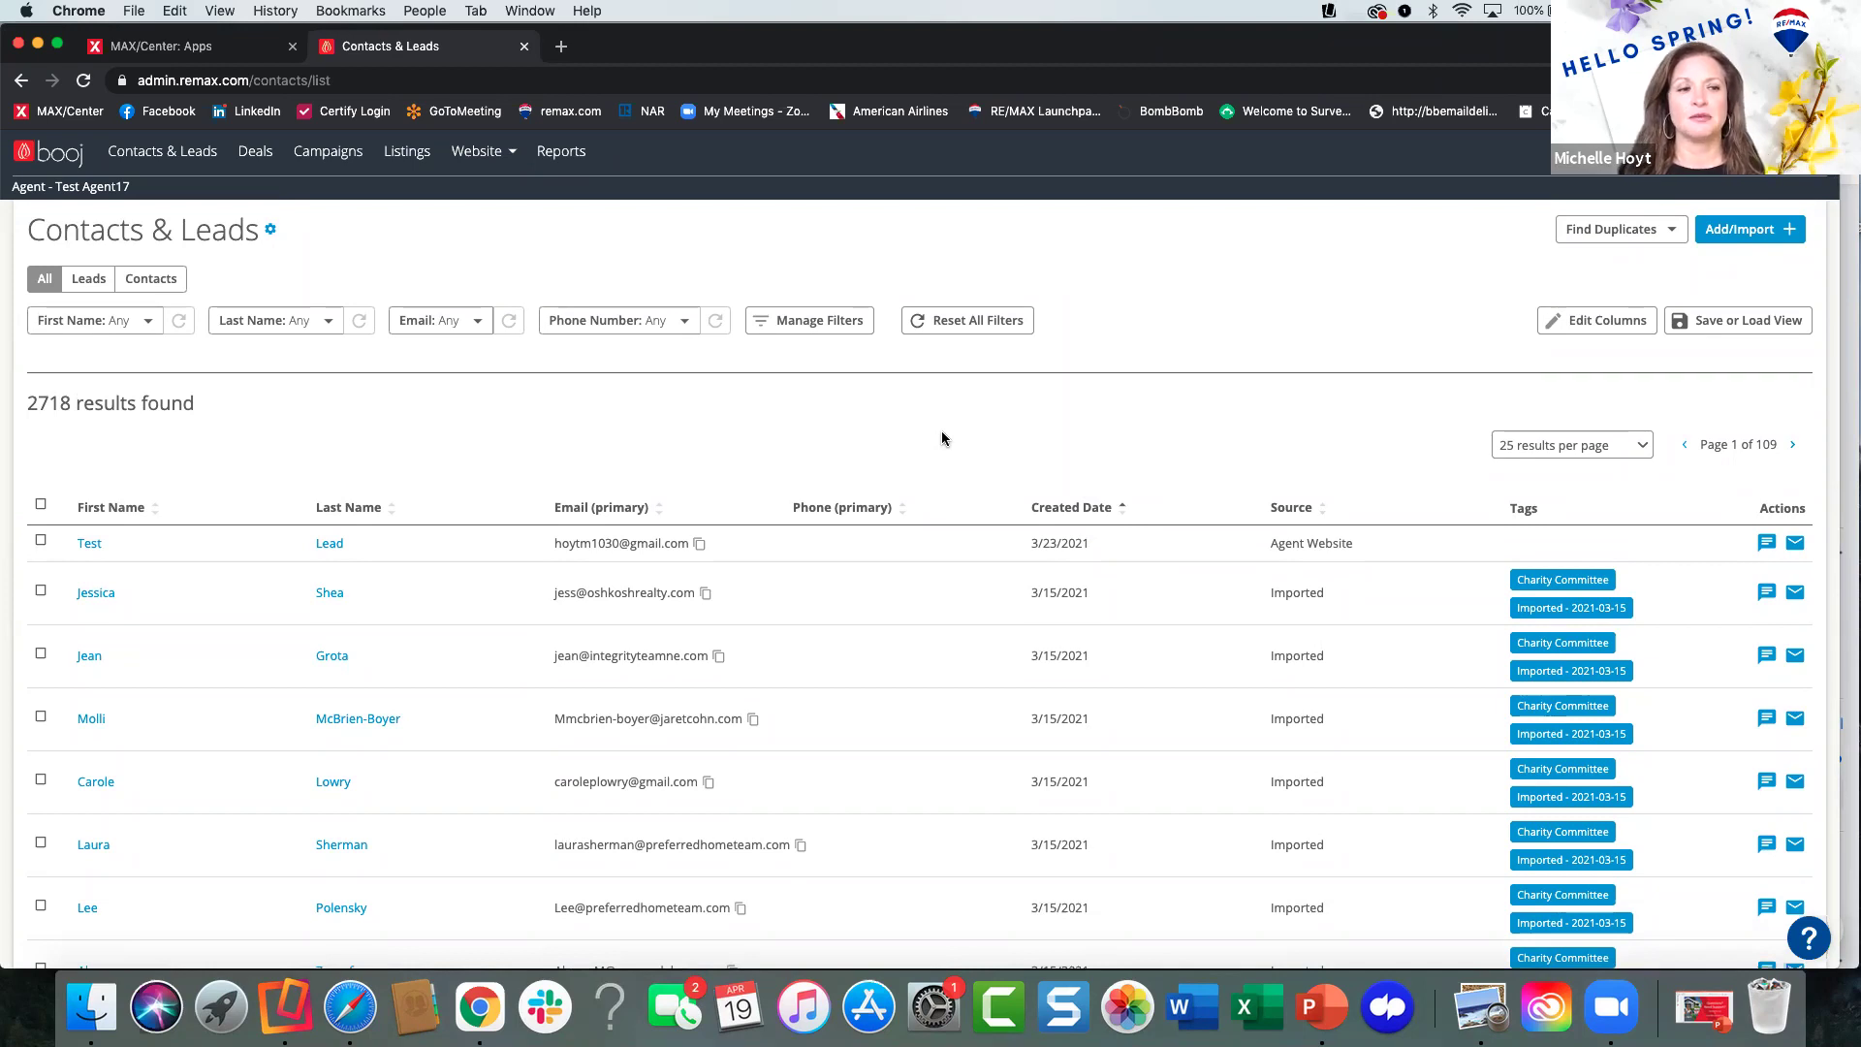
# Save the current contact list view under the name Created Date Search.
pyautogui.click(1713, 325)
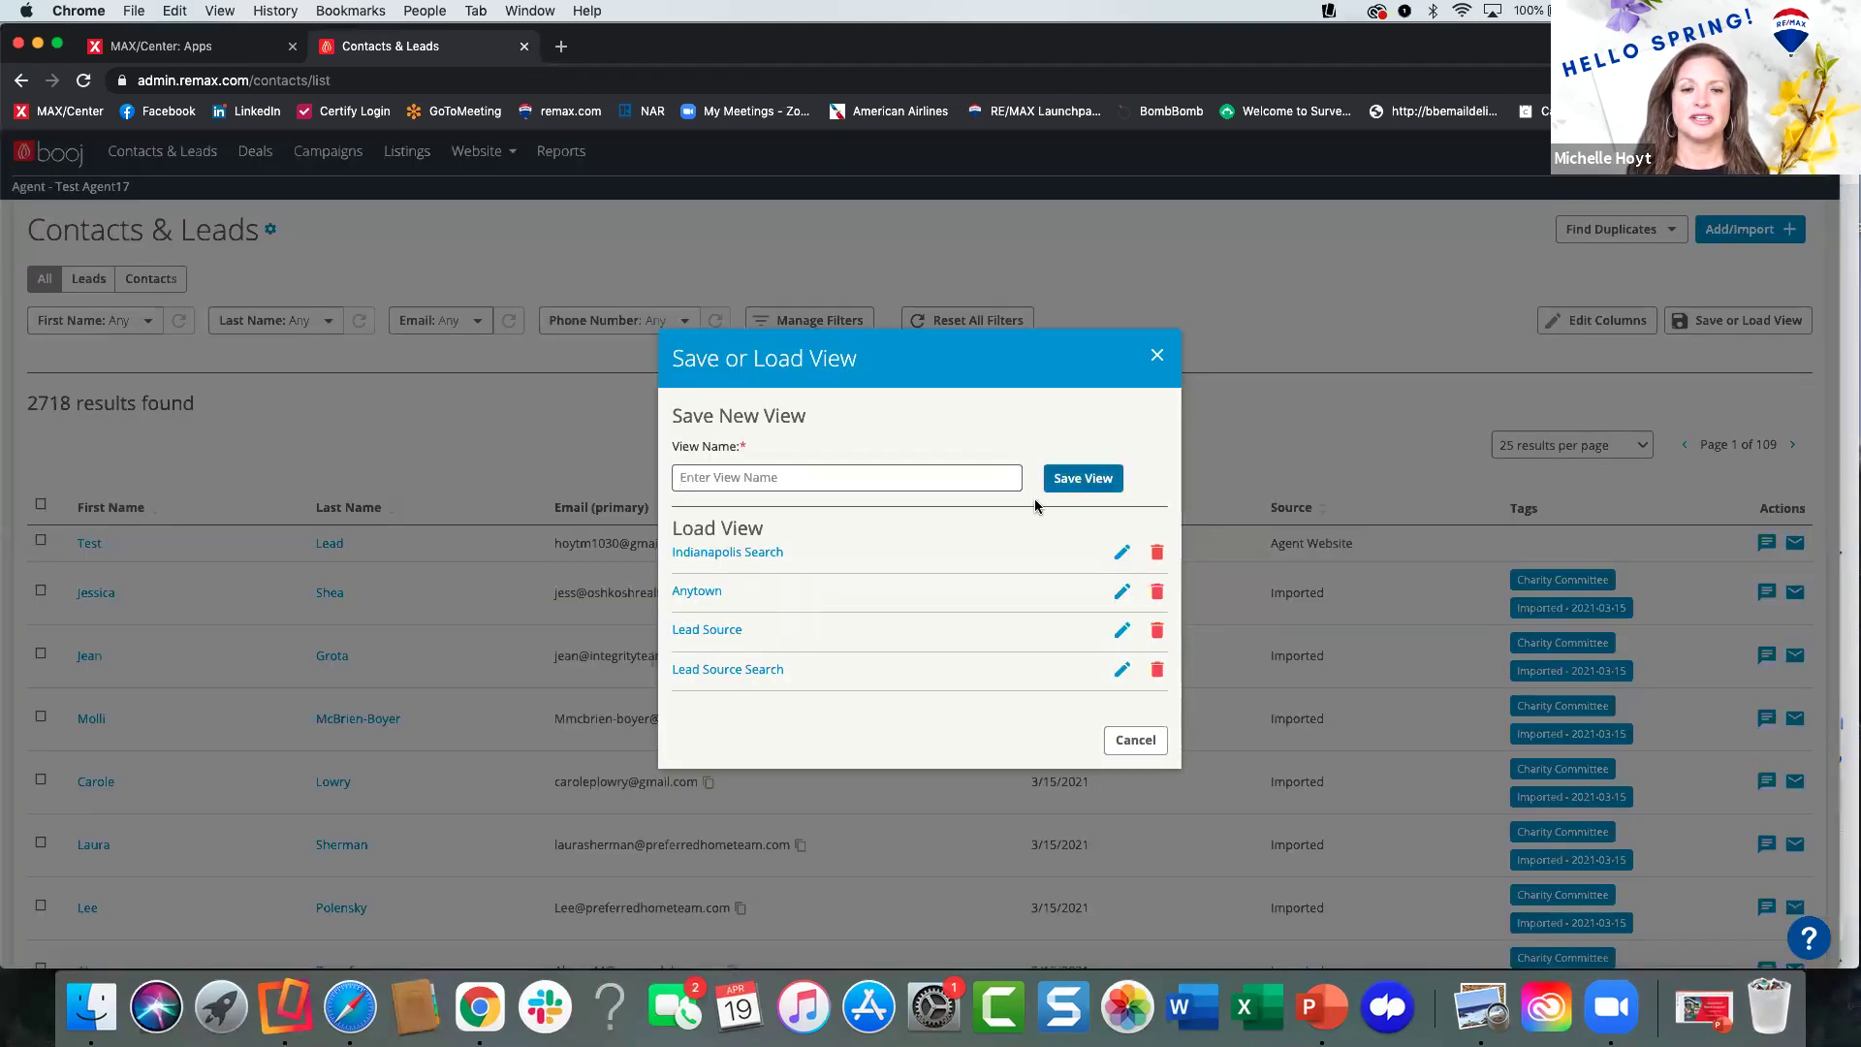
pyautogui.click(890, 479)
pyautogui.write('Car')
pyautogui.press('BackSpace')
pyautogui.press('BackSpace')
pyautogui.write('tea')
pyautogui.write('rea')
pyautogui.write('in')
pyautogui.press('BackSpace')
pyautogui.press('BackSpace')
pyautogui.press('BackSpace')
pyautogui.write('ated DateeSearch')
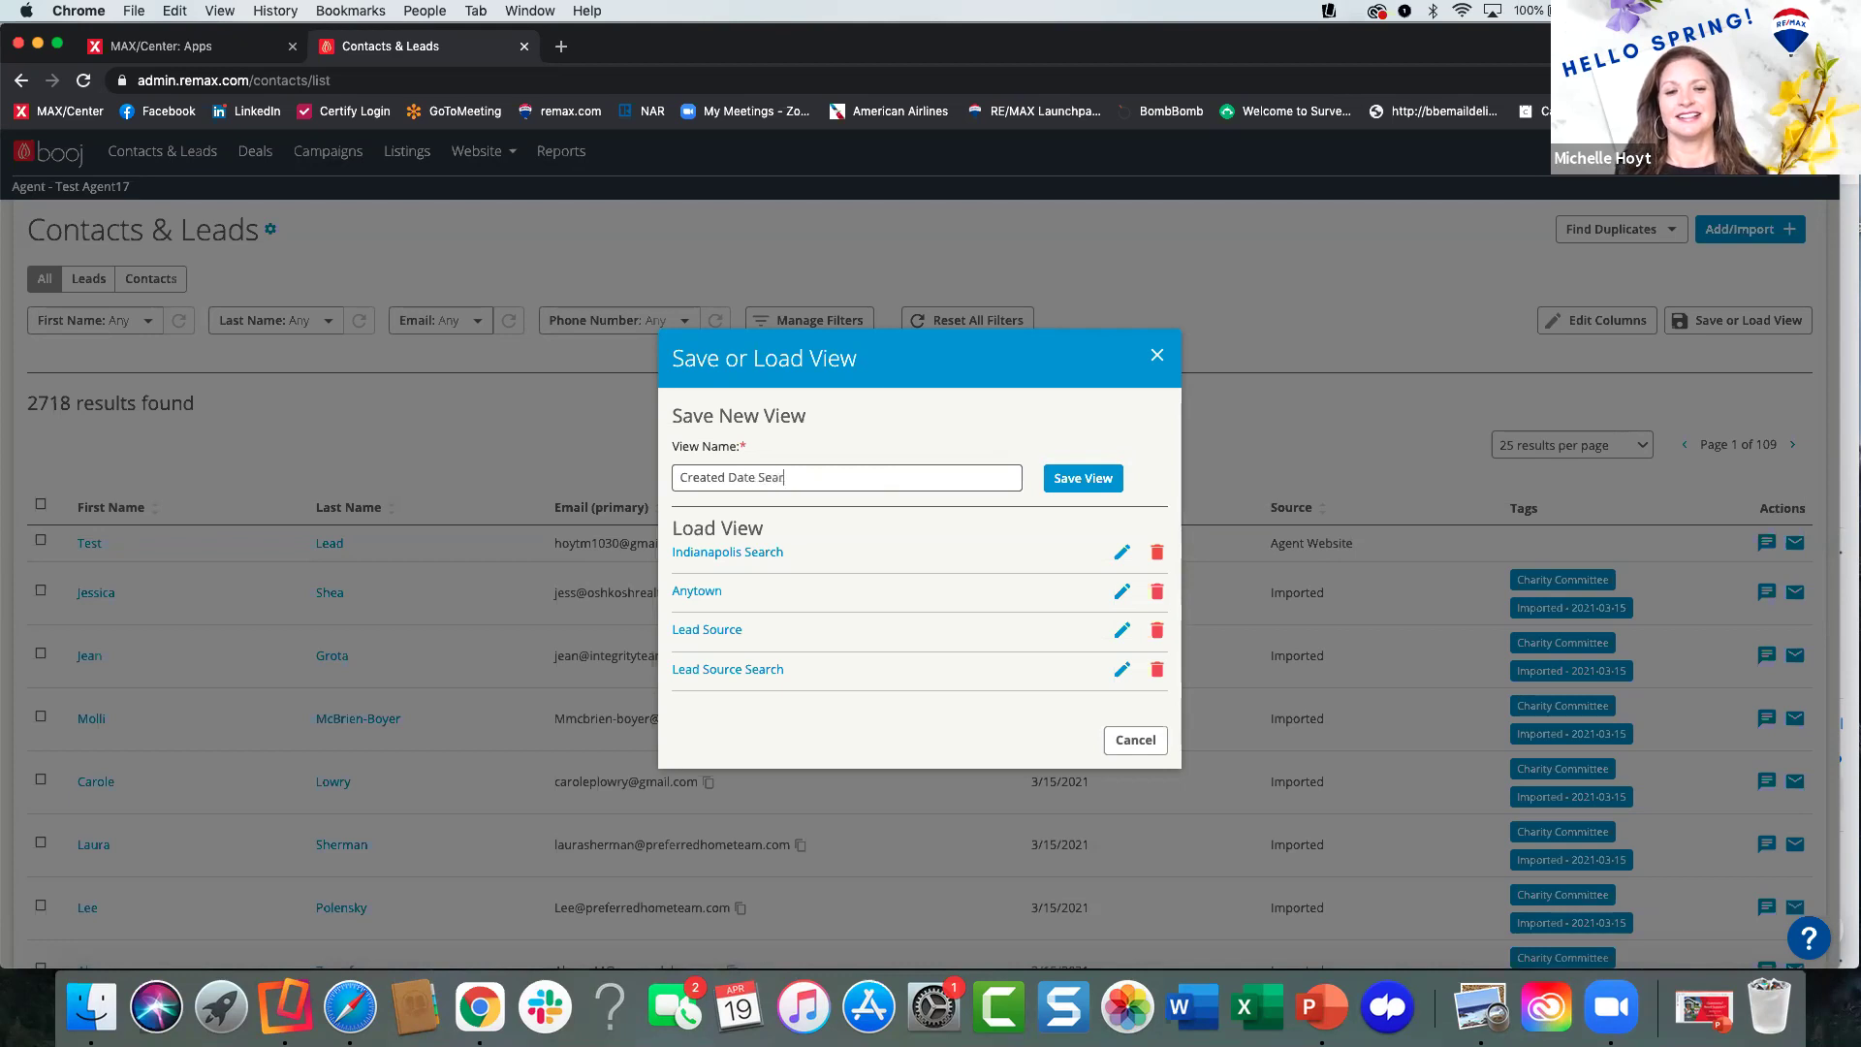
pyautogui.click(1085, 480)
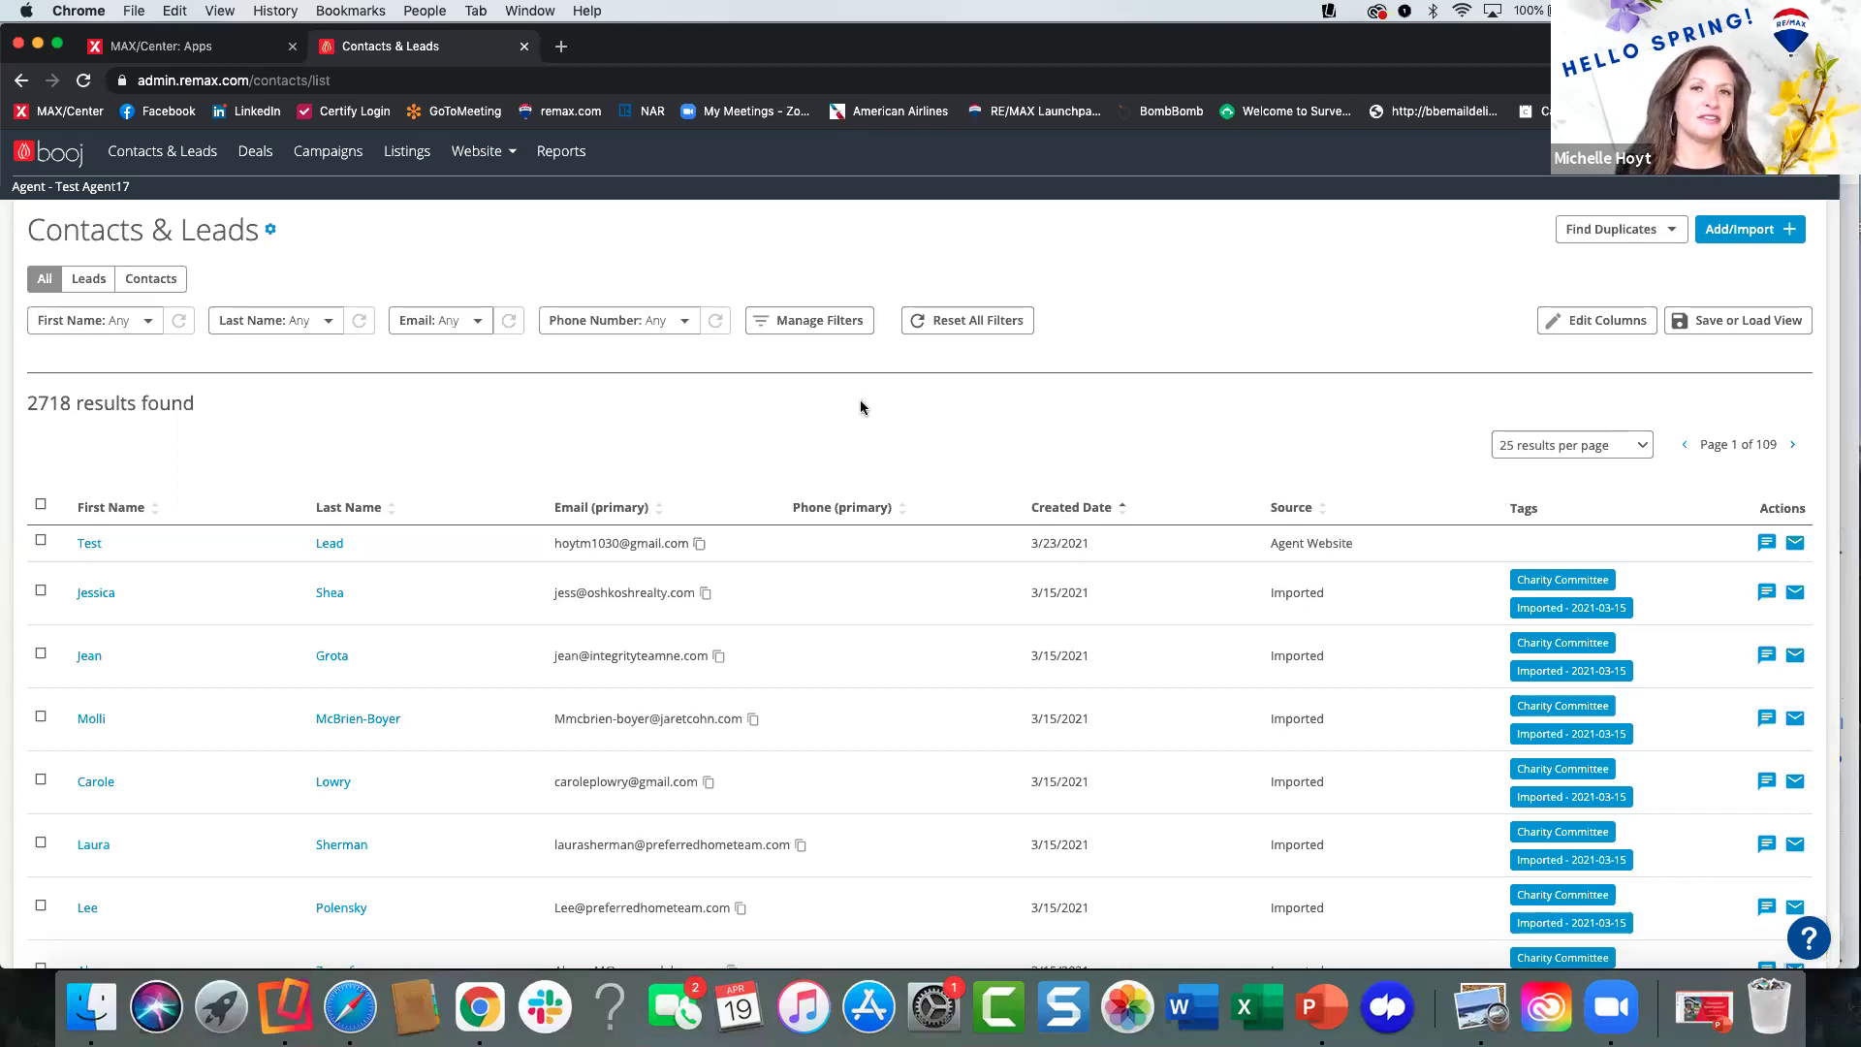
# Load the saved view Indianapolis Search, replace it with the saved view Lead Source, and look through the listed contacts.
pyautogui.click(1701, 321)
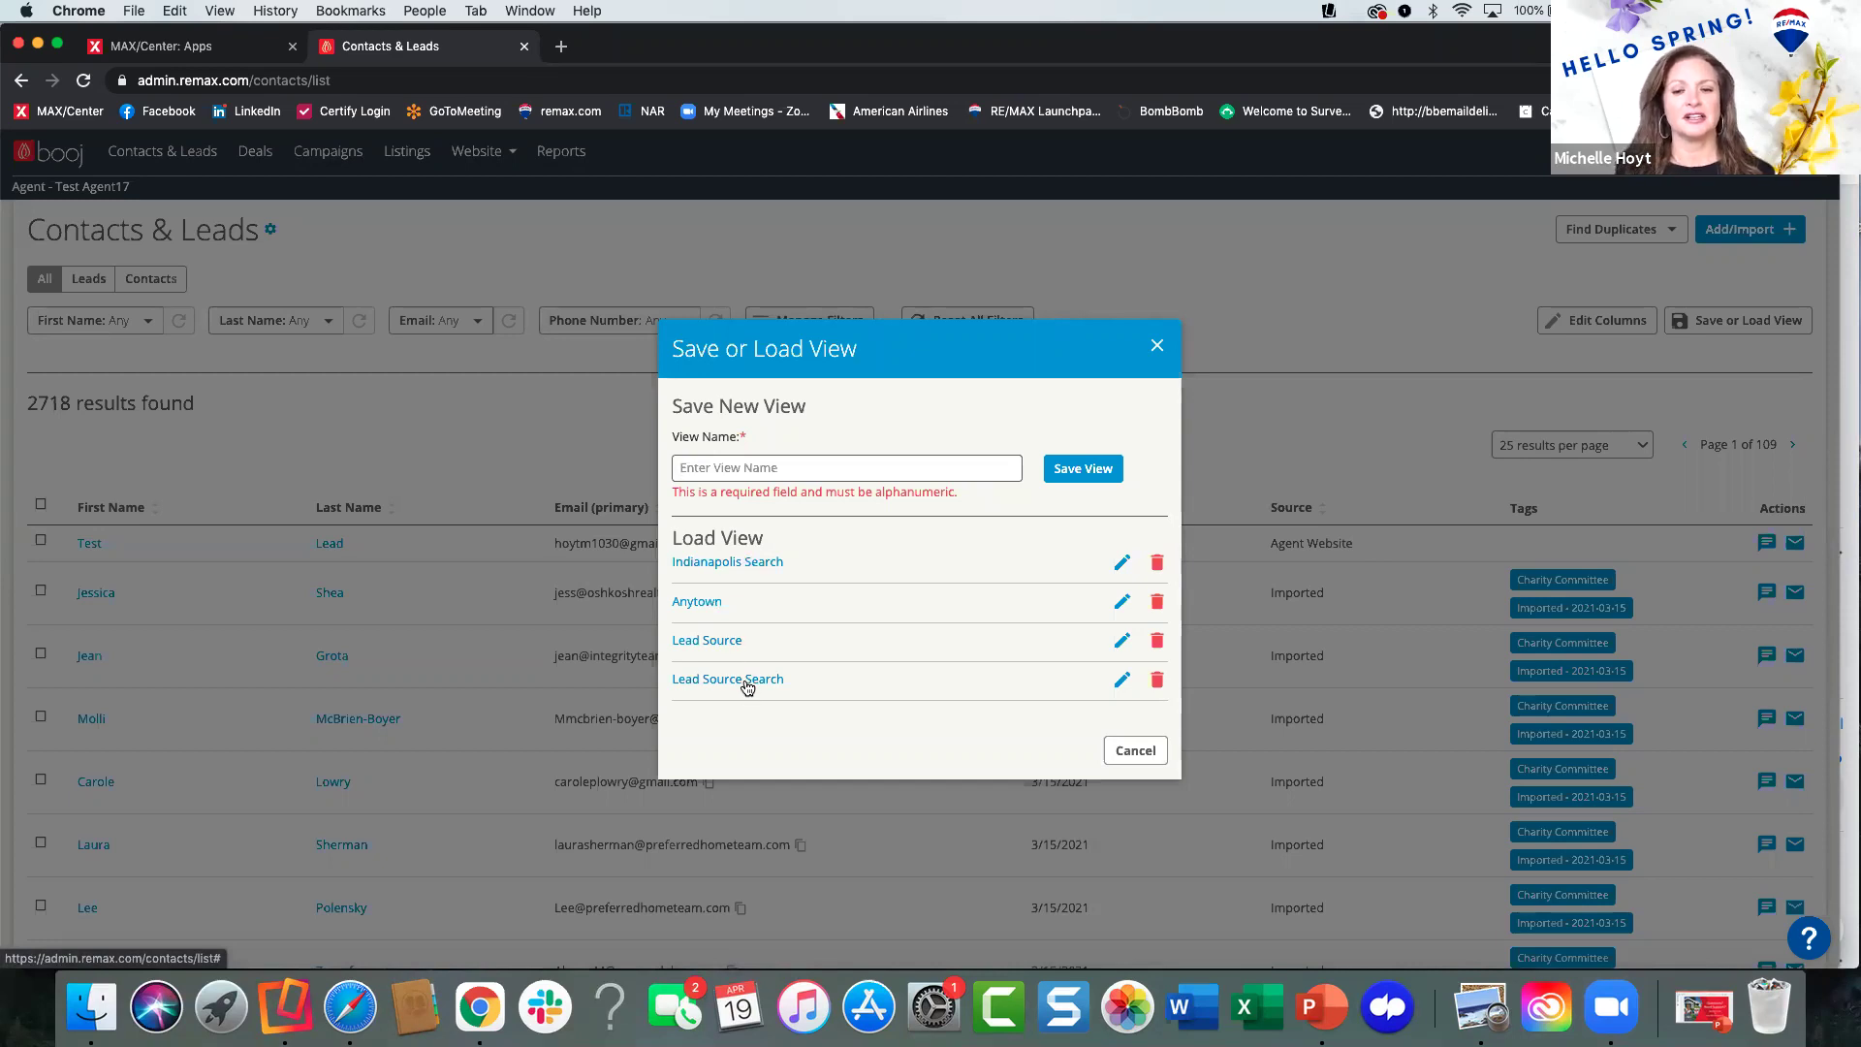
pyautogui.click(757, 564)
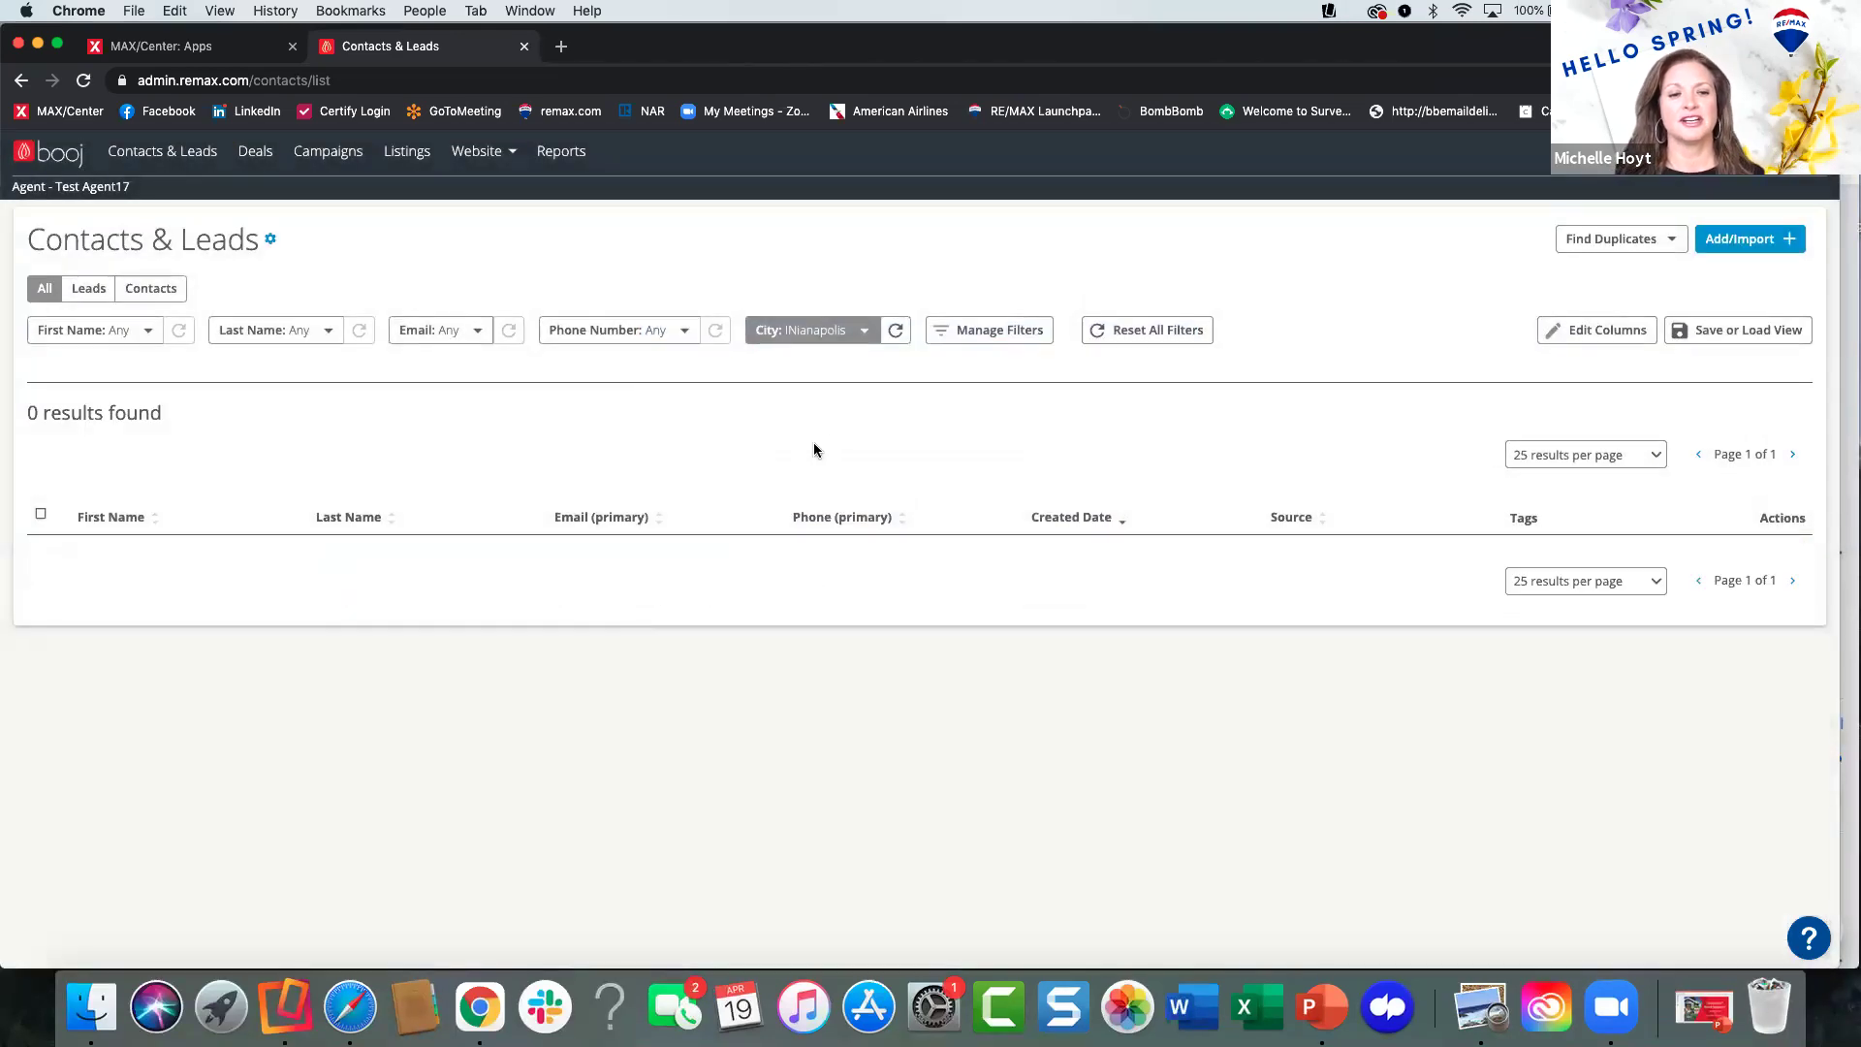
pyautogui.click(1682, 330)
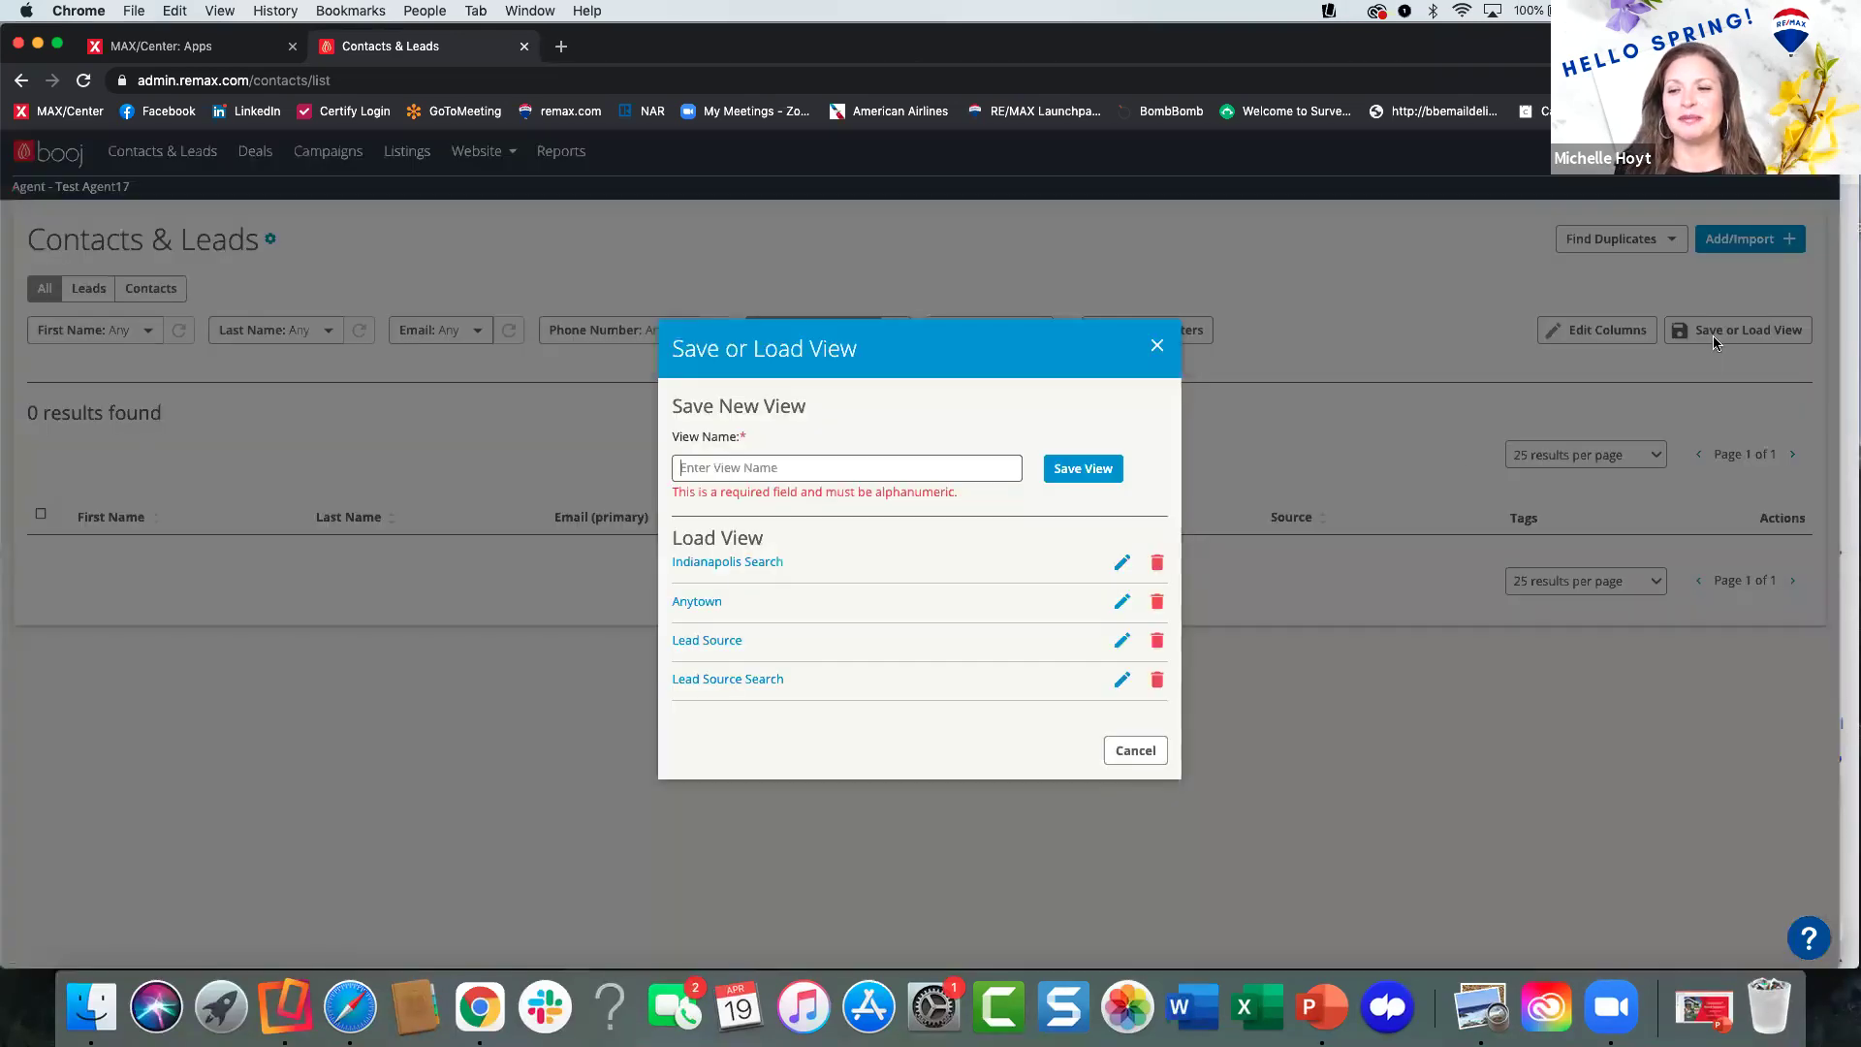
pyautogui.click(718, 640)
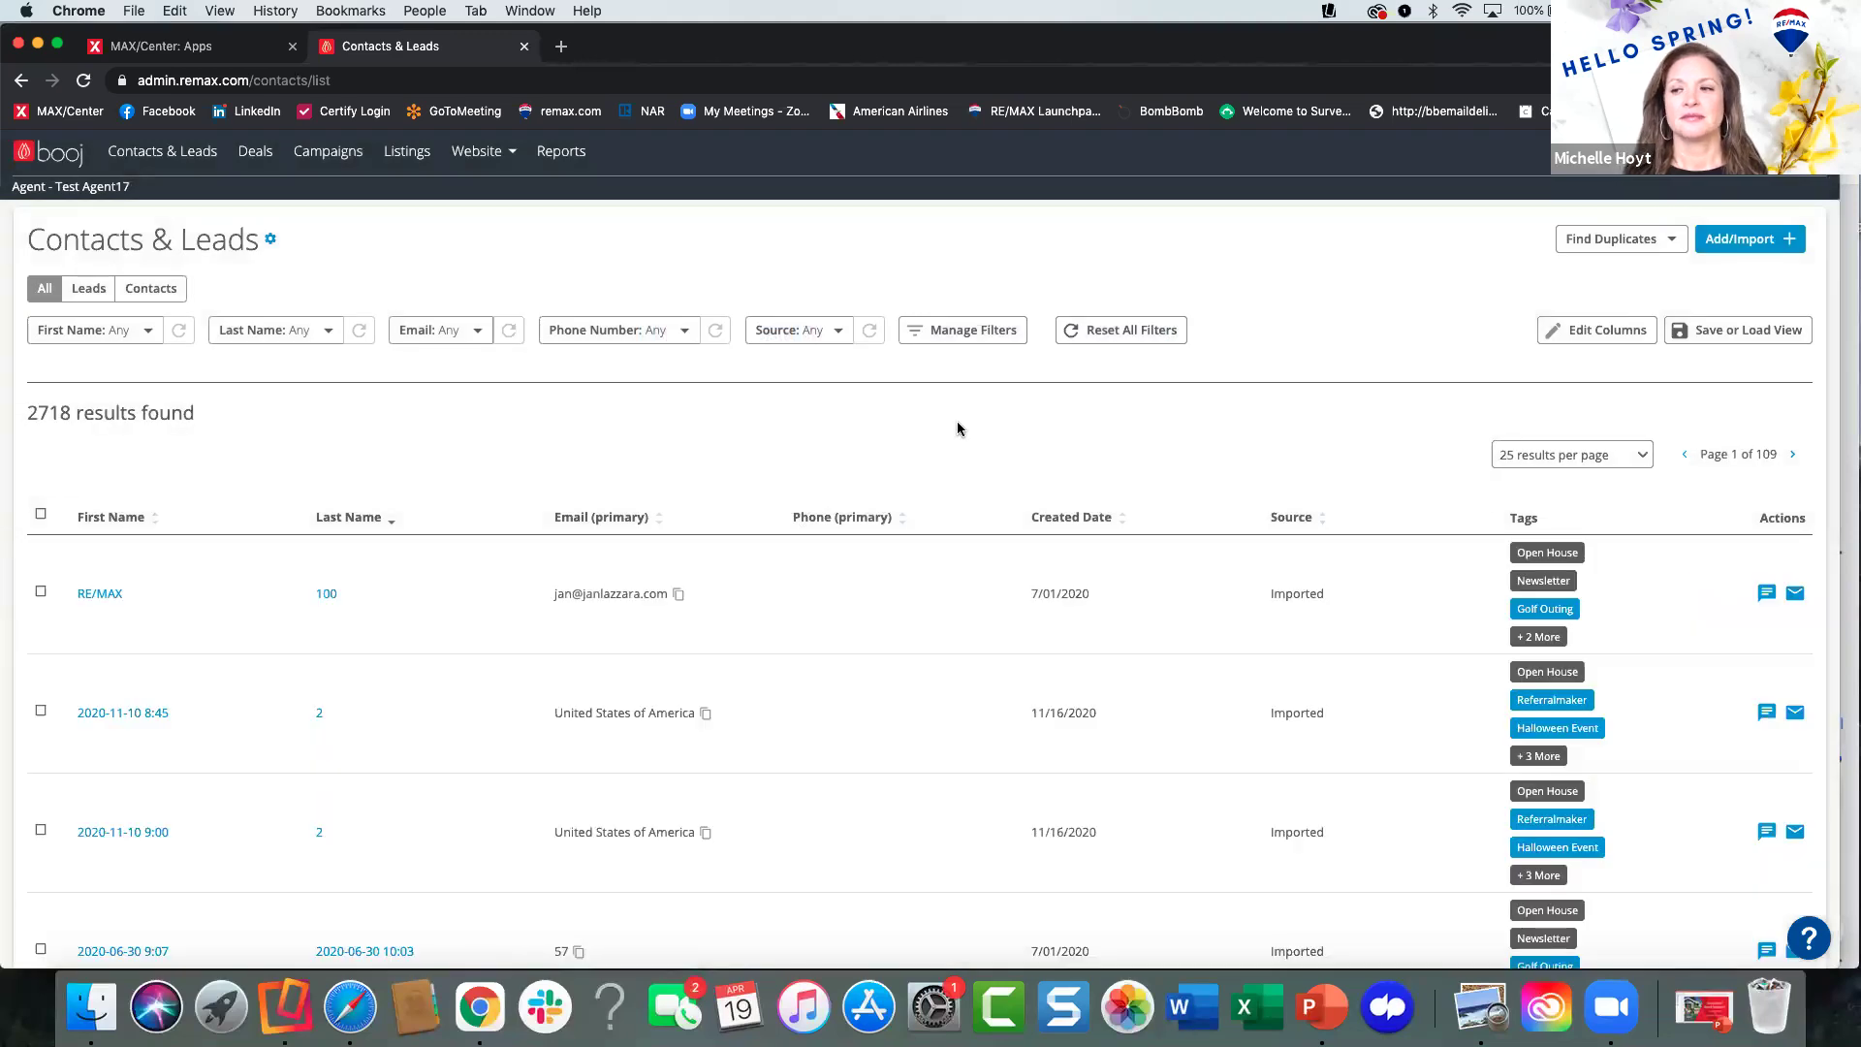
pyautogui.scroll(-5, 936, 570)
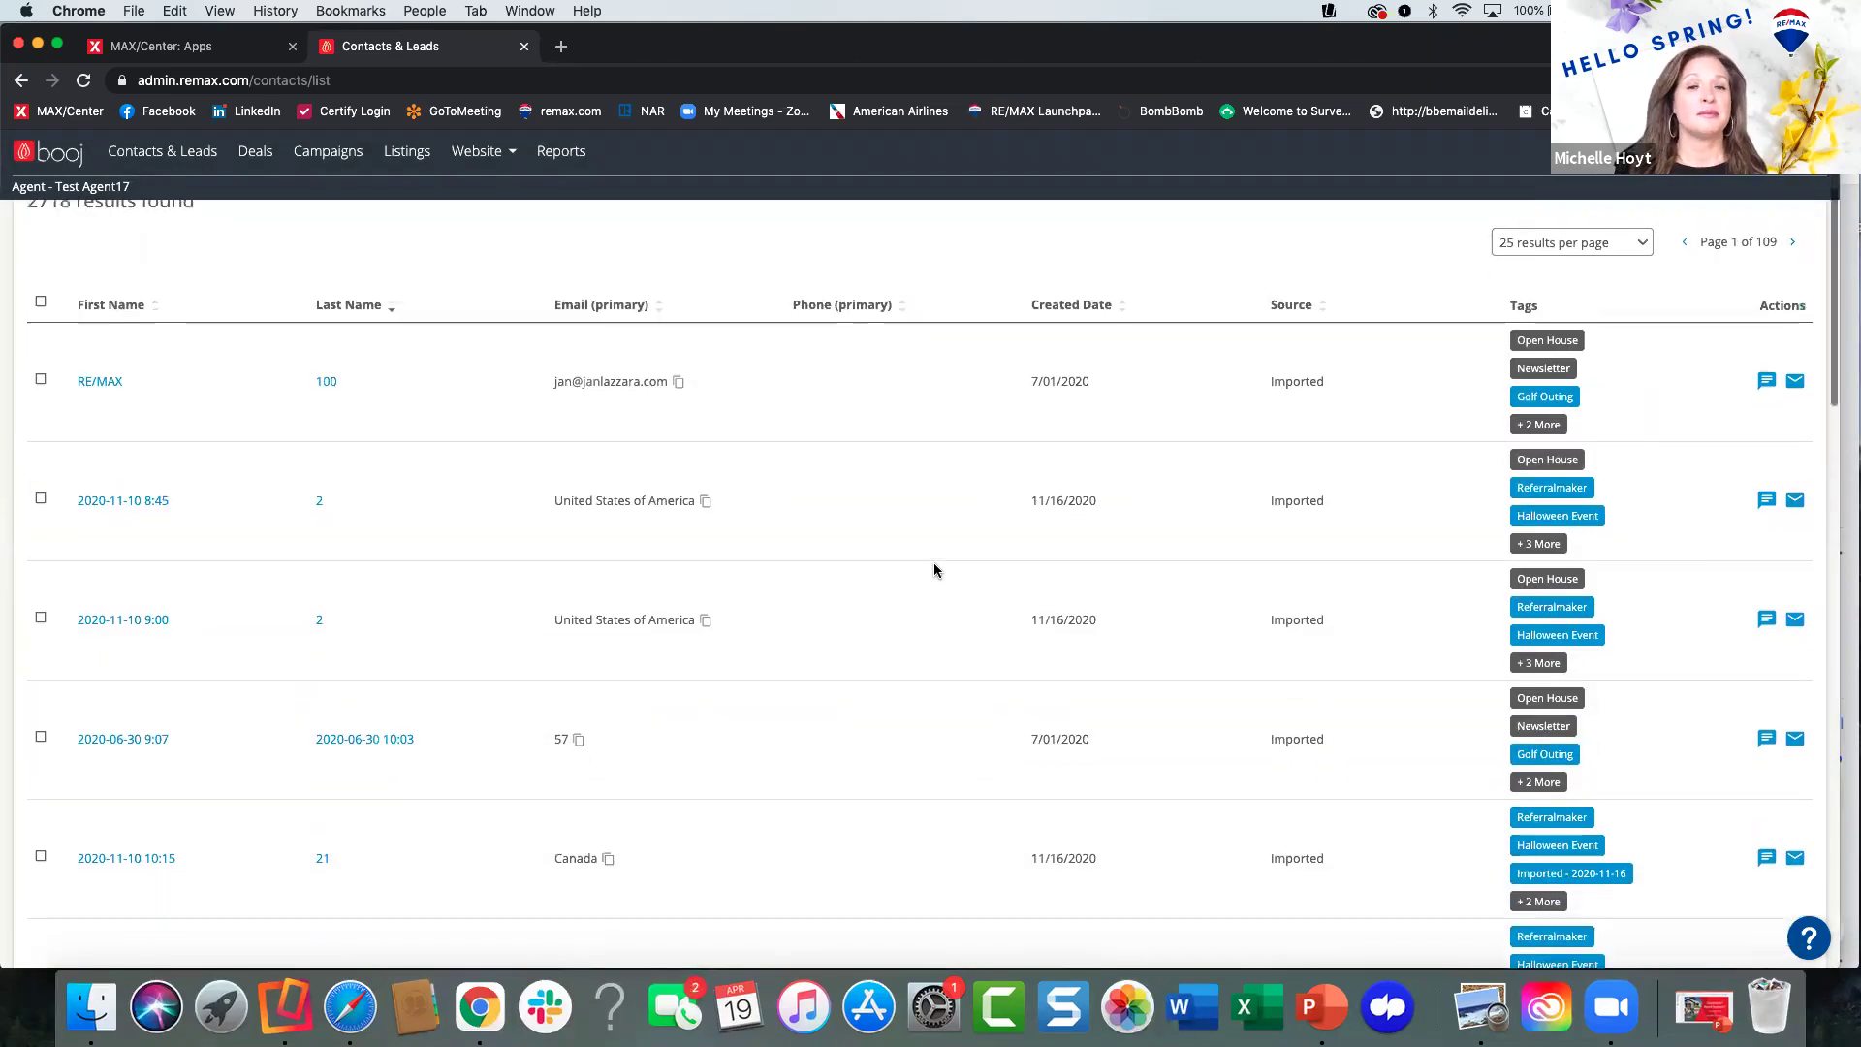
pyautogui.scroll(-10, 1297, 532)
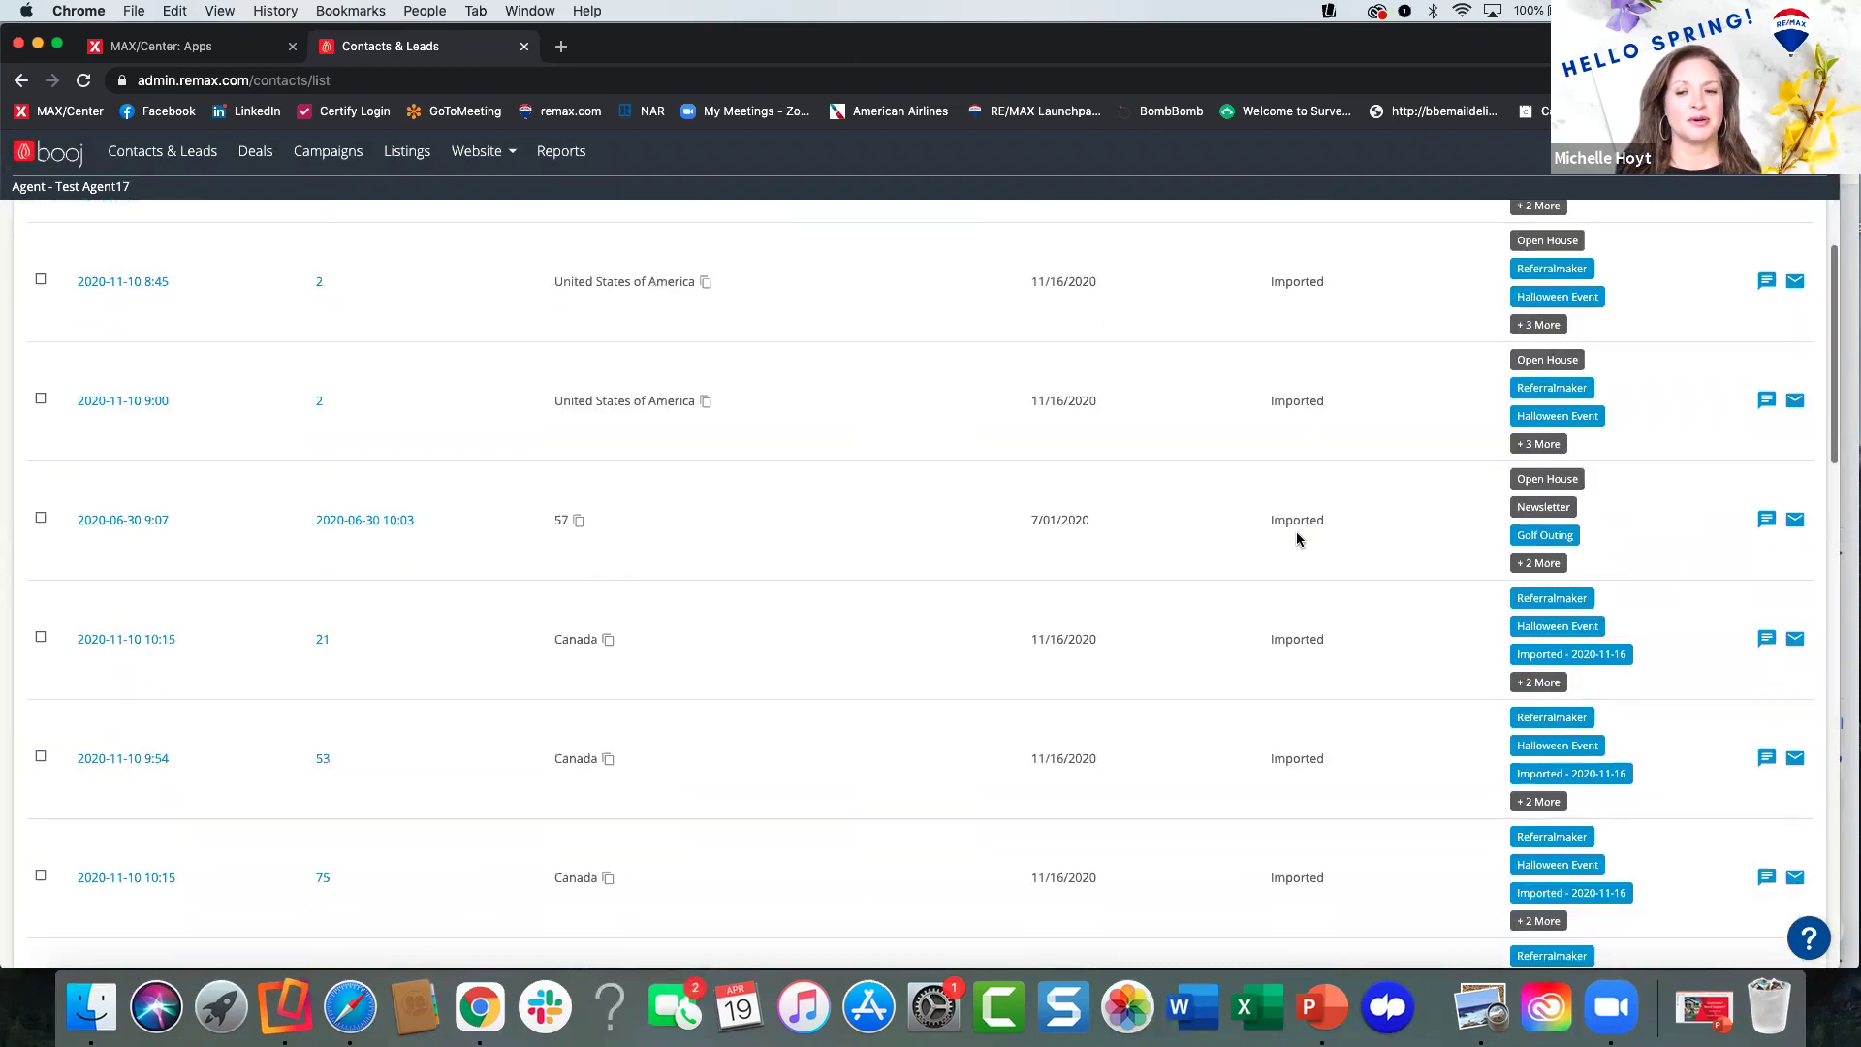
pyautogui.scroll(-10, 1297, 532)
pyautogui.scroll(20, 1297, 532)
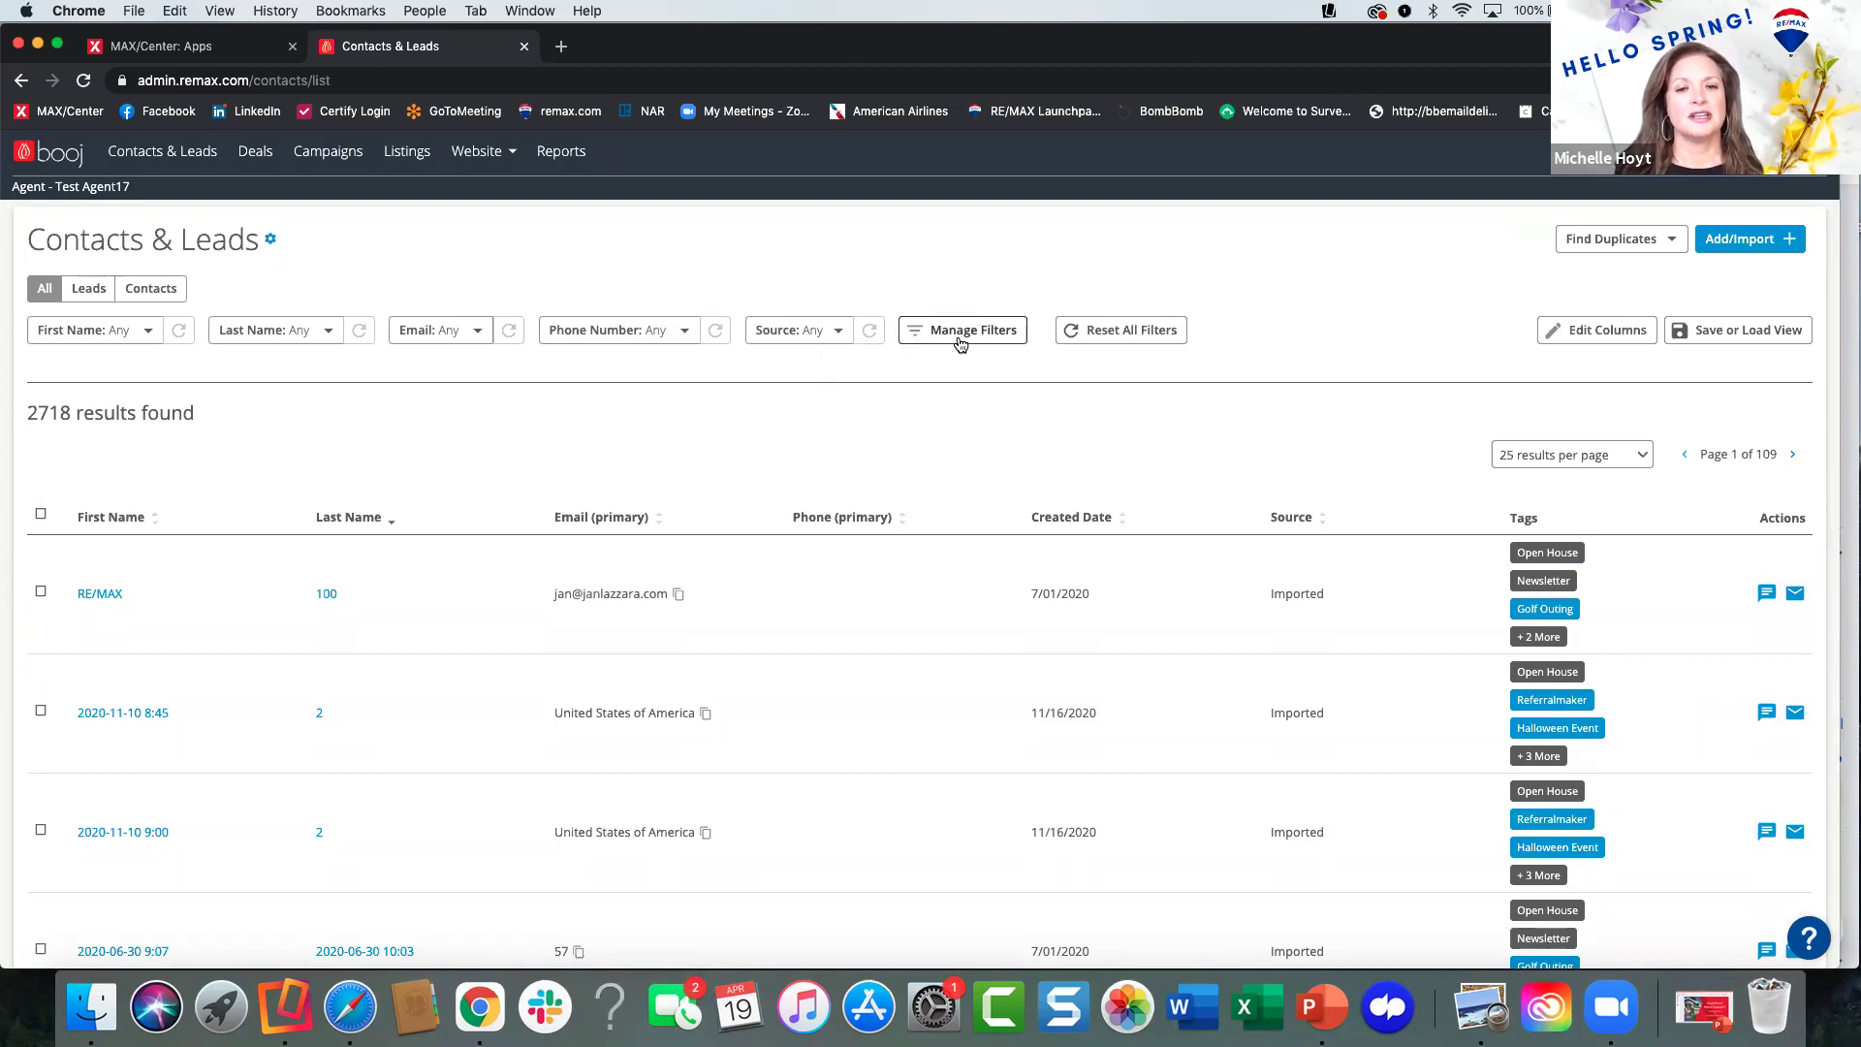
# Reset all contact filters and replace the Source filter with a Tags filter.
pyautogui.click(1087, 335)
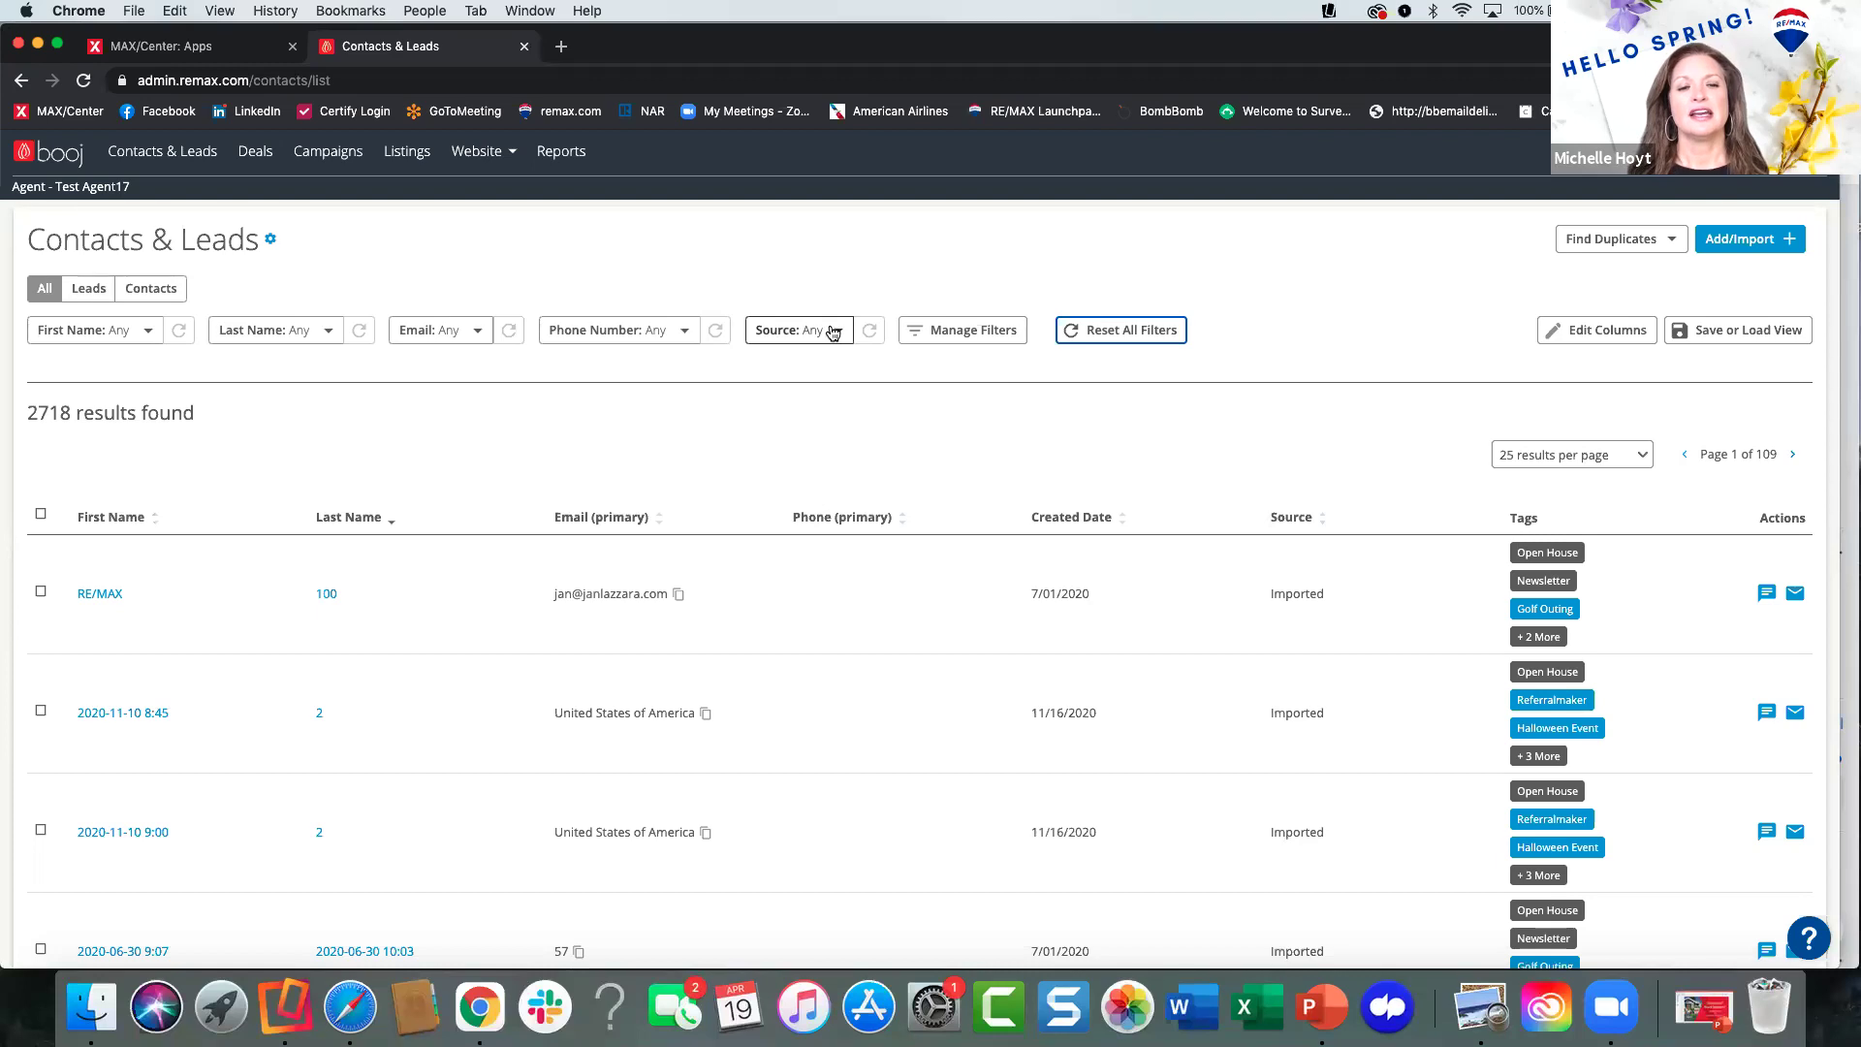
pyautogui.click(930, 333)
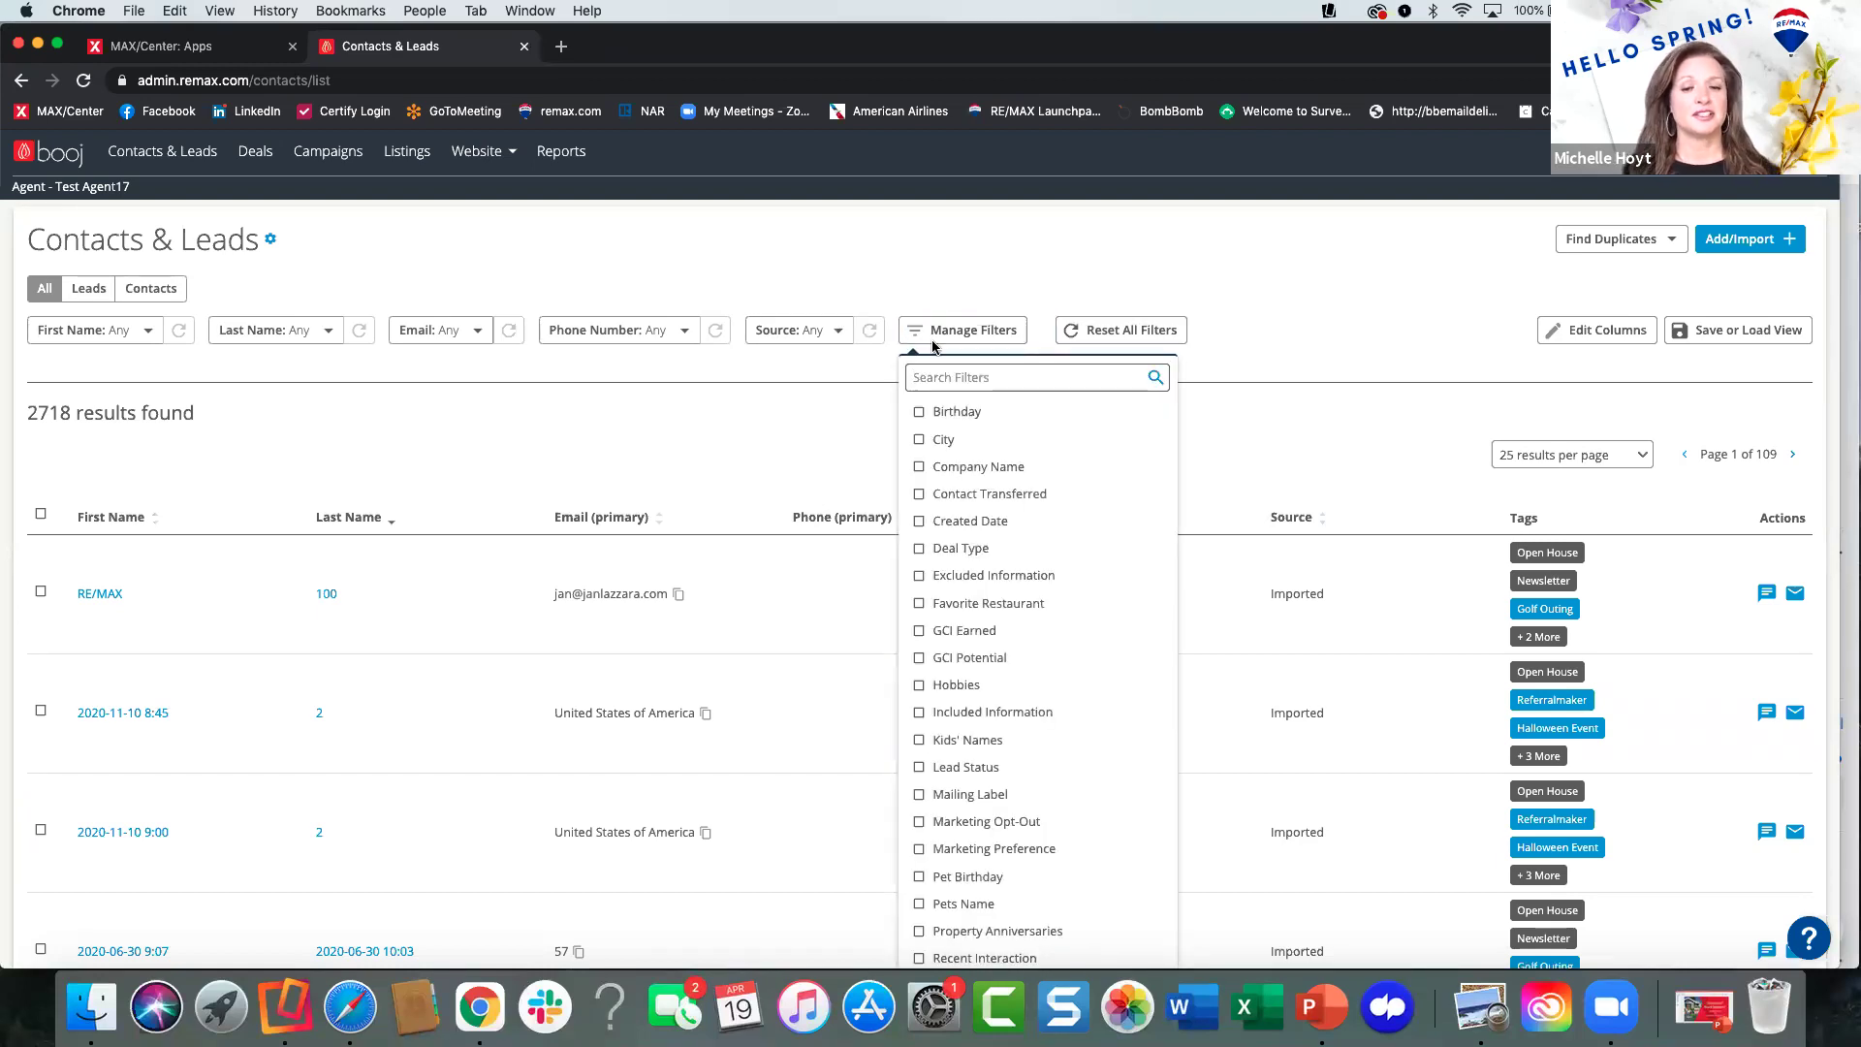
pyautogui.scroll(-3, 957, 656)
pyautogui.scroll(-2, 966, 656)
pyautogui.click(918, 754)
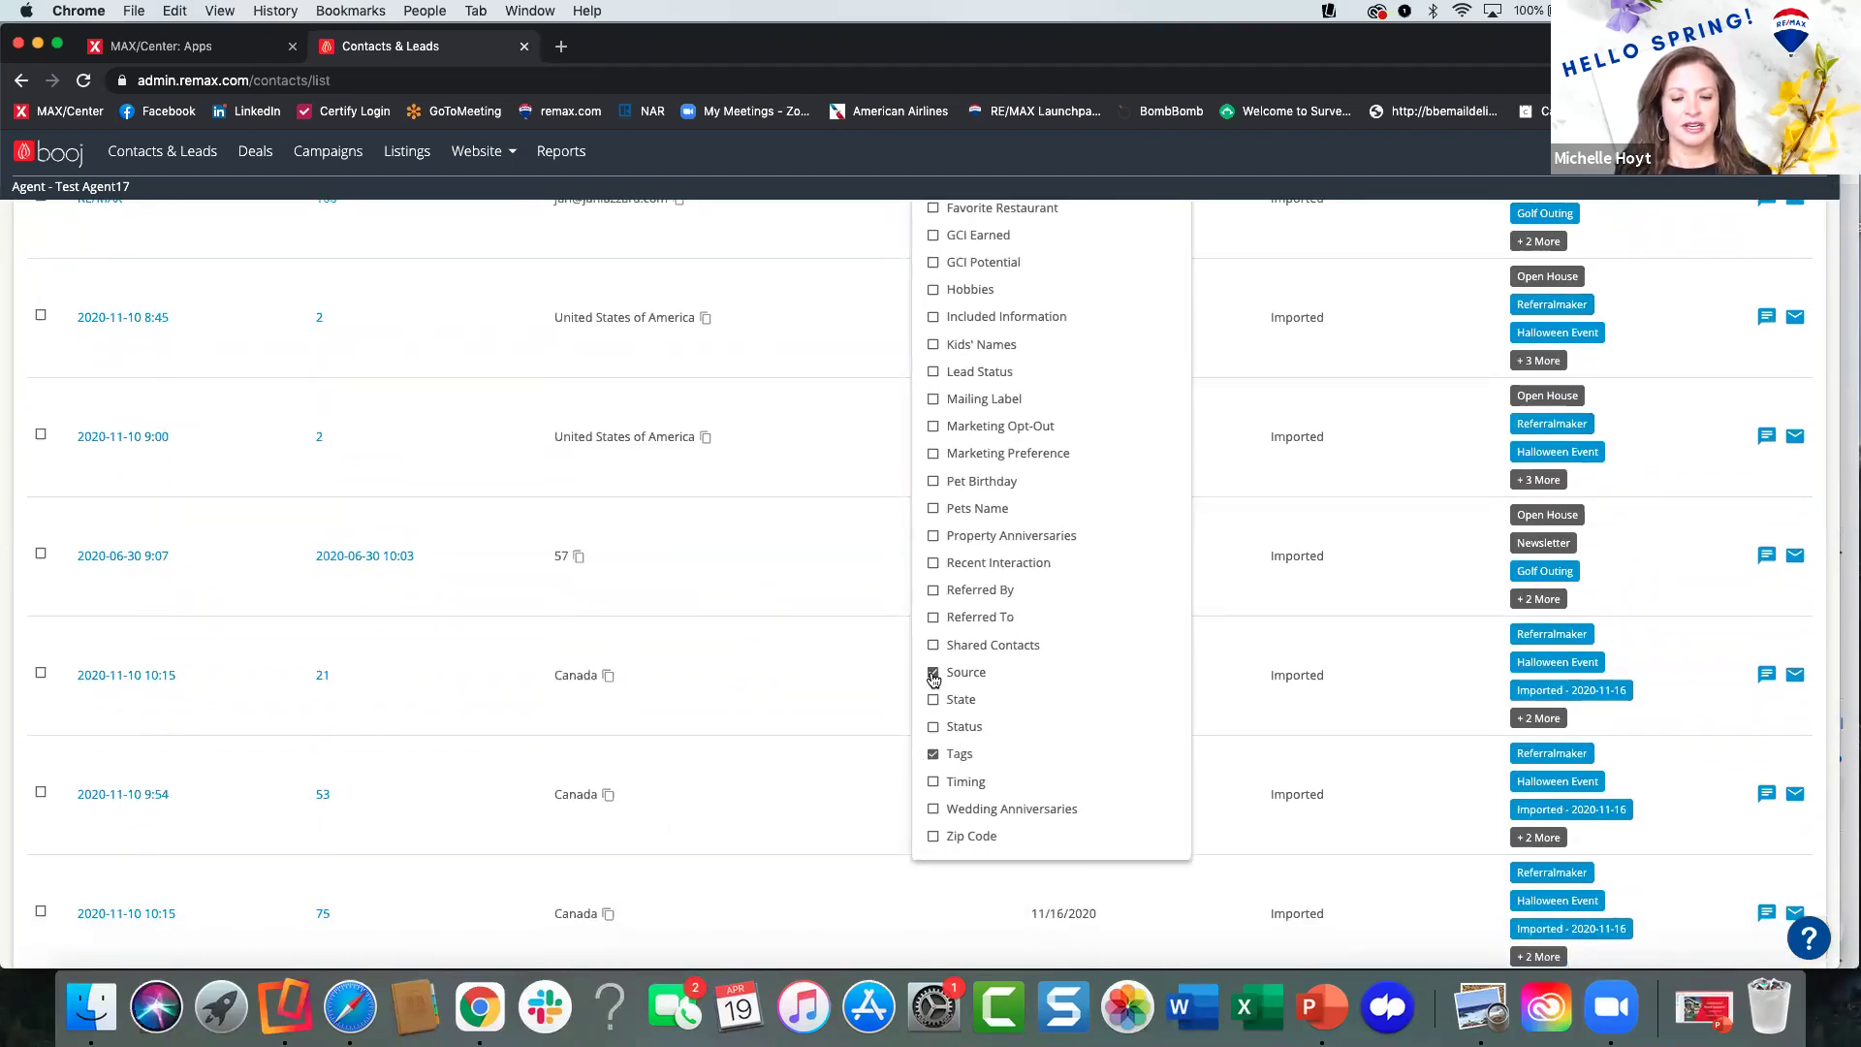
pyautogui.scroll(5, 989, 609)
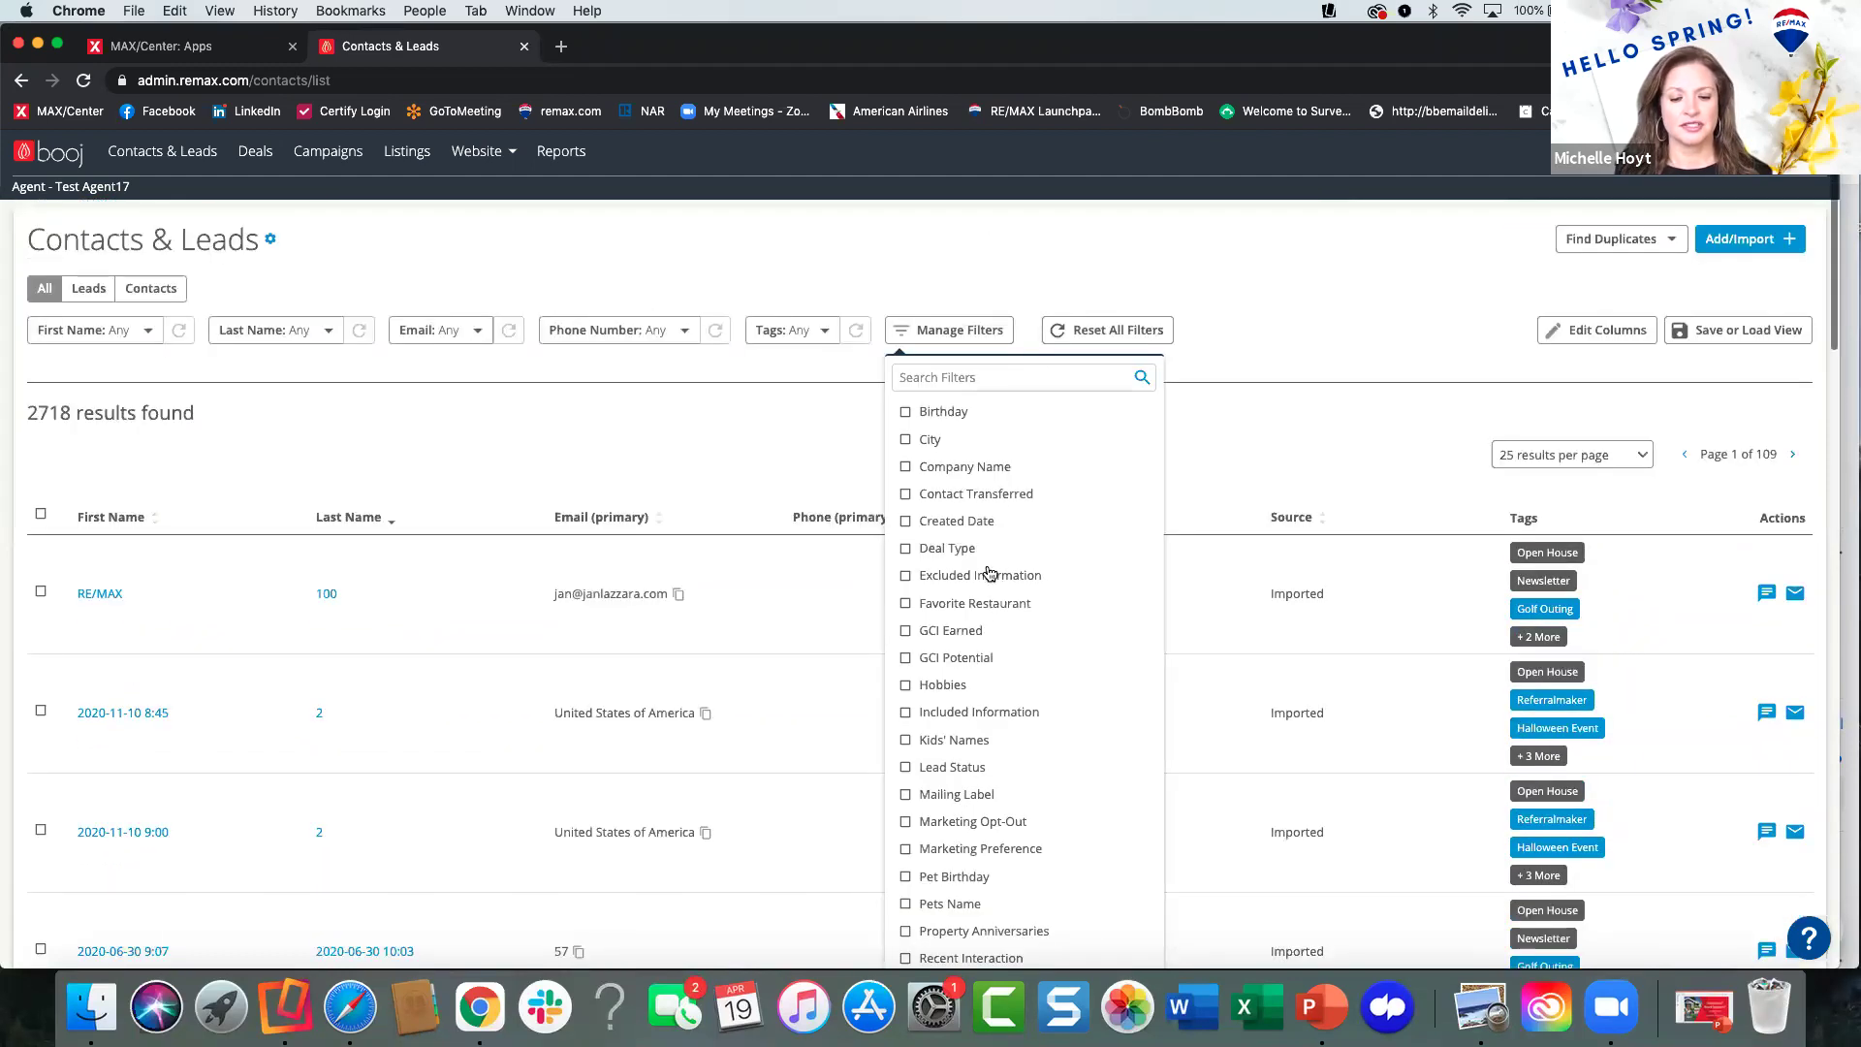
pyautogui.click(803, 365)
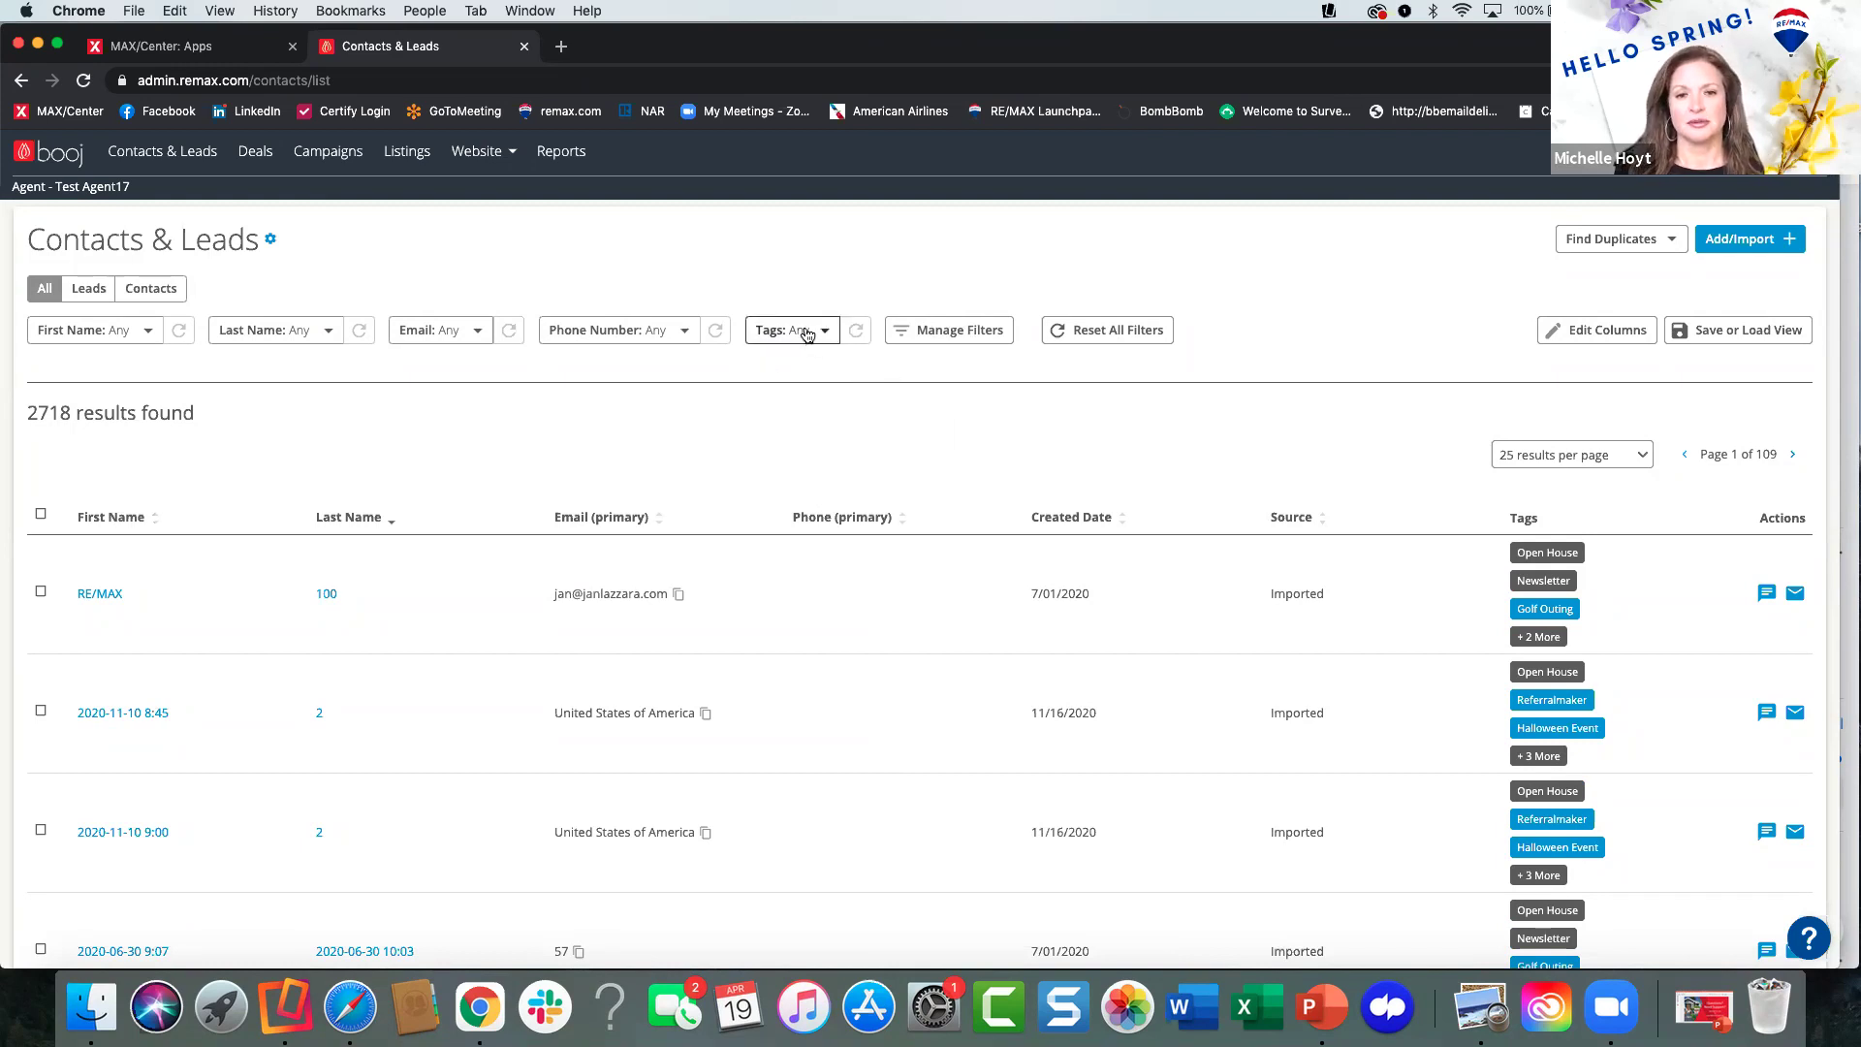
pyautogui.click(806, 334)
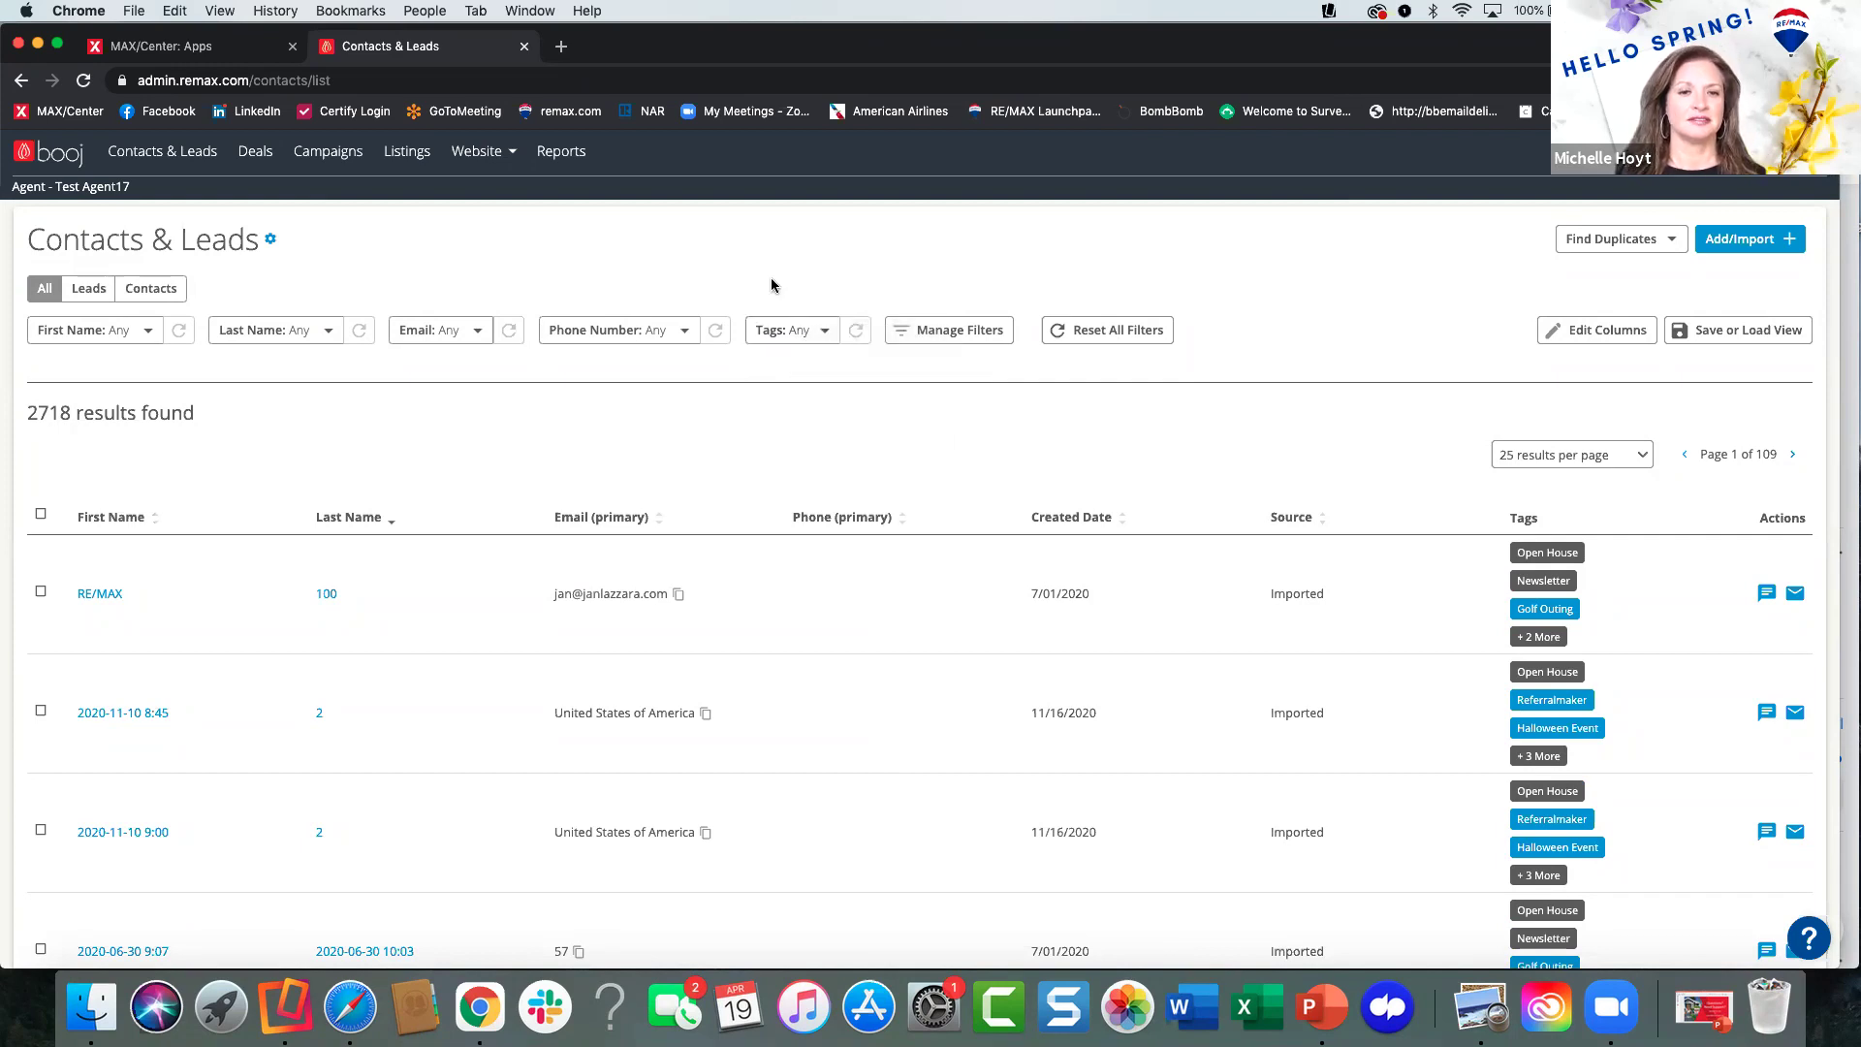
pyautogui.rightClick(829, 304)
pyautogui.click(806, 283)
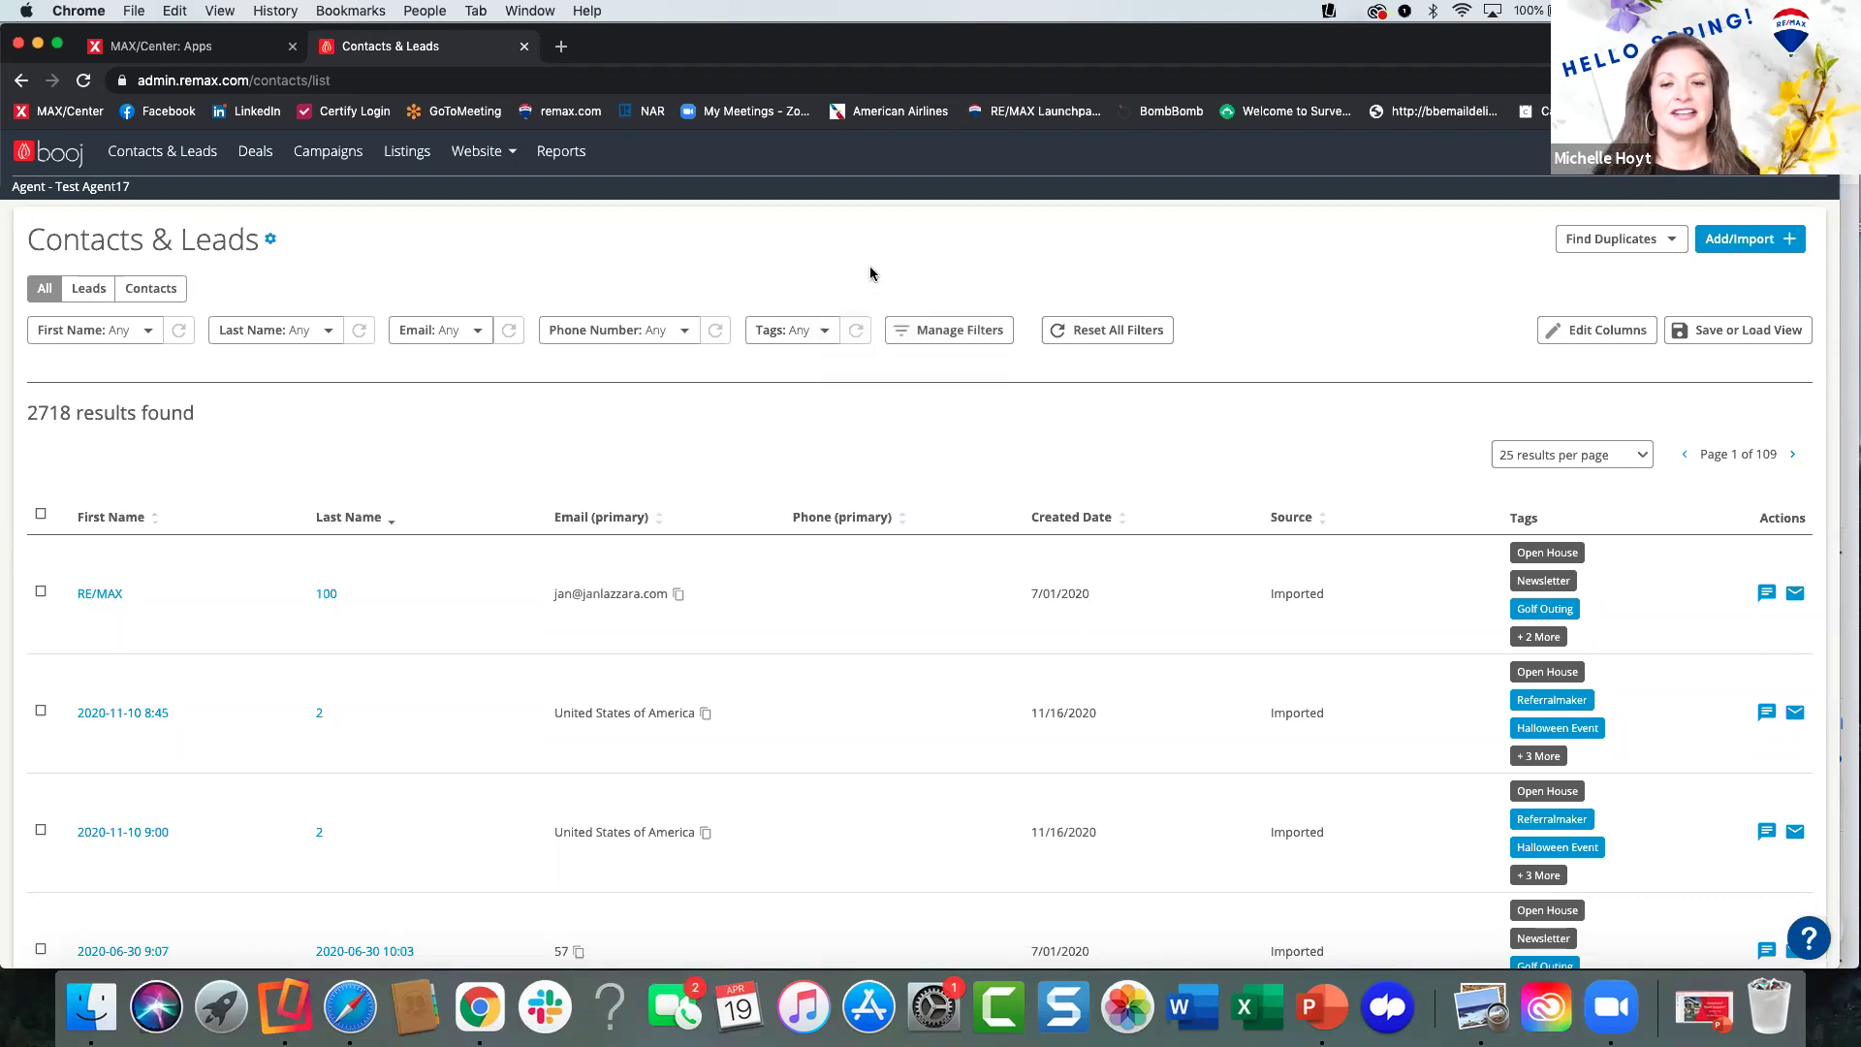
pyautogui.scroll(-2, 853, 290)
pyautogui.scroll(2, 841, 315)
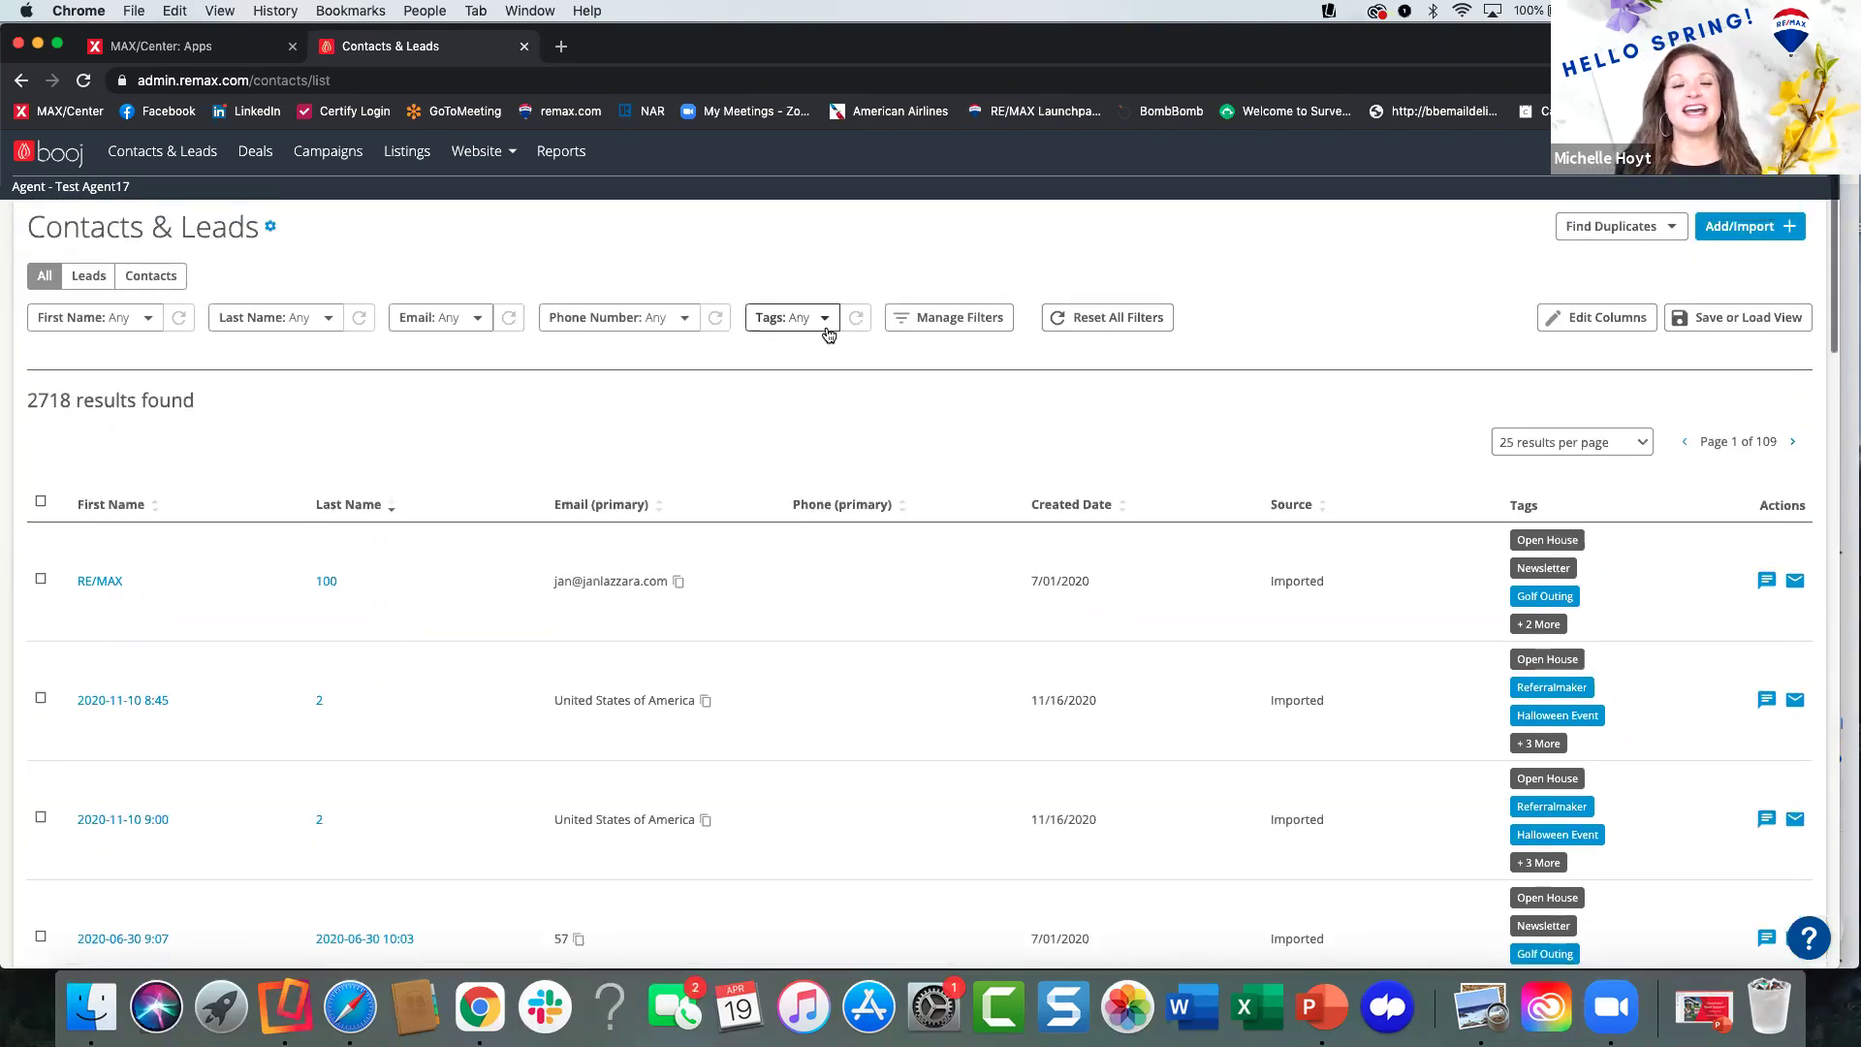
pyautogui.scroll(1, 832, 340)
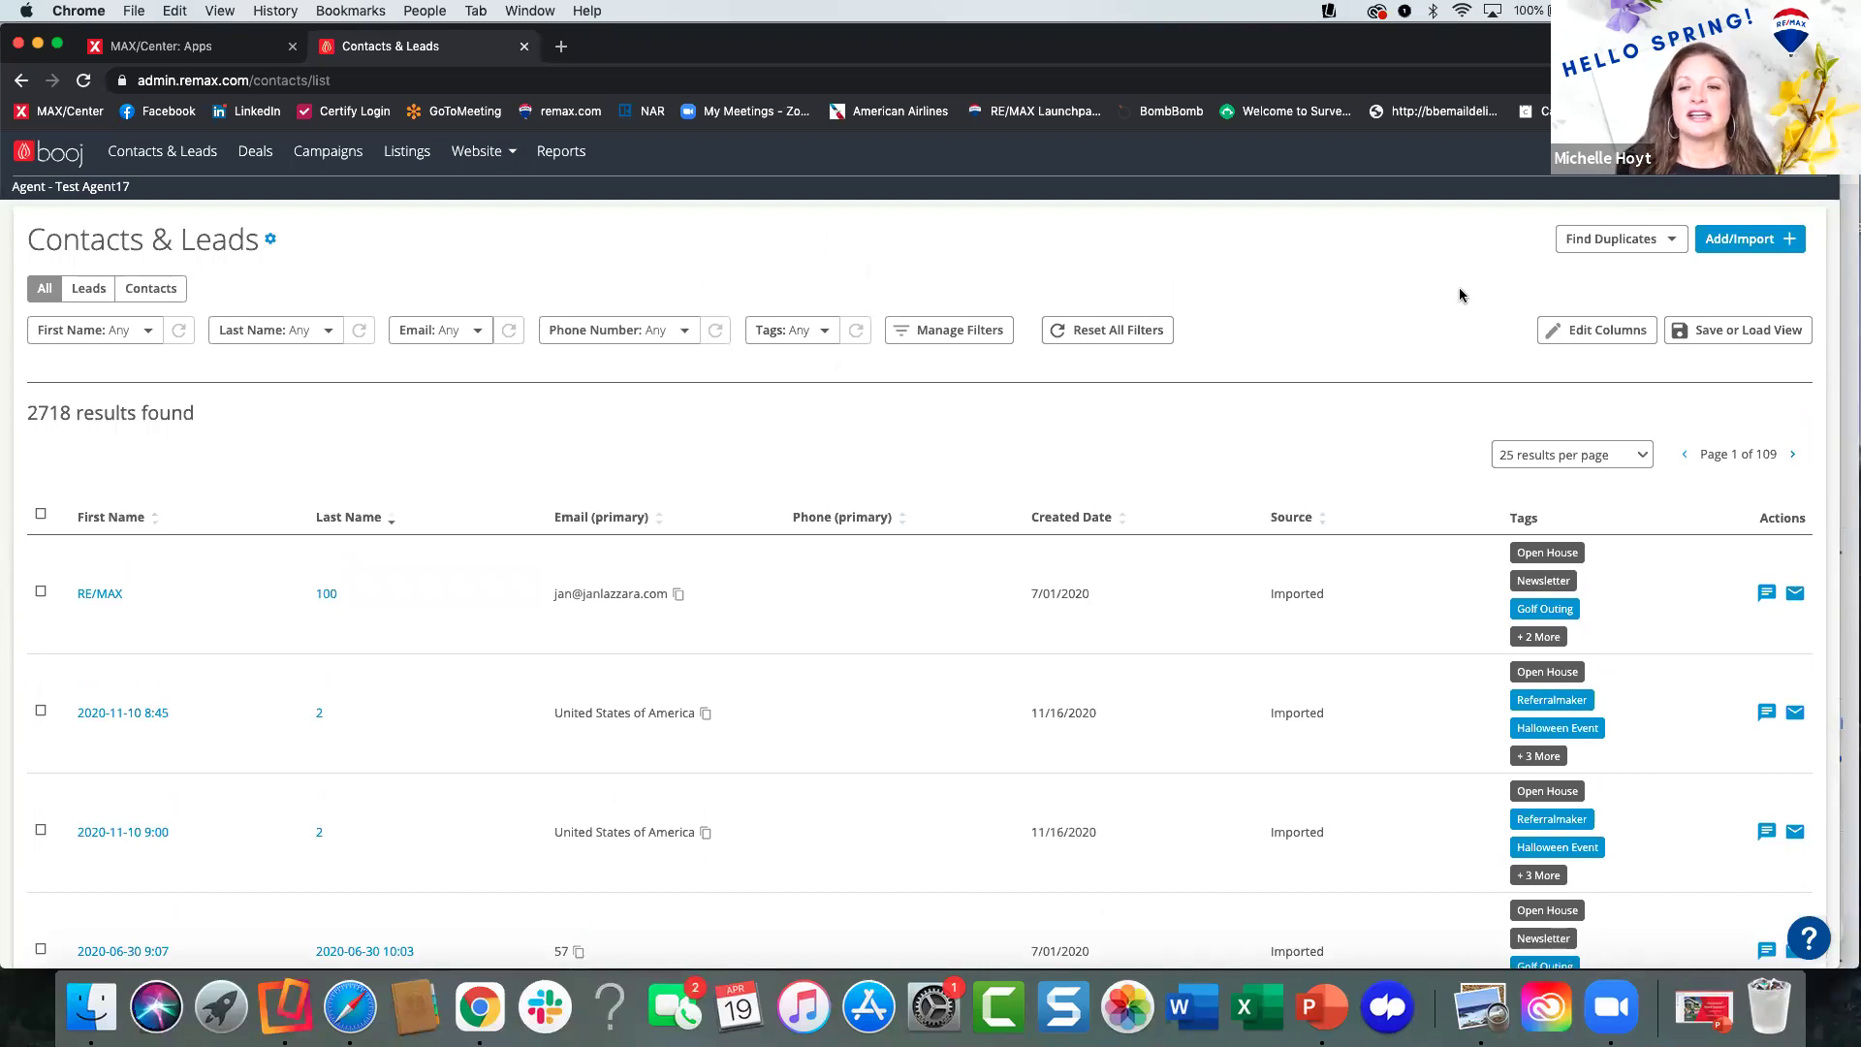
# Open the option for adding an individual contact, and reload the Contacts & Leads page to return to the list.
pyautogui.click(1724, 248)
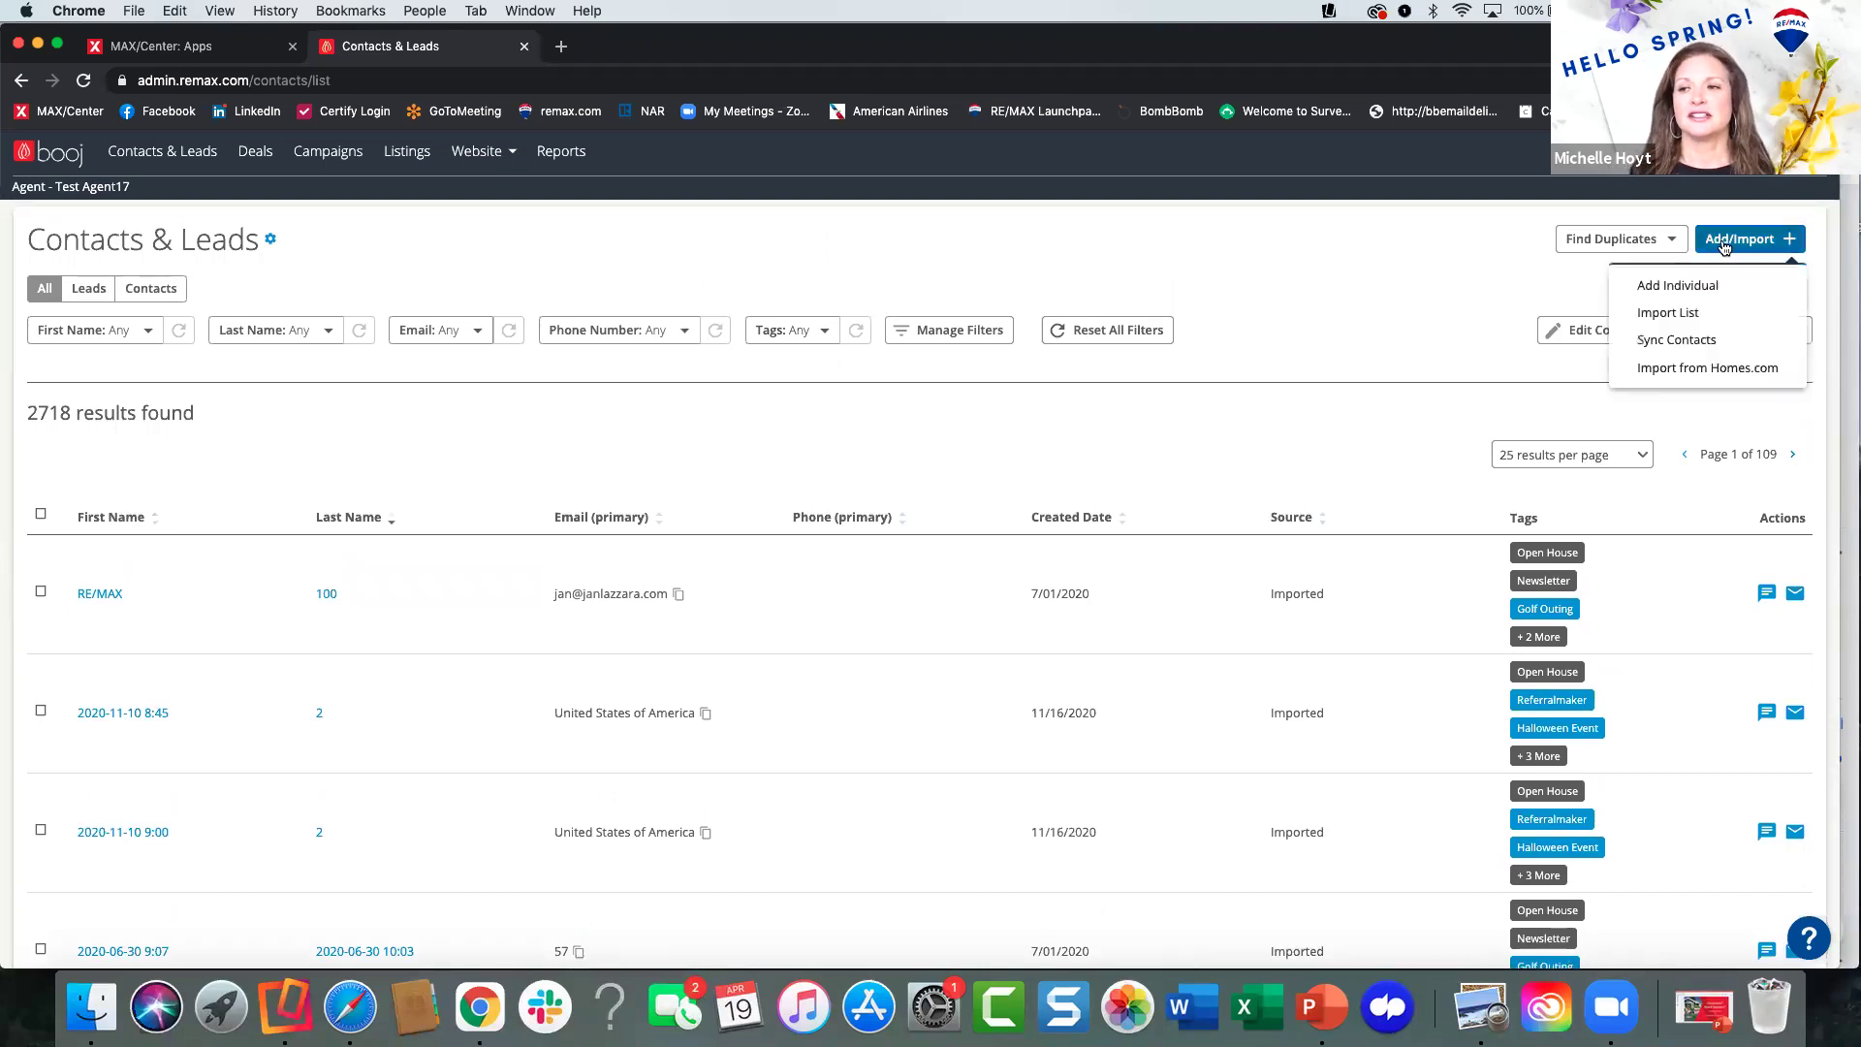
pyautogui.click(1679, 287)
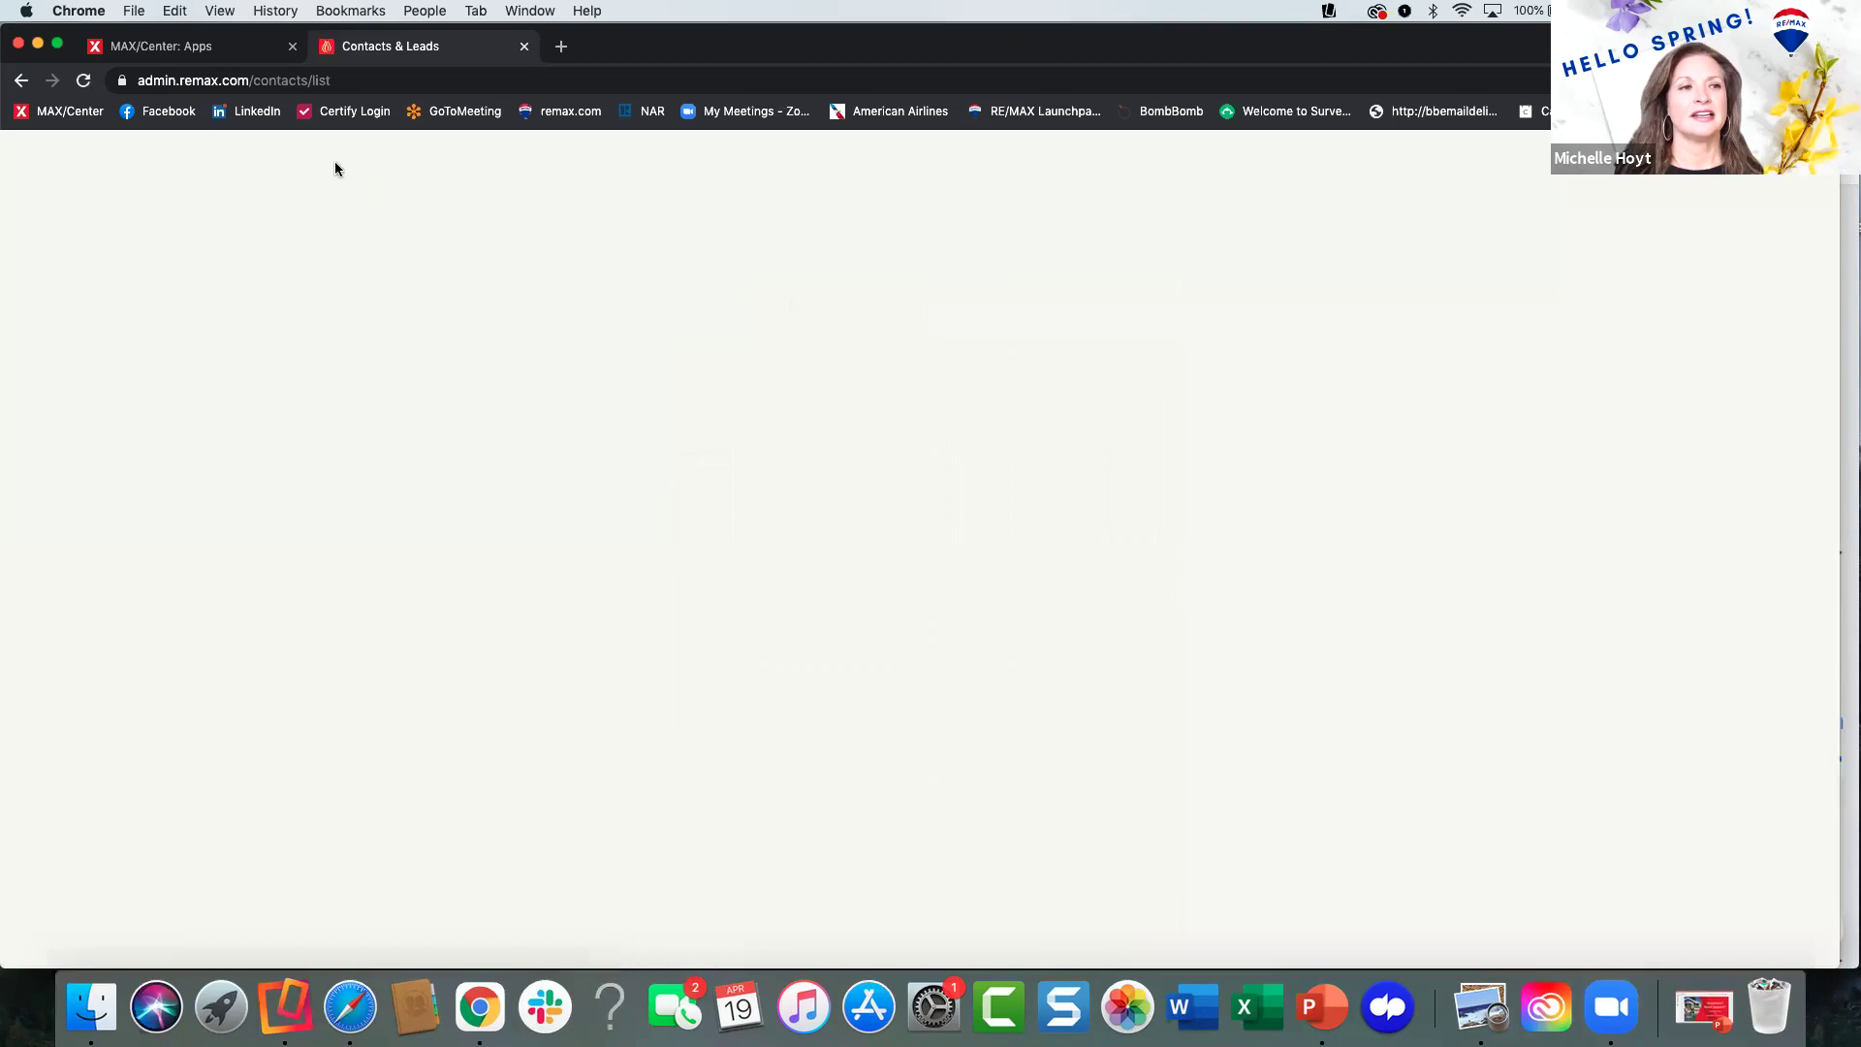
pyautogui.click(85, 83)
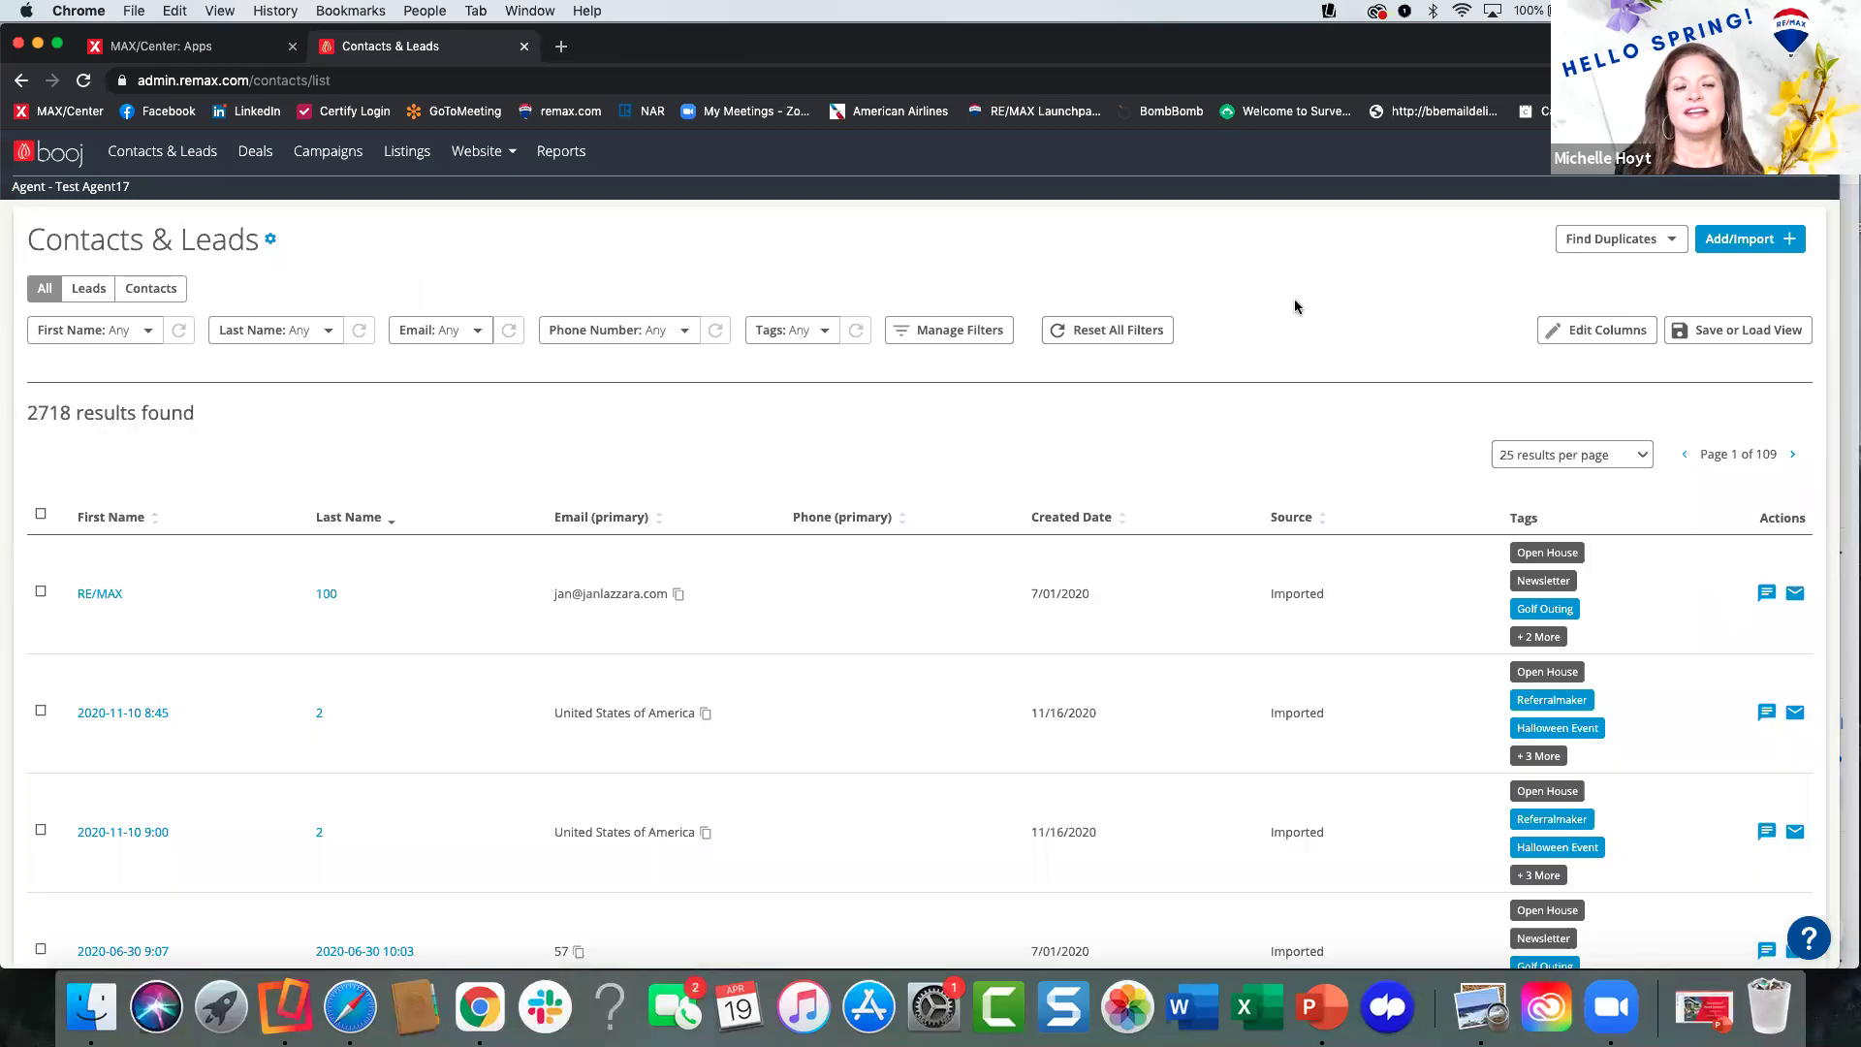
# Open the contact list import, try Top Producer as the previous system, and set the choice back to None.
pyautogui.click(1742, 240)
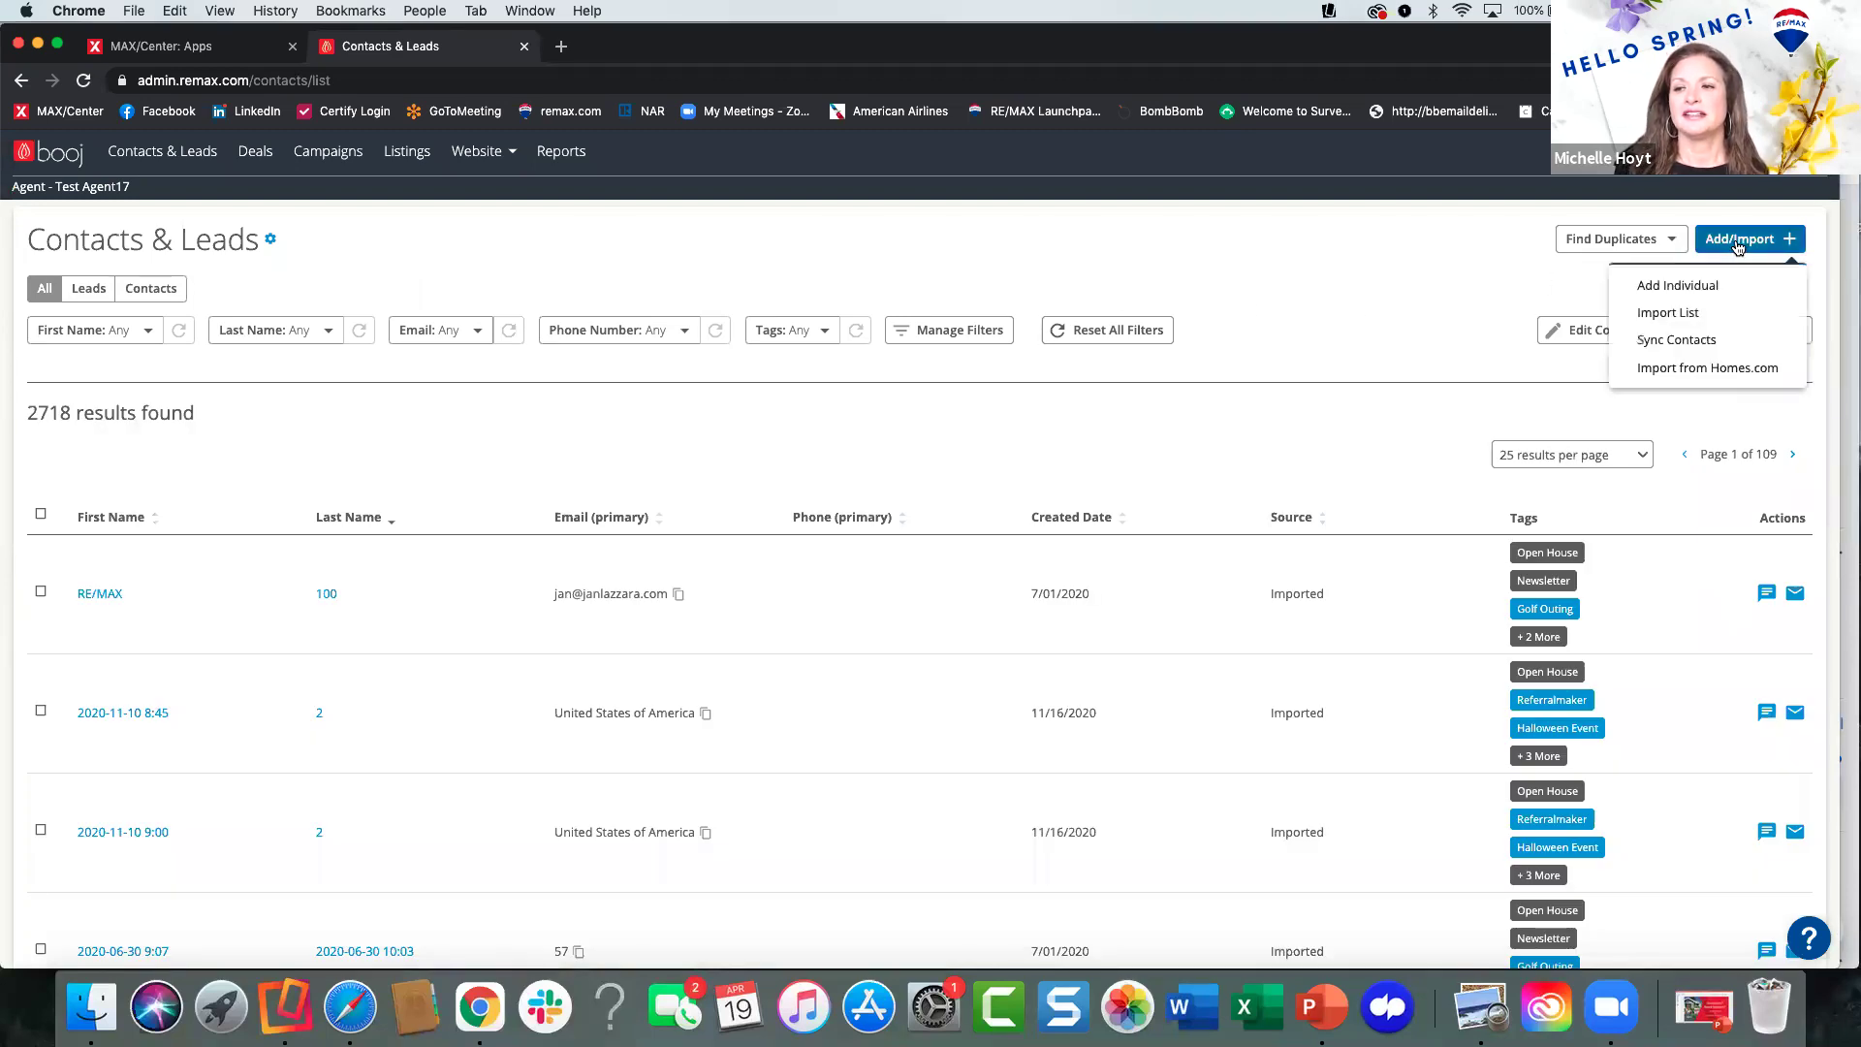
pyautogui.click(1679, 313)
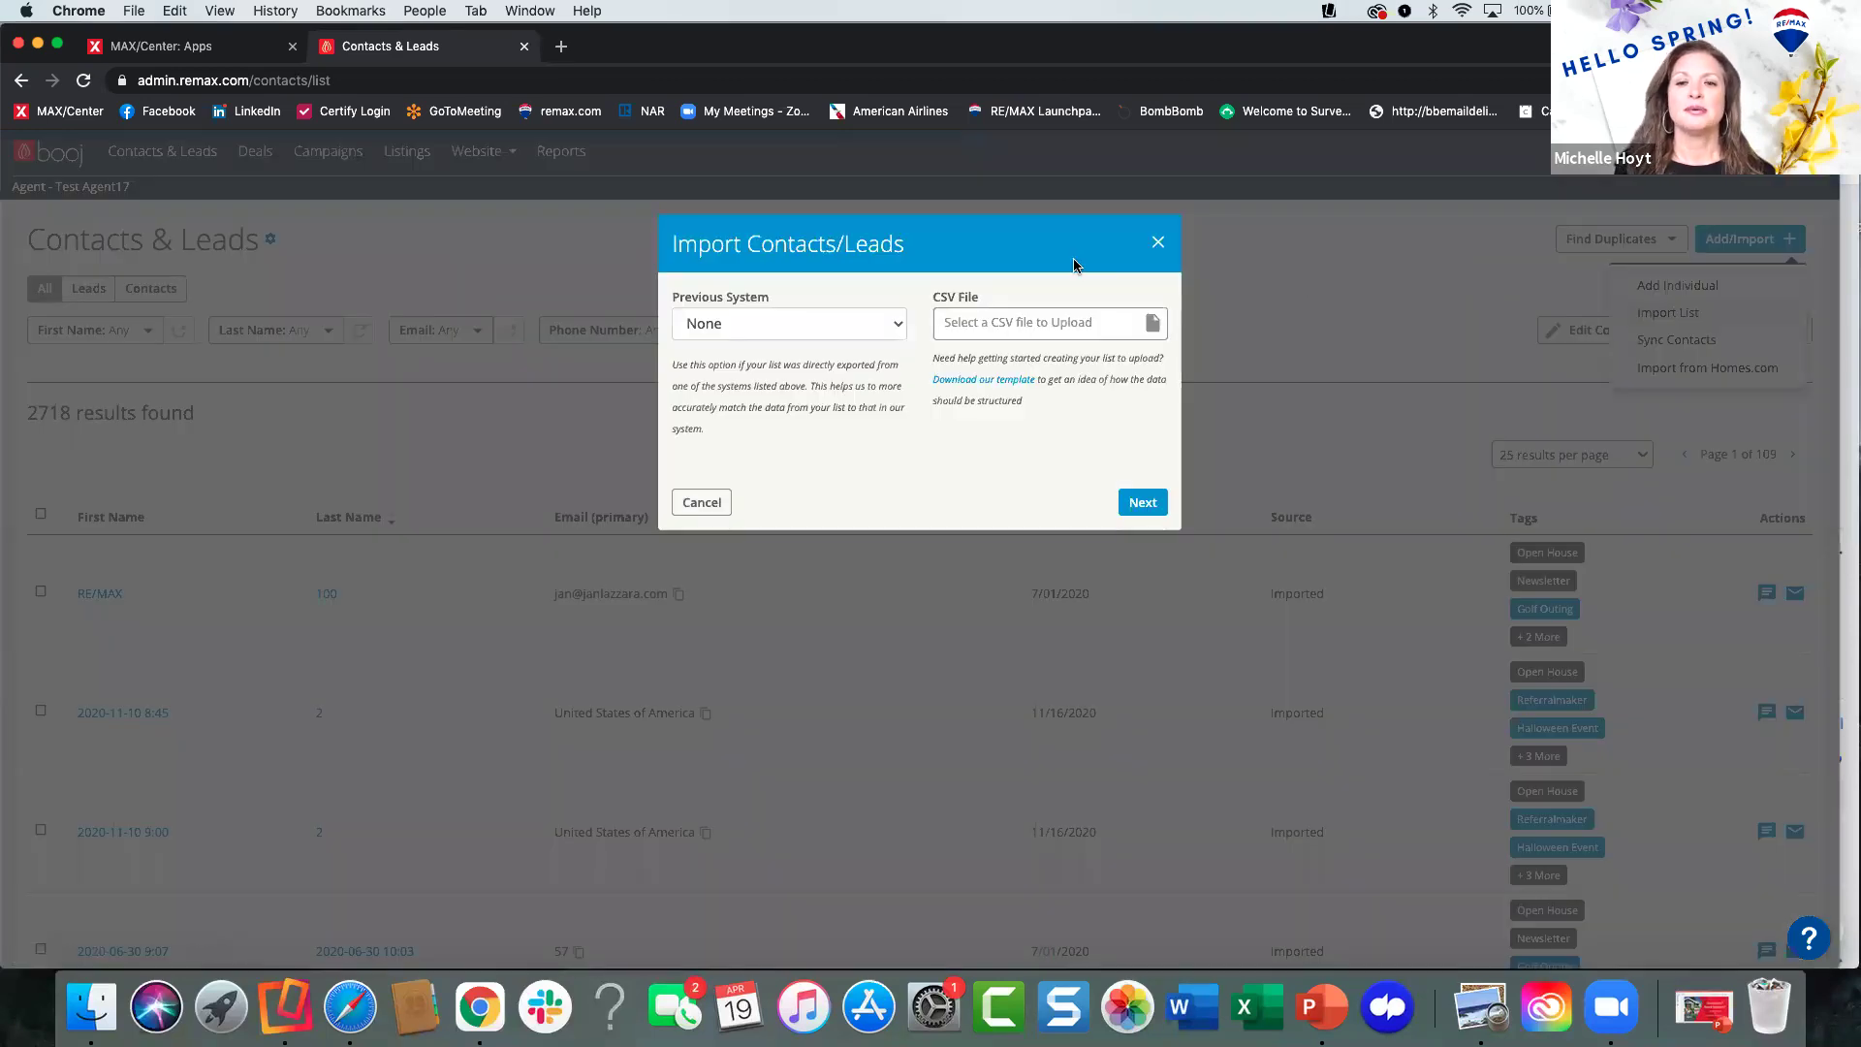
pyautogui.click(842, 323)
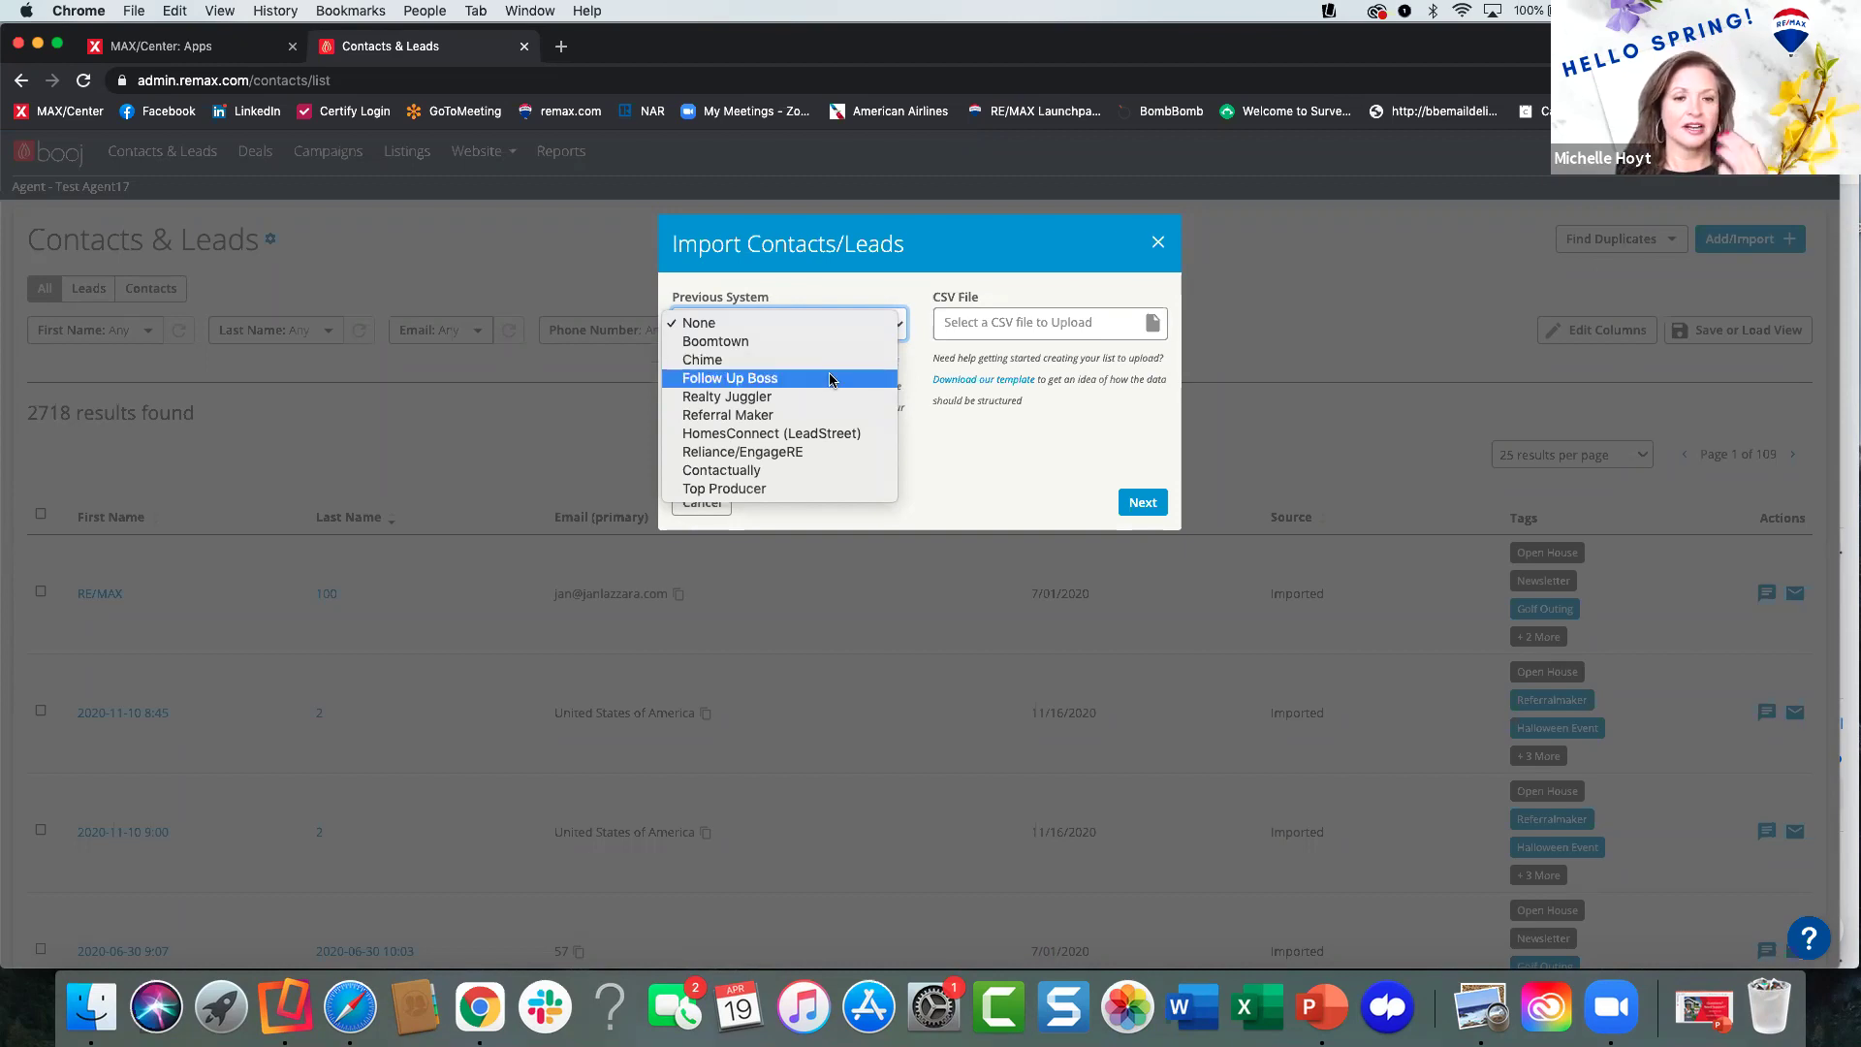
pyautogui.click(830, 488)
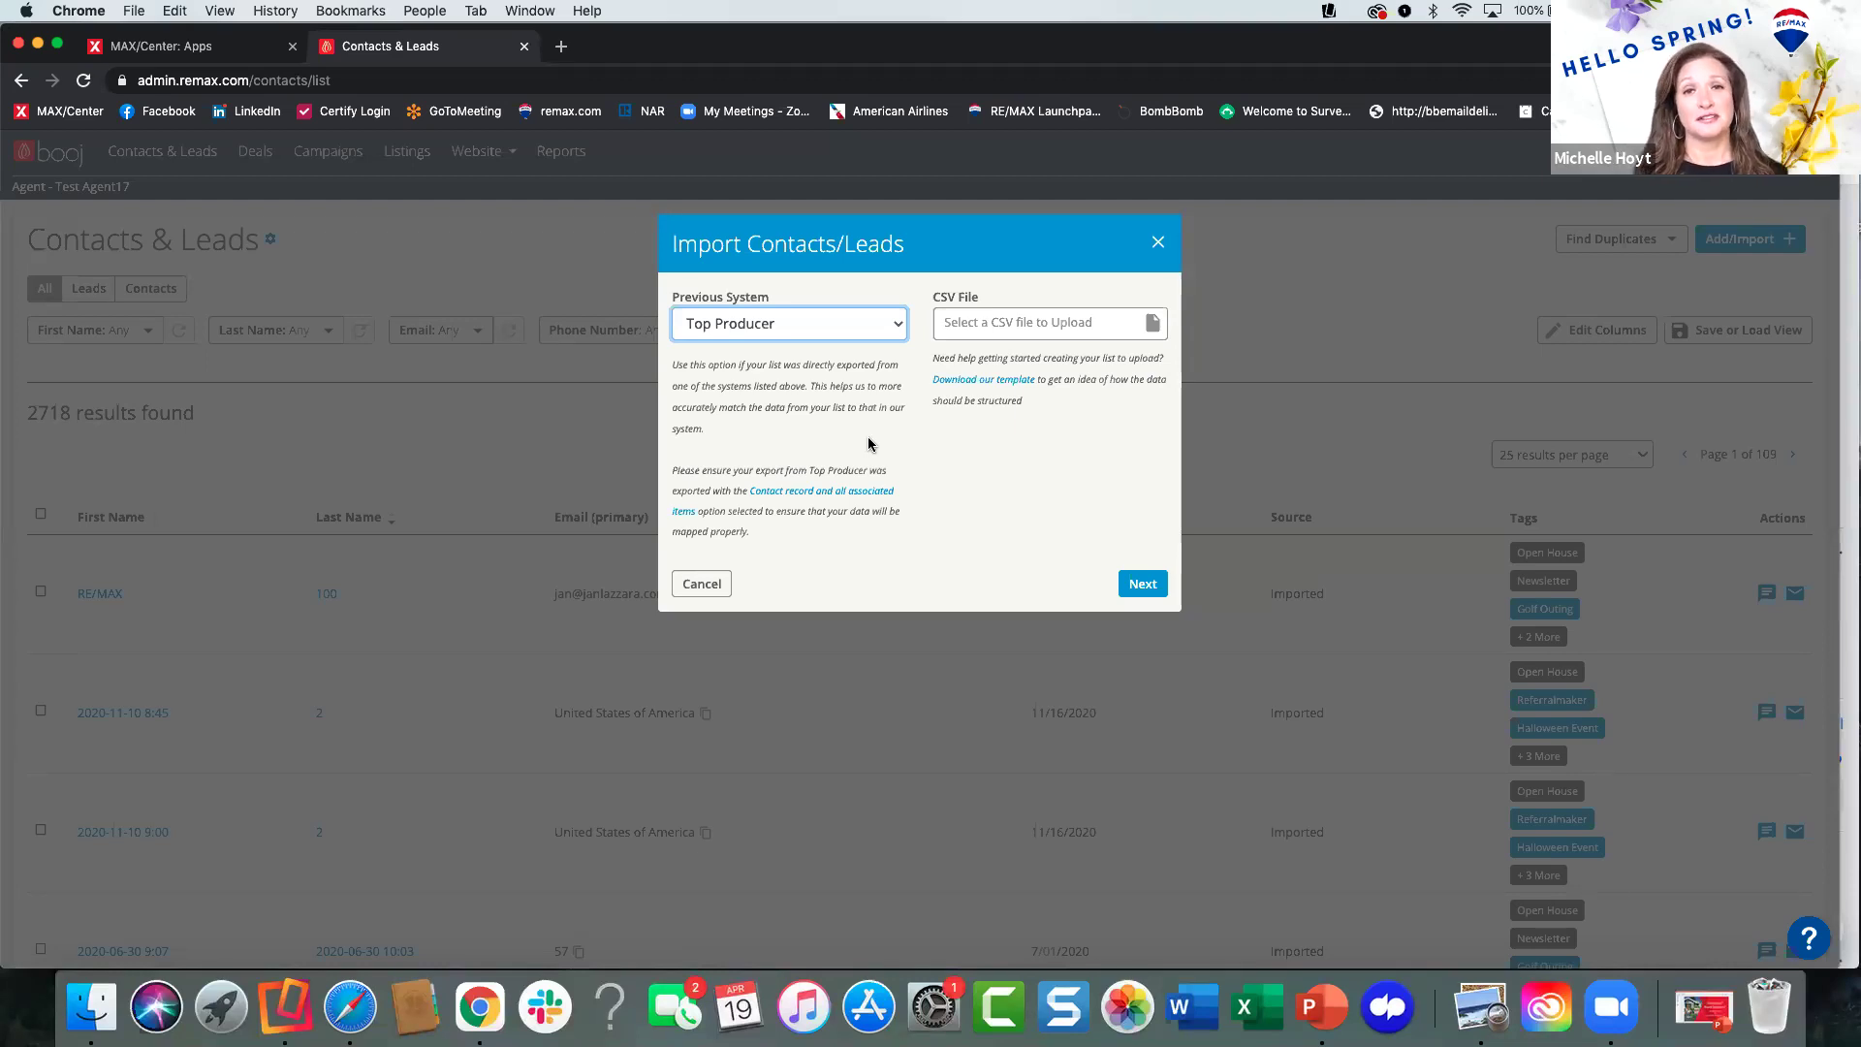
pyautogui.click(834, 323)
pyautogui.click(817, 155)
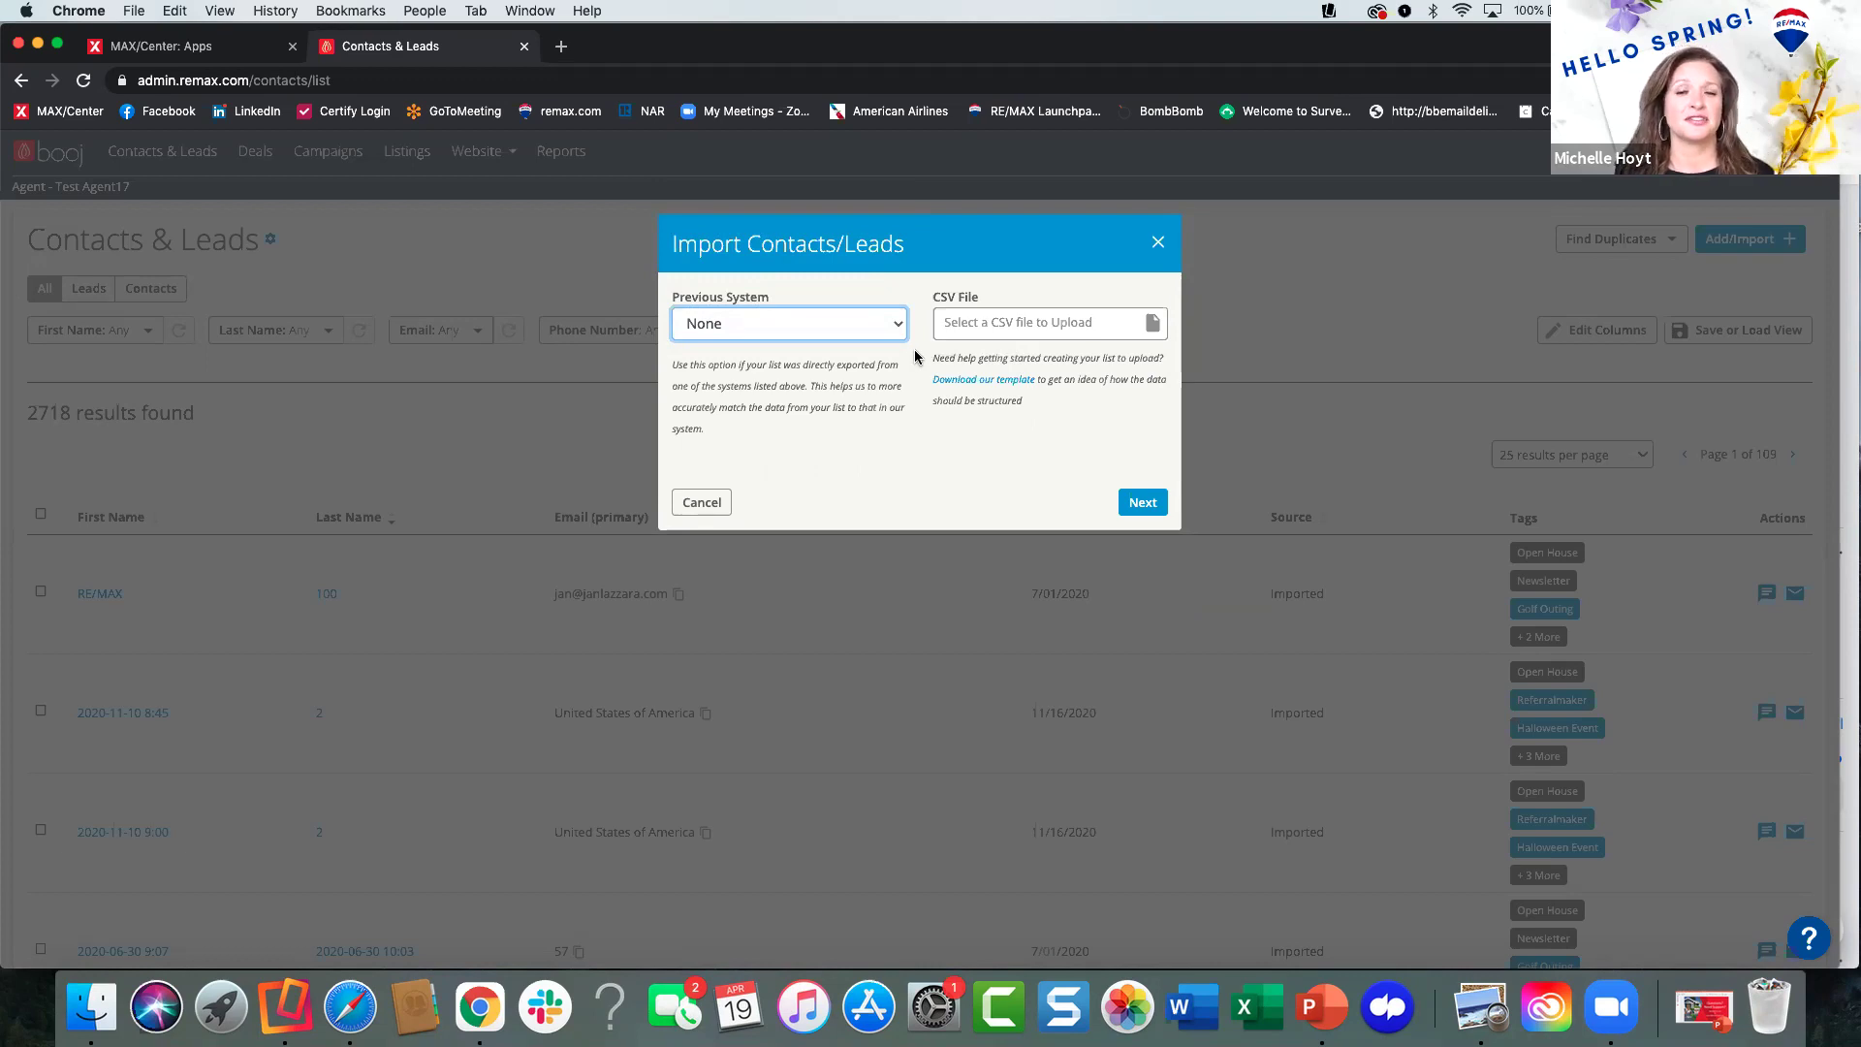
# Browse the Desktop folder for a CSV file to upload, then cancel the file selection and close the import.
pyautogui.click(1064, 325)
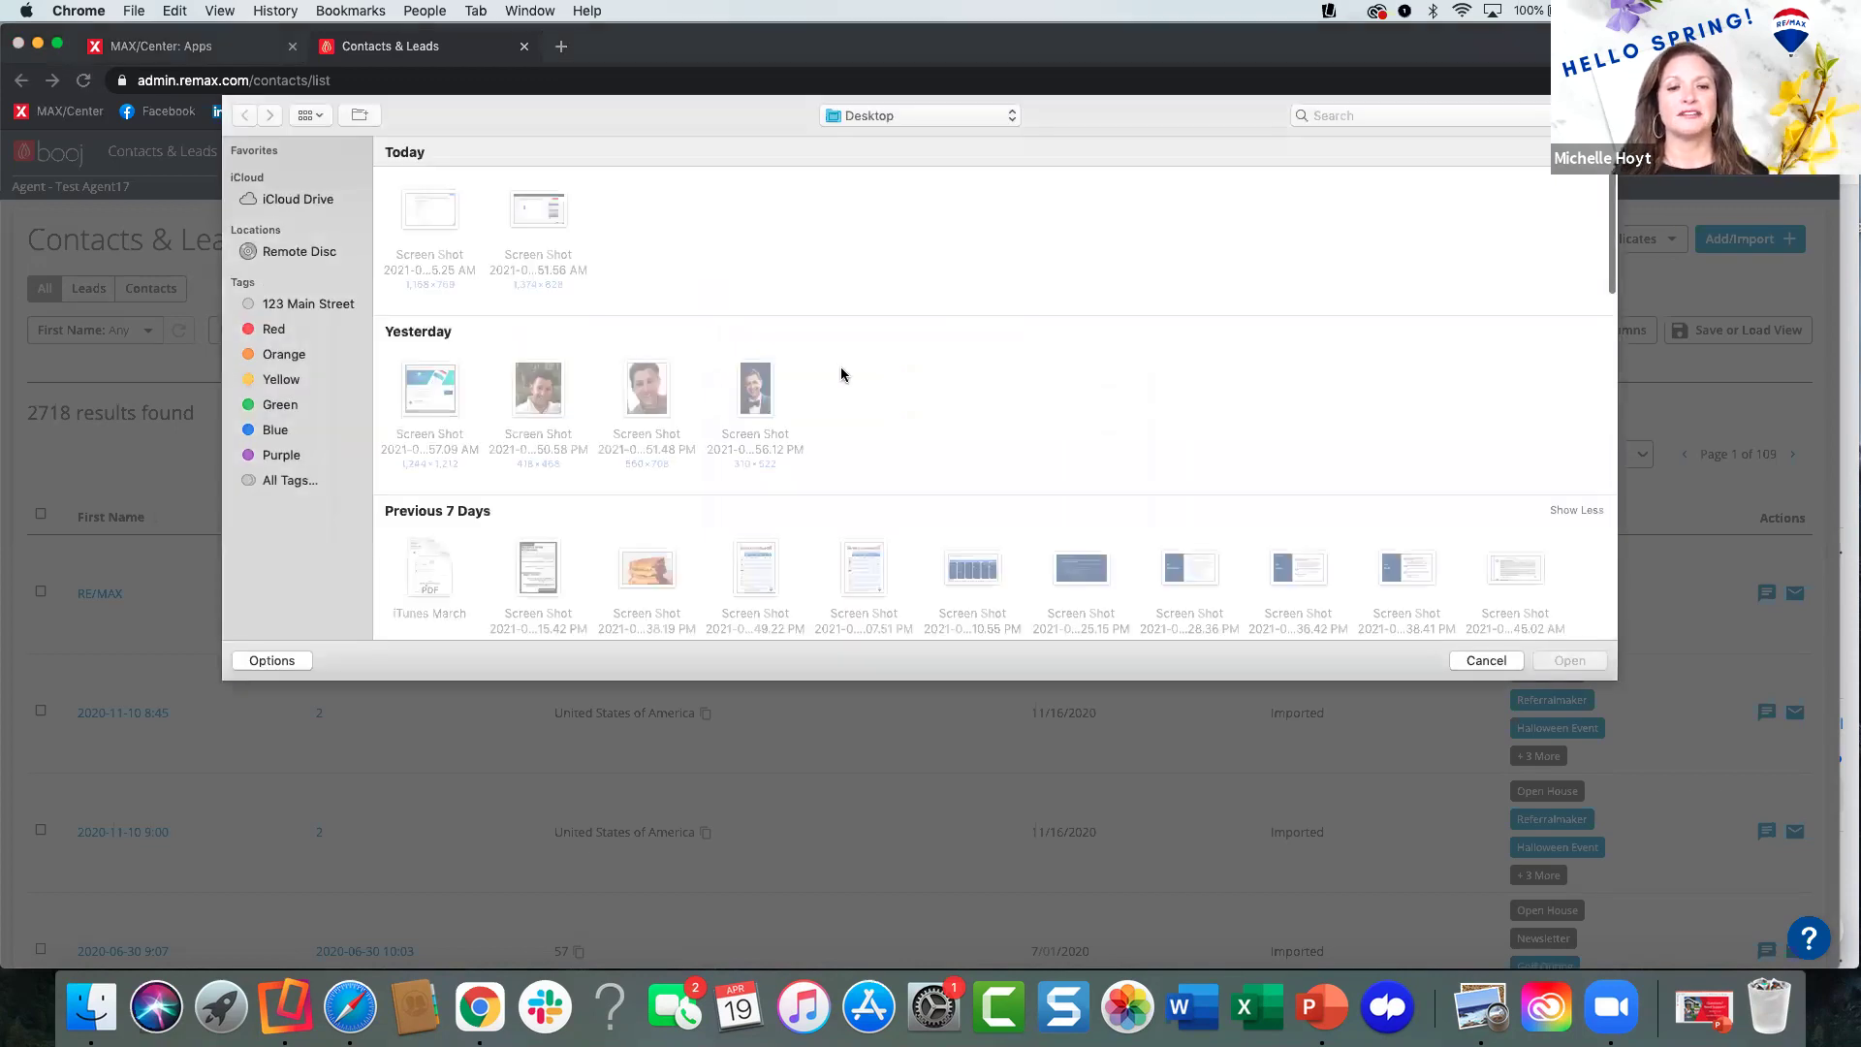
pyautogui.scroll(-10, 841, 374)
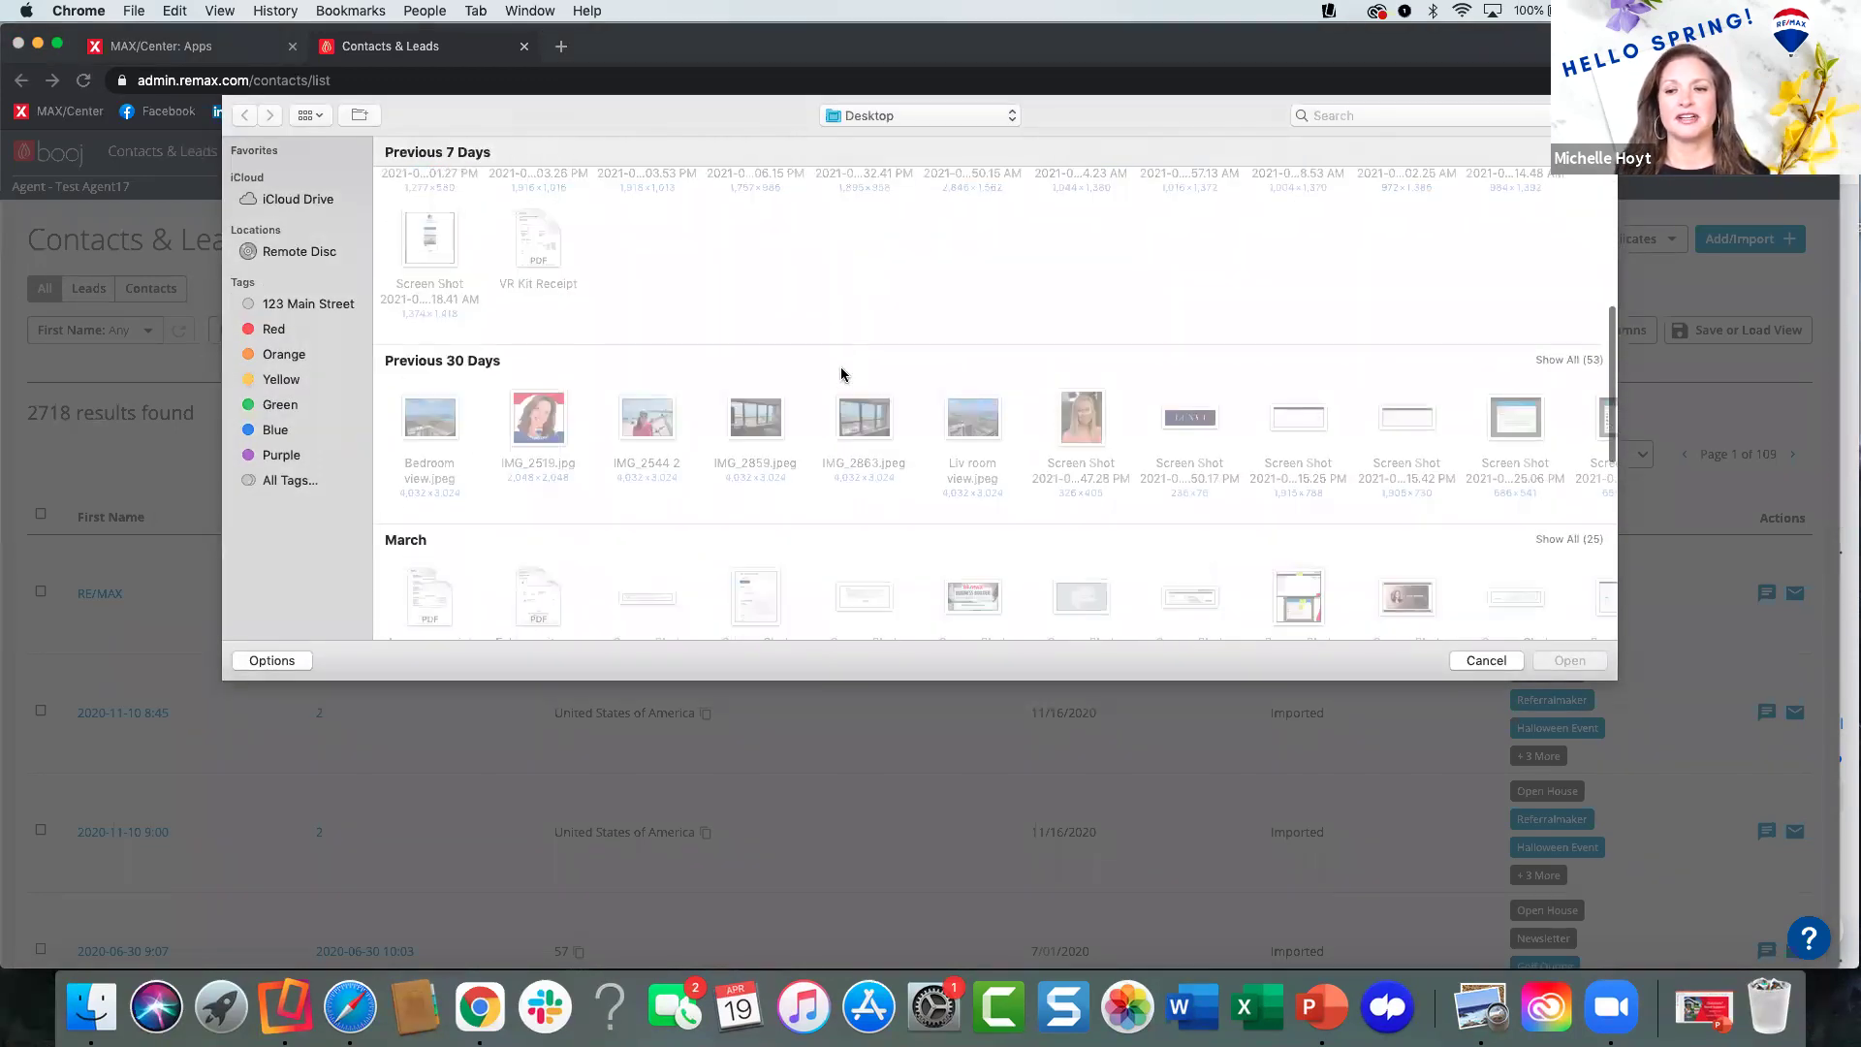
pyautogui.scroll(10, 526, 283)
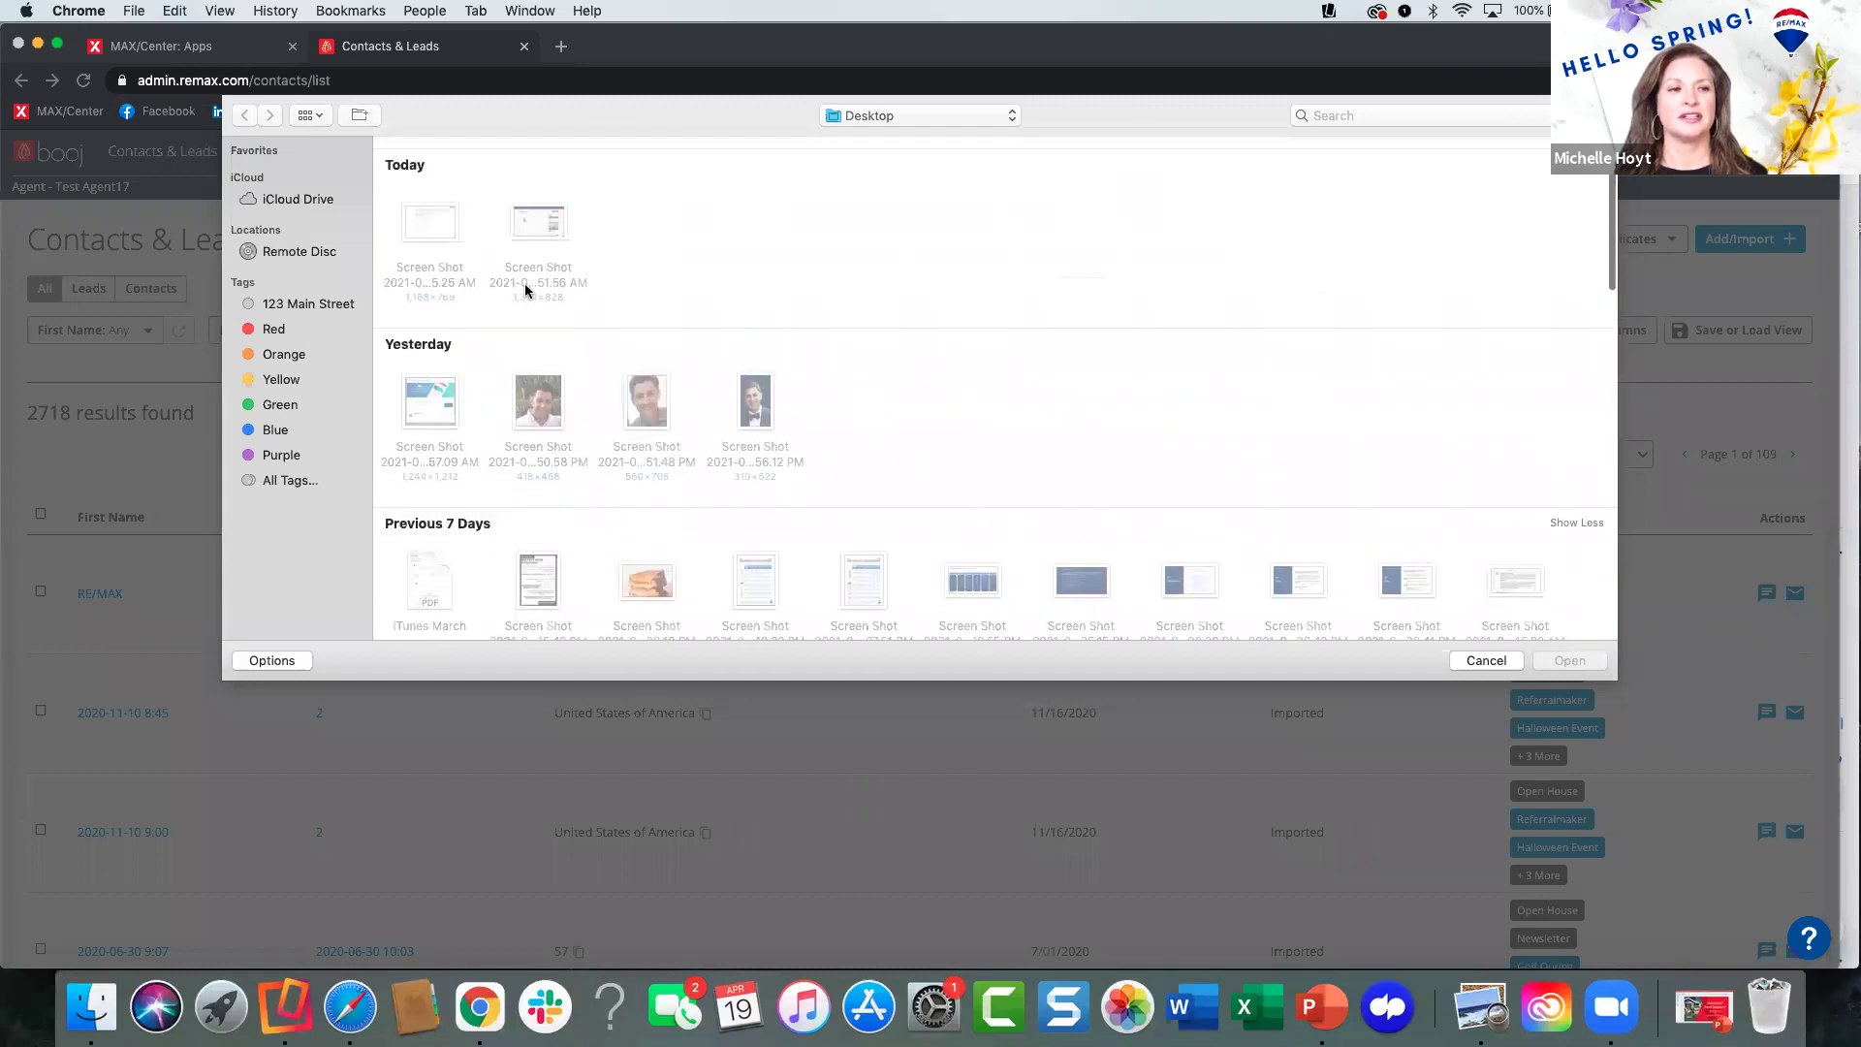
pyautogui.click(1483, 660)
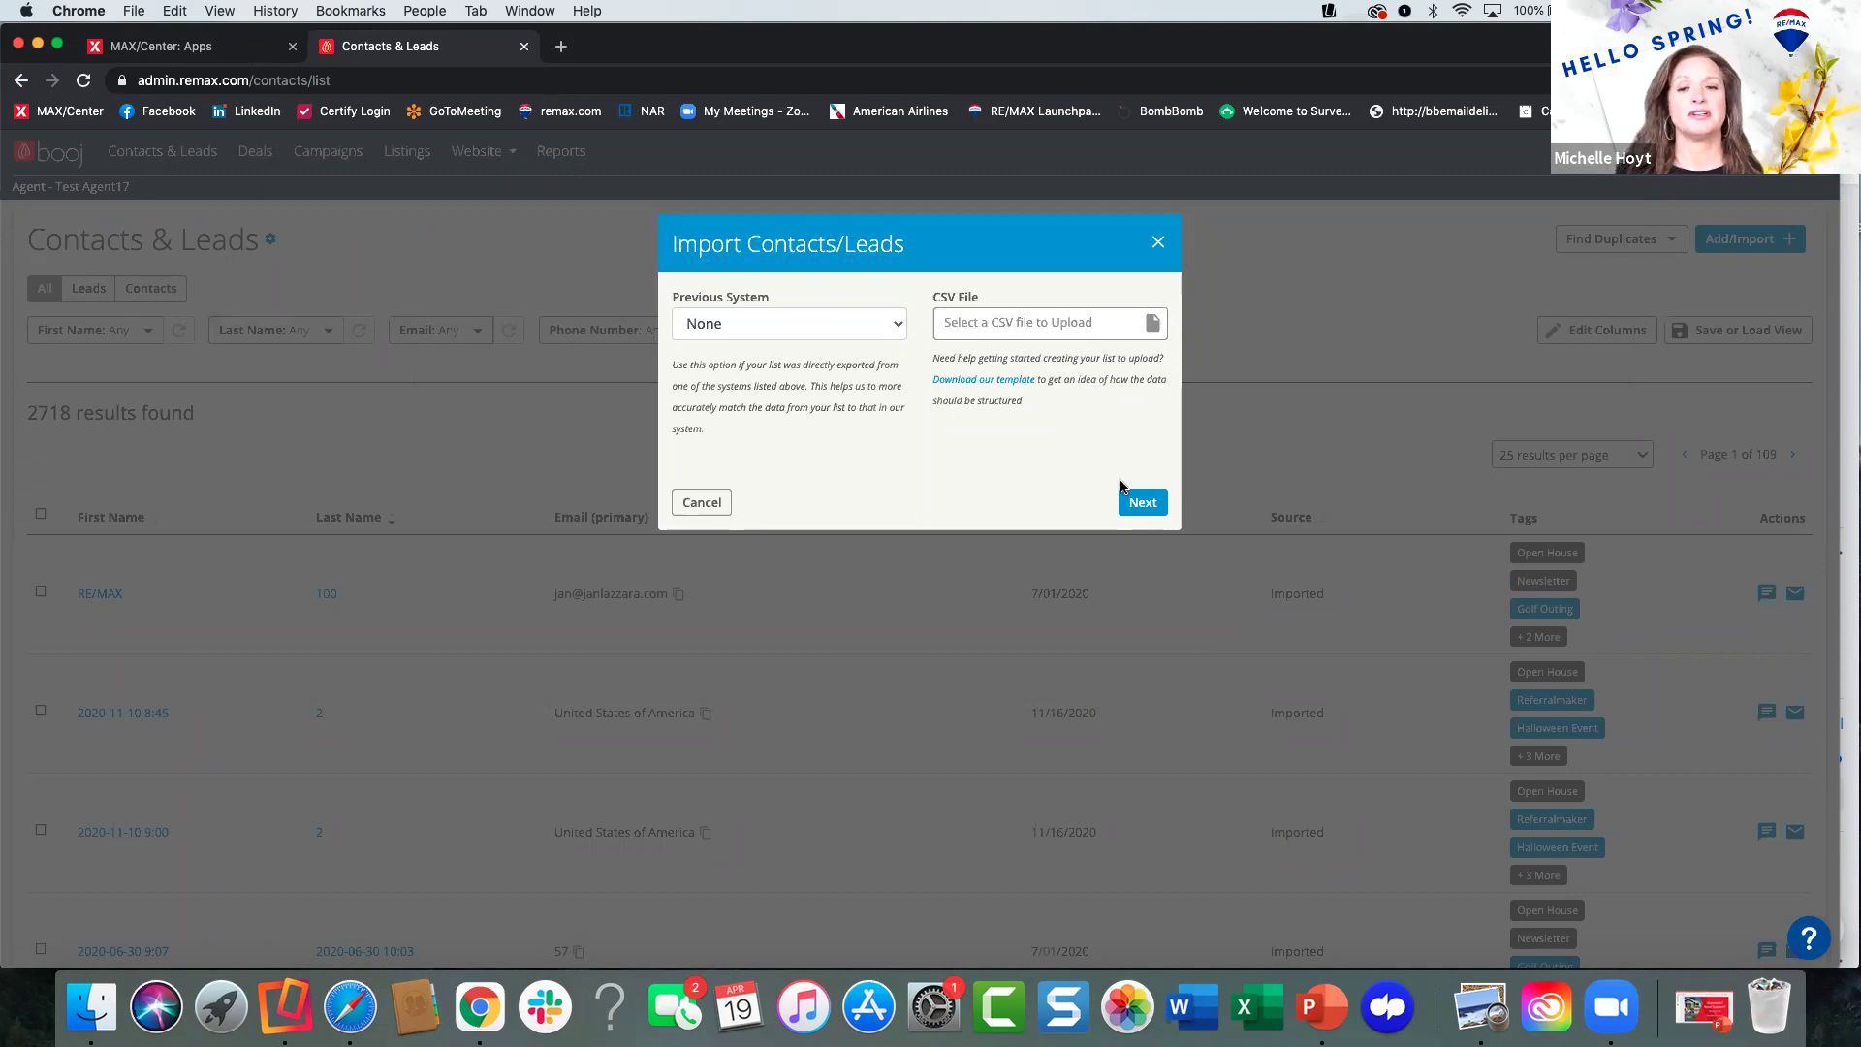
pyautogui.click(1159, 243)
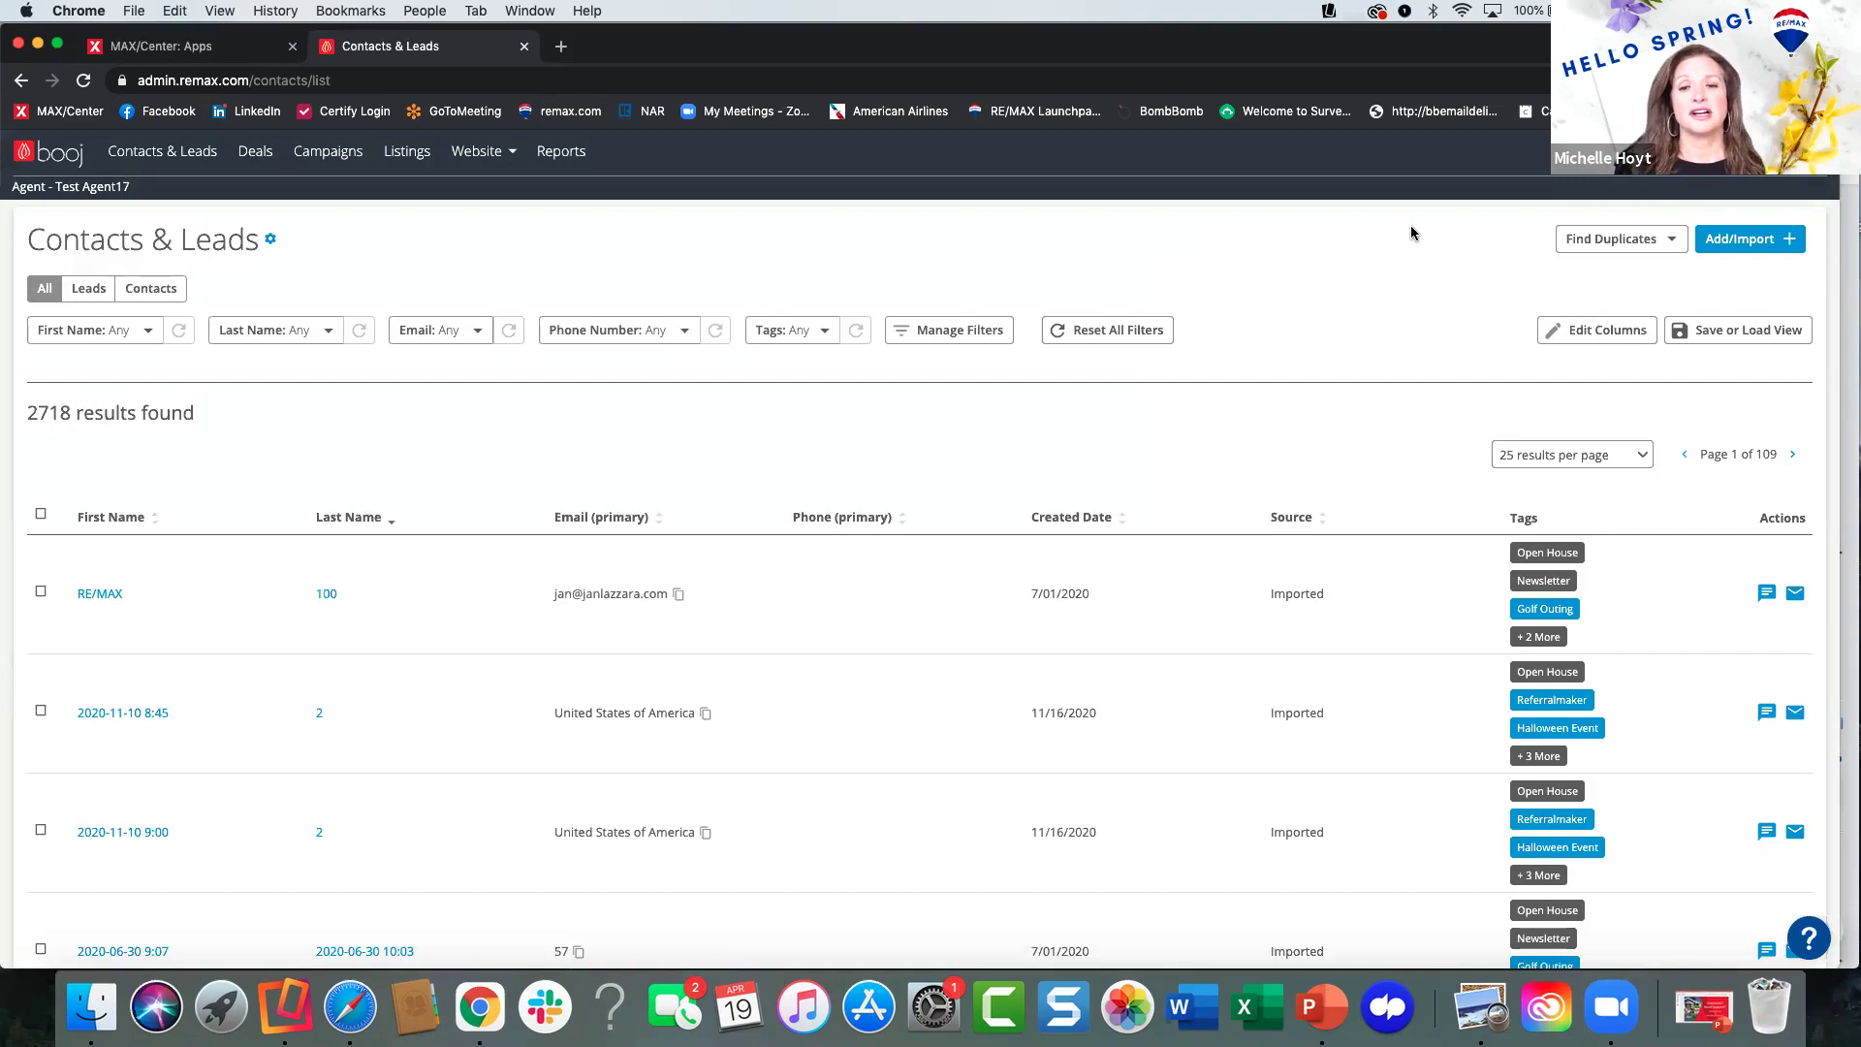
# Open the account settings and go to the System settings' Integrations page.
pyautogui.click(1804, 151)
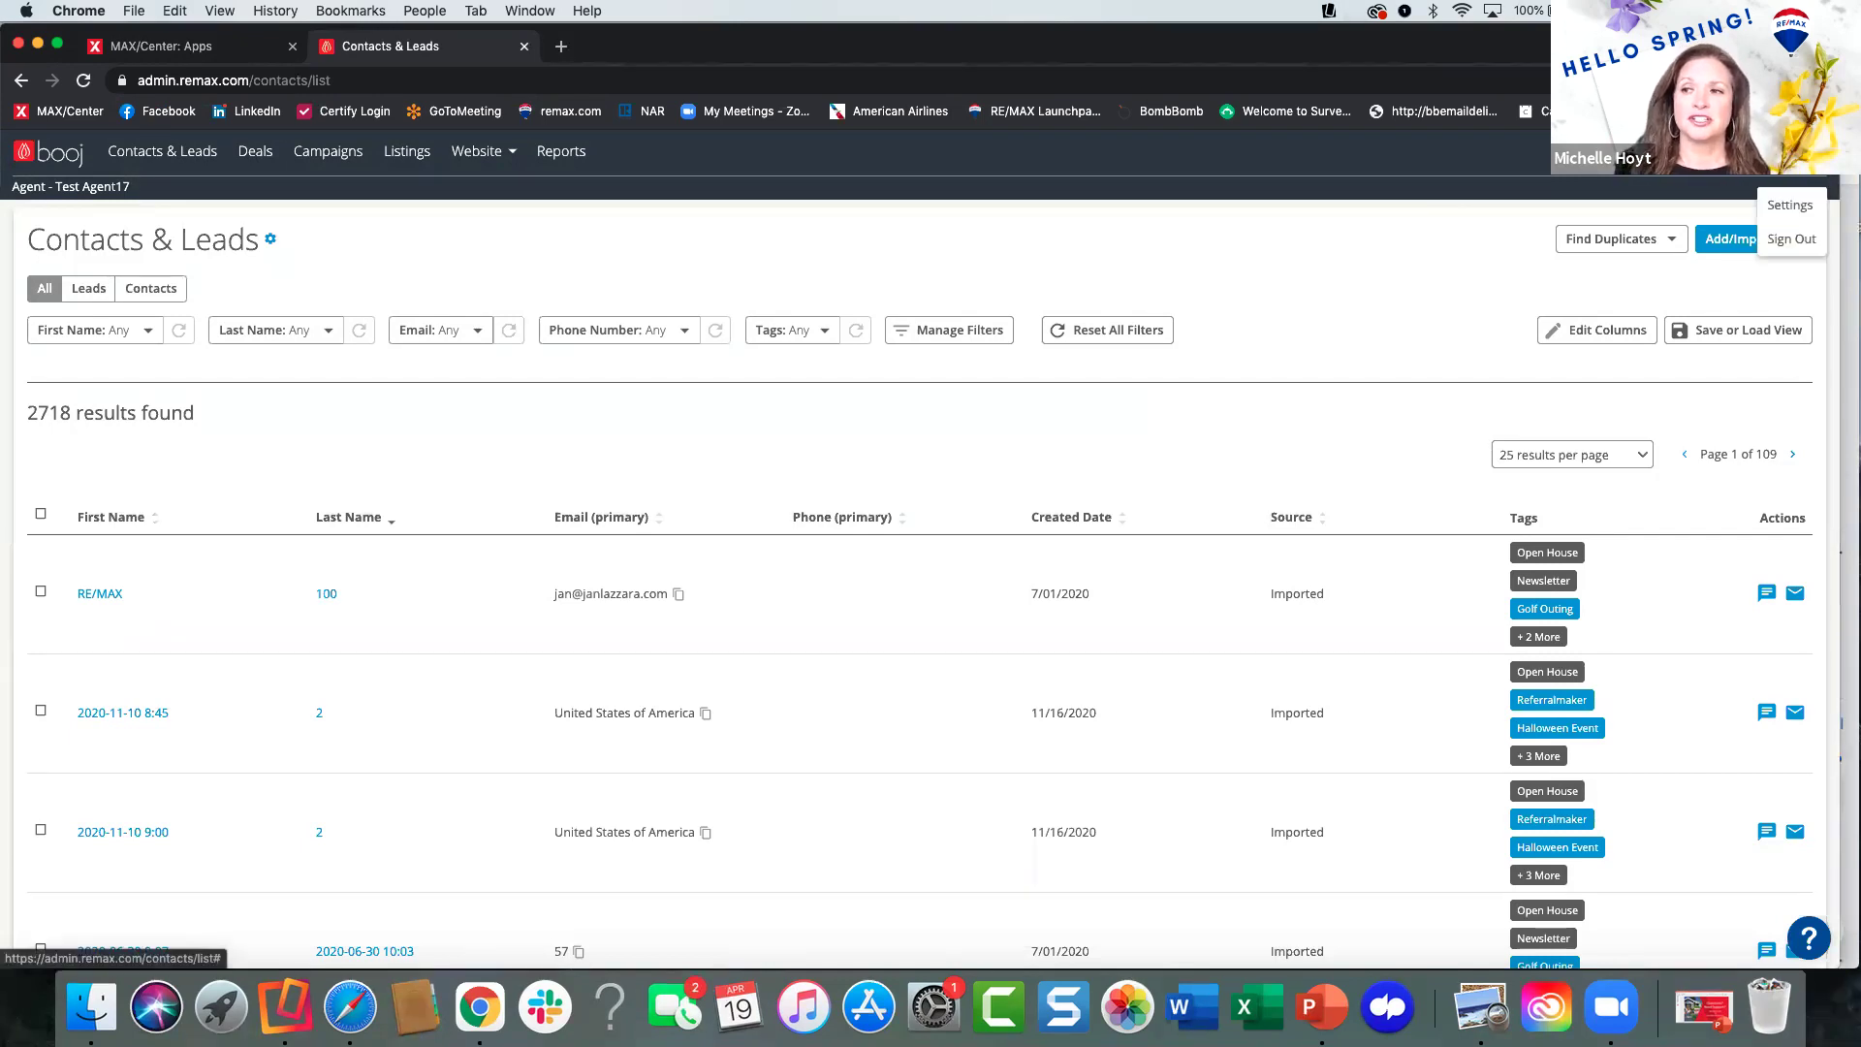
pyautogui.click(1792, 207)
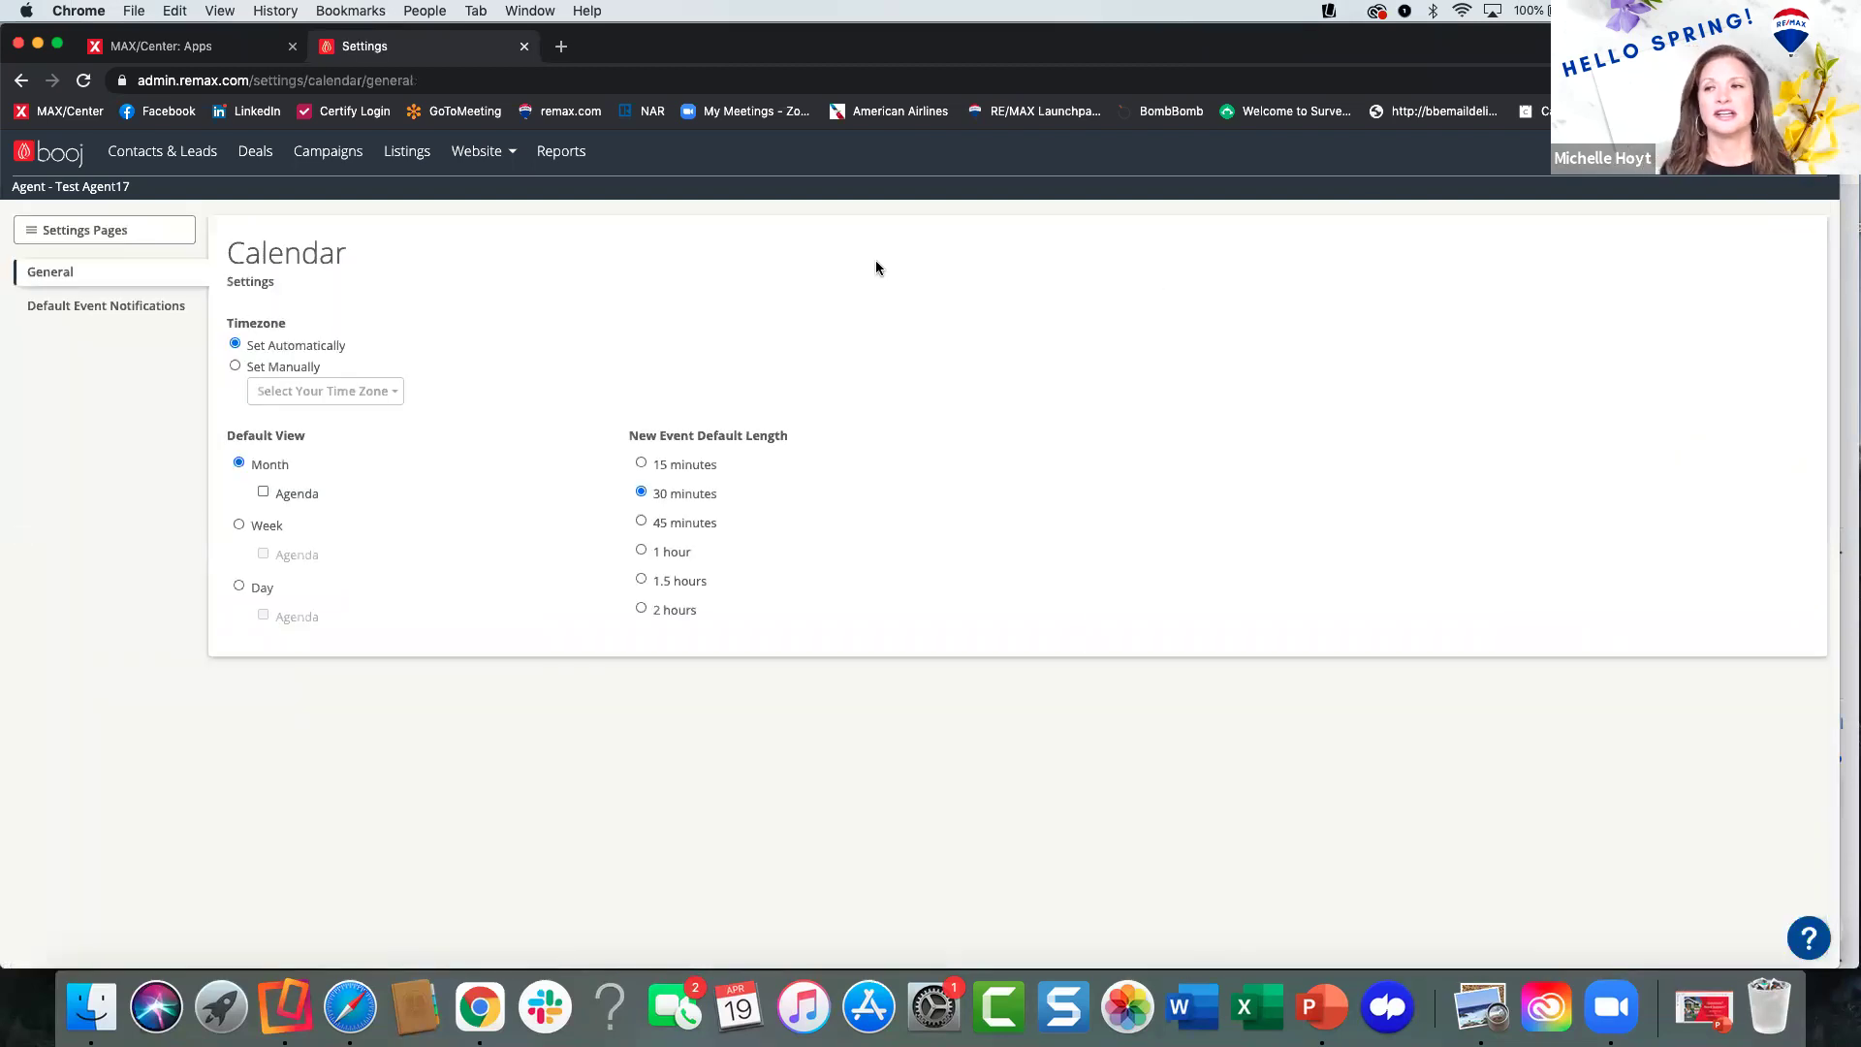
pyautogui.click(89, 230)
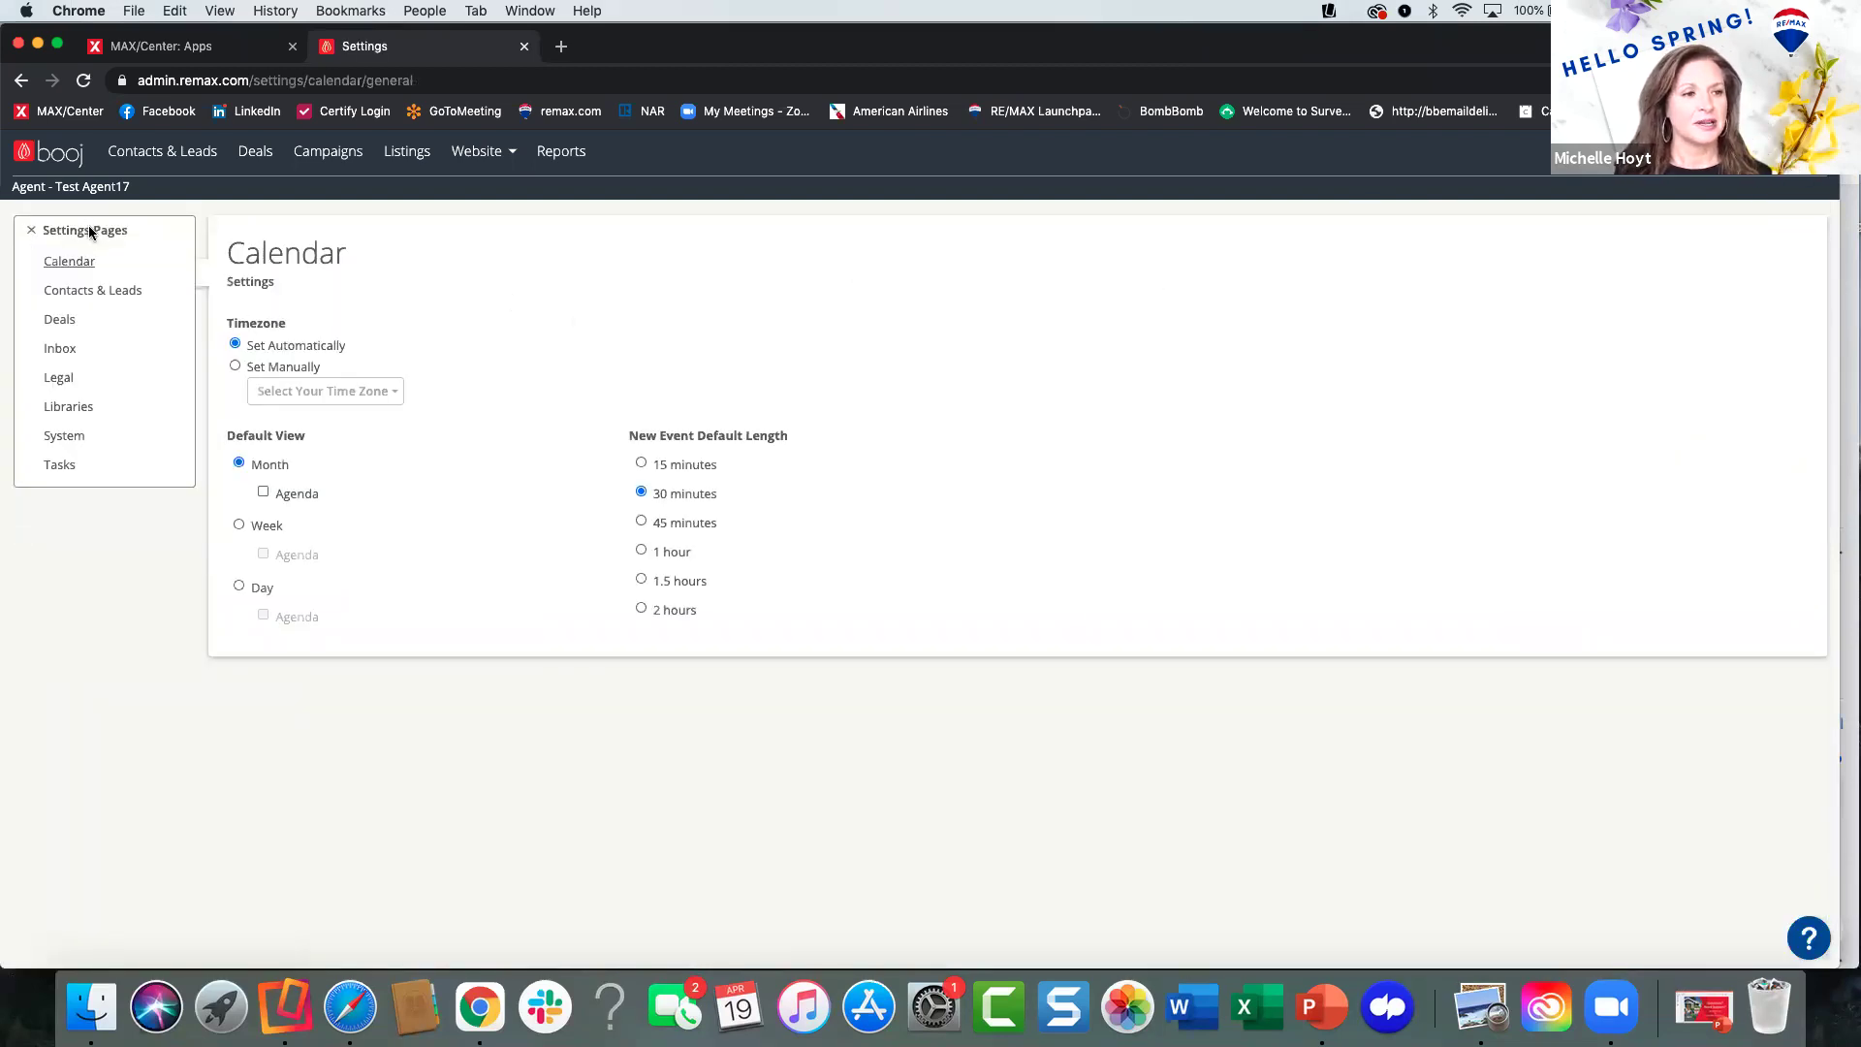
pyautogui.click(78, 437)
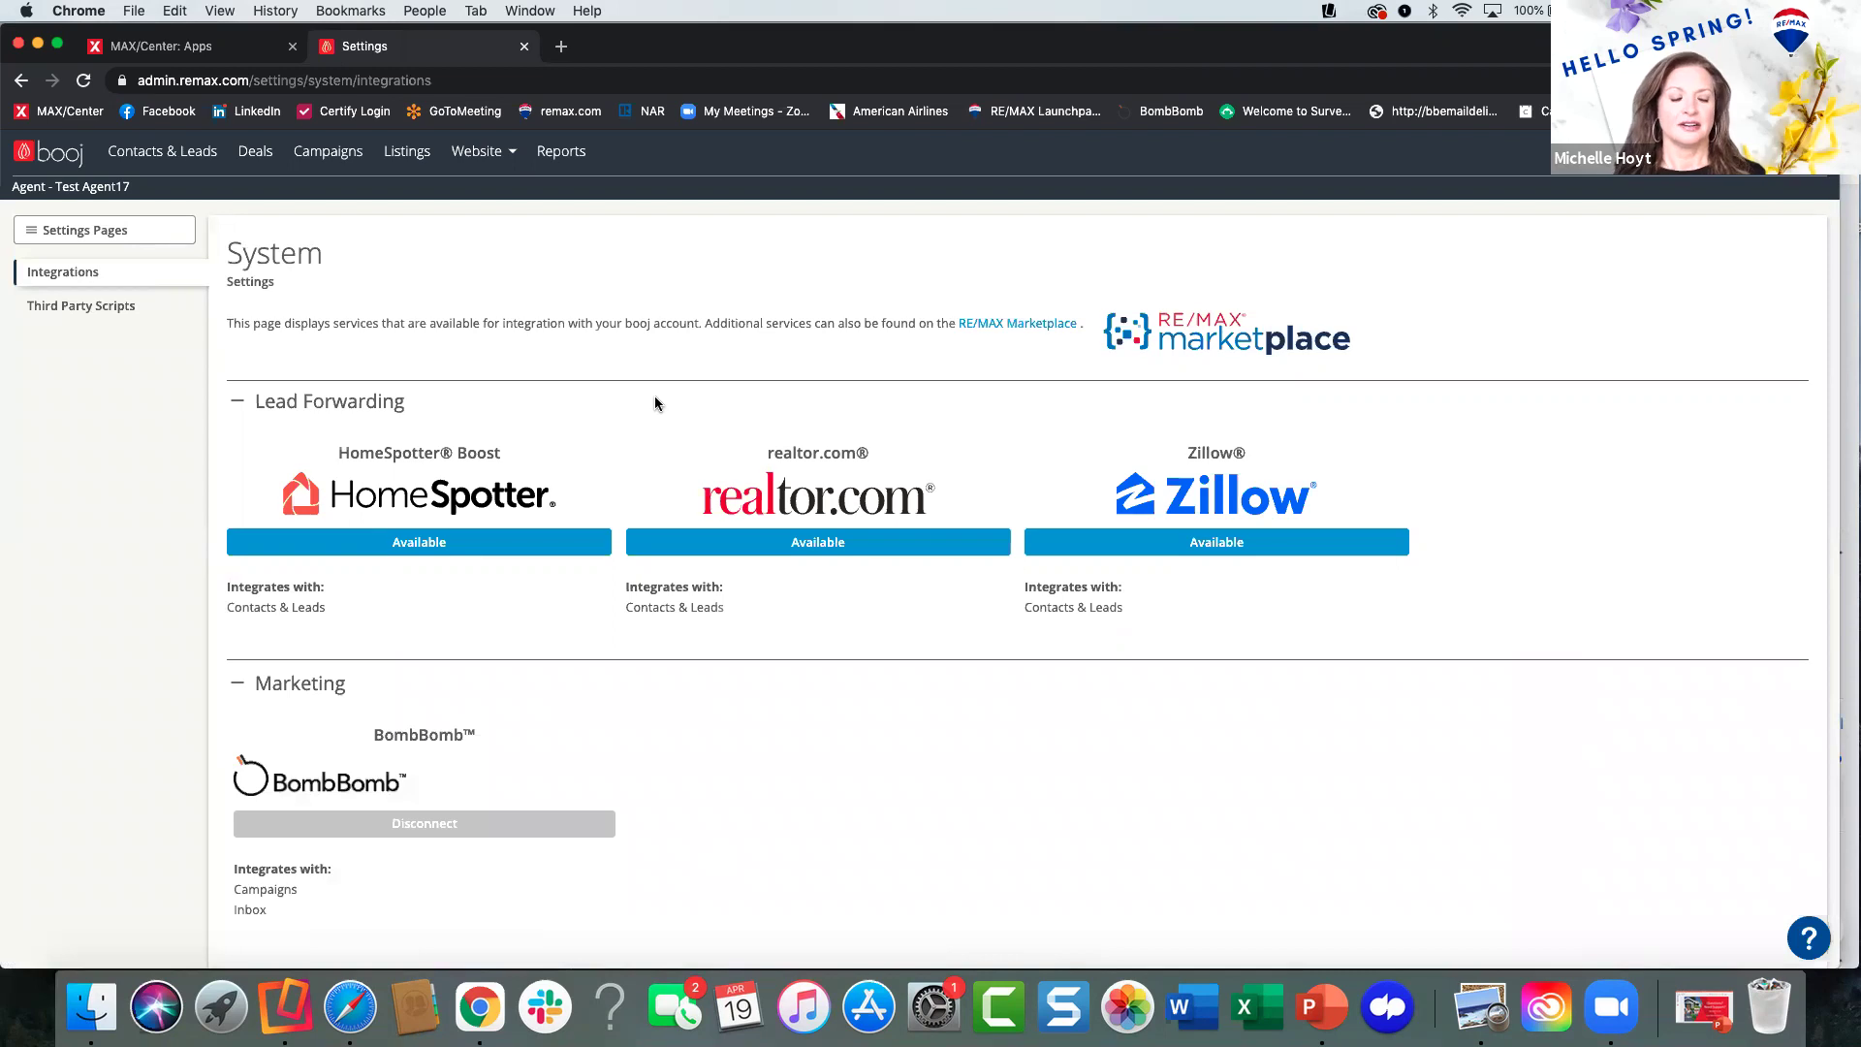
# Examine the available lead forwarding, marketing, transaction management and syncing integrations in the System settings.
pyautogui.scroll(-2, 655, 403)
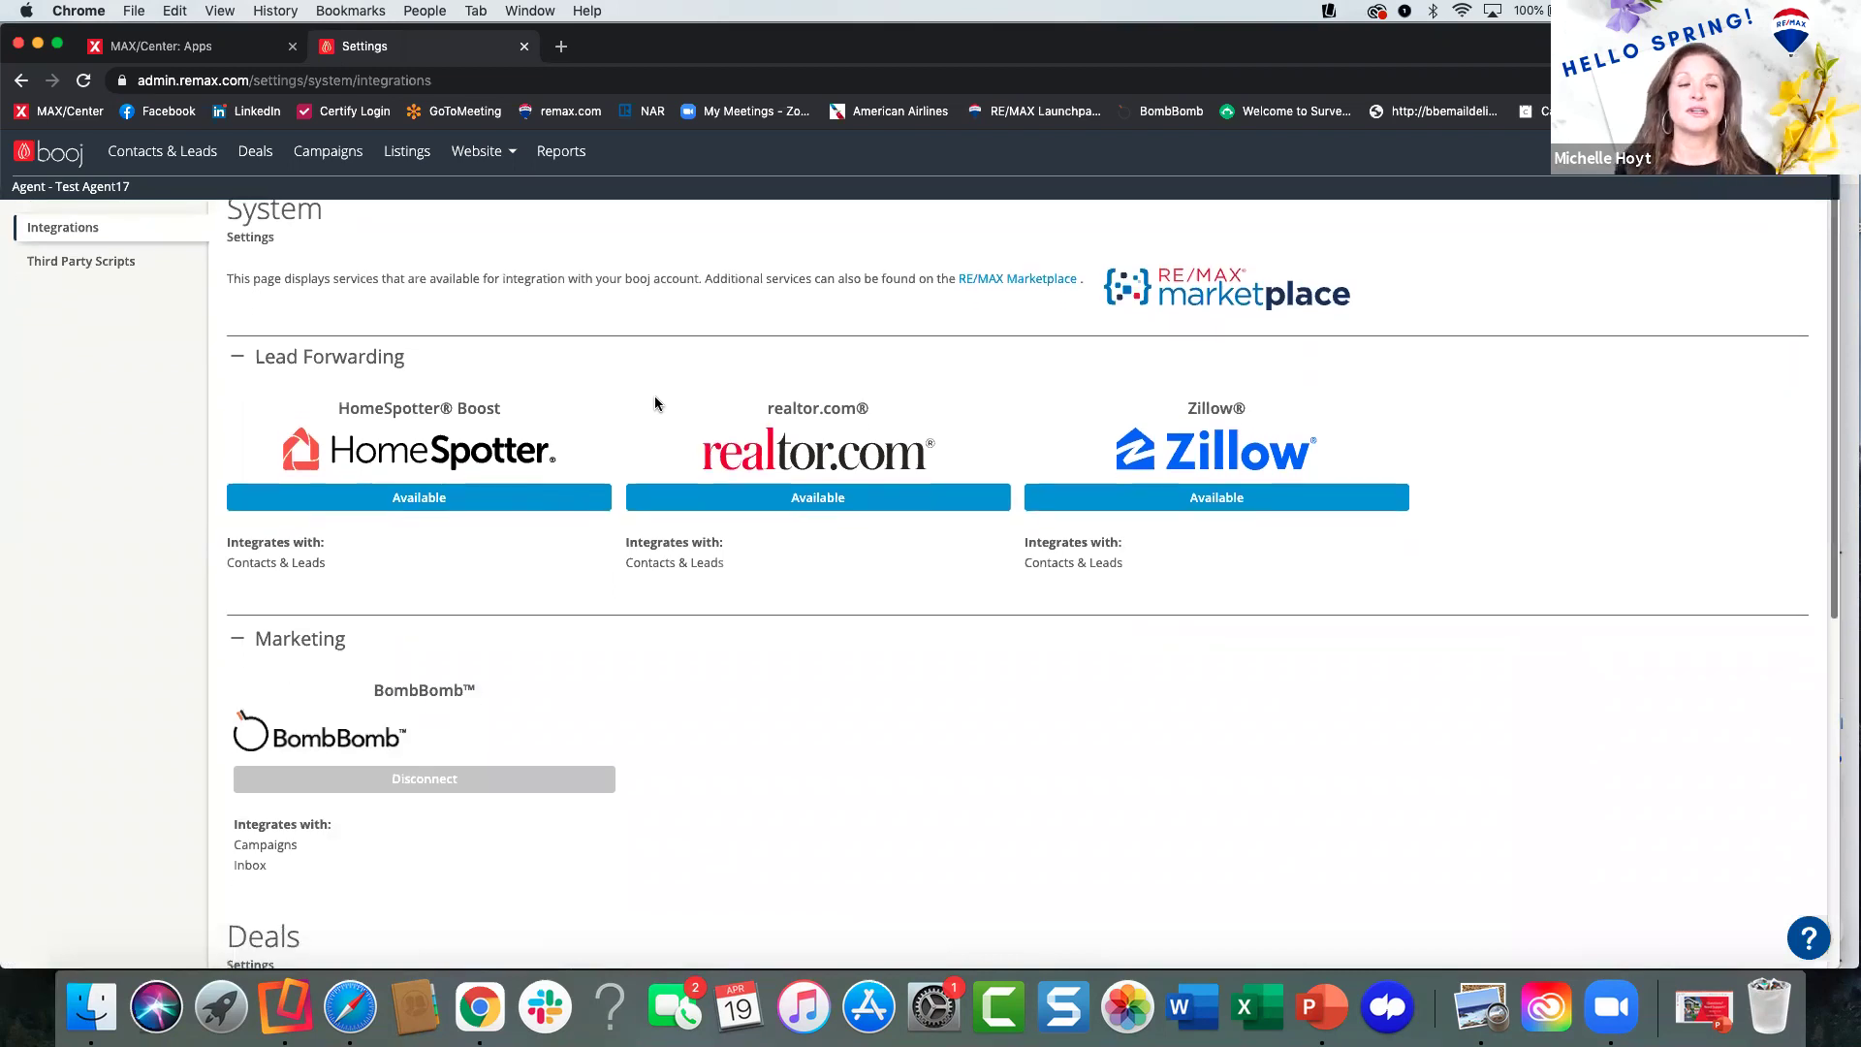
pyautogui.scroll(-1, 655, 451)
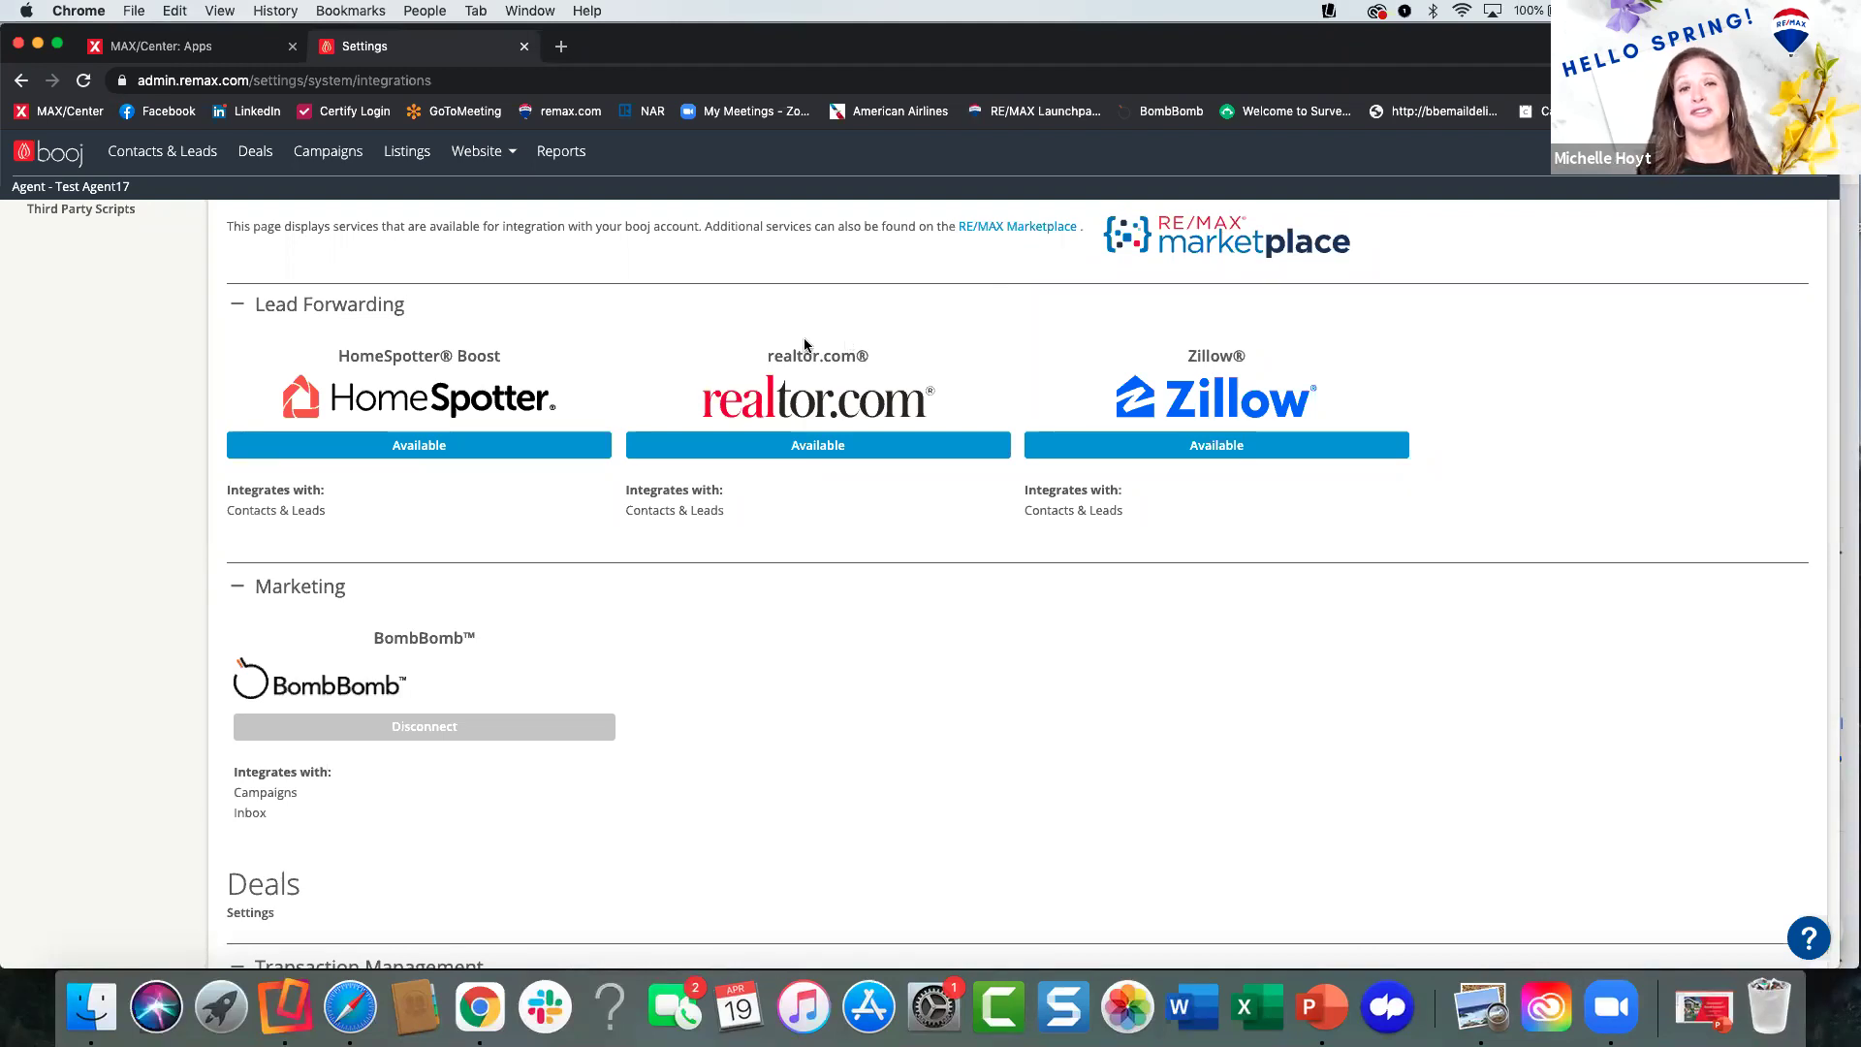
pyautogui.scroll(-3, 822, 590)
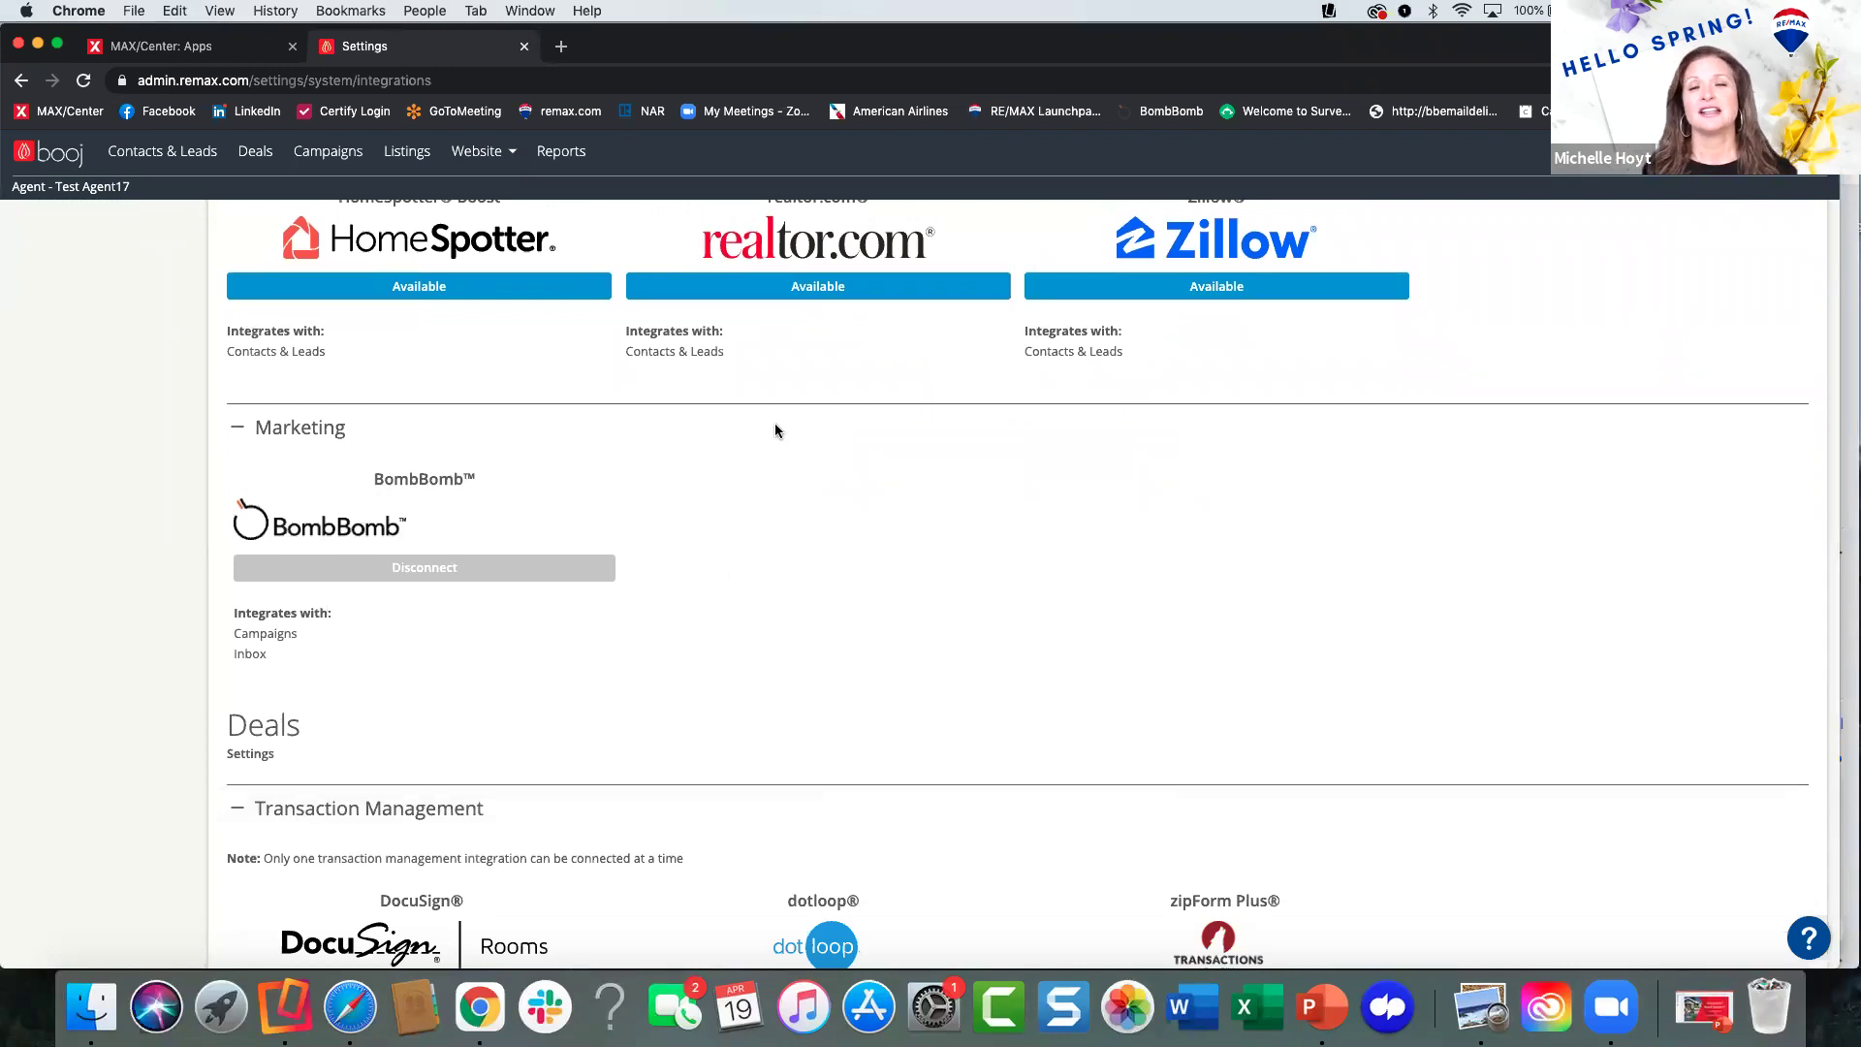
pyautogui.scroll(-1, 750, 485)
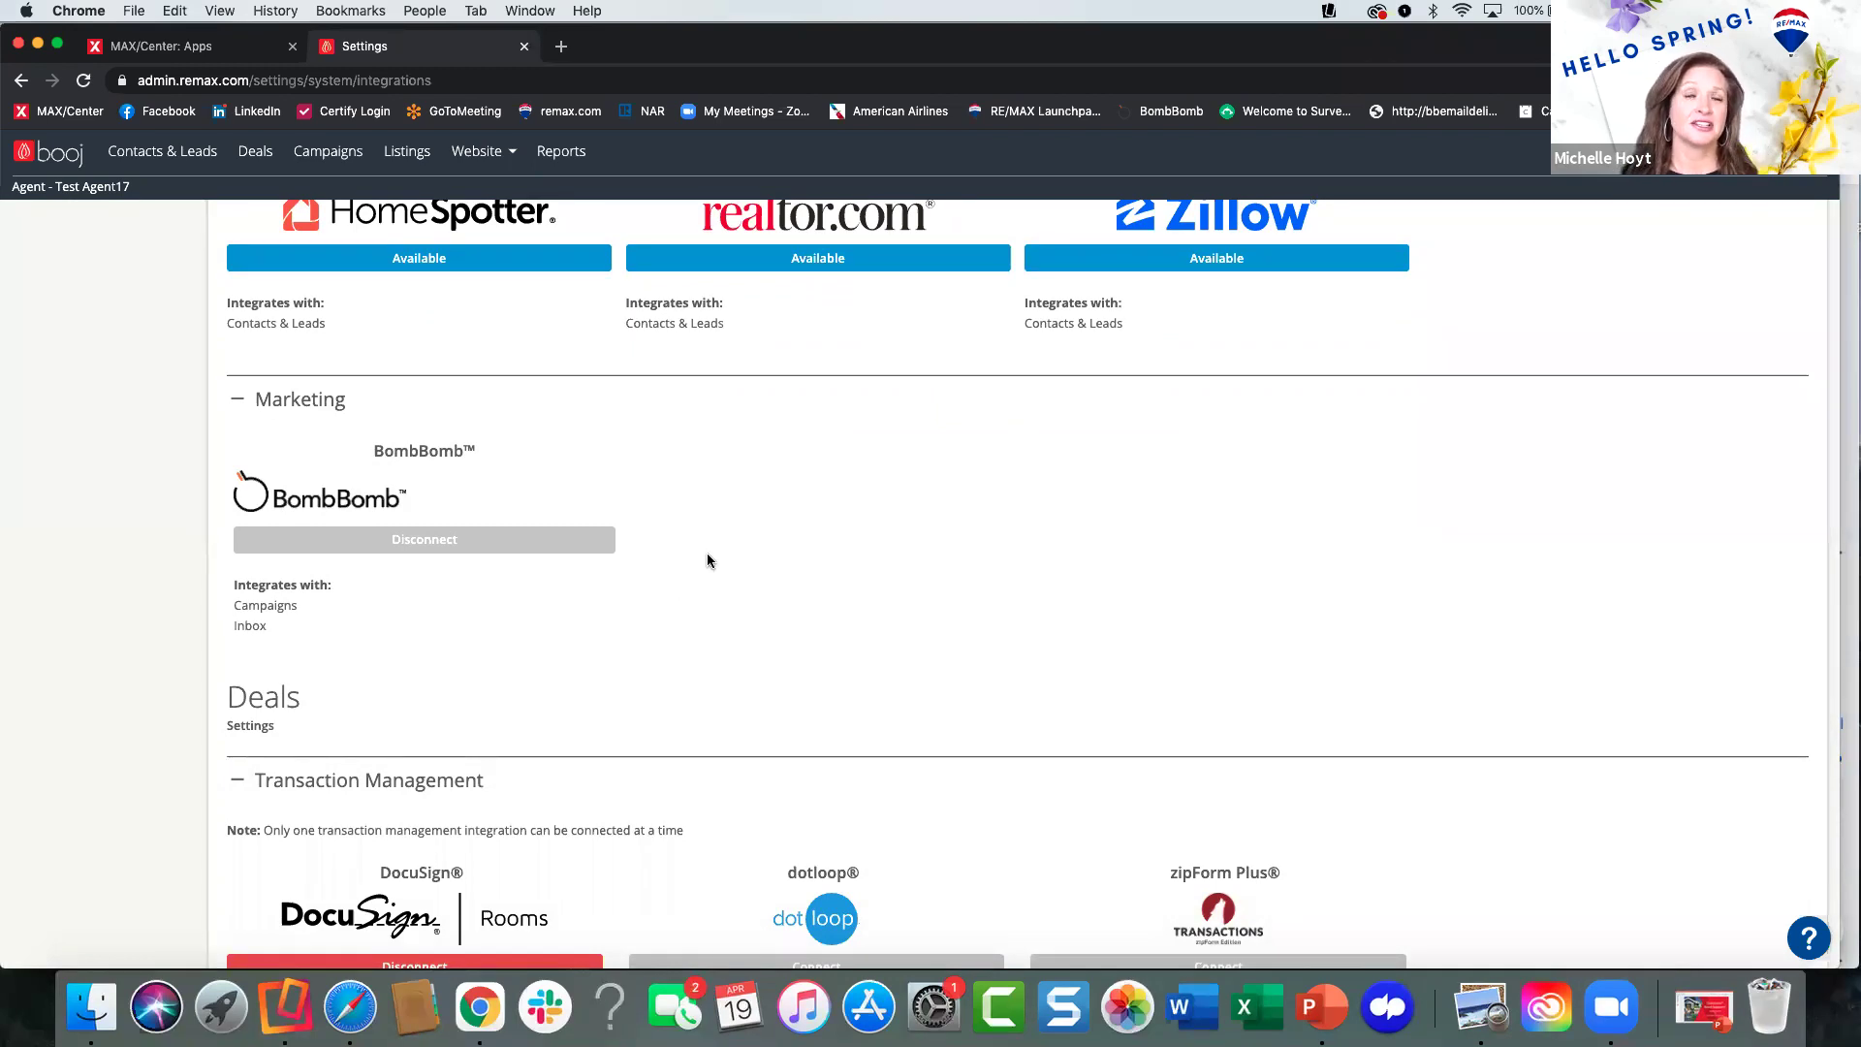
pyautogui.scroll(-2, 773, 547)
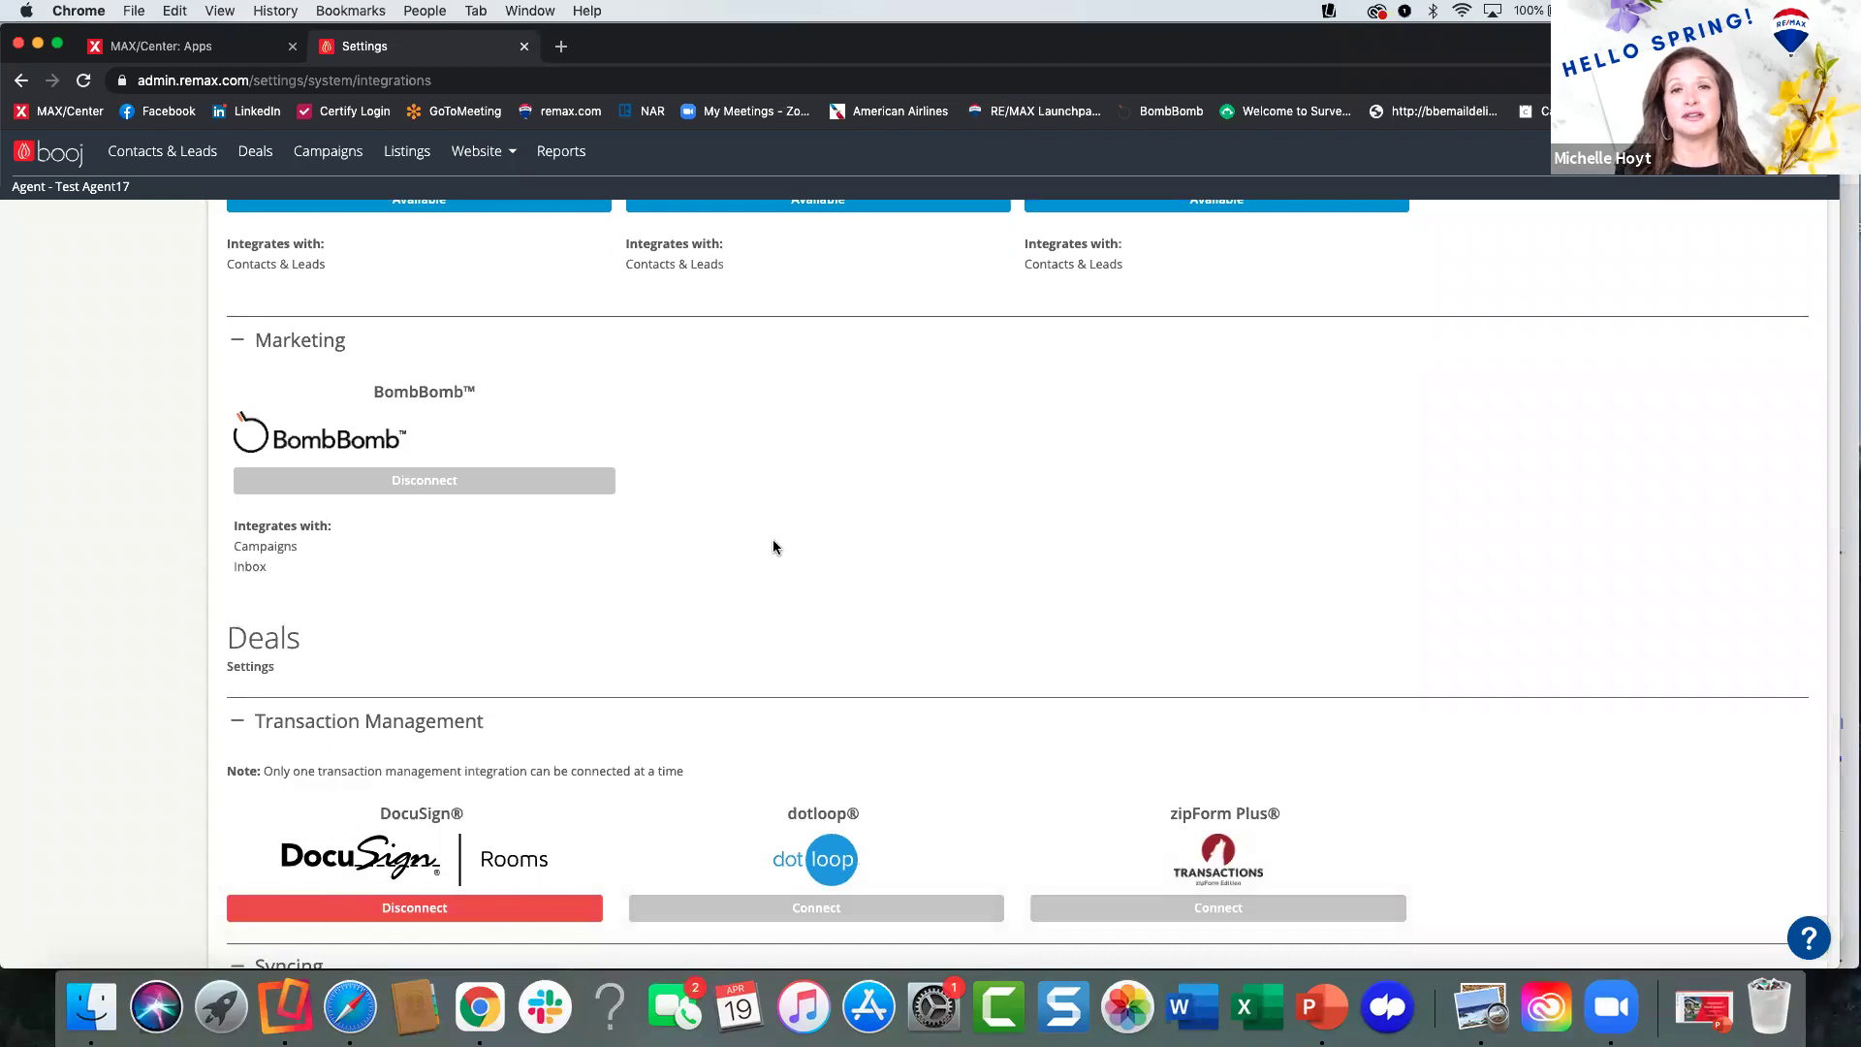
pyautogui.scroll(-5, 771, 543)
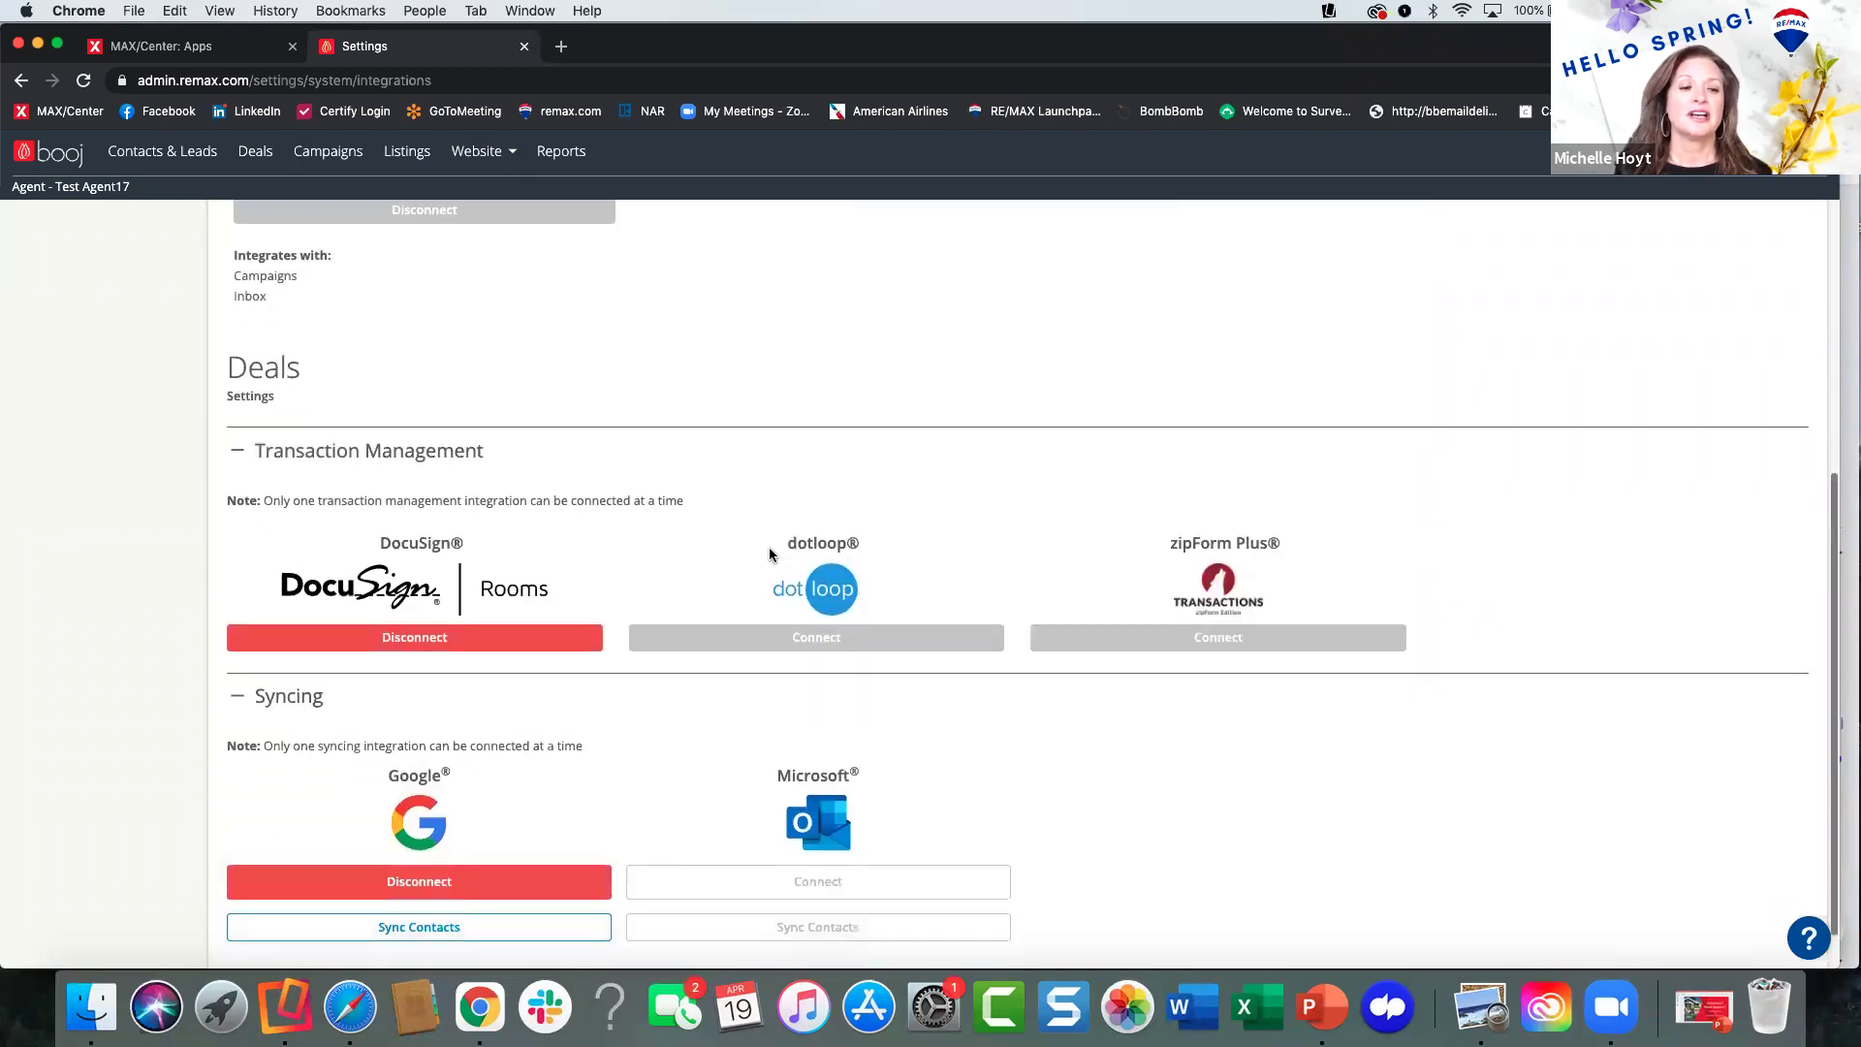
pyautogui.scroll(-1, 770, 552)
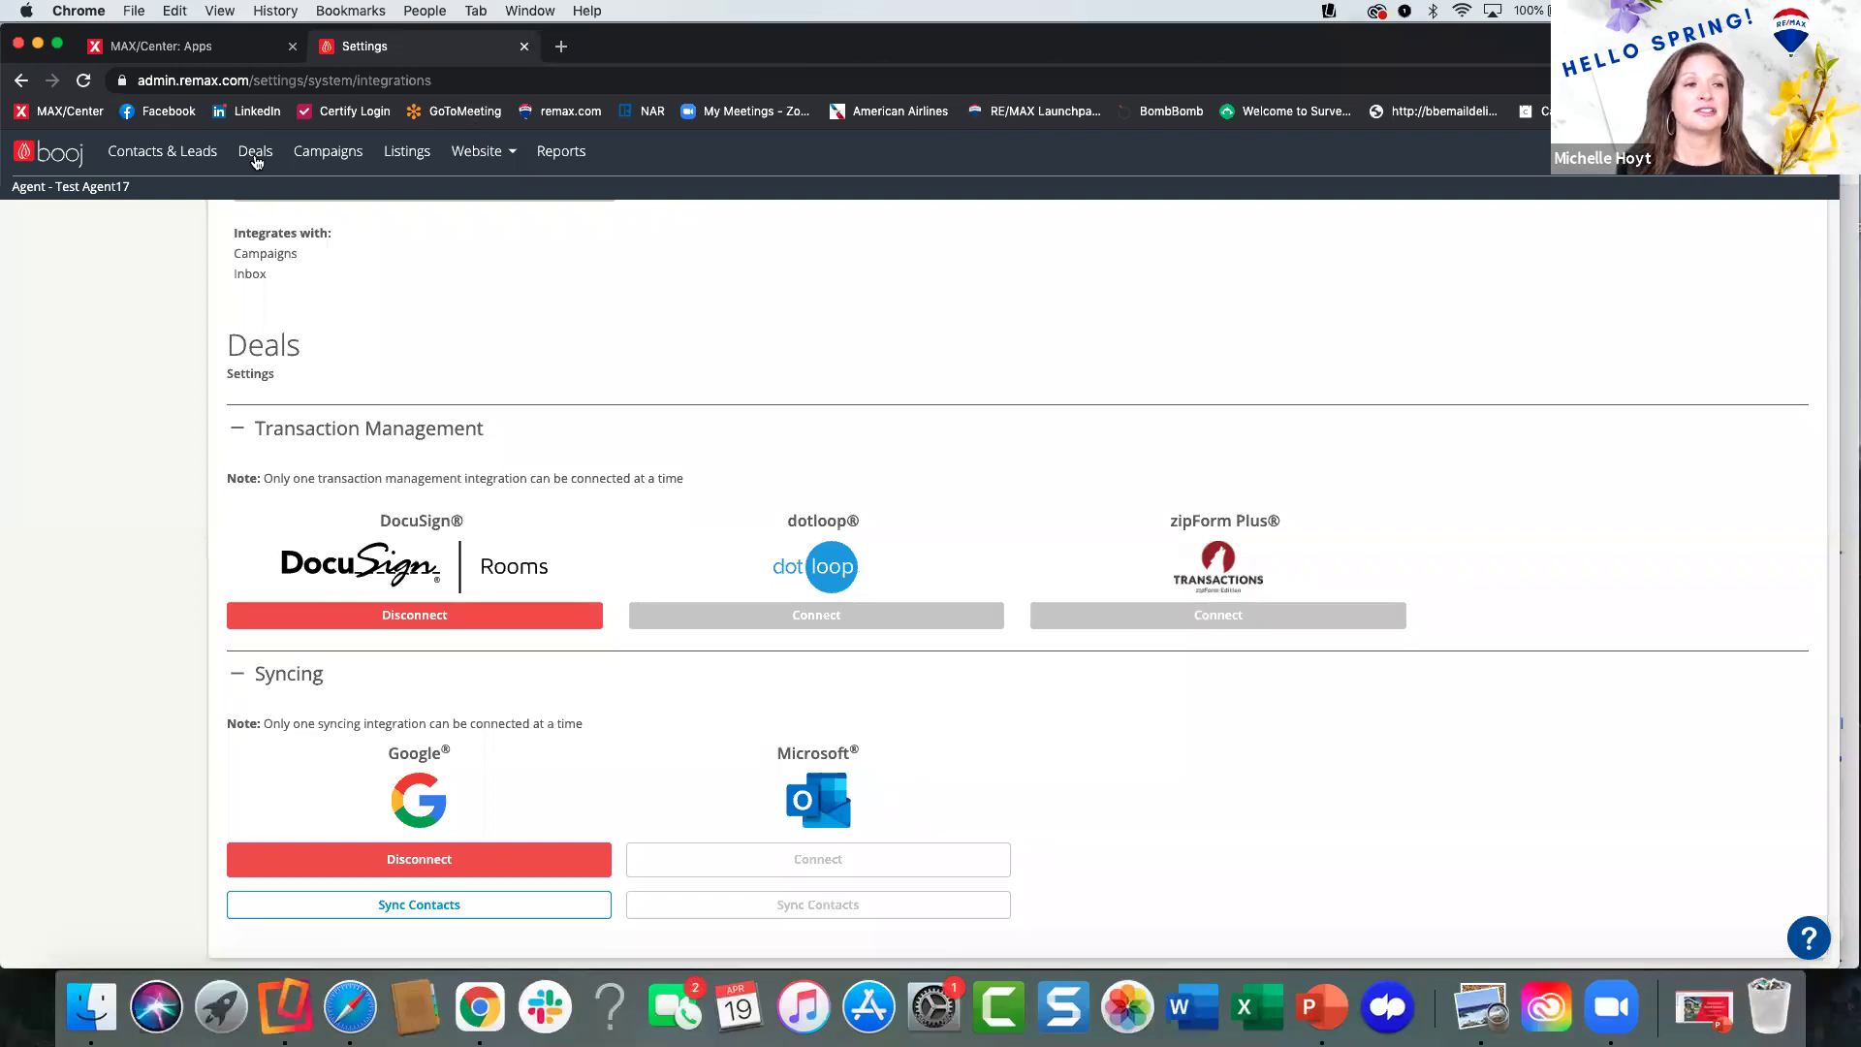
pyautogui.scroll(-1, 729, 494)
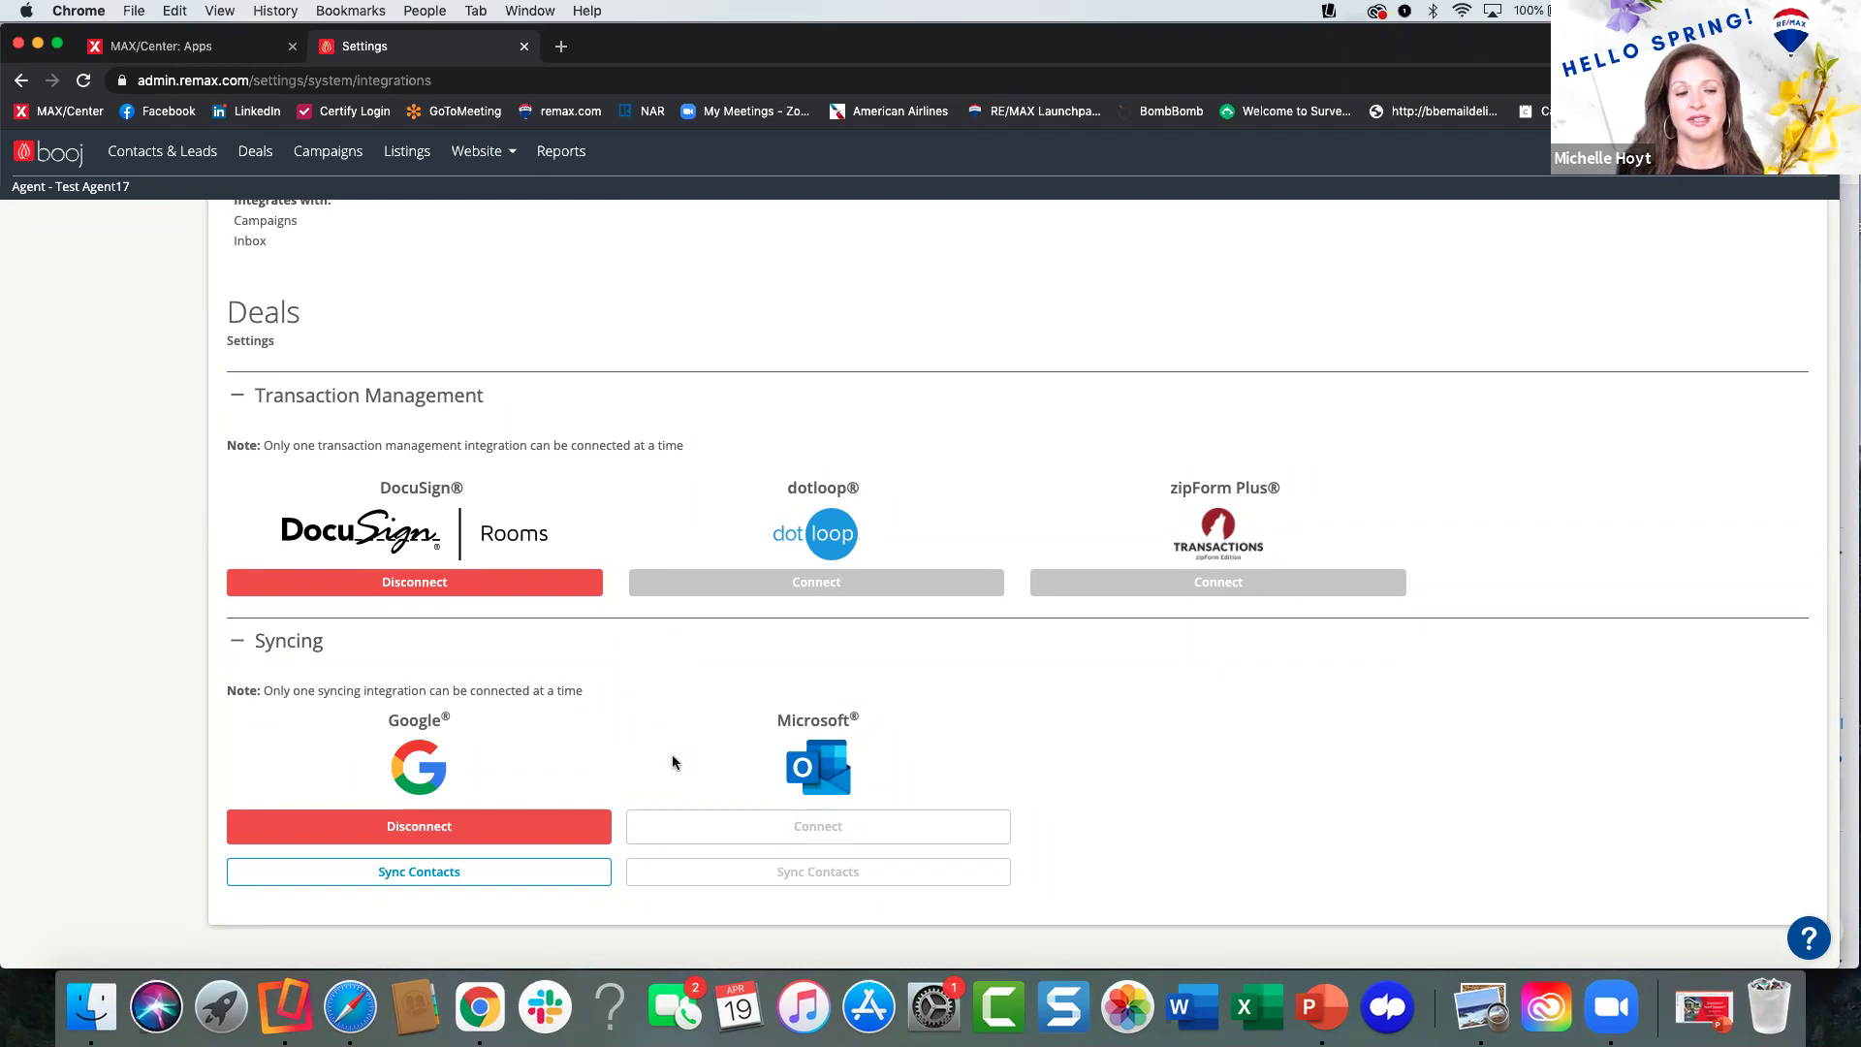
pyautogui.scroll(10, 690, 545)
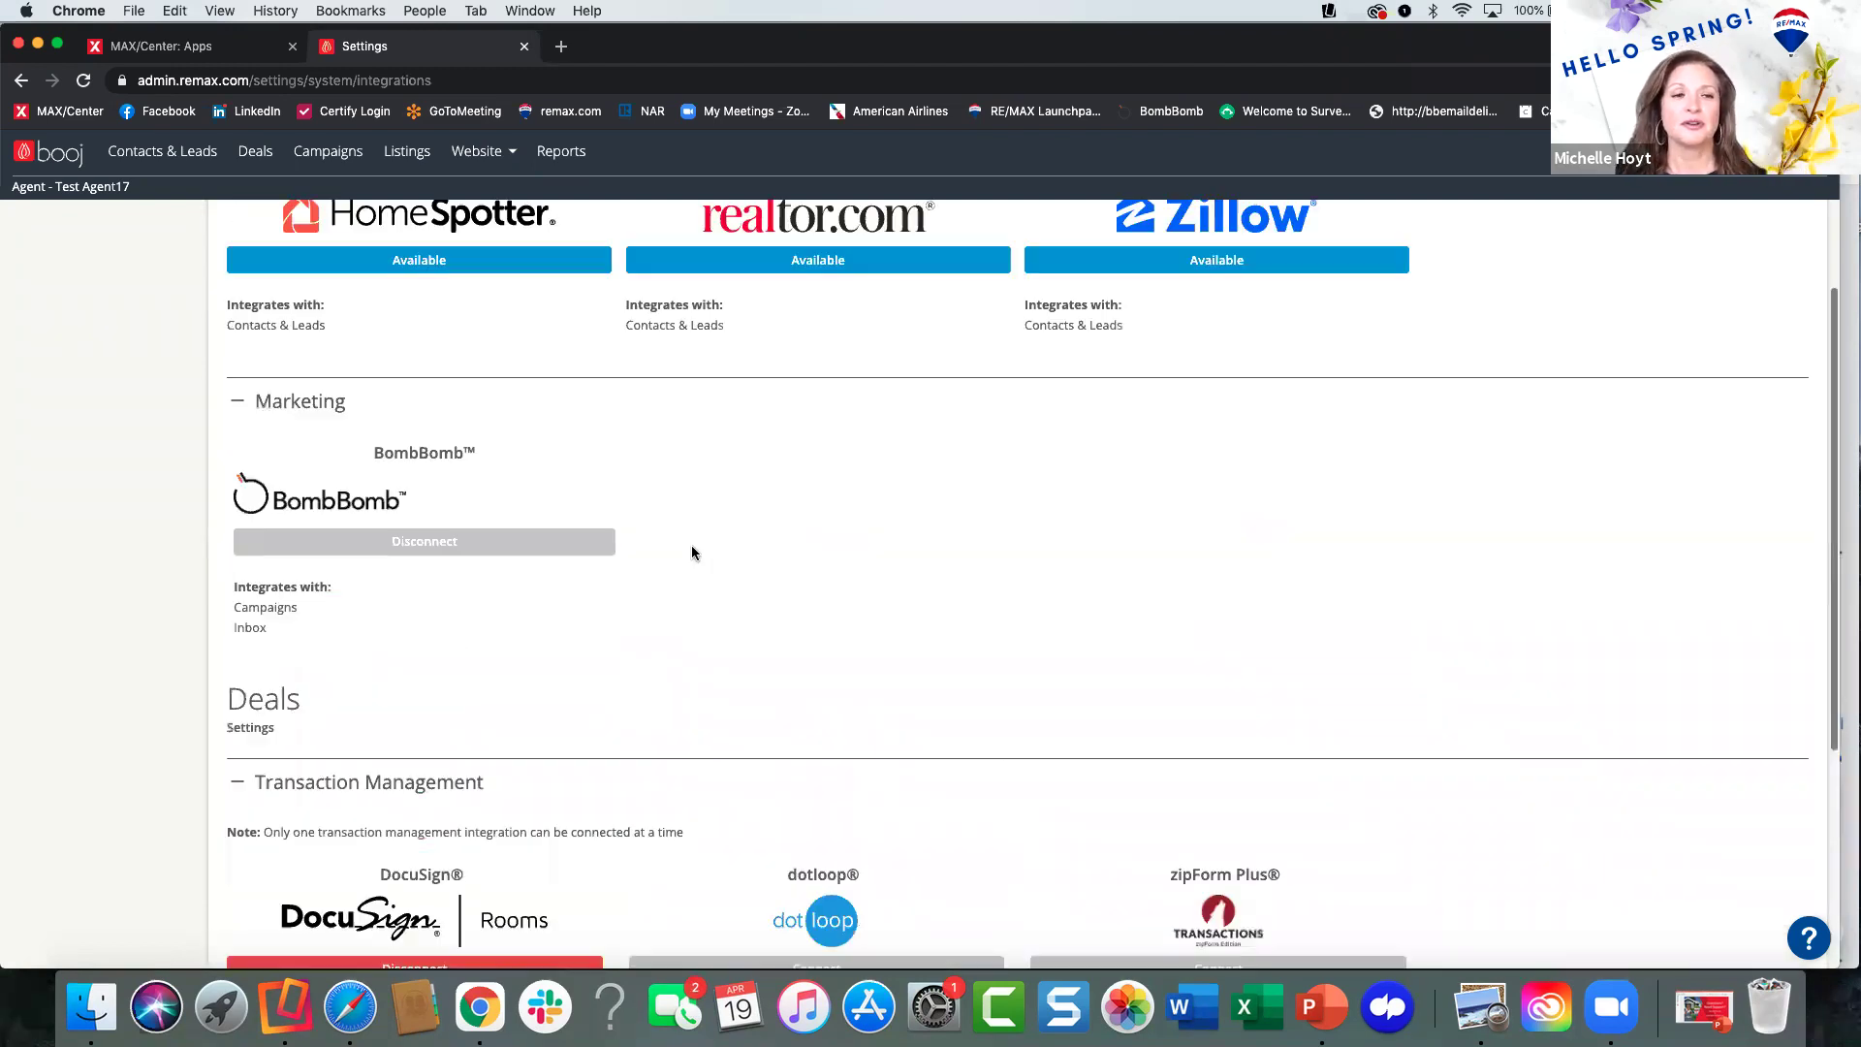
pyautogui.scroll(2, 690, 544)
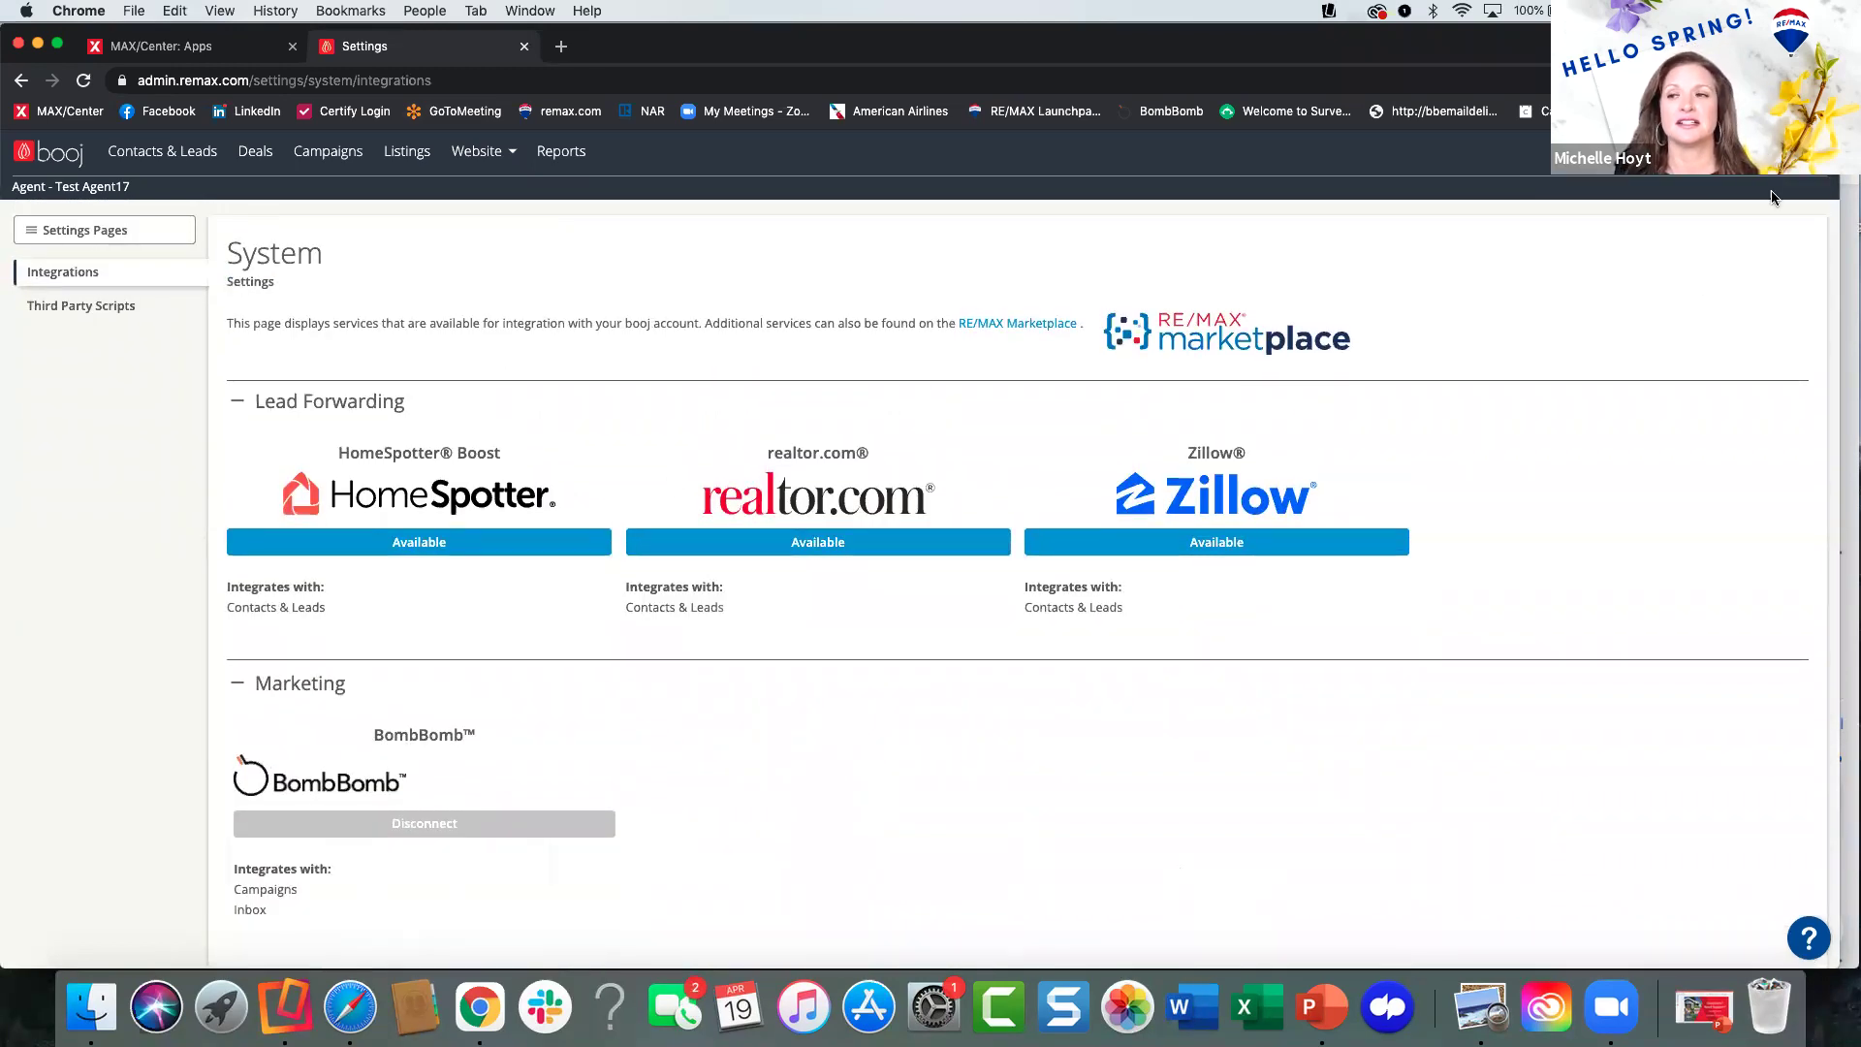
# Reopen the System integrations page from the account settings and review the listed services again.
pyautogui.click(1793, 151)
pyautogui.click(1774, 203)
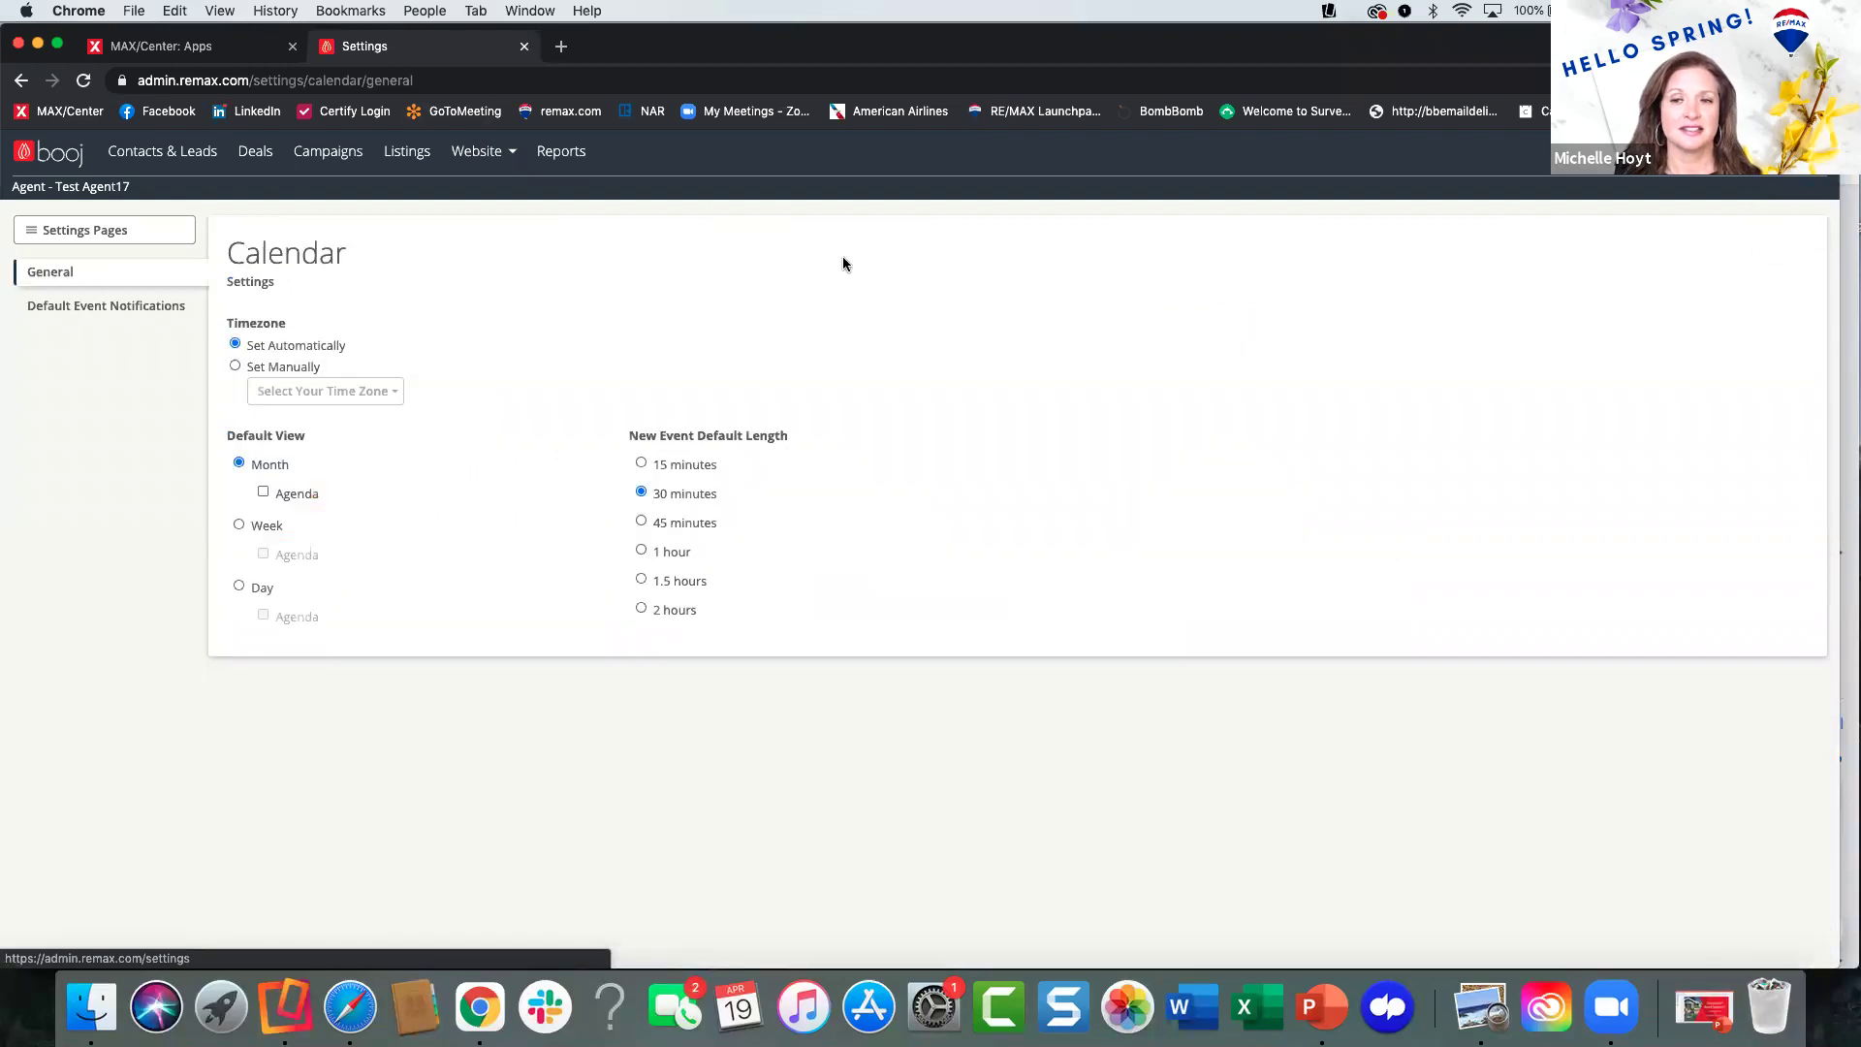
pyautogui.click(87, 230)
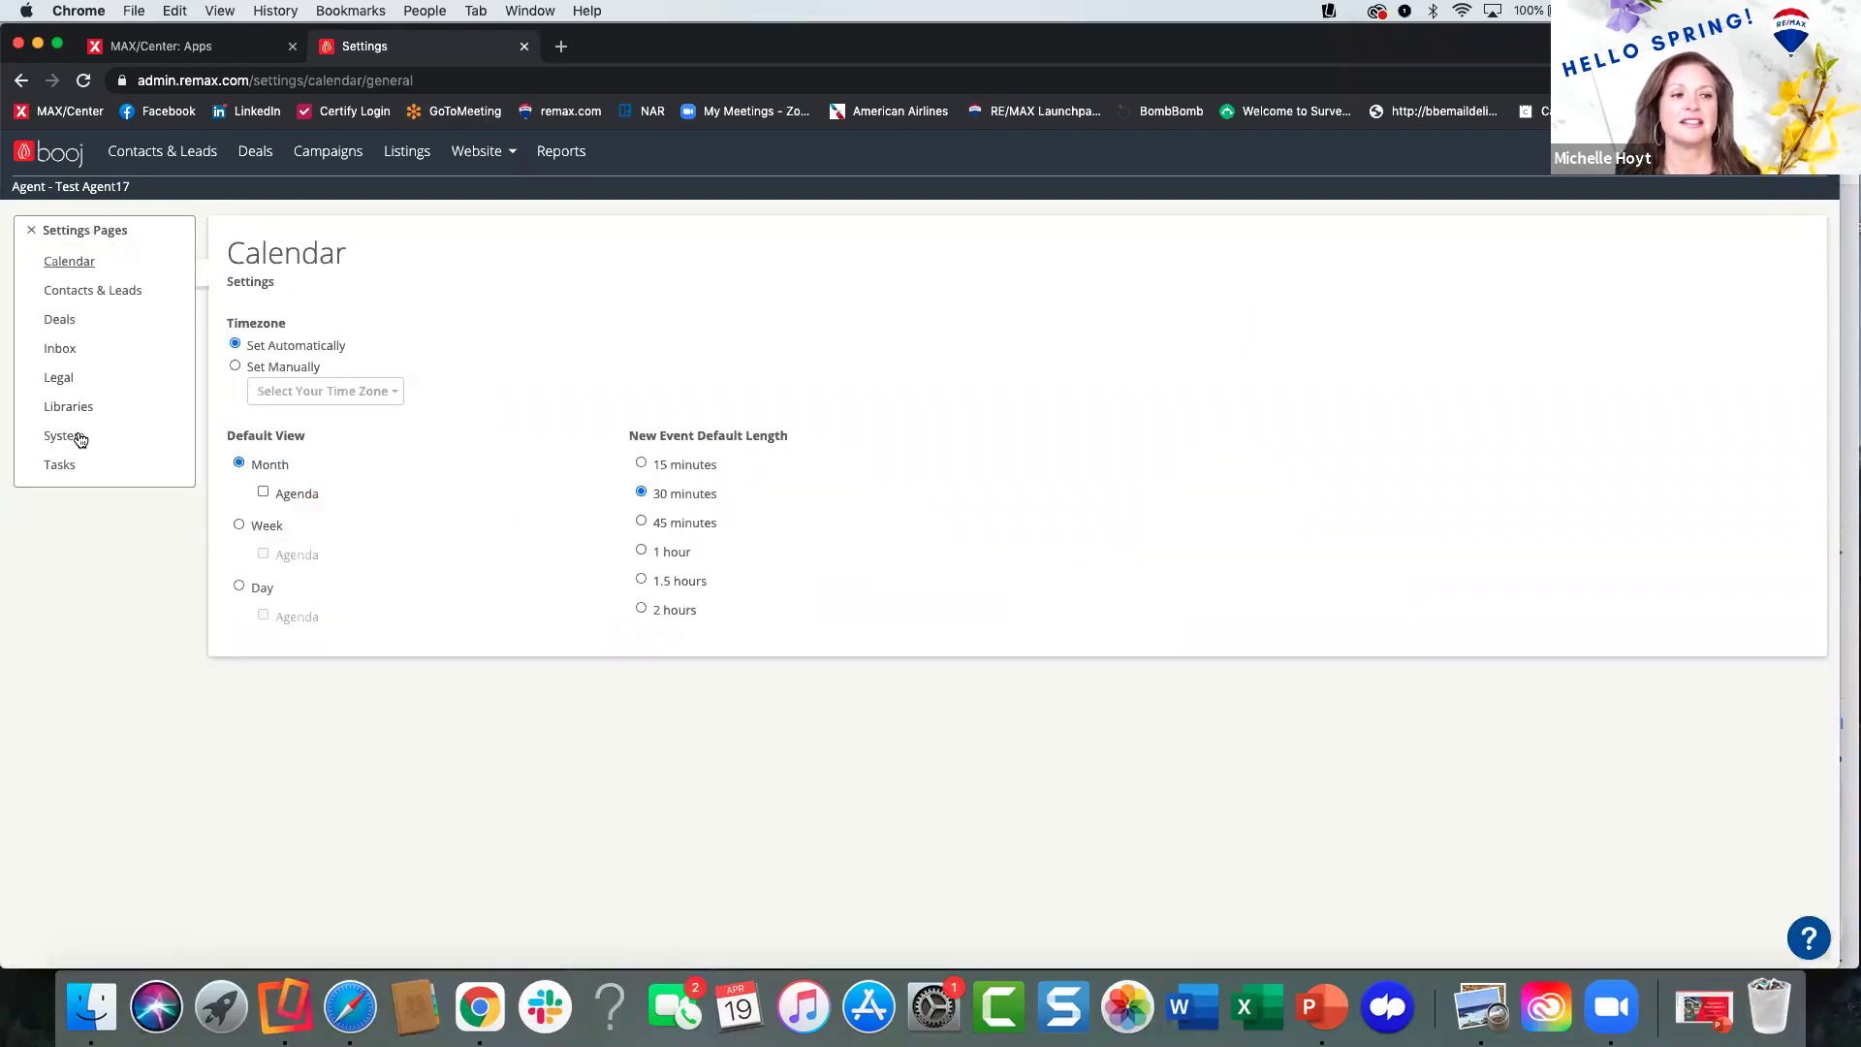
pyautogui.click(81, 432)
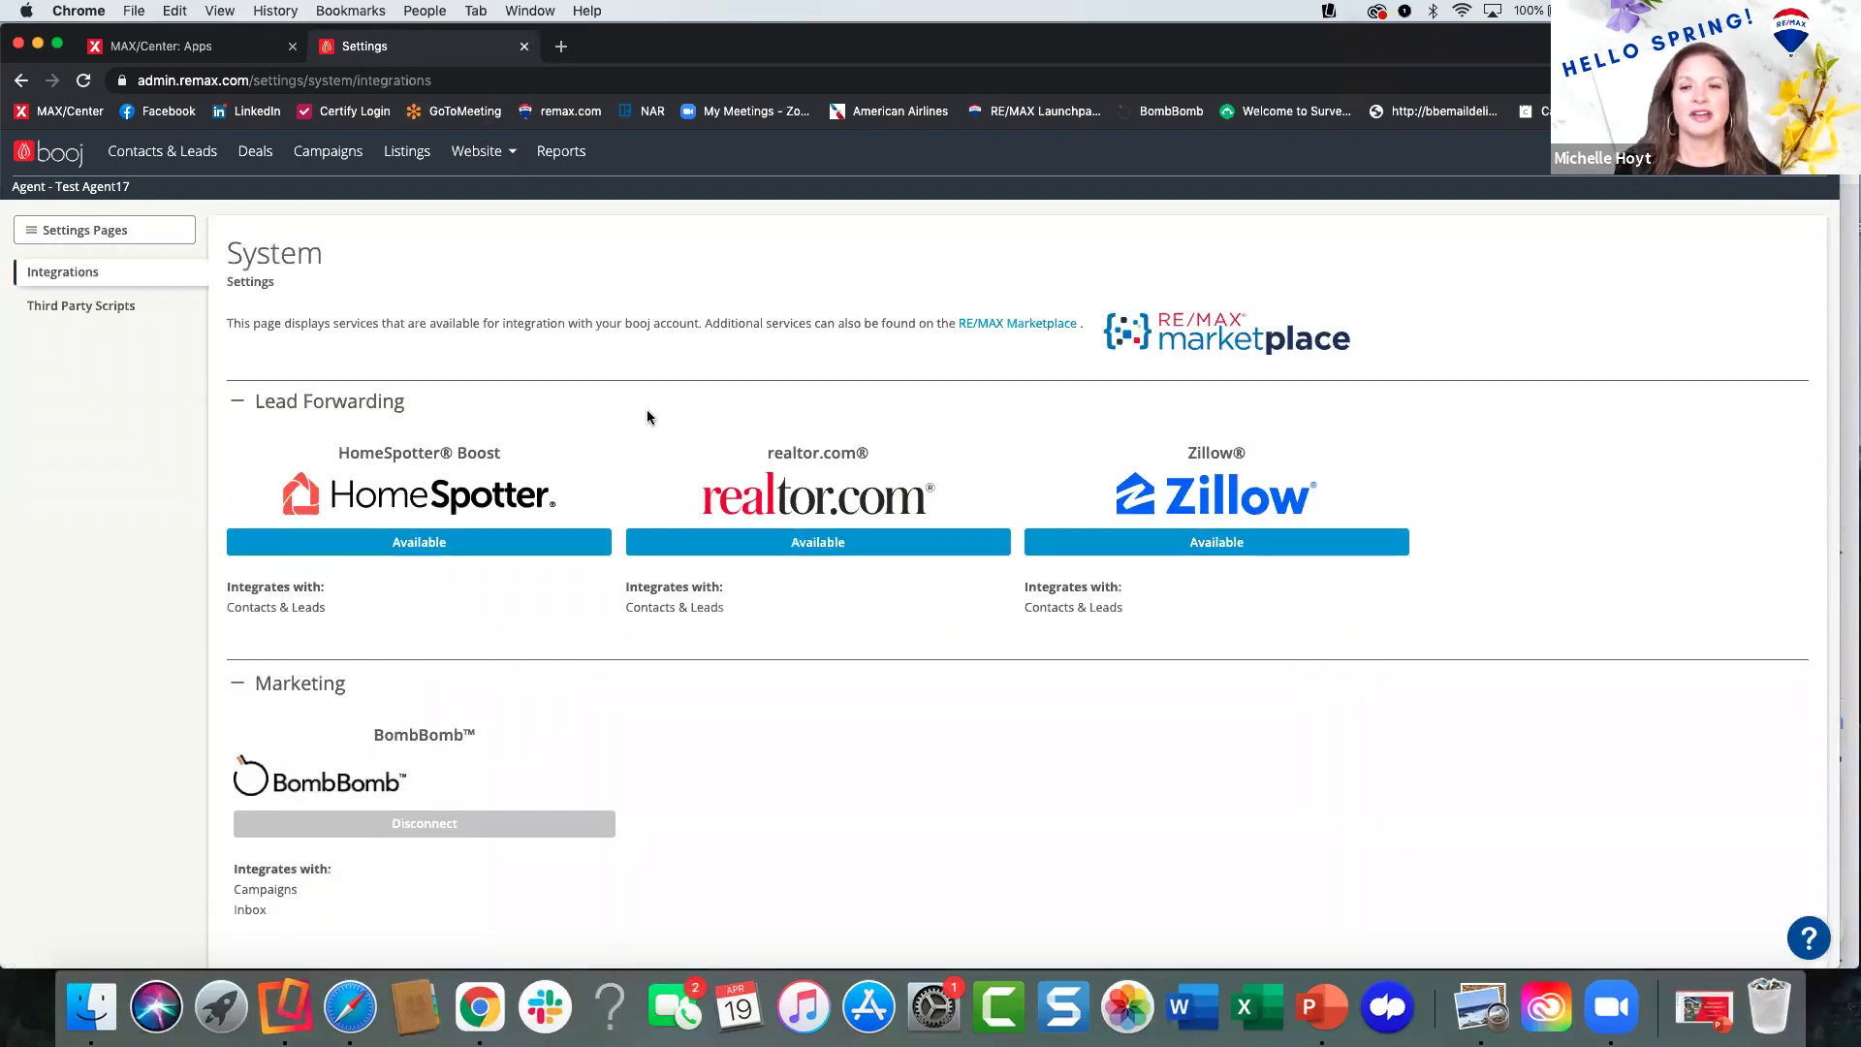
pyautogui.scroll(-1, 647, 417)
pyautogui.scroll(-6, 702, 565)
pyautogui.scroll(4, 703, 578)
pyautogui.scroll(4, 693, 475)
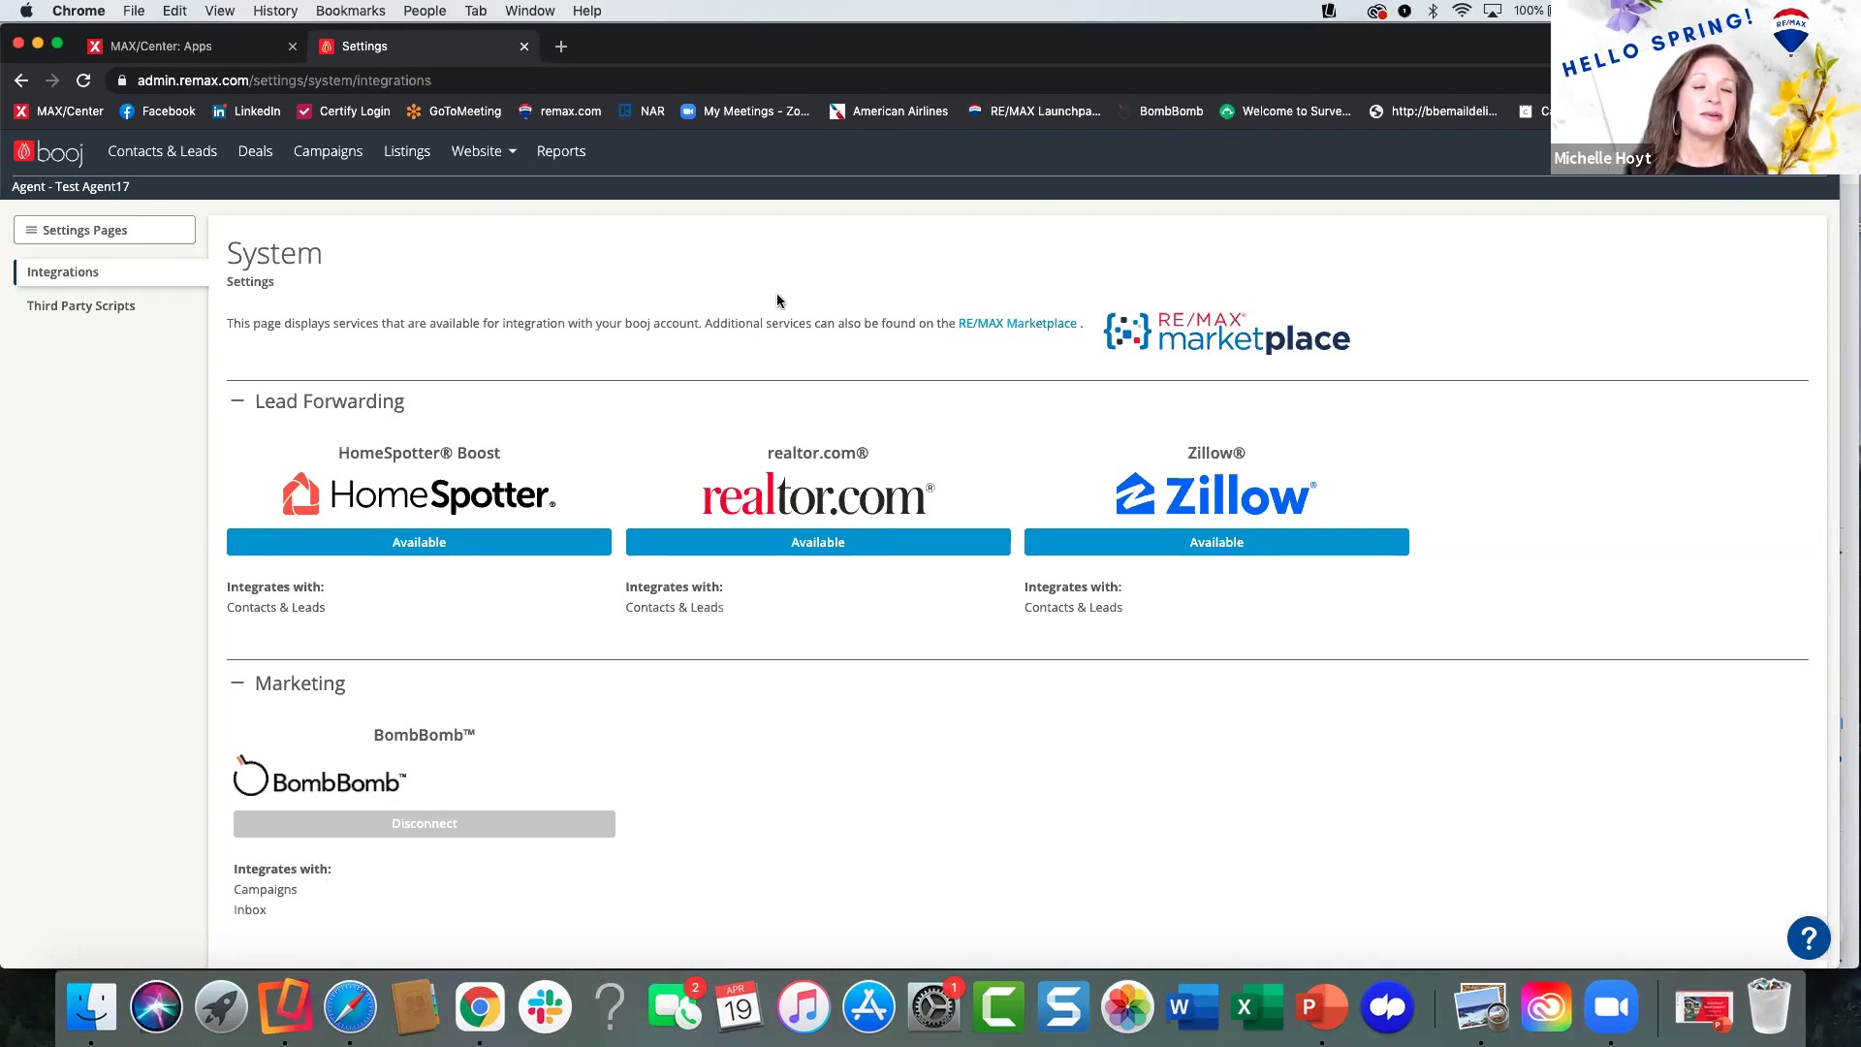
# In the Contacts & Leads list, try selecting the first contact and all contacts on the page, clearing each selection.
pyautogui.click(180, 153)
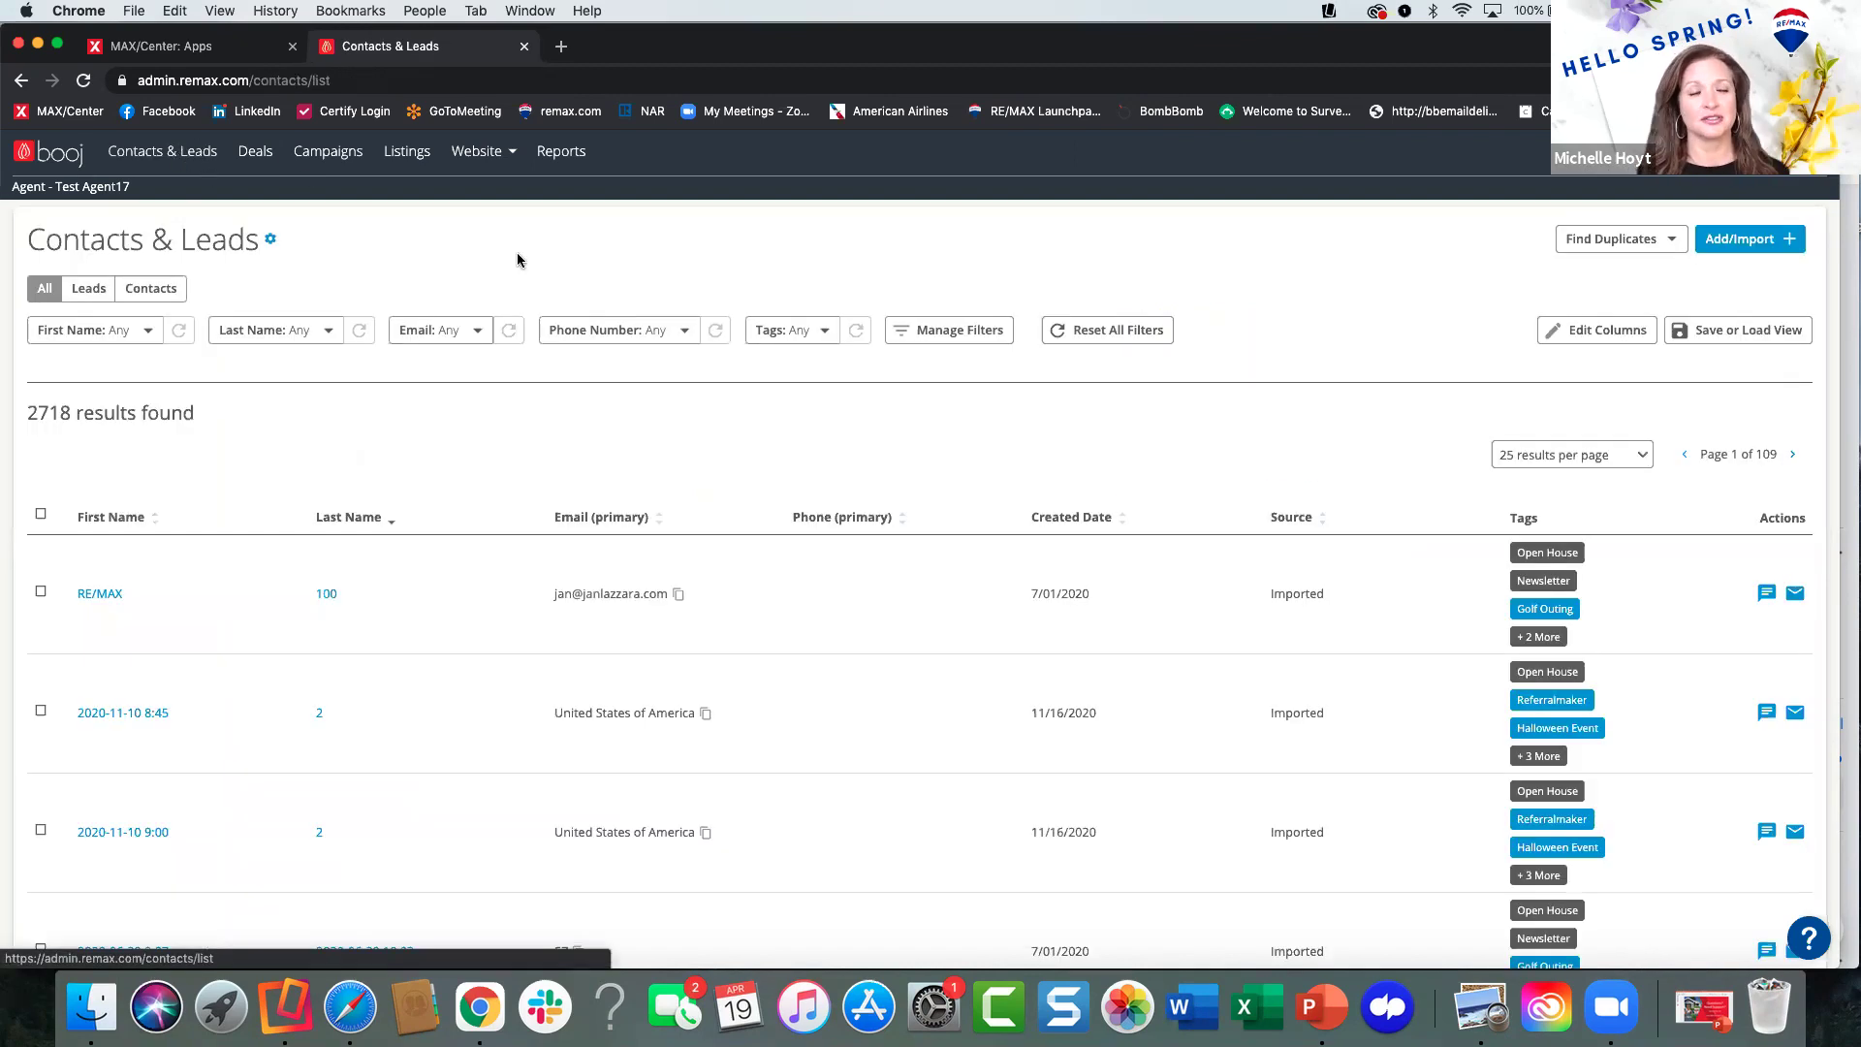
pyautogui.scroll(-1, 228, 446)
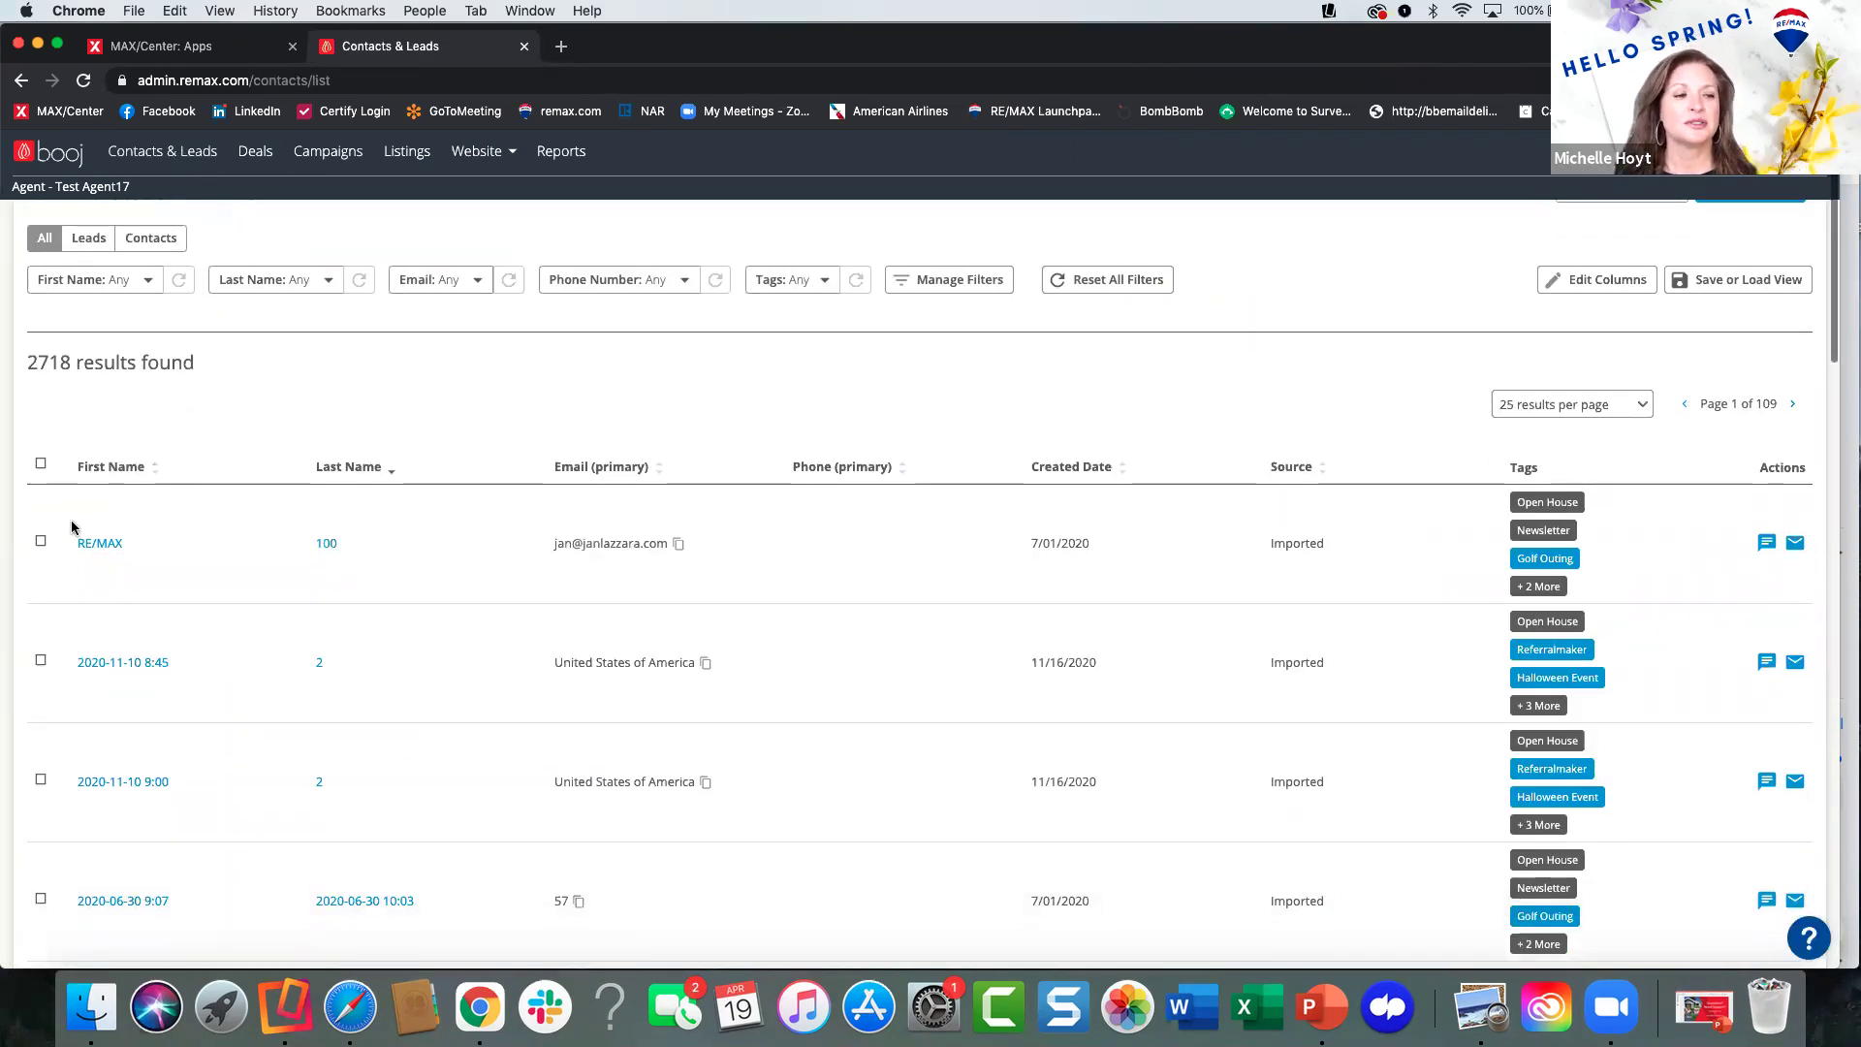
pyautogui.click(40, 543)
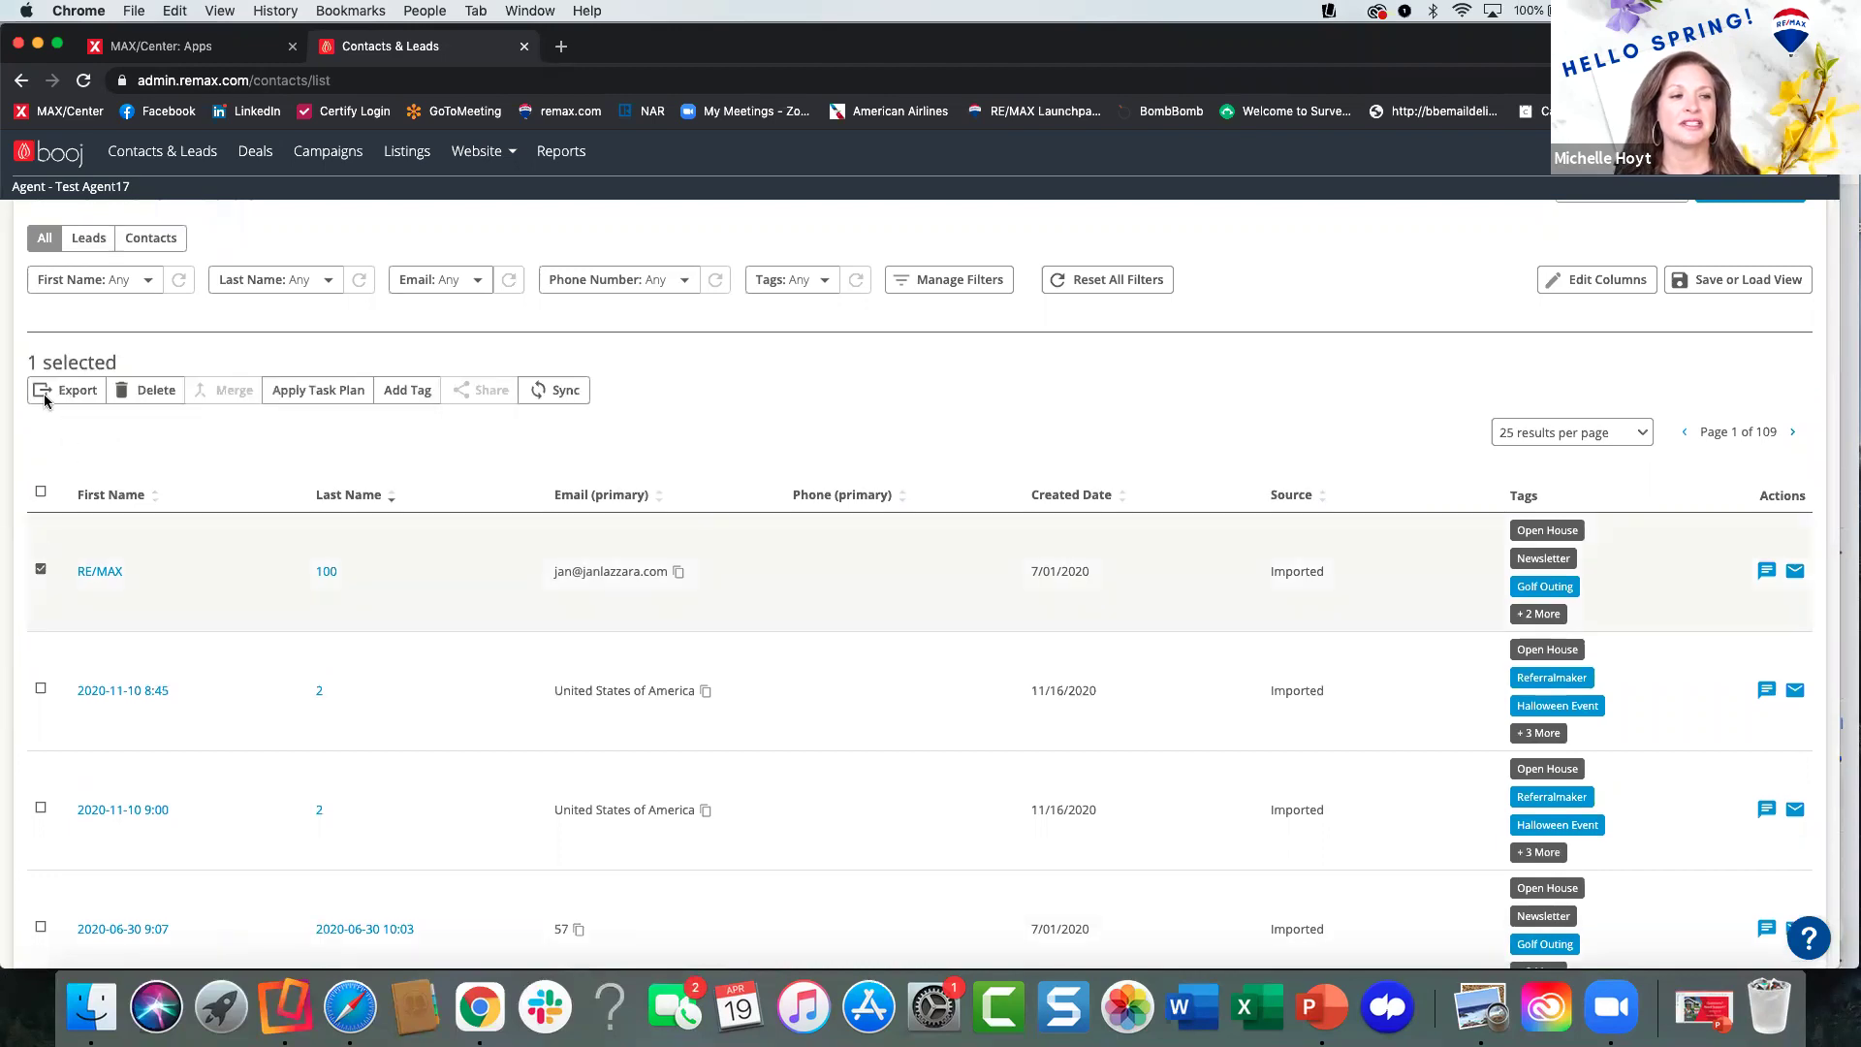
pyautogui.click(40, 569)
pyautogui.click(41, 463)
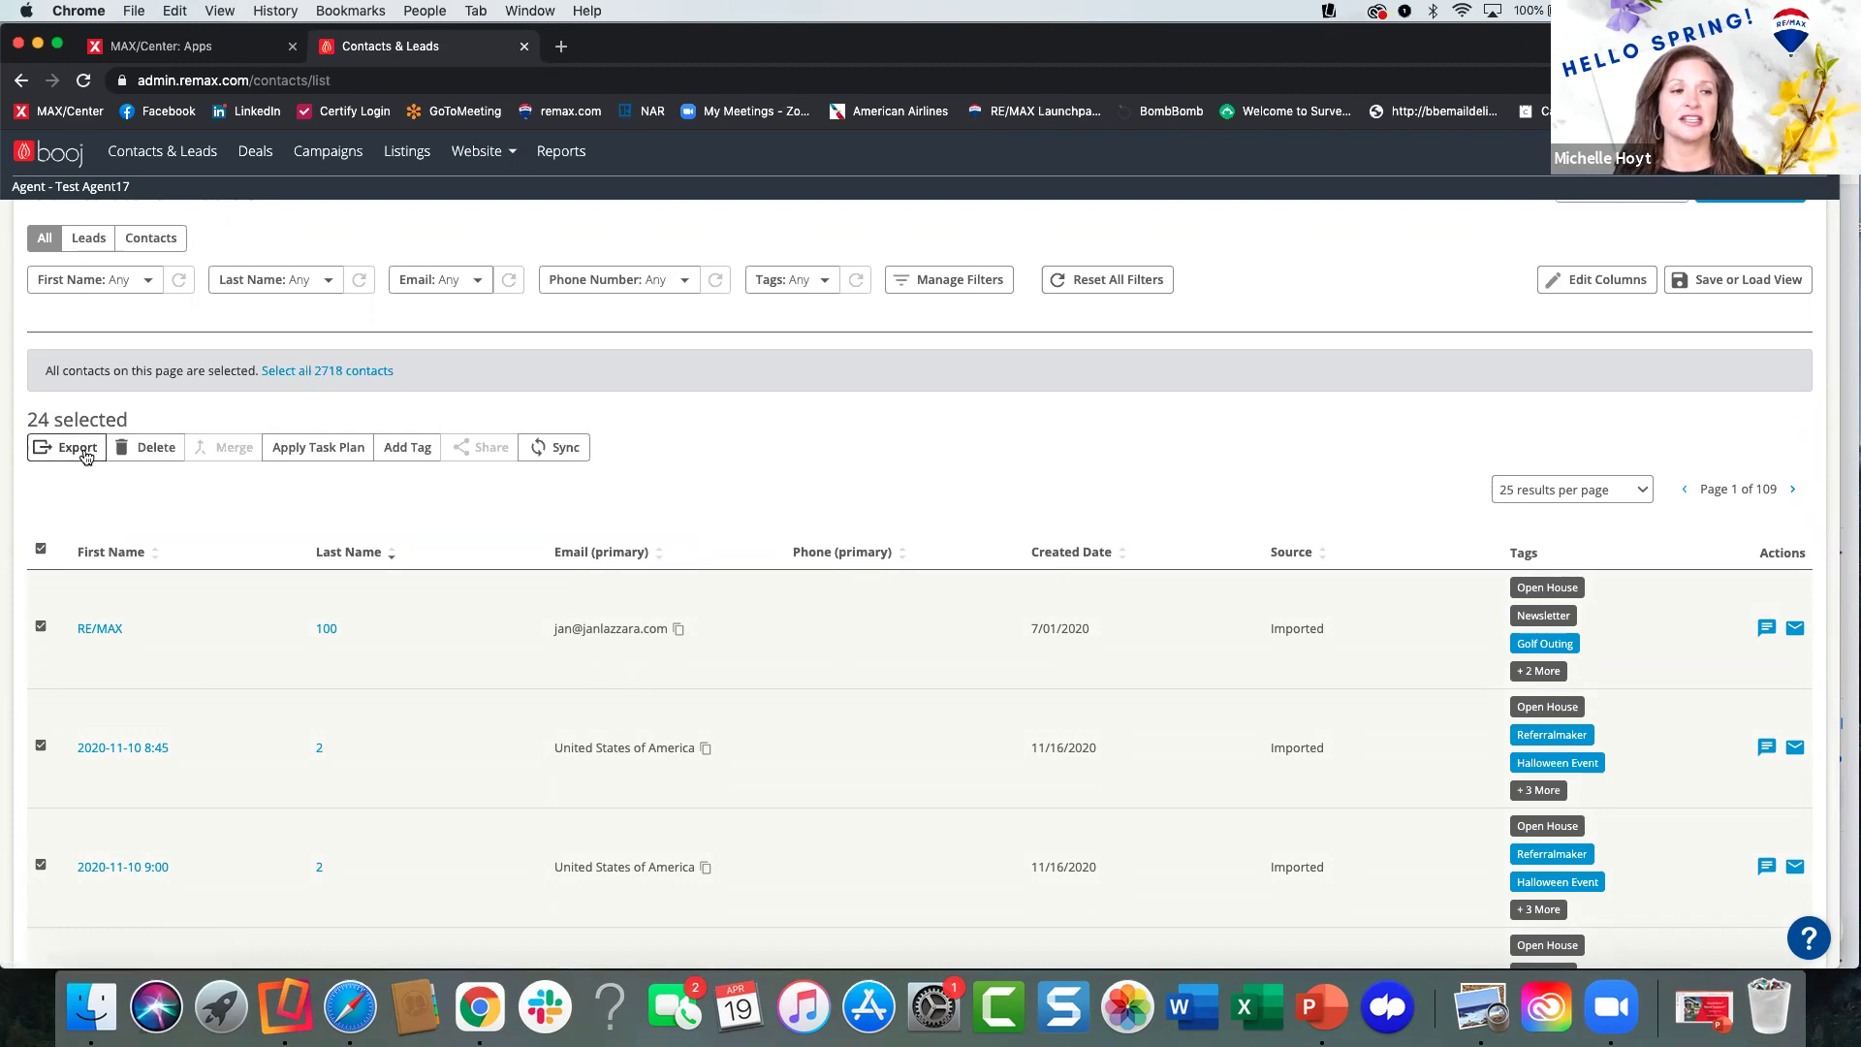
pyautogui.click(40, 549)
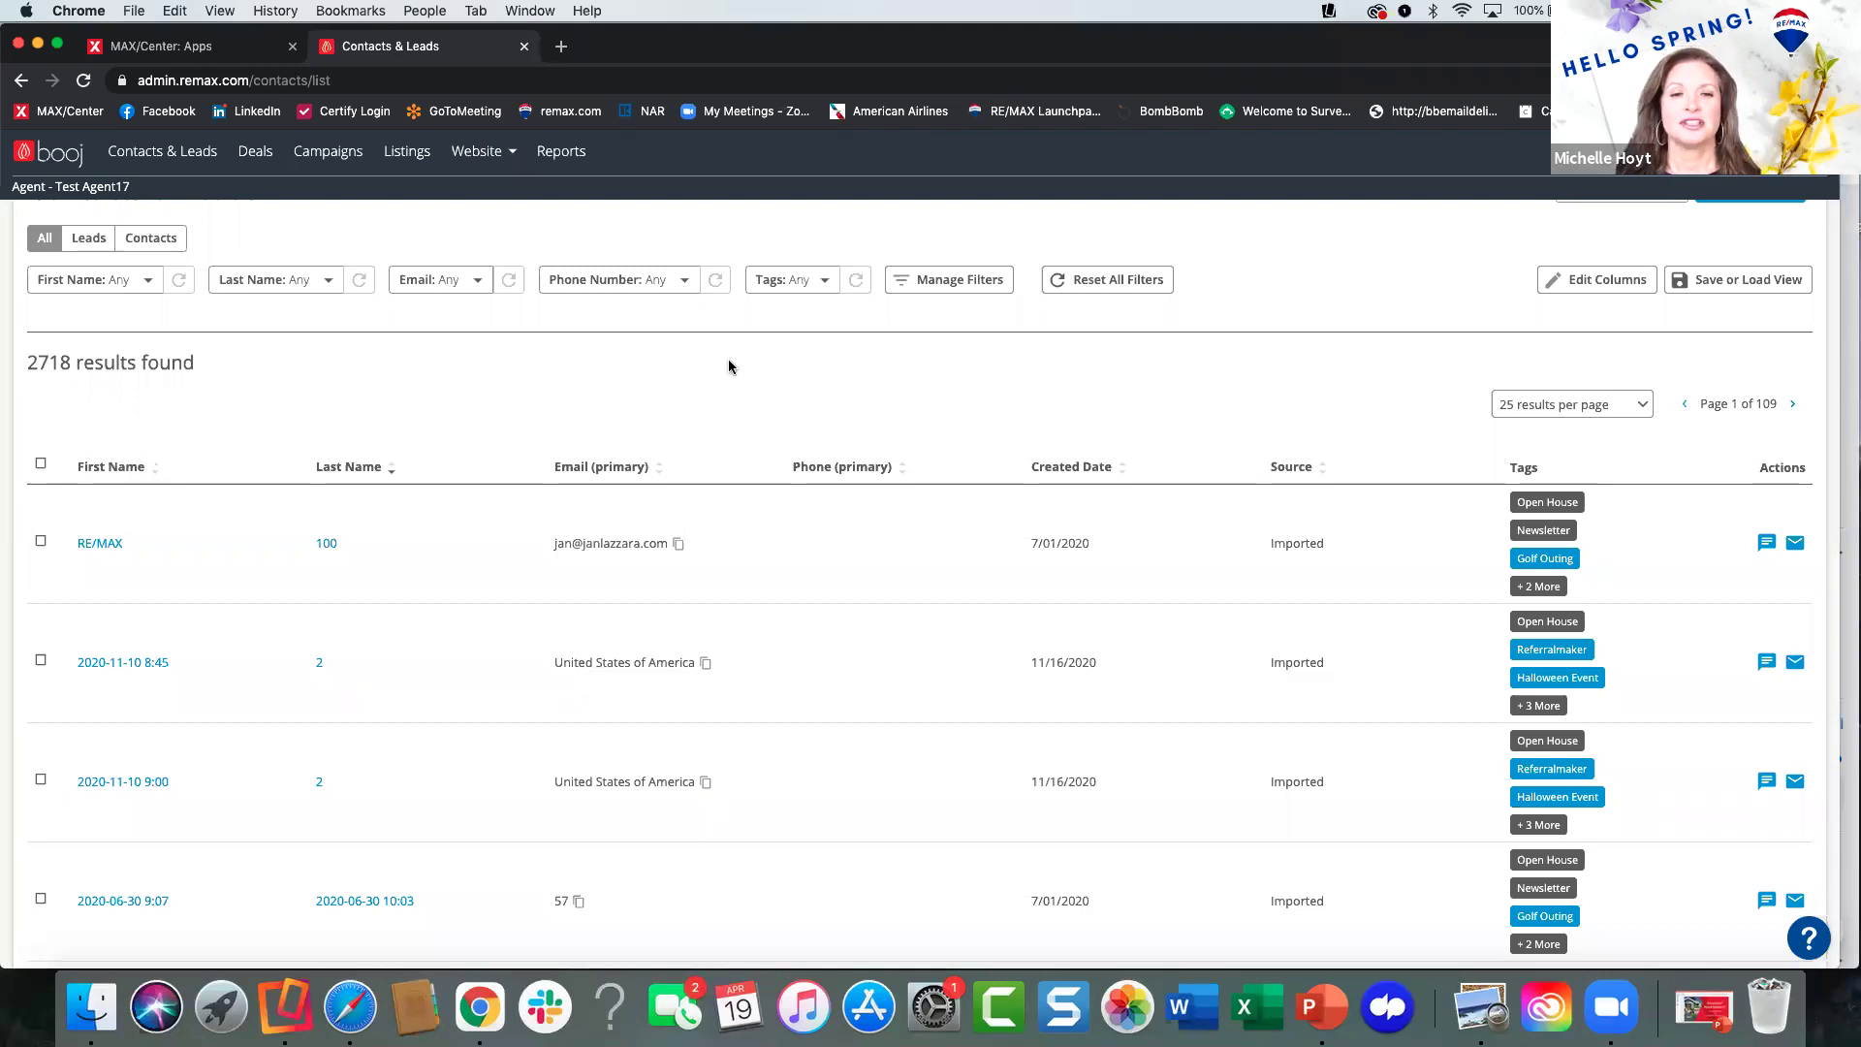
# Leave the contact list and open the Campaigns section with the single send campaigns.
pyautogui.scroll(1, 731, 367)
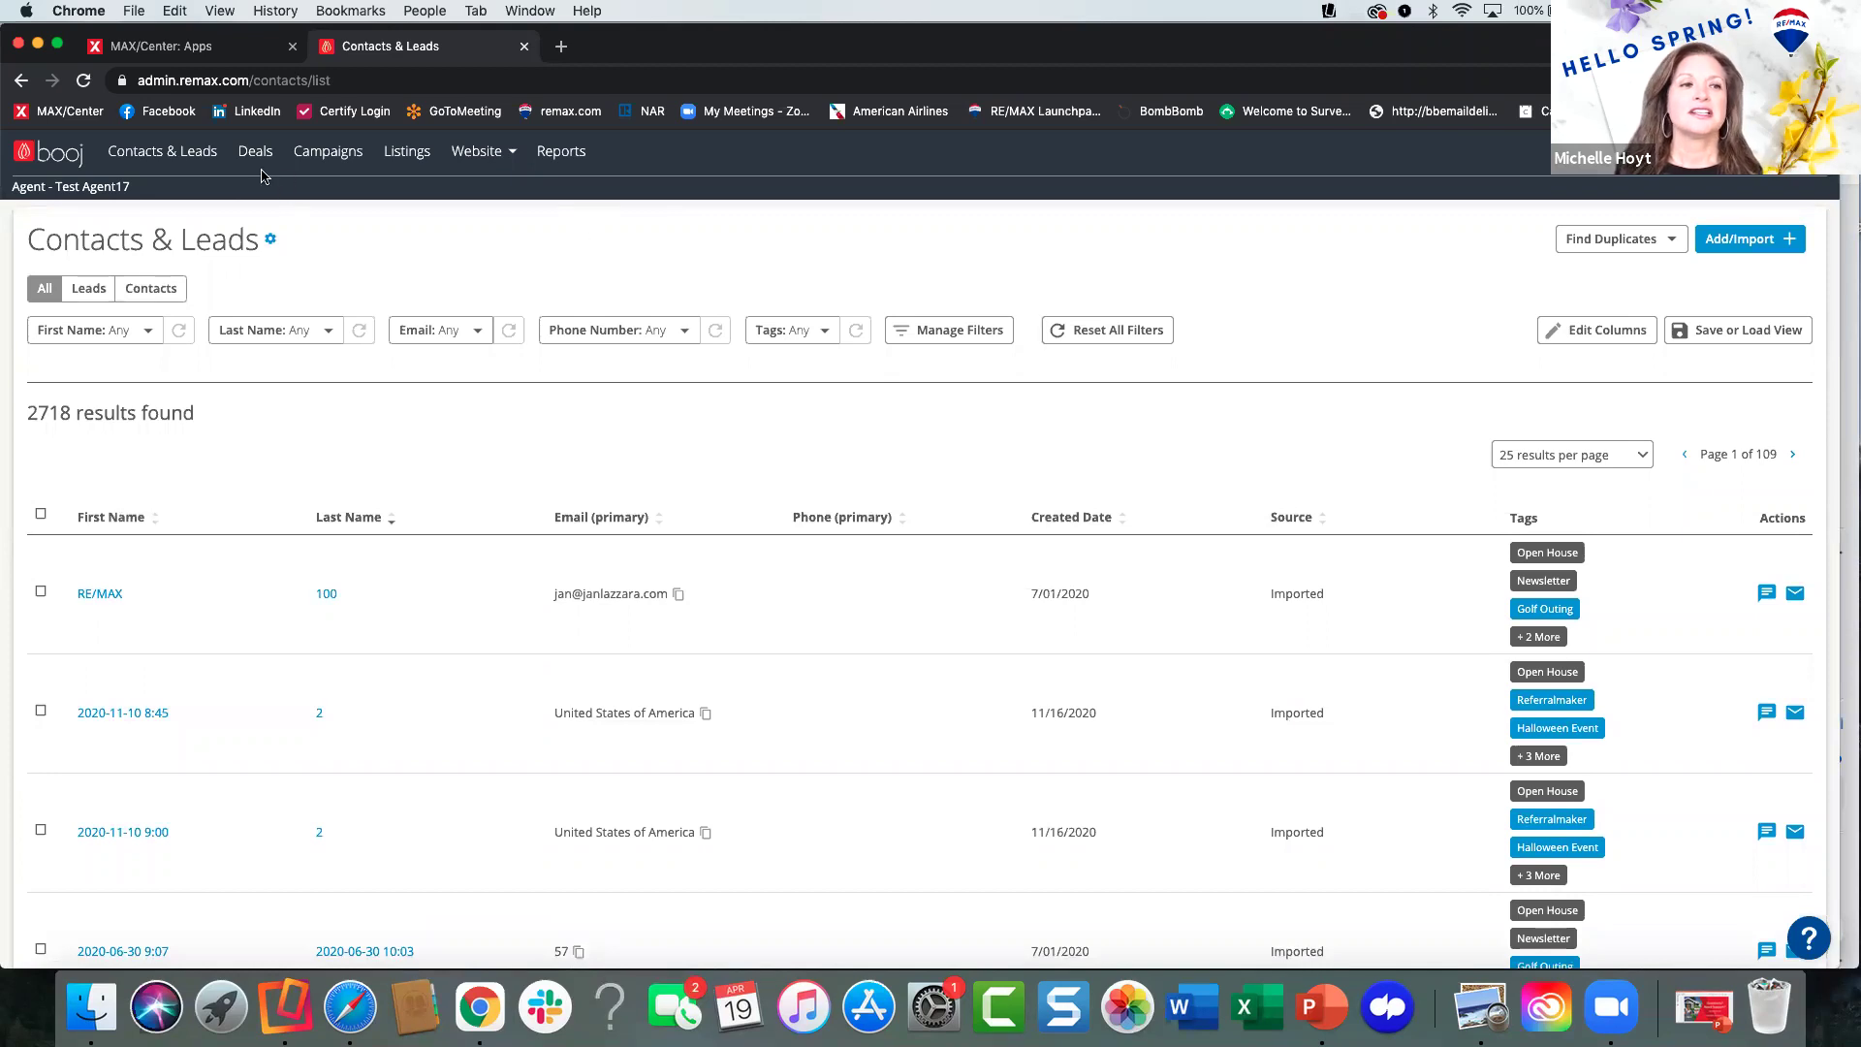
pyautogui.click(326, 155)
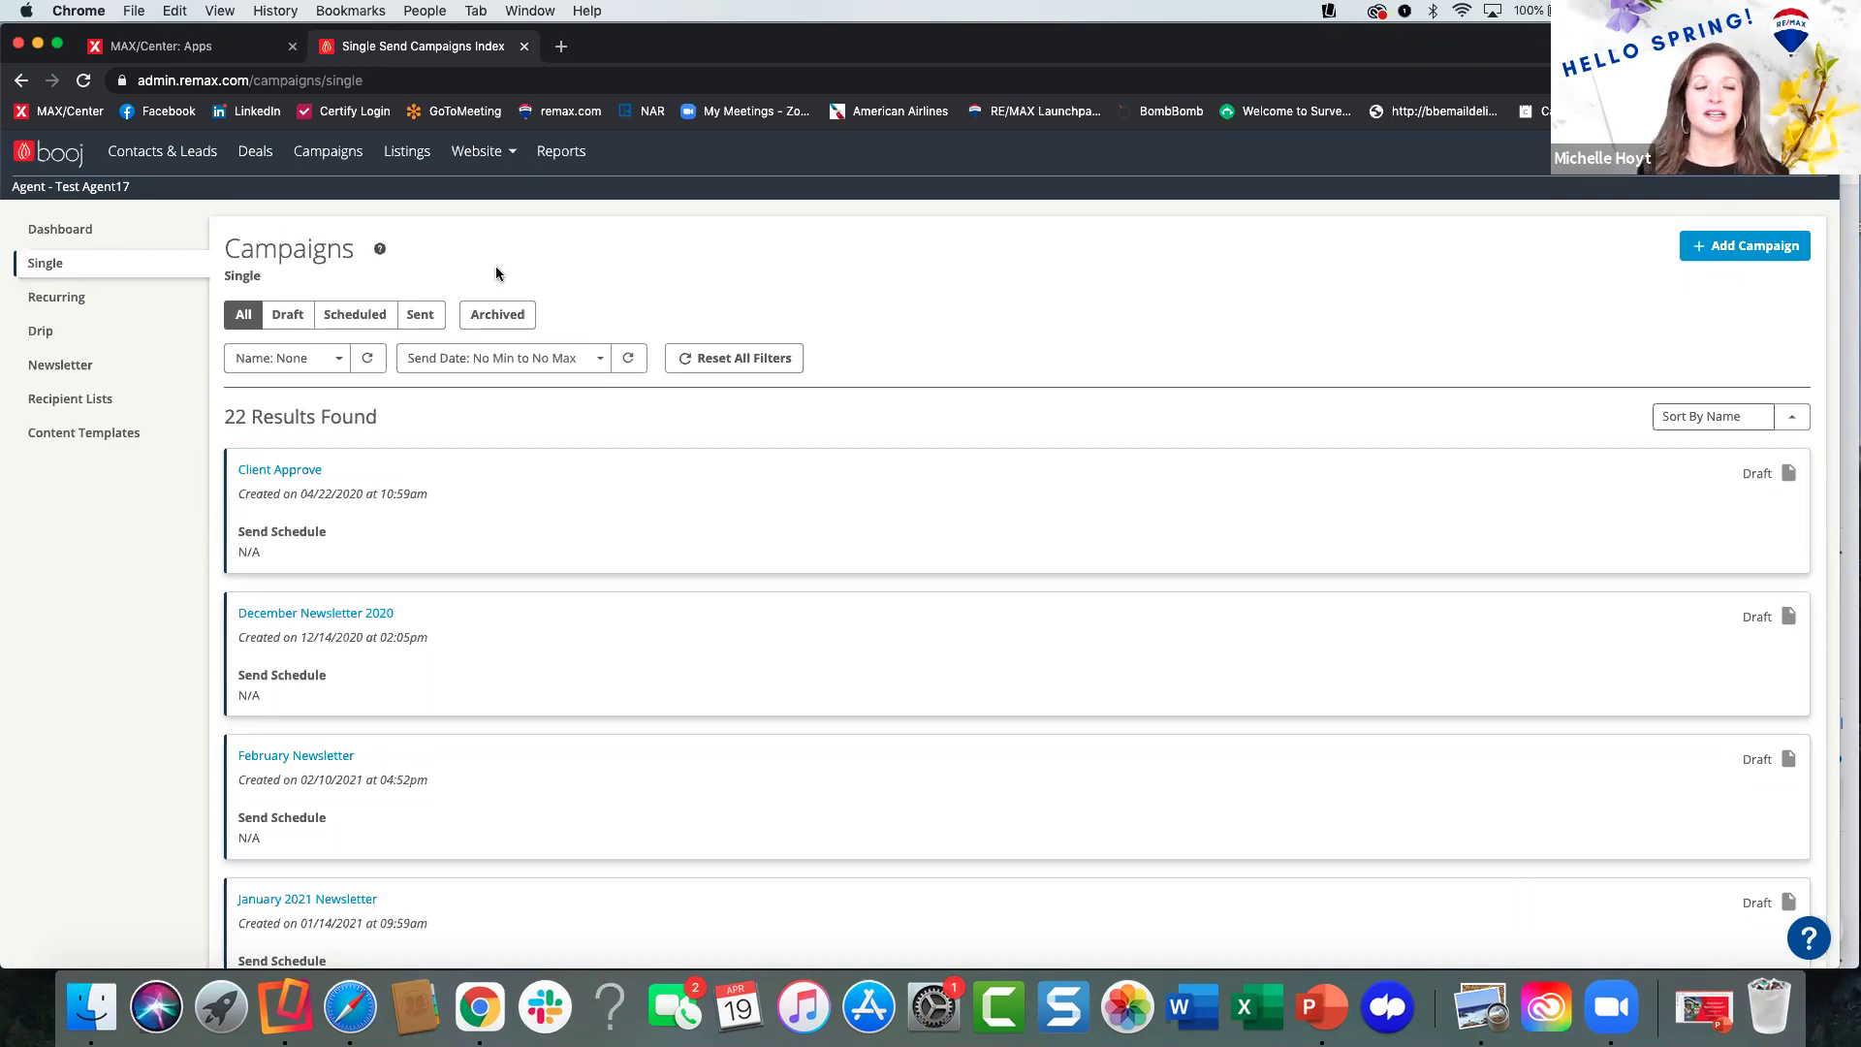
# Open the Existing Renter Drip Campaign Template (Copied) from the drip campaigns and review its recipients and email schedule.
pyautogui.click(40, 334)
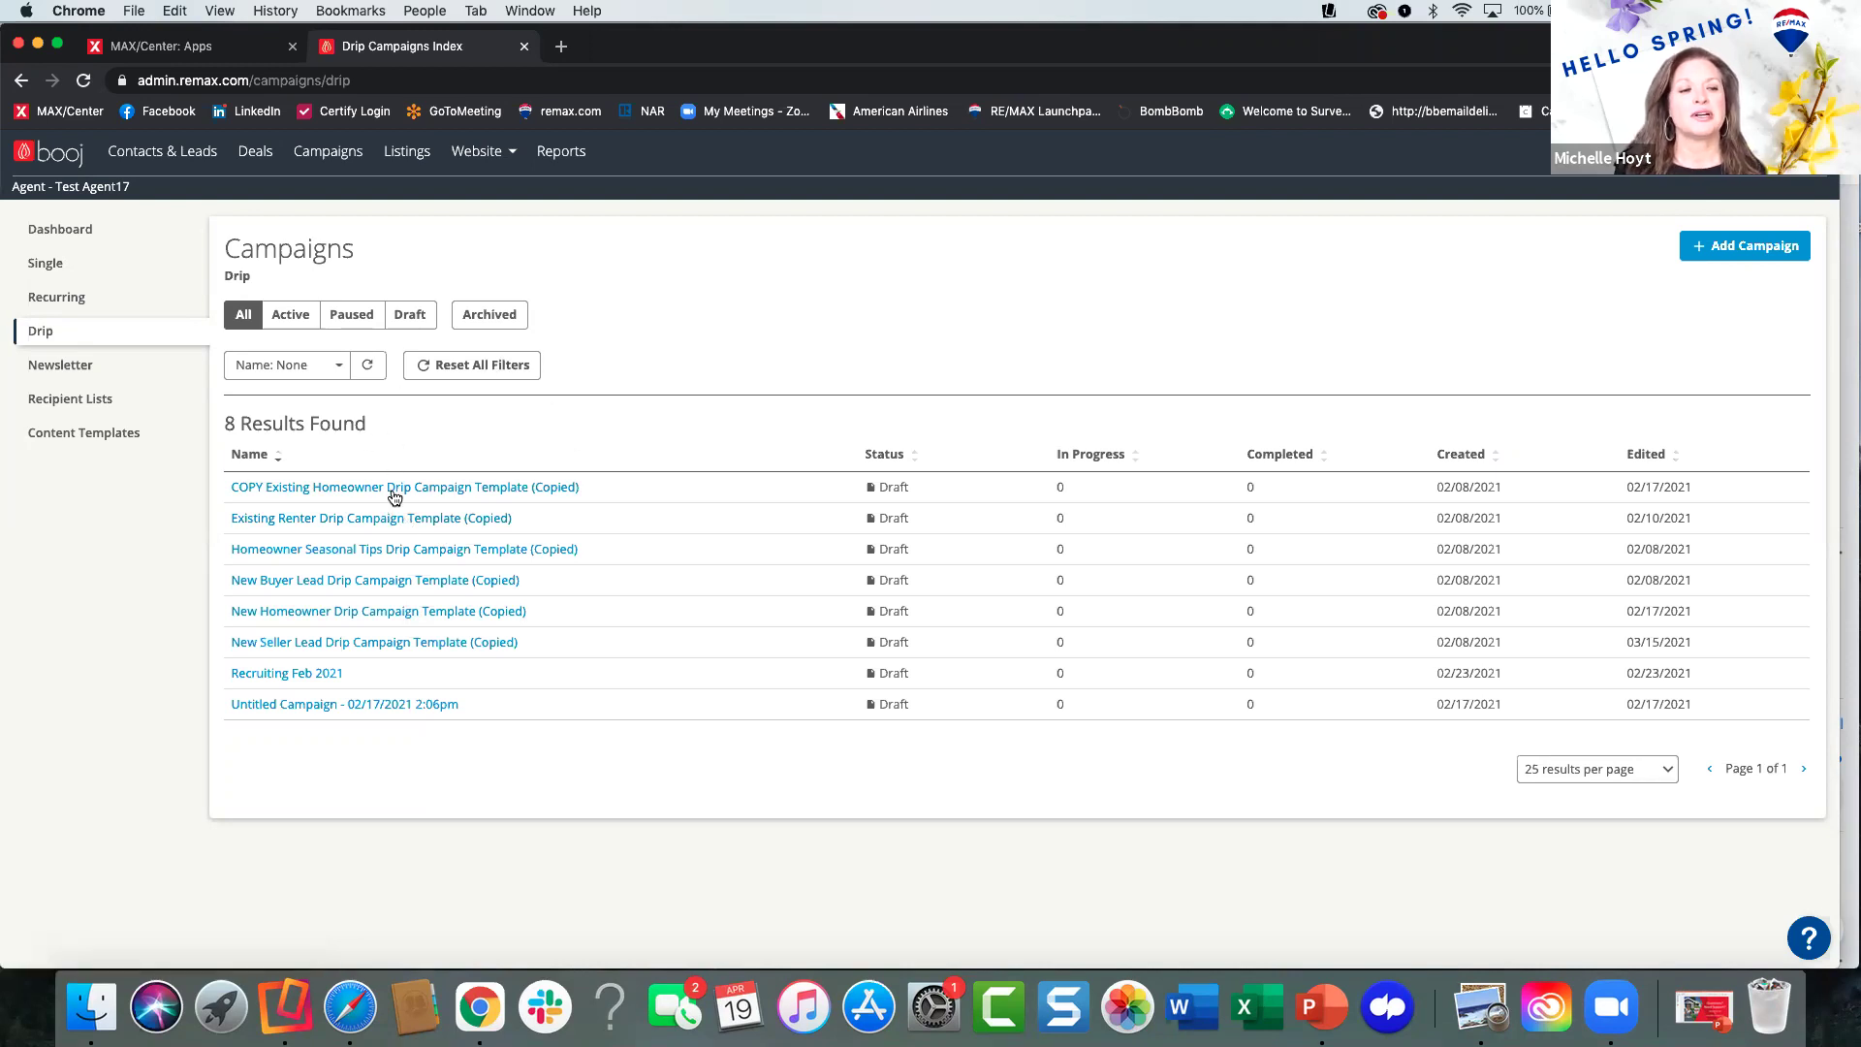
pyautogui.click(445, 489)
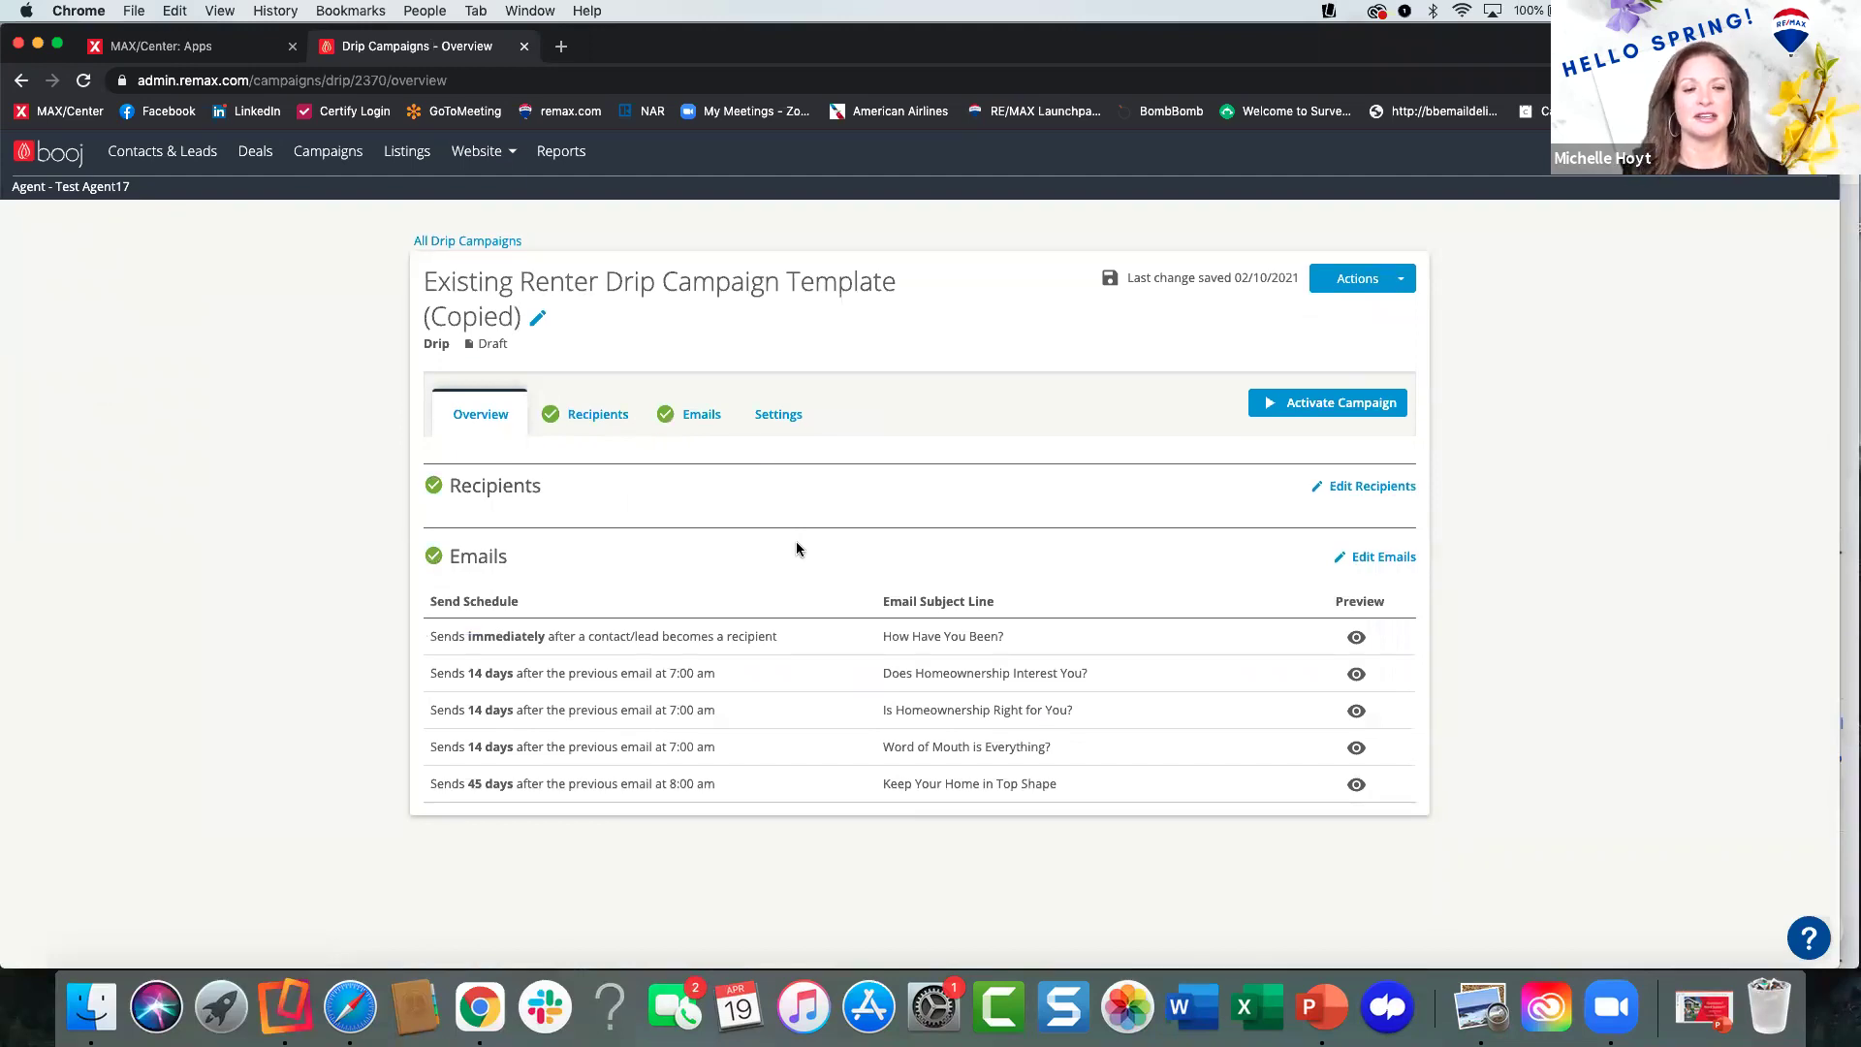
pyautogui.scroll(-2, 796, 549)
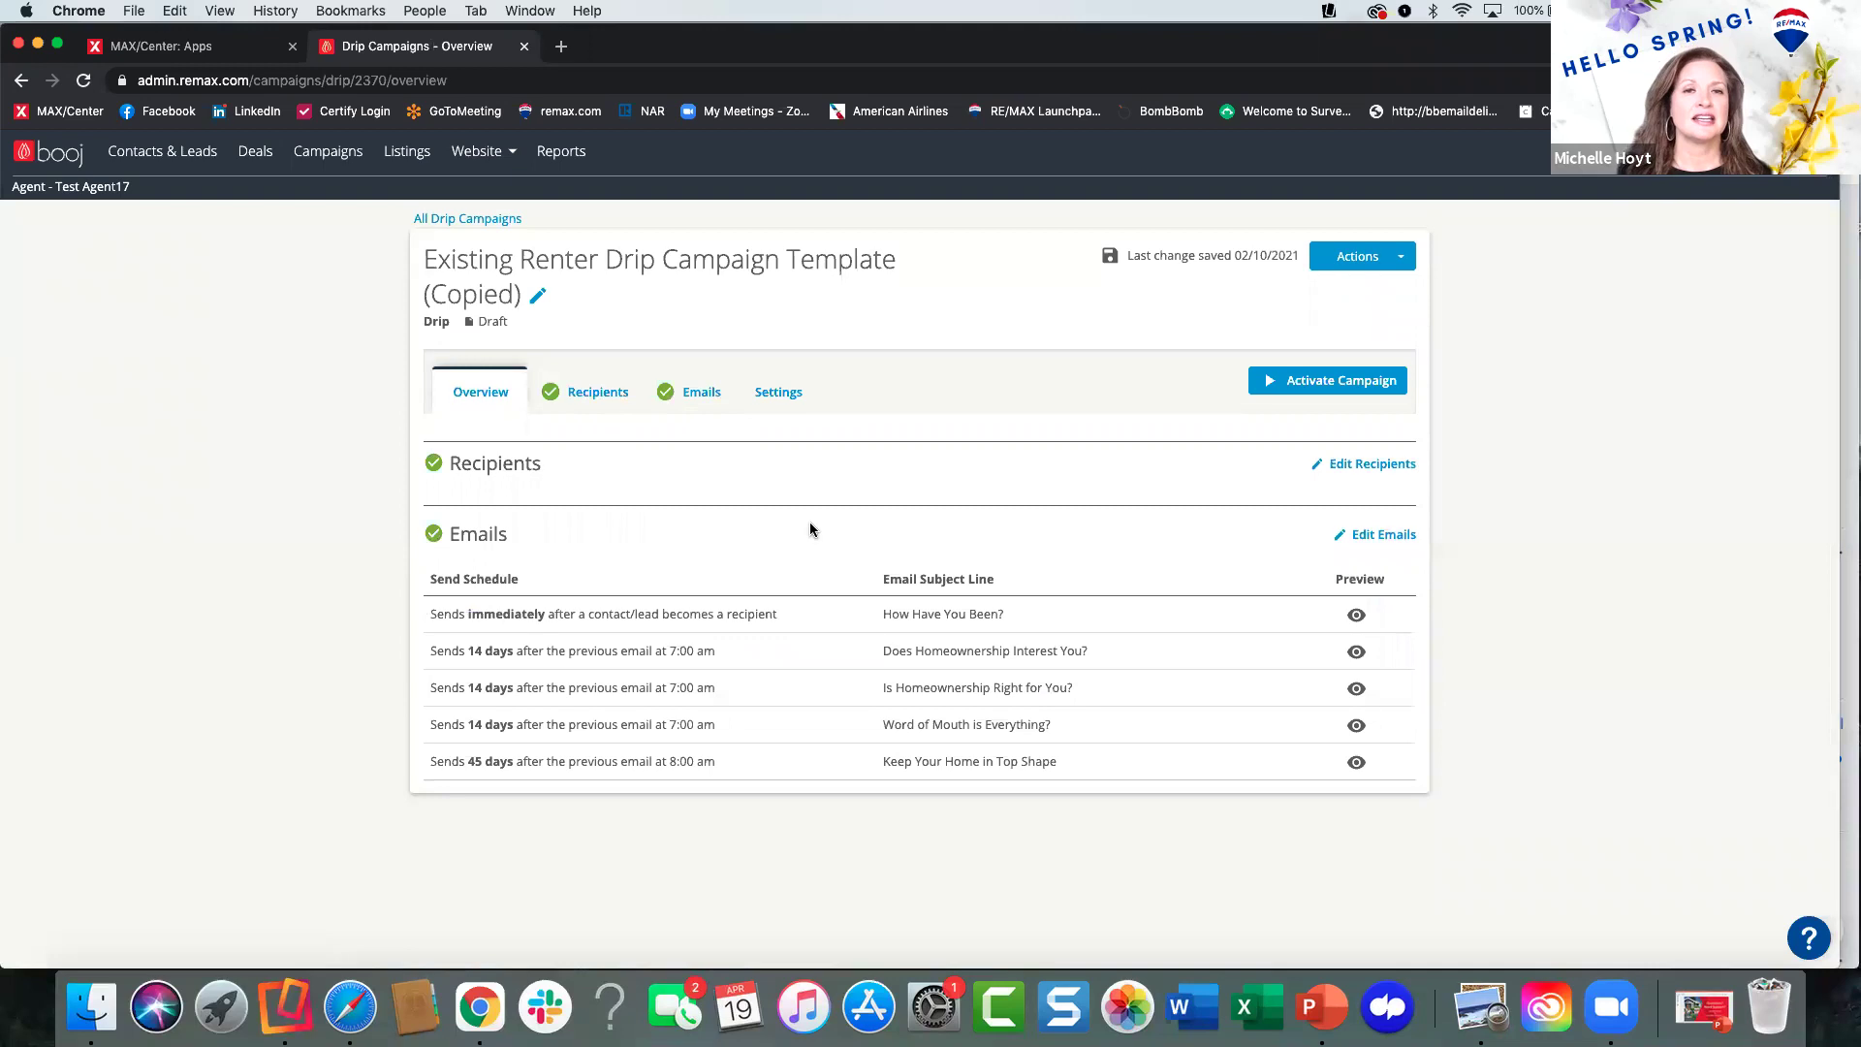
pyautogui.scroll(1, 812, 524)
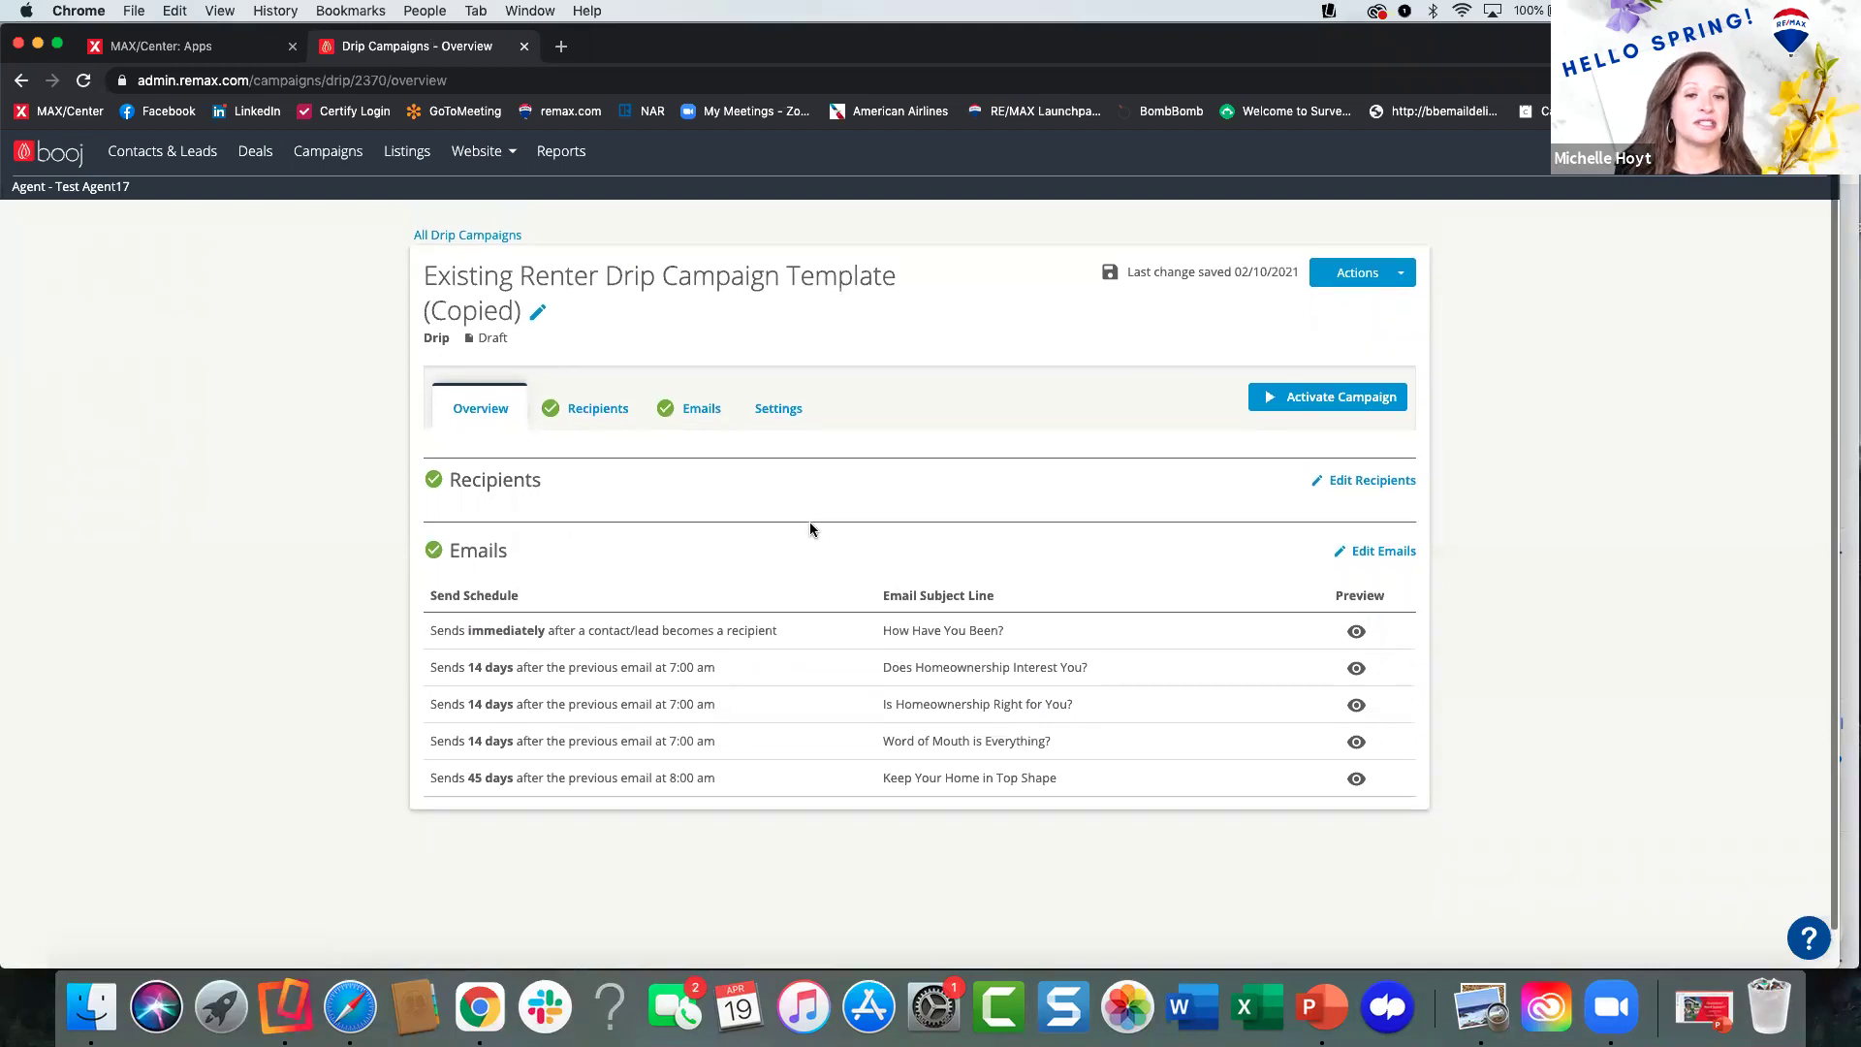
pyautogui.scroll(1, 809, 504)
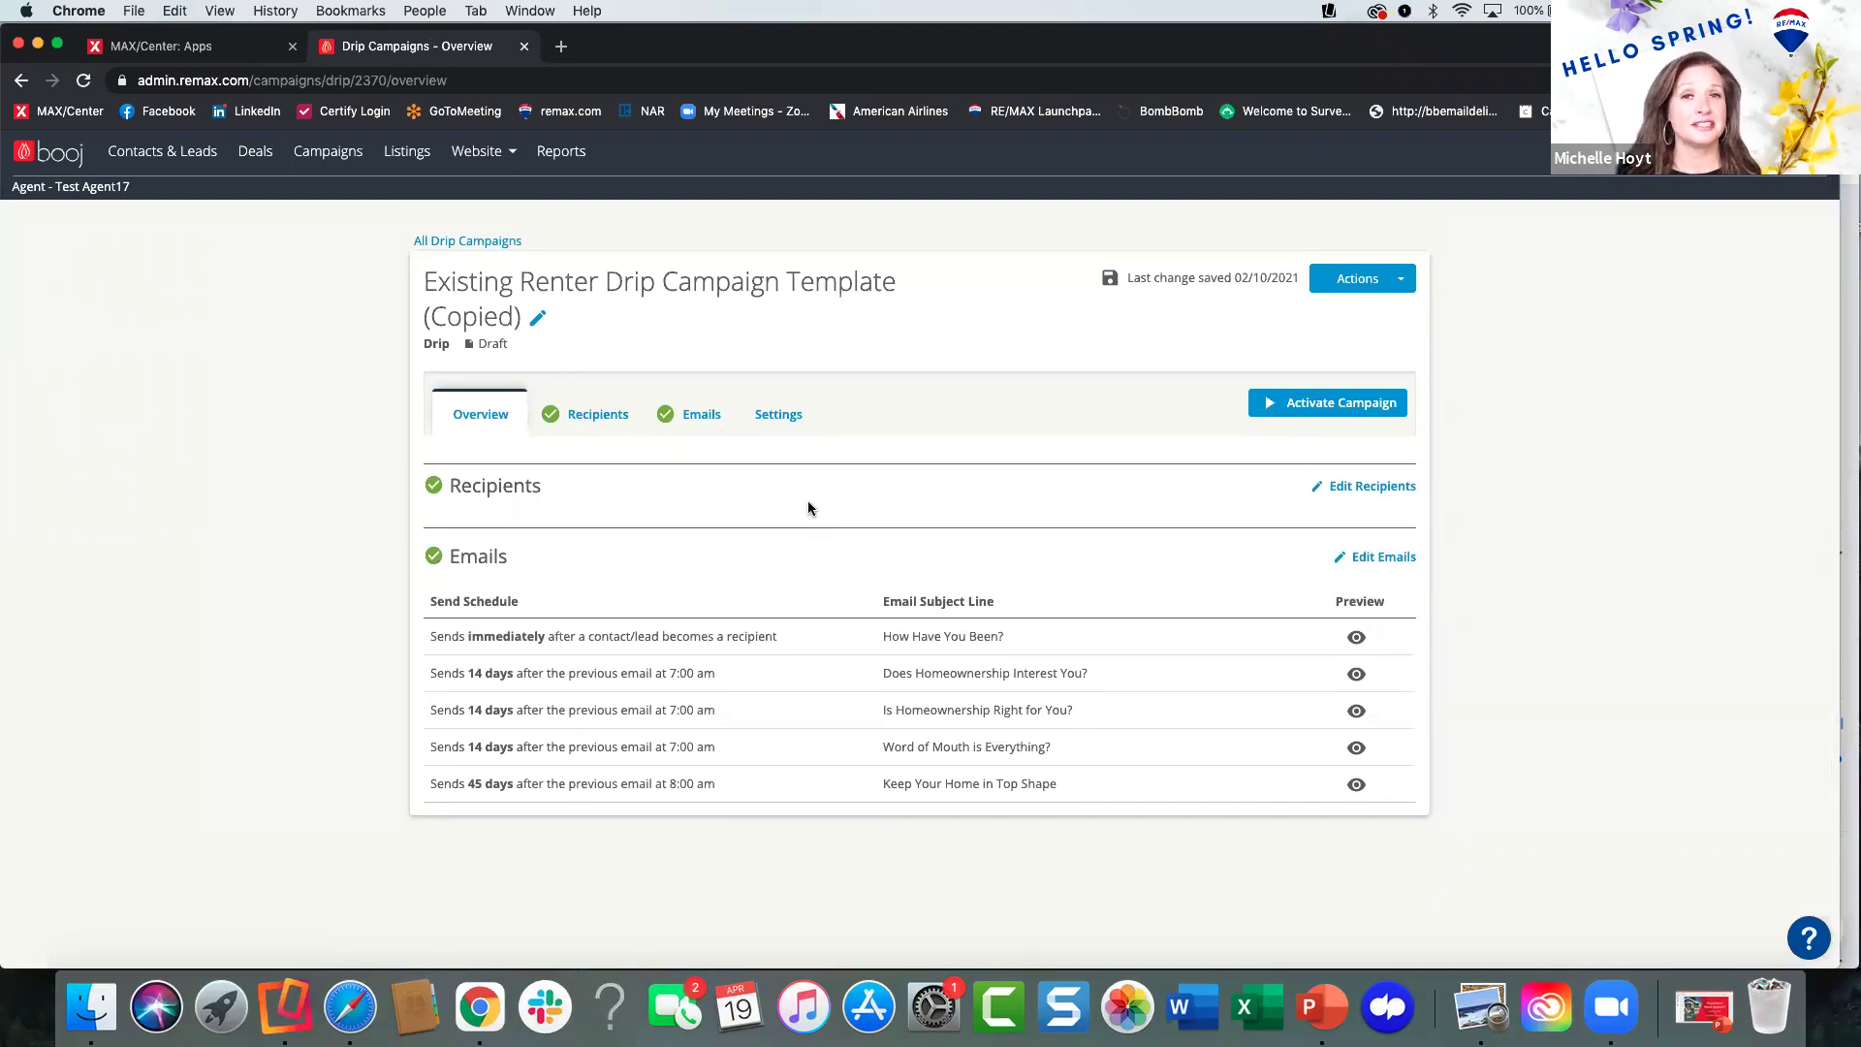
pyautogui.scroll(-3, 800, 541)
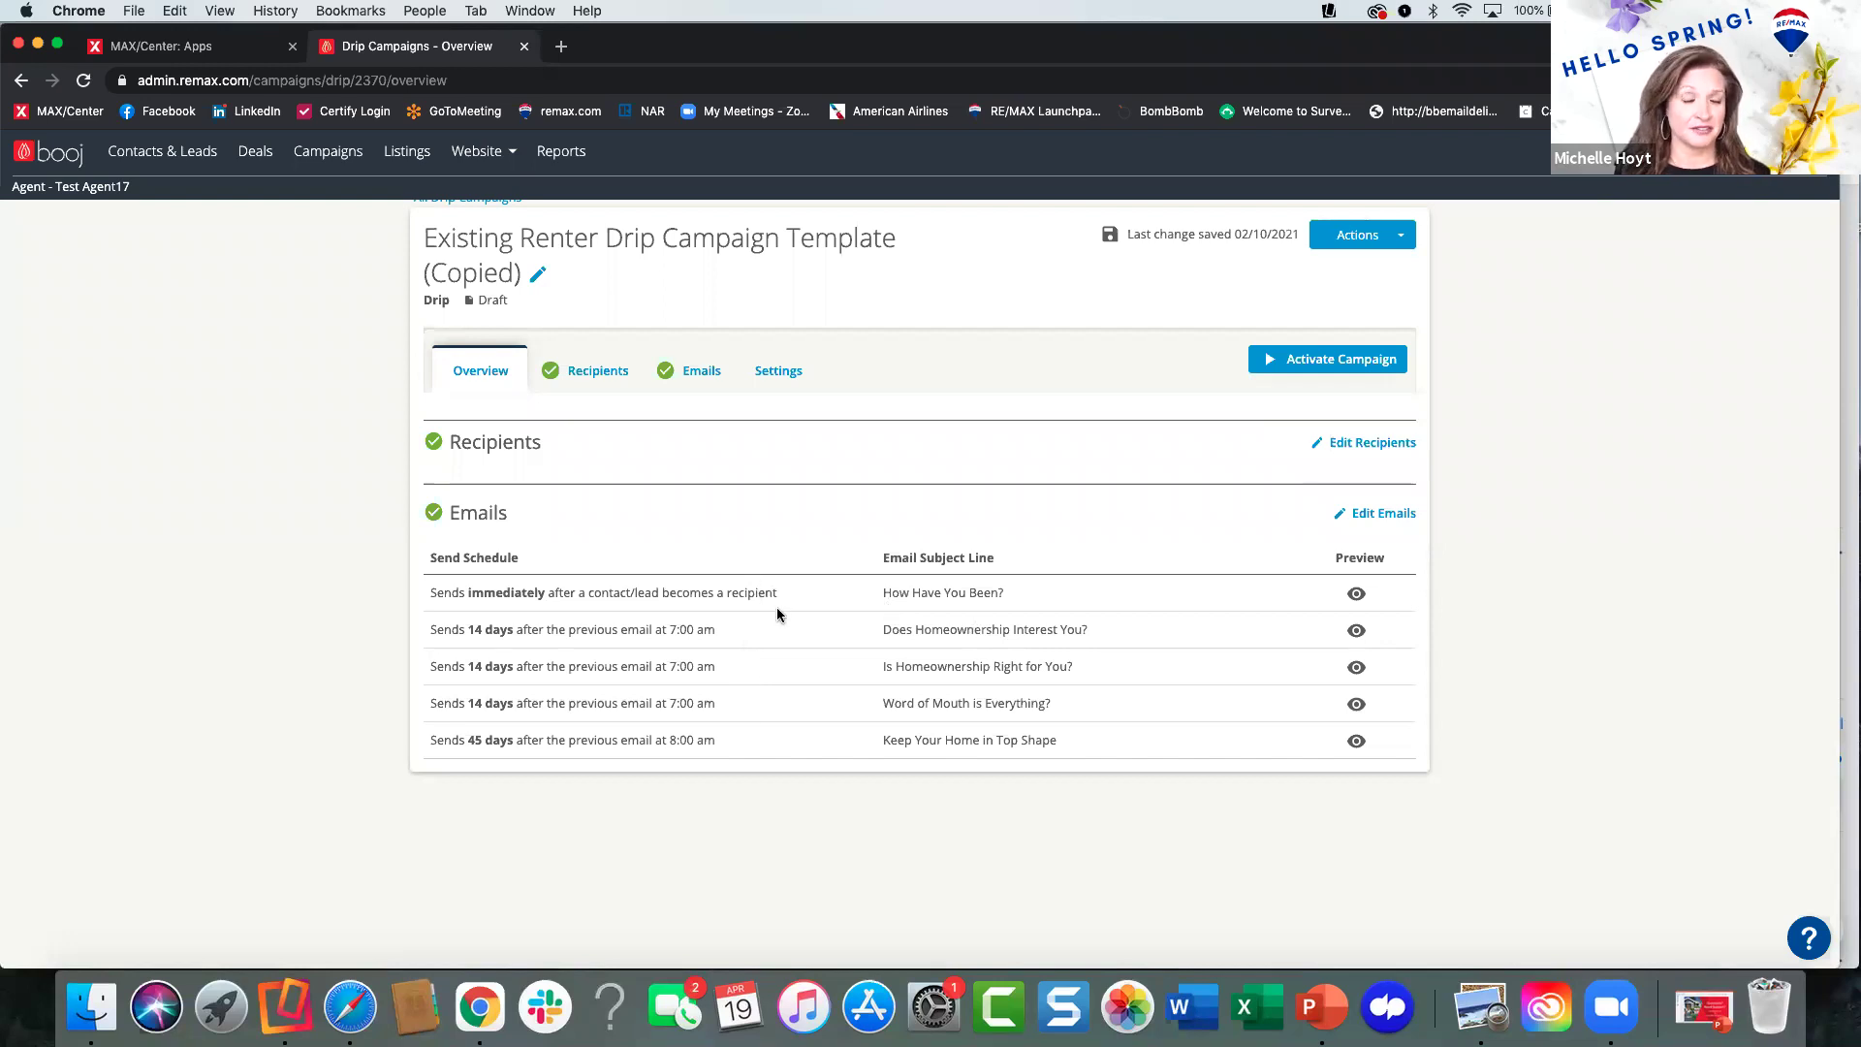
pyautogui.scroll(1, 810, 506)
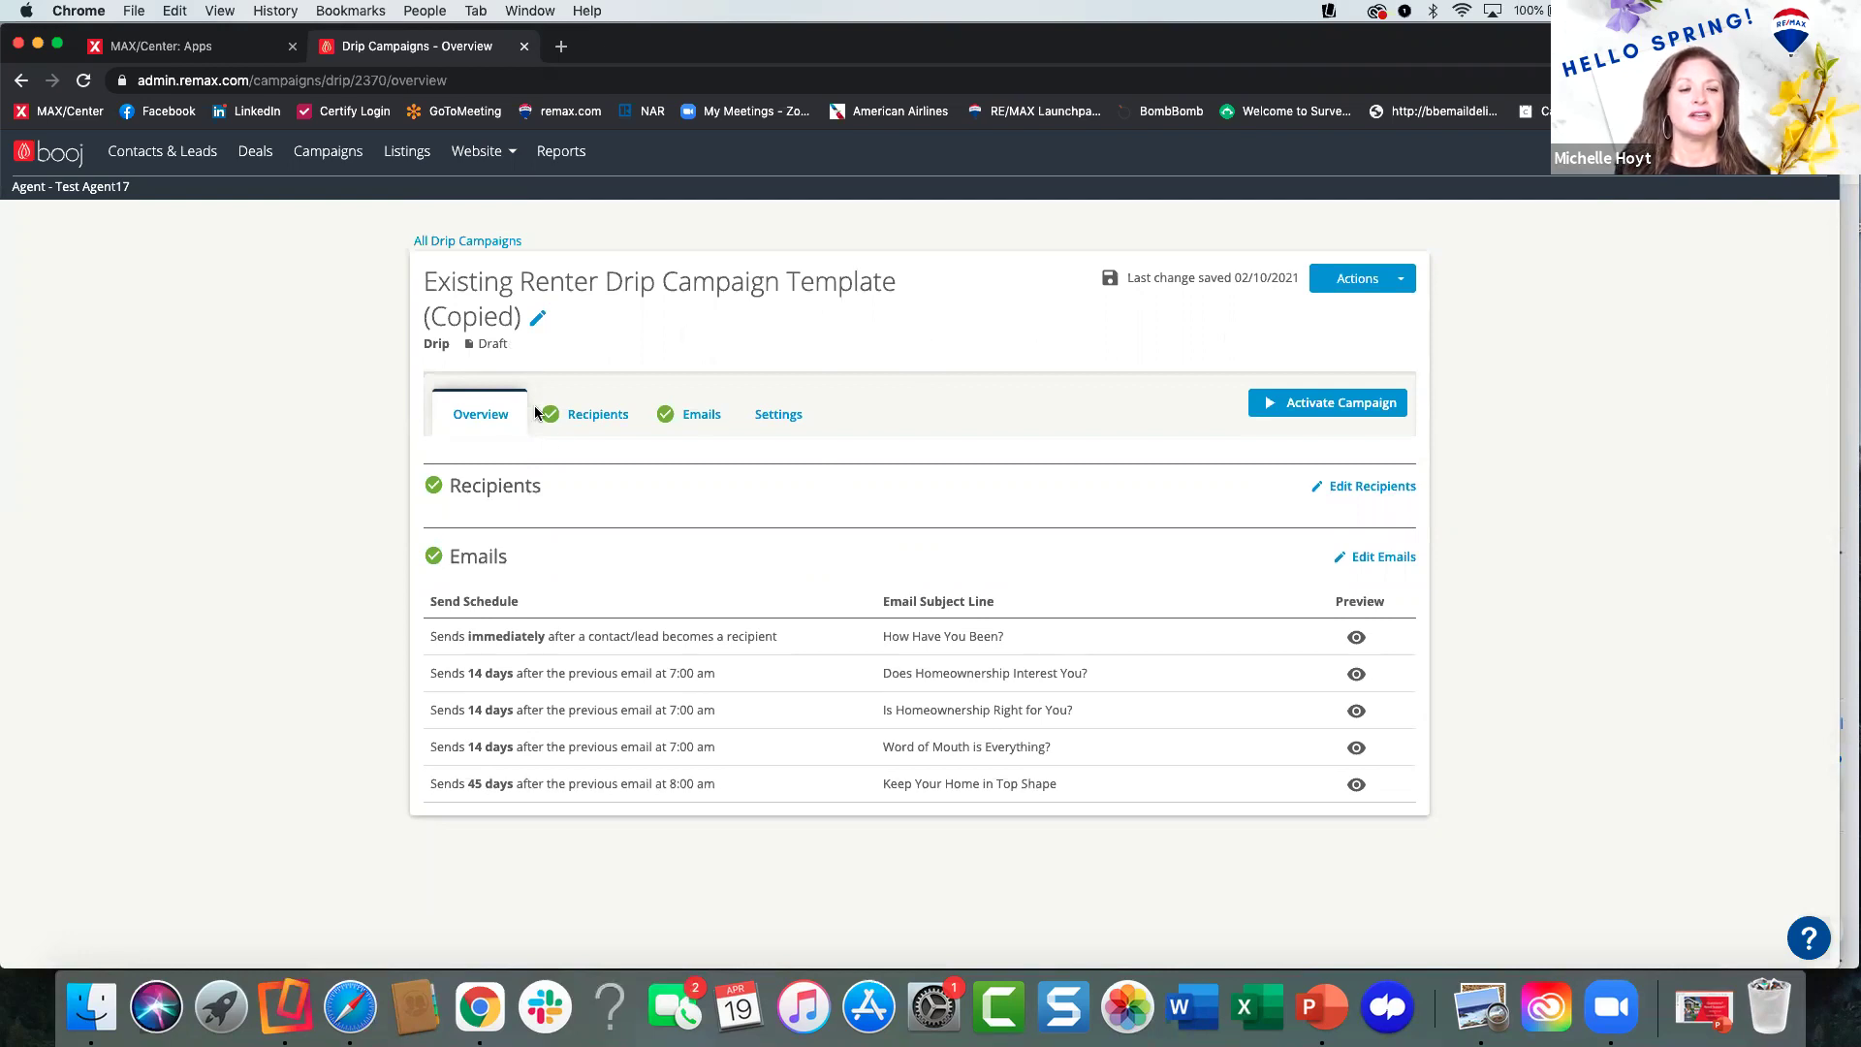
# Open the campaign's emails and look through the first messages and their send timing.
pyautogui.click(688, 416)
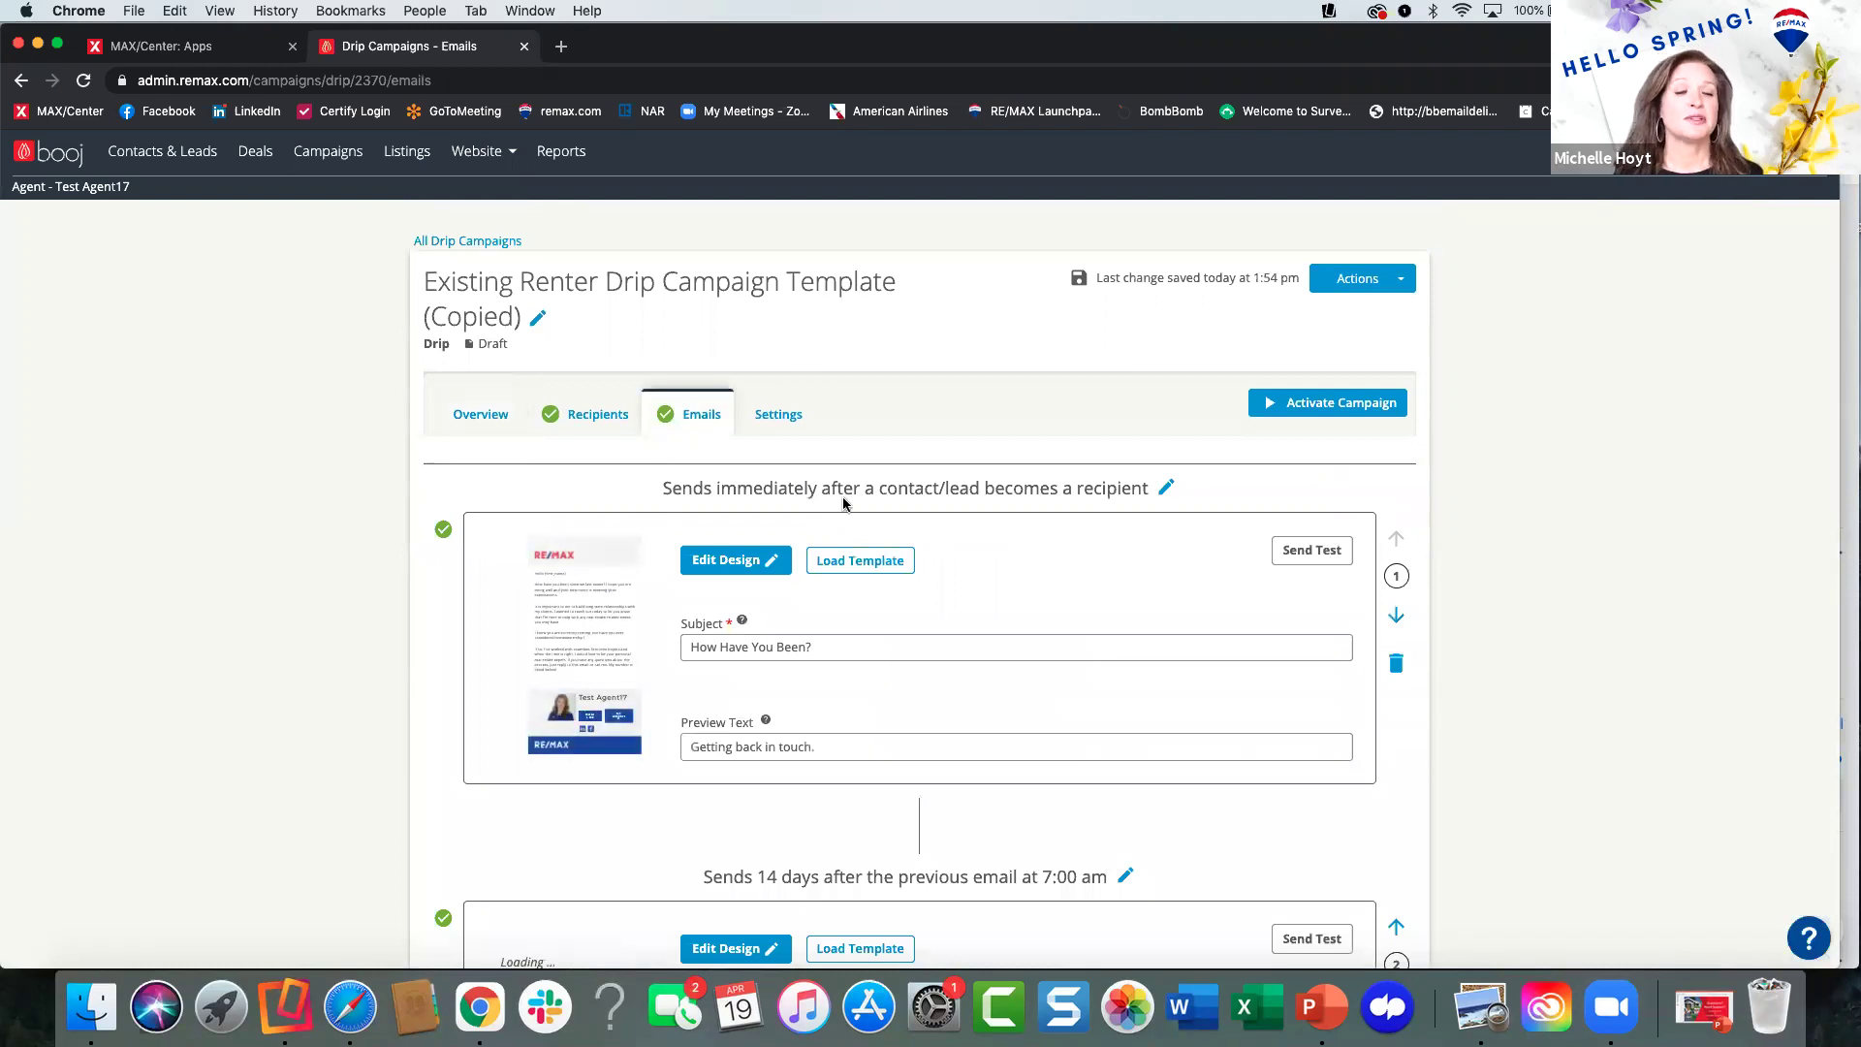
pyautogui.scroll(-5, 888, 530)
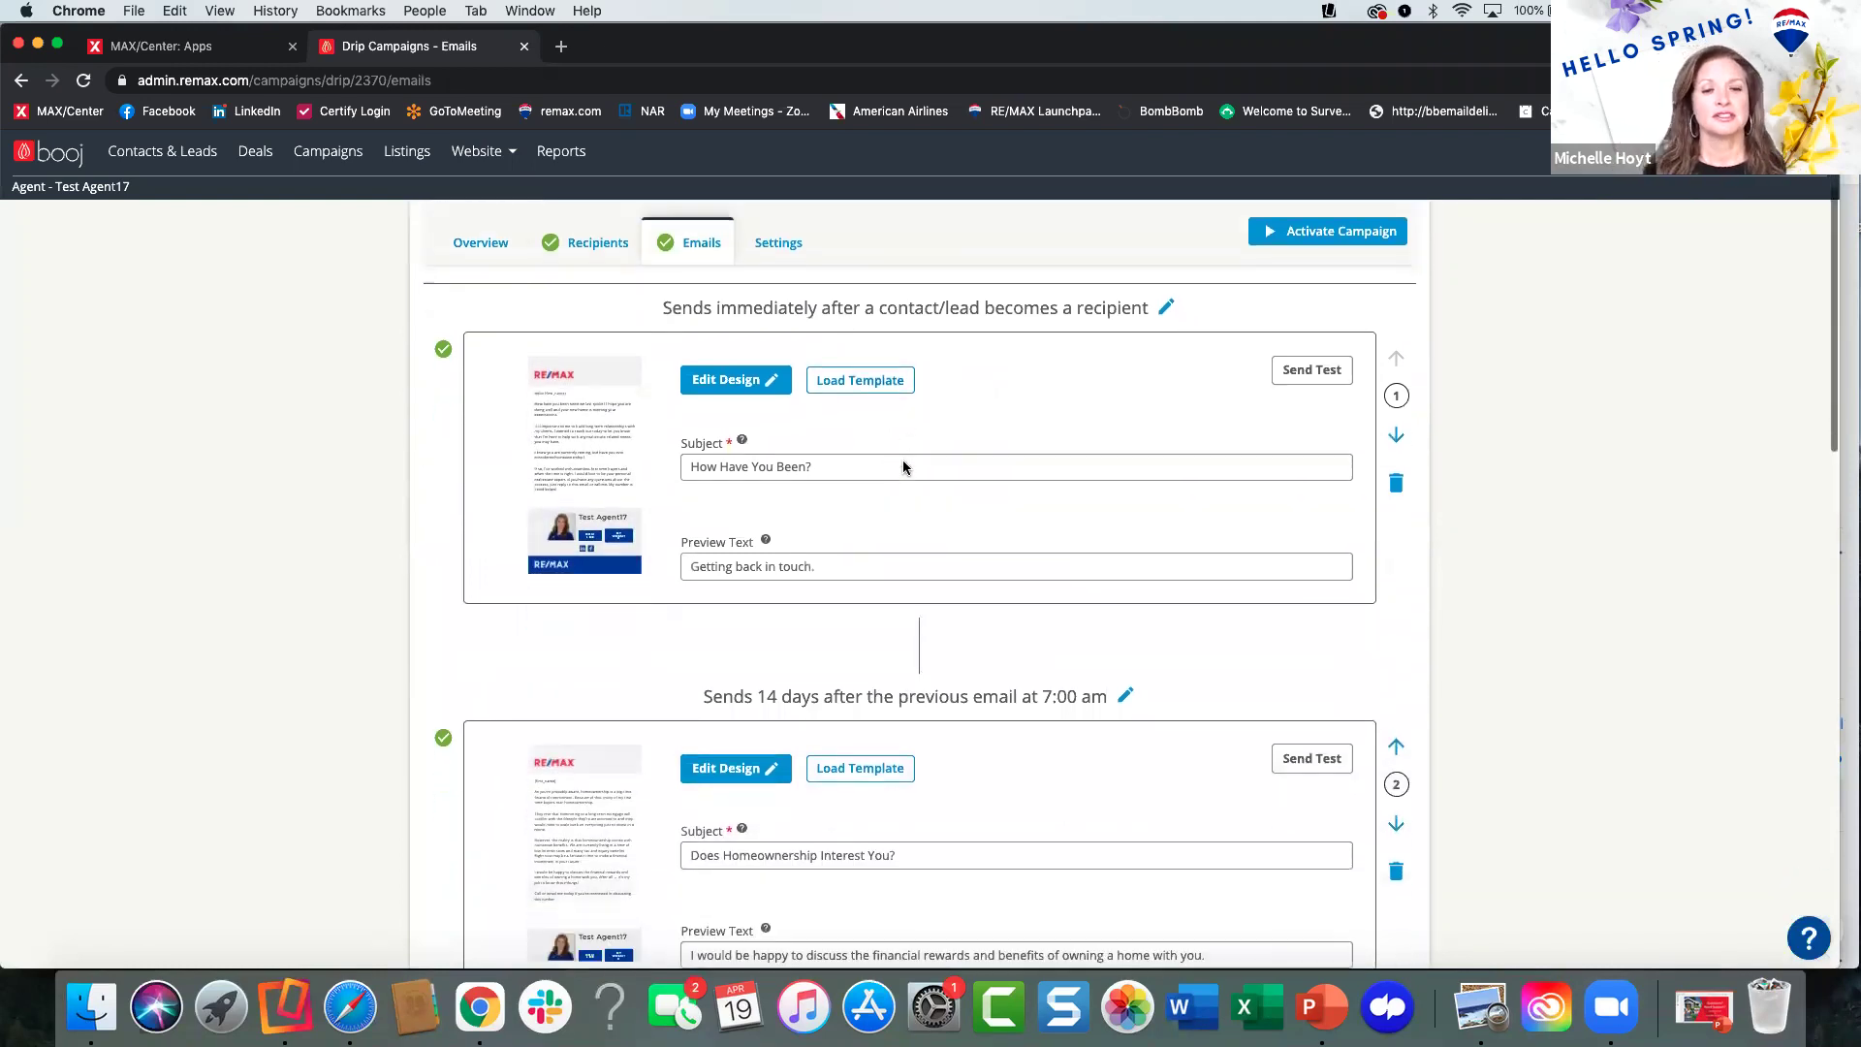
pyautogui.scroll(2, 872, 407)
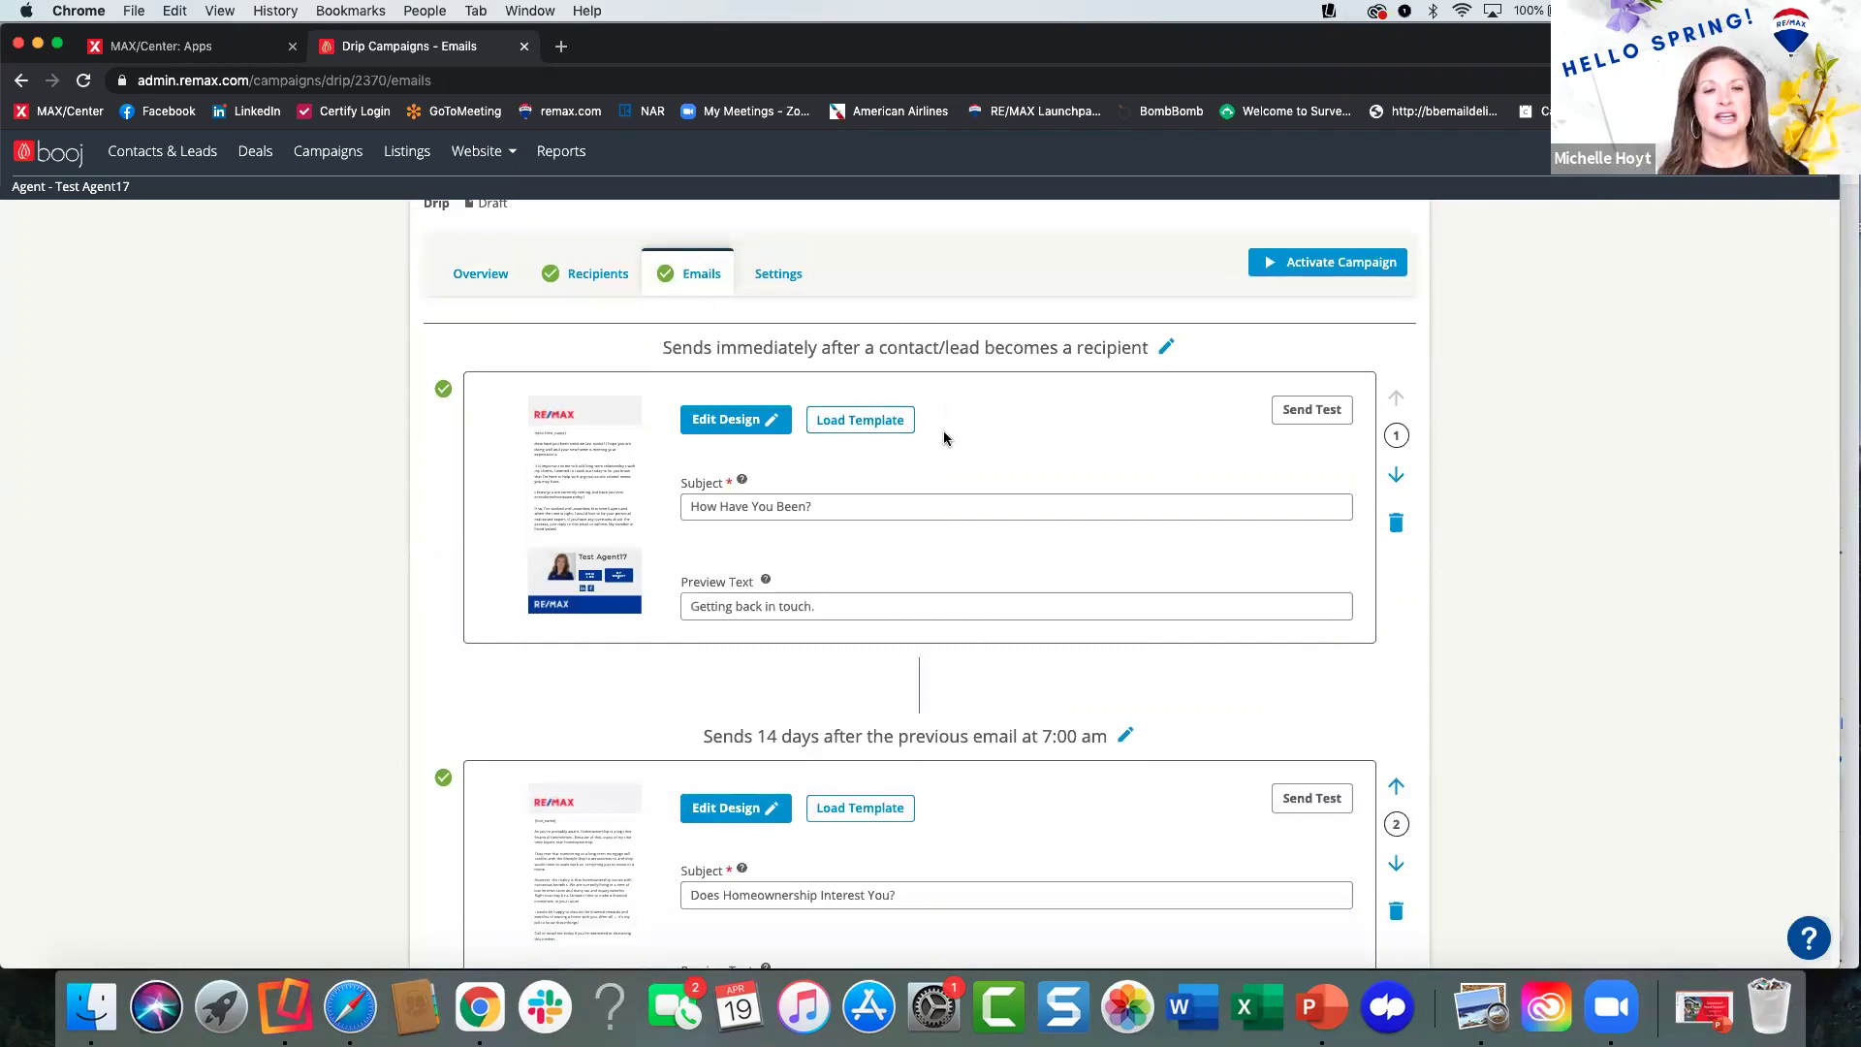
pyautogui.scroll(-1, 938, 441)
pyautogui.scroll(-3, 861, 508)
pyautogui.scroll(-2, 860, 508)
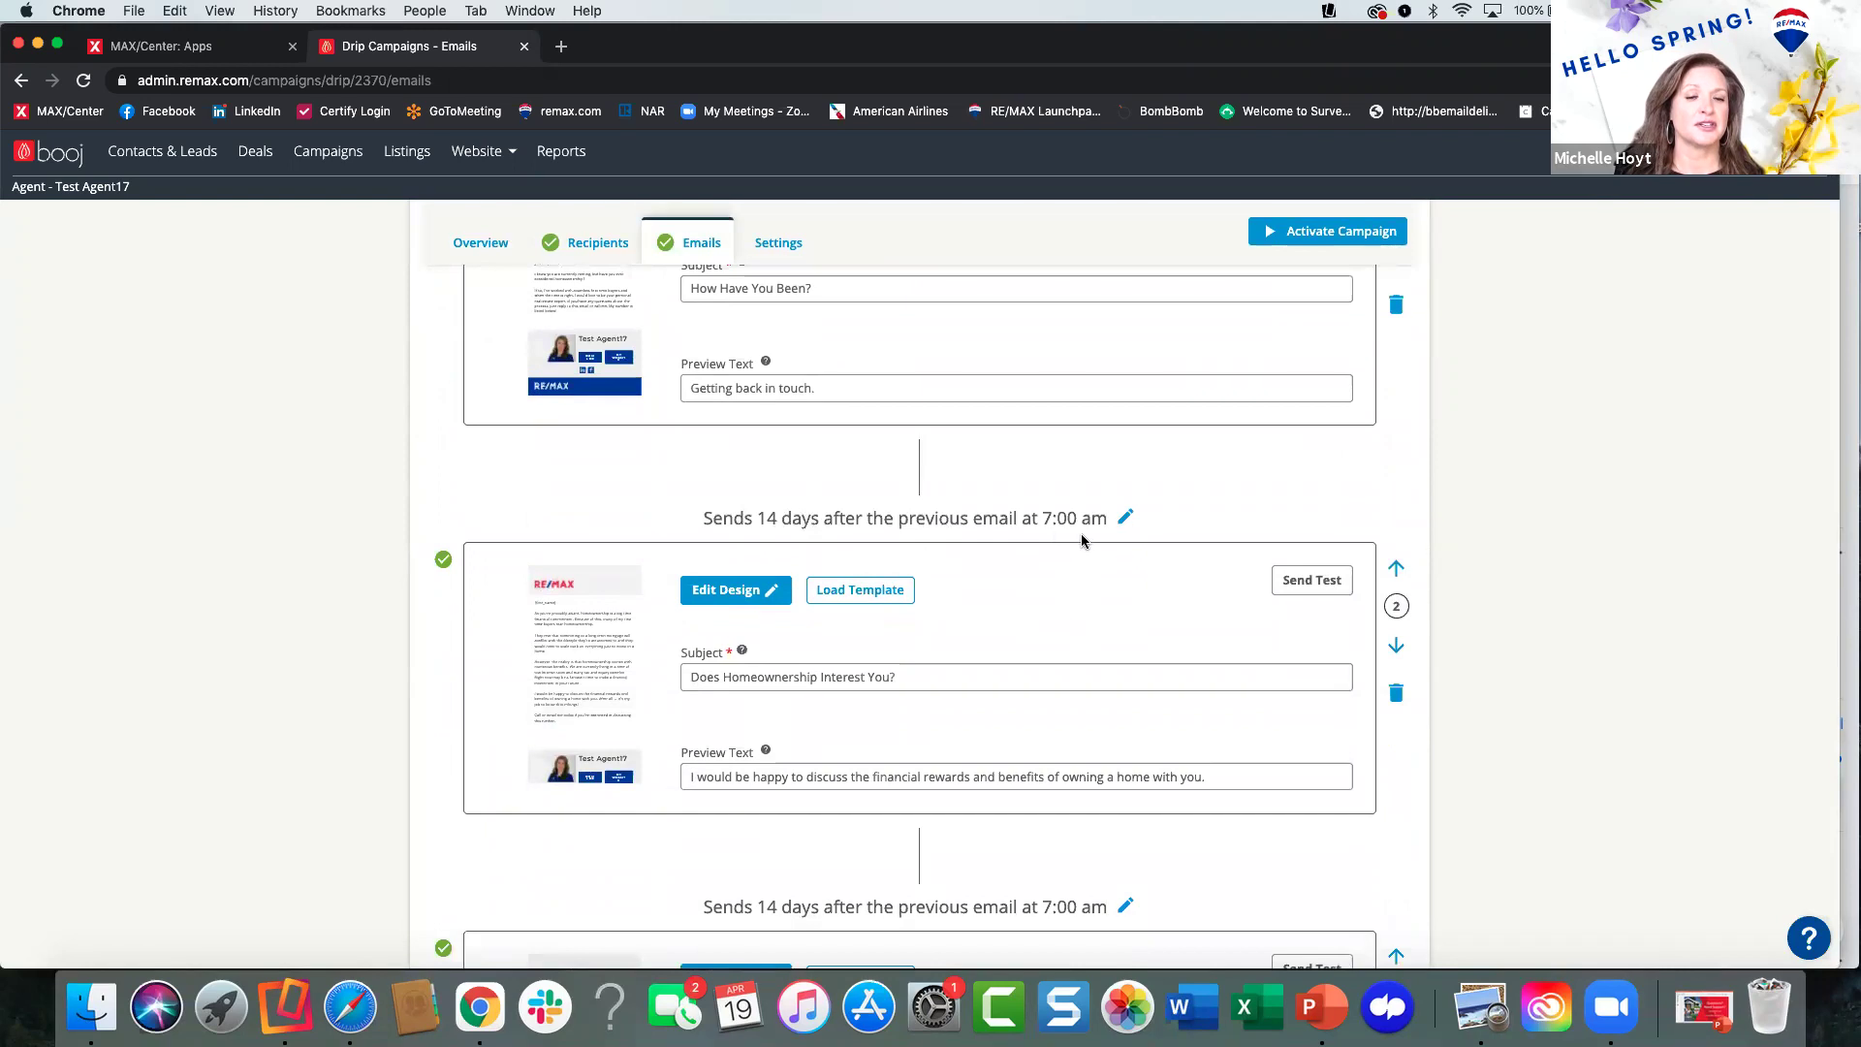
# Set the second email's send delay to 5 days after the previous email and save the schedule.
pyautogui.click(1126, 519)
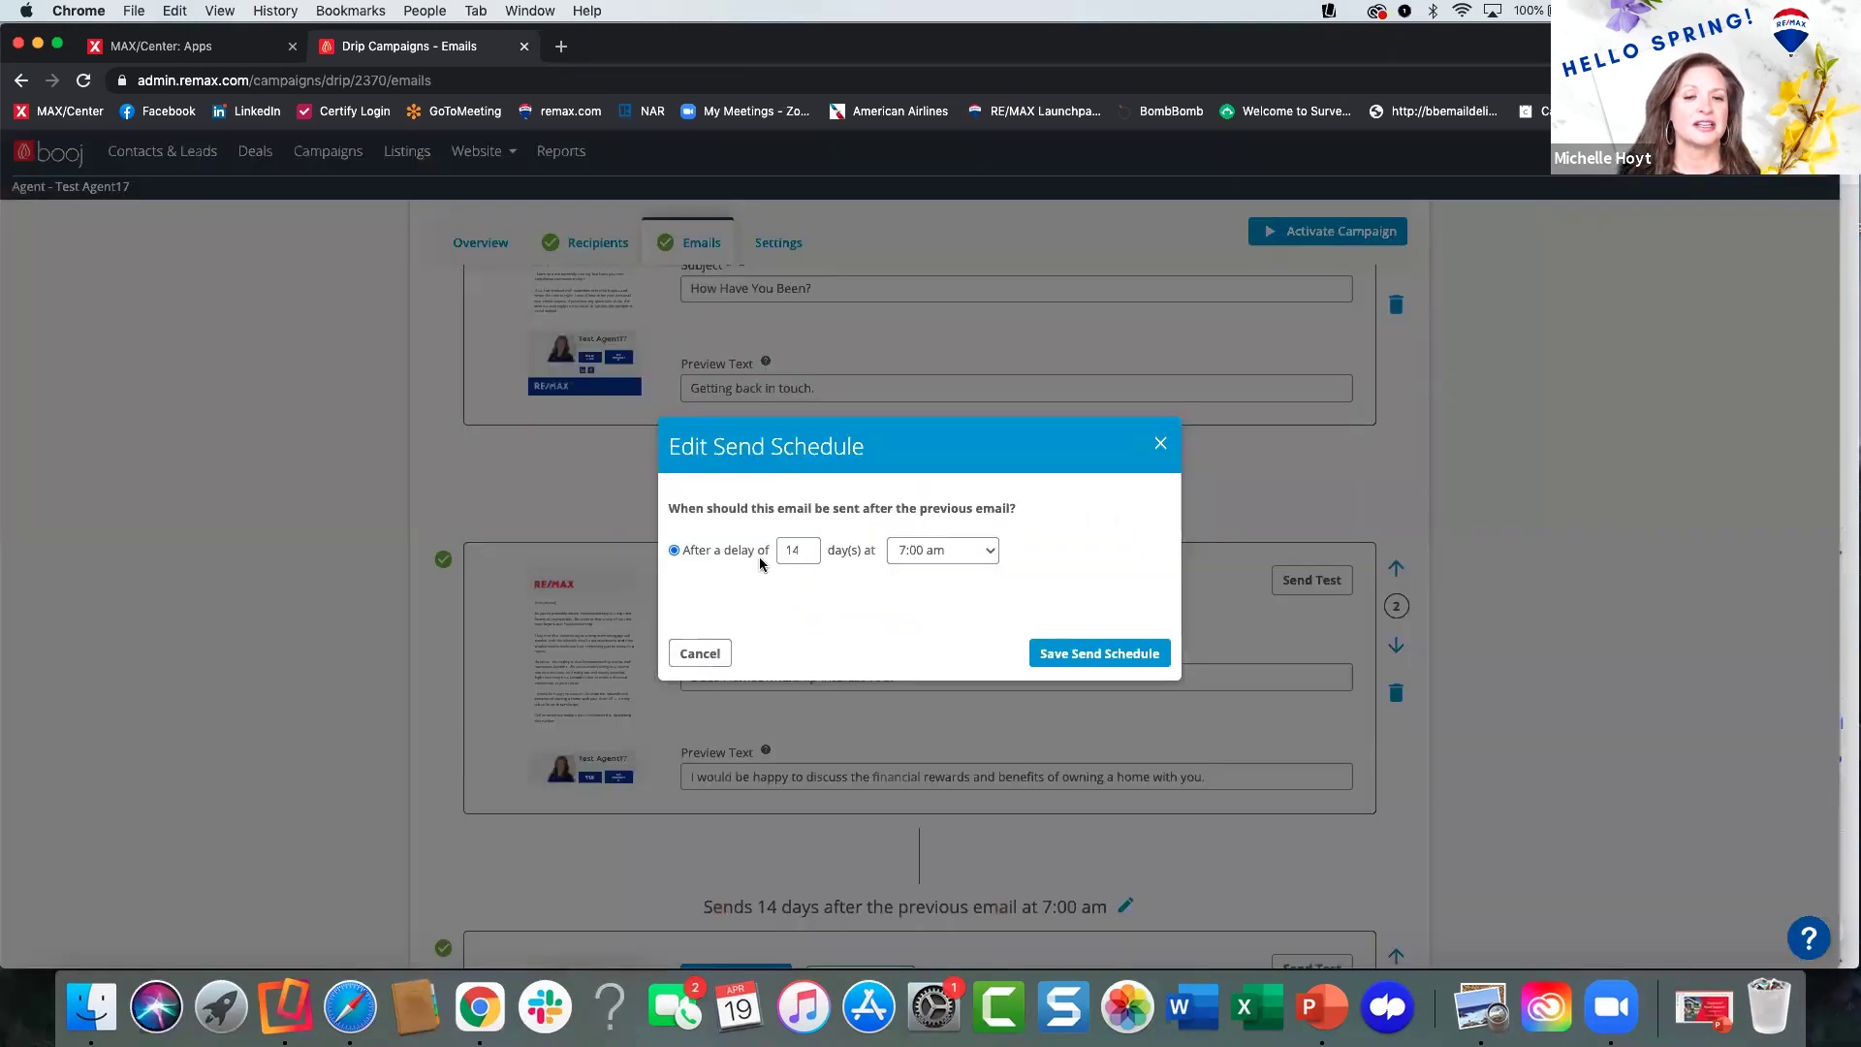
pyautogui.click(804, 546)
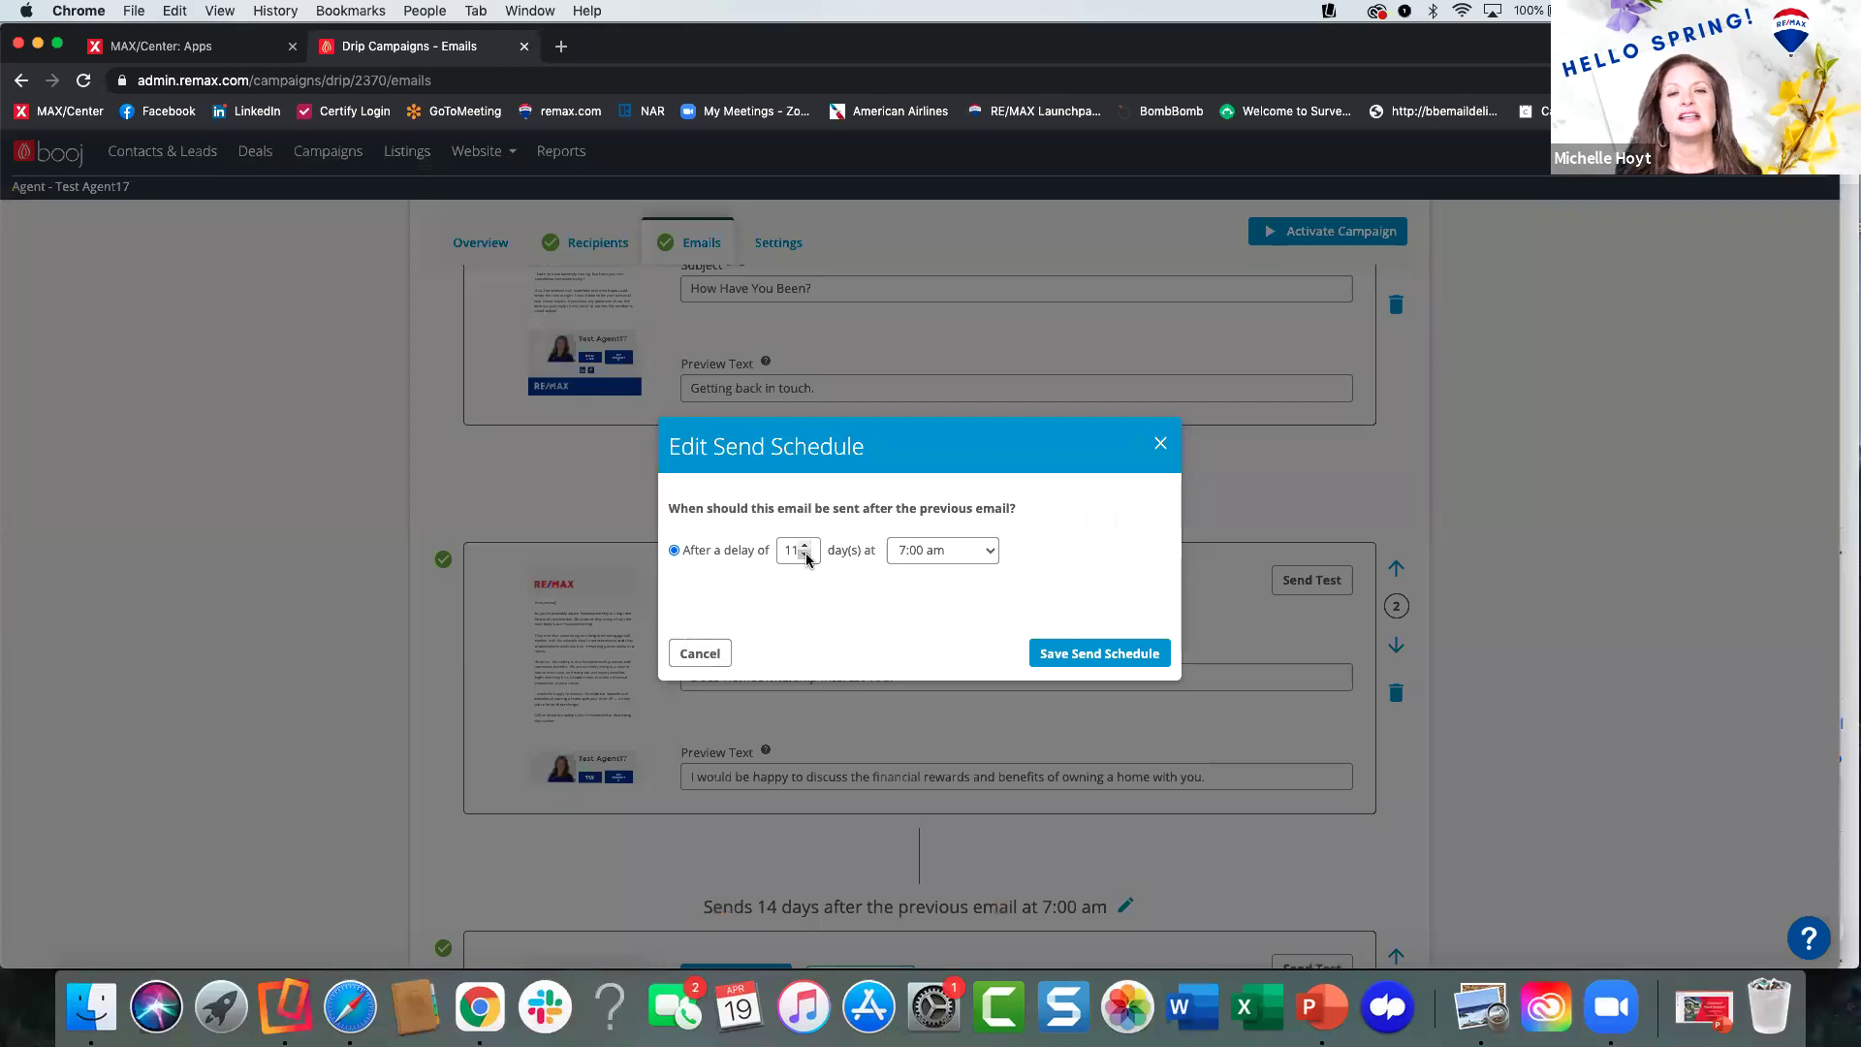
pyautogui.click(804, 555)
pyautogui.click(805, 556)
pyautogui.click(806, 556)
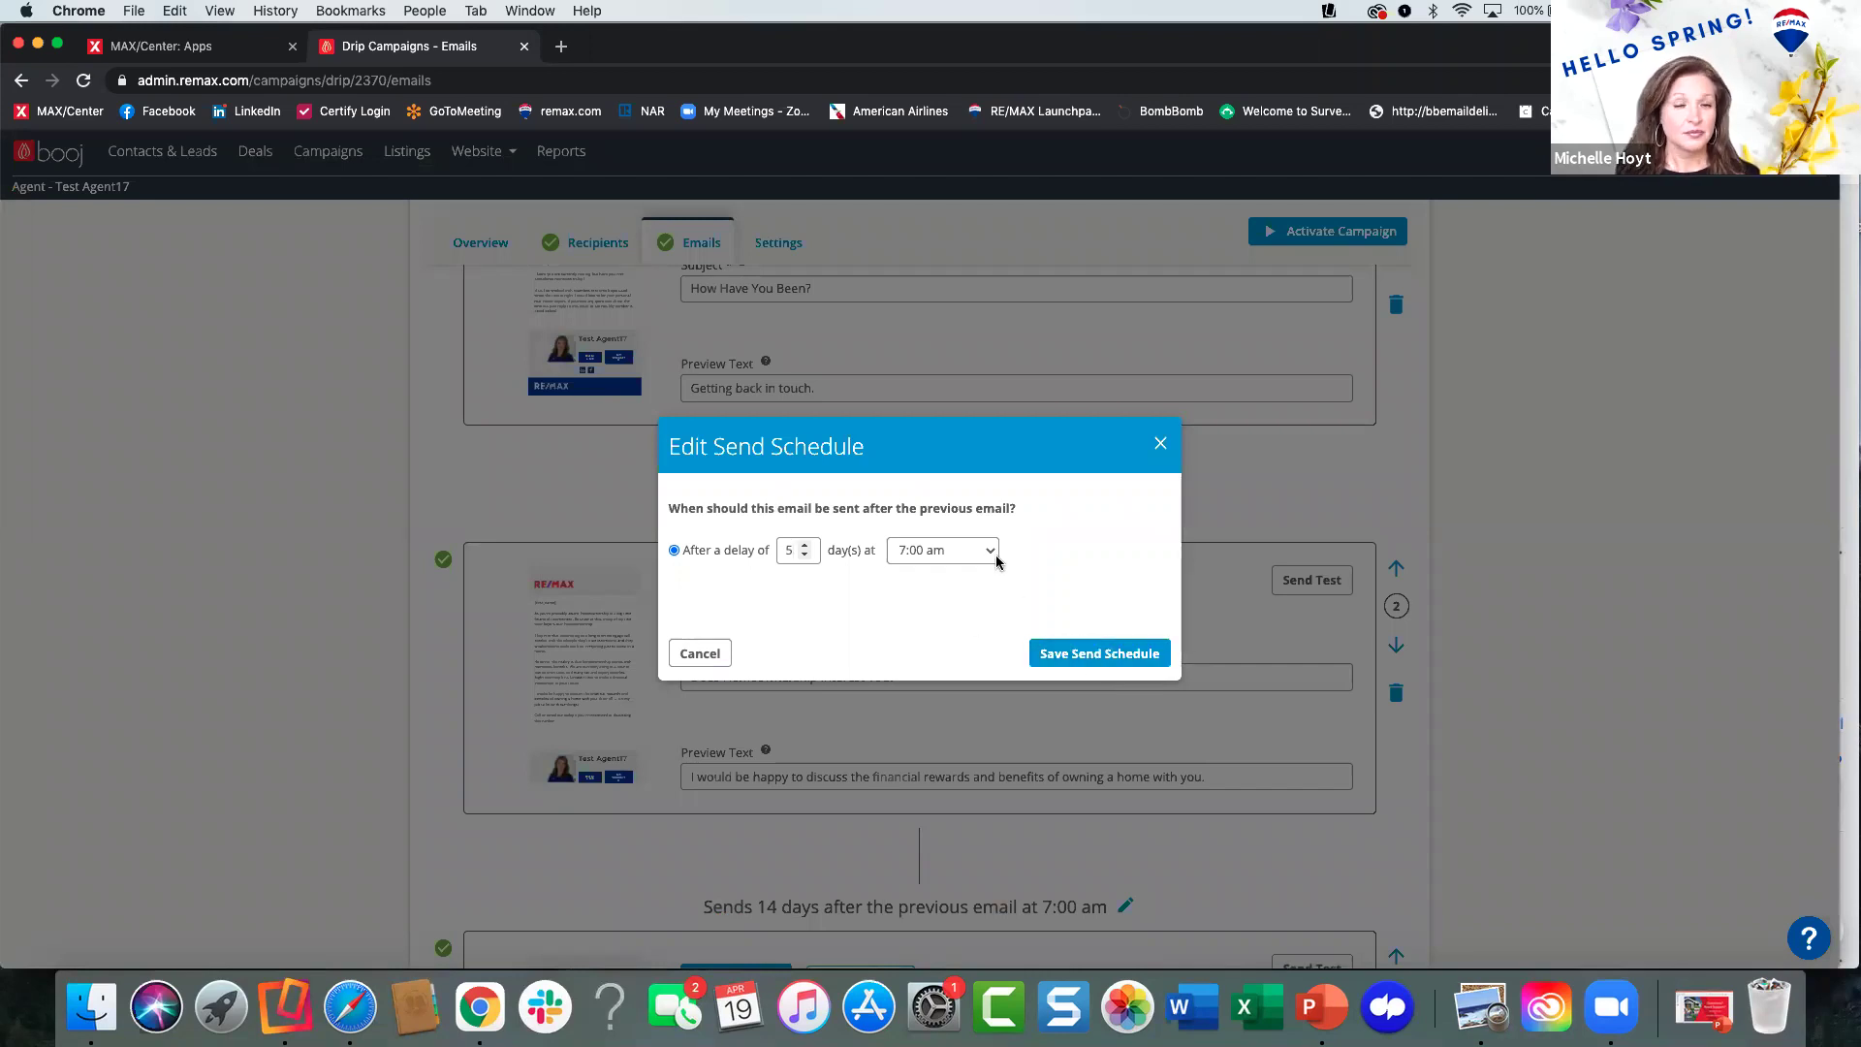
pyautogui.click(1063, 656)
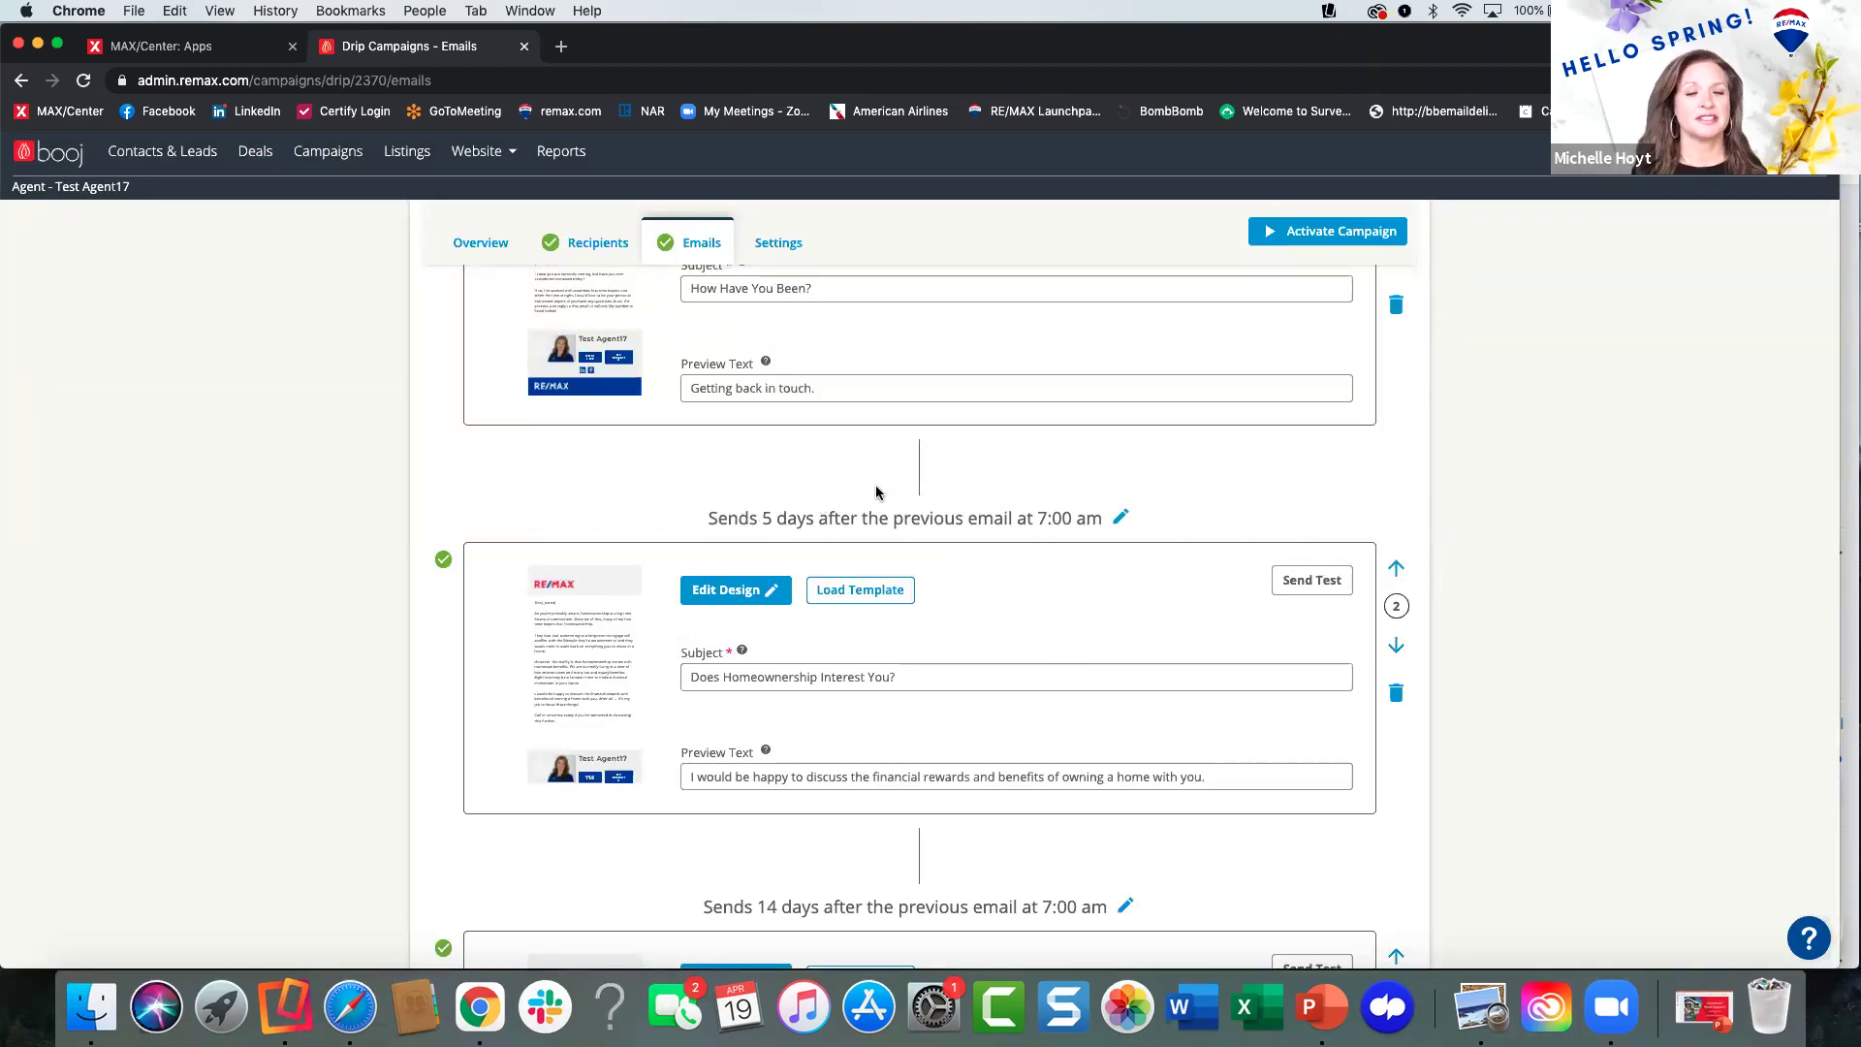
# Preview the second email, "Does Homeownership Interest You?", read through its content and close the preview.
pyautogui.scroll(-1, 876, 492)
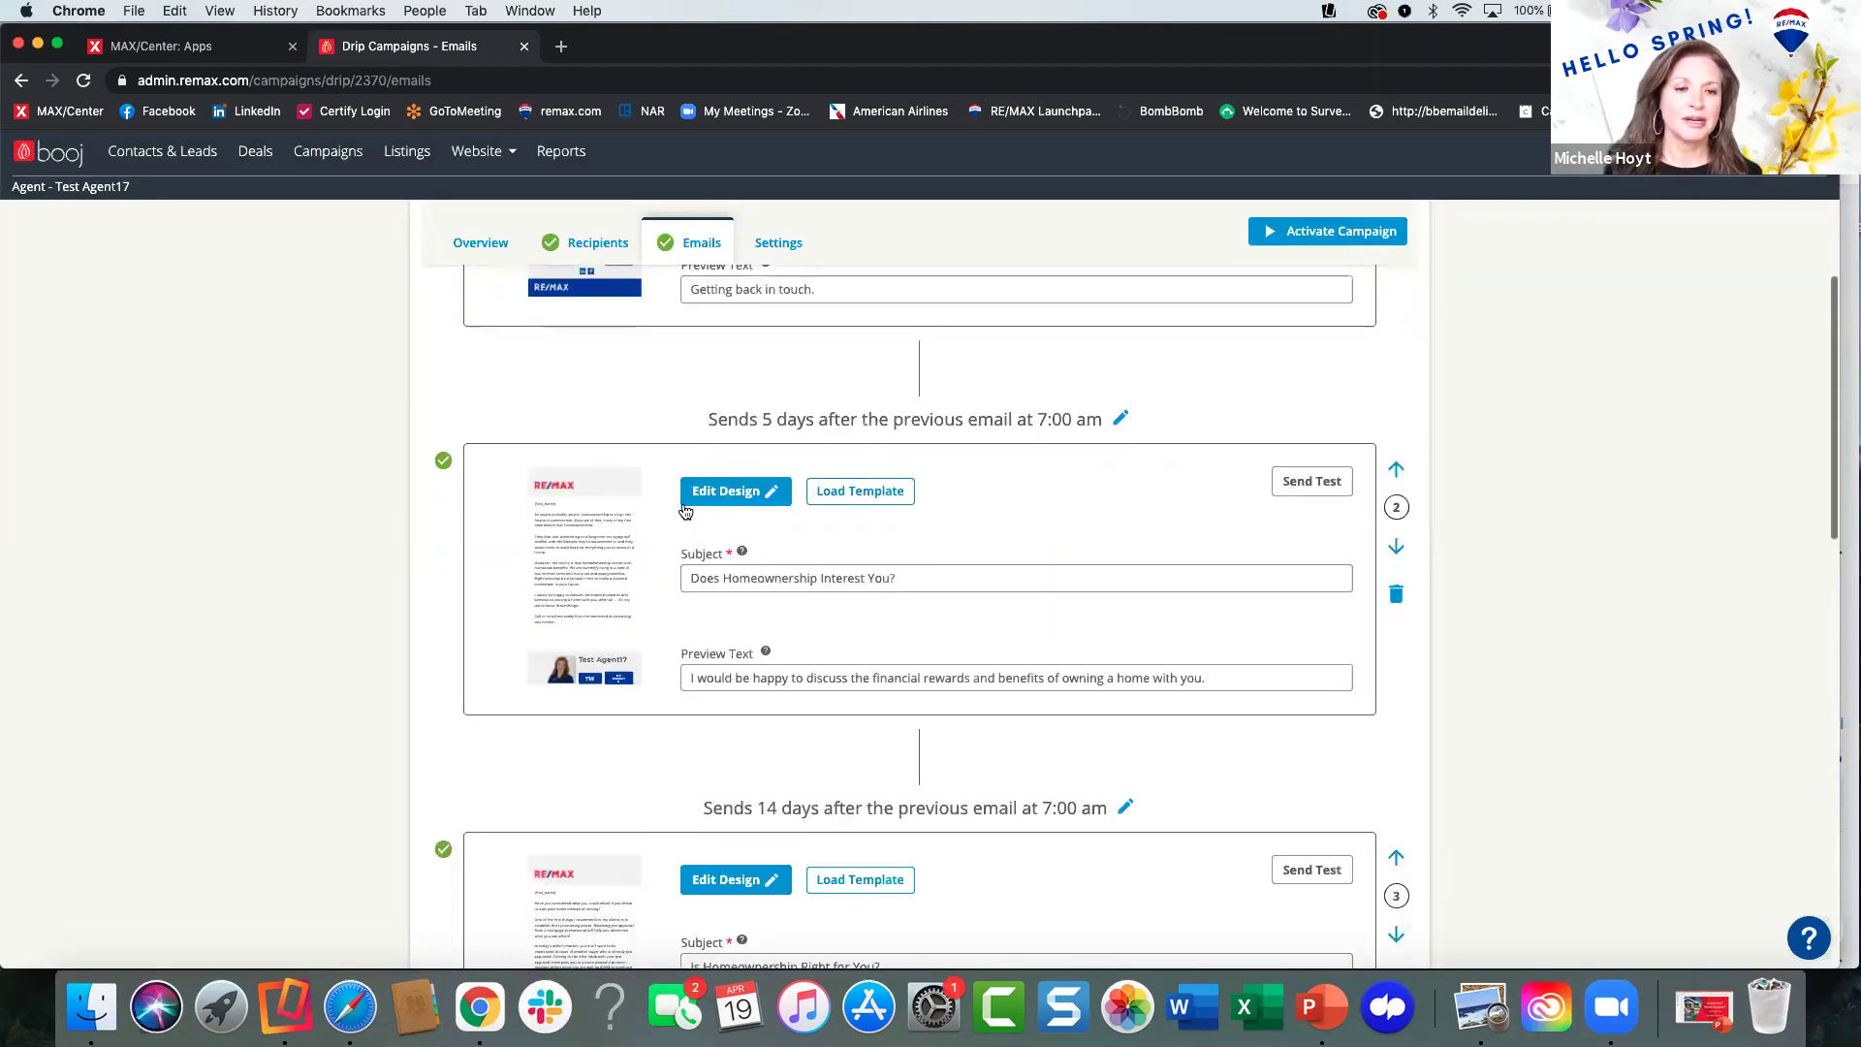
pyautogui.click(607, 525)
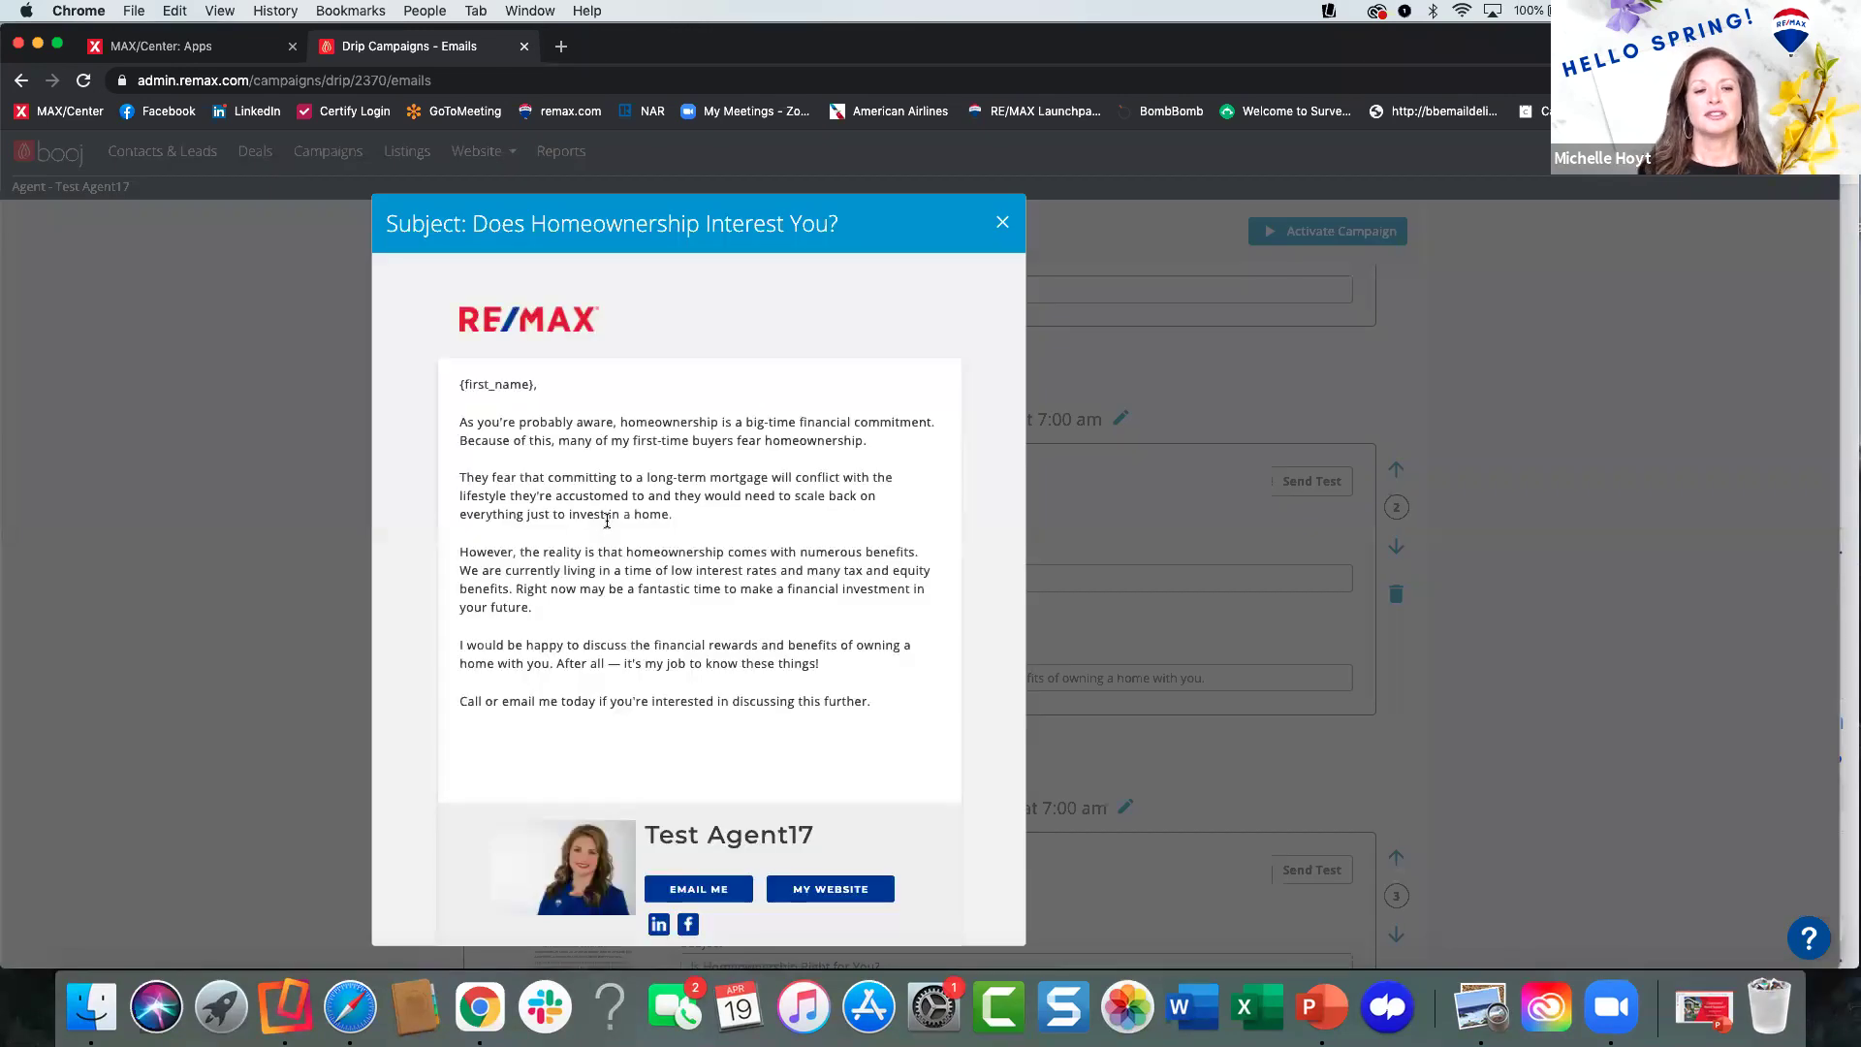
pyautogui.scroll(-3, 625, 514)
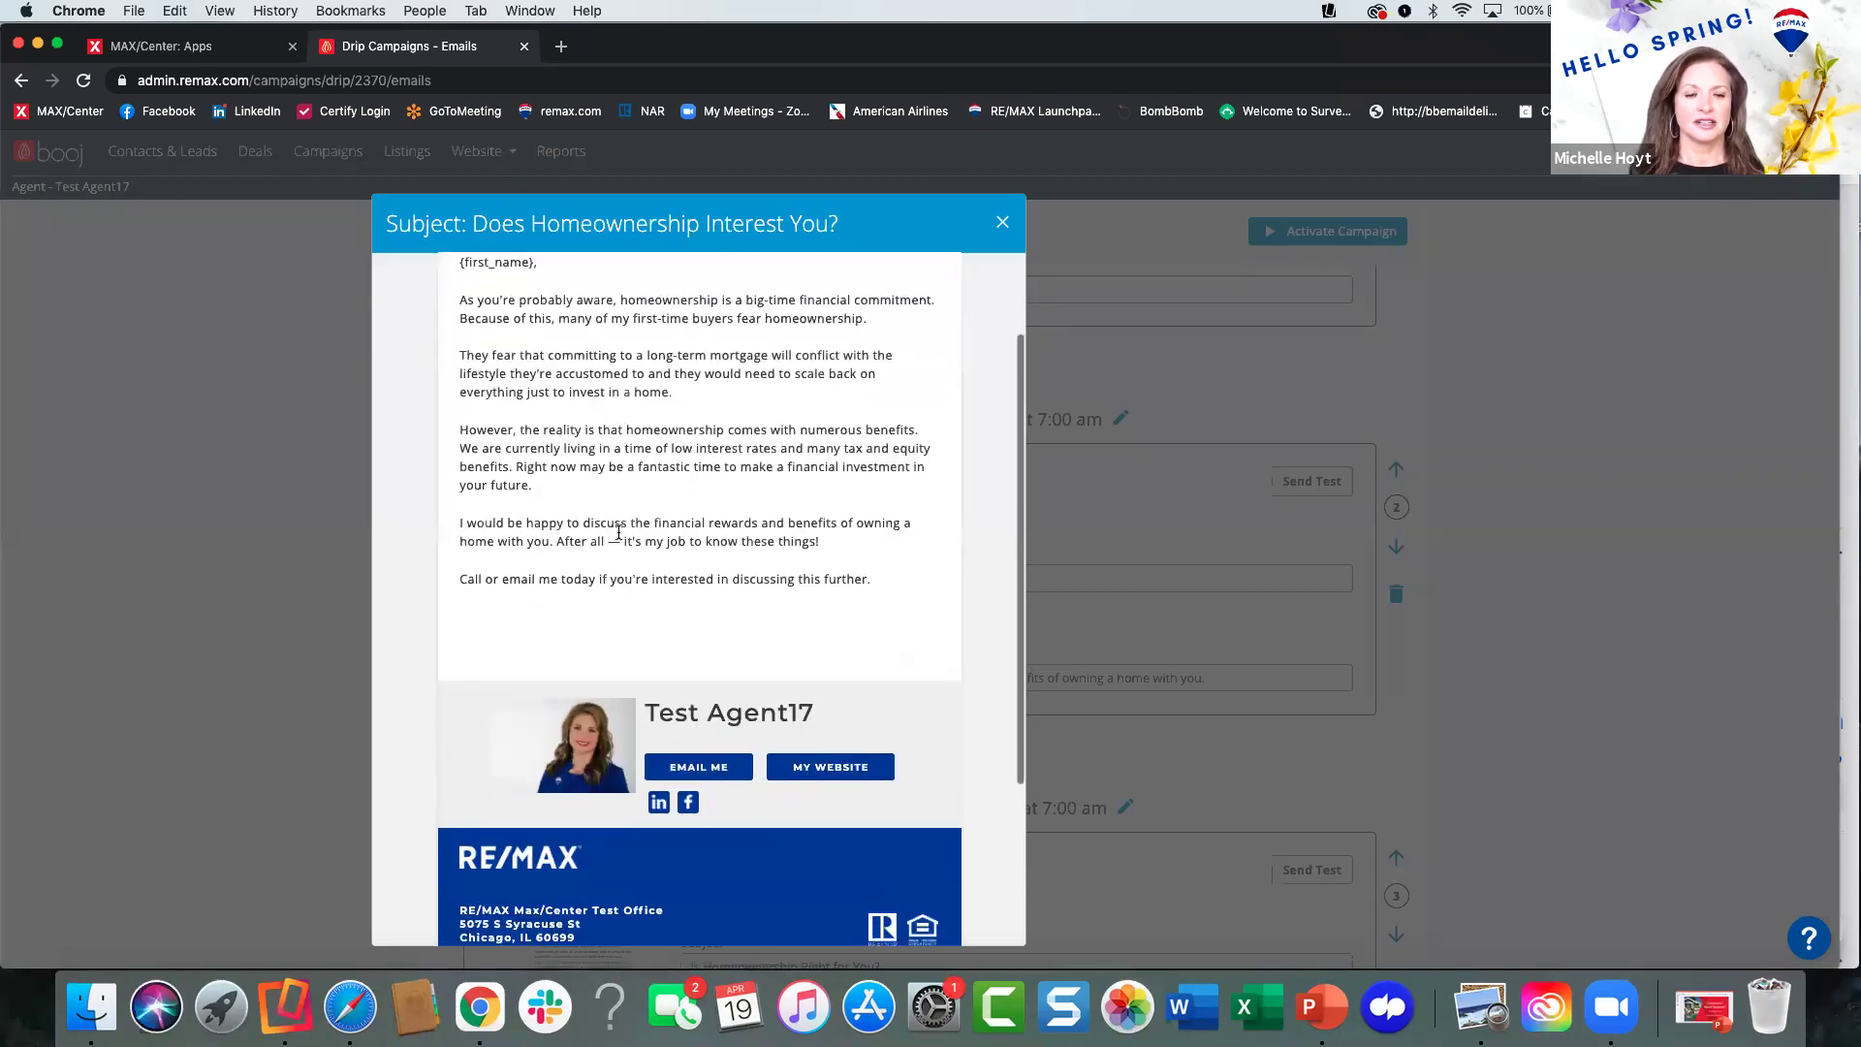
pyautogui.scroll(2, 618, 532)
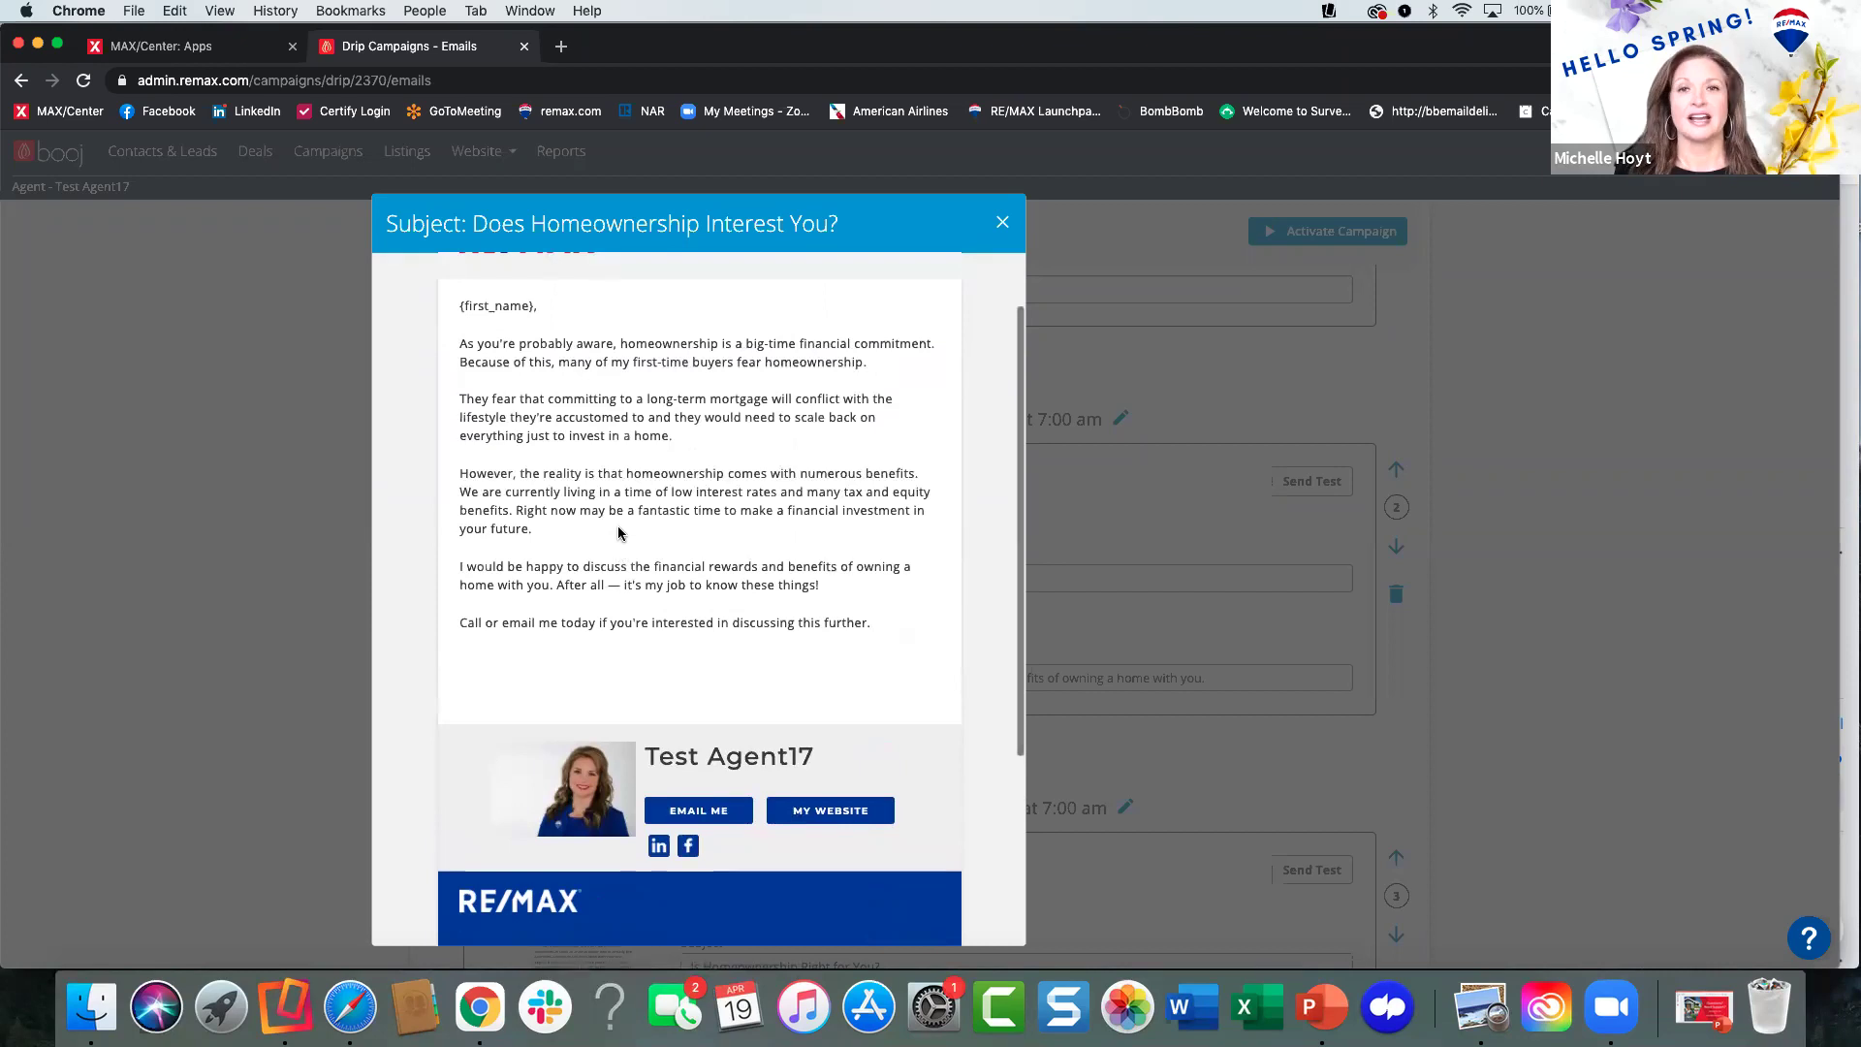
pyautogui.click(1002, 222)
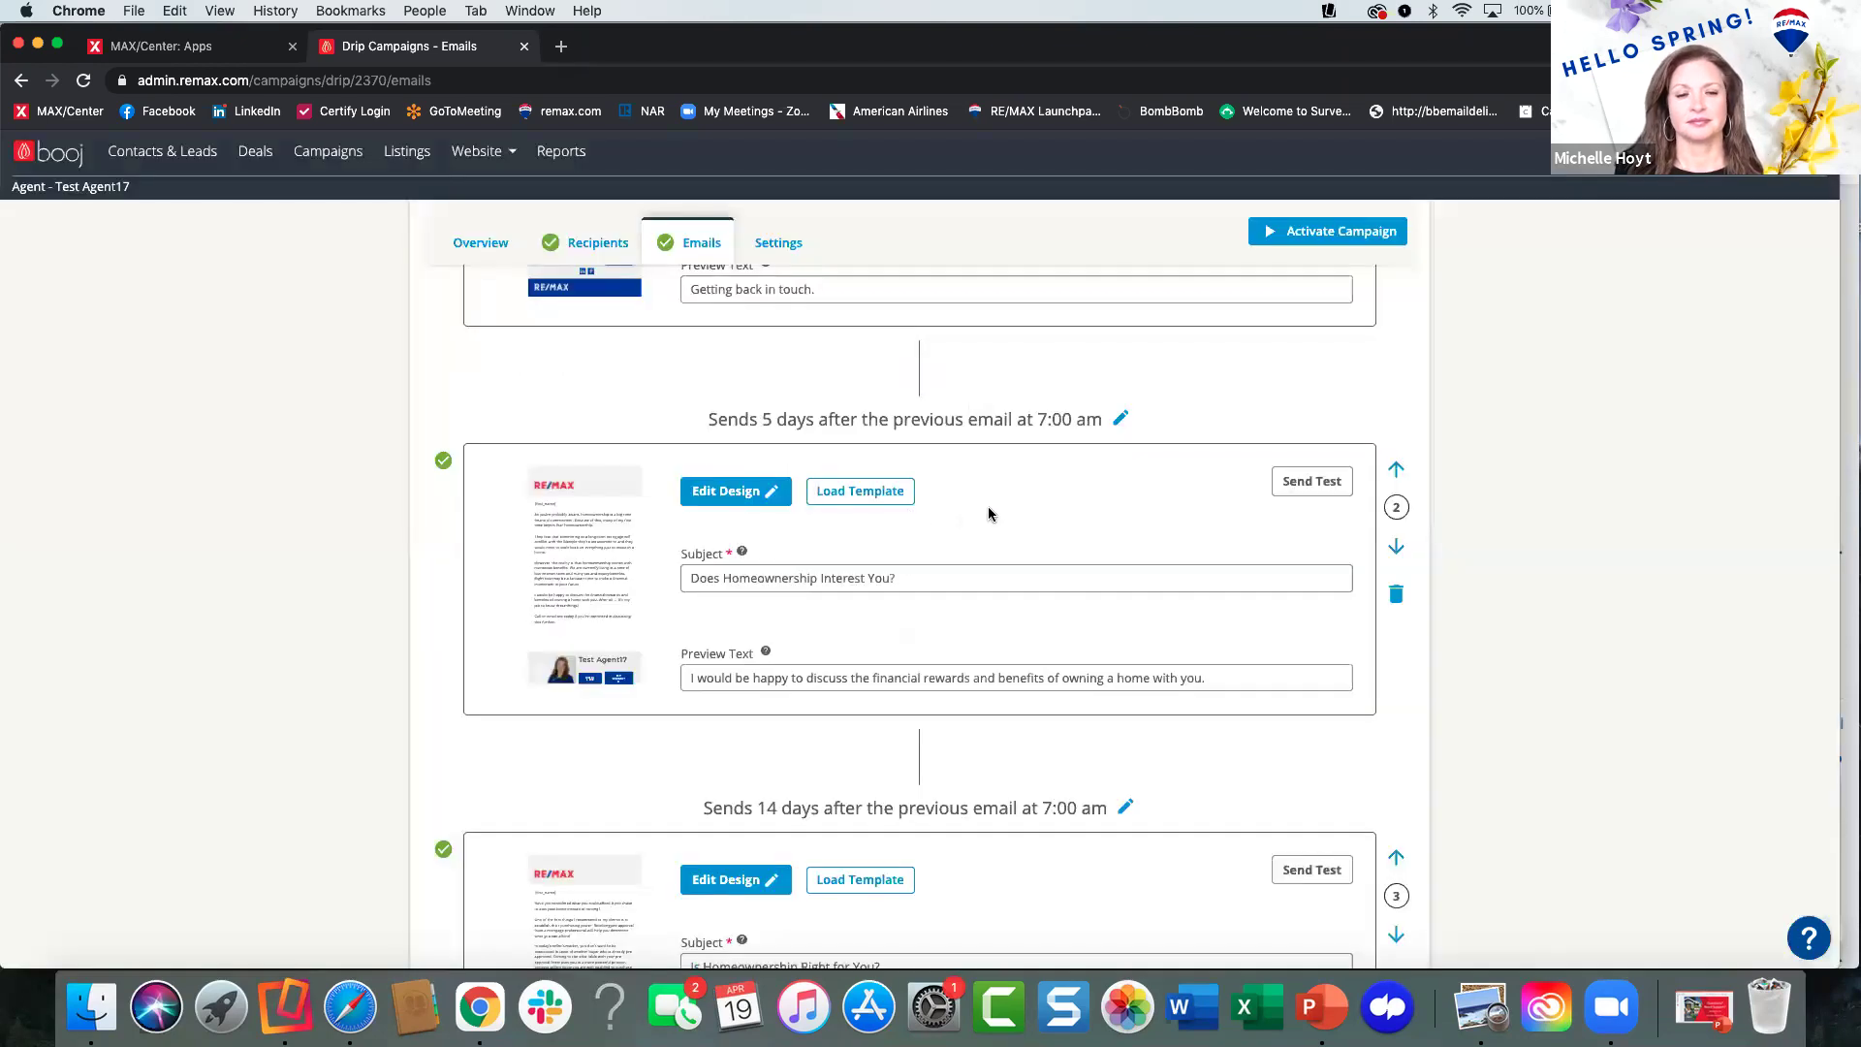
# In the second email's design, add an Email Listing Block without choosing a property, and delete that block again.
pyautogui.scroll(-1, 990, 505)
pyautogui.click(721, 479)
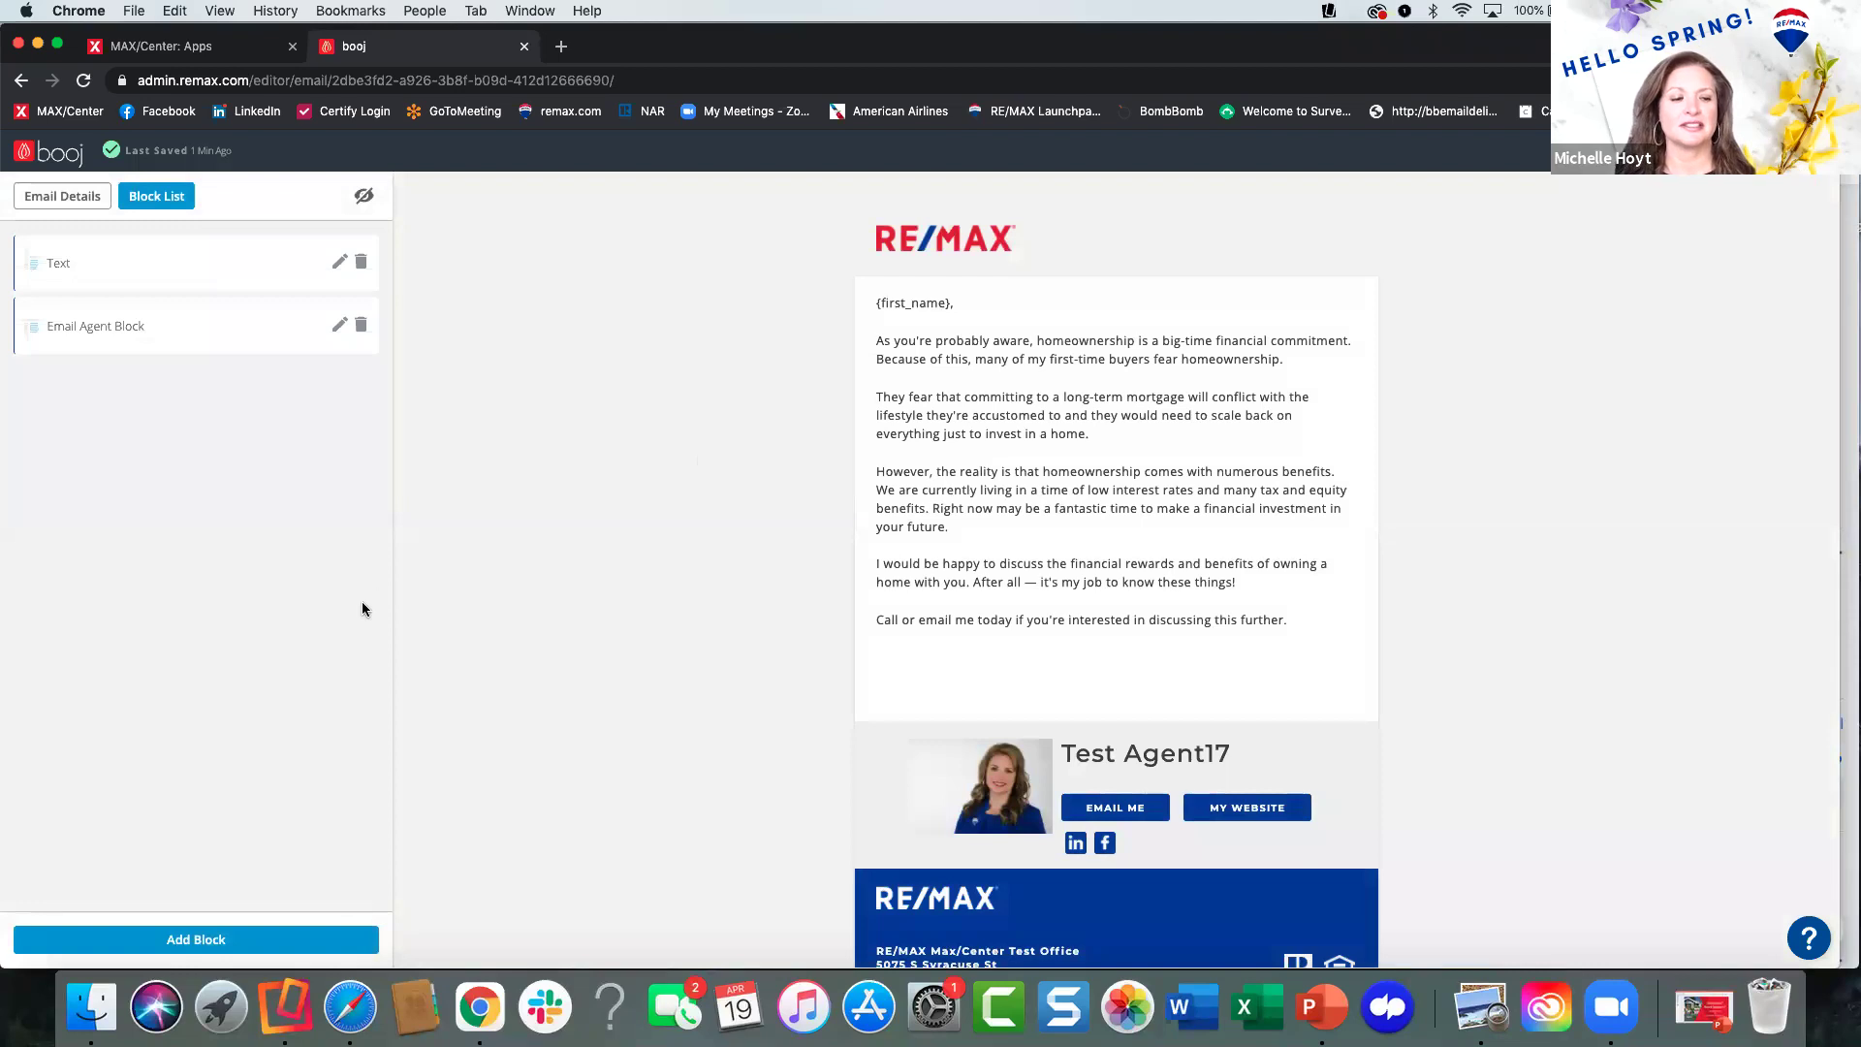
pyautogui.click(151, 938)
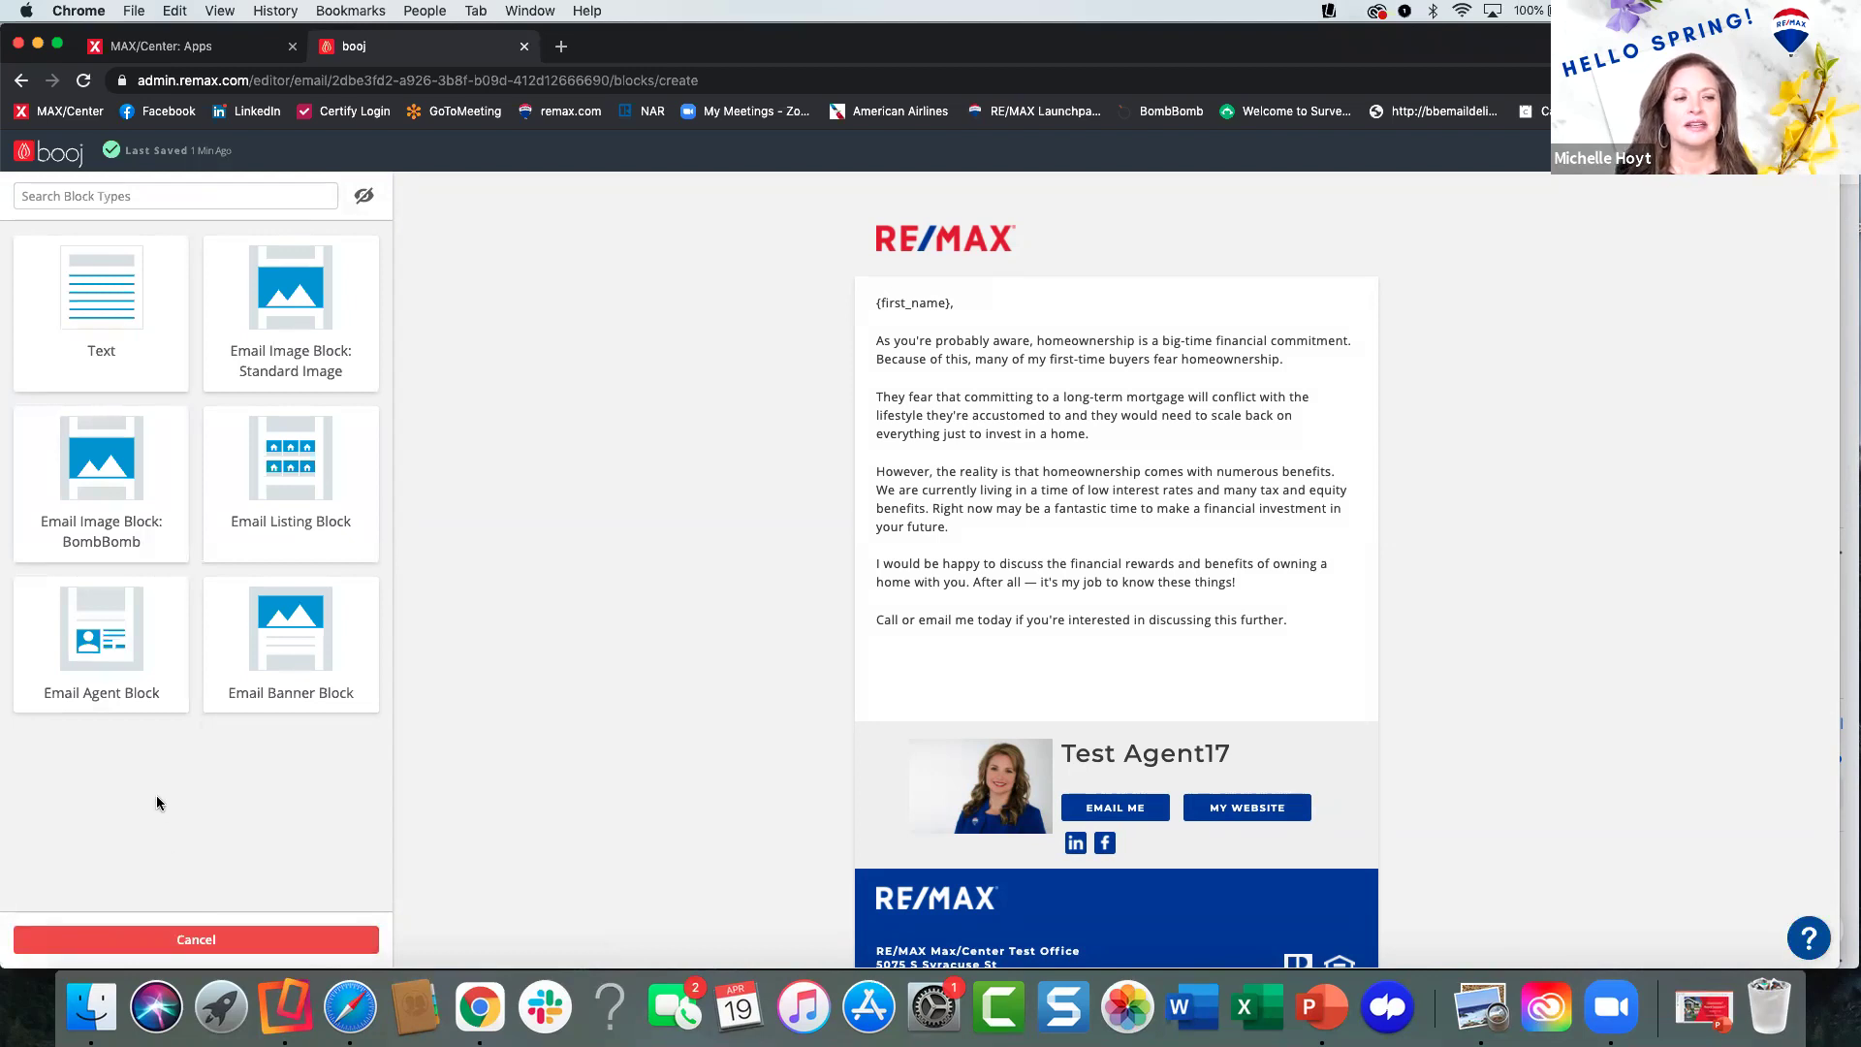
pyautogui.click(293, 490)
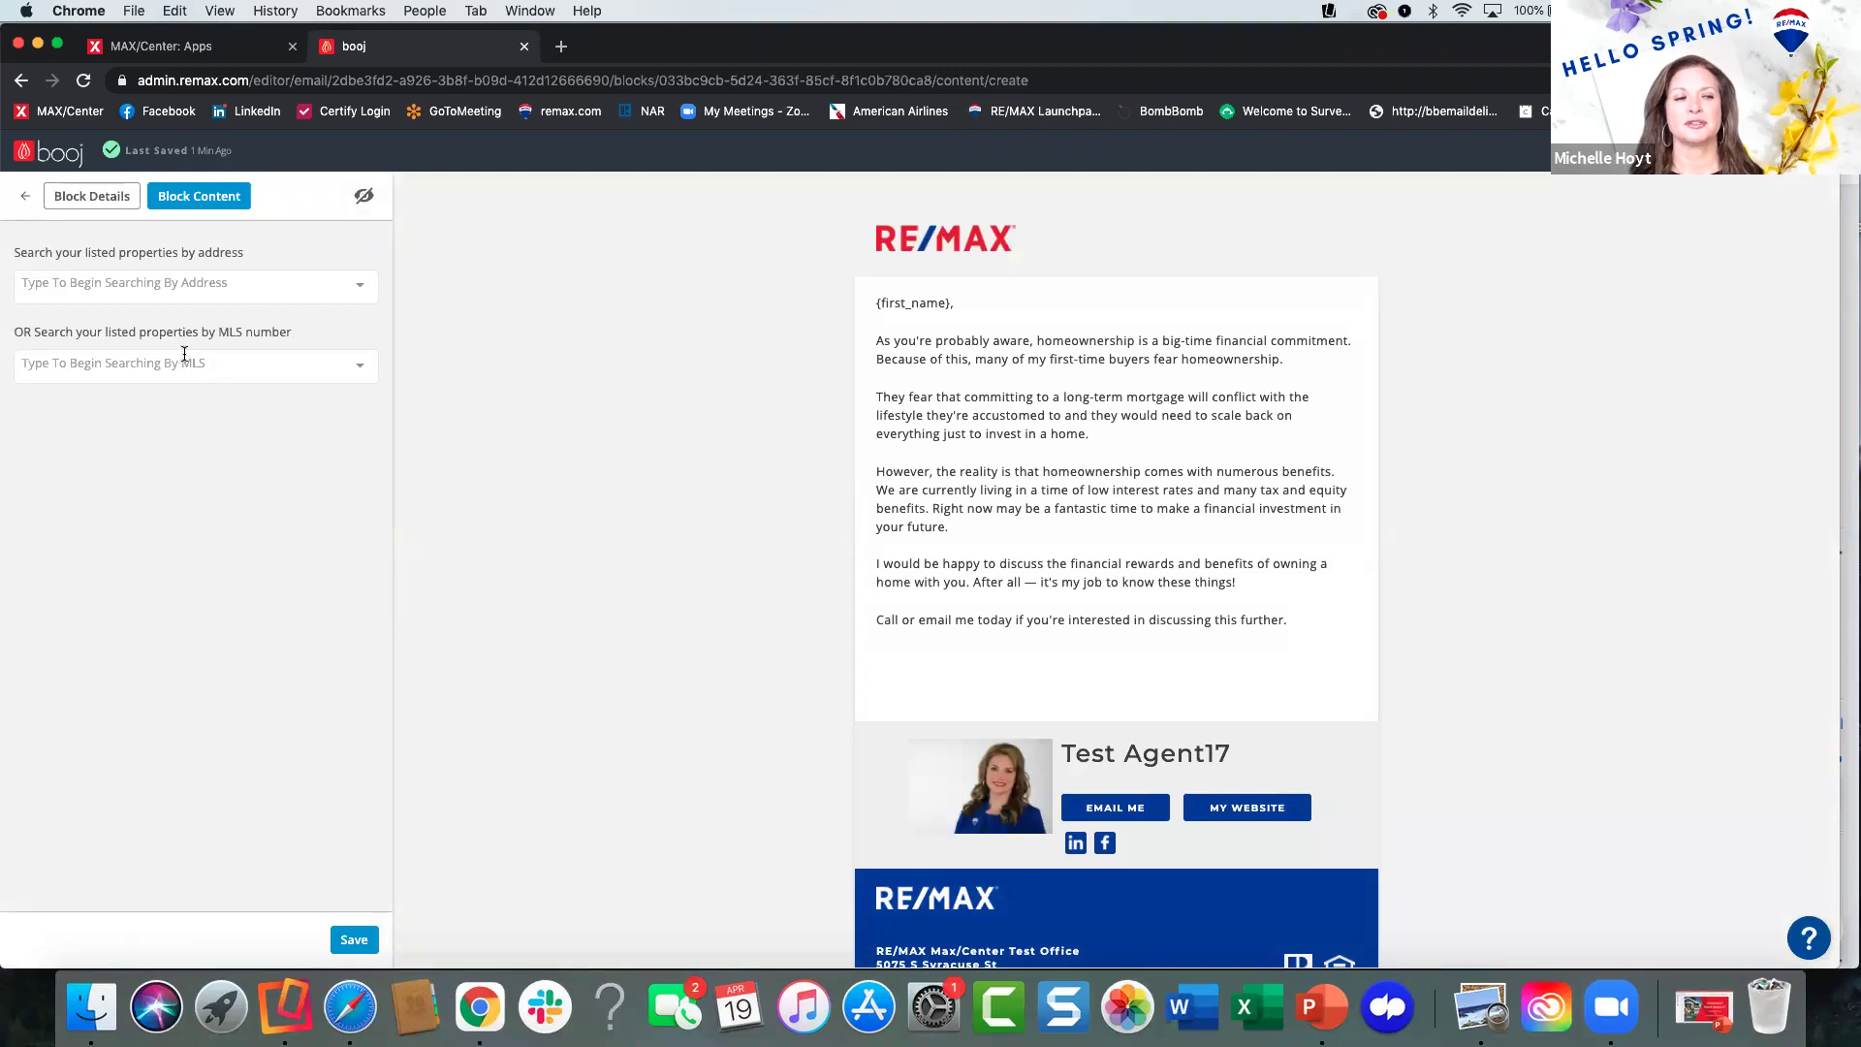
pyautogui.click(354, 289)
pyautogui.click(354, 939)
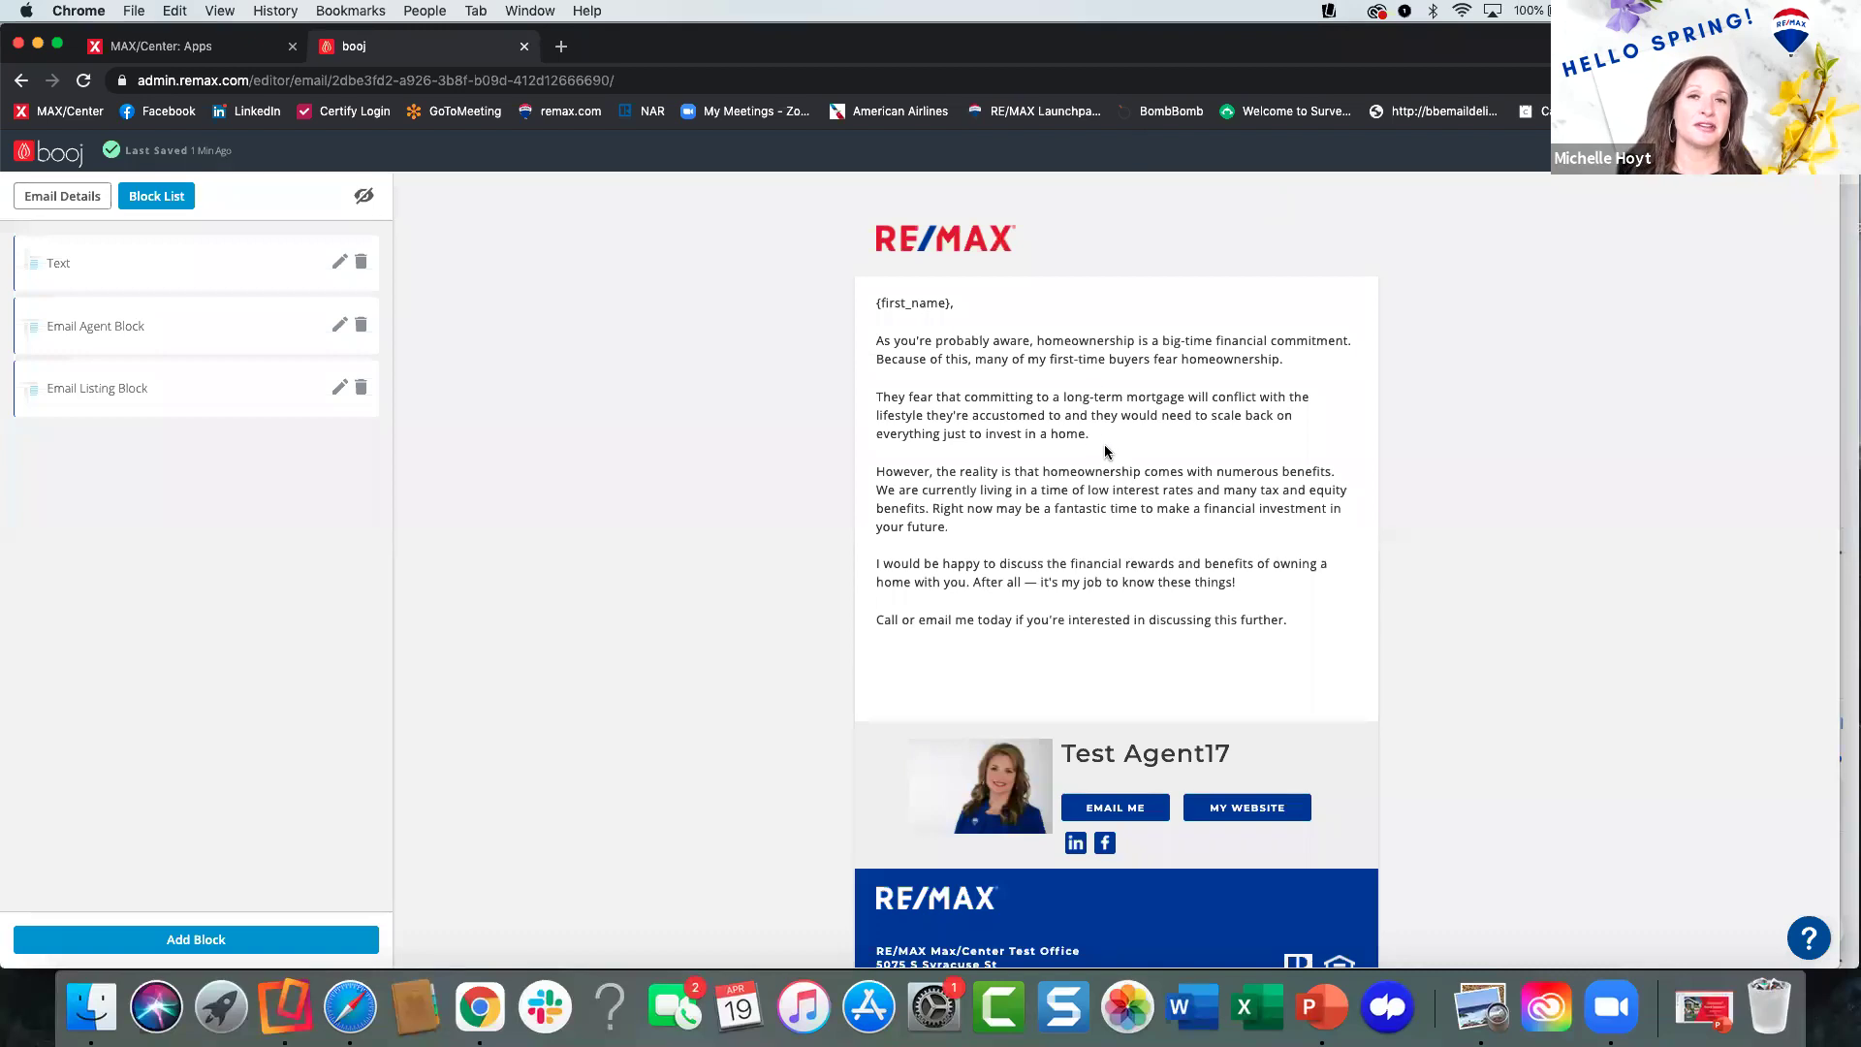
pyautogui.click(358, 389)
pyautogui.click(1126, 374)
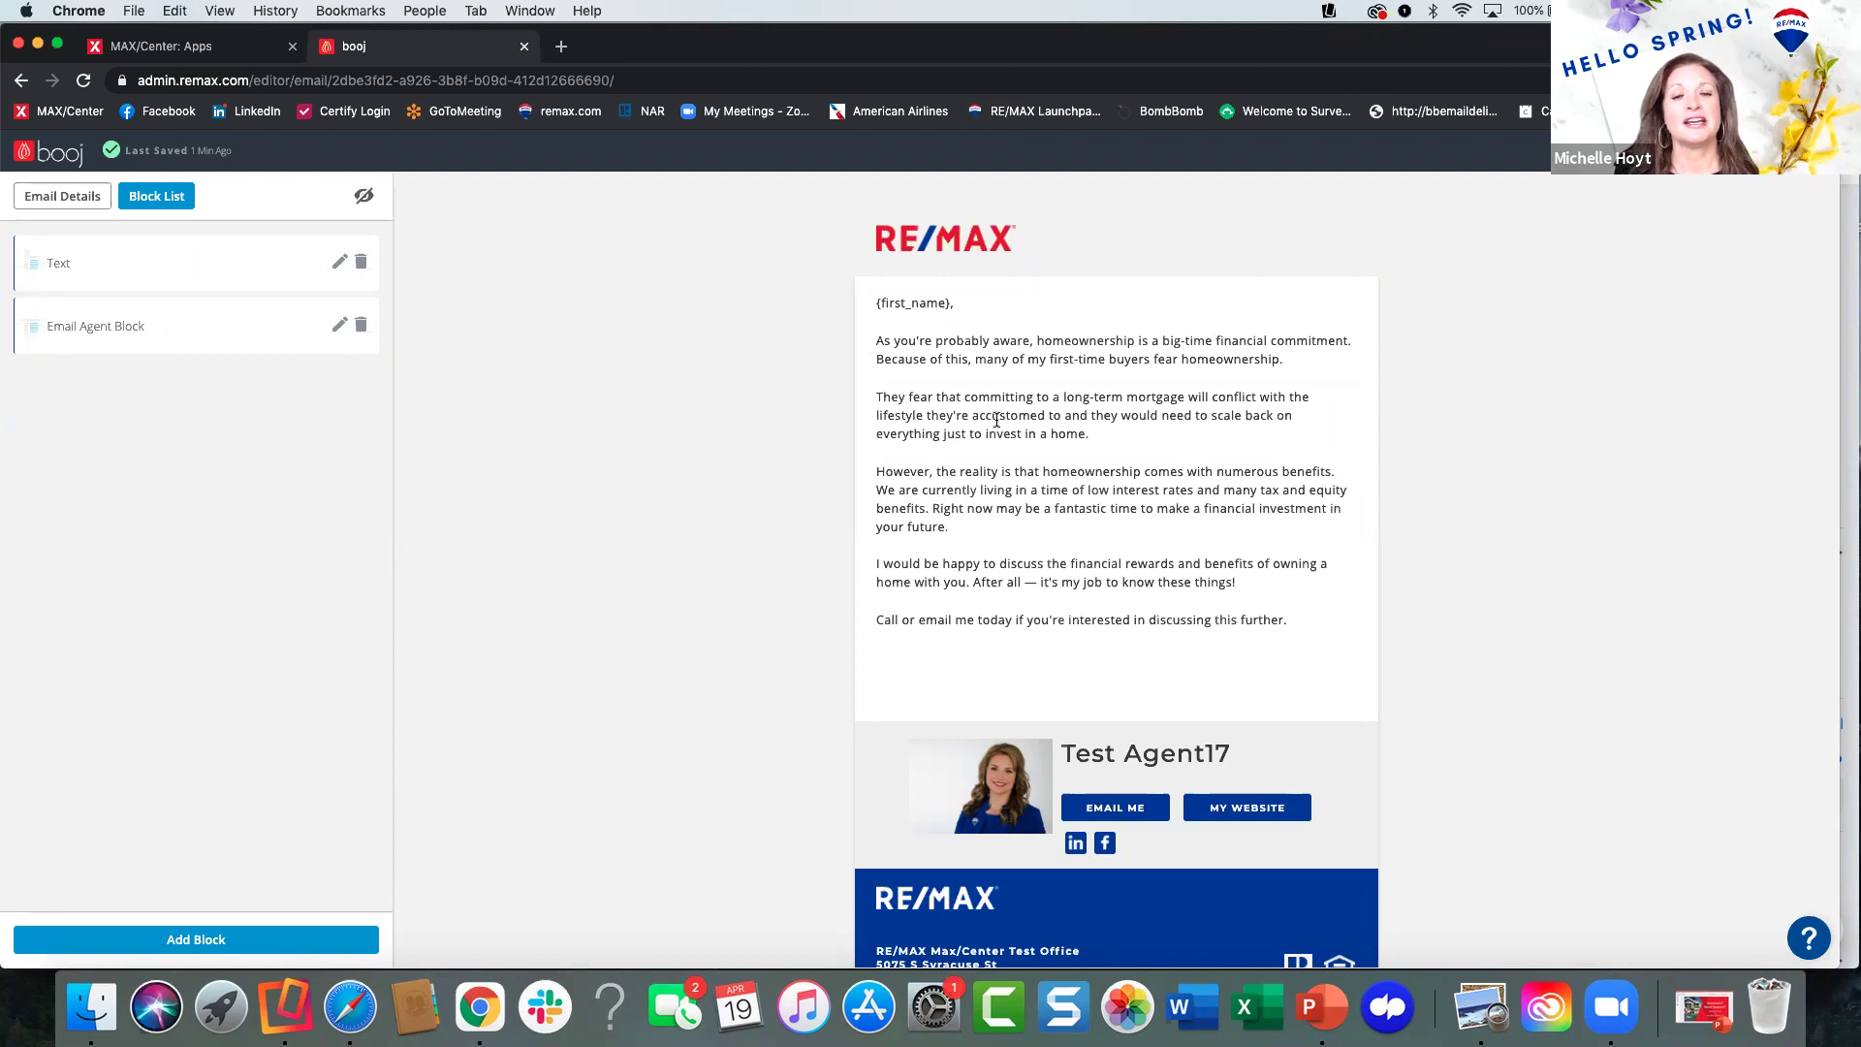
# Start a link on the word "benefits" in the email's text block, cancel it and return to the campaign's emails.
pyautogui.click(337, 262)
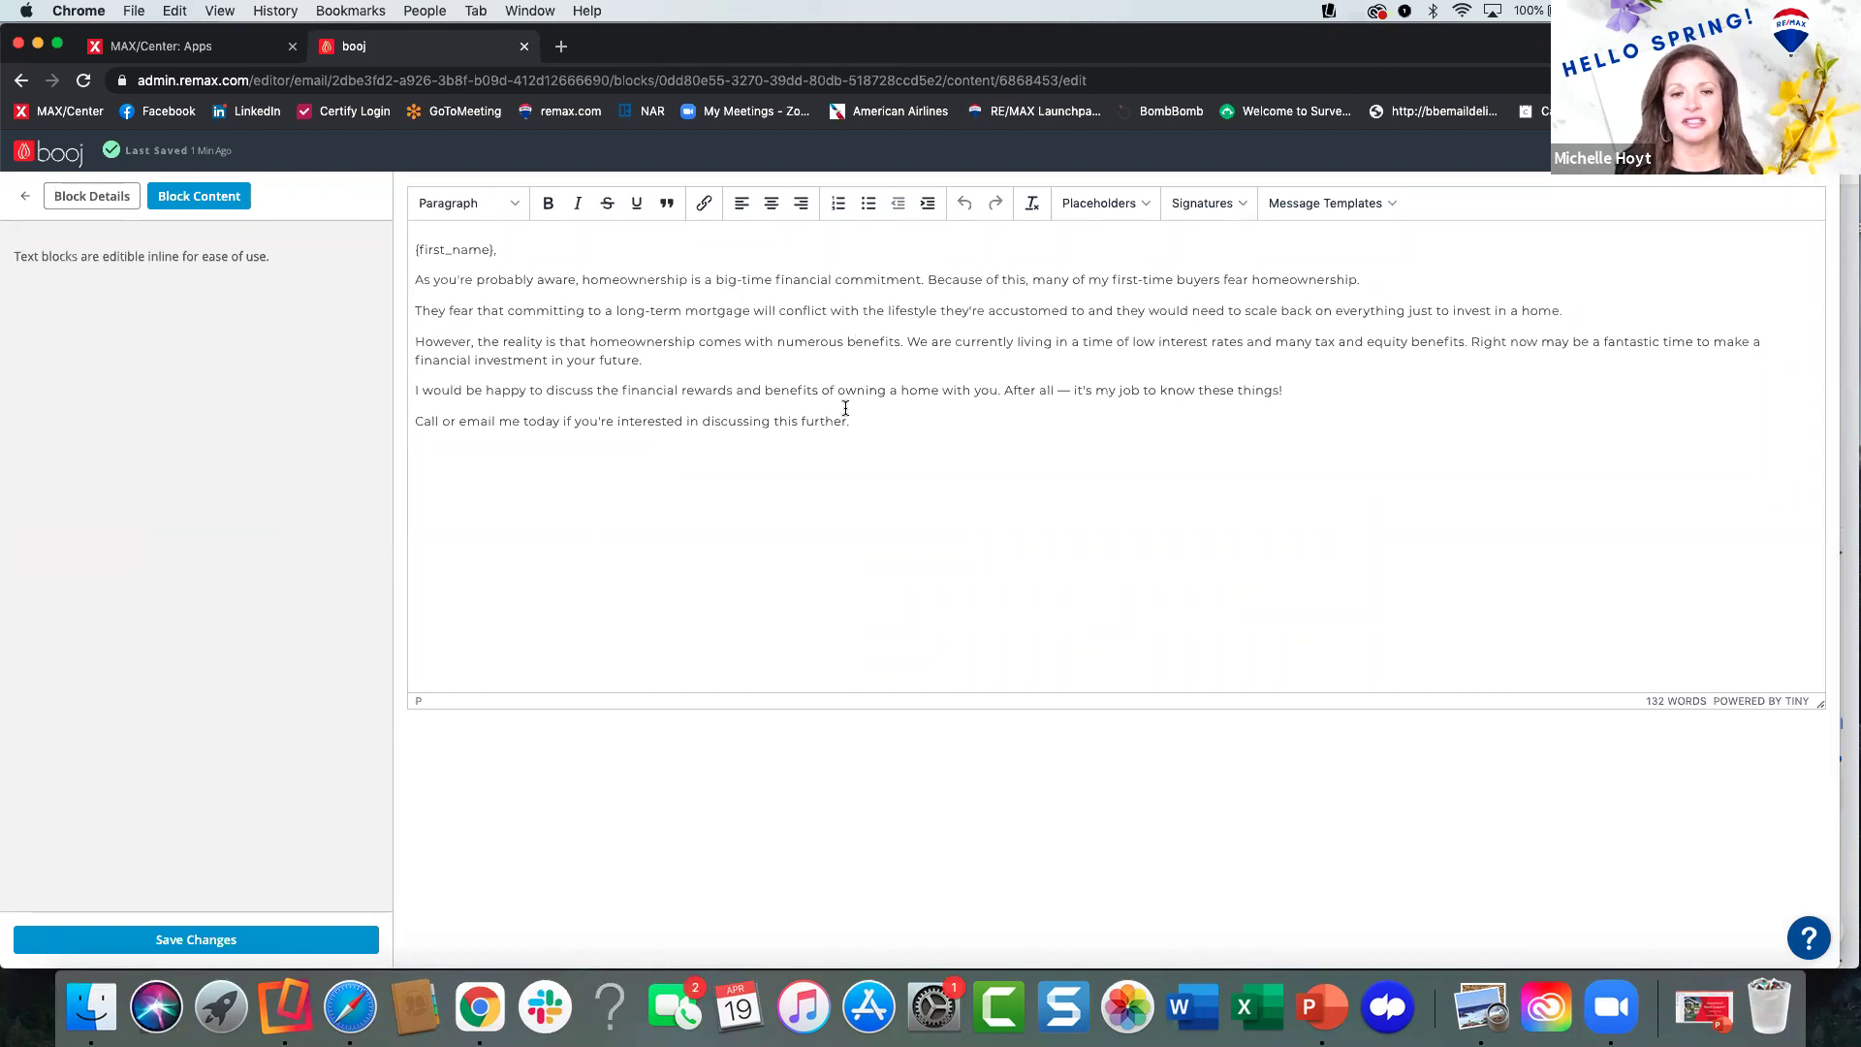
pyautogui.doubleClick(816, 390)
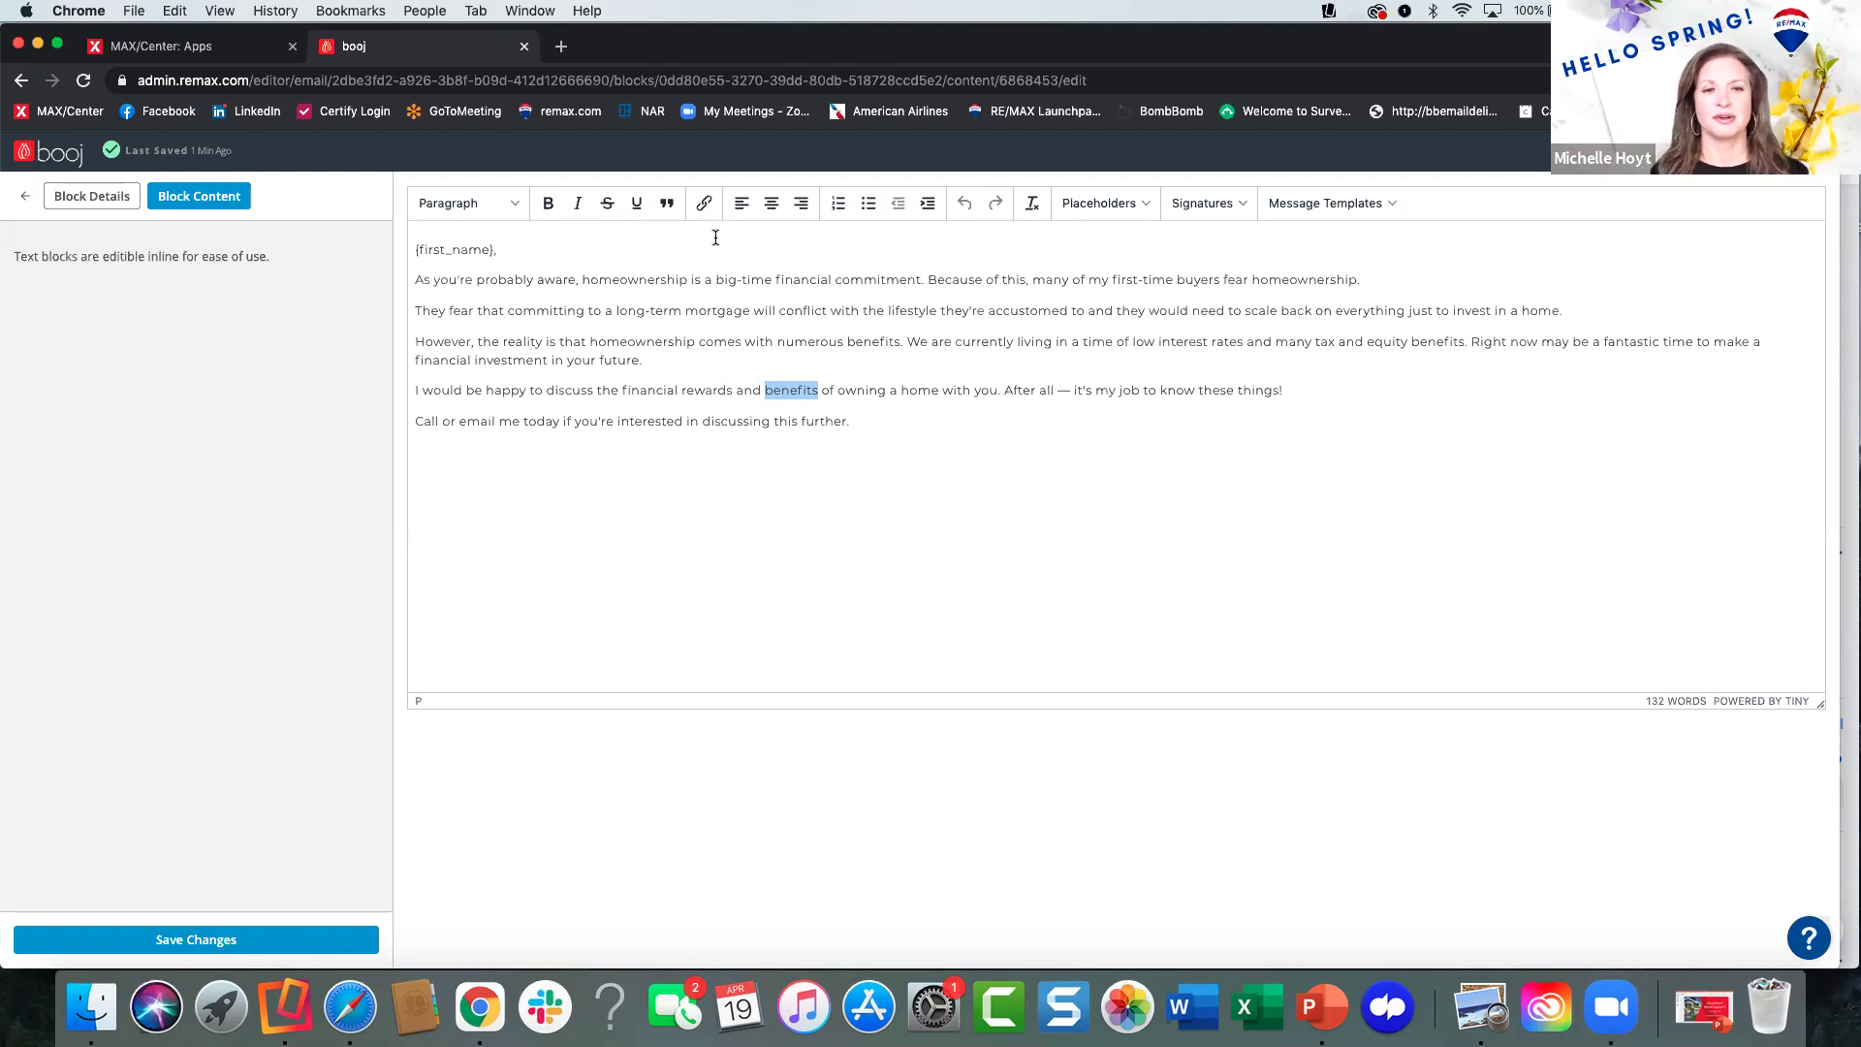
pyautogui.click(704, 202)
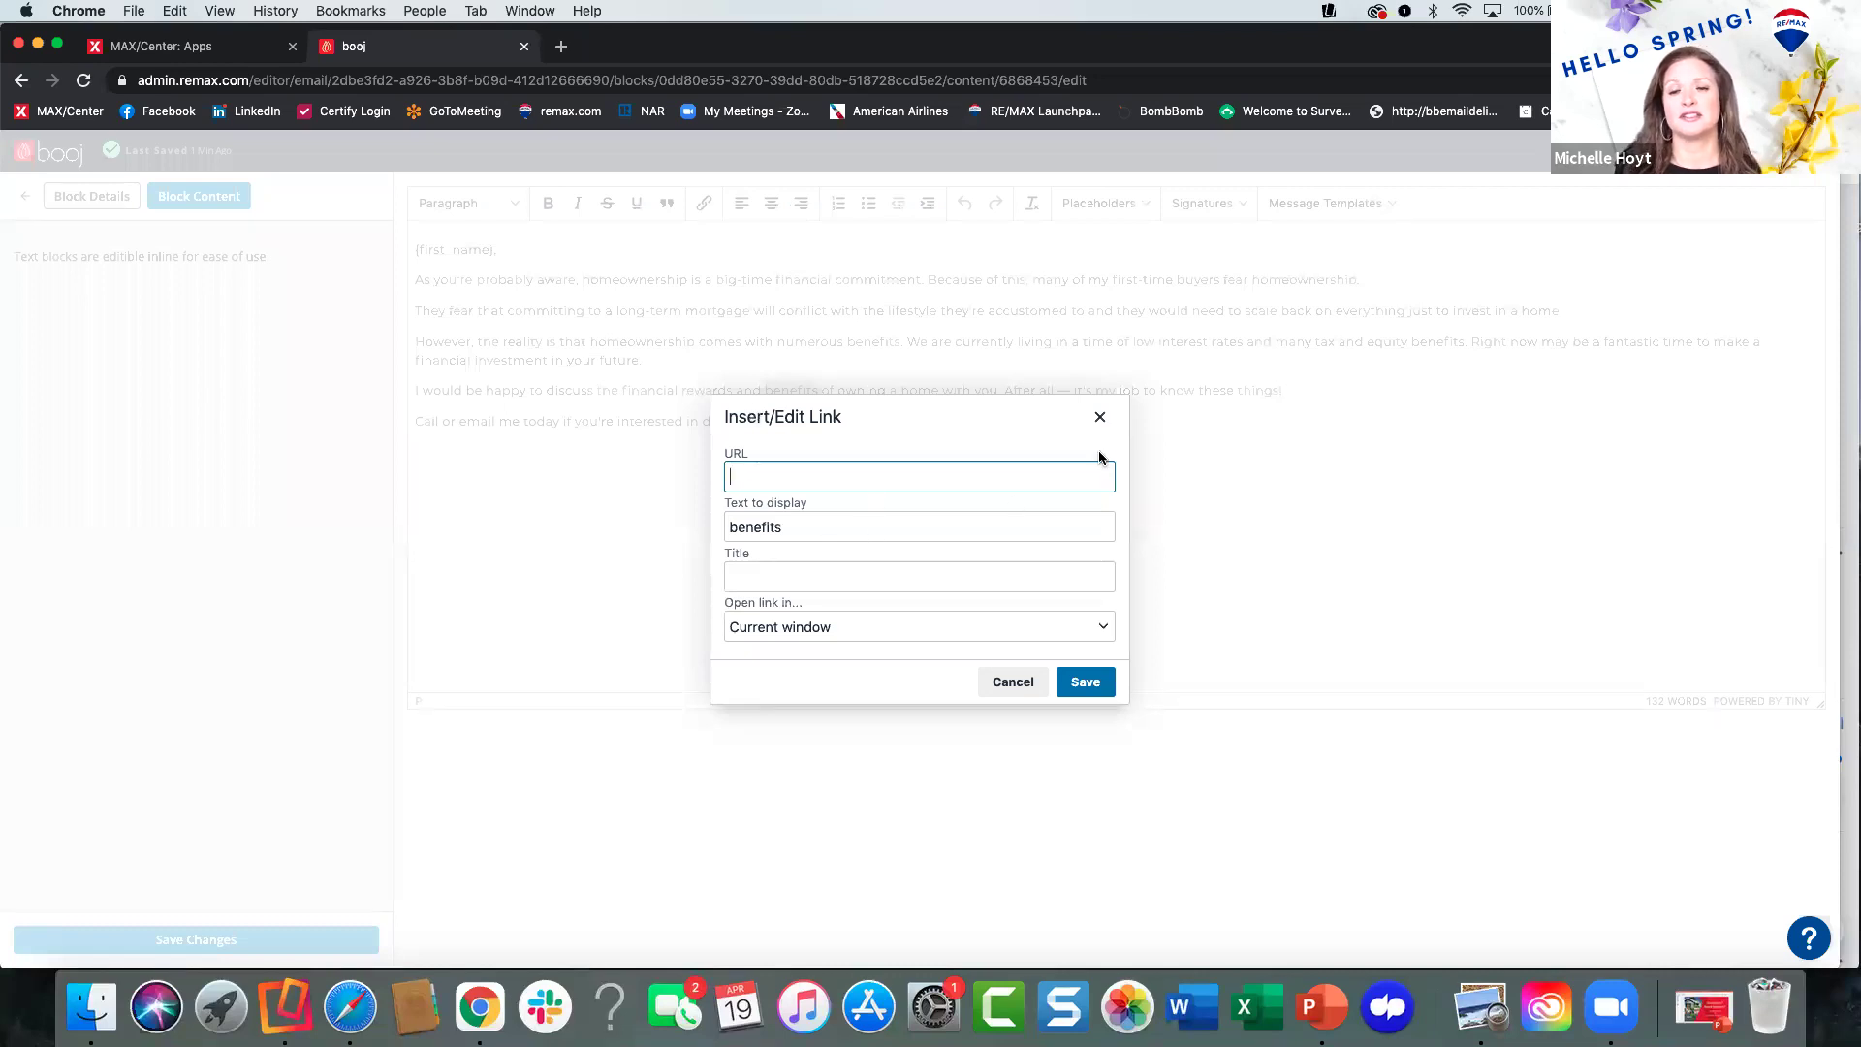
pyautogui.click(1011, 683)
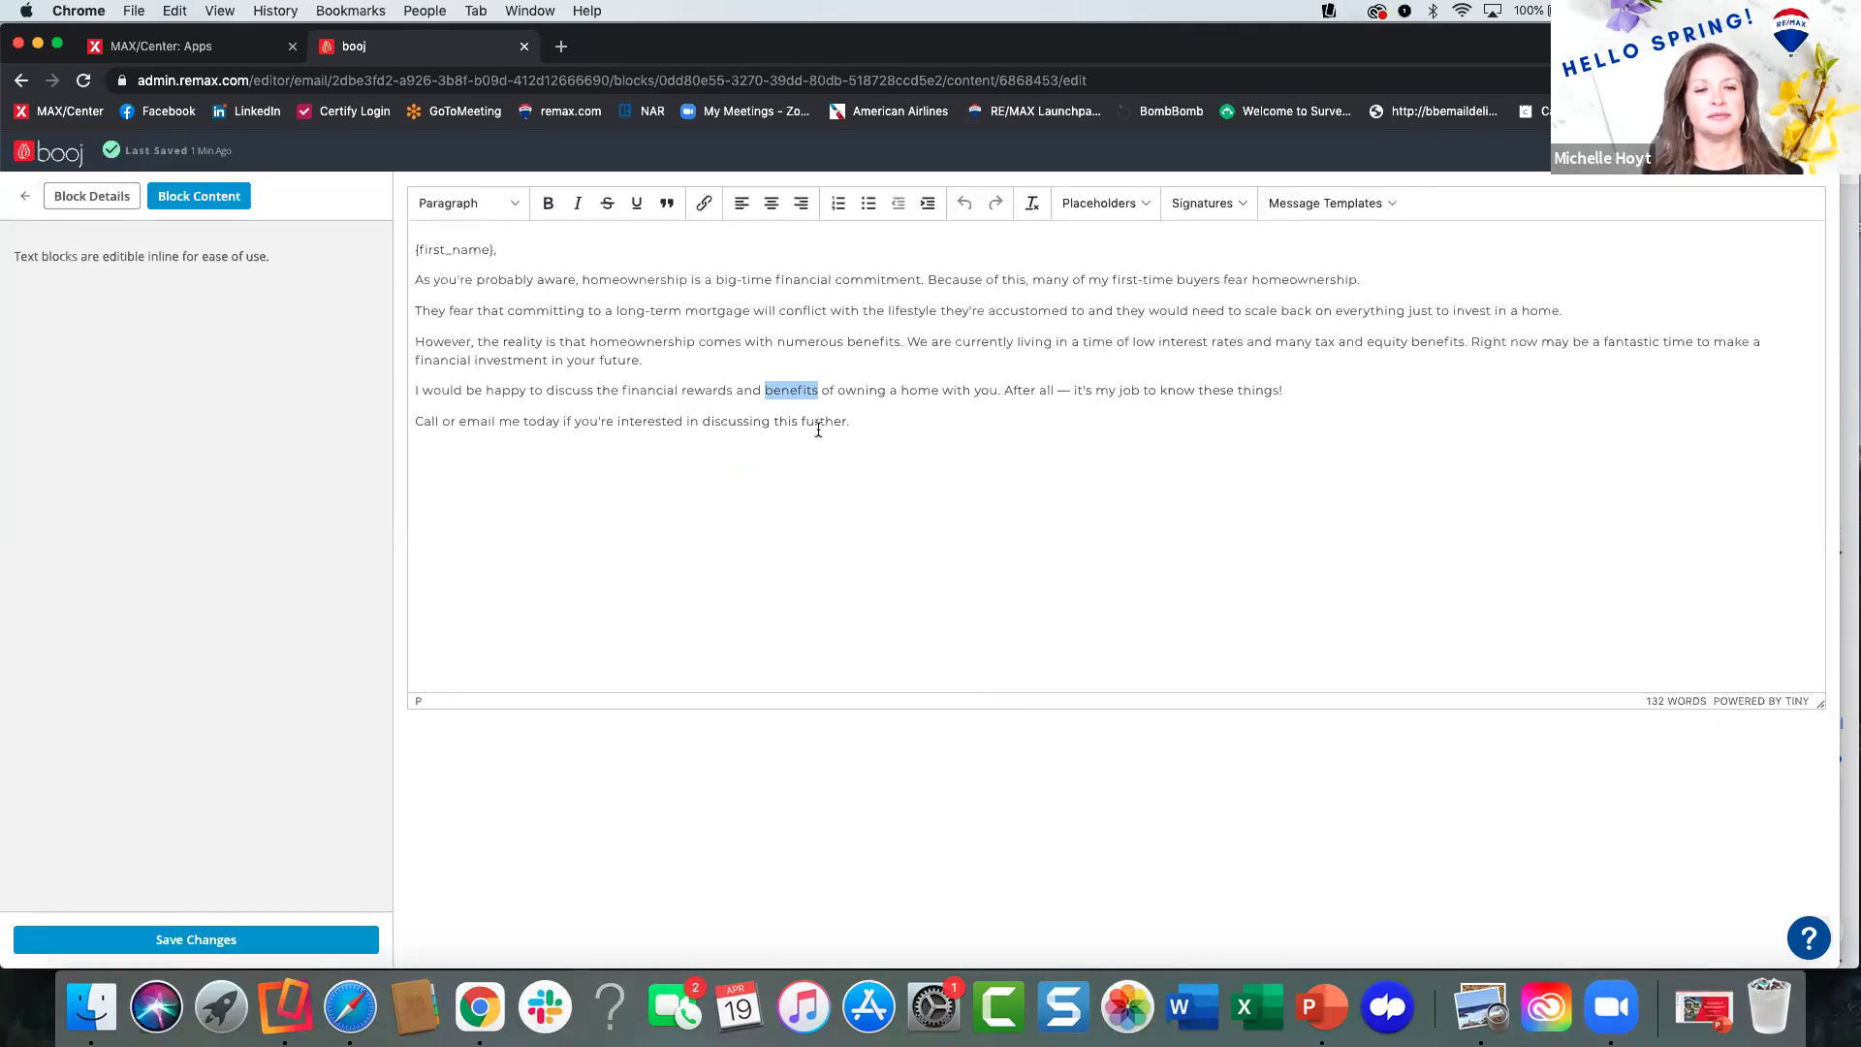
pyautogui.click(757, 451)
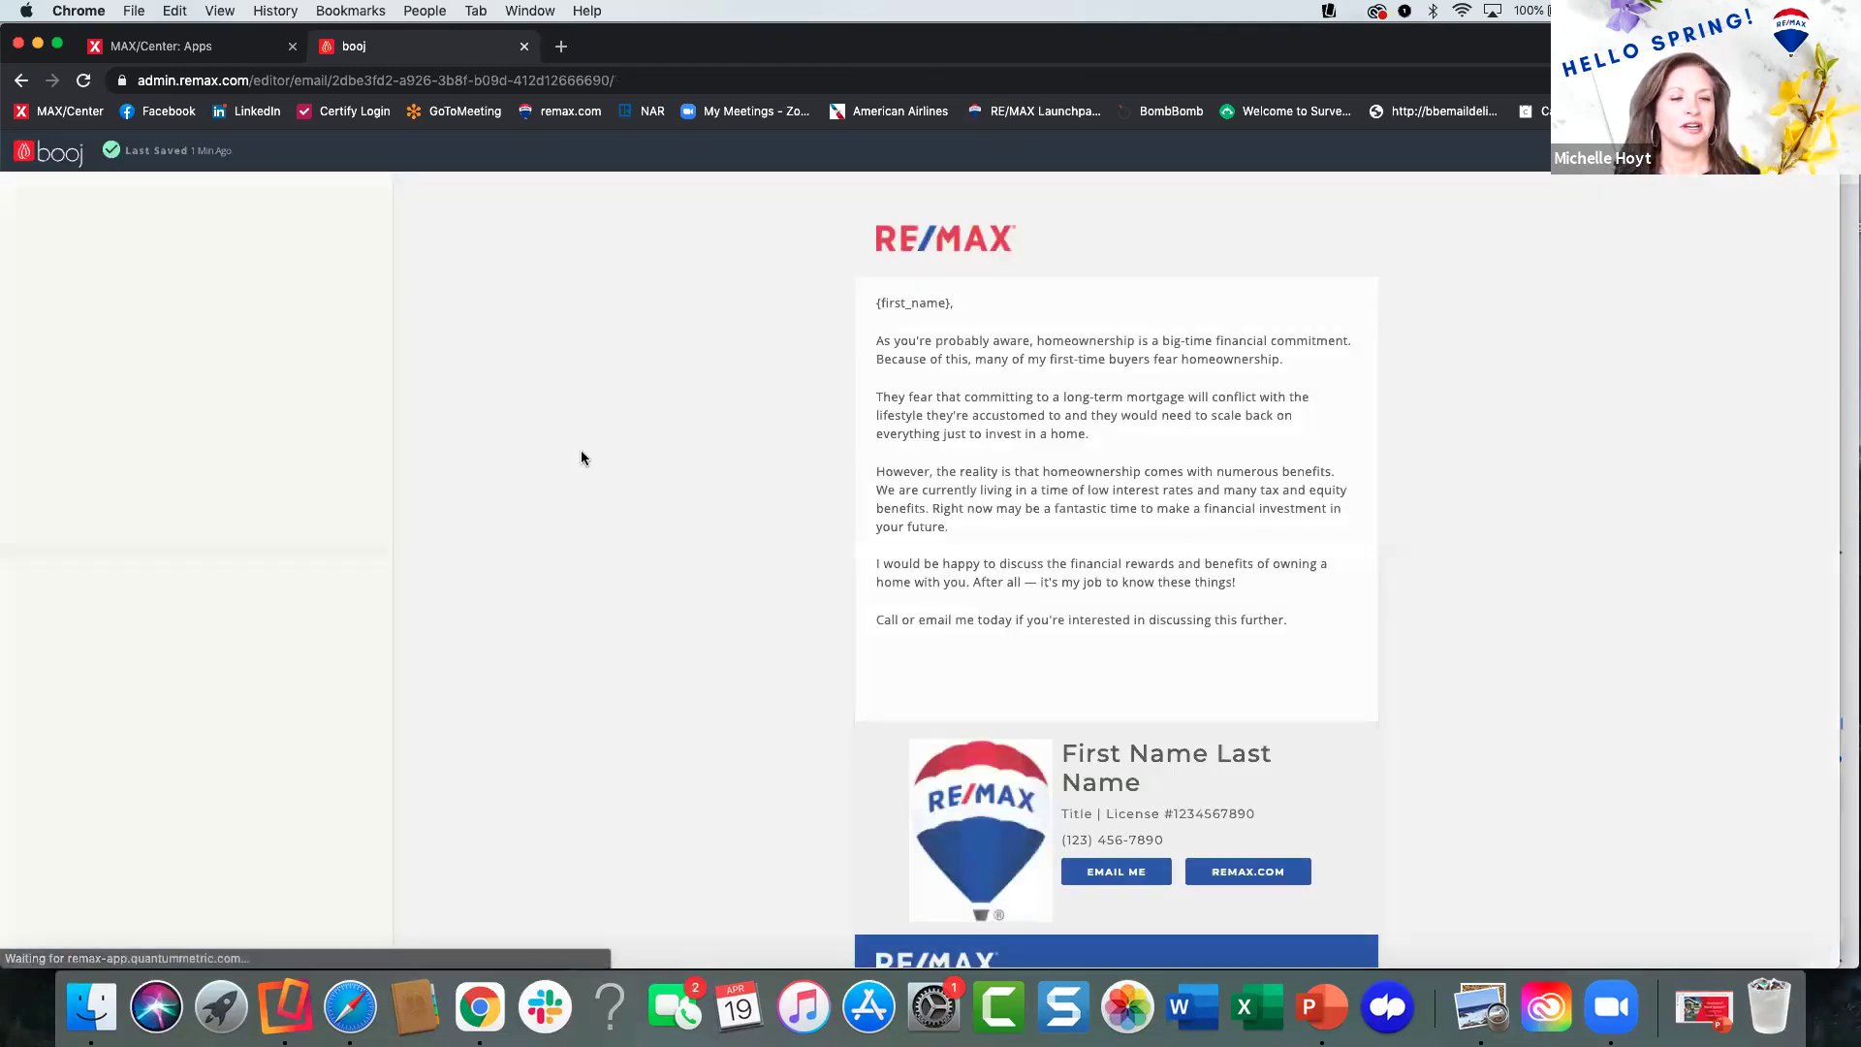
pyautogui.click(25, 196)
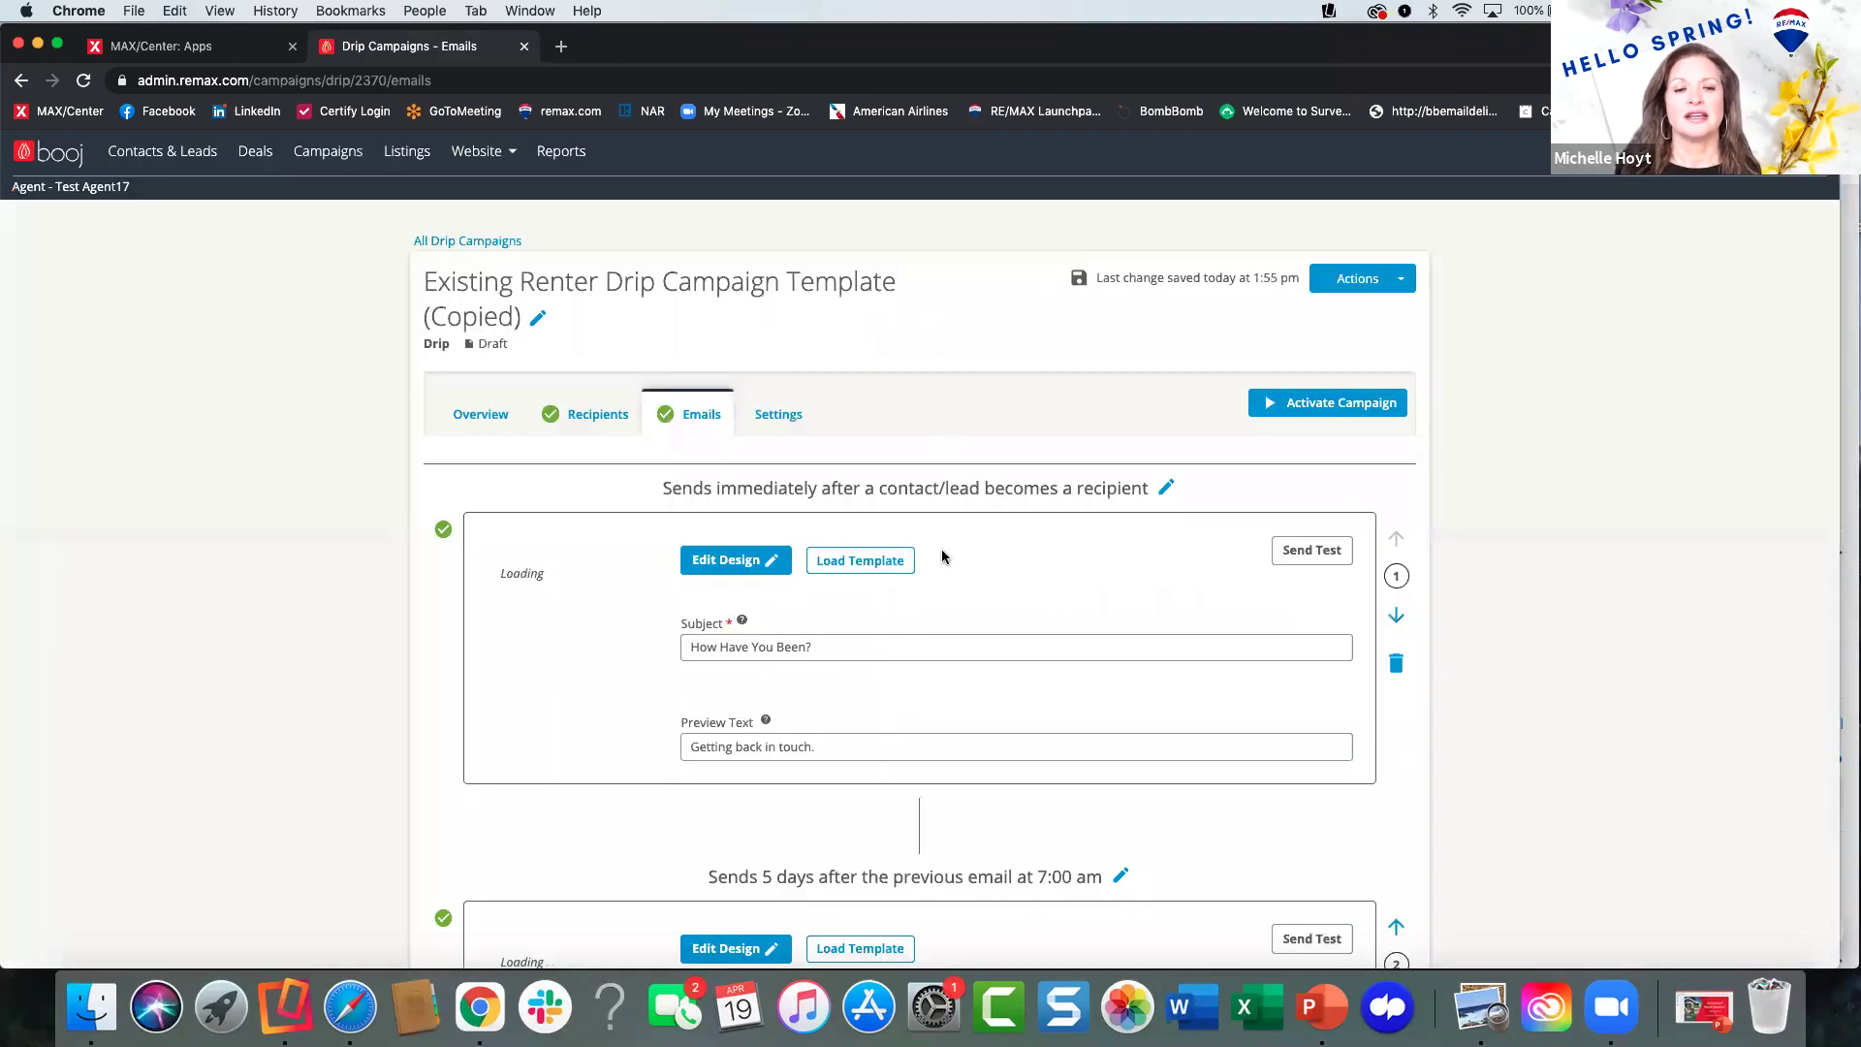
# Review the campaign's whole email sequence through to the option for adding another email.
pyautogui.scroll(-2, 942, 553)
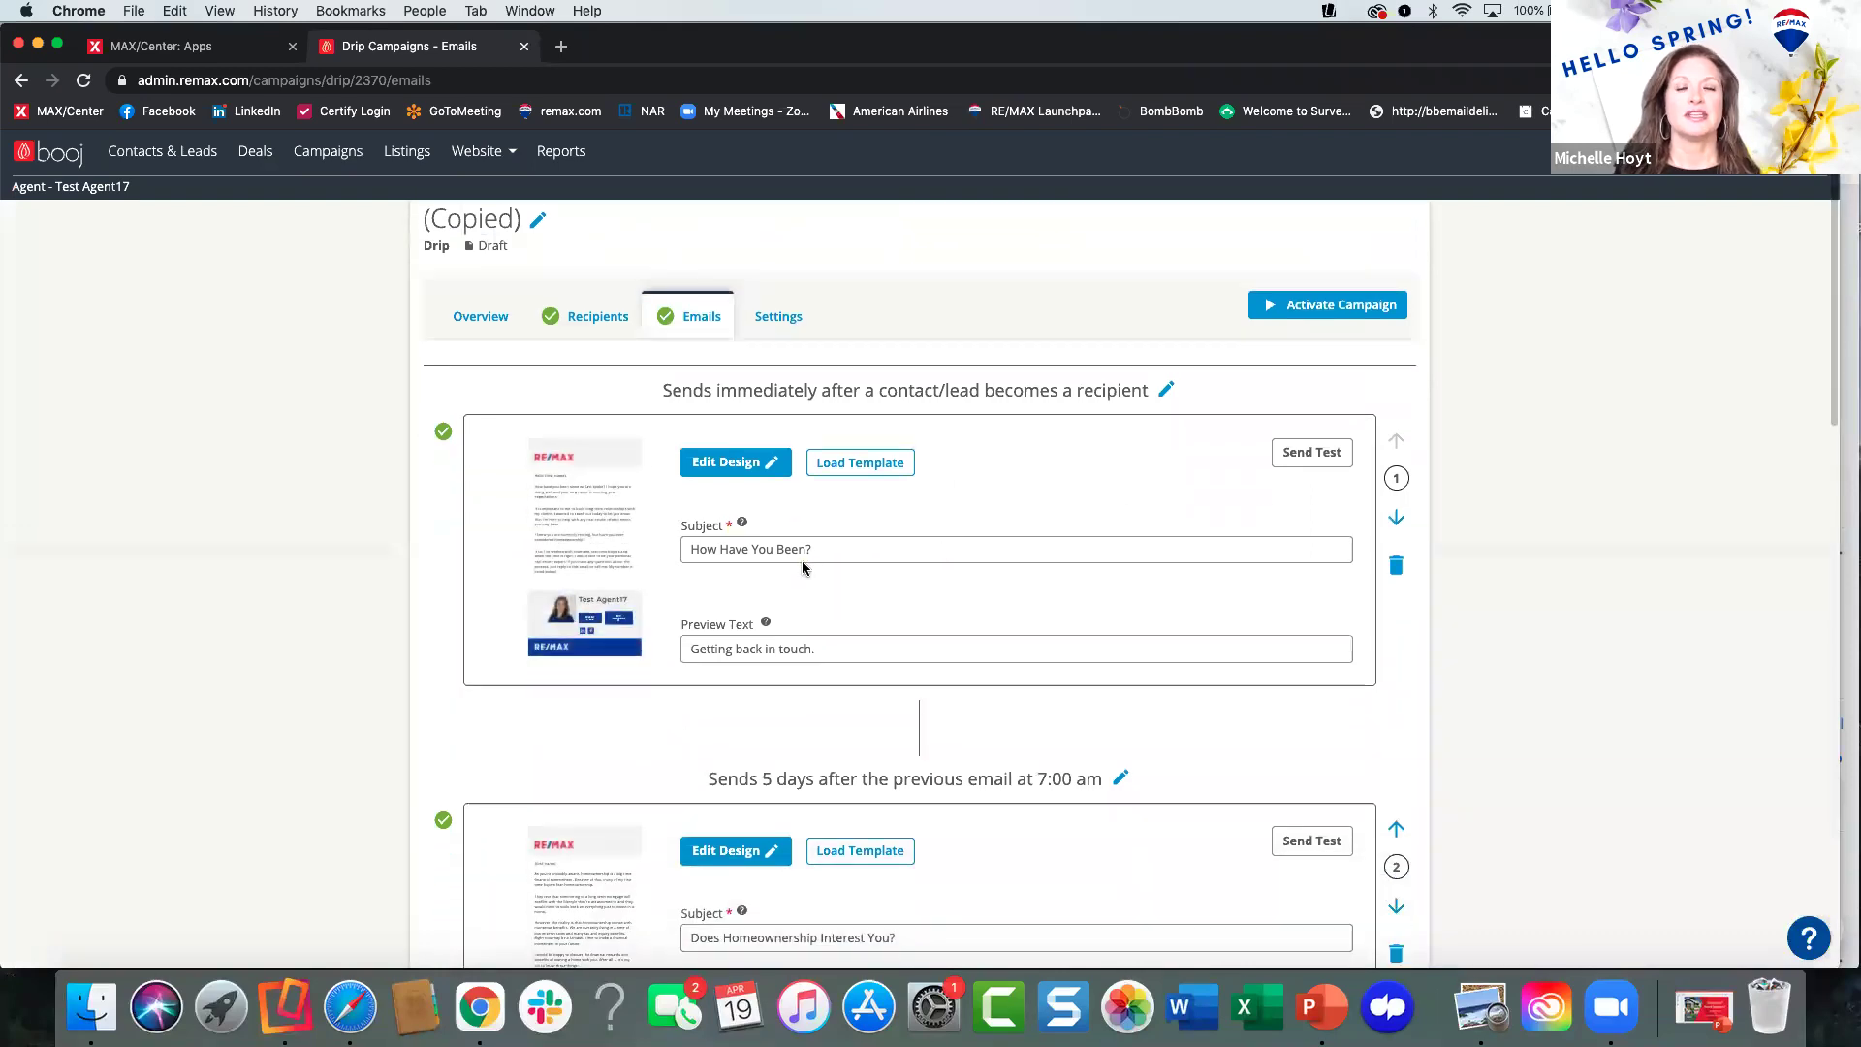
pyautogui.scroll(-3, 831, 543)
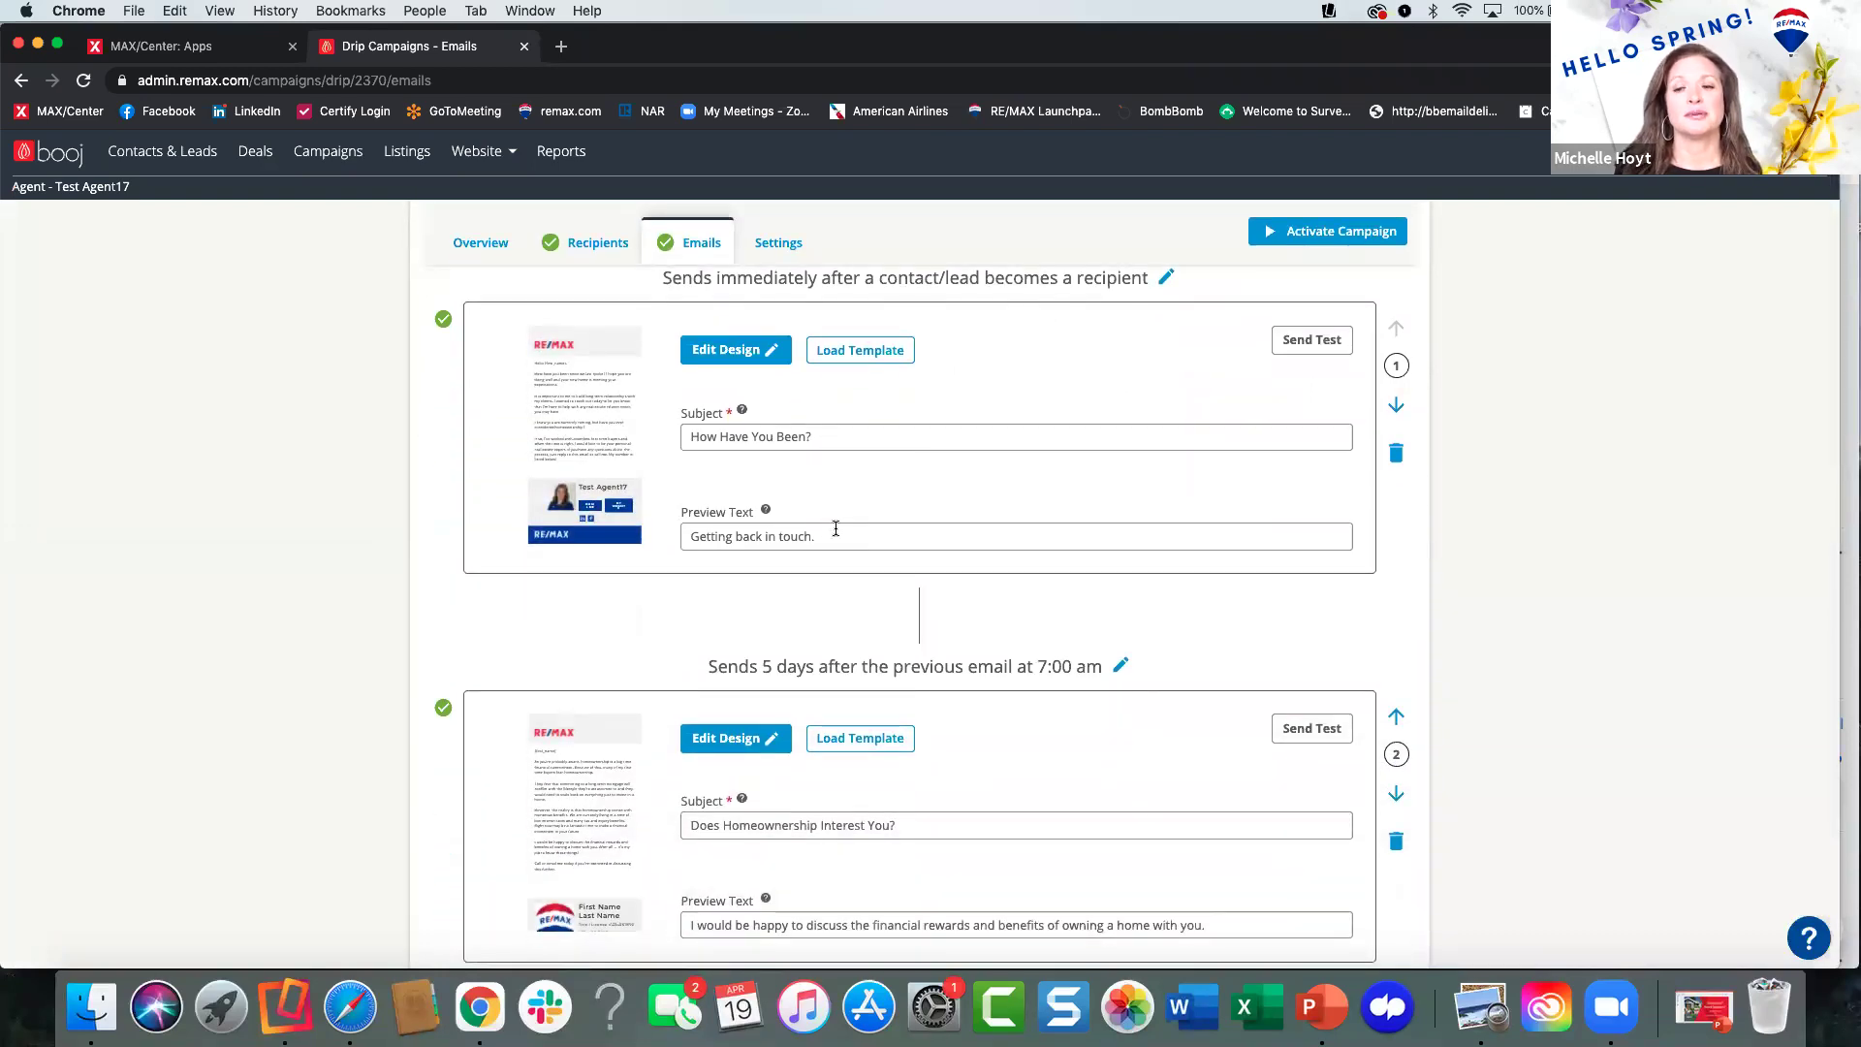
pyautogui.scroll(-10, 835, 528)
pyautogui.scroll(-15, 836, 532)
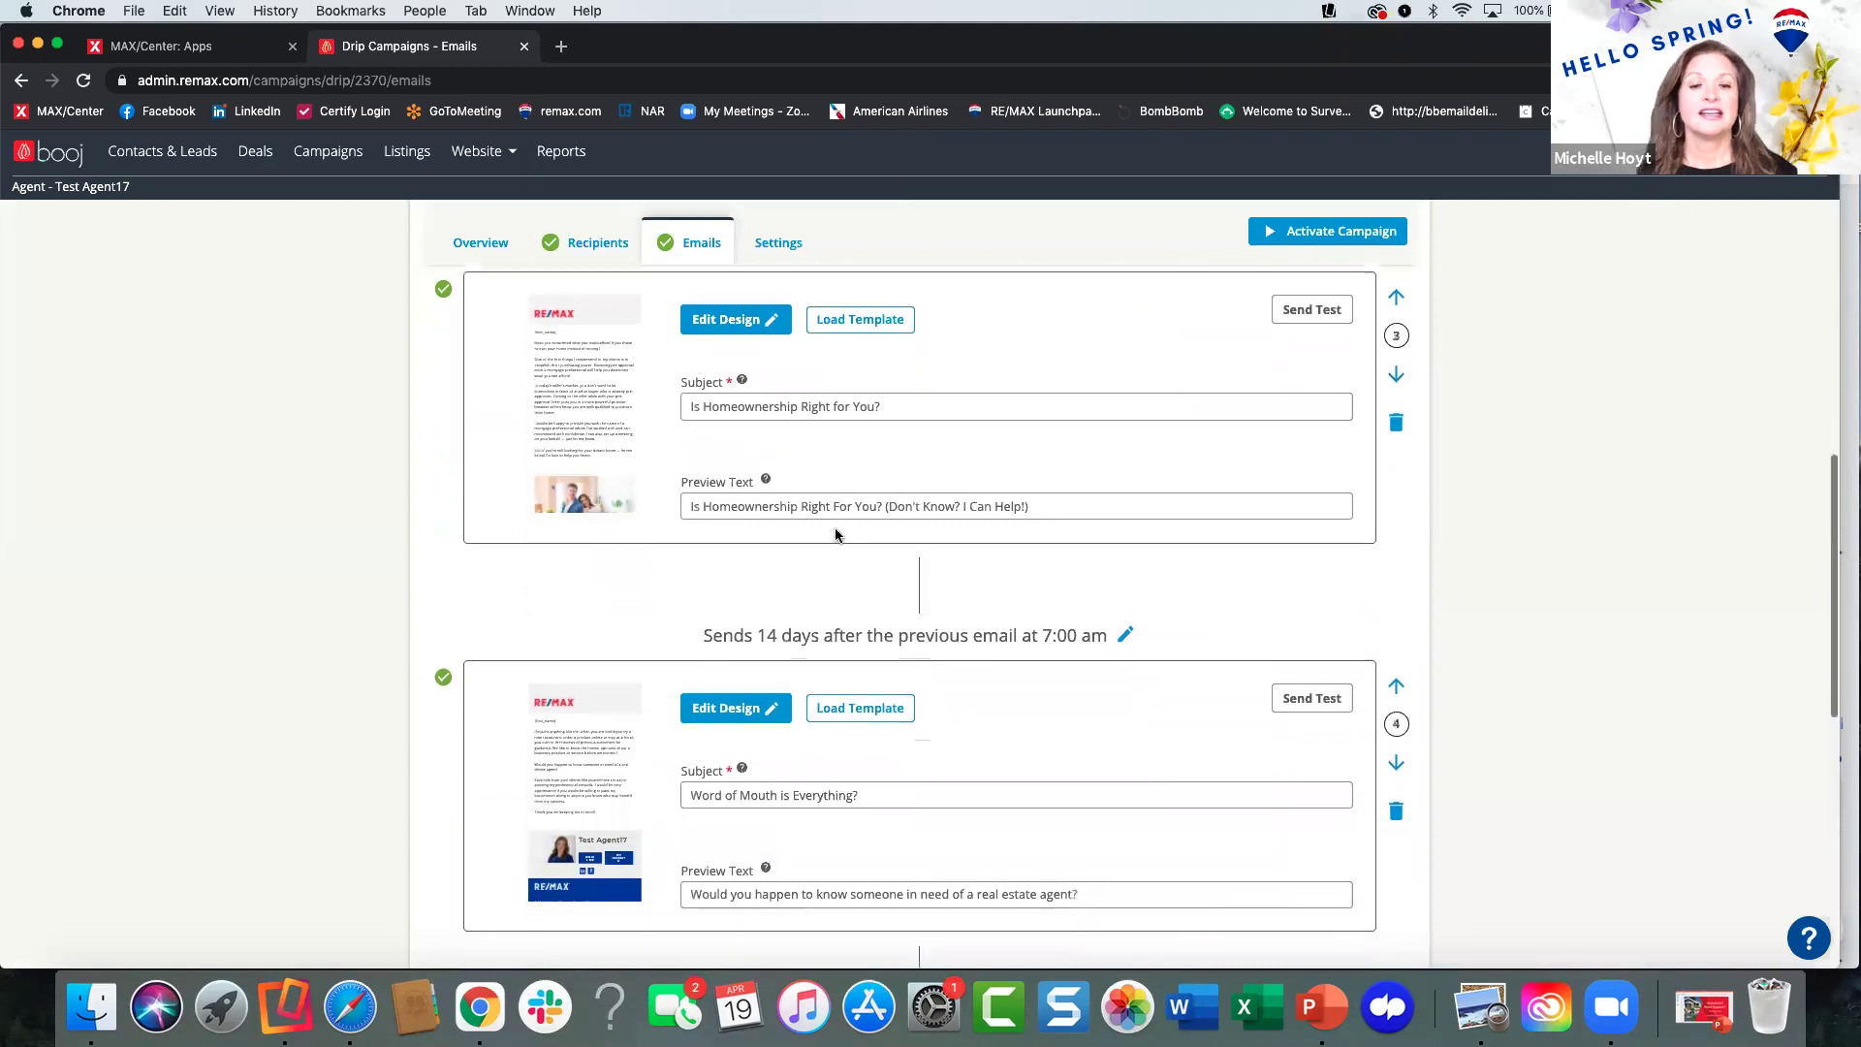
pyautogui.scroll(-9, 834, 528)
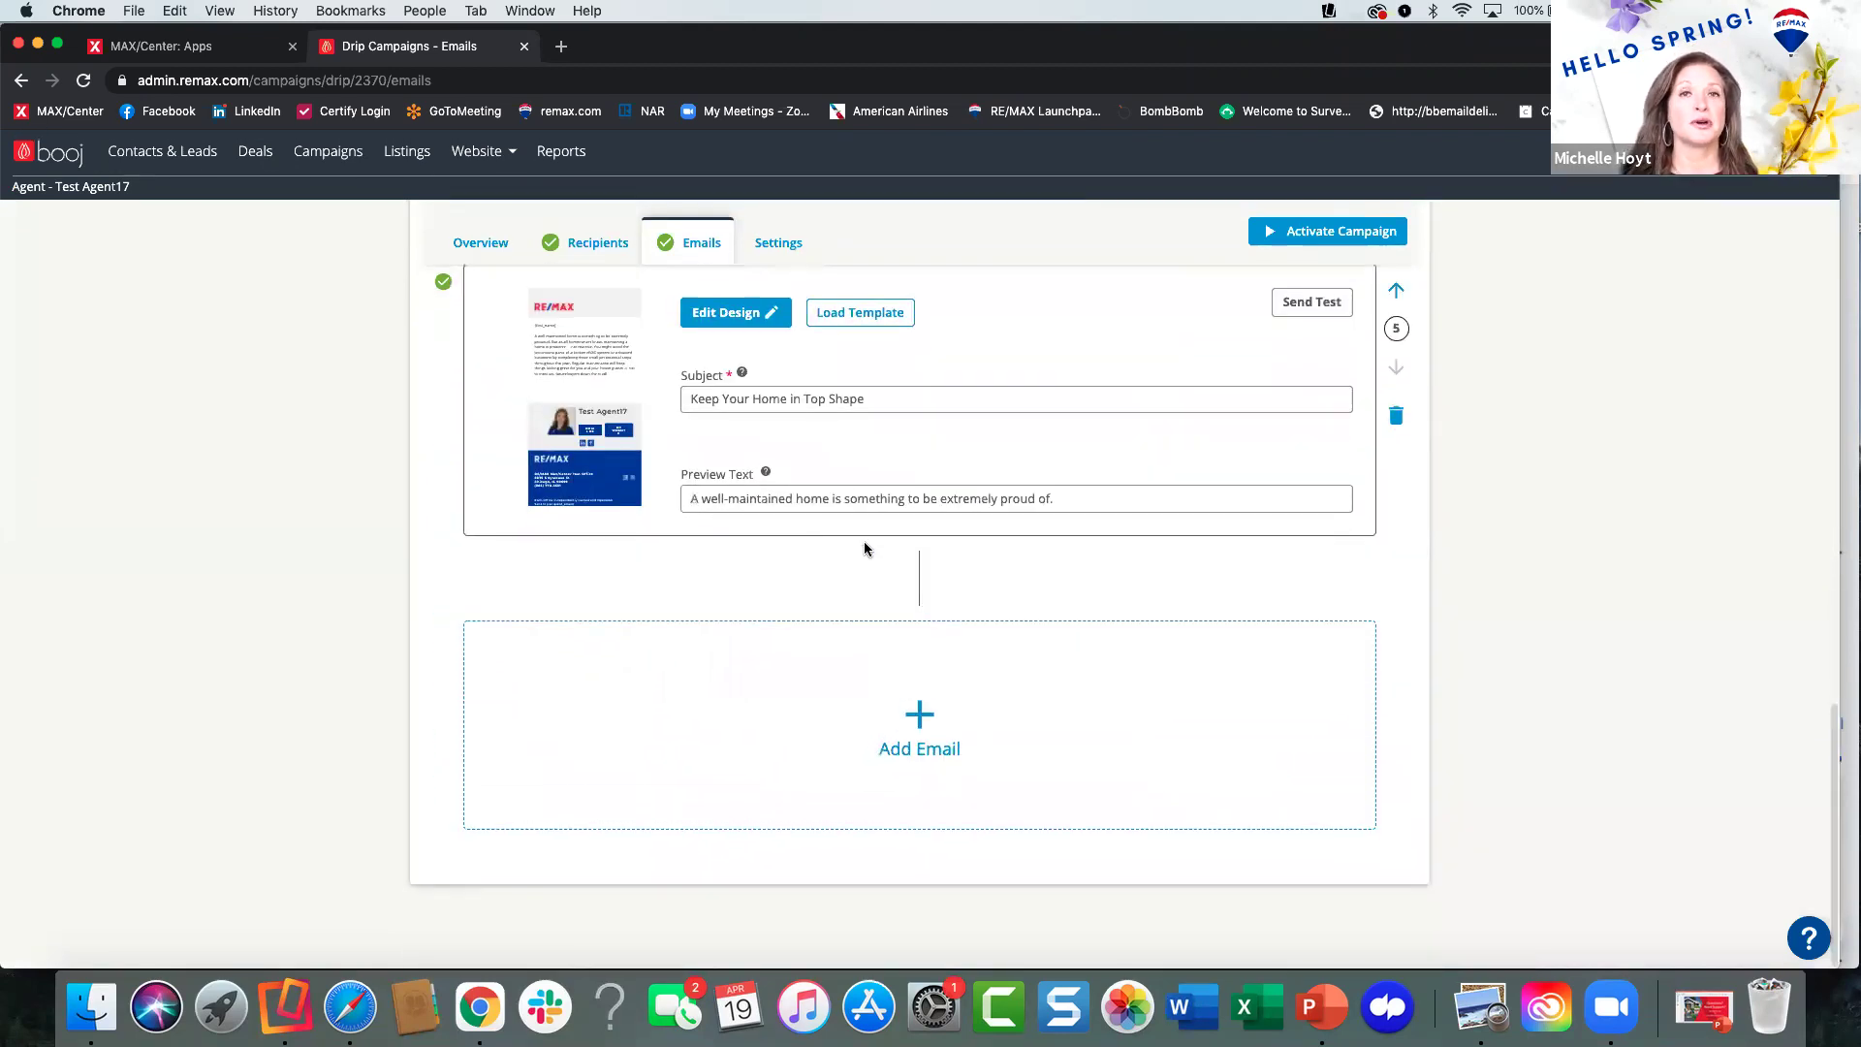
# View the options for adding another email to the drip campaign, close them without adding one and return to the campaign's first email.
pyautogui.click(919, 714)
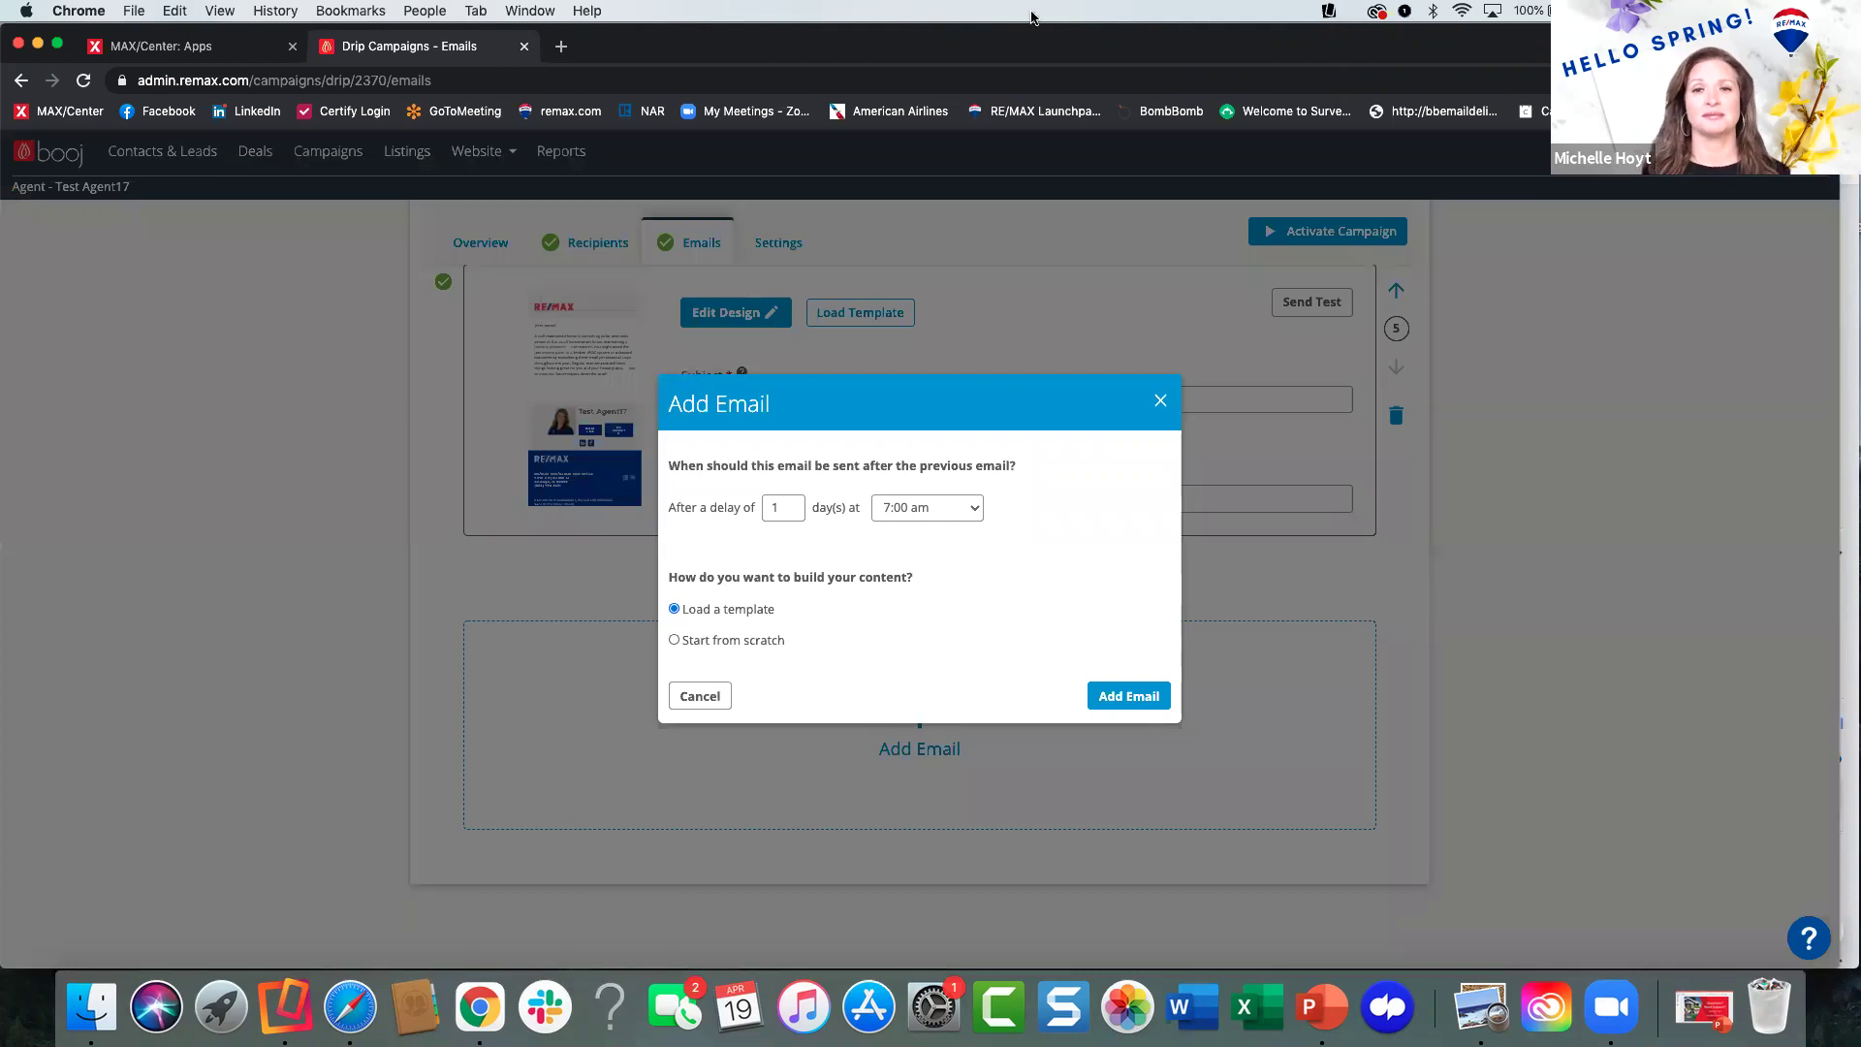
pyautogui.click(1161, 401)
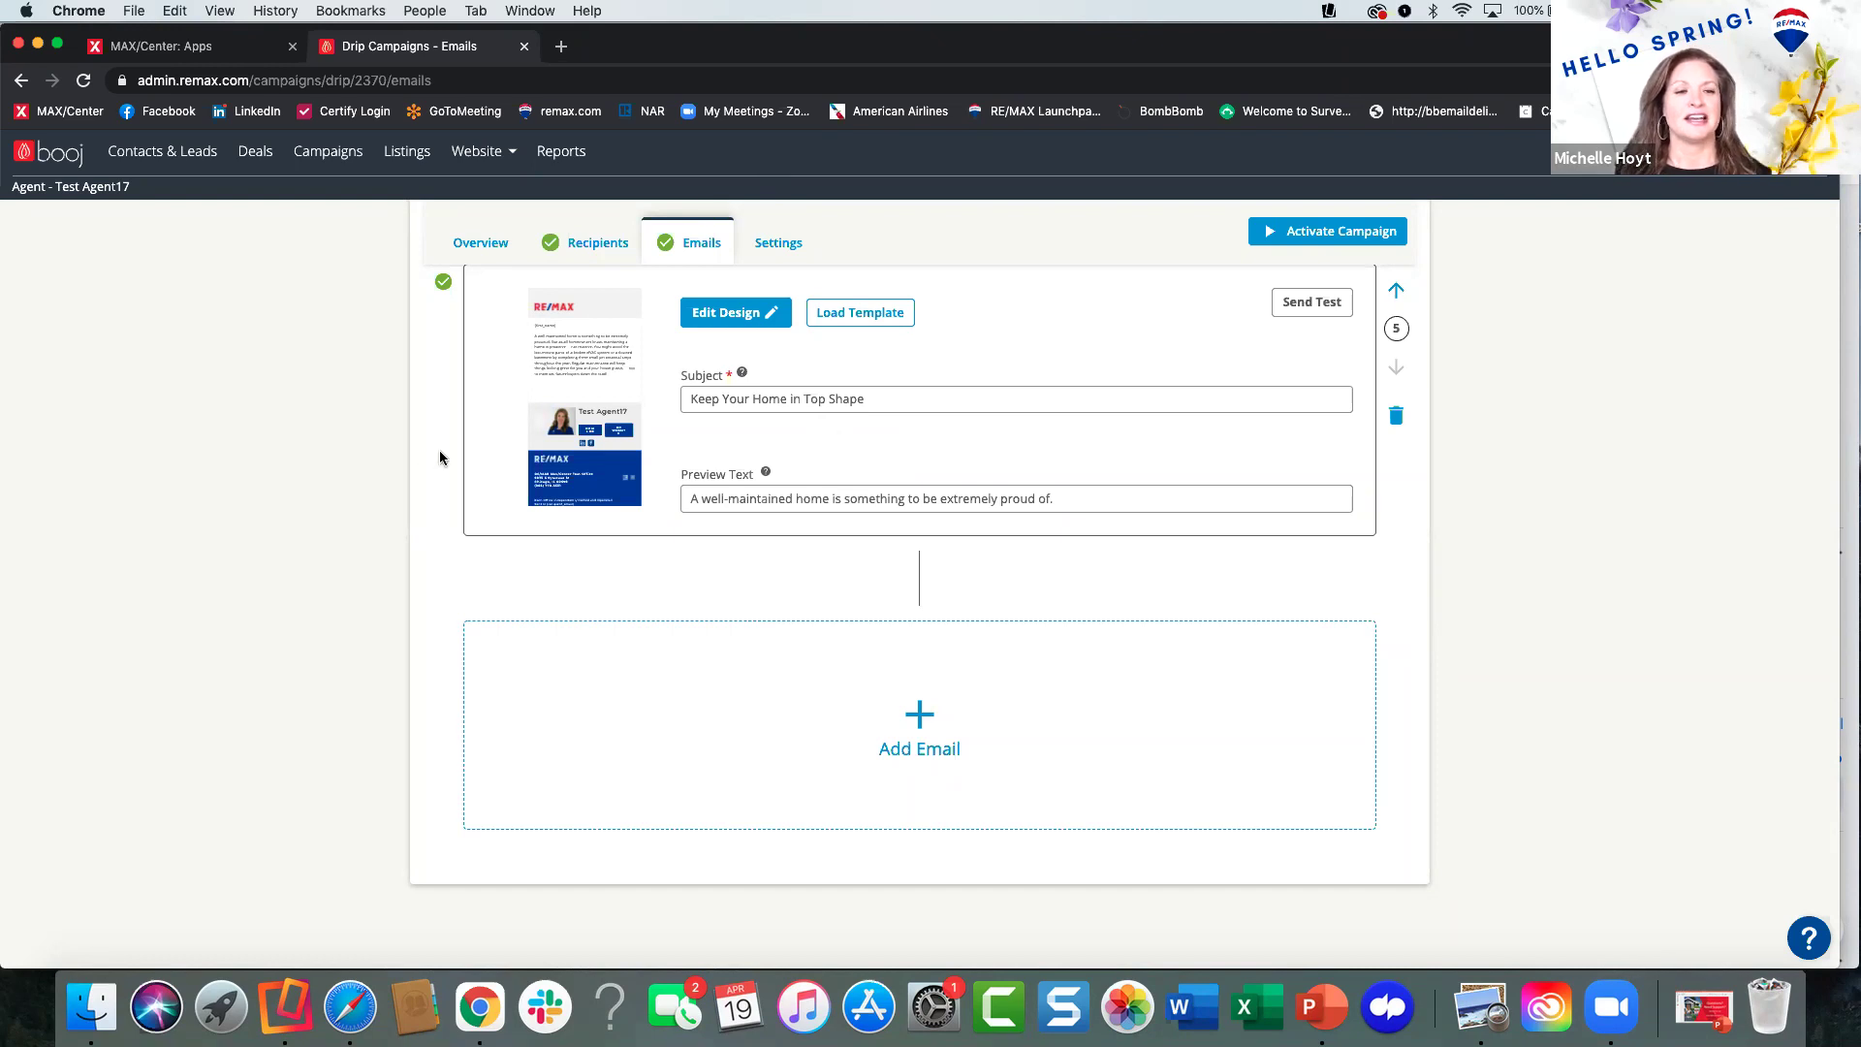
pyautogui.scroll(10, 441, 461)
pyautogui.scroll(10, 473, 471)
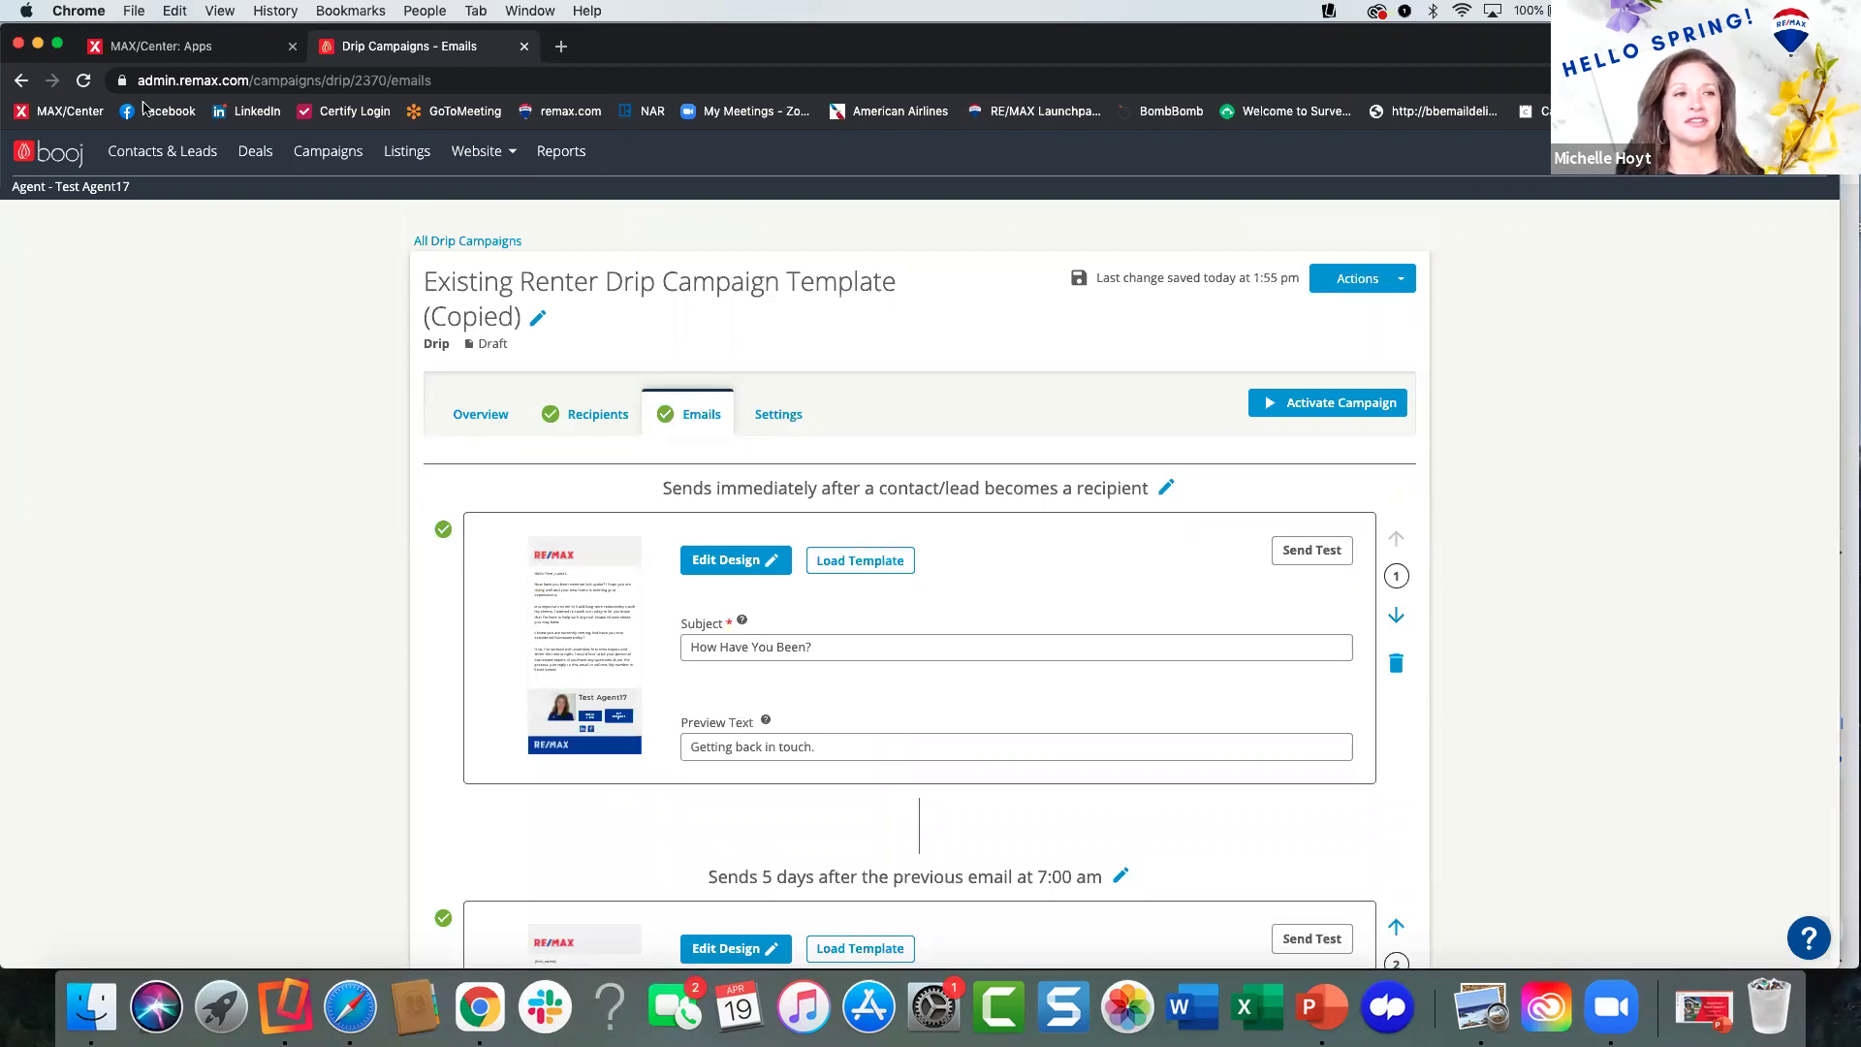
# Leave the drip campaign and open the Newsletter section of Campaigns.
pyautogui.click(221, 56)
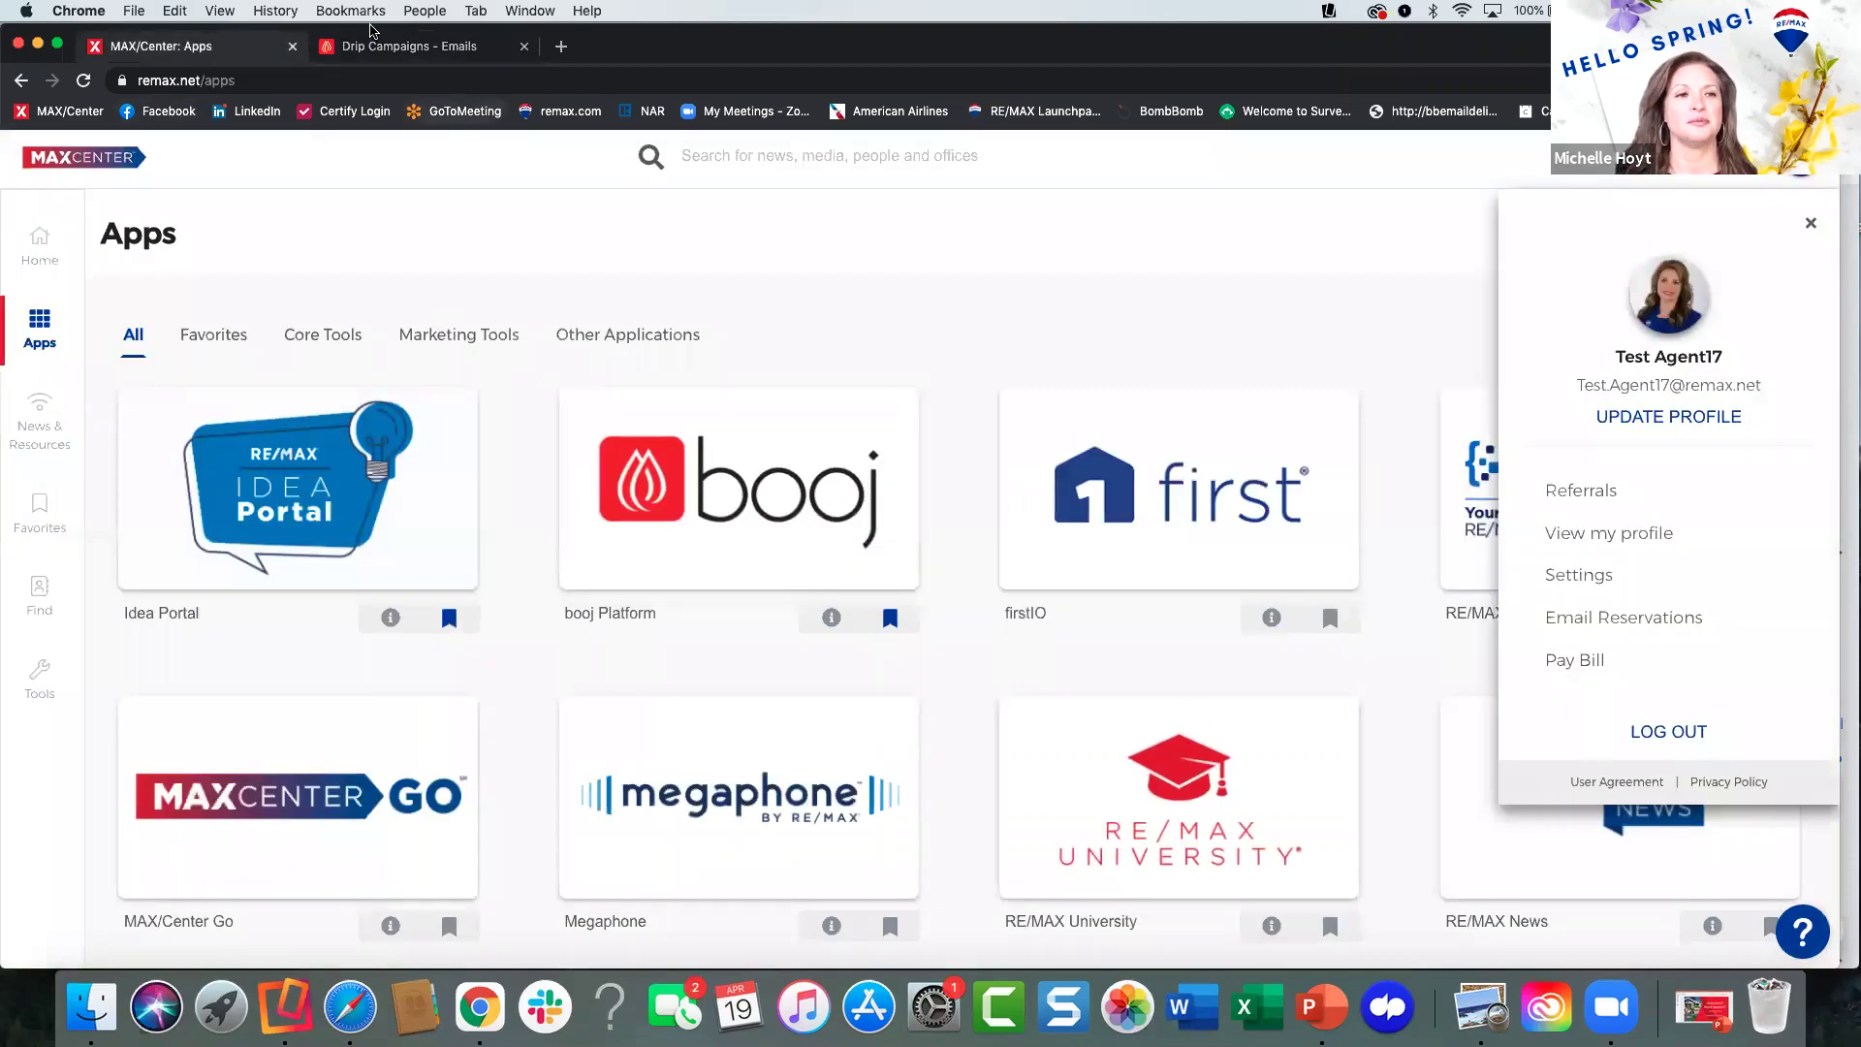
pyautogui.click(397, 47)
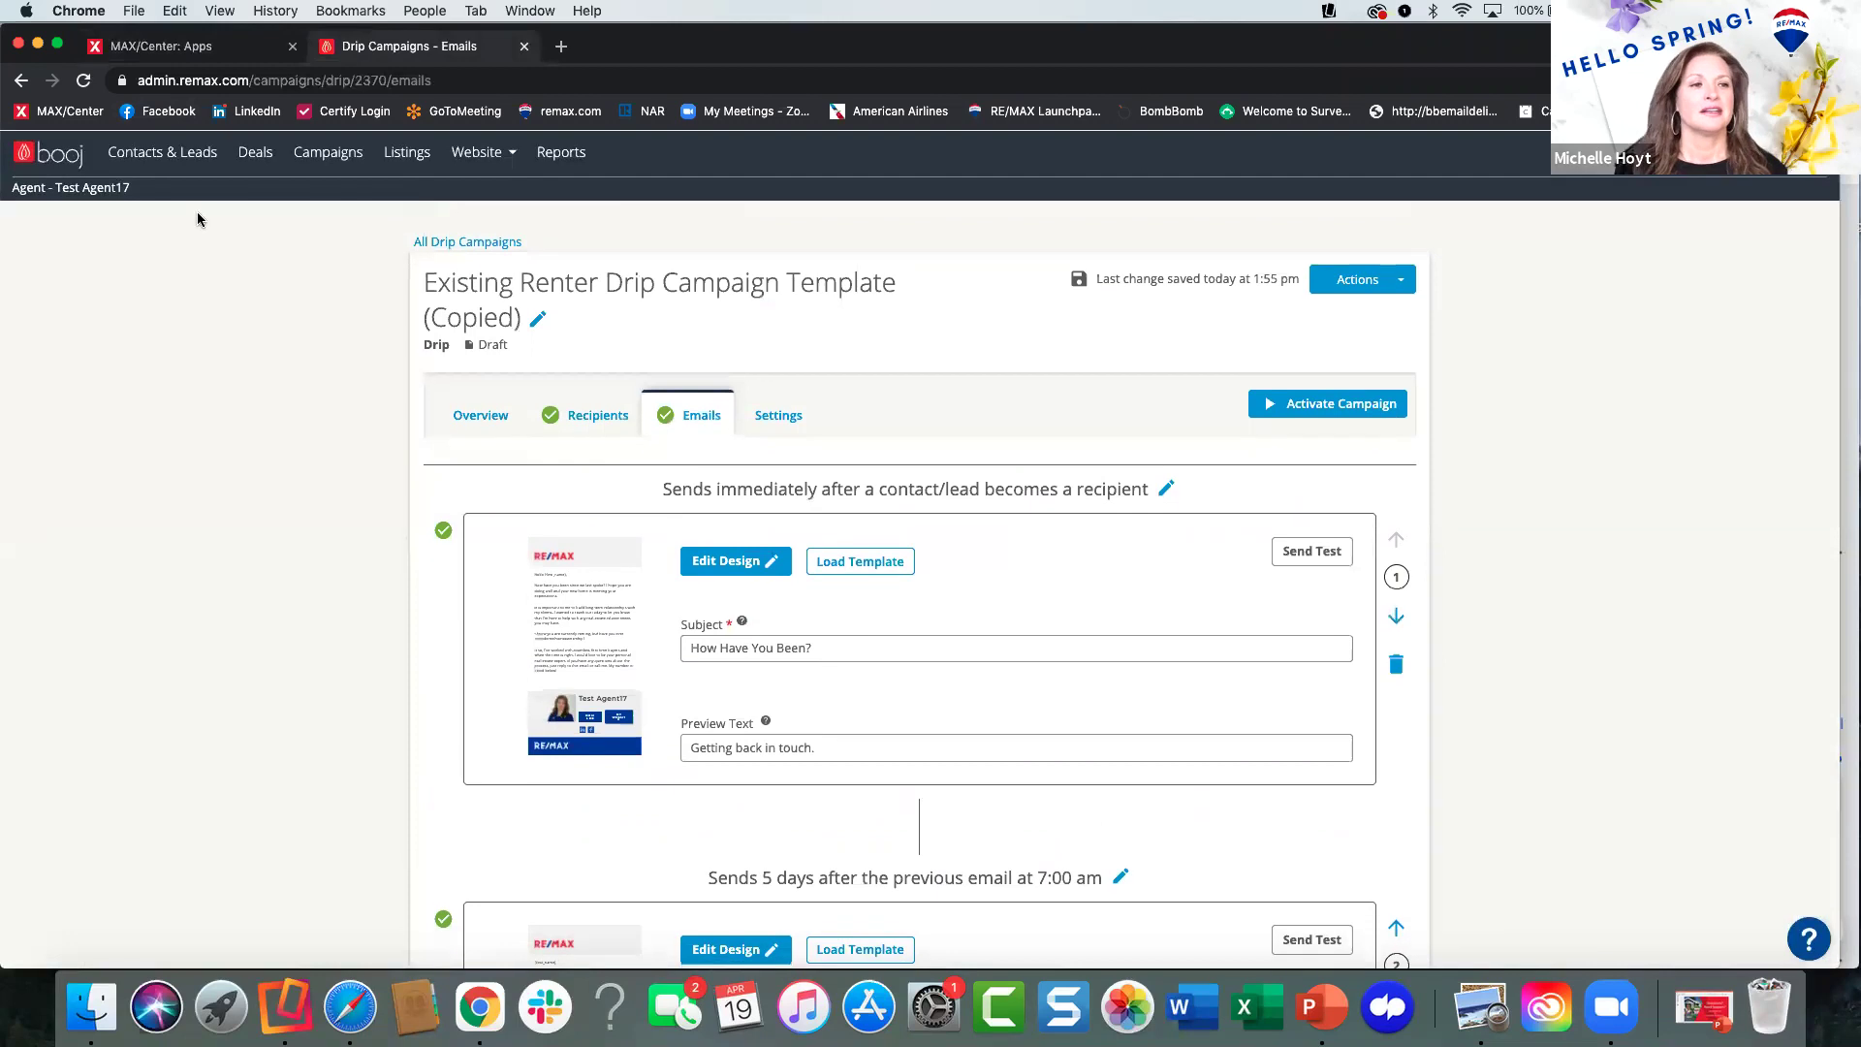
pyautogui.click(320, 155)
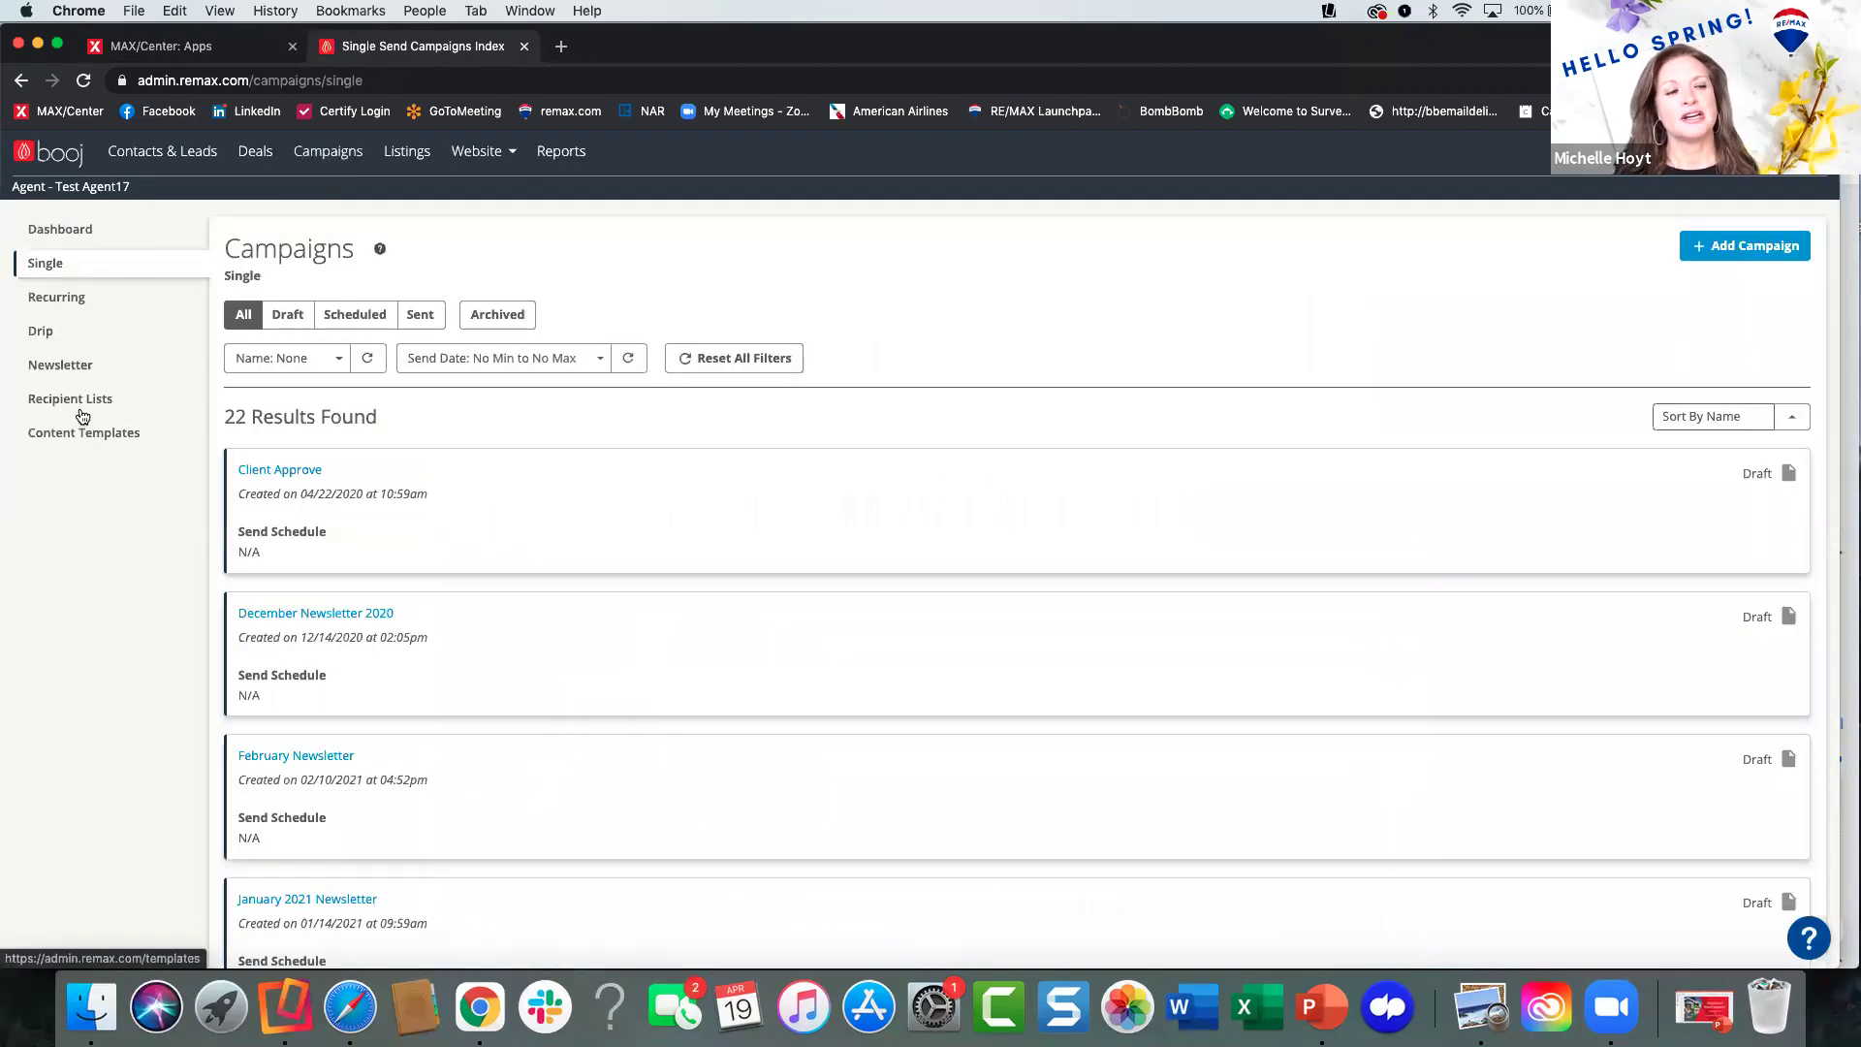
pyautogui.click(60, 365)
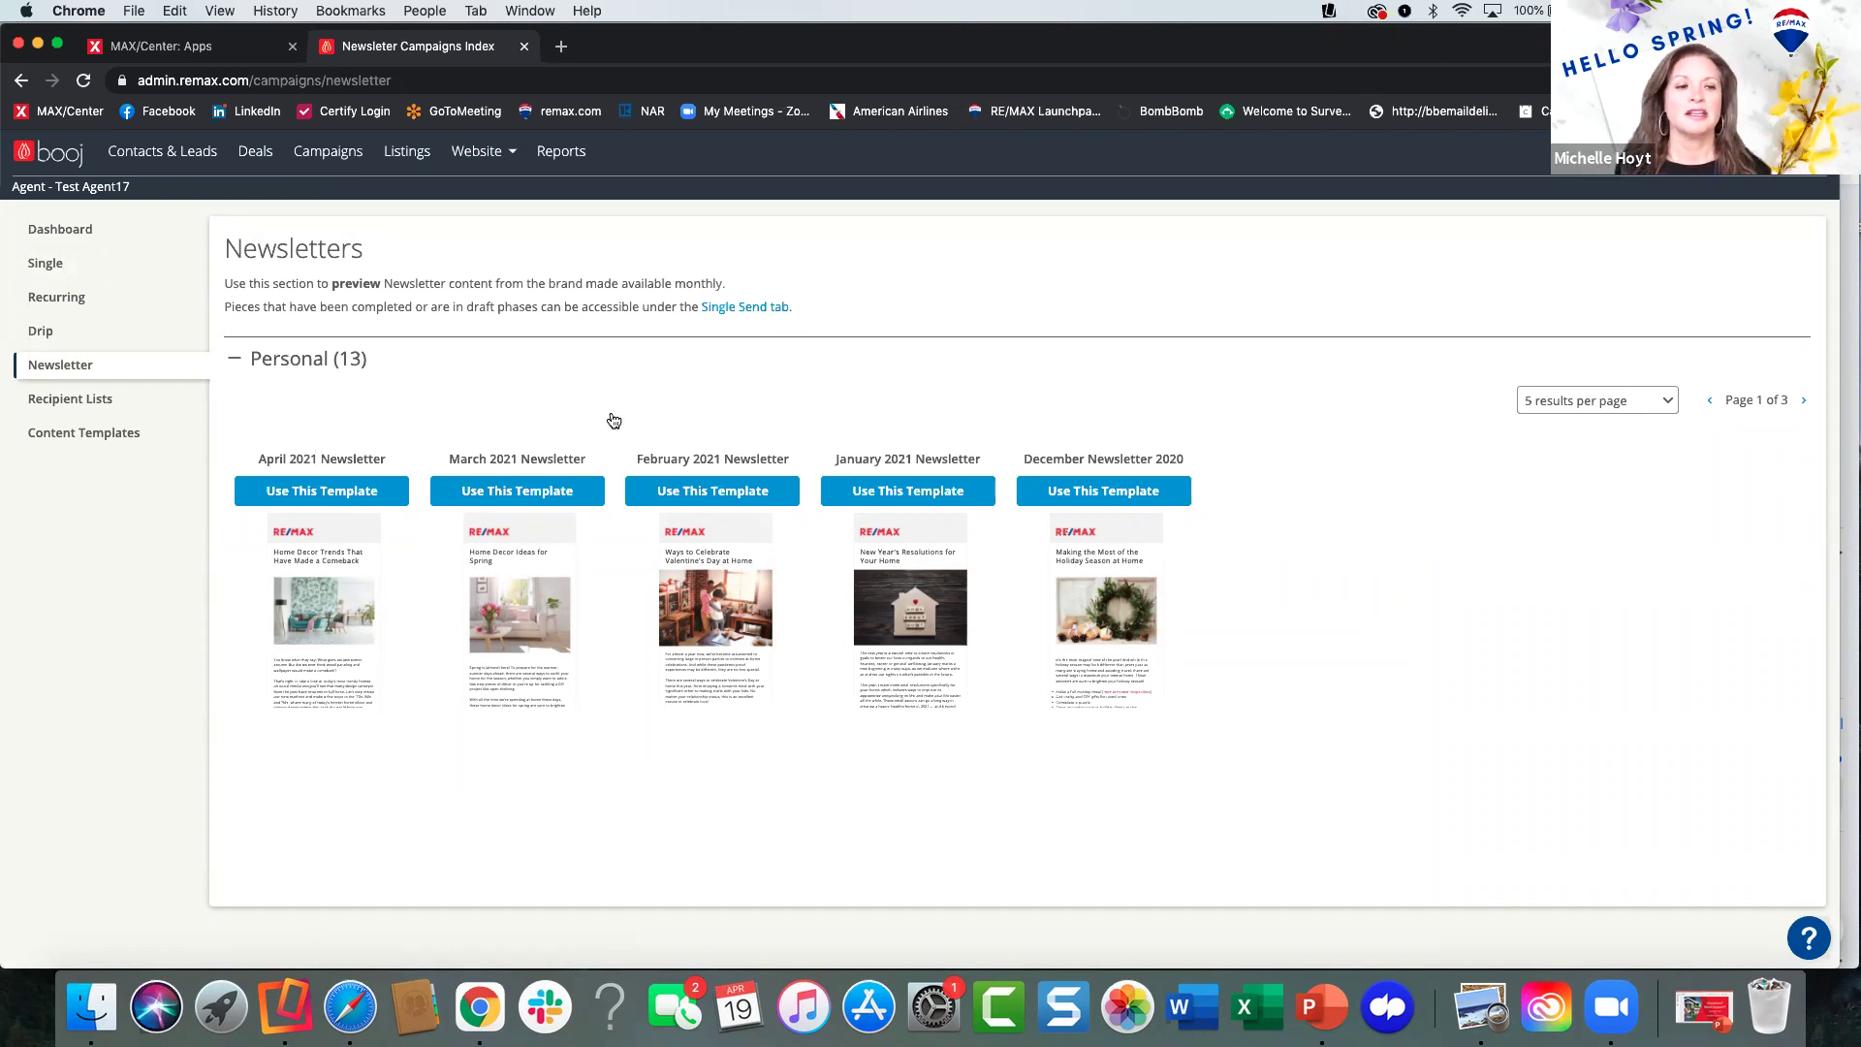
# Preview the April 2021 Newsletter, read through its articles and close the preview.
pyautogui.click(323, 554)
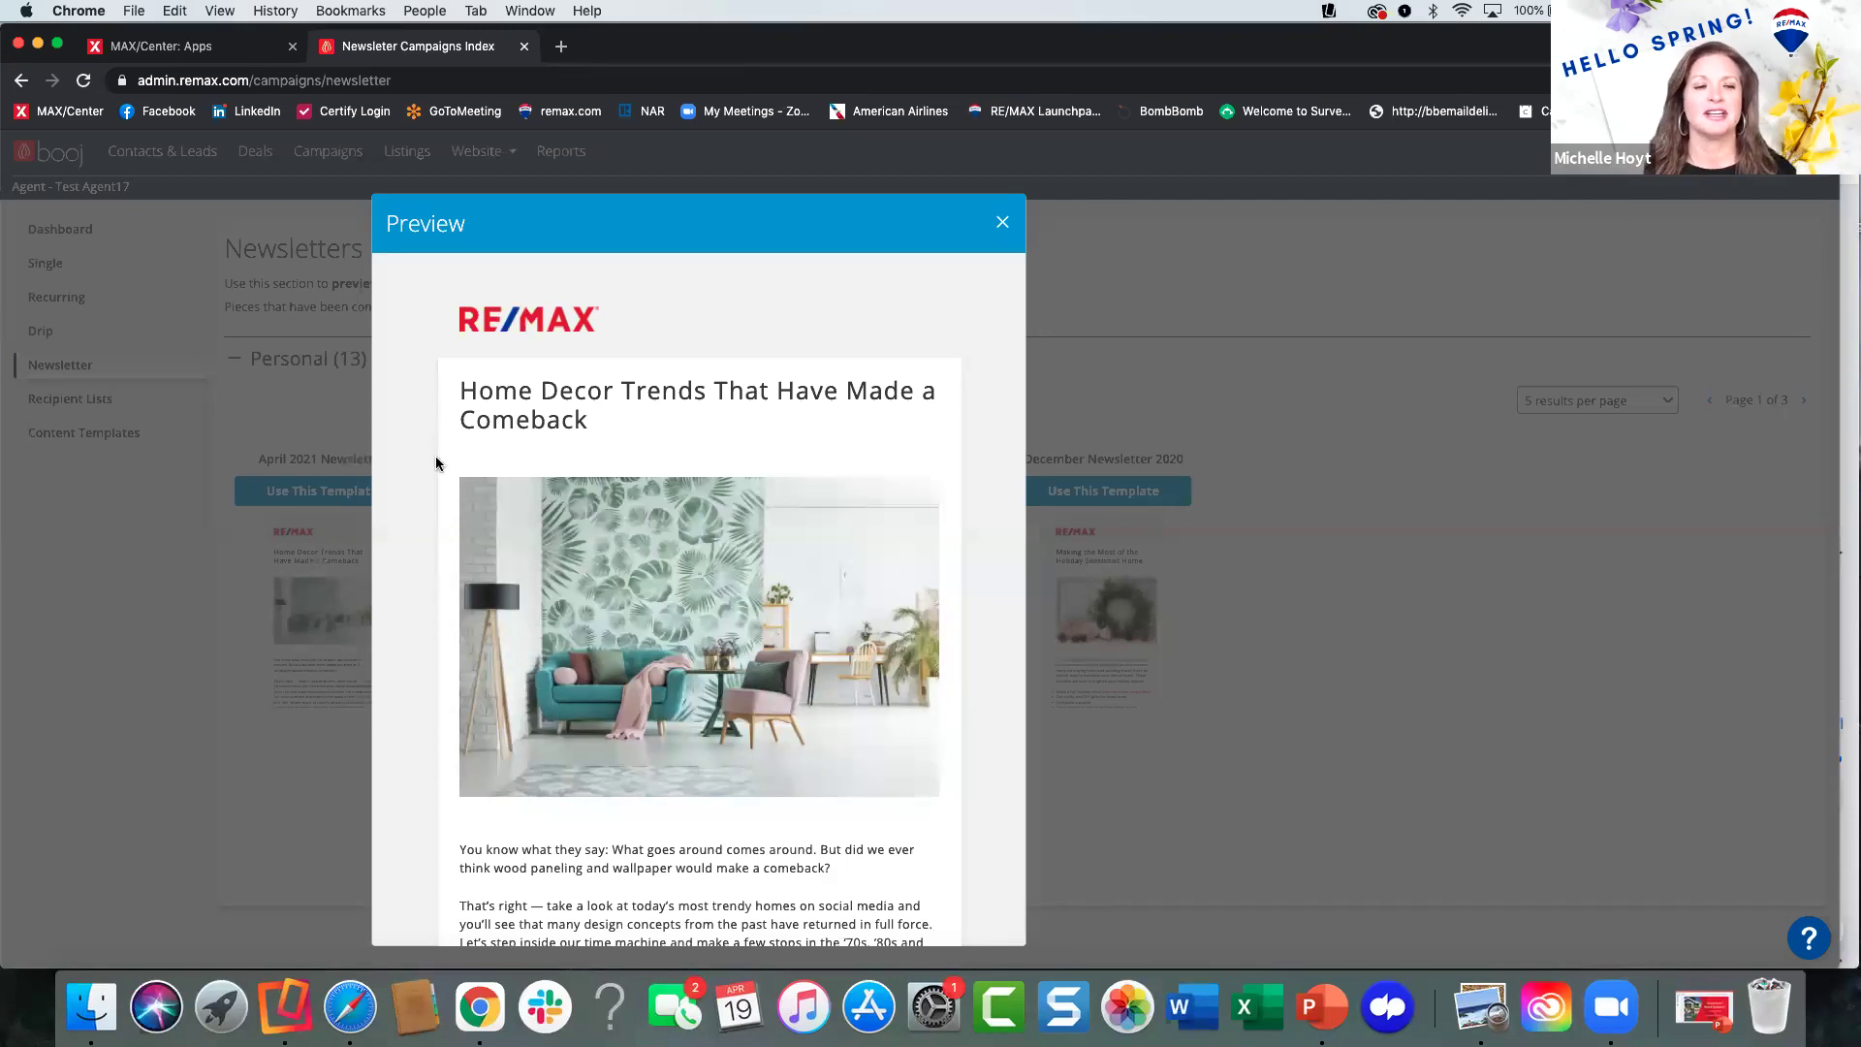
pyautogui.scroll(-3, 427, 512)
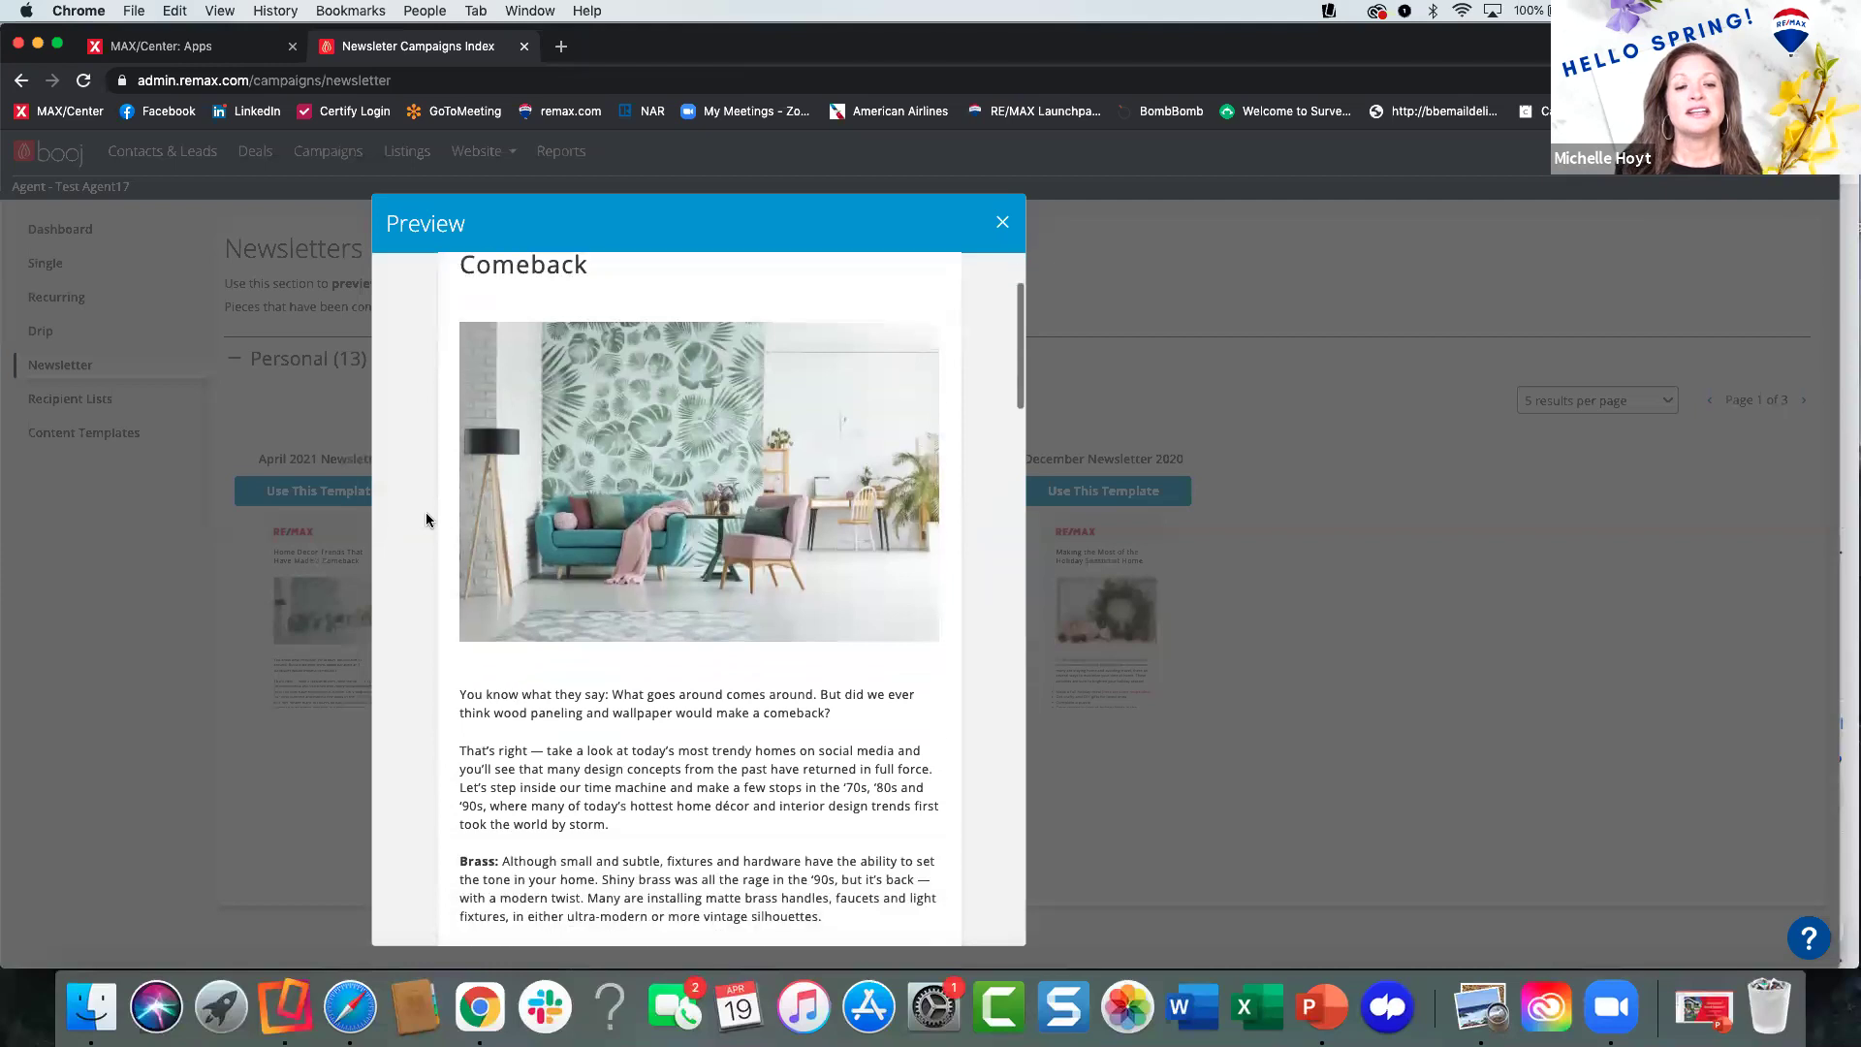
pyautogui.scroll(-10, 548, 545)
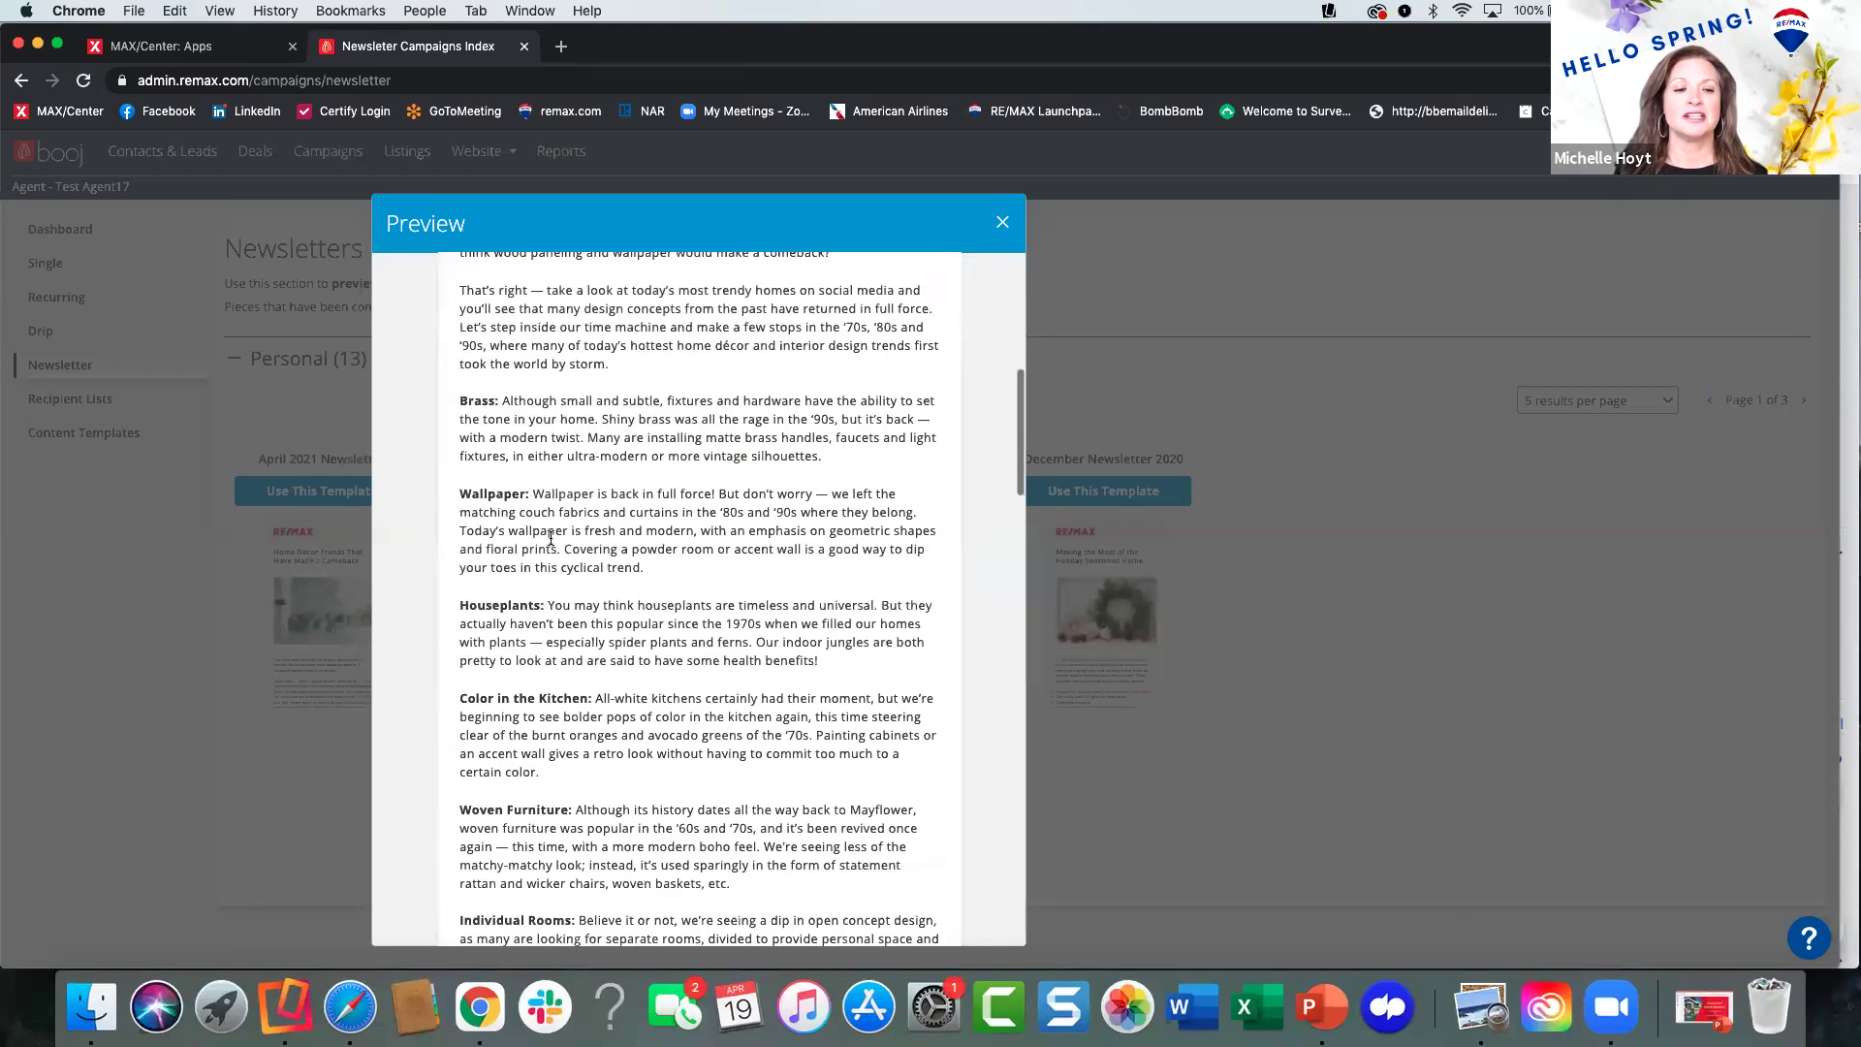
pyautogui.scroll(-14, 647, 498)
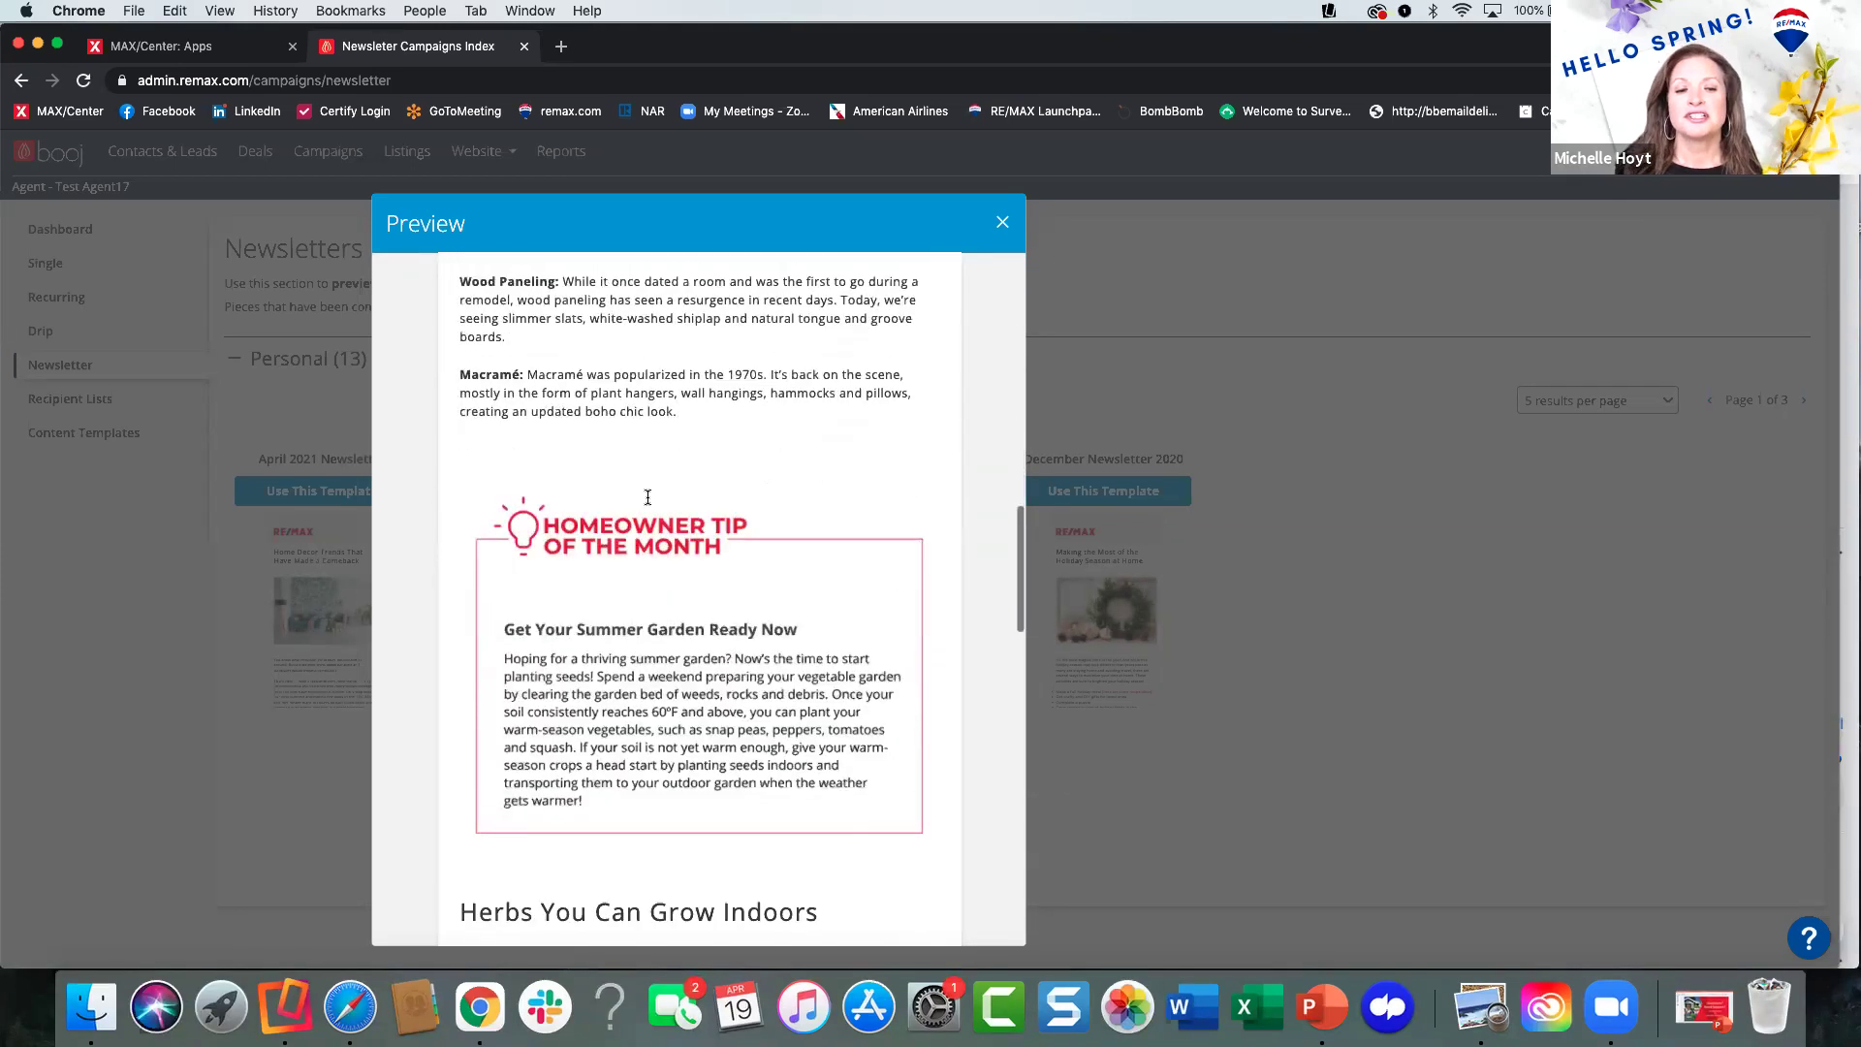
pyautogui.scroll(-15, 648, 501)
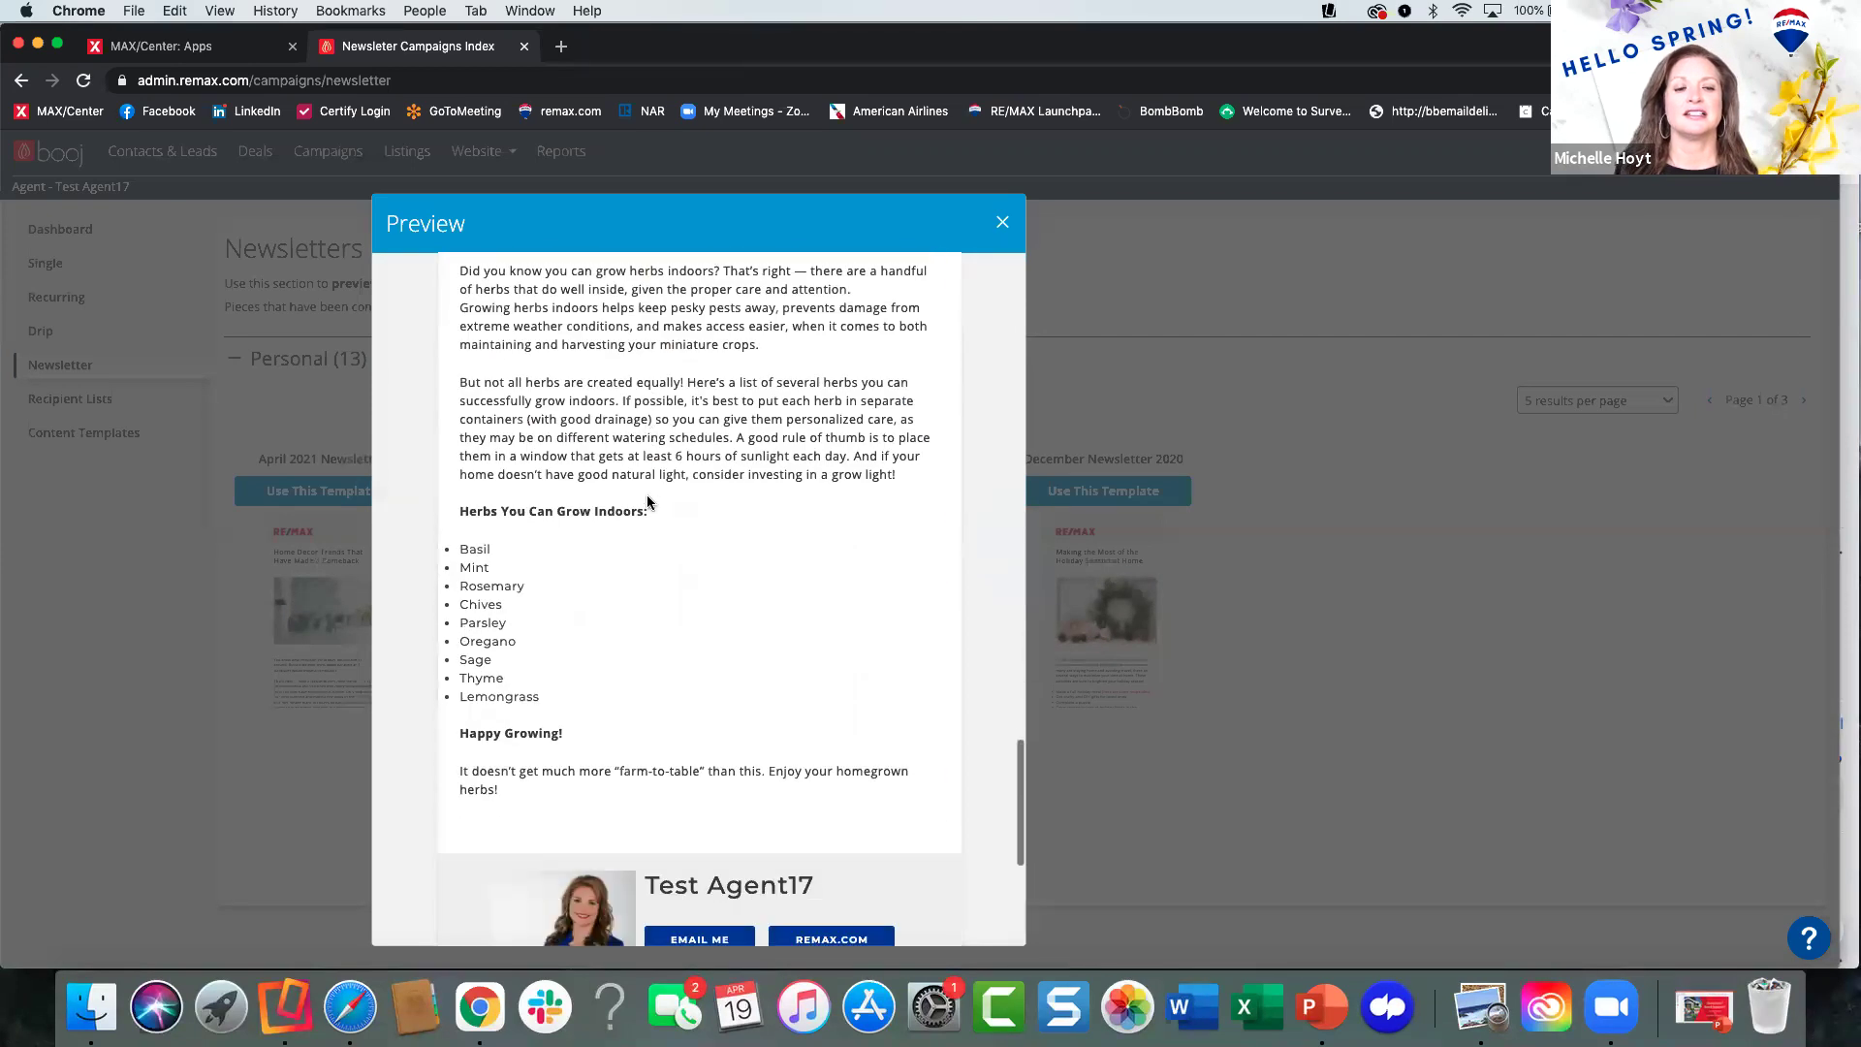
pyautogui.scroll(20, 647, 502)
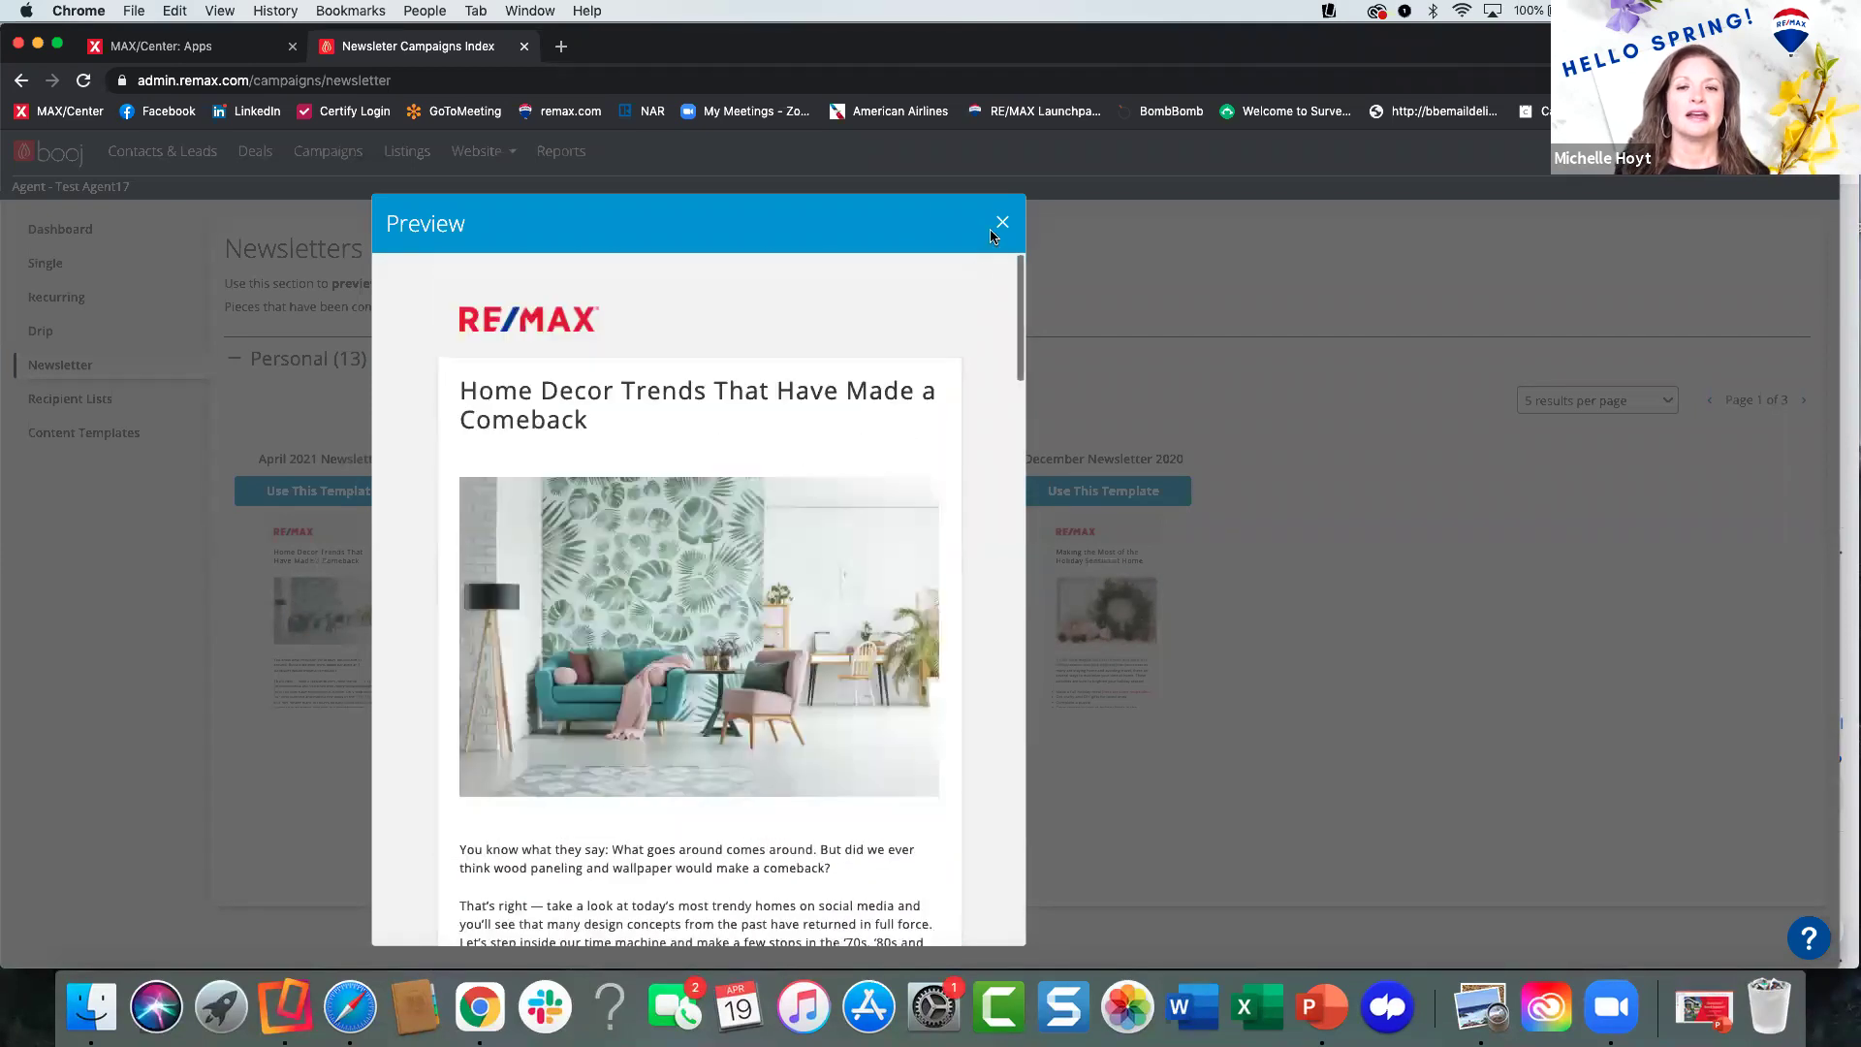
pyautogui.click(1003, 228)
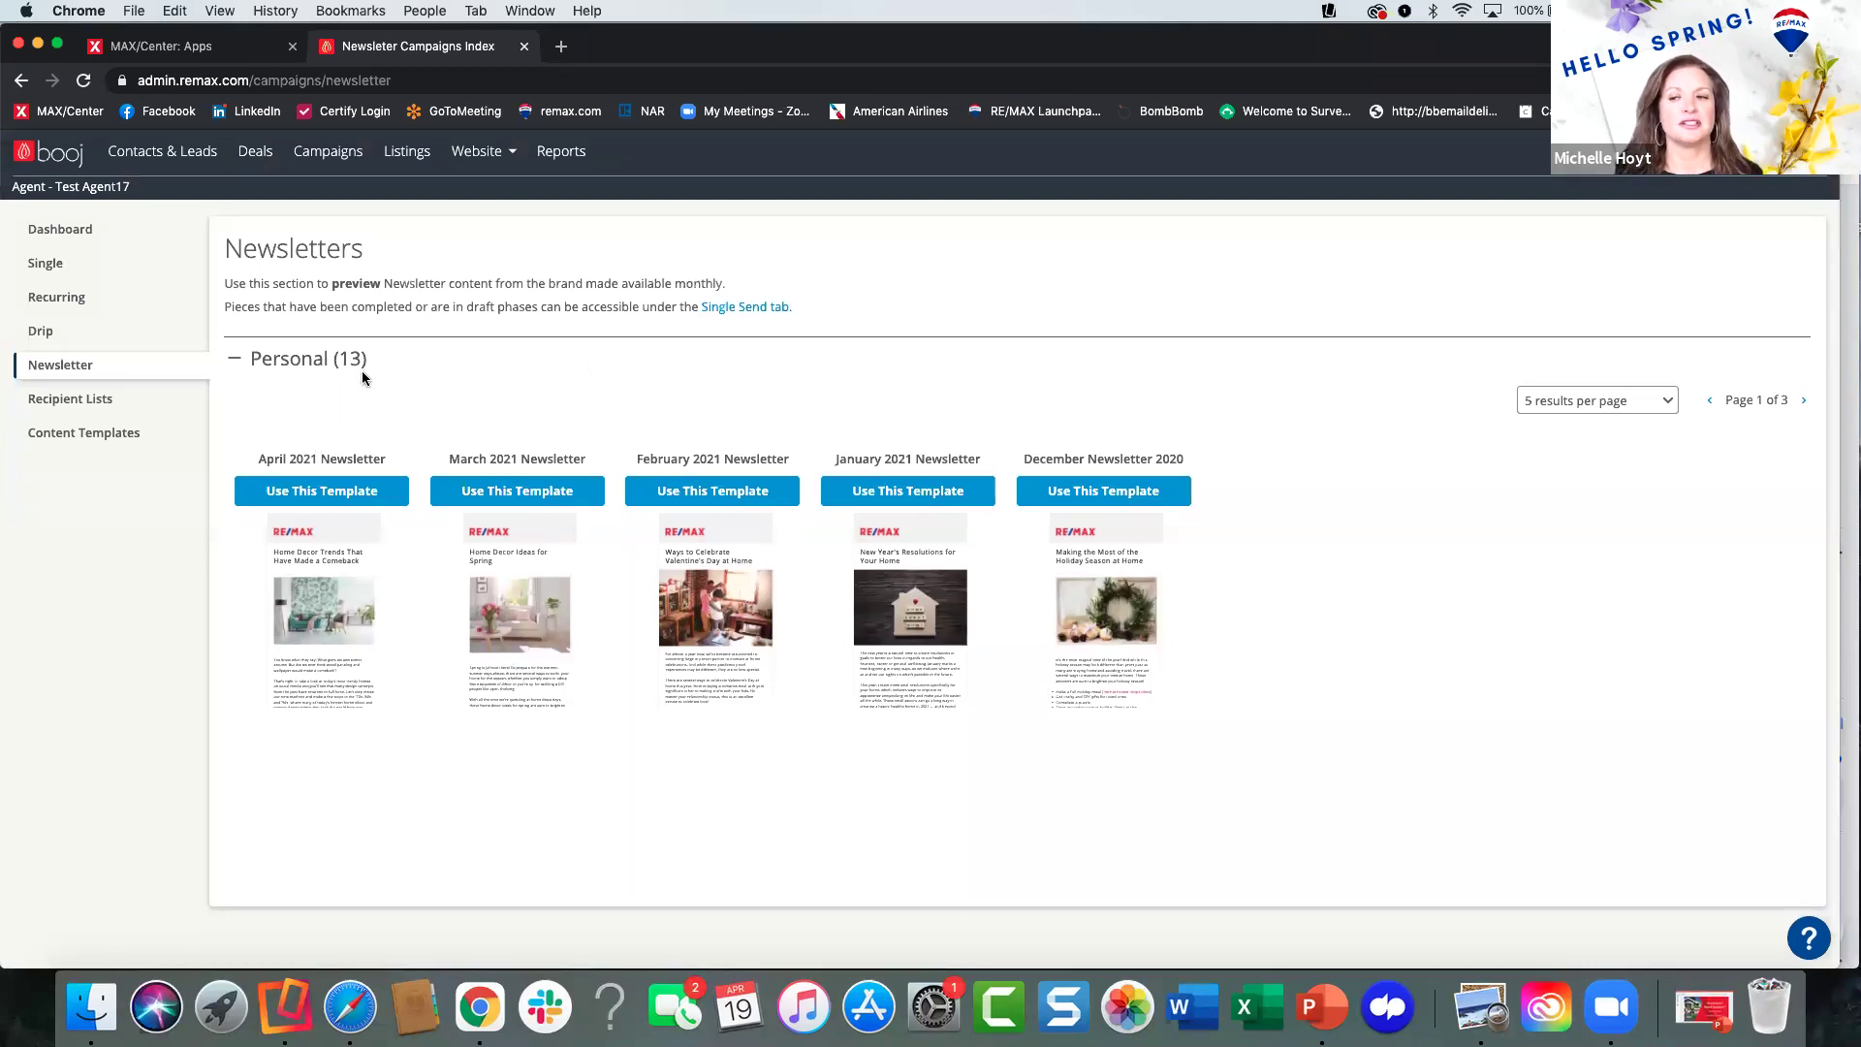
# Build a single campaign named "April Newsletter" from the April 2021 Newsletter template.
pyautogui.click(311, 494)
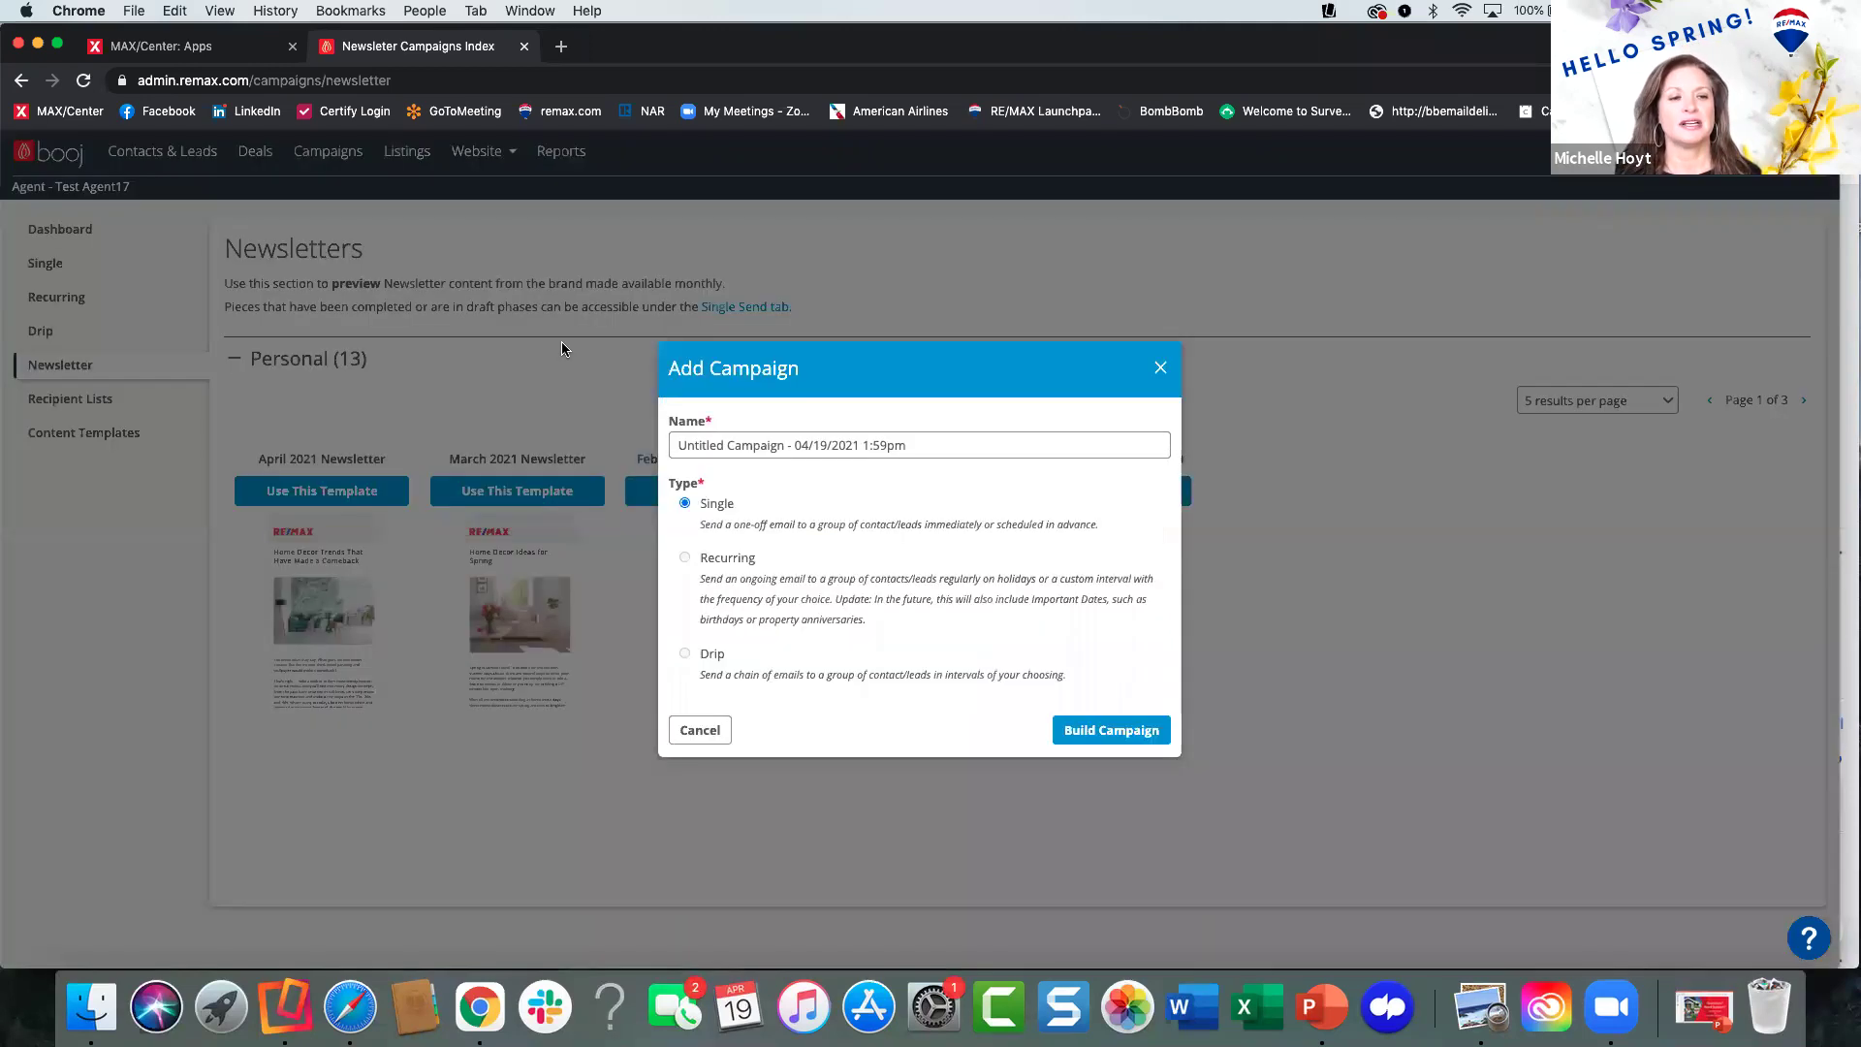
pyautogui.moveTo(911, 446); pyautogui.dragTo(673, 446)
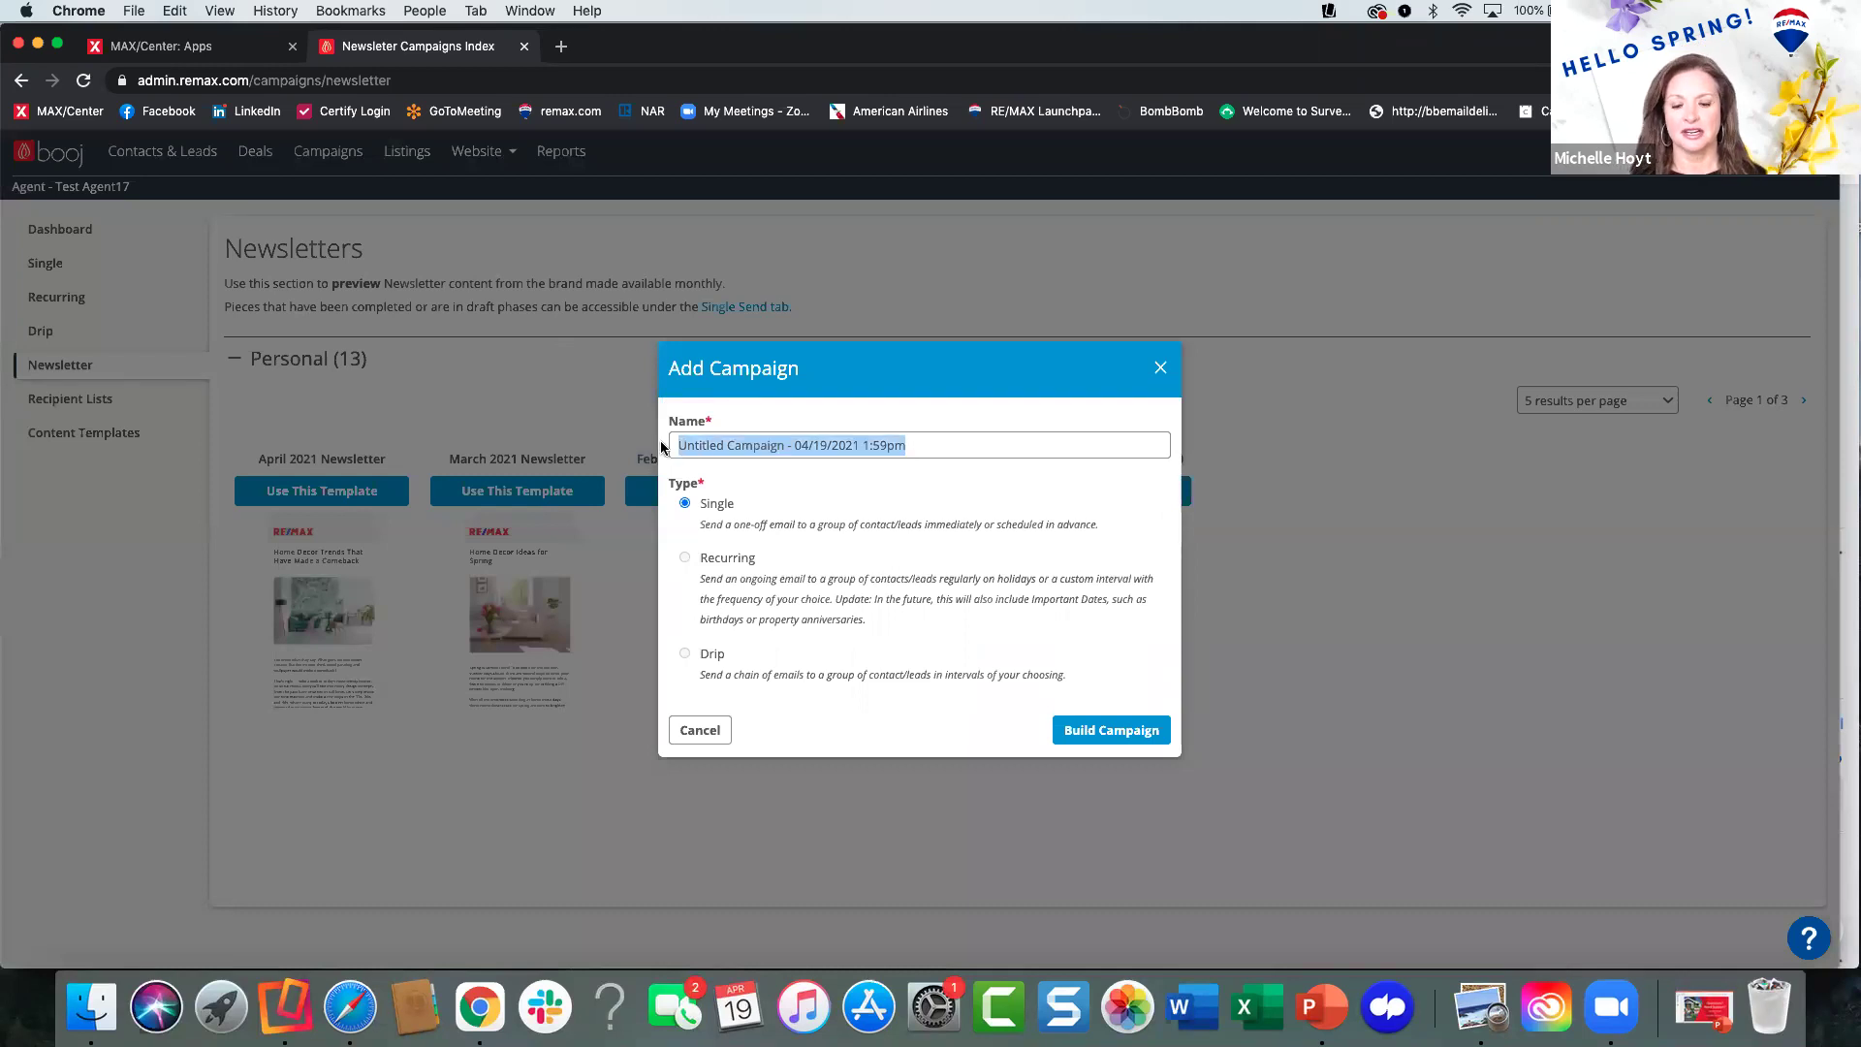
pyautogui.write('April Newsletter')
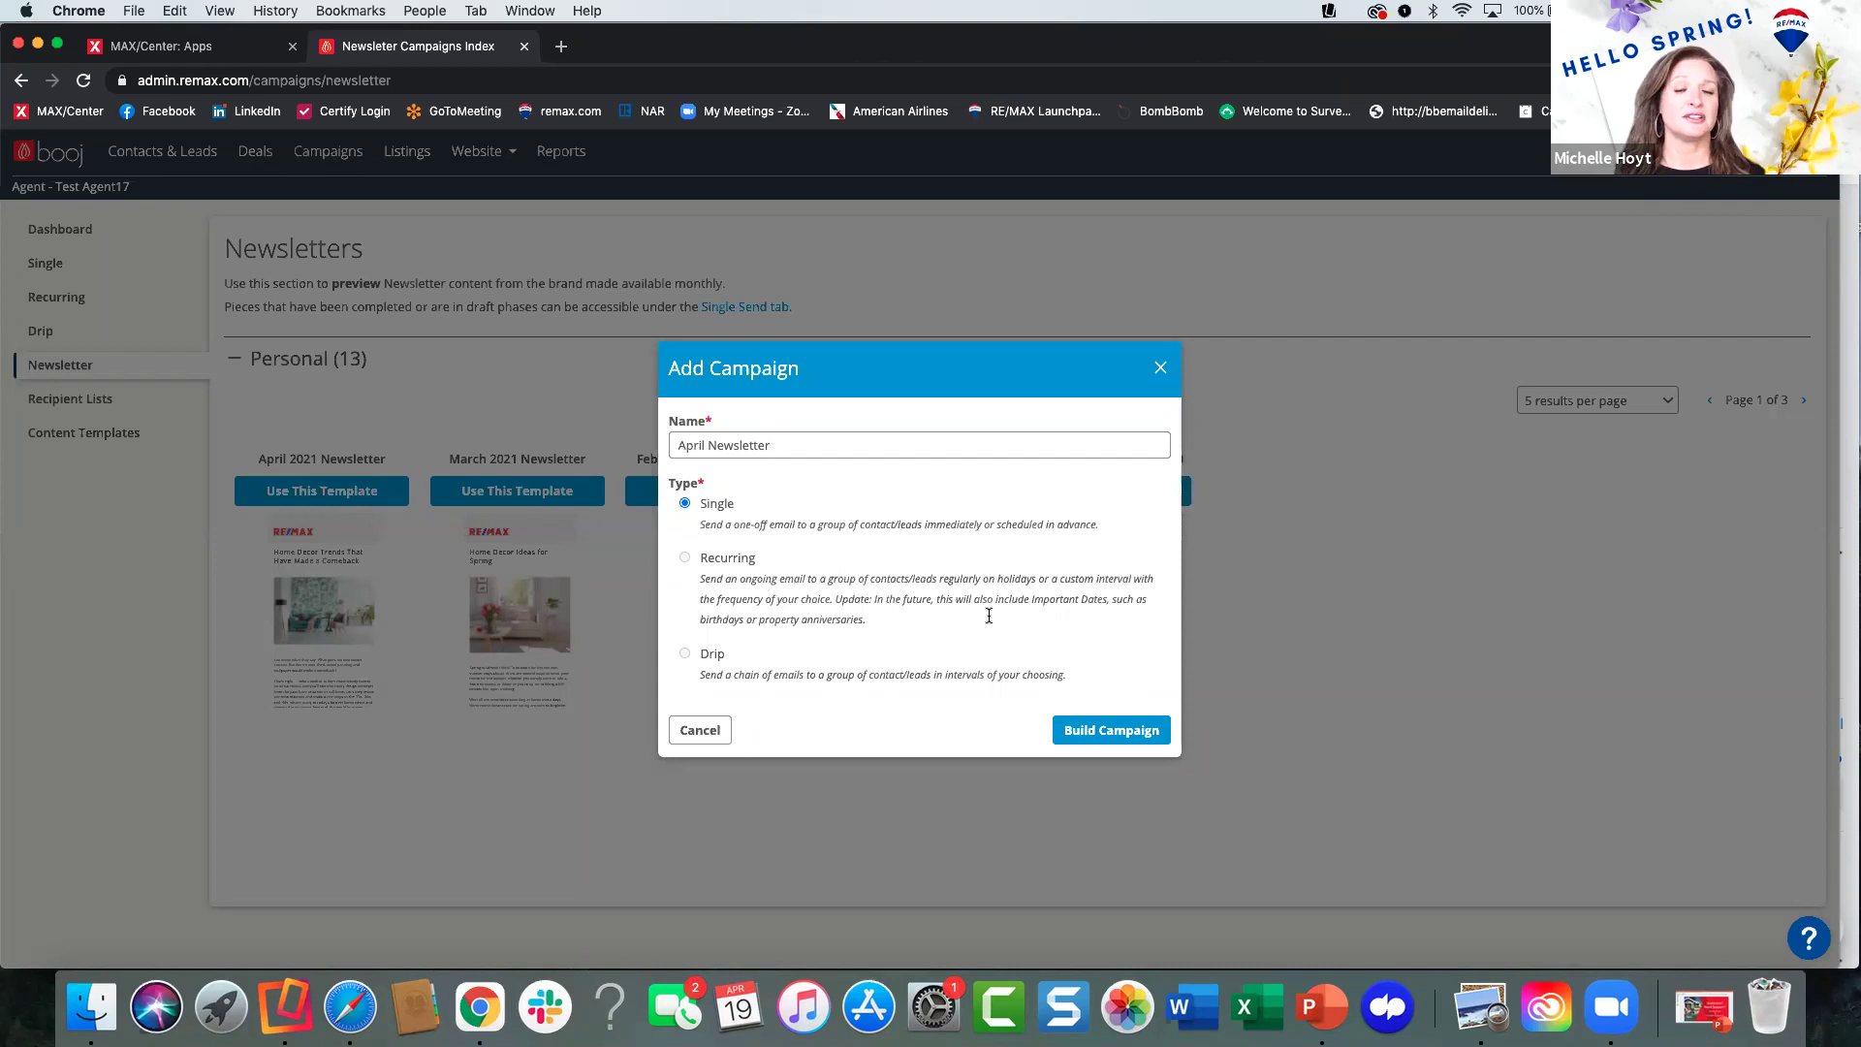
pyautogui.click(1093, 728)
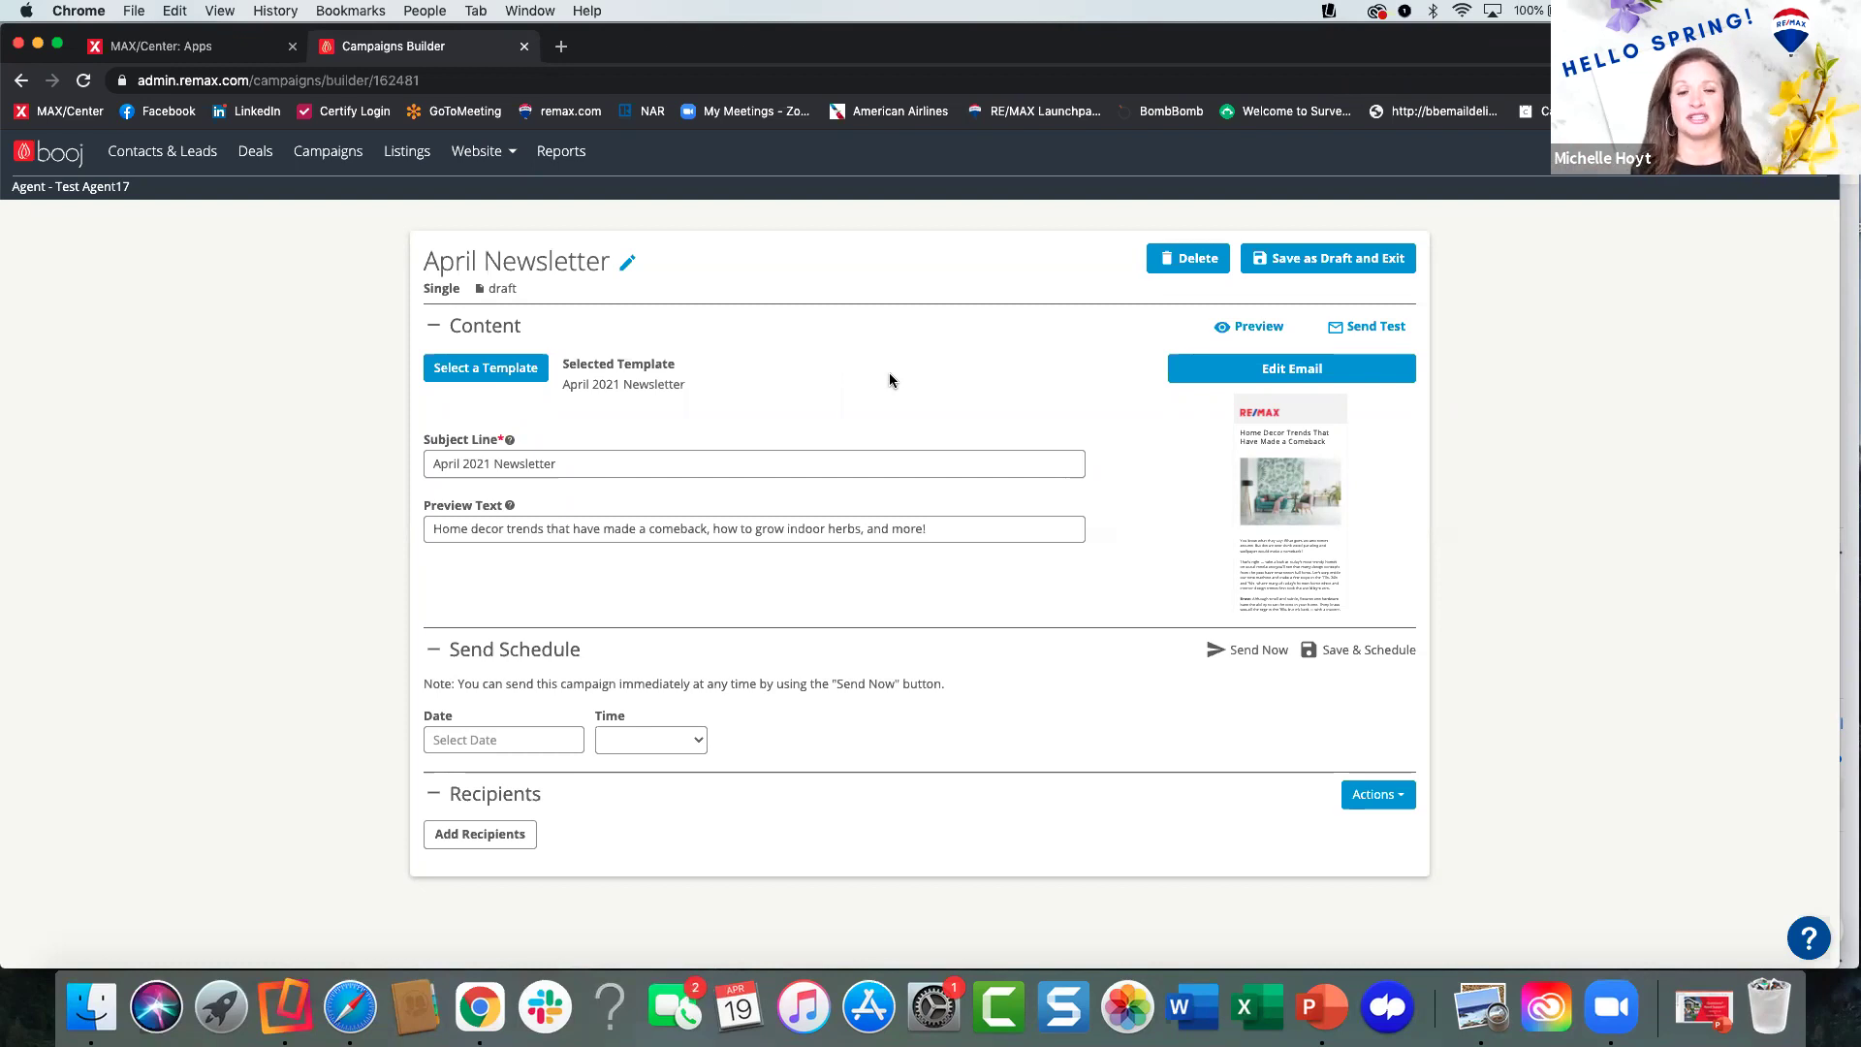
# Open the newsletter's email design and bring up the image in its first Email Image Block for editing.
pyautogui.scroll(-2, 790, 466)
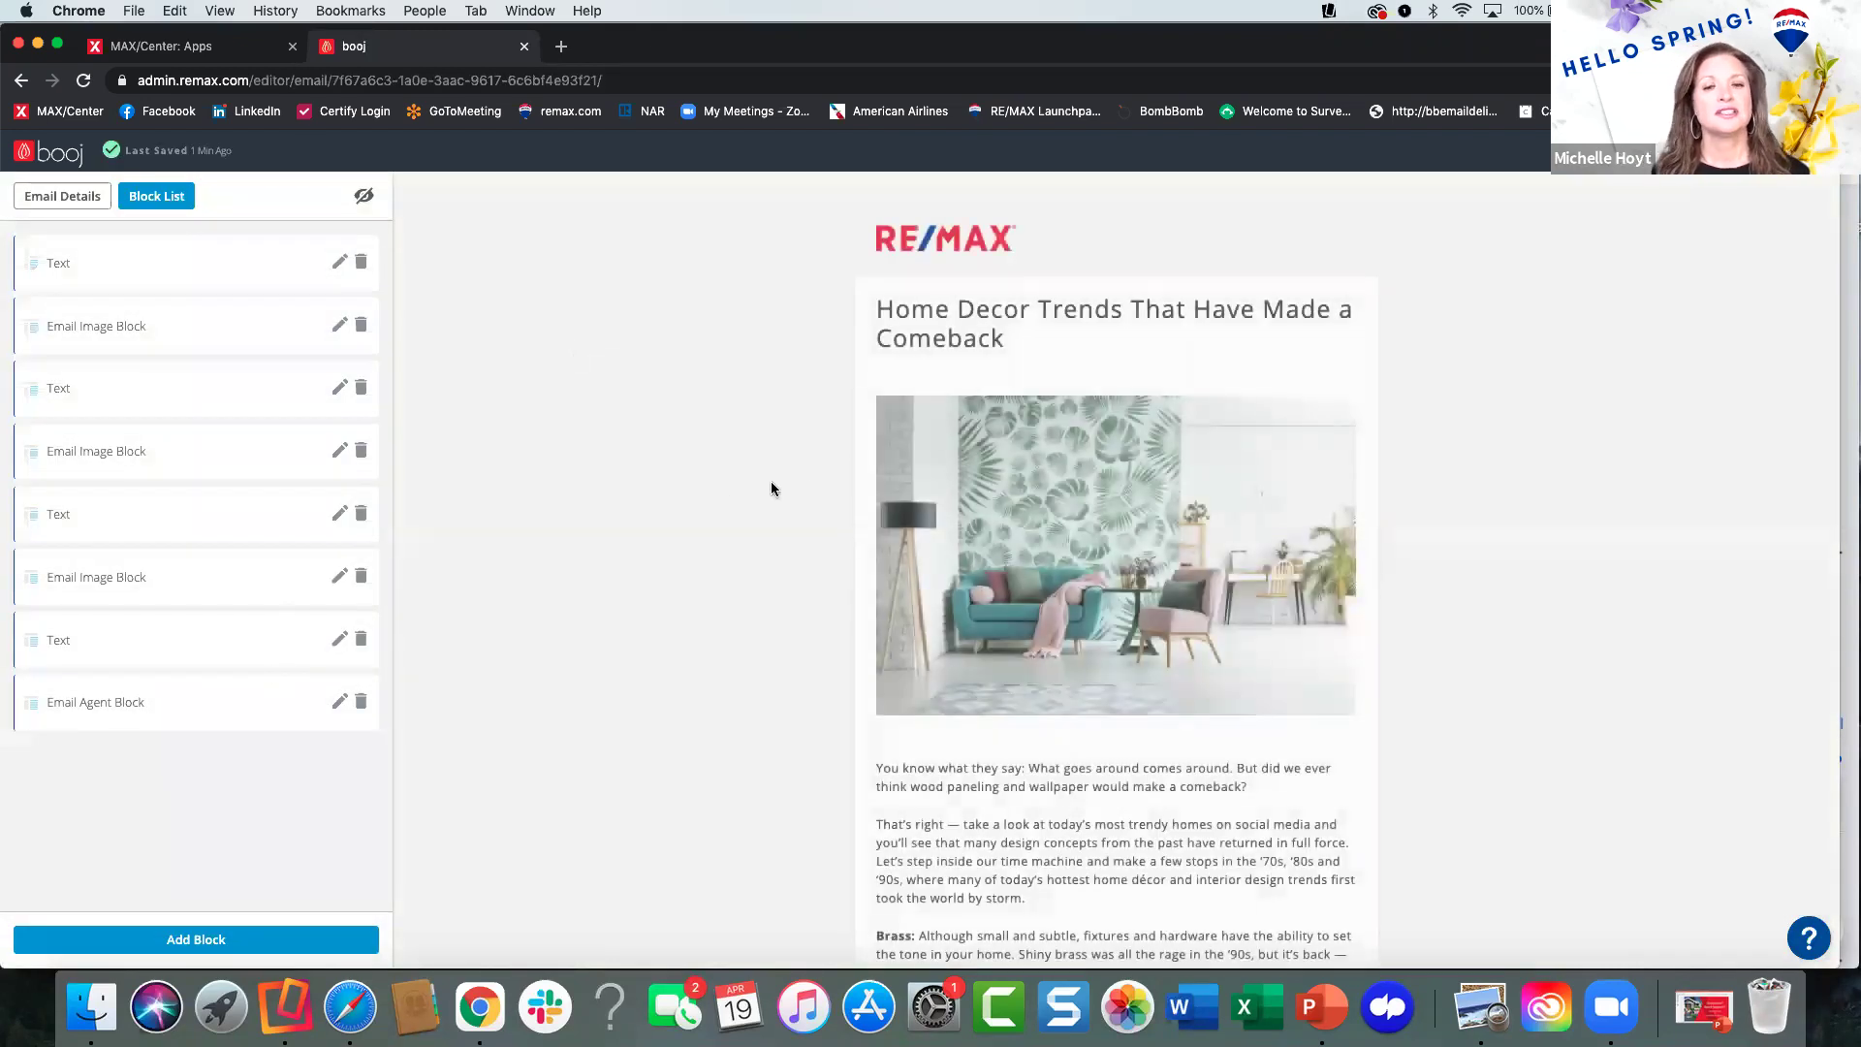
pyautogui.scroll(-5, 1044, 561)
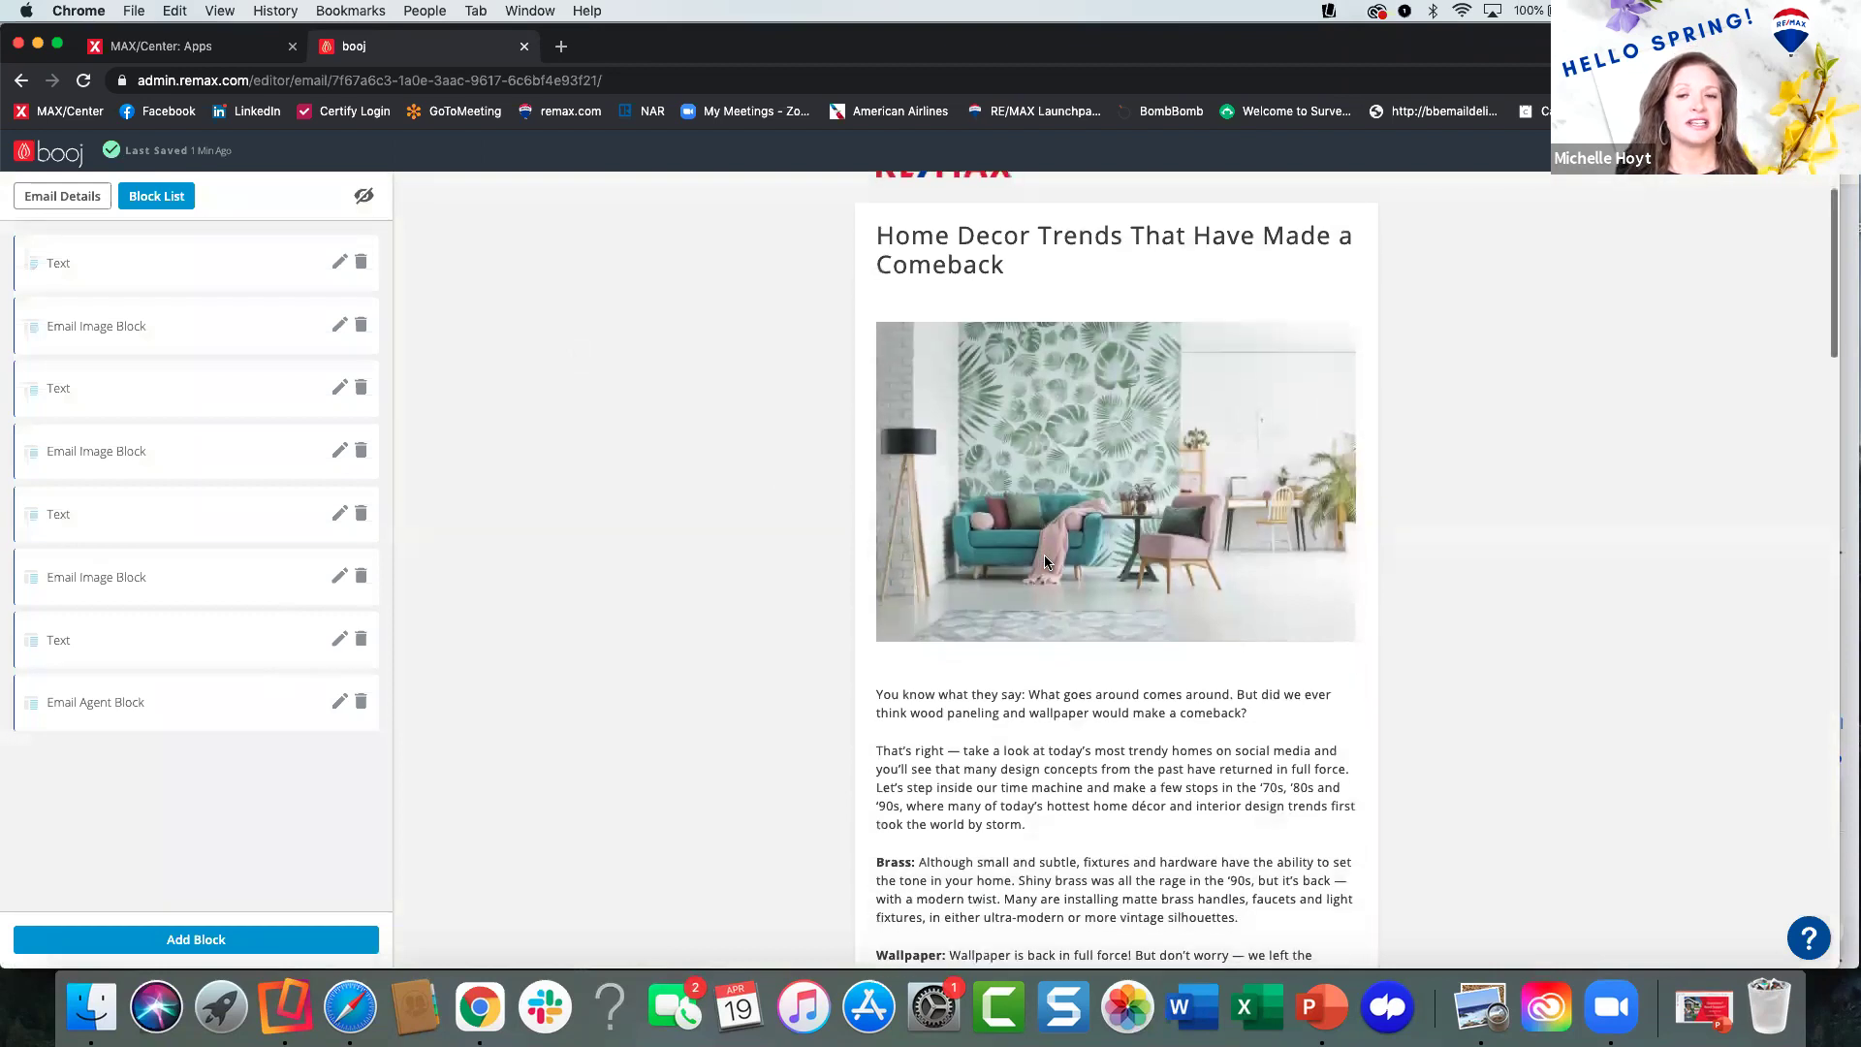
pyautogui.scroll(4, 1044, 561)
pyautogui.scroll(1, 1044, 561)
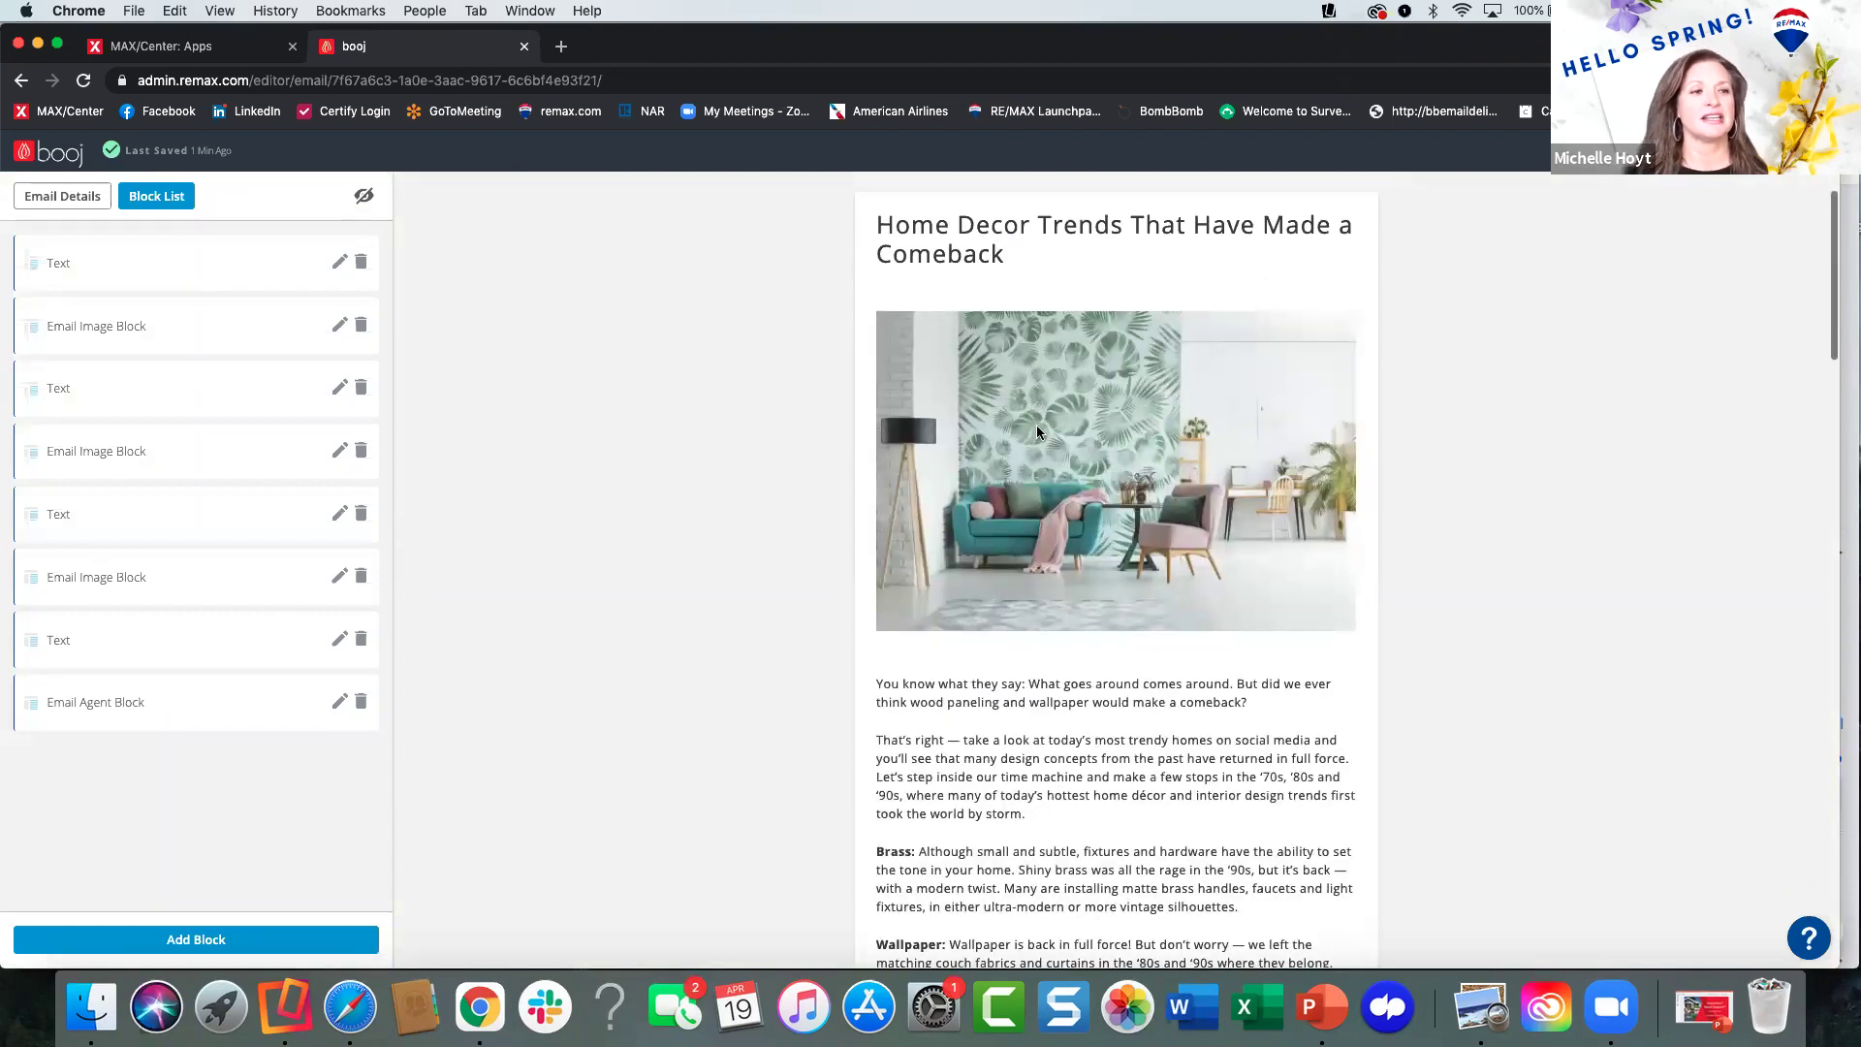
pyautogui.click(337, 326)
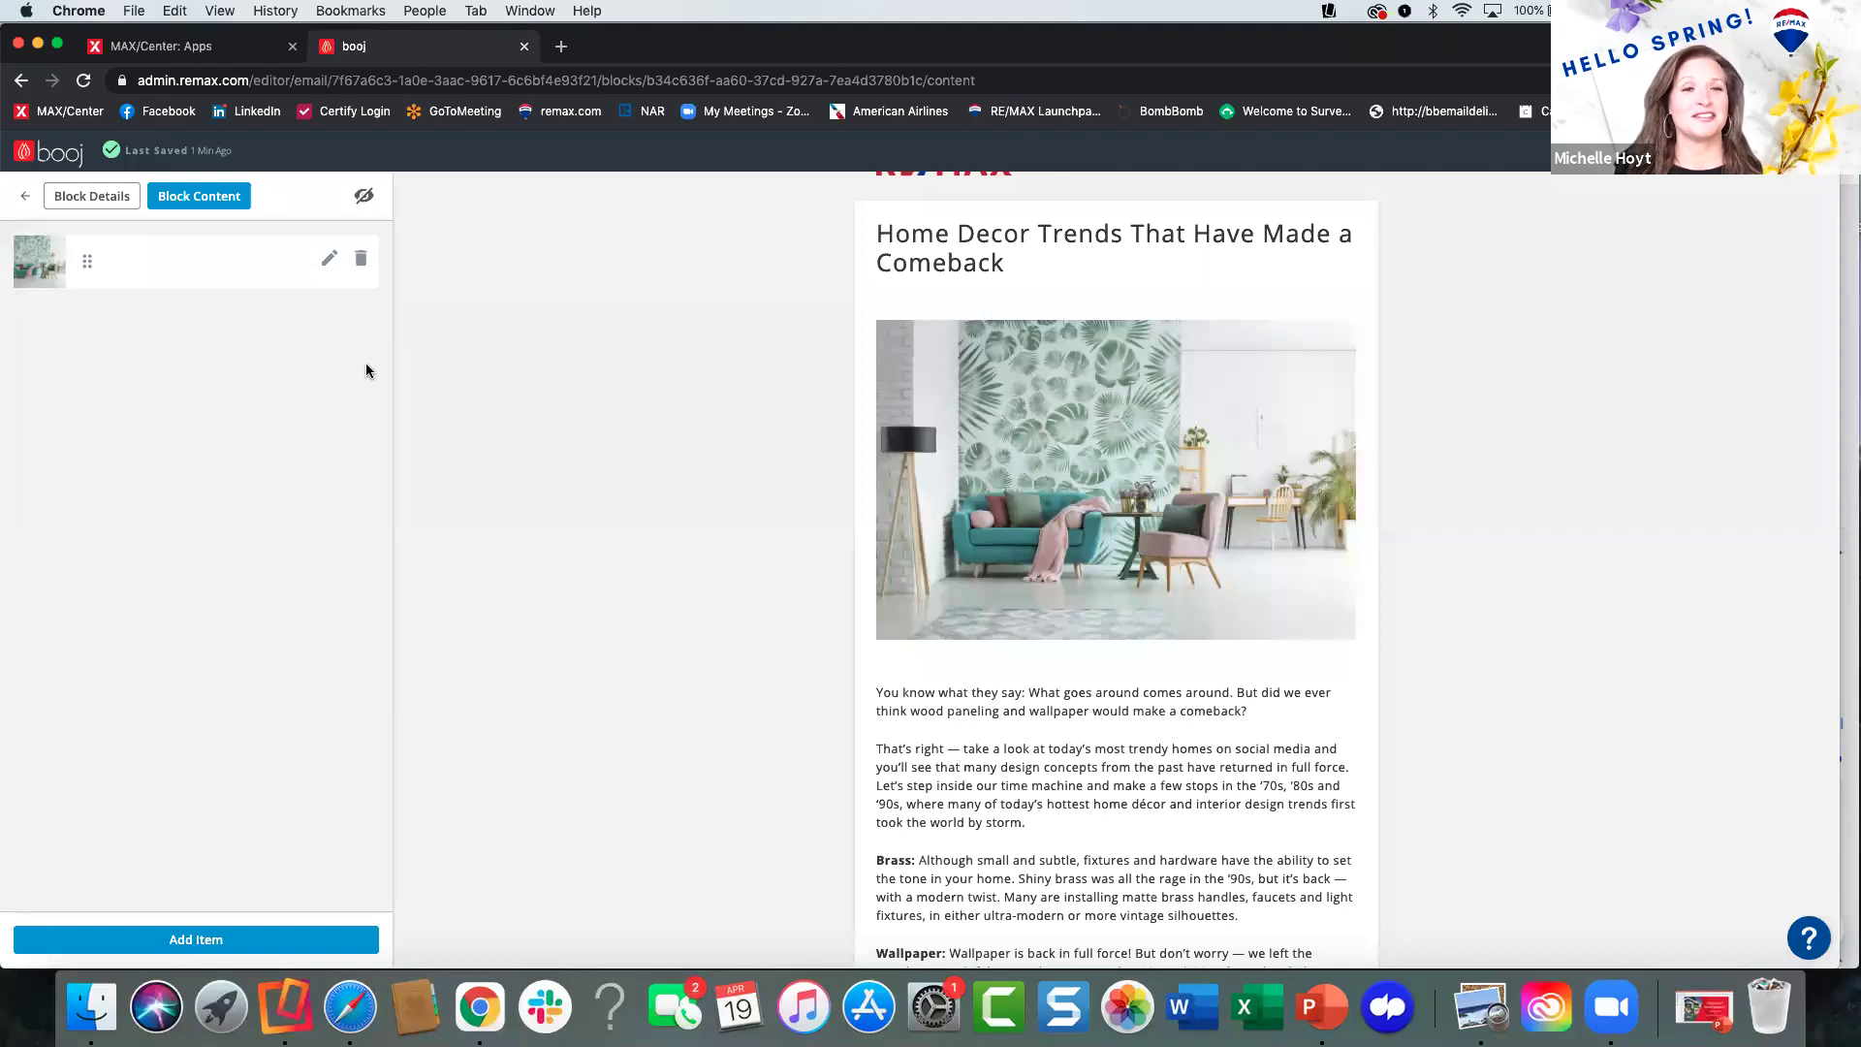
pyautogui.click(328, 257)
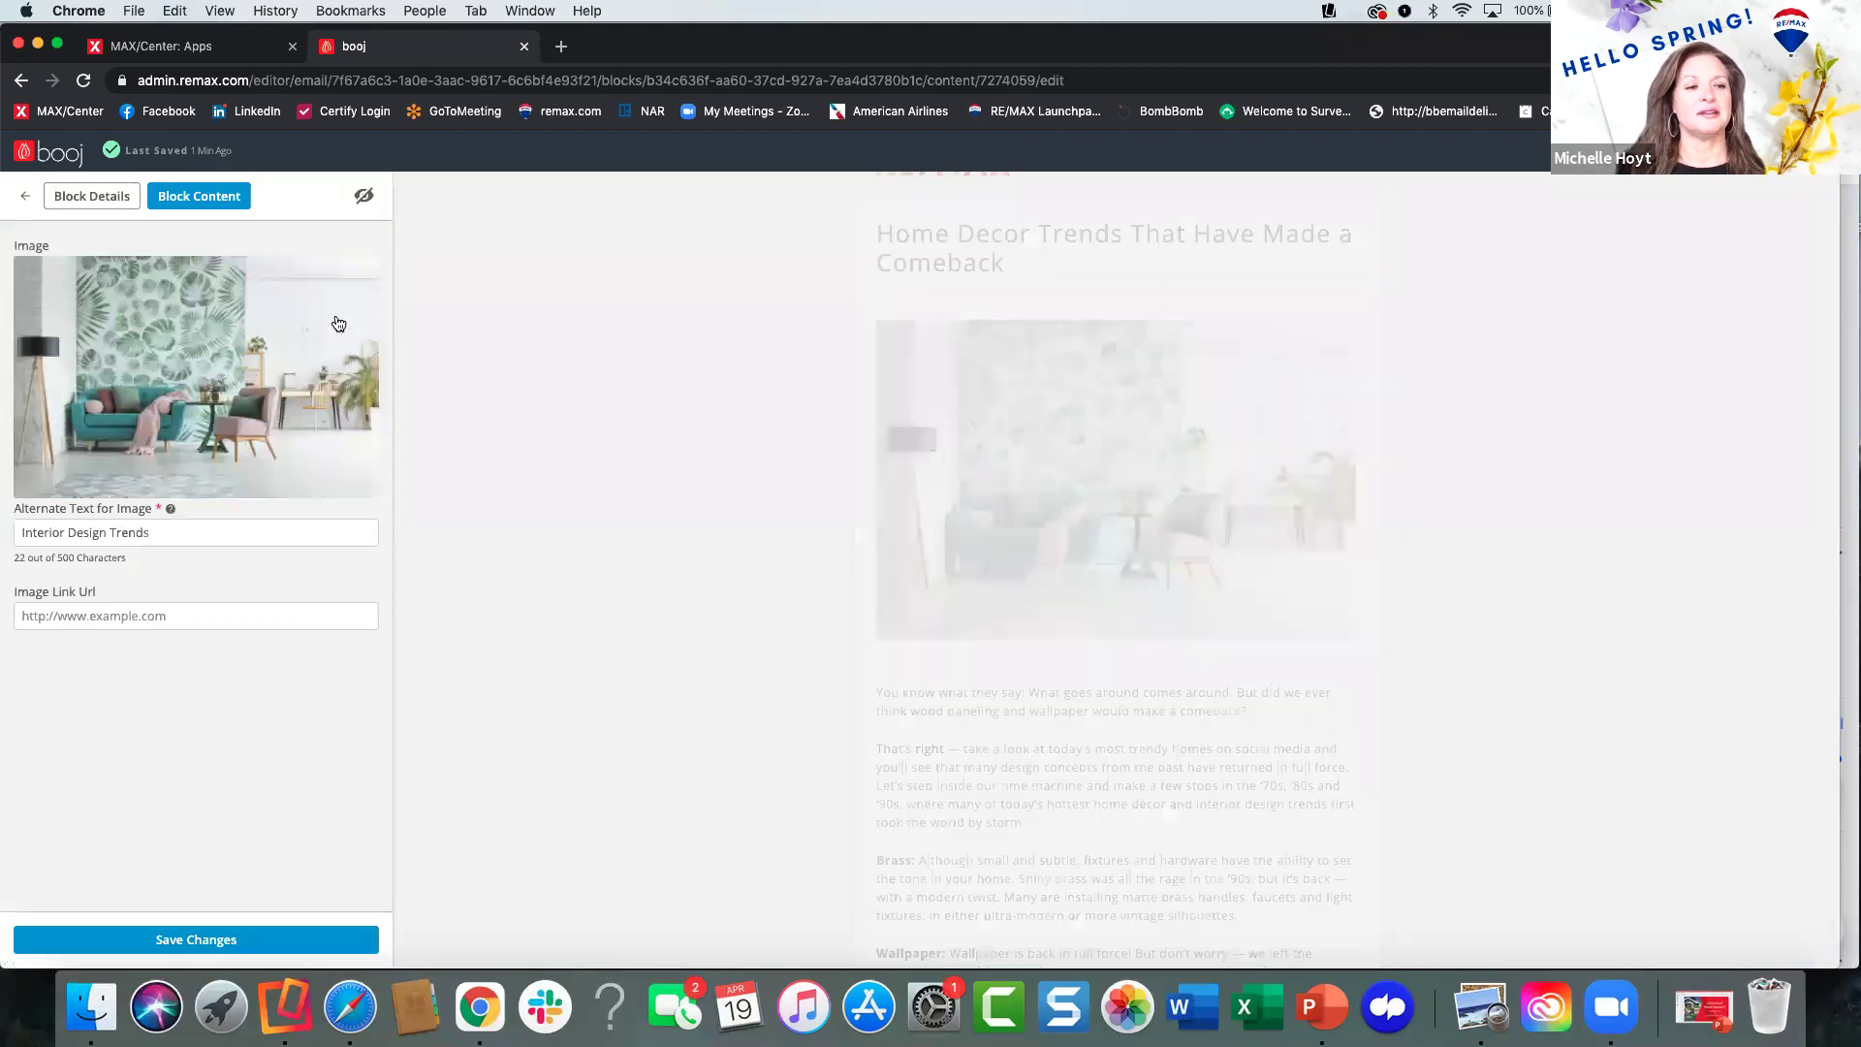
# Open the content library to replace the block's image, cancel choosing a local file and search the library by name for "thank you".
pyautogui.click(212, 371)
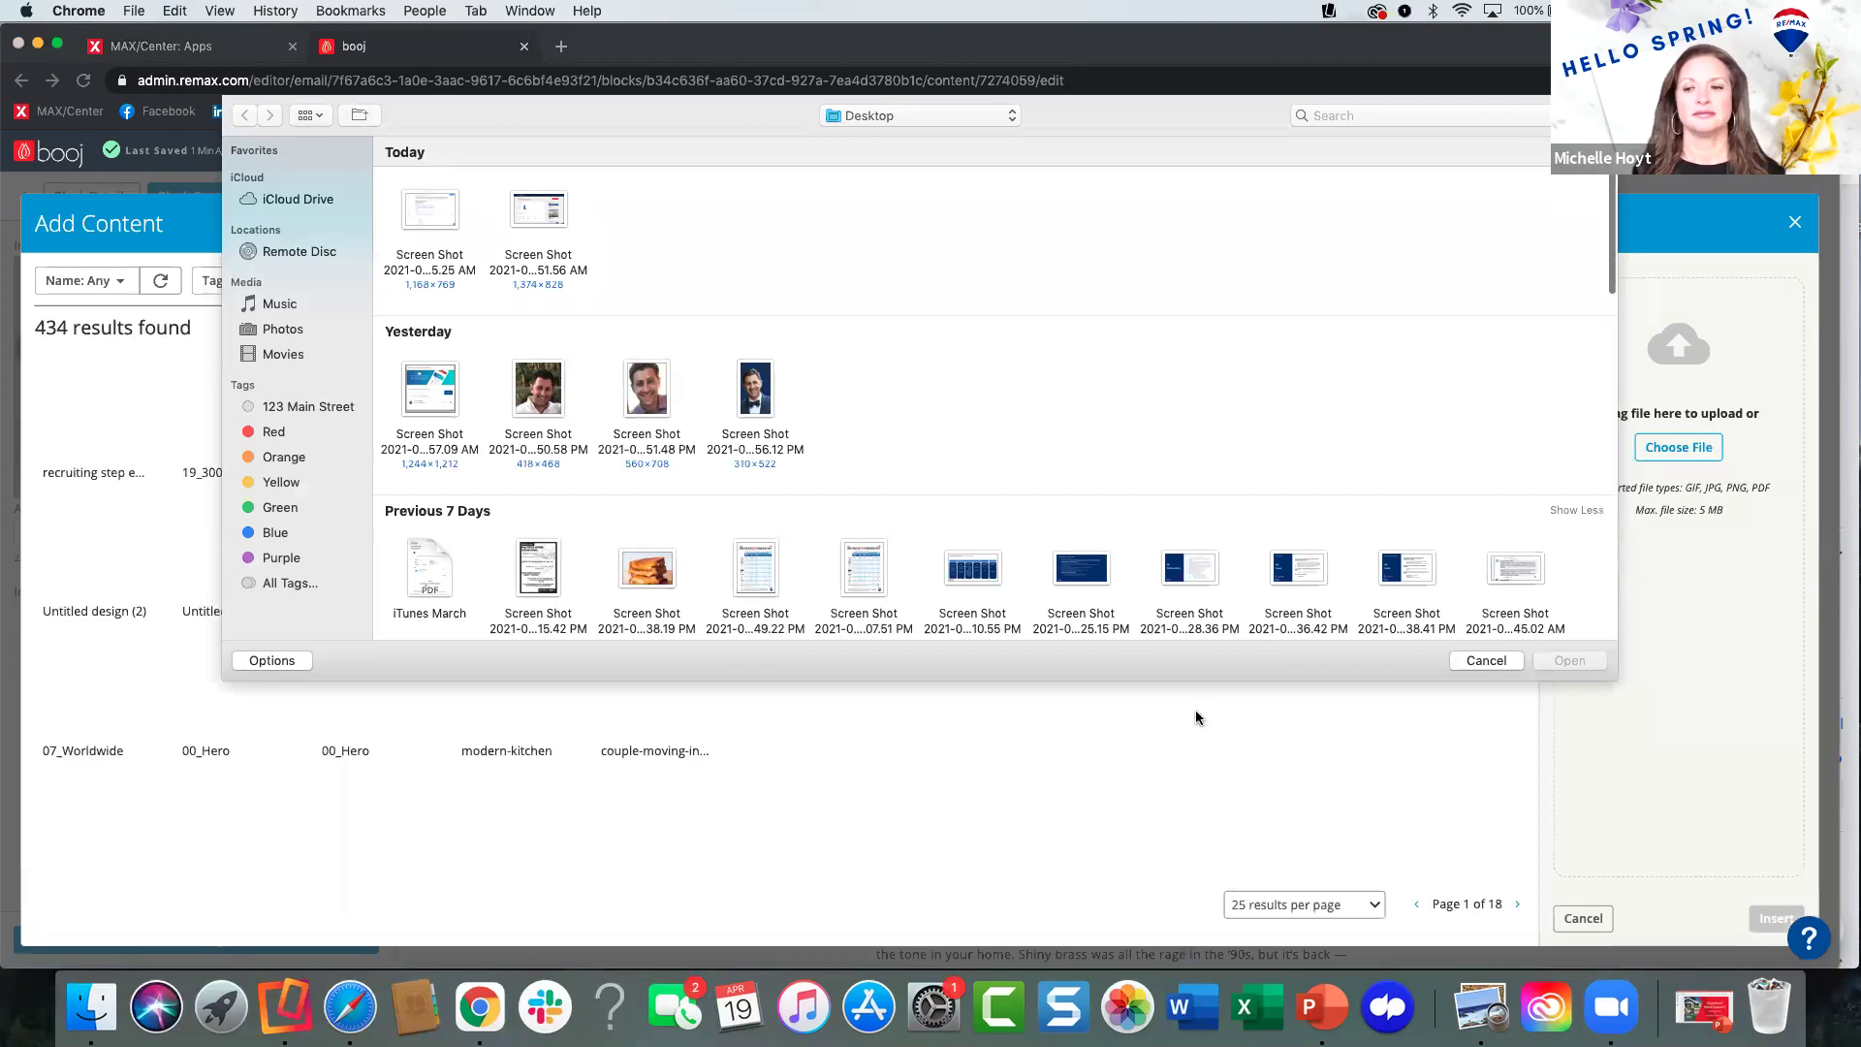
pyautogui.click(1477, 660)
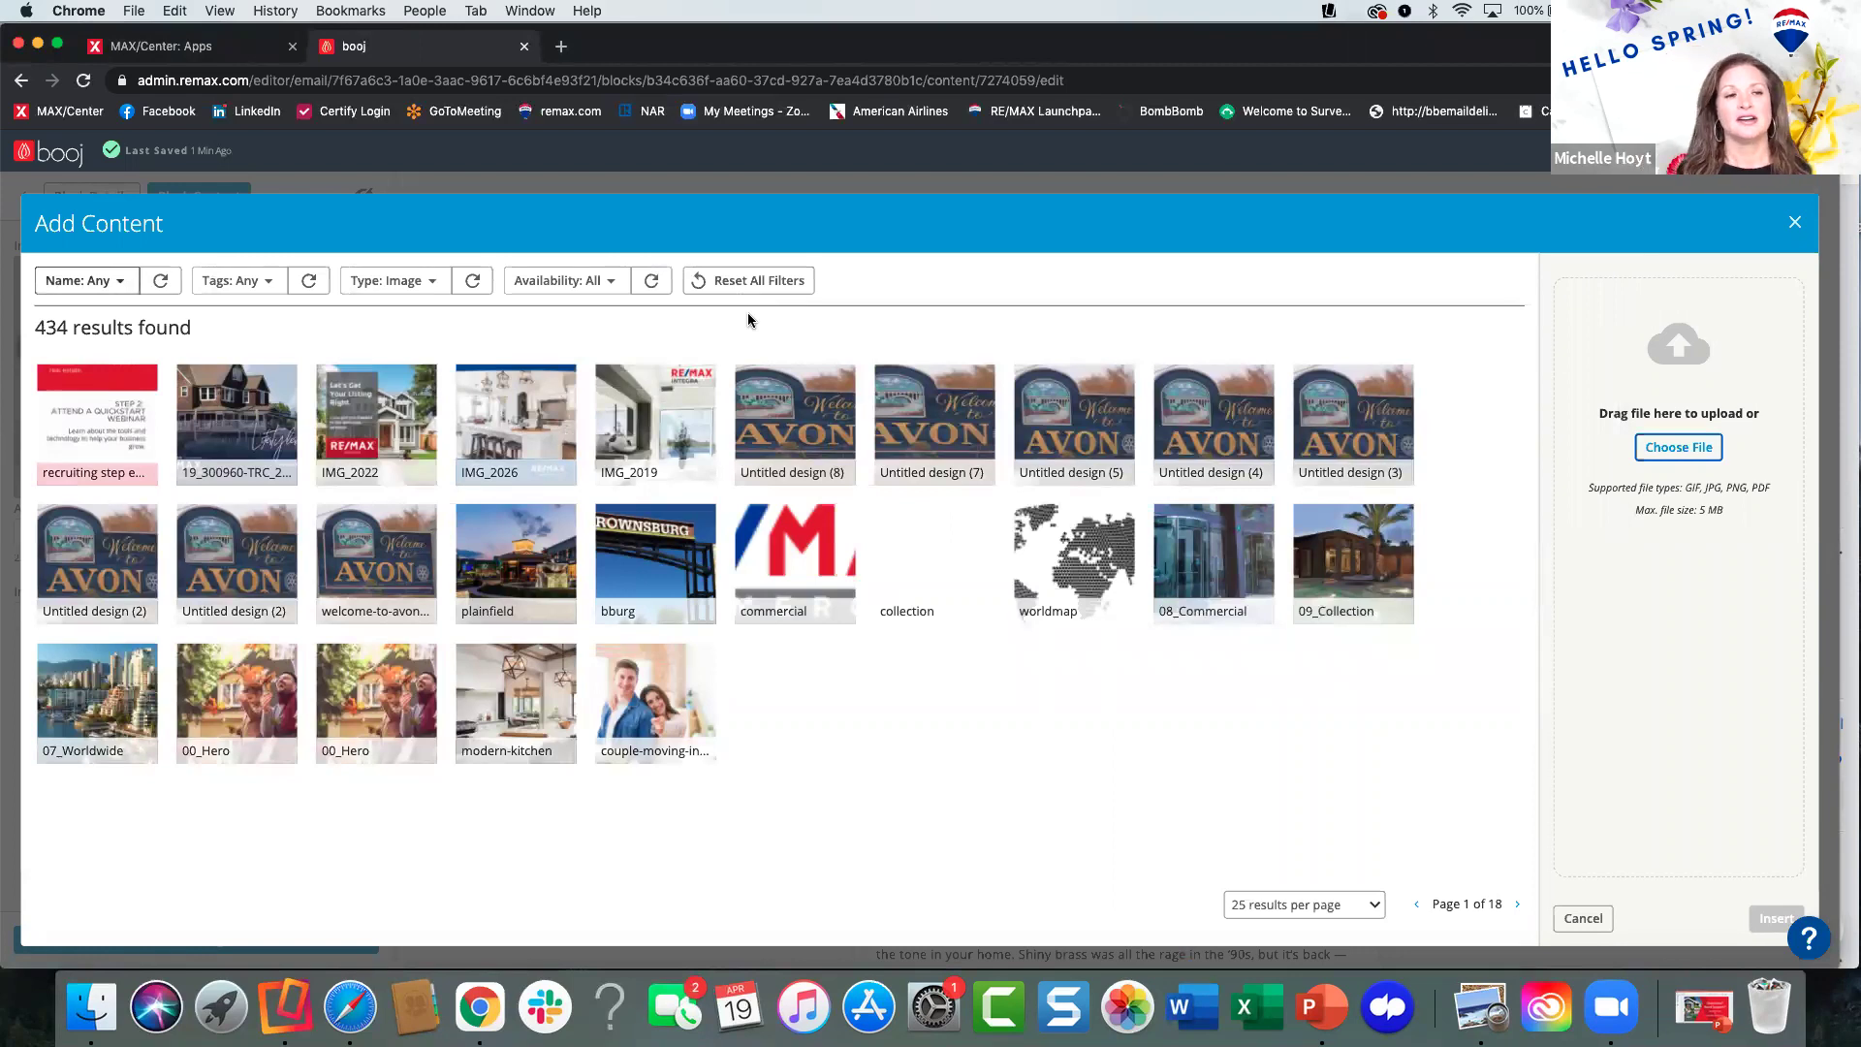
pyautogui.click(113, 283)
pyautogui.write('thank you')
pyautogui.press('Return')
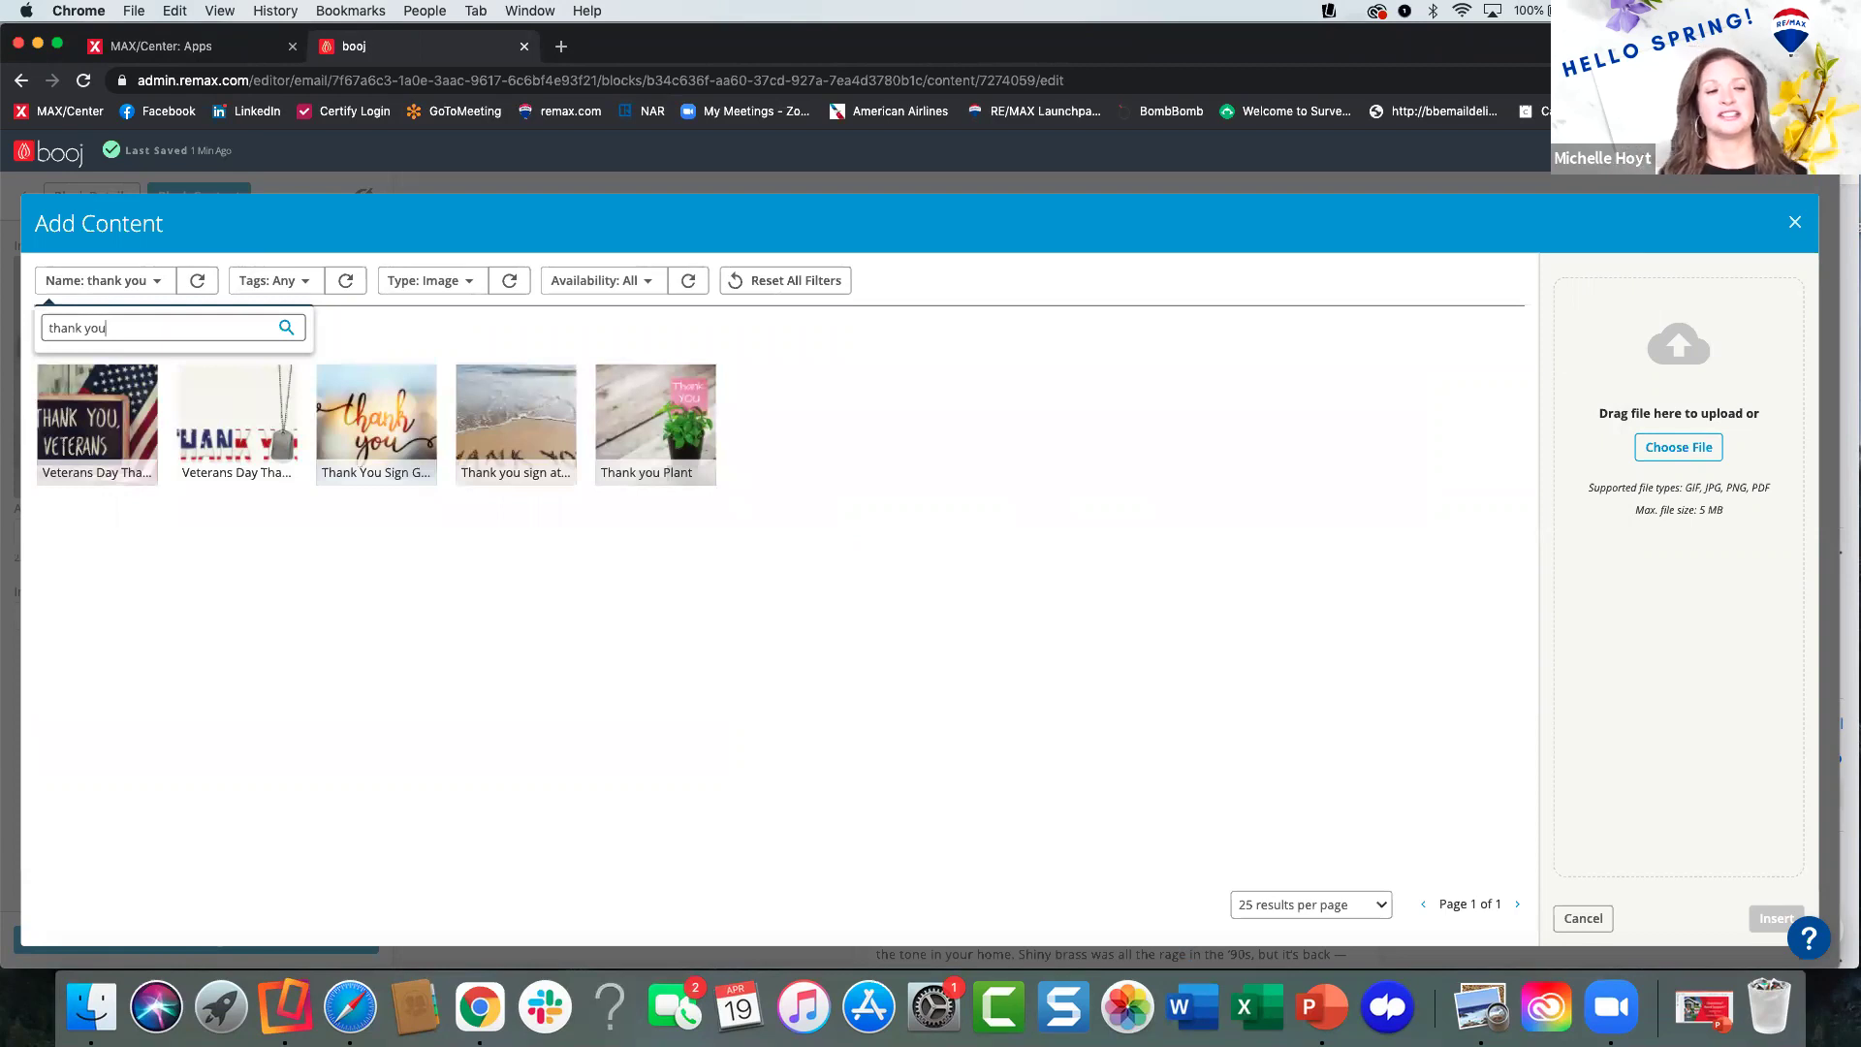
# Insert the "Thank you sign at beach by ocean" image, save the block's changes and return to the block list.
pyautogui.click(396, 457)
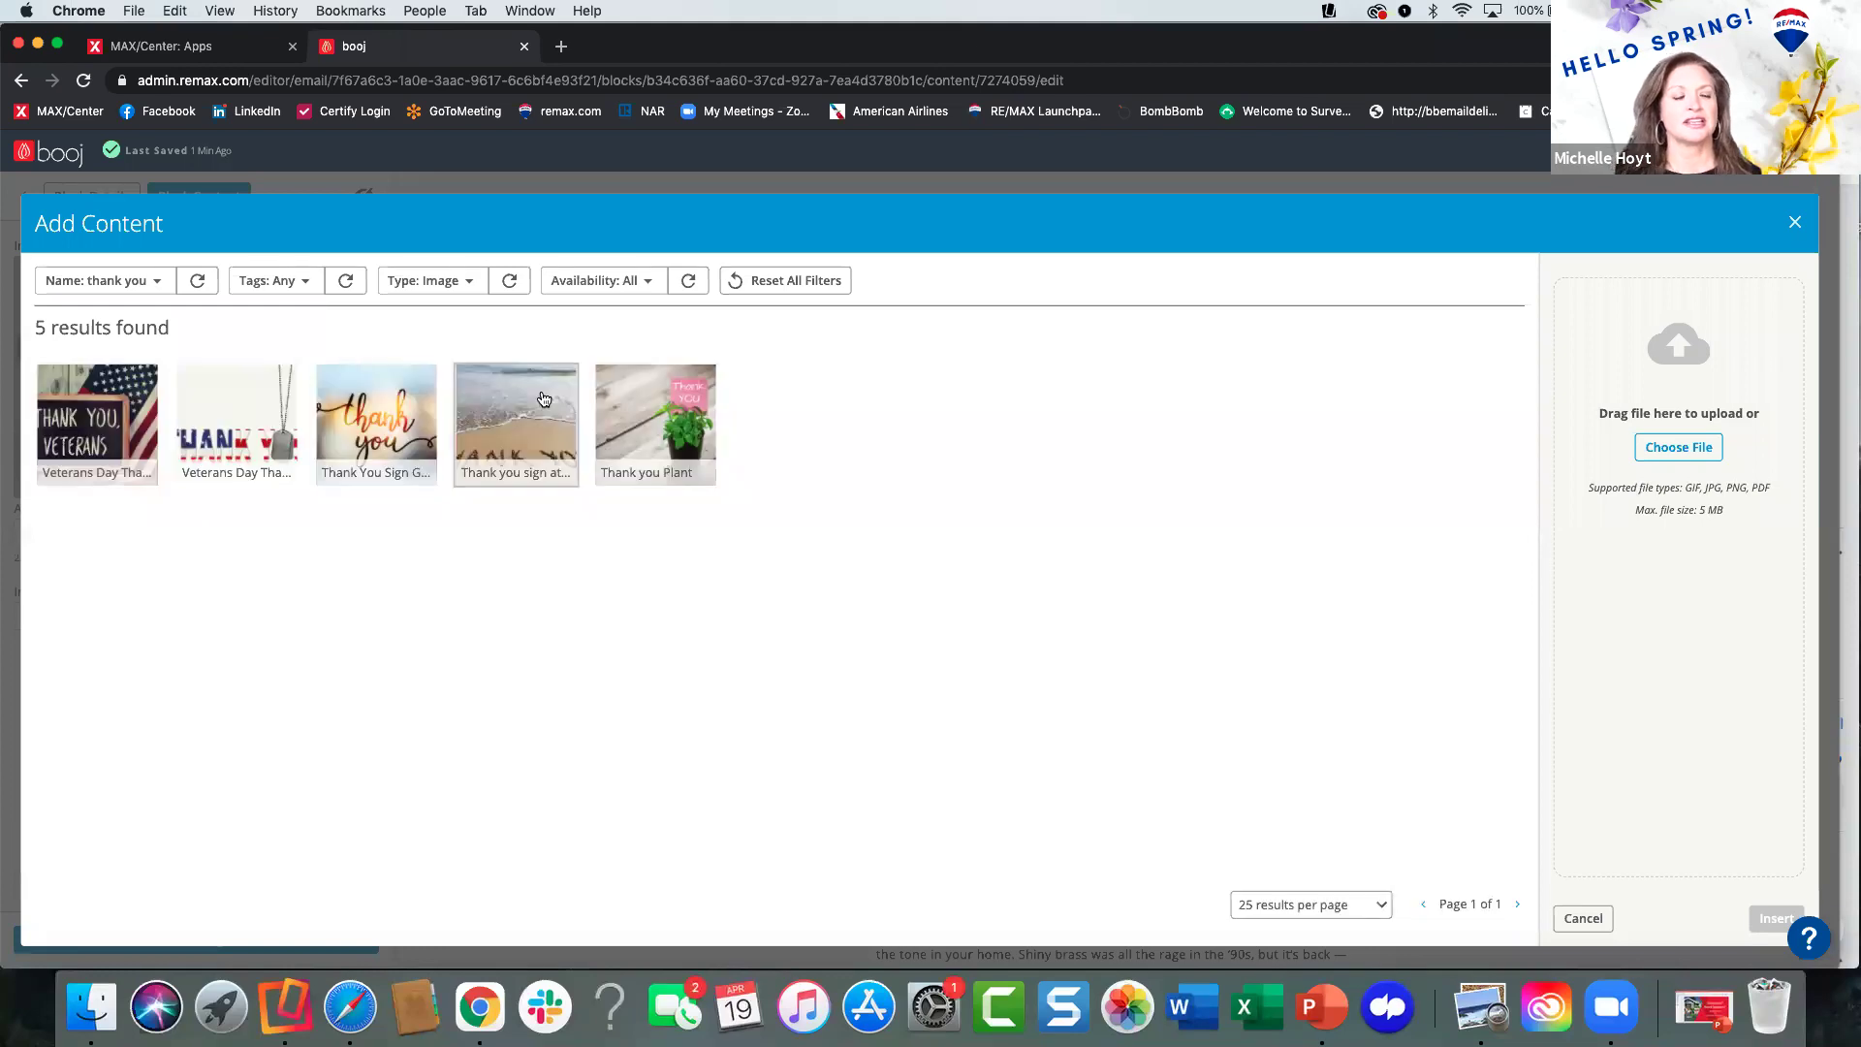
pyautogui.click(531, 413)
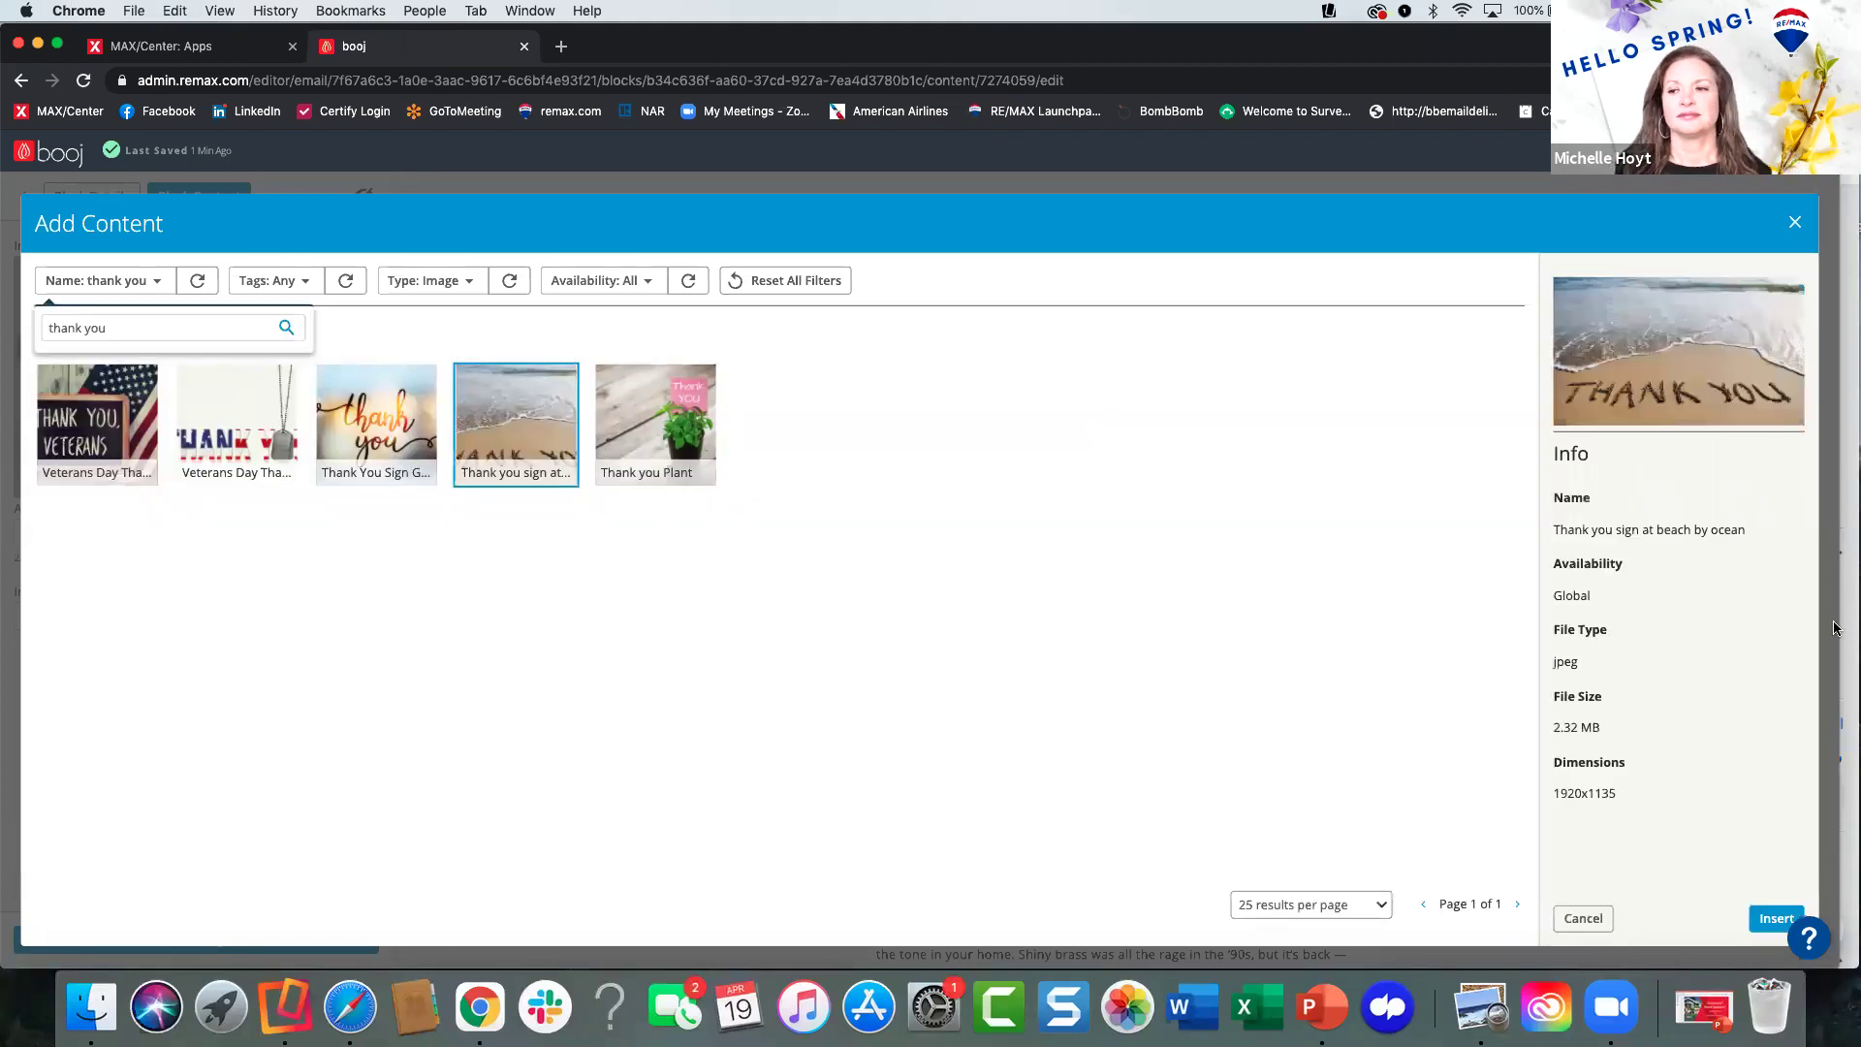
pyautogui.click(1775, 918)
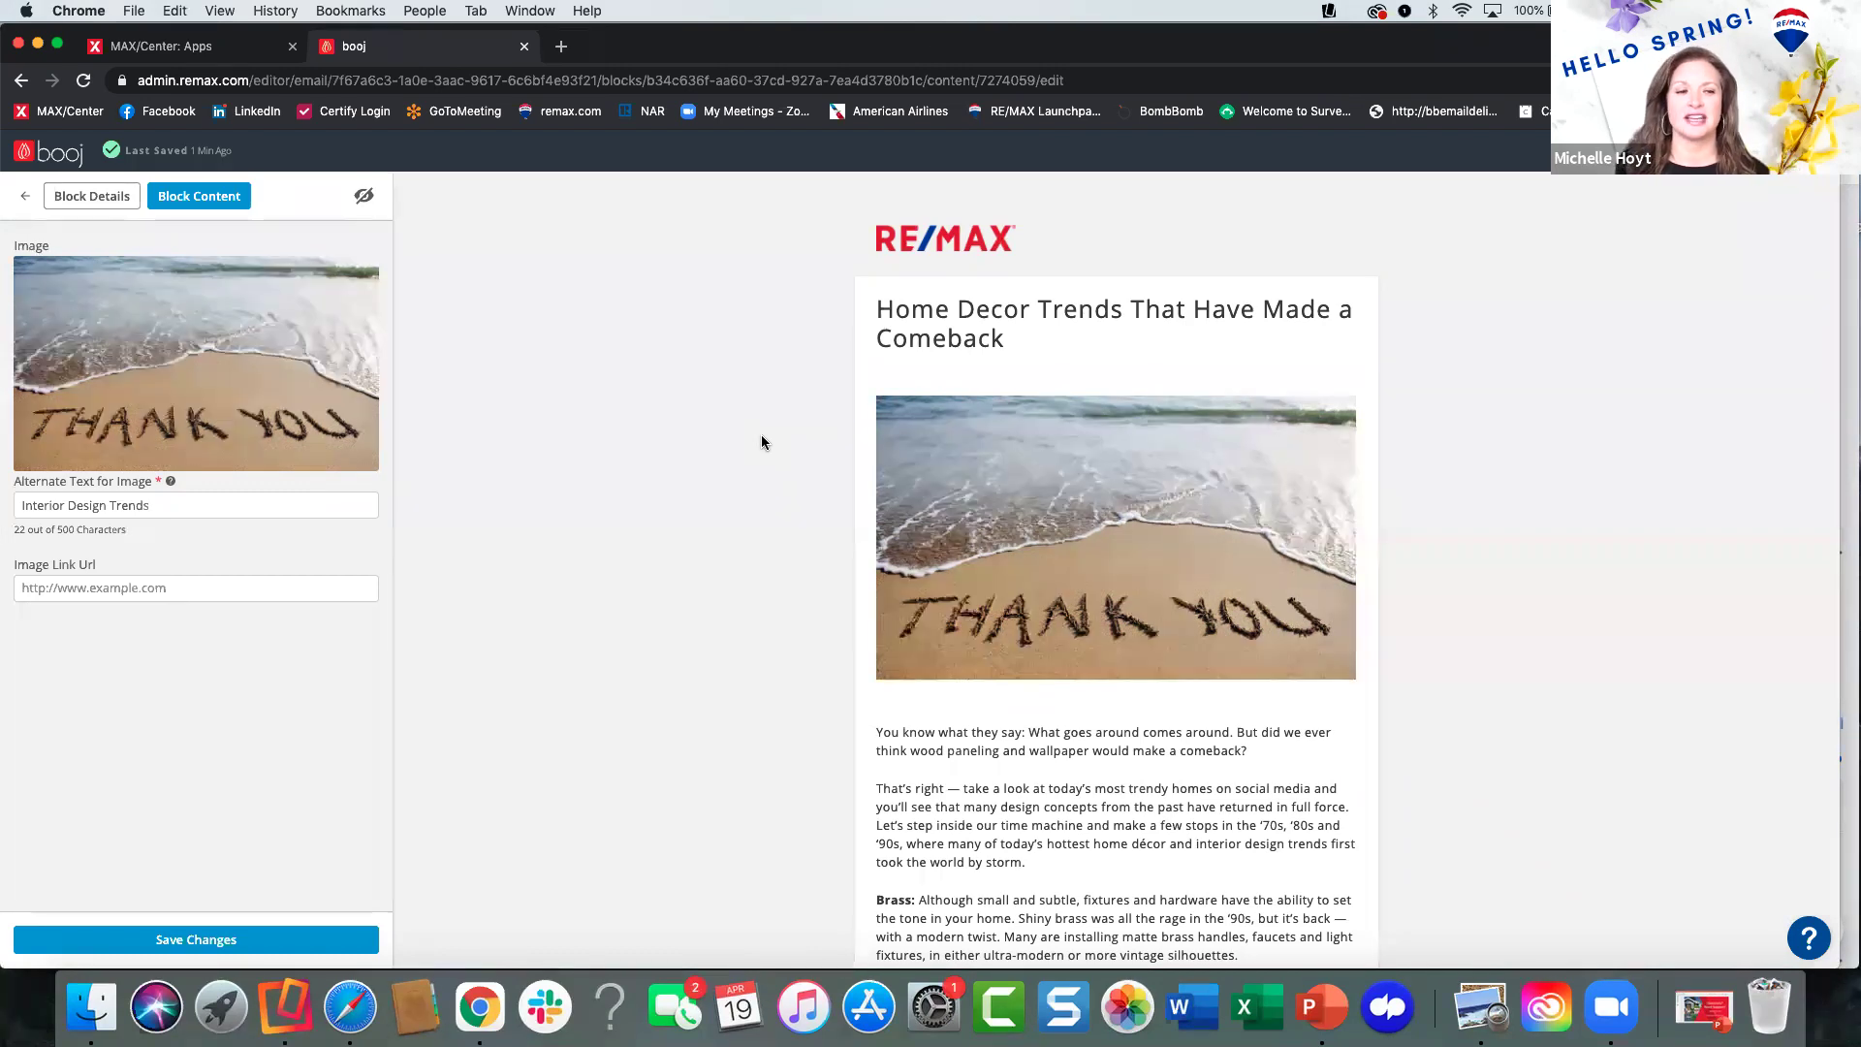
pyautogui.click(155, 939)
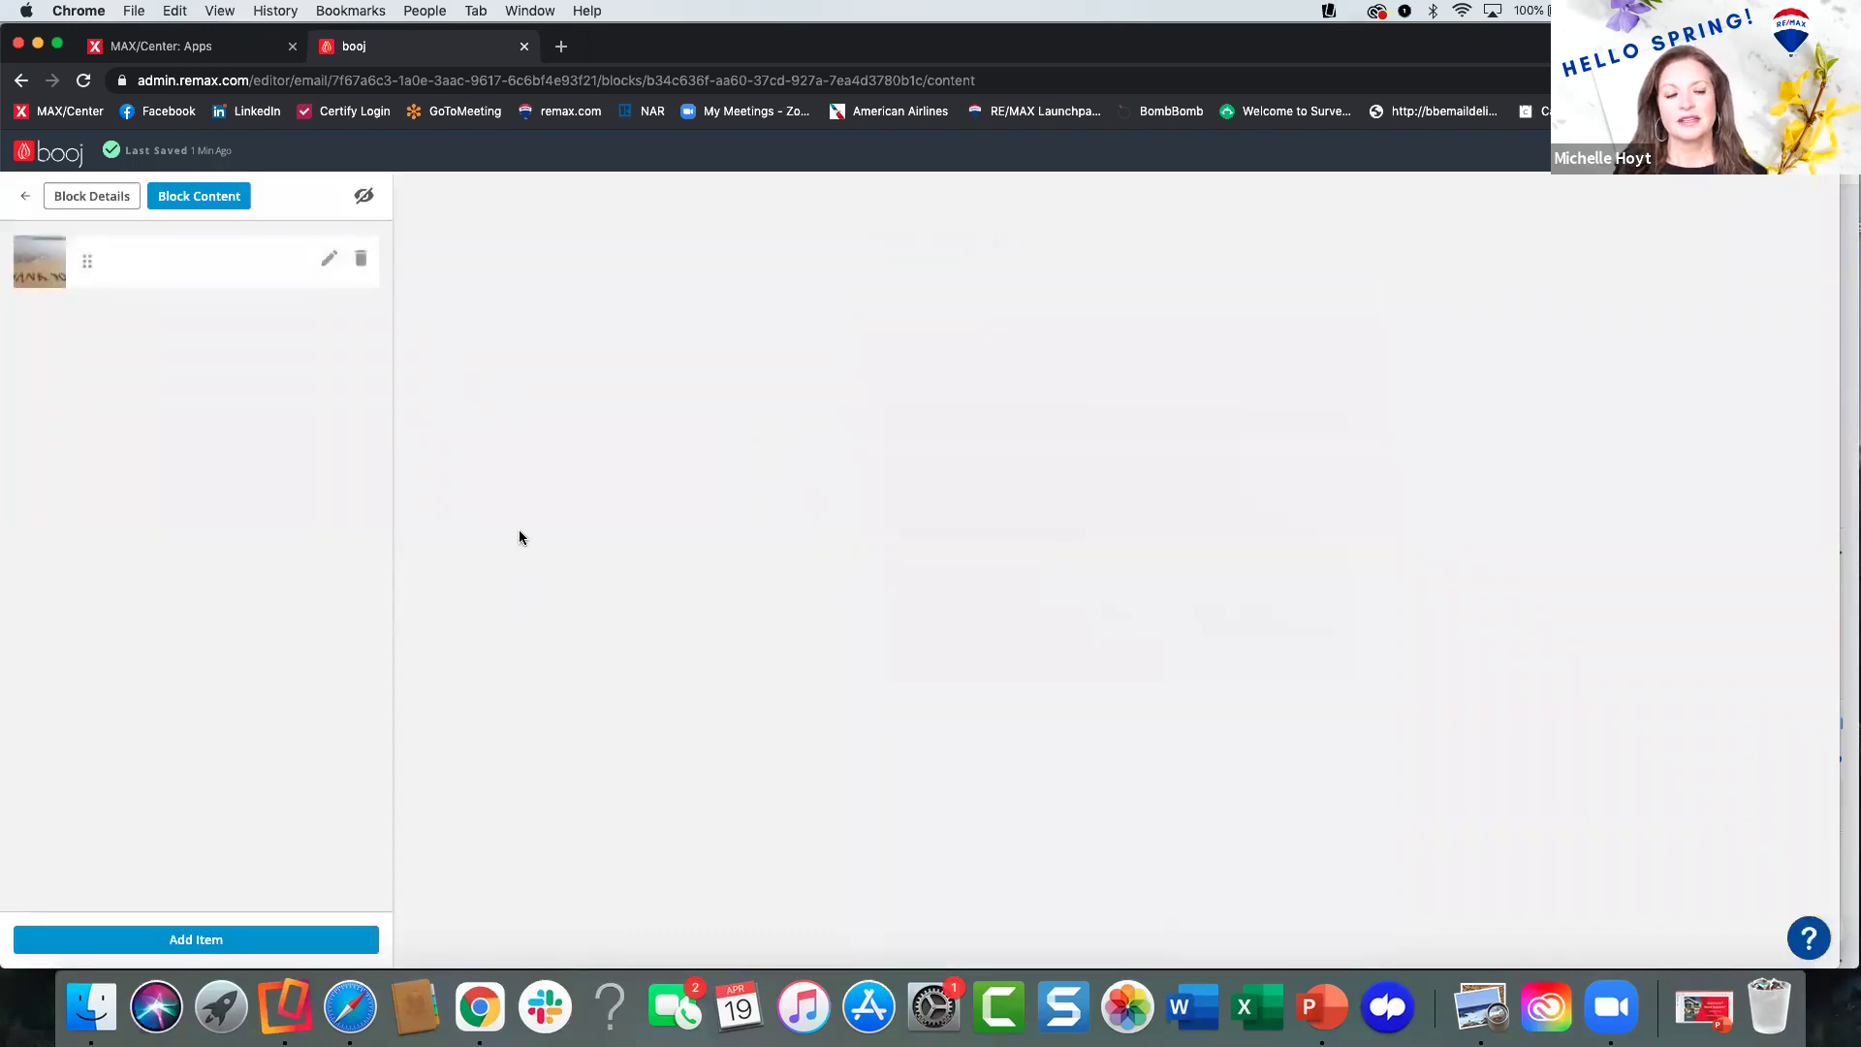
pyautogui.click(26, 198)
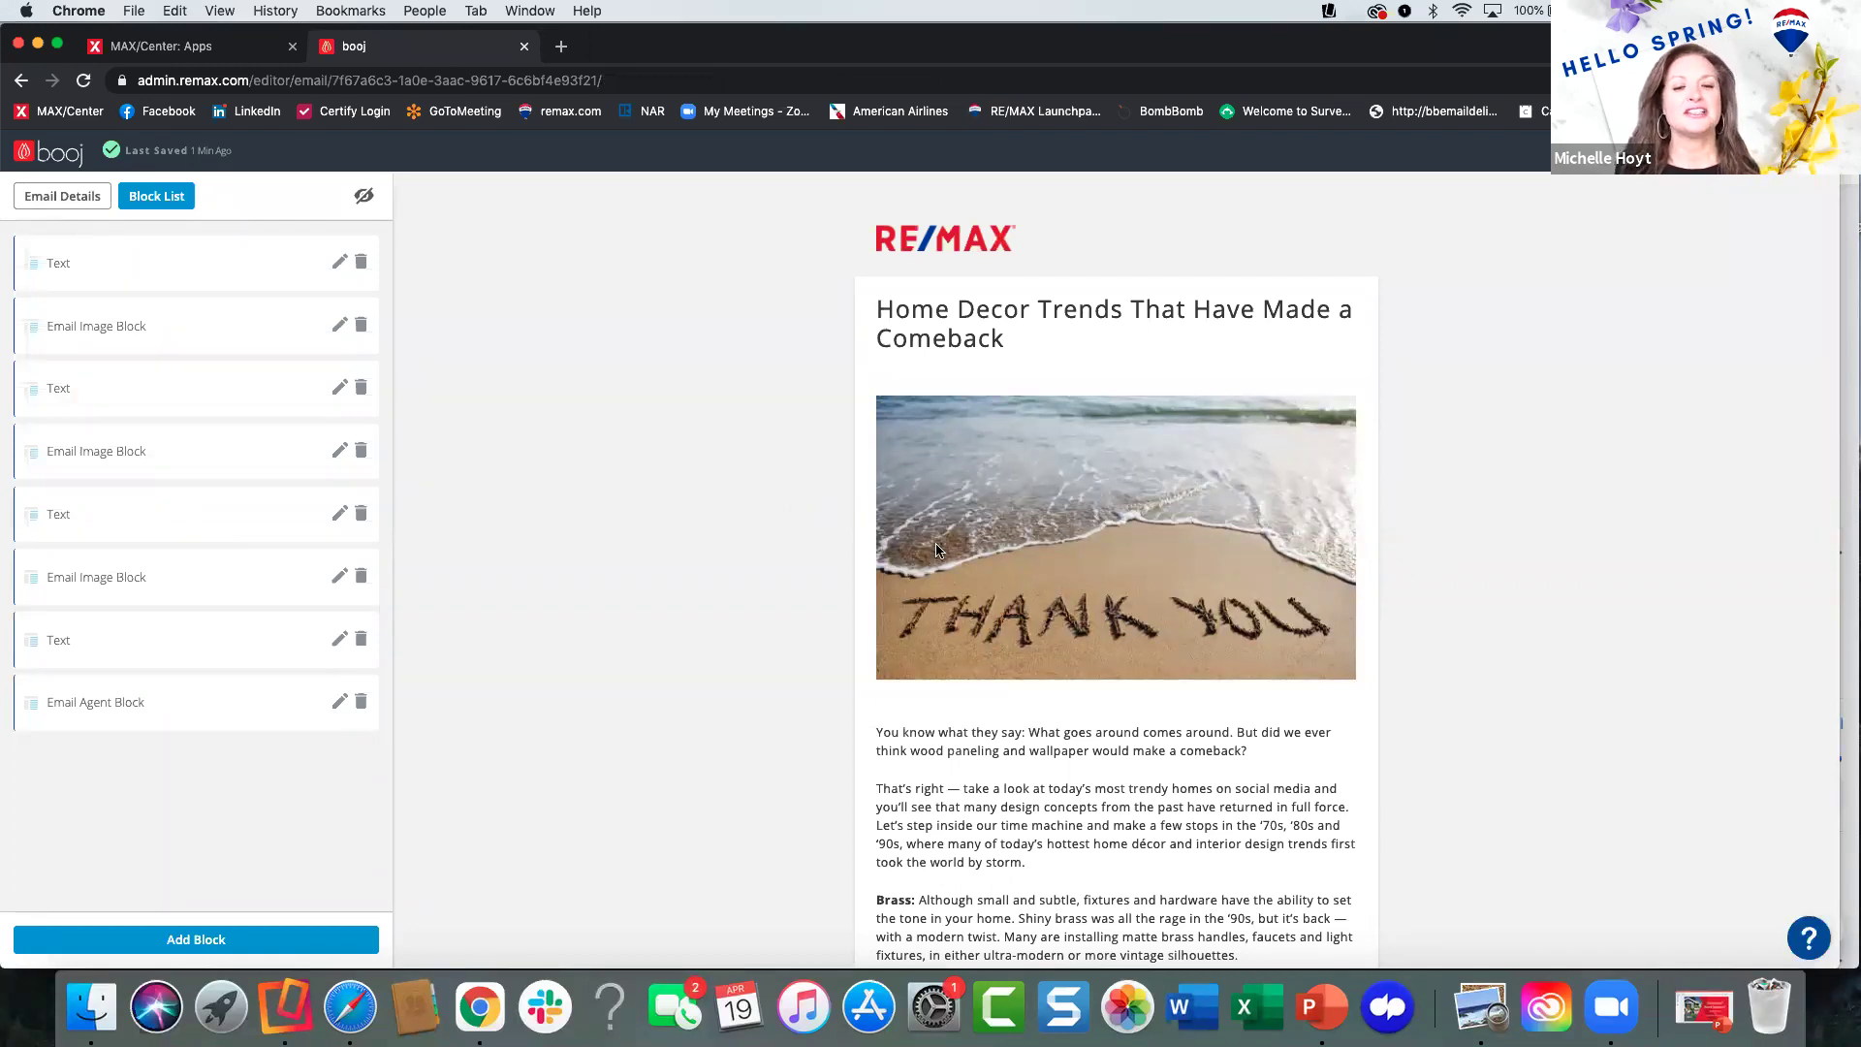
# Review the newsletter's layout and the available block types, cancel adding a block, and exit the email editor to the campaign builder.
pyautogui.scroll(-20, 936, 551)
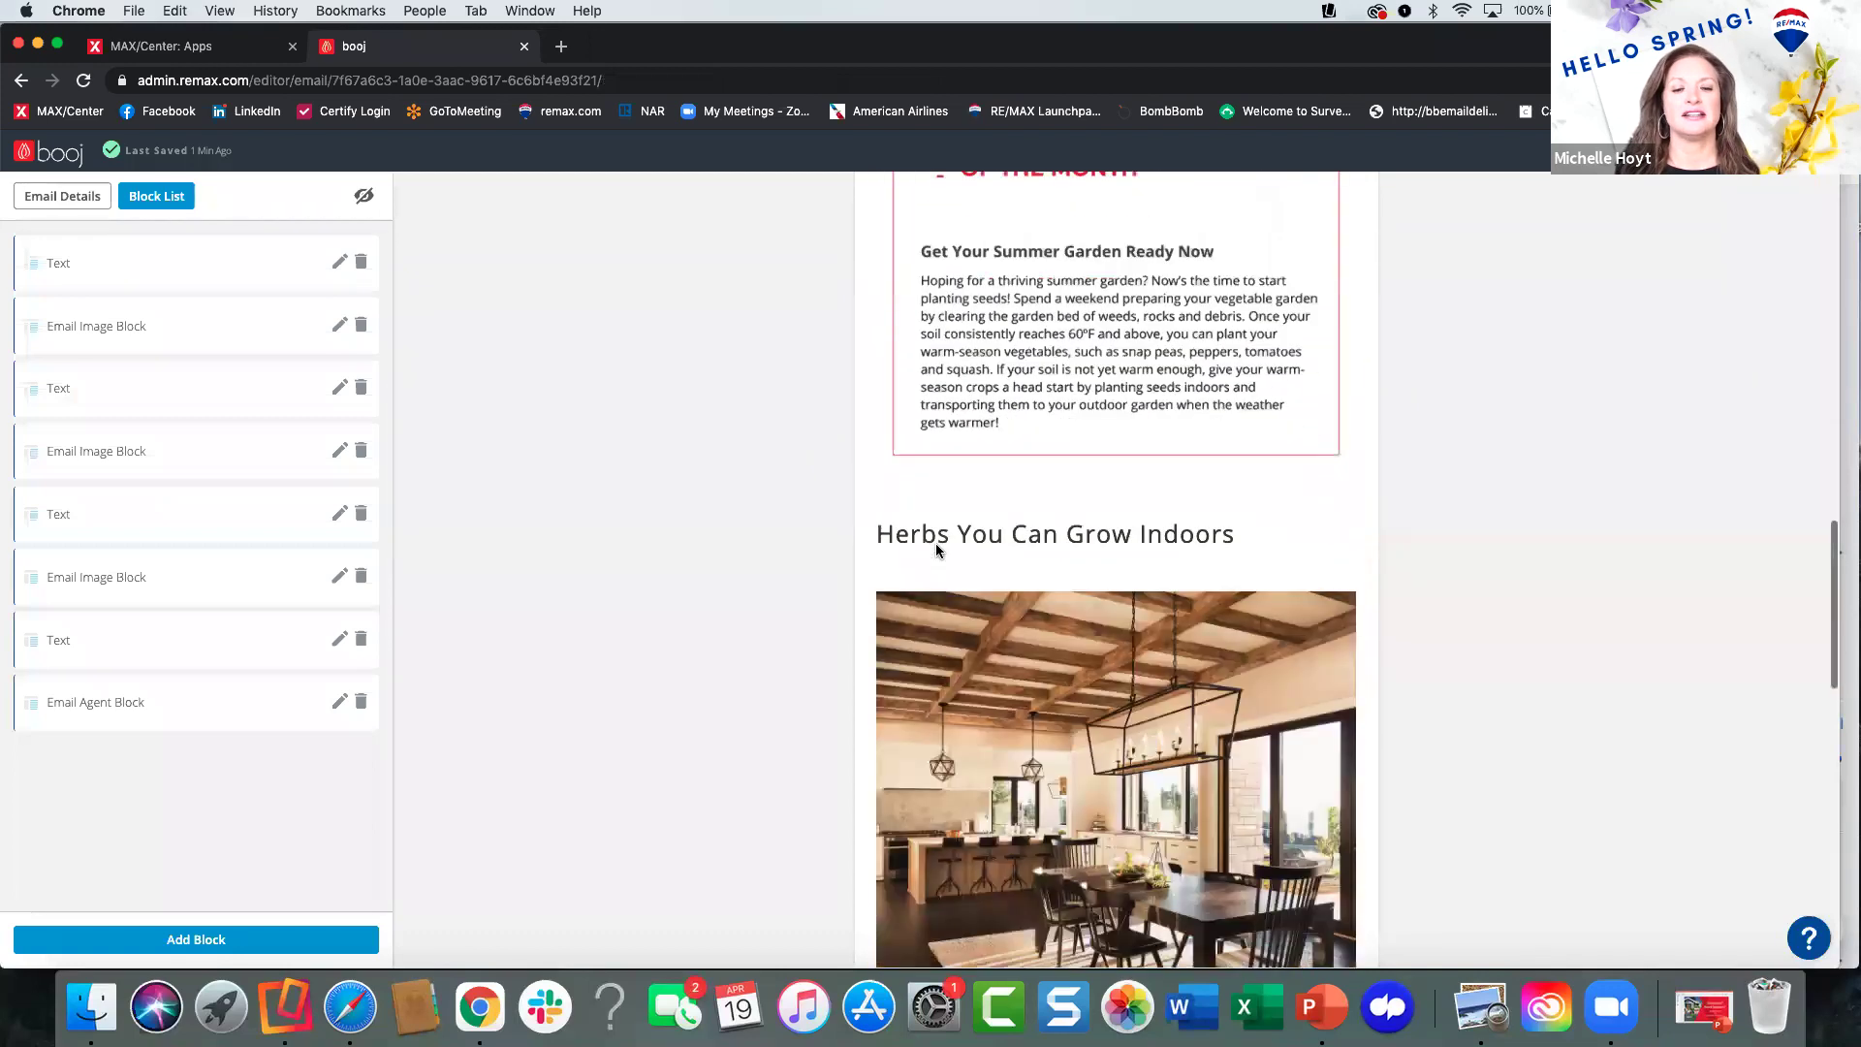
pyautogui.scroll(-4, 934, 542)
pyautogui.scroll(3, 934, 543)
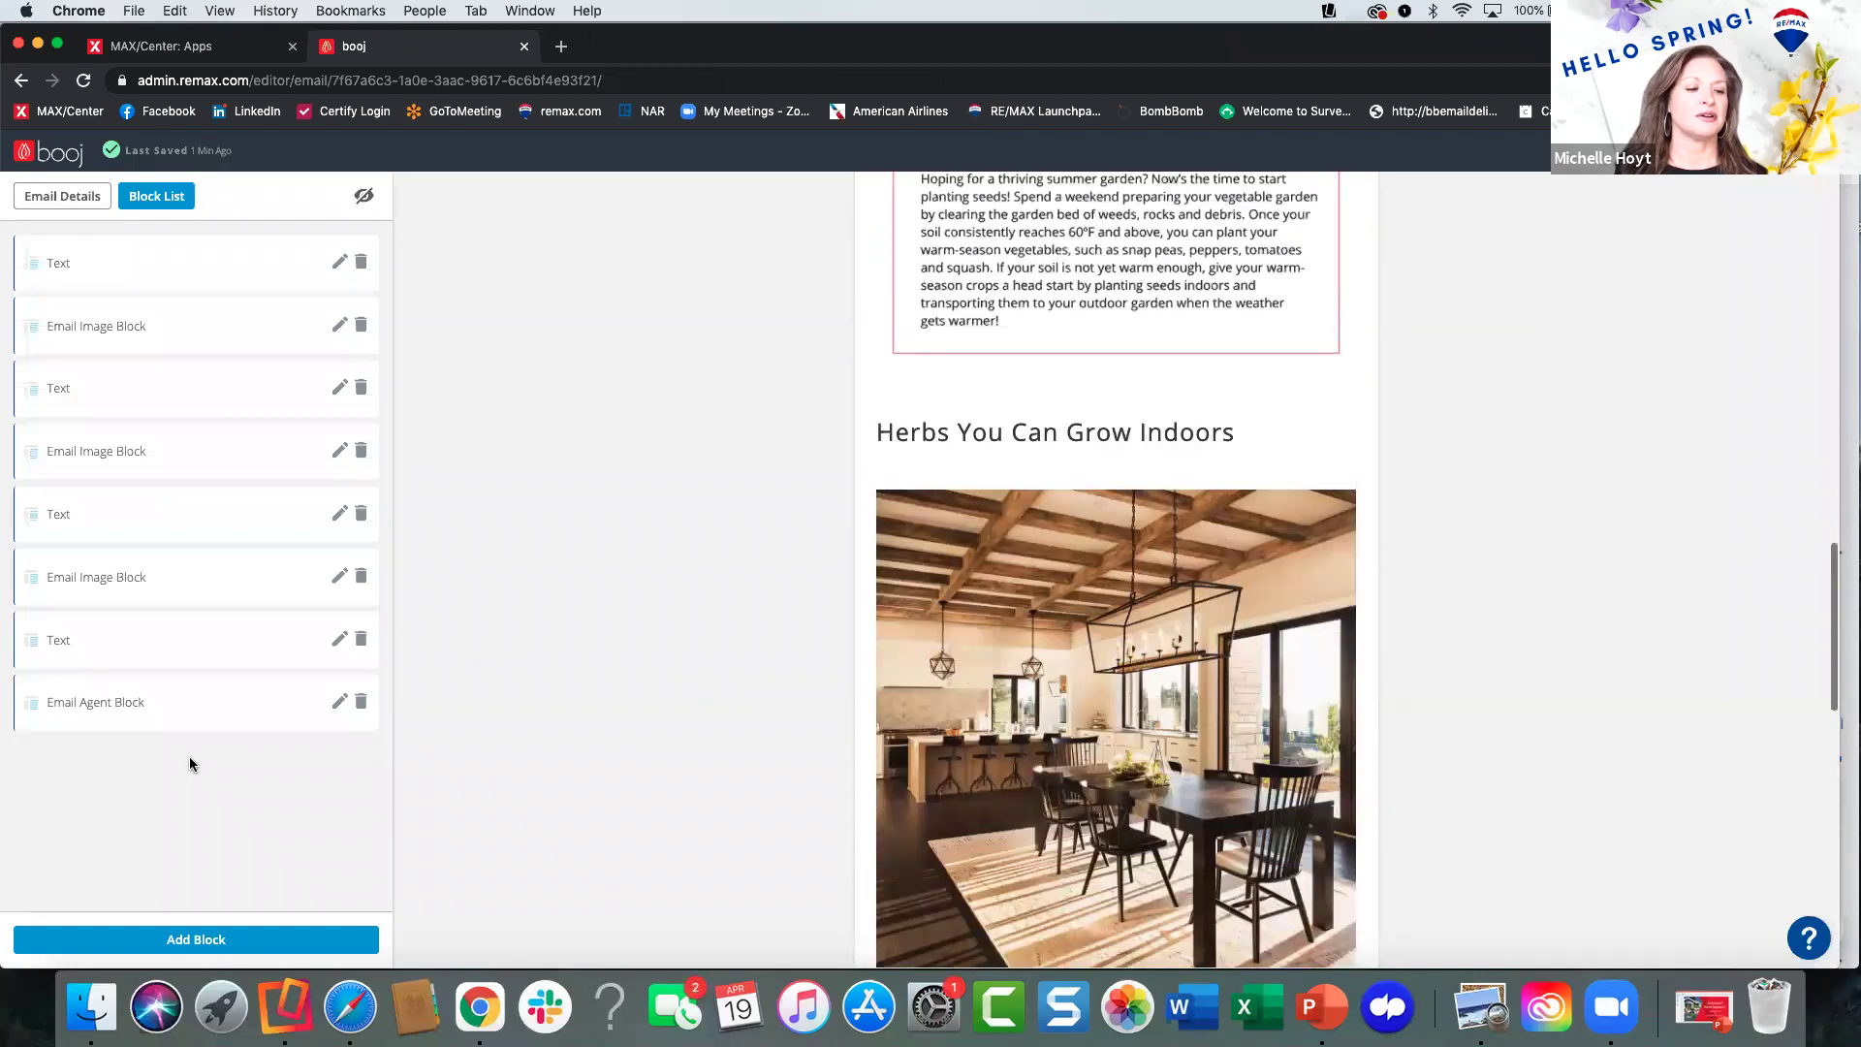
pyautogui.click(150, 939)
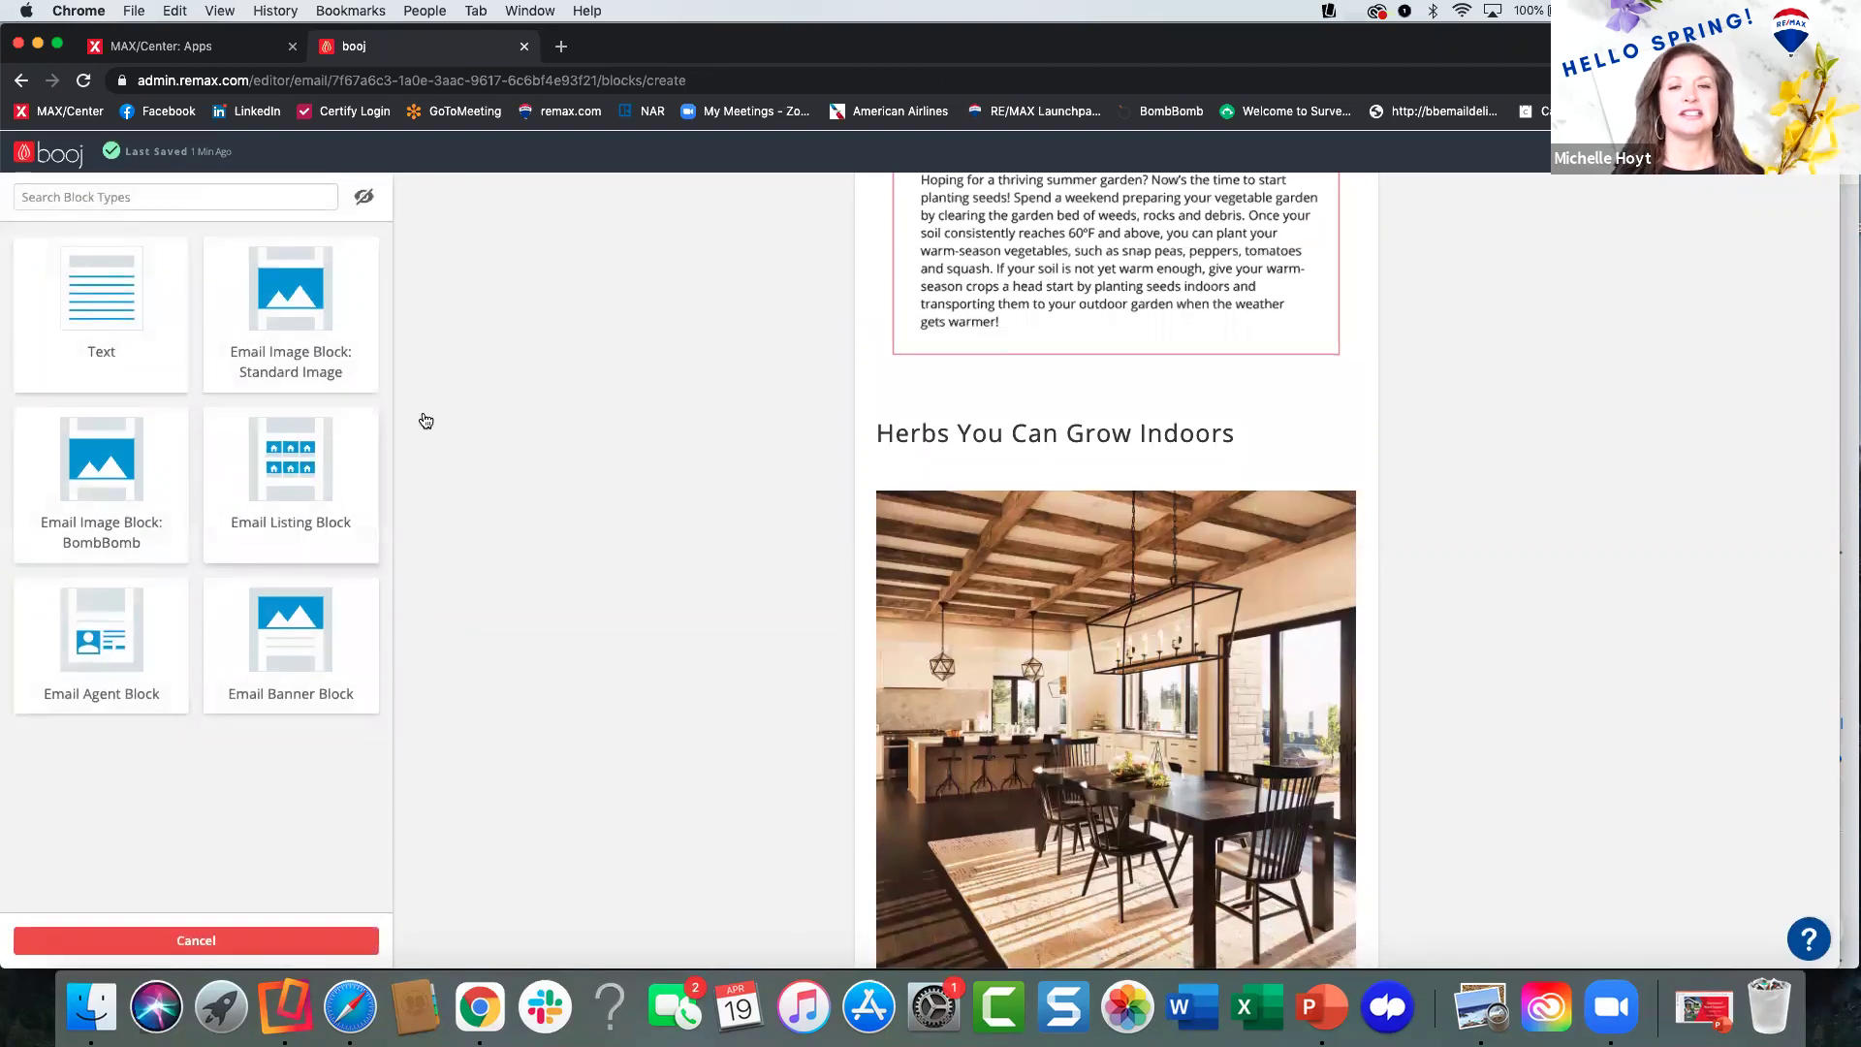
pyautogui.scroll(15, 1458, 364)
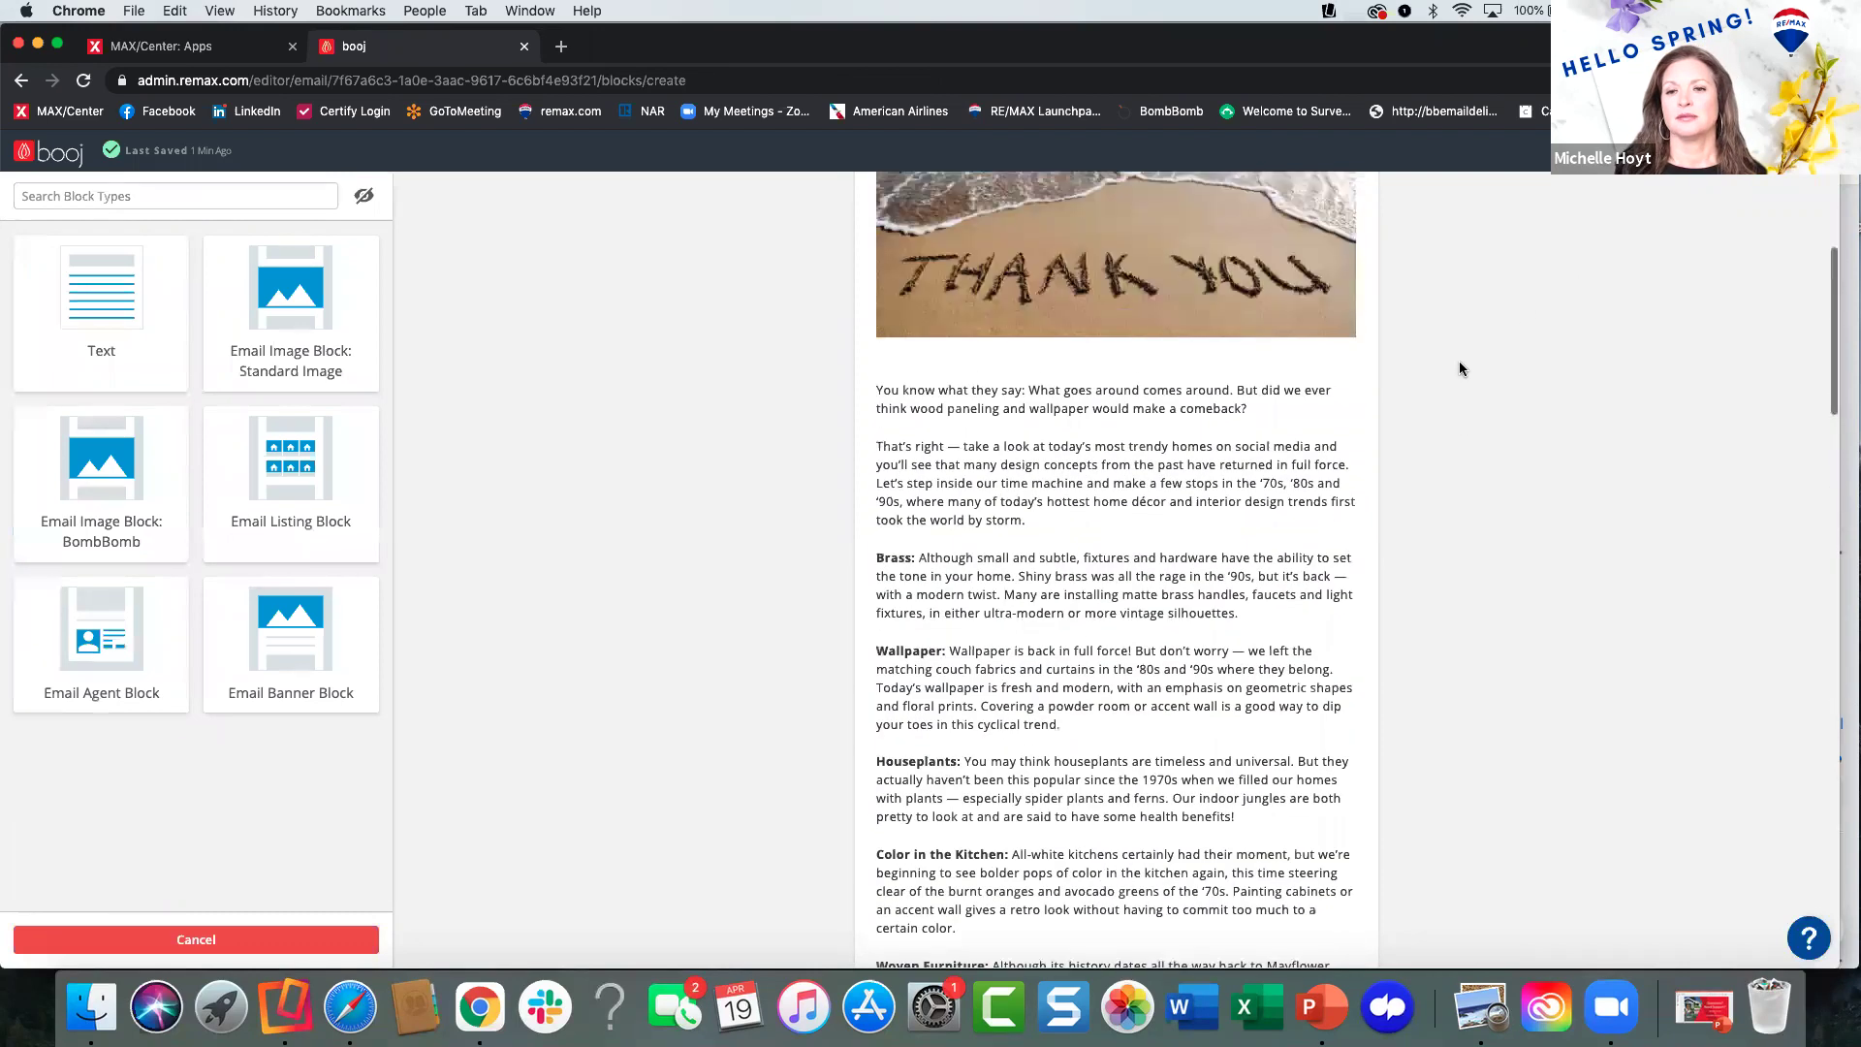
pyautogui.scroll(4, 1459, 368)
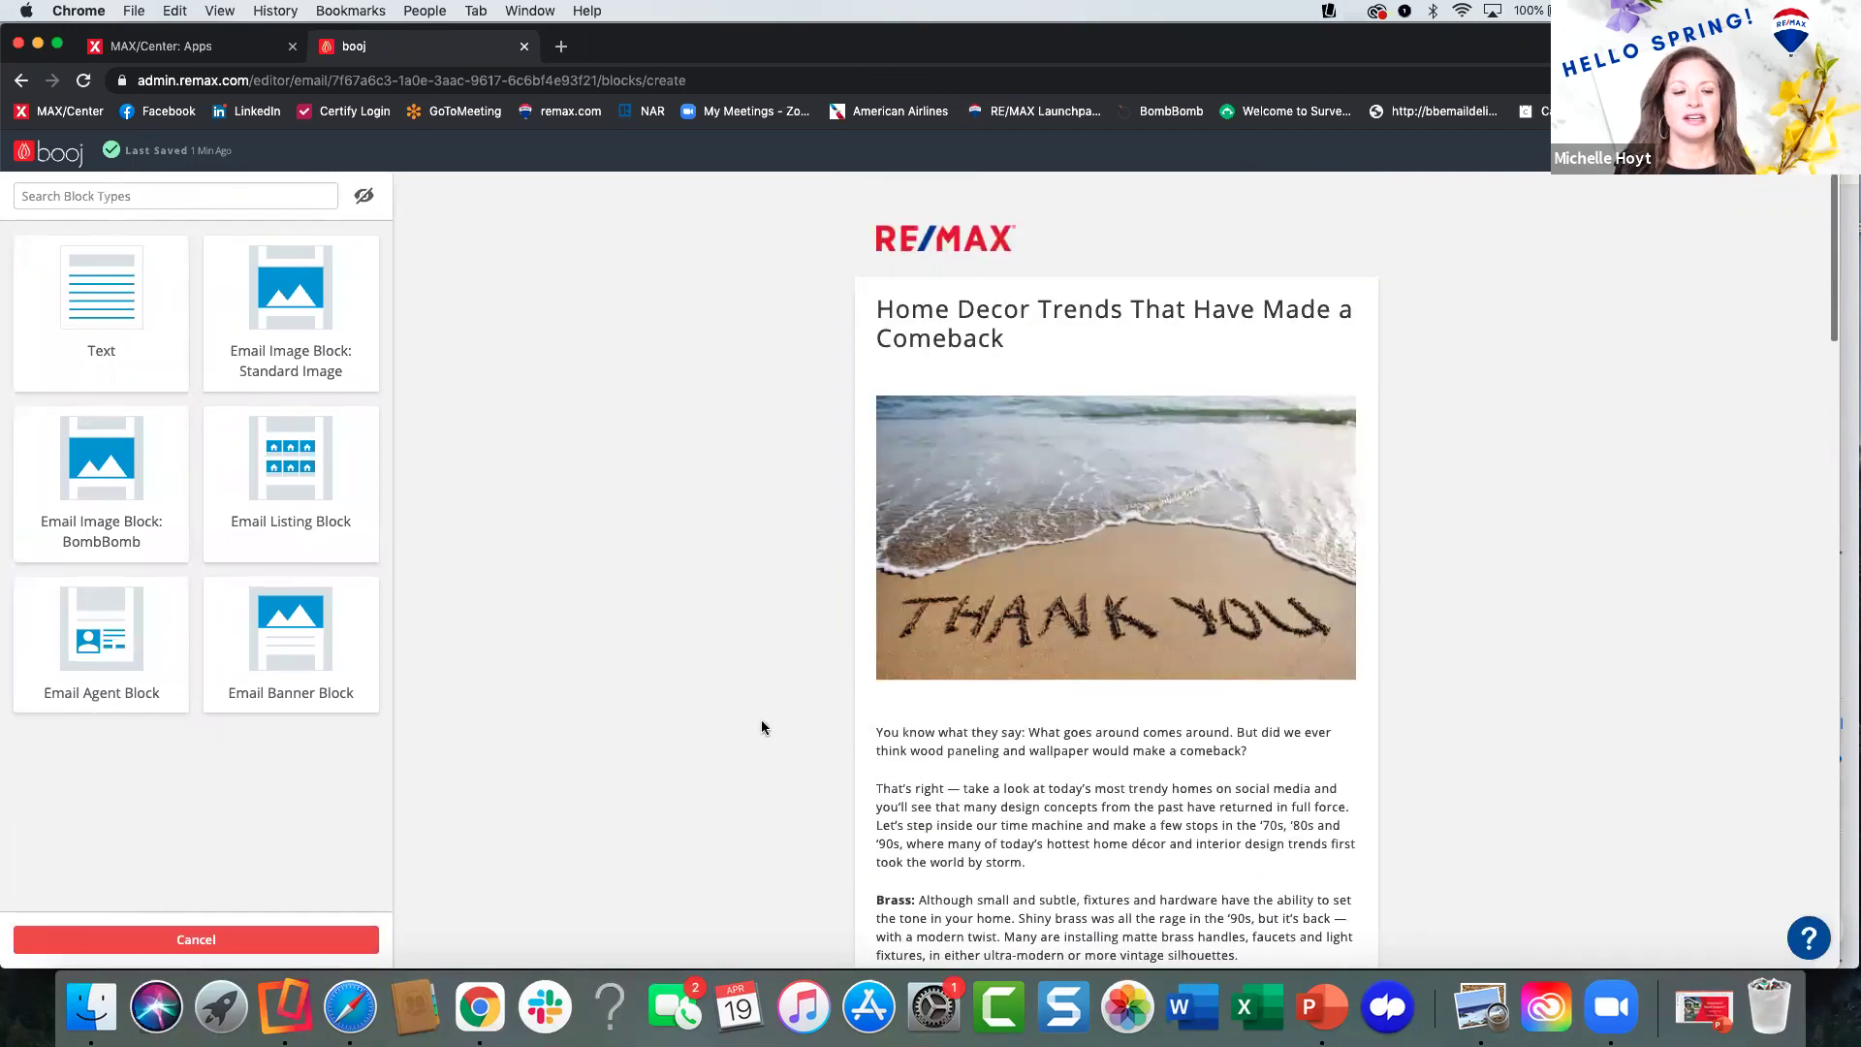
pyautogui.click(270, 936)
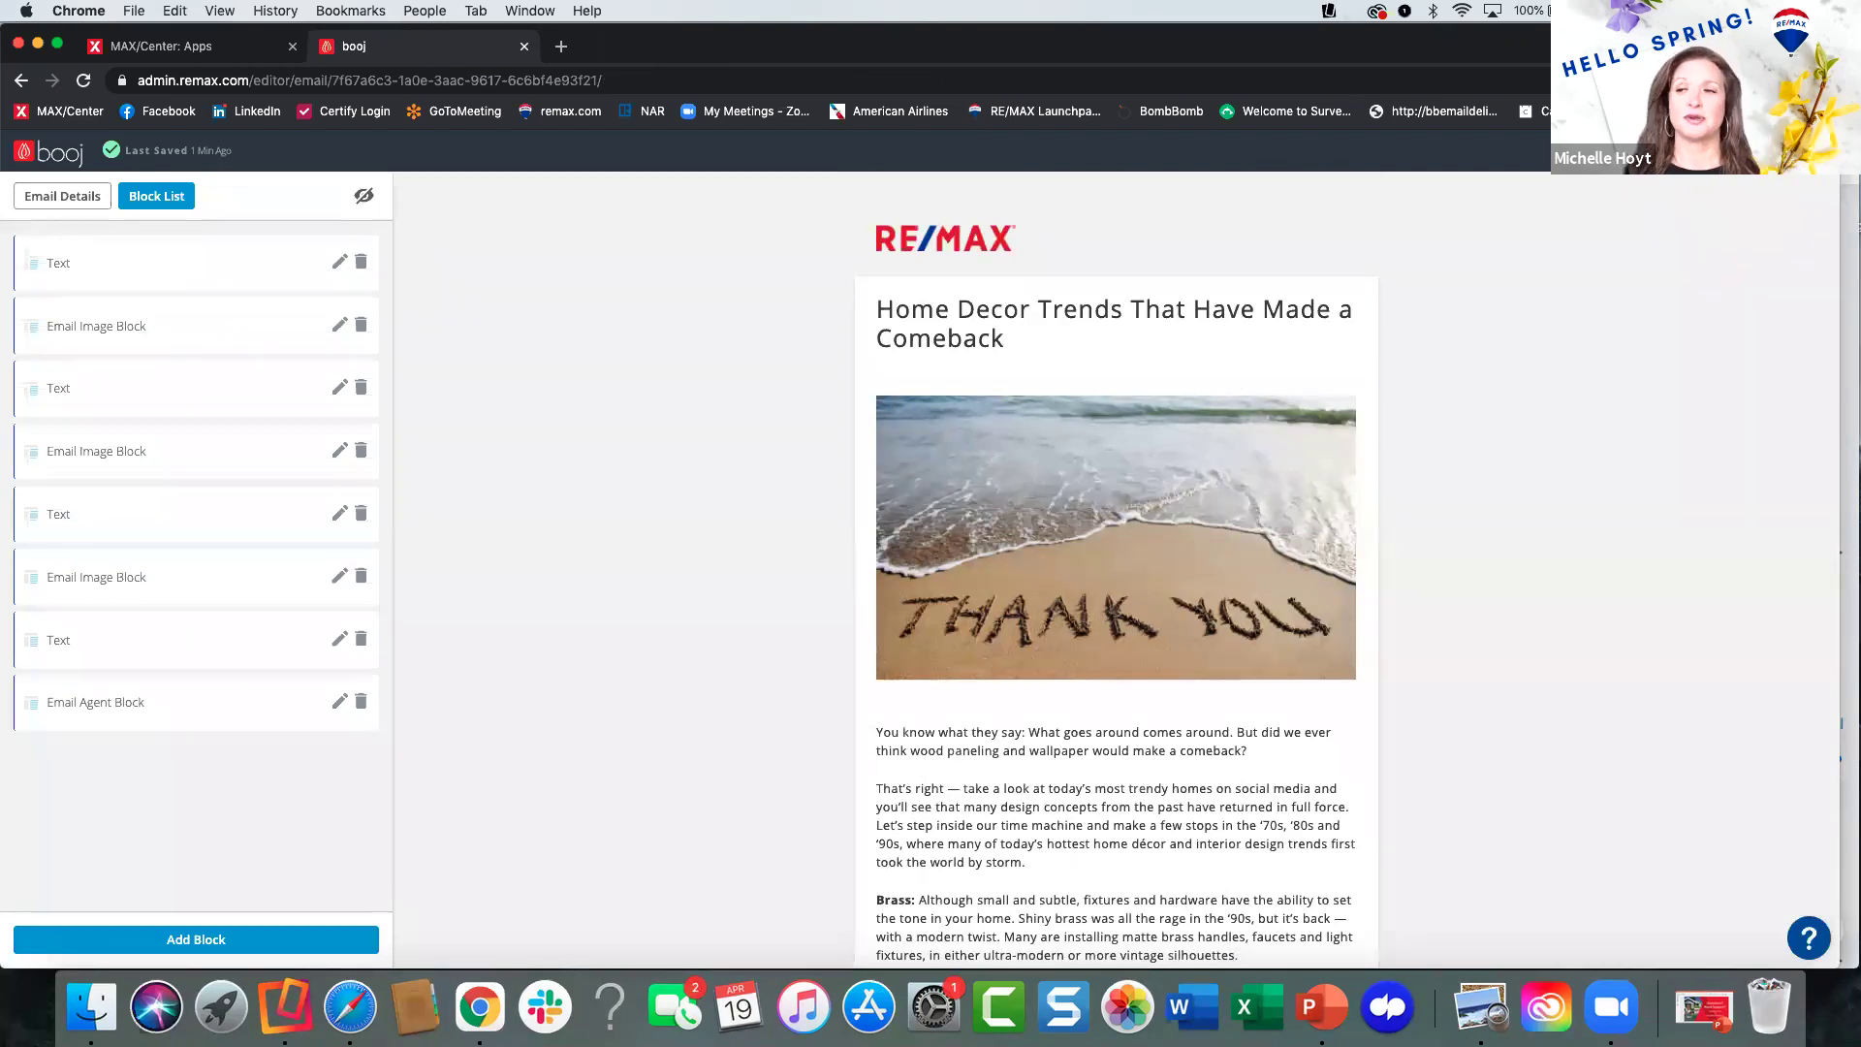
pyautogui.click(1707, 150)
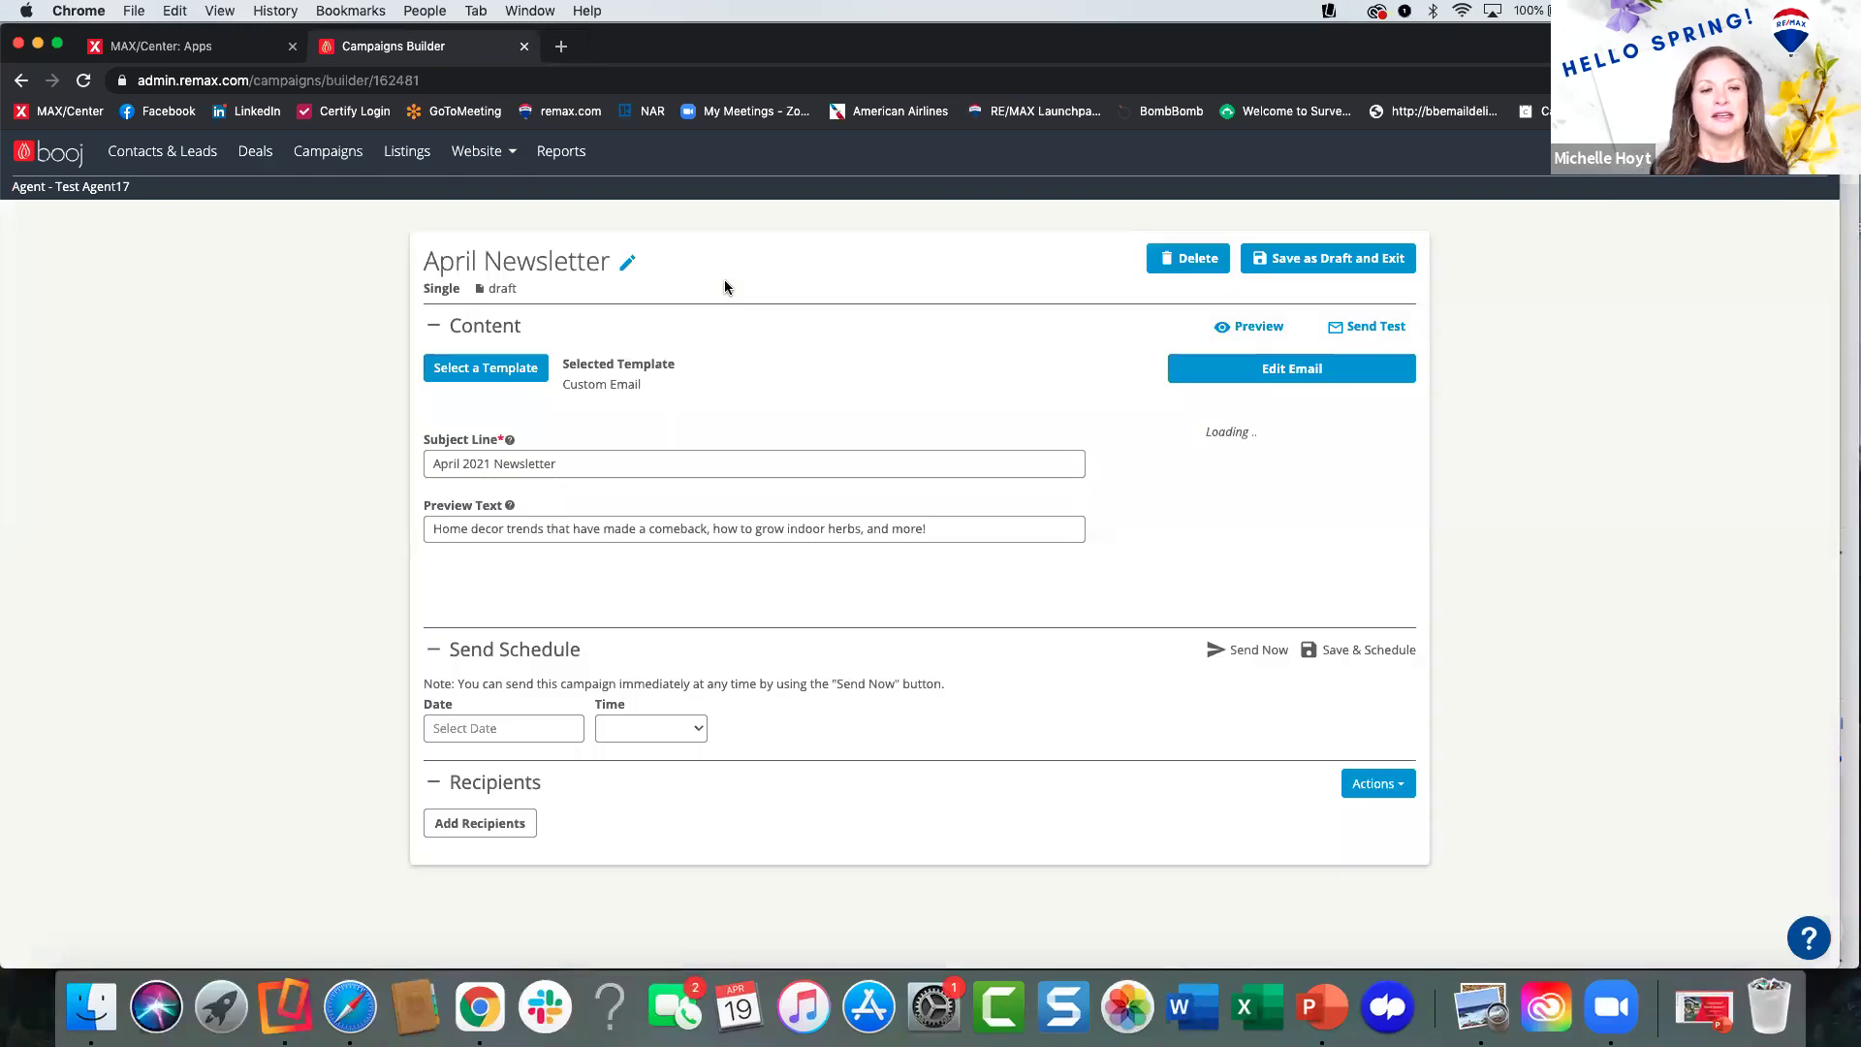
# Look over the campaign's settings and its send date calendar, closing the calendar without choosing a date.
pyautogui.scroll(-1, 771, 347)
pyautogui.scroll(-1, 772, 355)
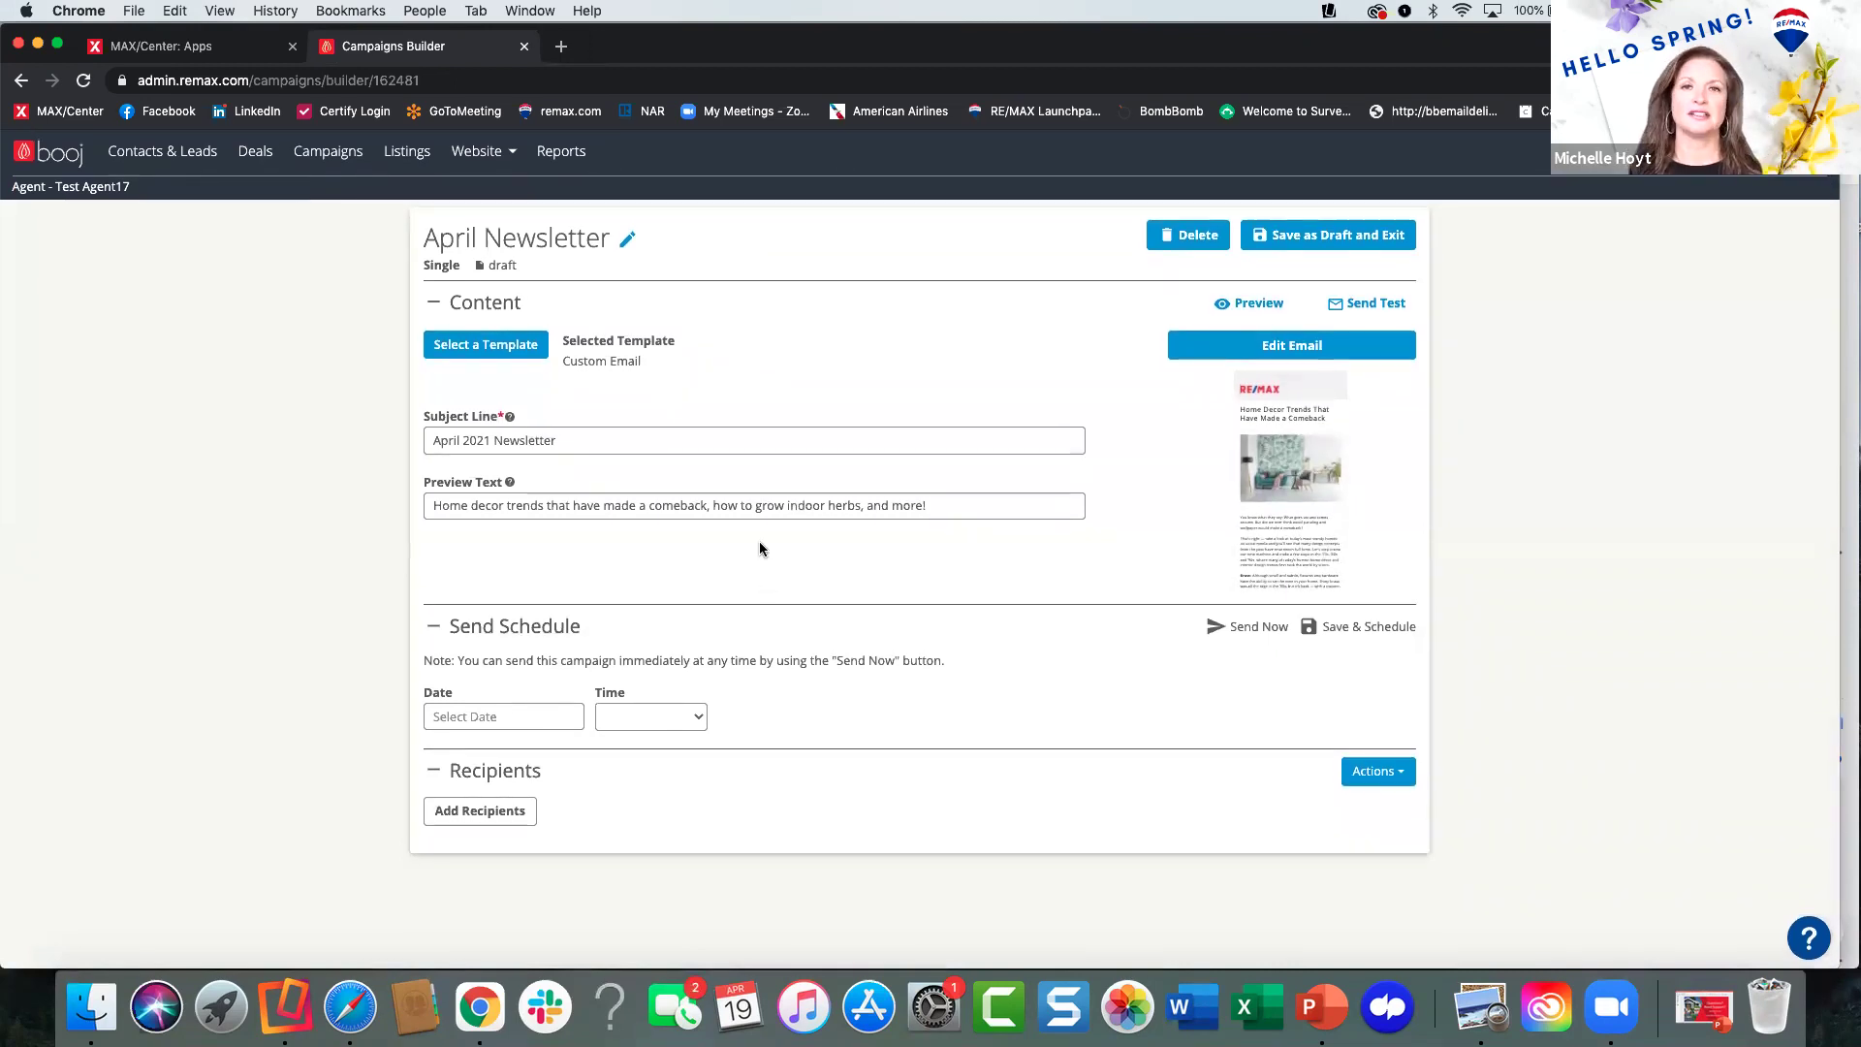
pyautogui.scroll(-1, 760, 540)
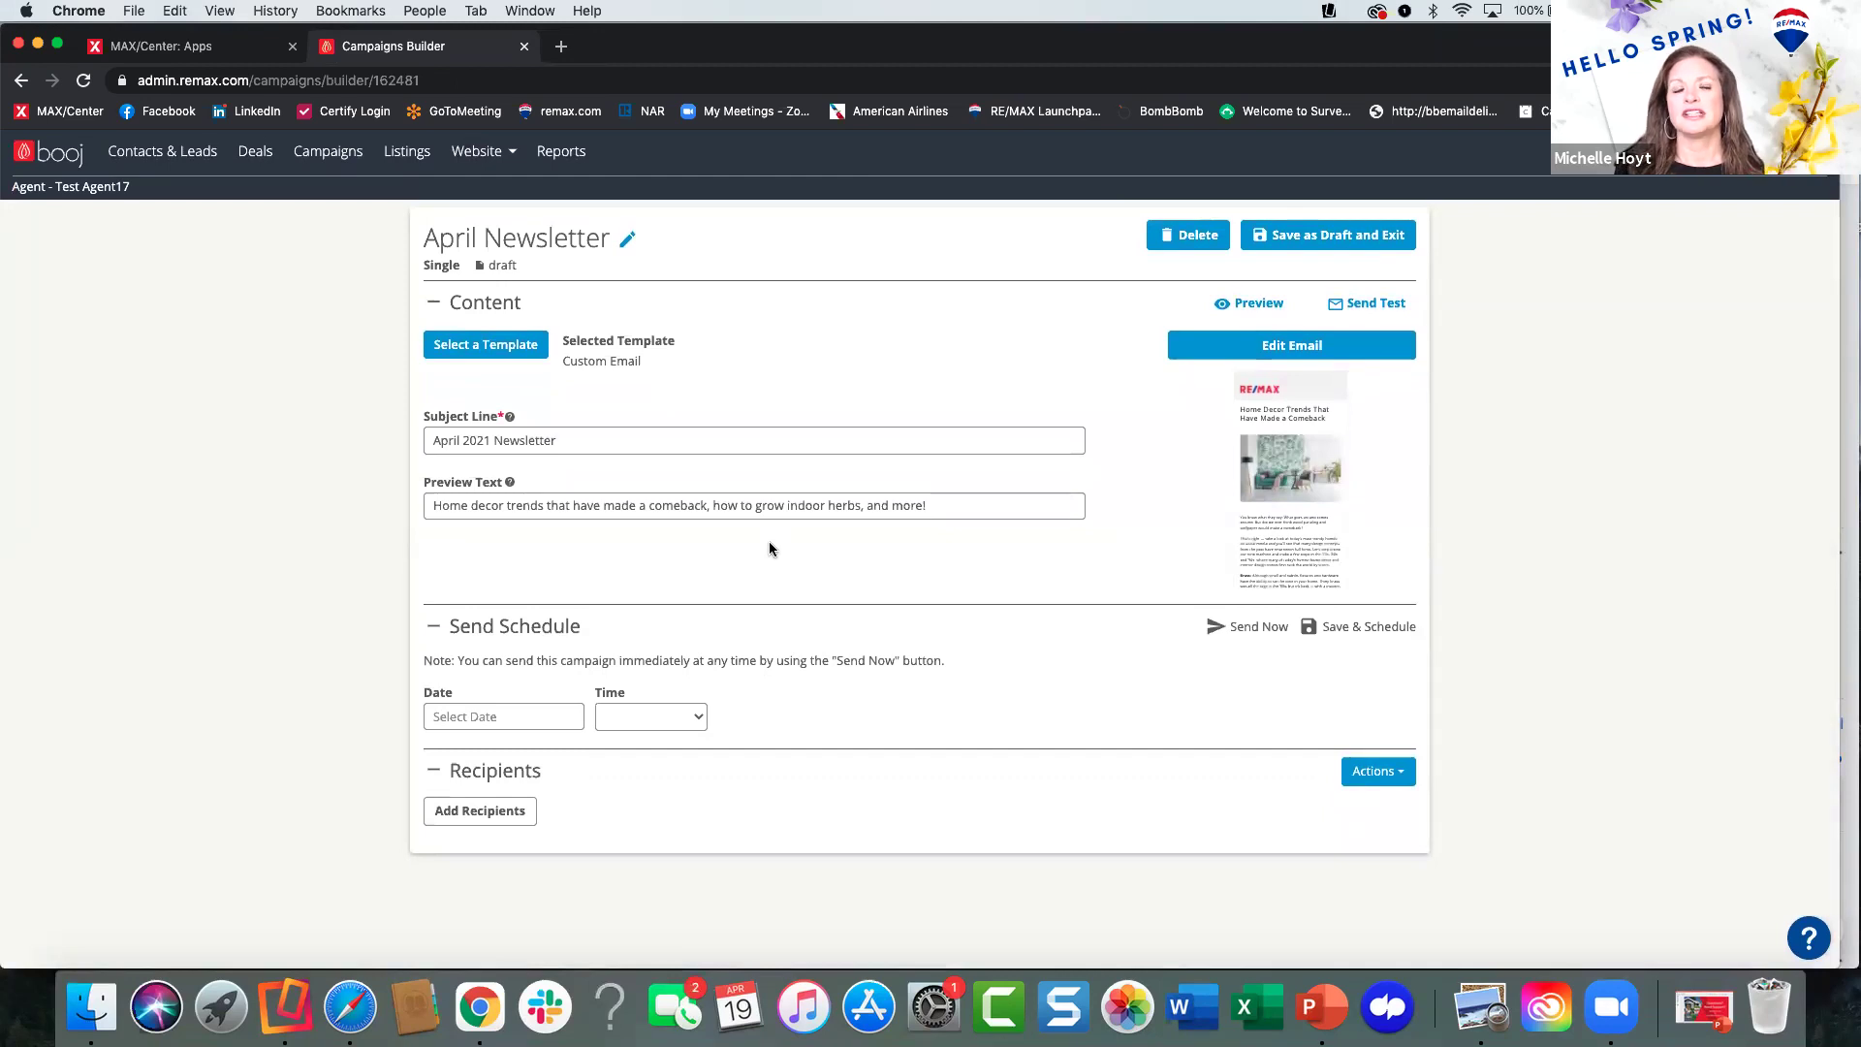
pyautogui.click(509, 716)
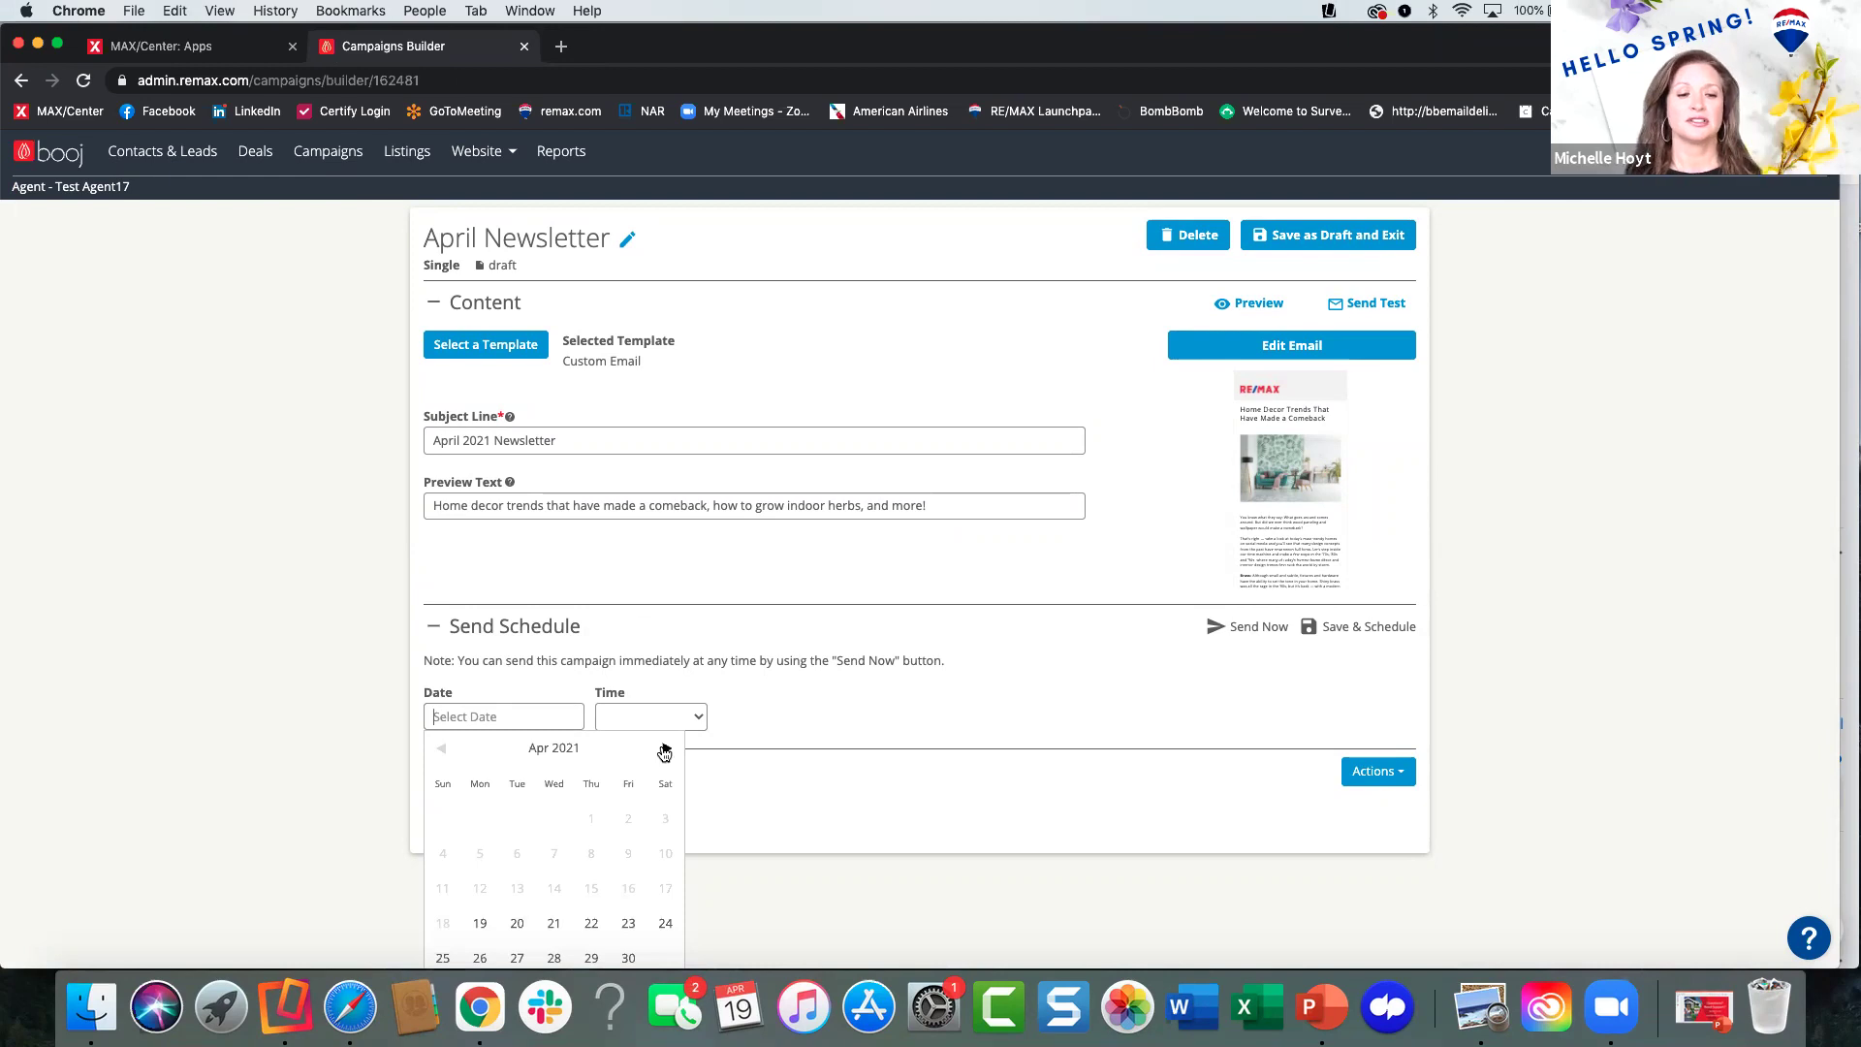
pyautogui.click(750, 700)
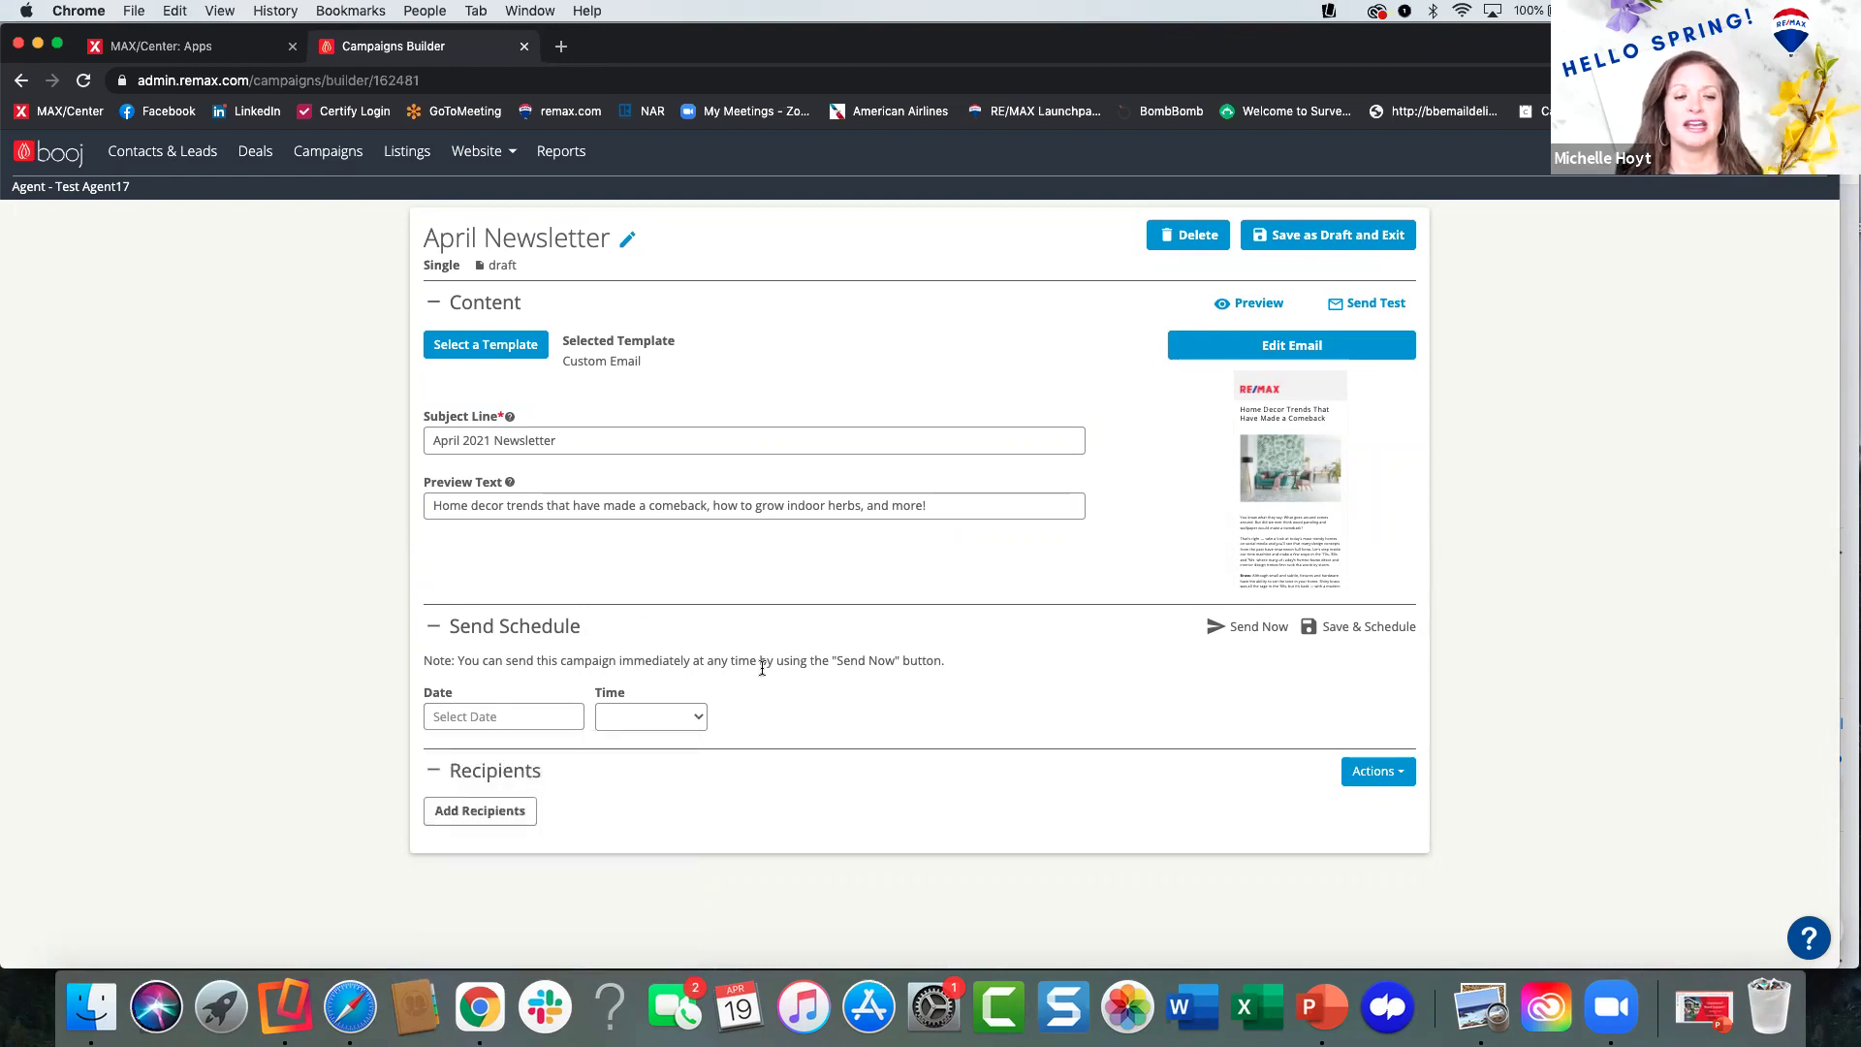
# Examine the All Contacts/Leads, Smart and Basic options for adding recipients with their help notes, and close the dialog without adding any.
pyautogui.click(490, 820)
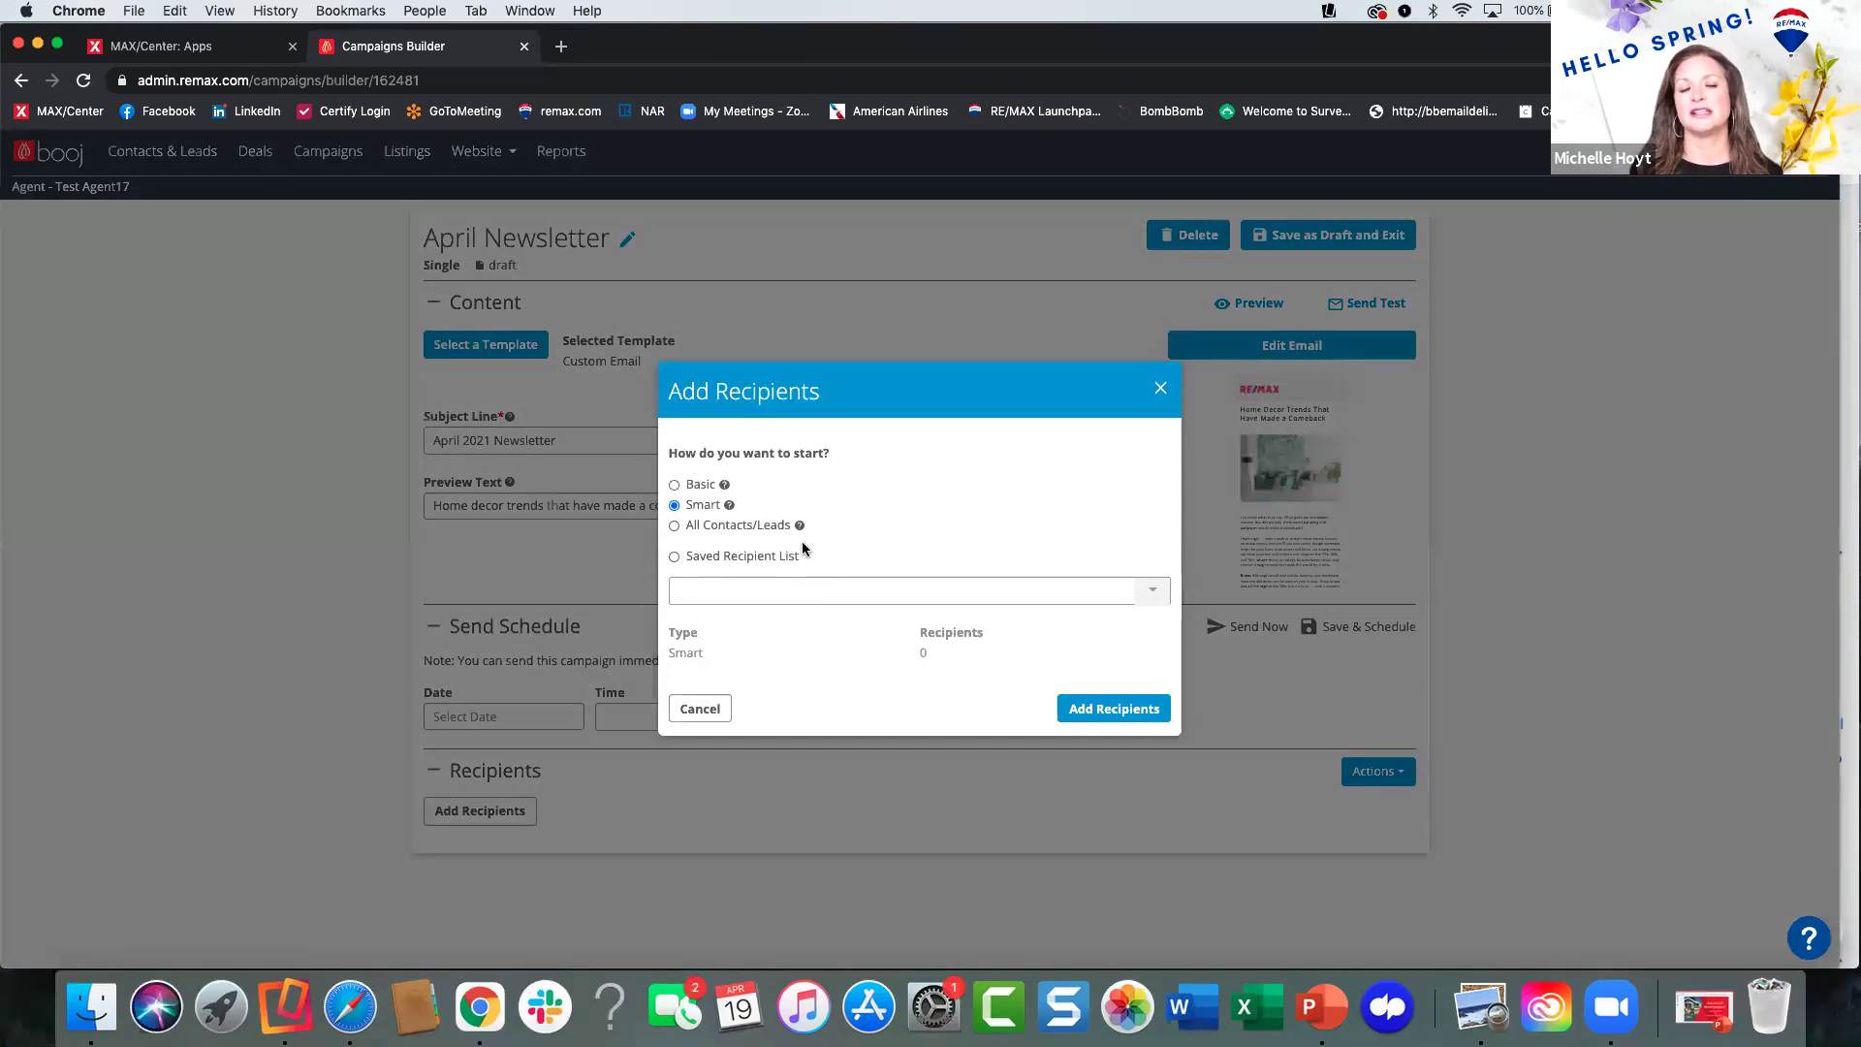
pyautogui.click(674, 525)
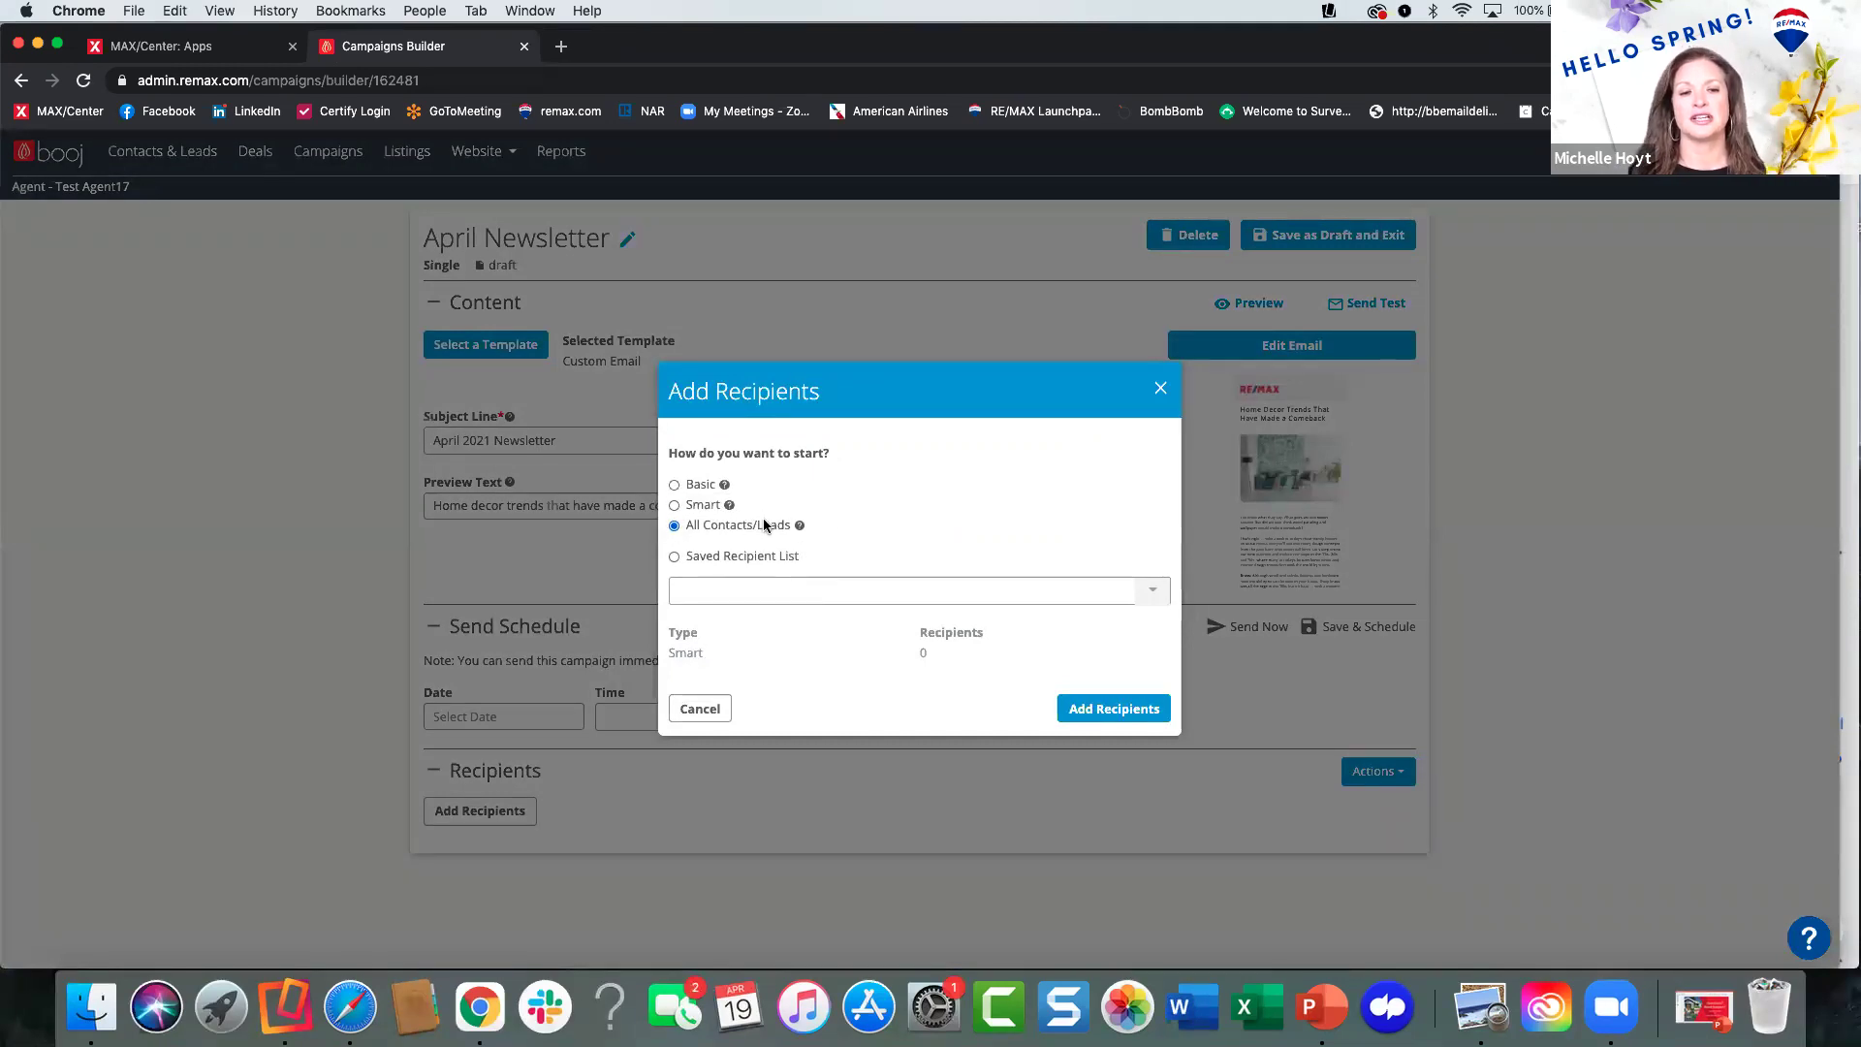
pyautogui.moveTo(801, 527)
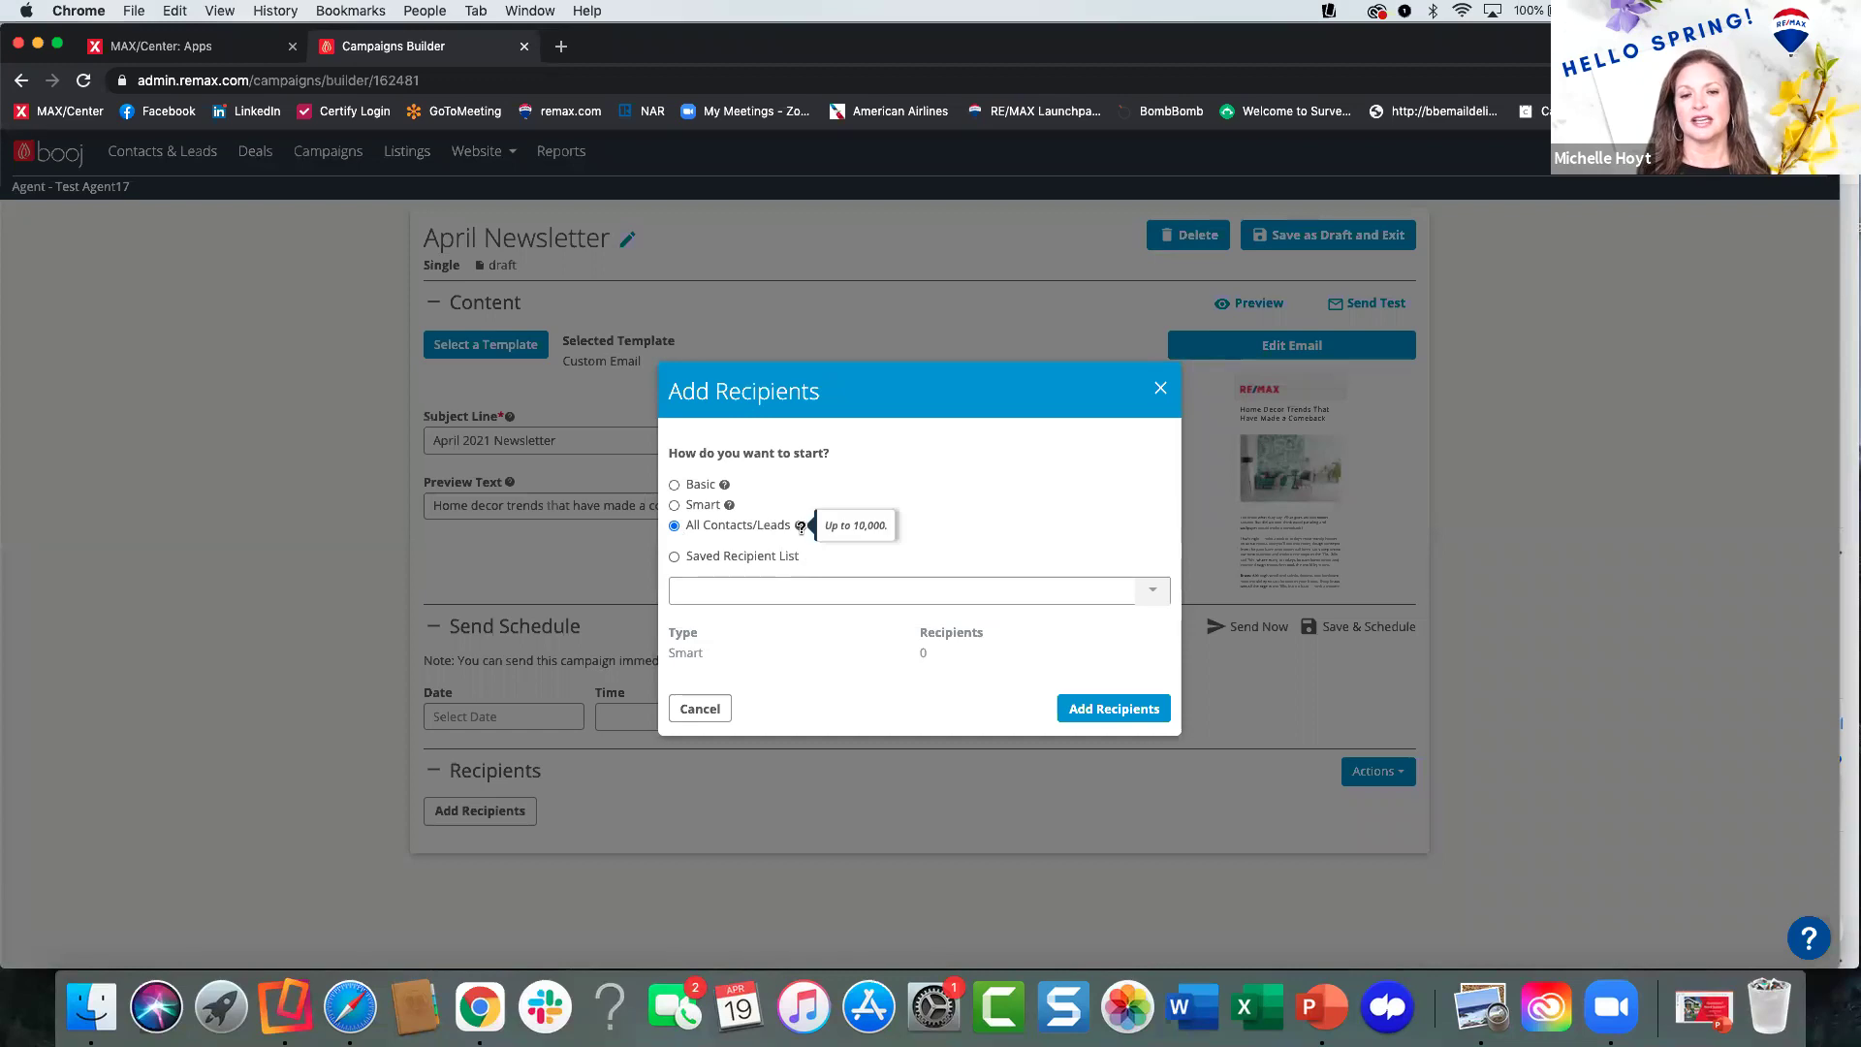
pyautogui.click(676, 505)
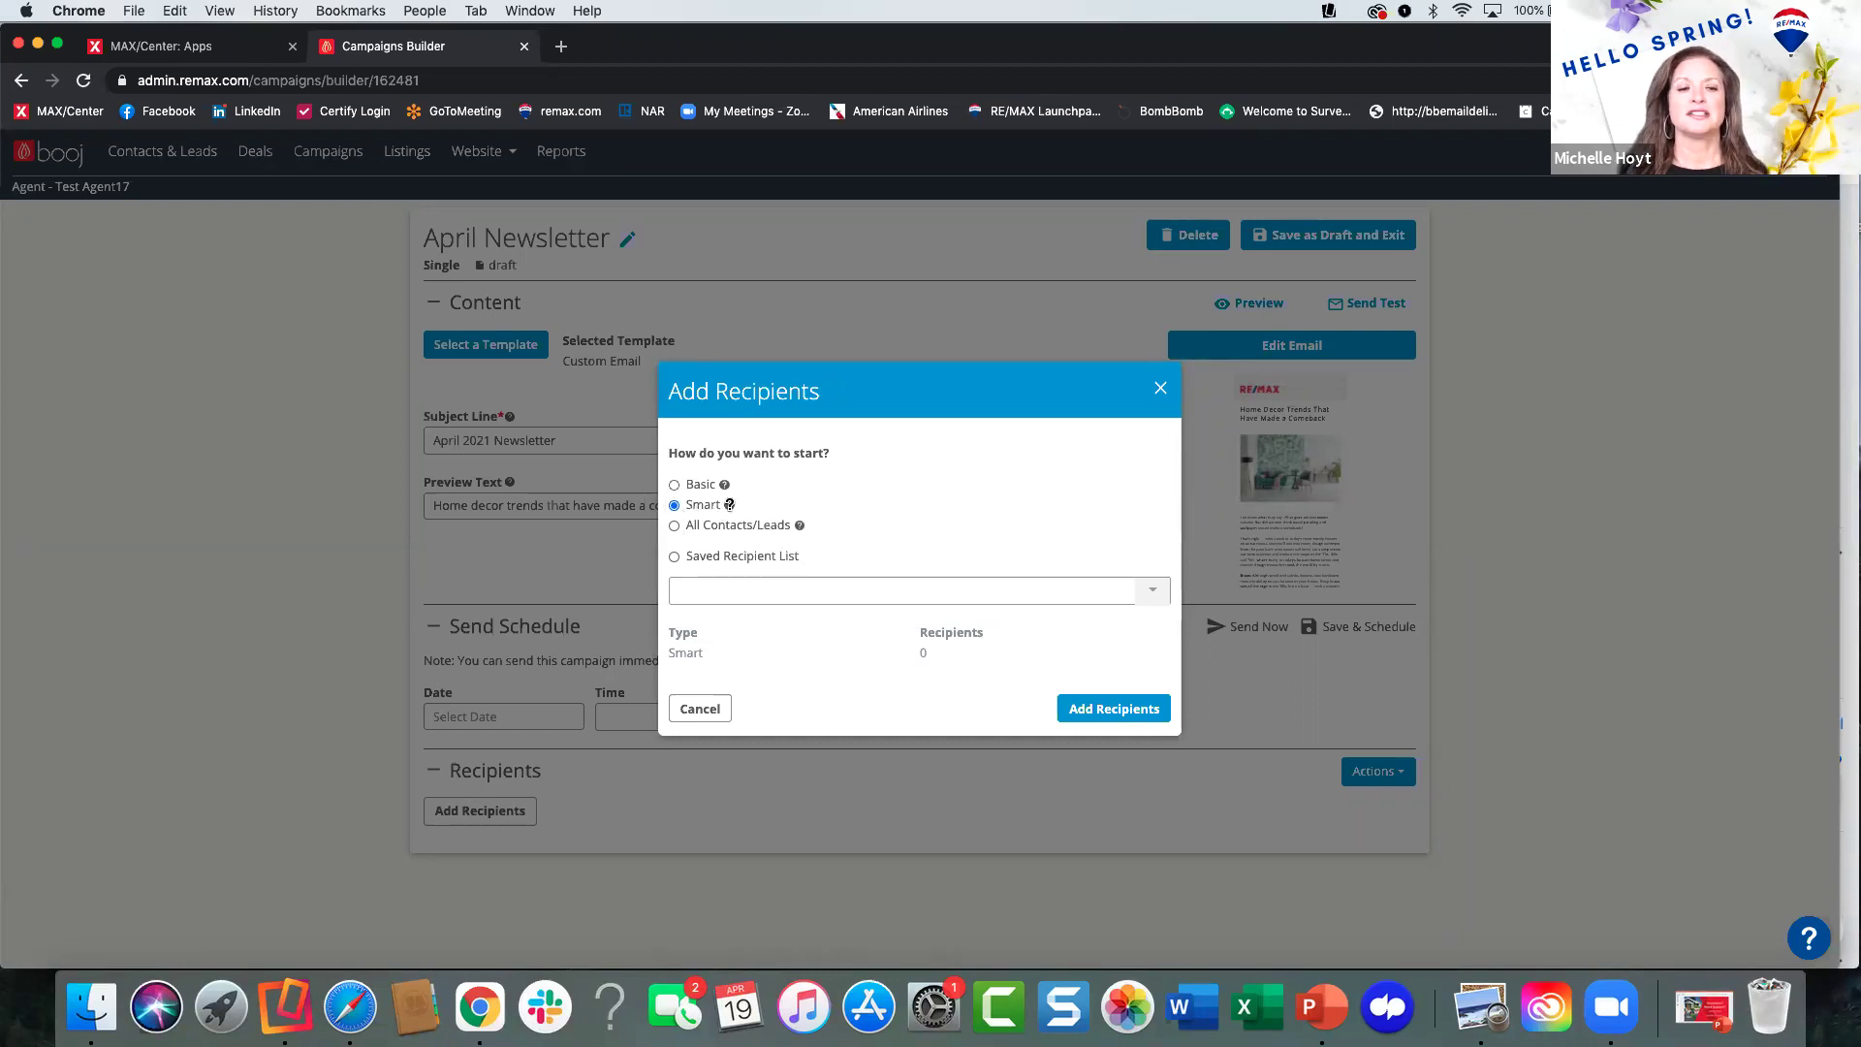
pyautogui.moveTo(729, 505)
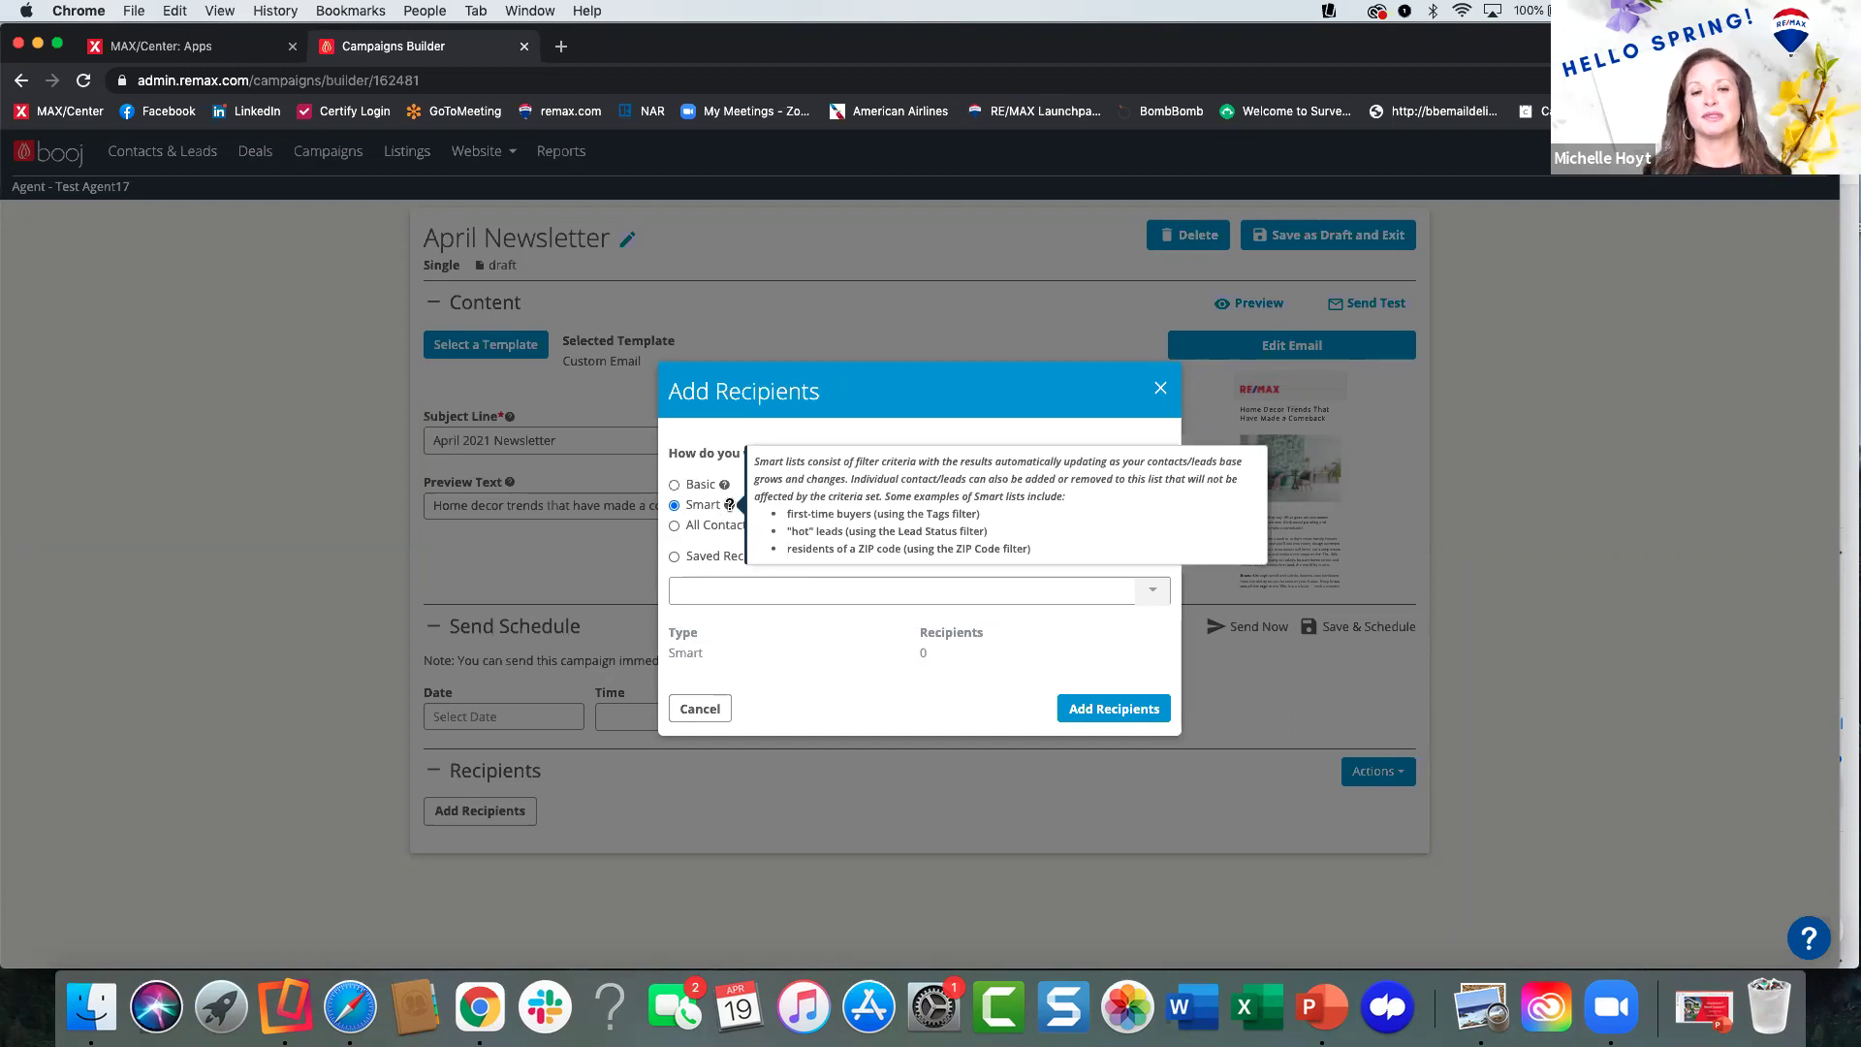
pyautogui.click(675, 485)
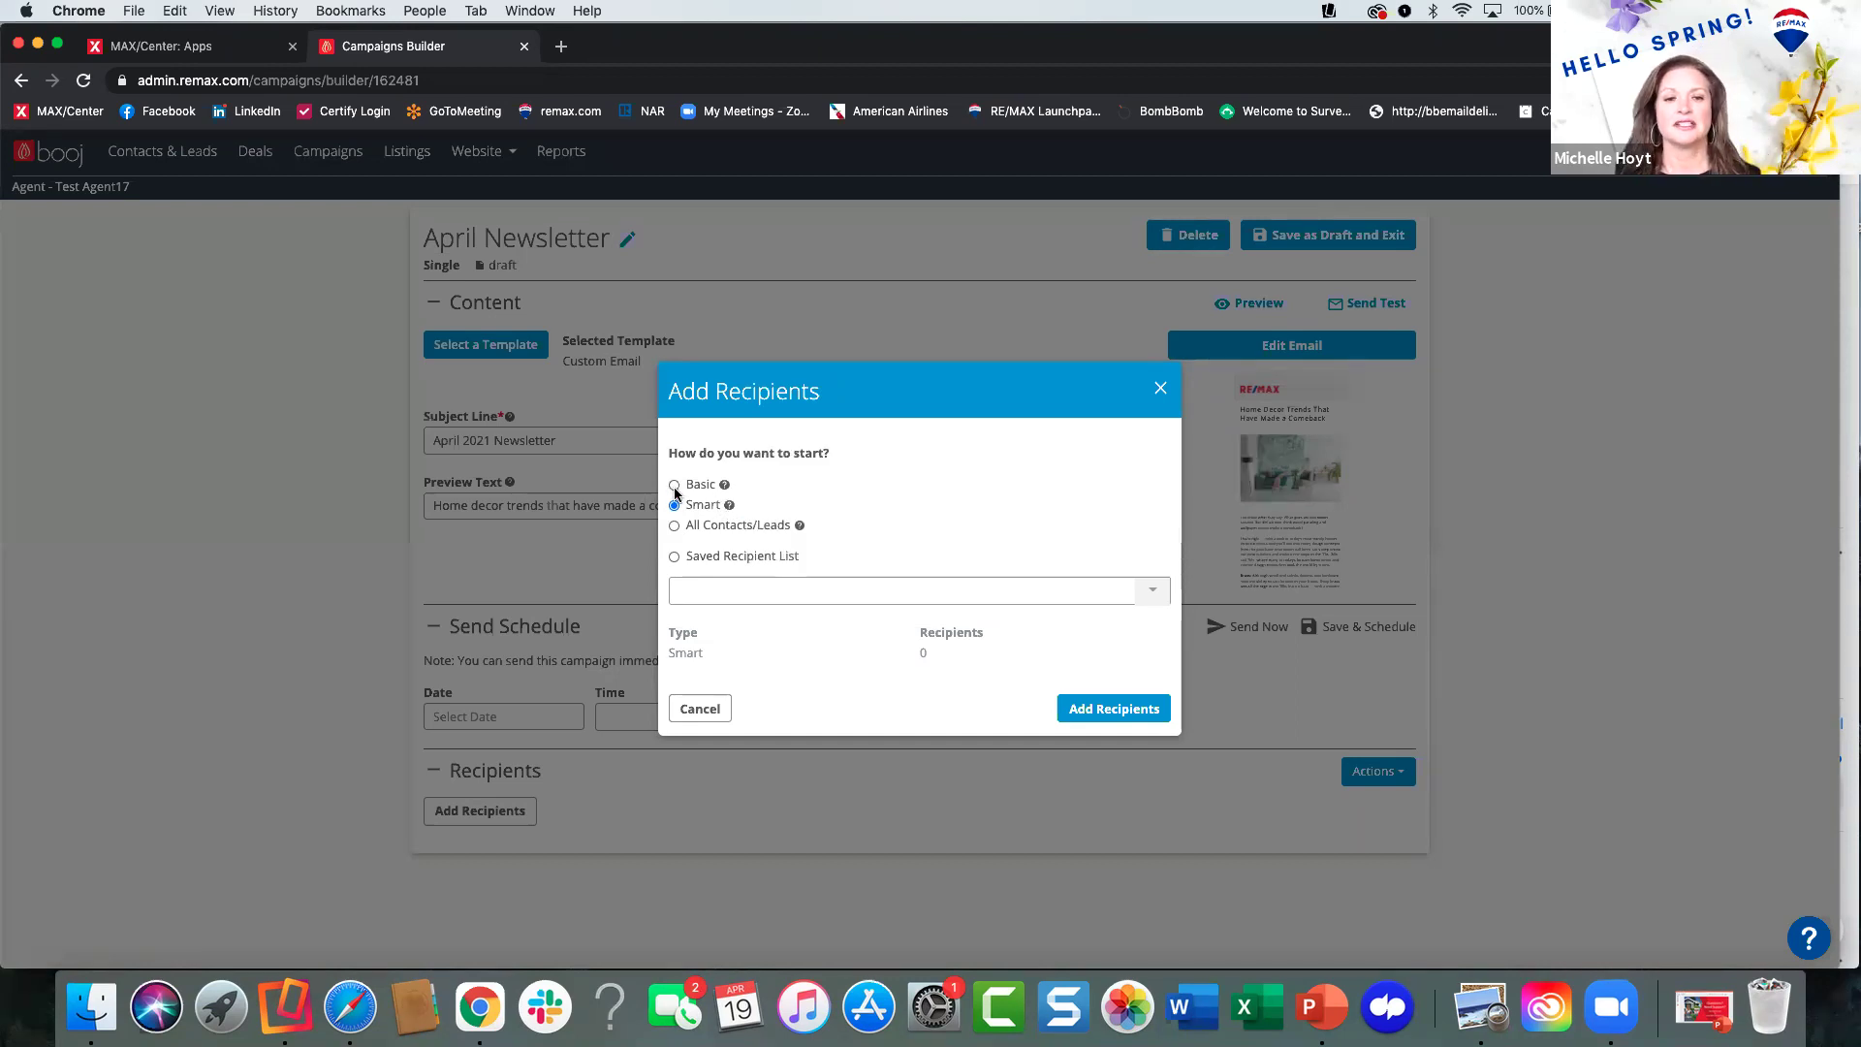
pyautogui.moveTo(724, 481)
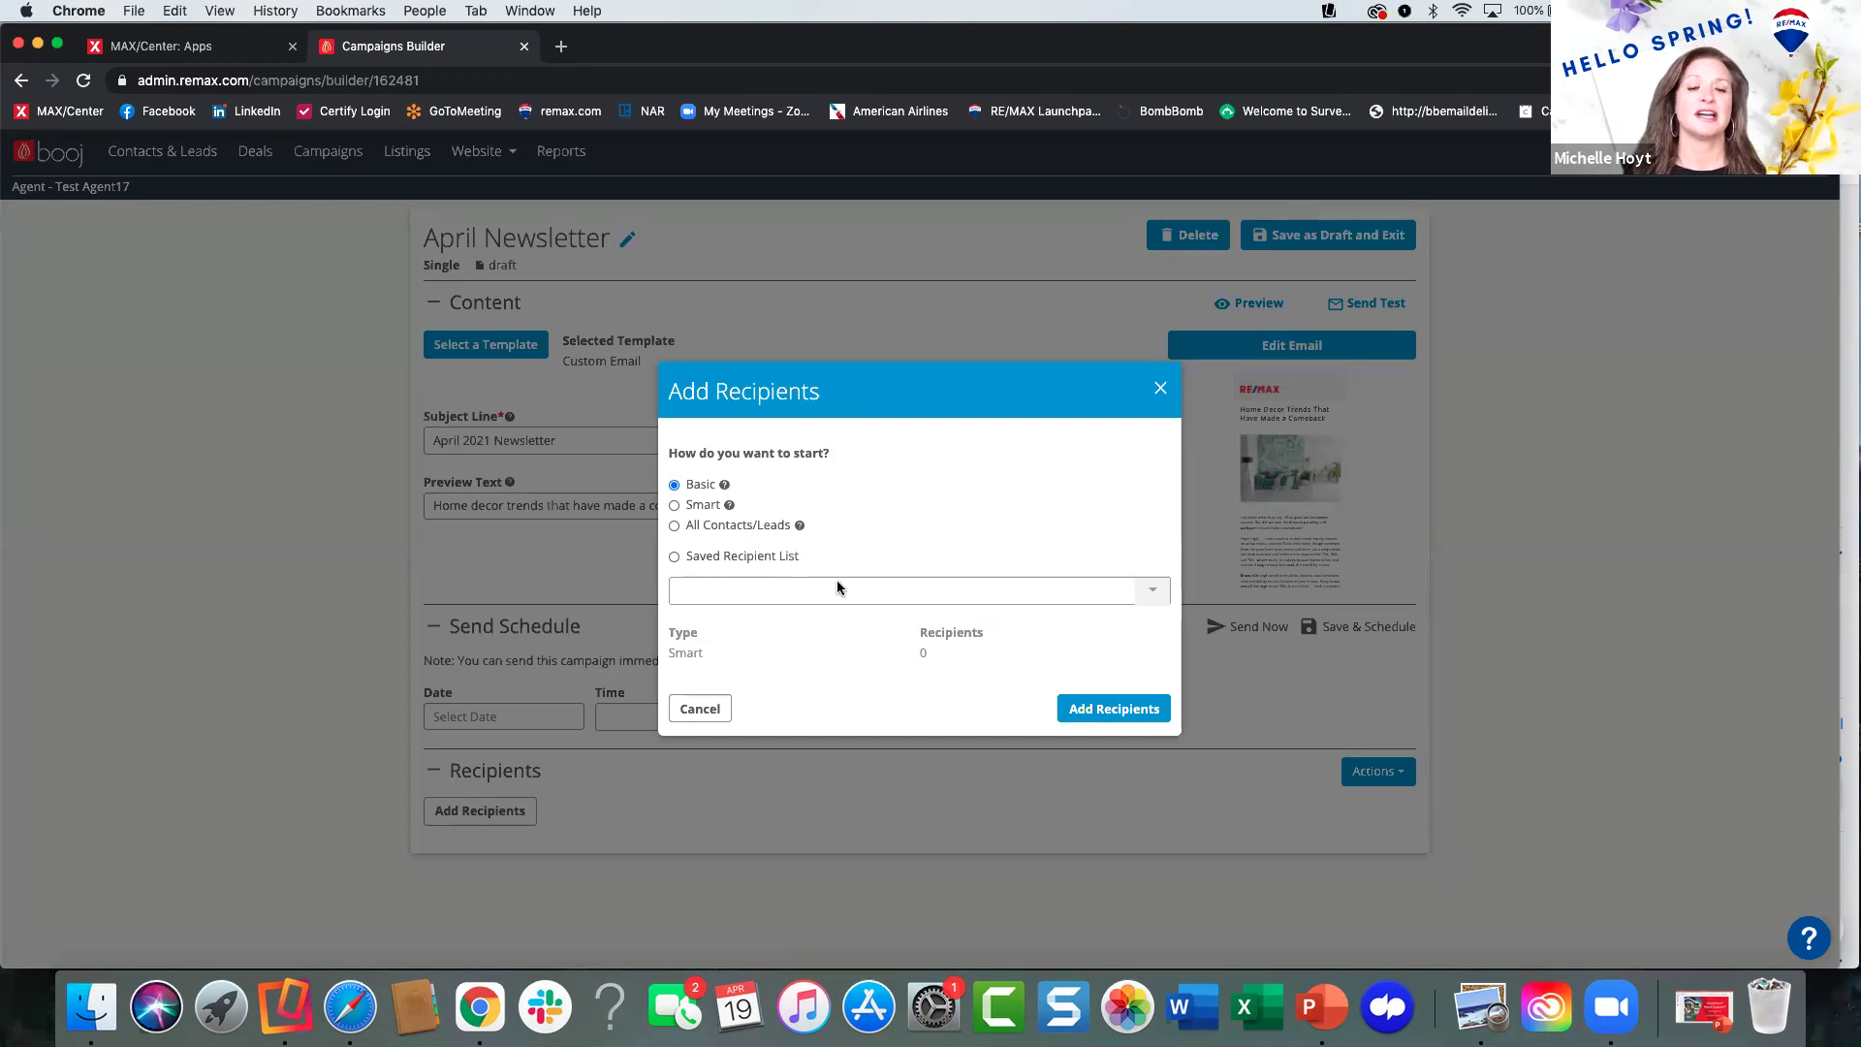
pyautogui.click(1160, 388)
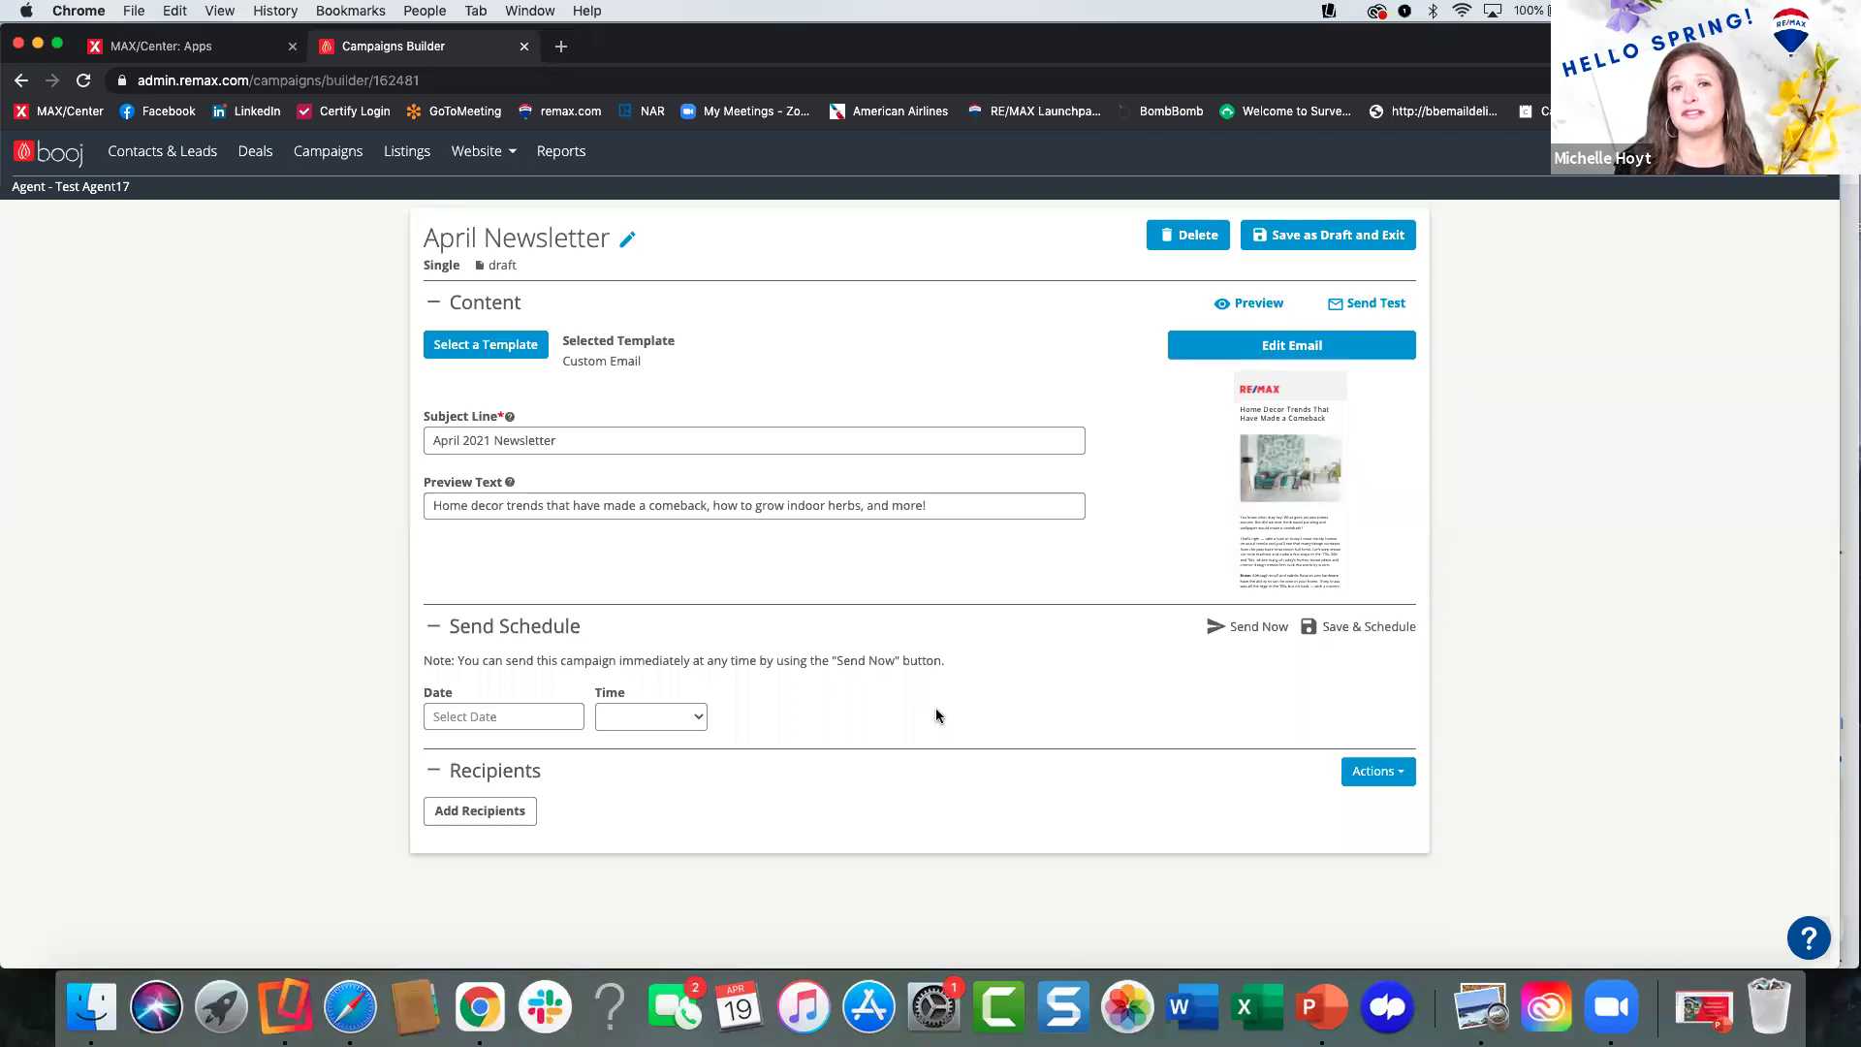
# View the test email option, close it without sending, and save the campaign as a draft and exit.
pyautogui.scroll(1, 936, 715)
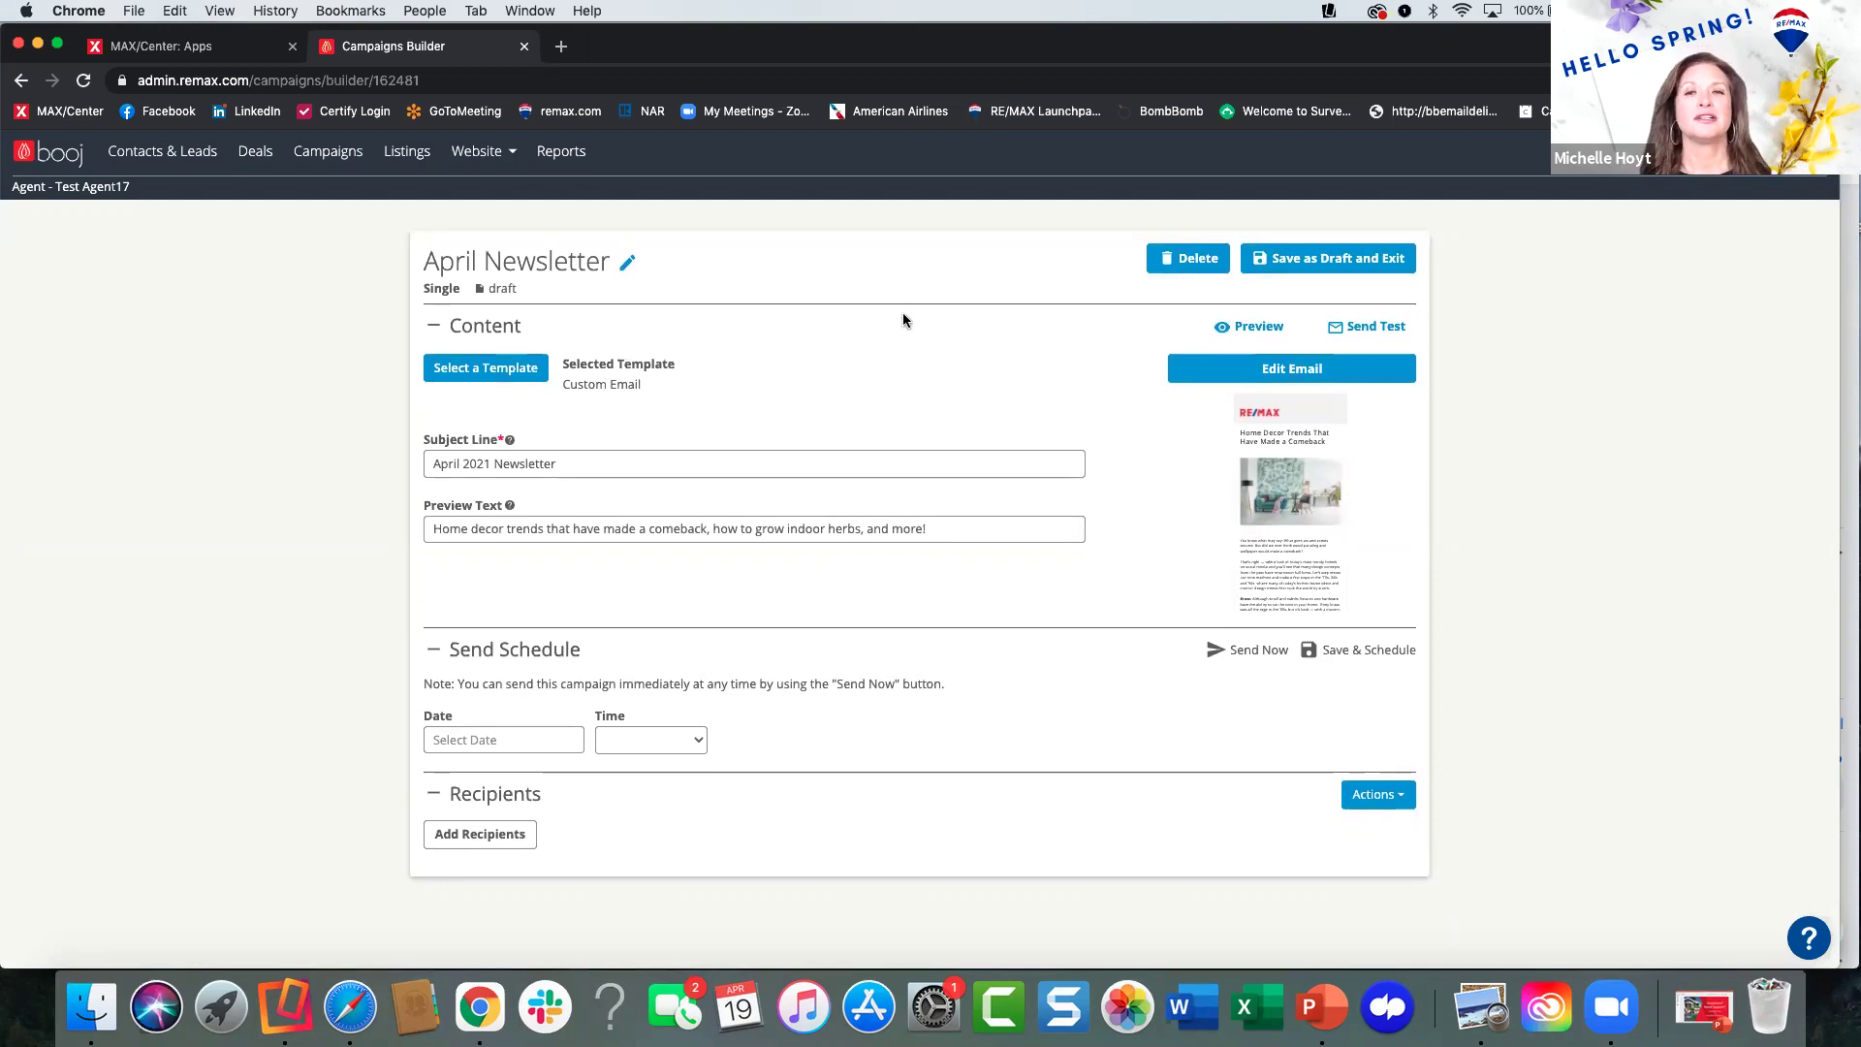
pyautogui.click(1372, 326)
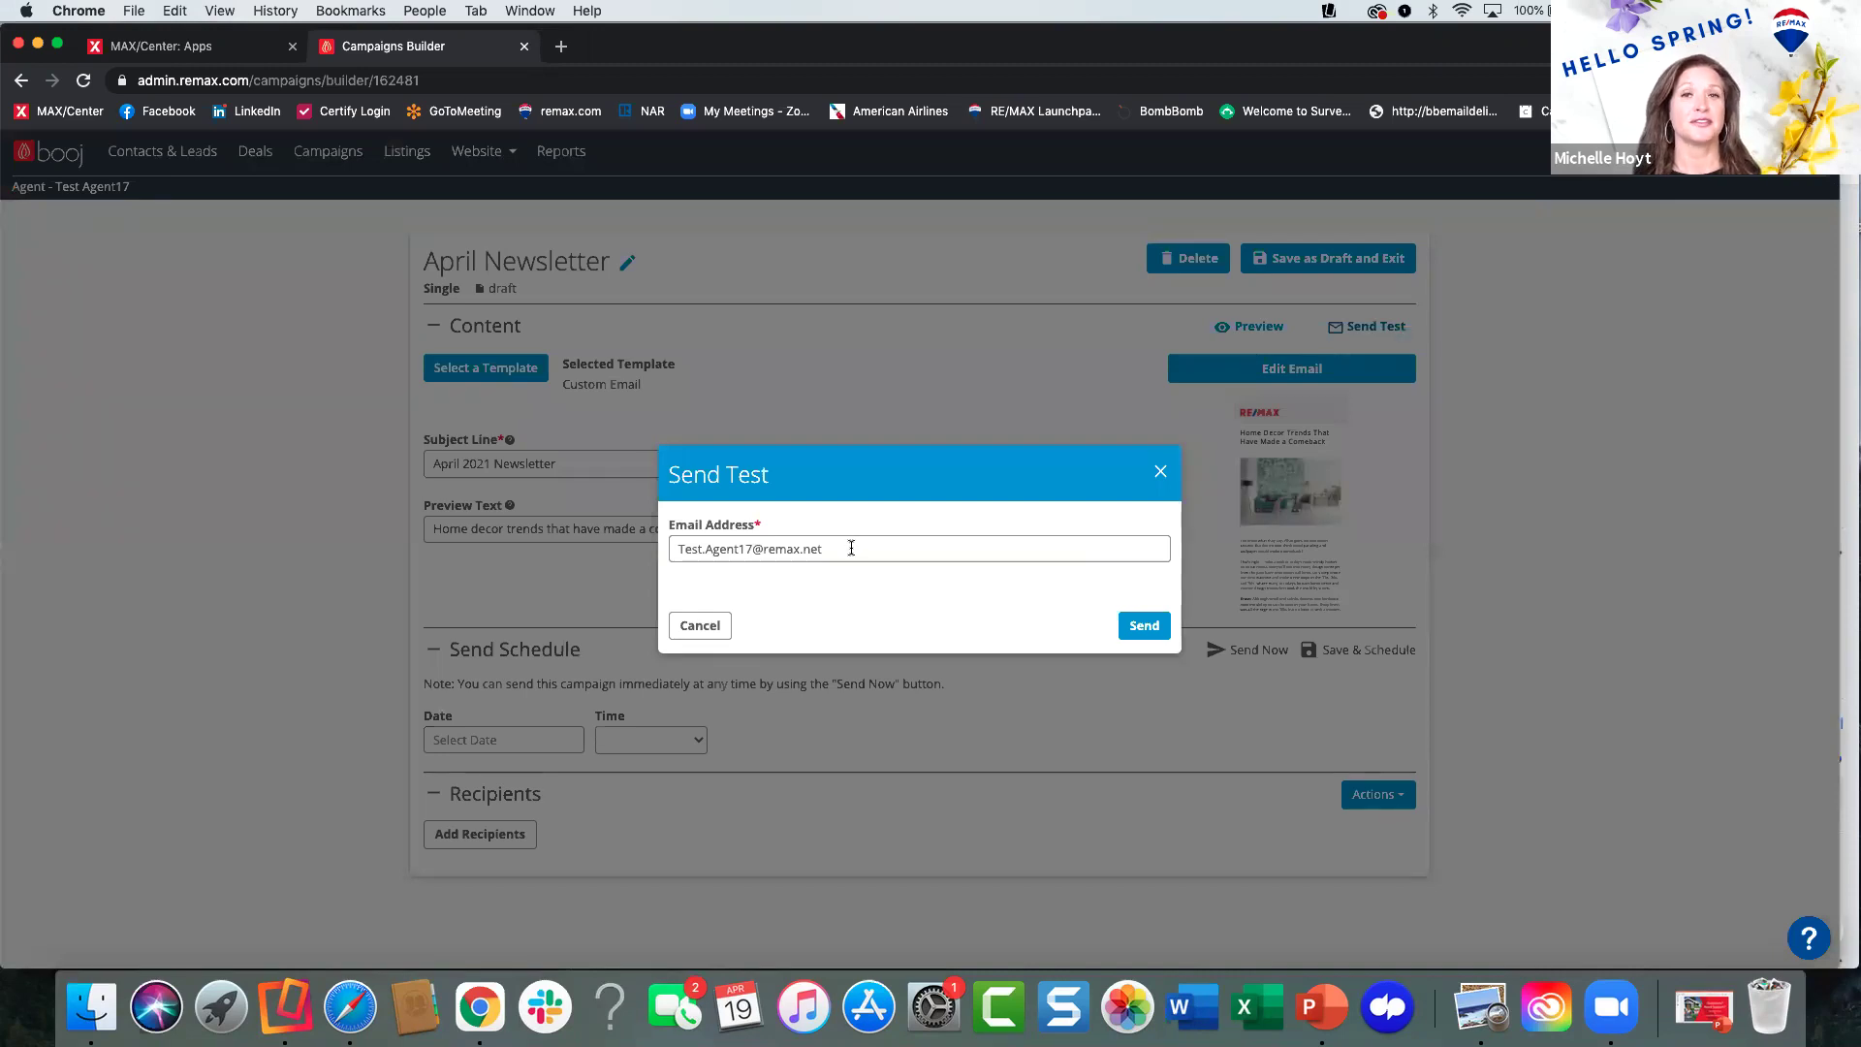
pyautogui.click(1159, 473)
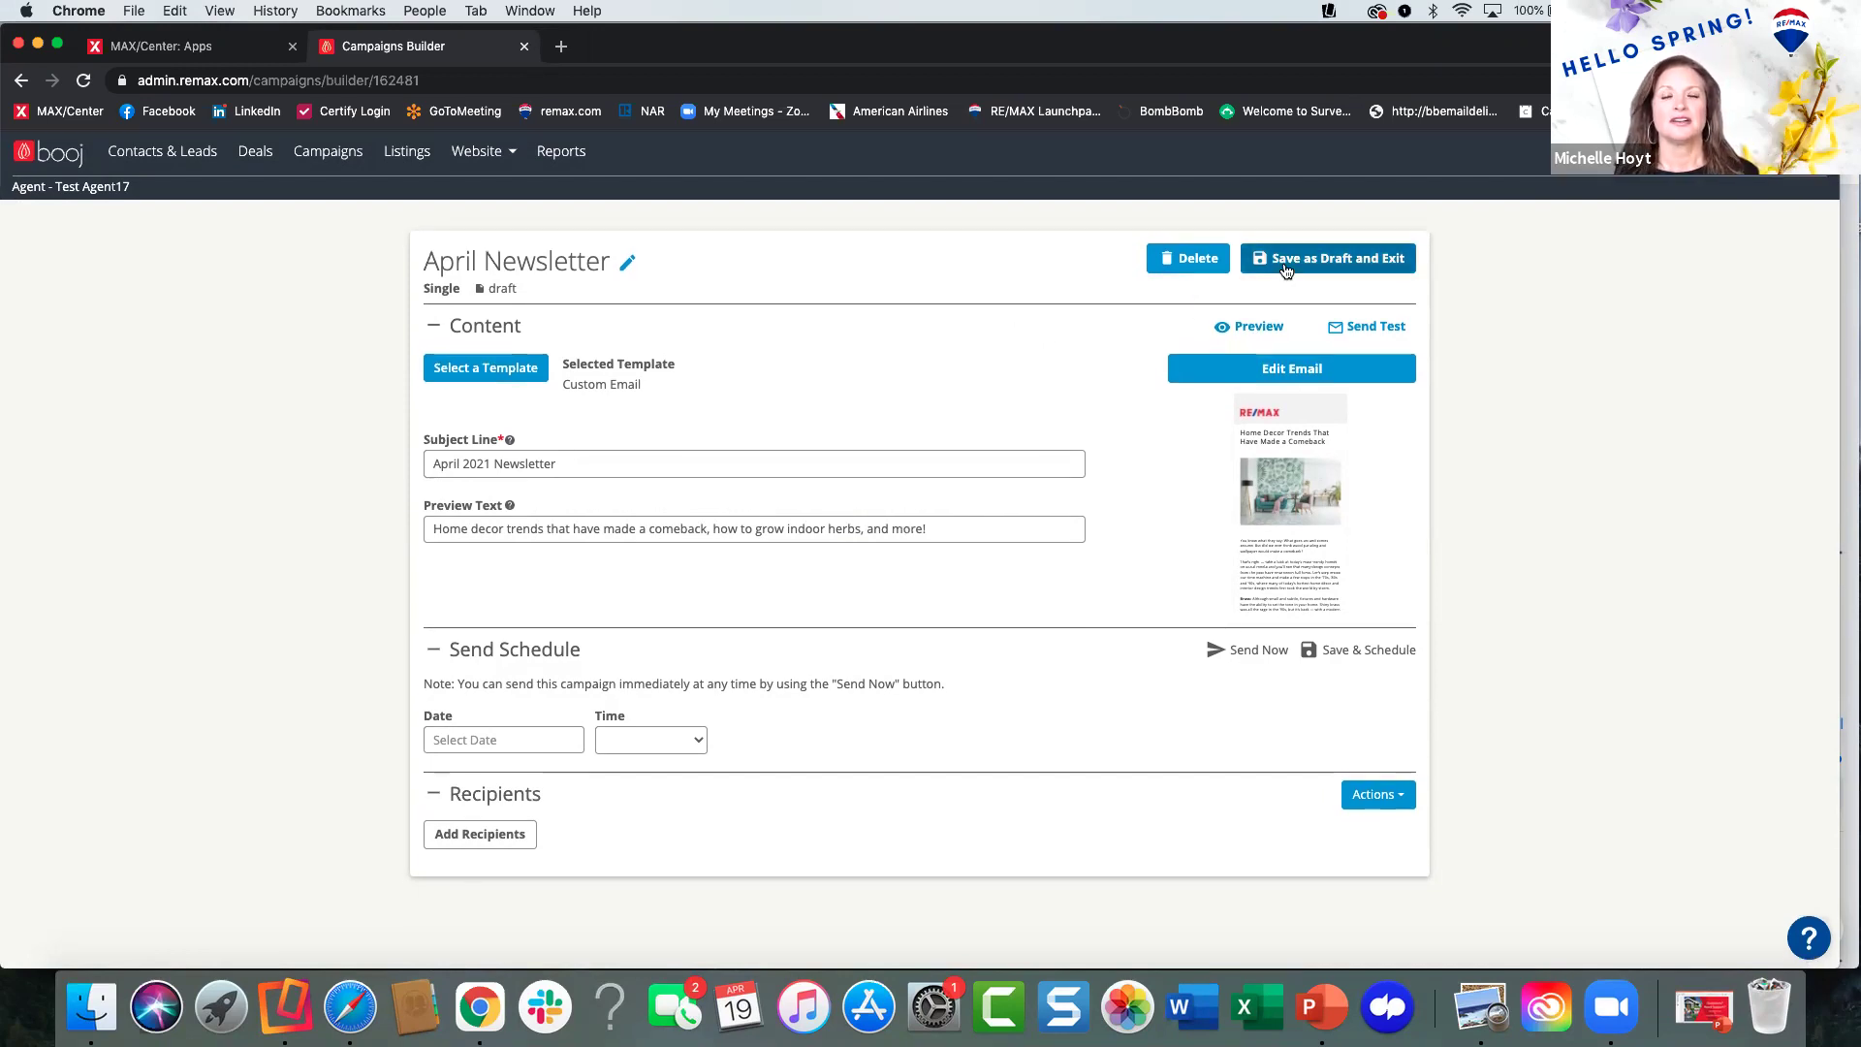
pyautogui.click(1288, 273)
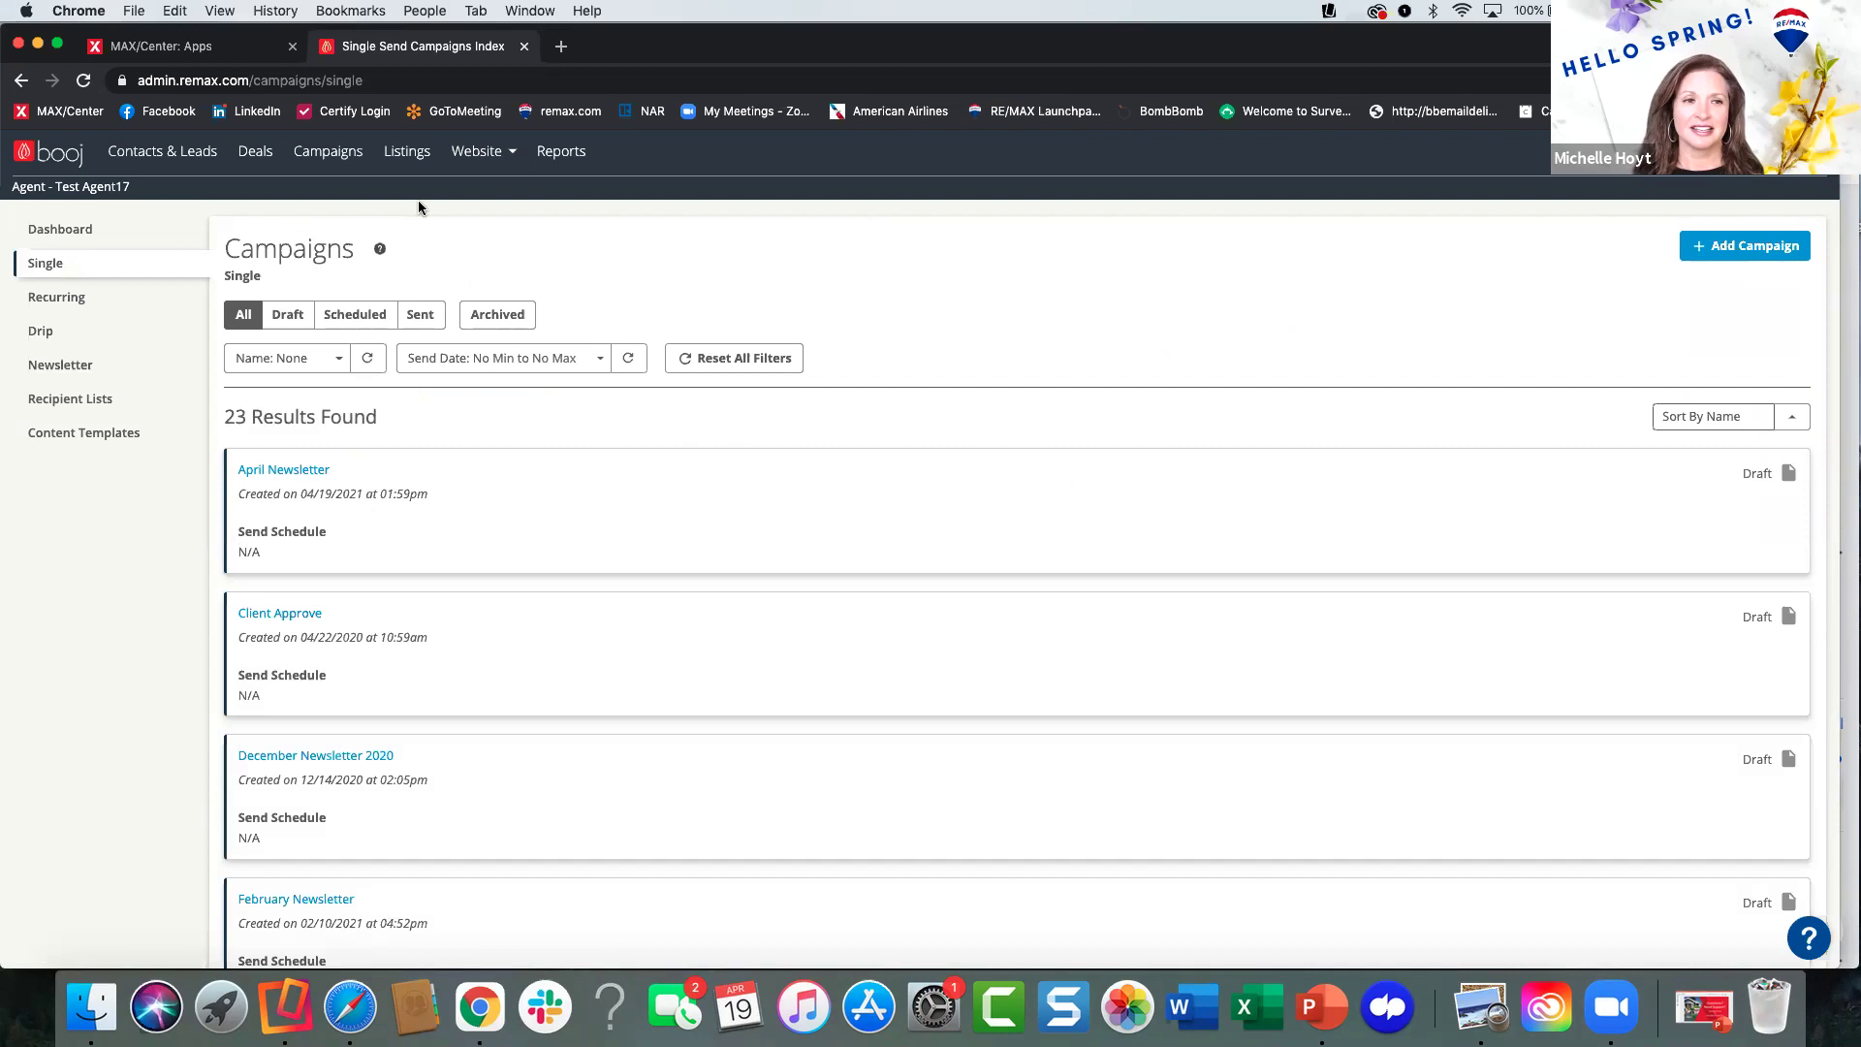
# View the single seller reports and look through the website management options without choosing one.
pyautogui.click(403, 155)
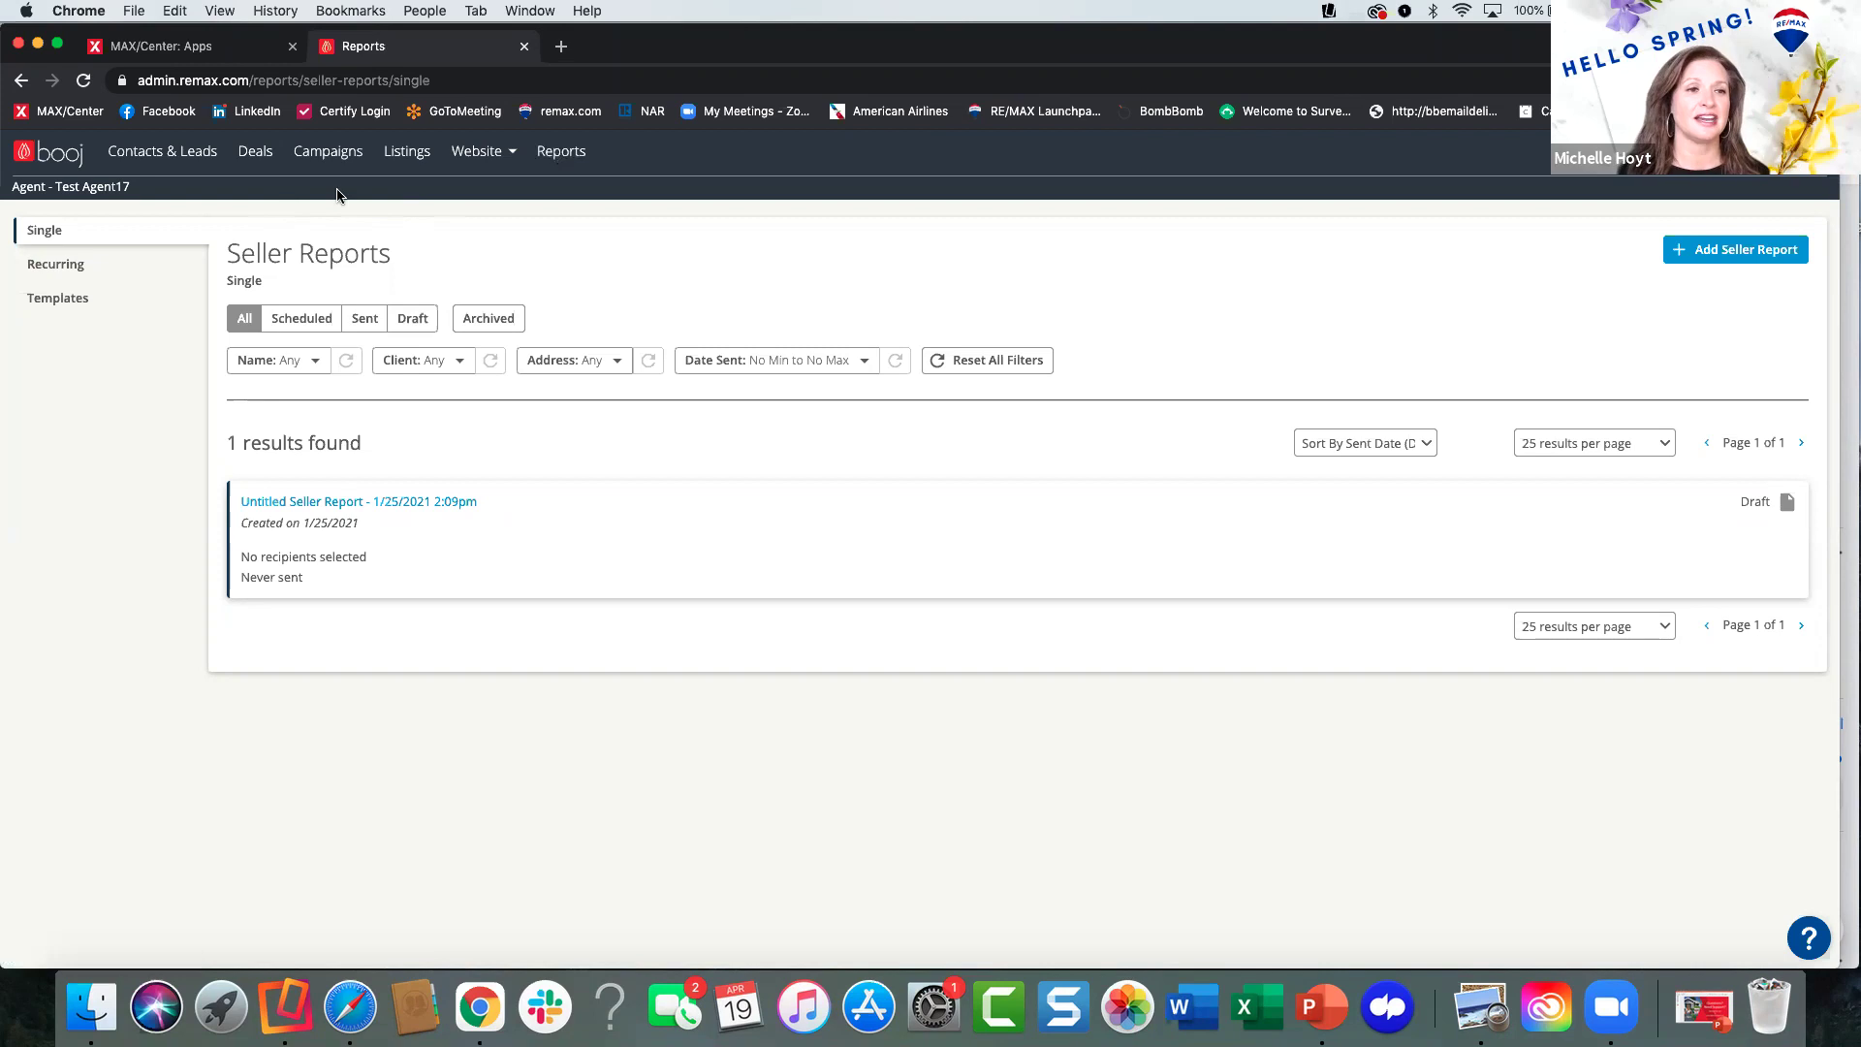
pyautogui.click(472, 157)
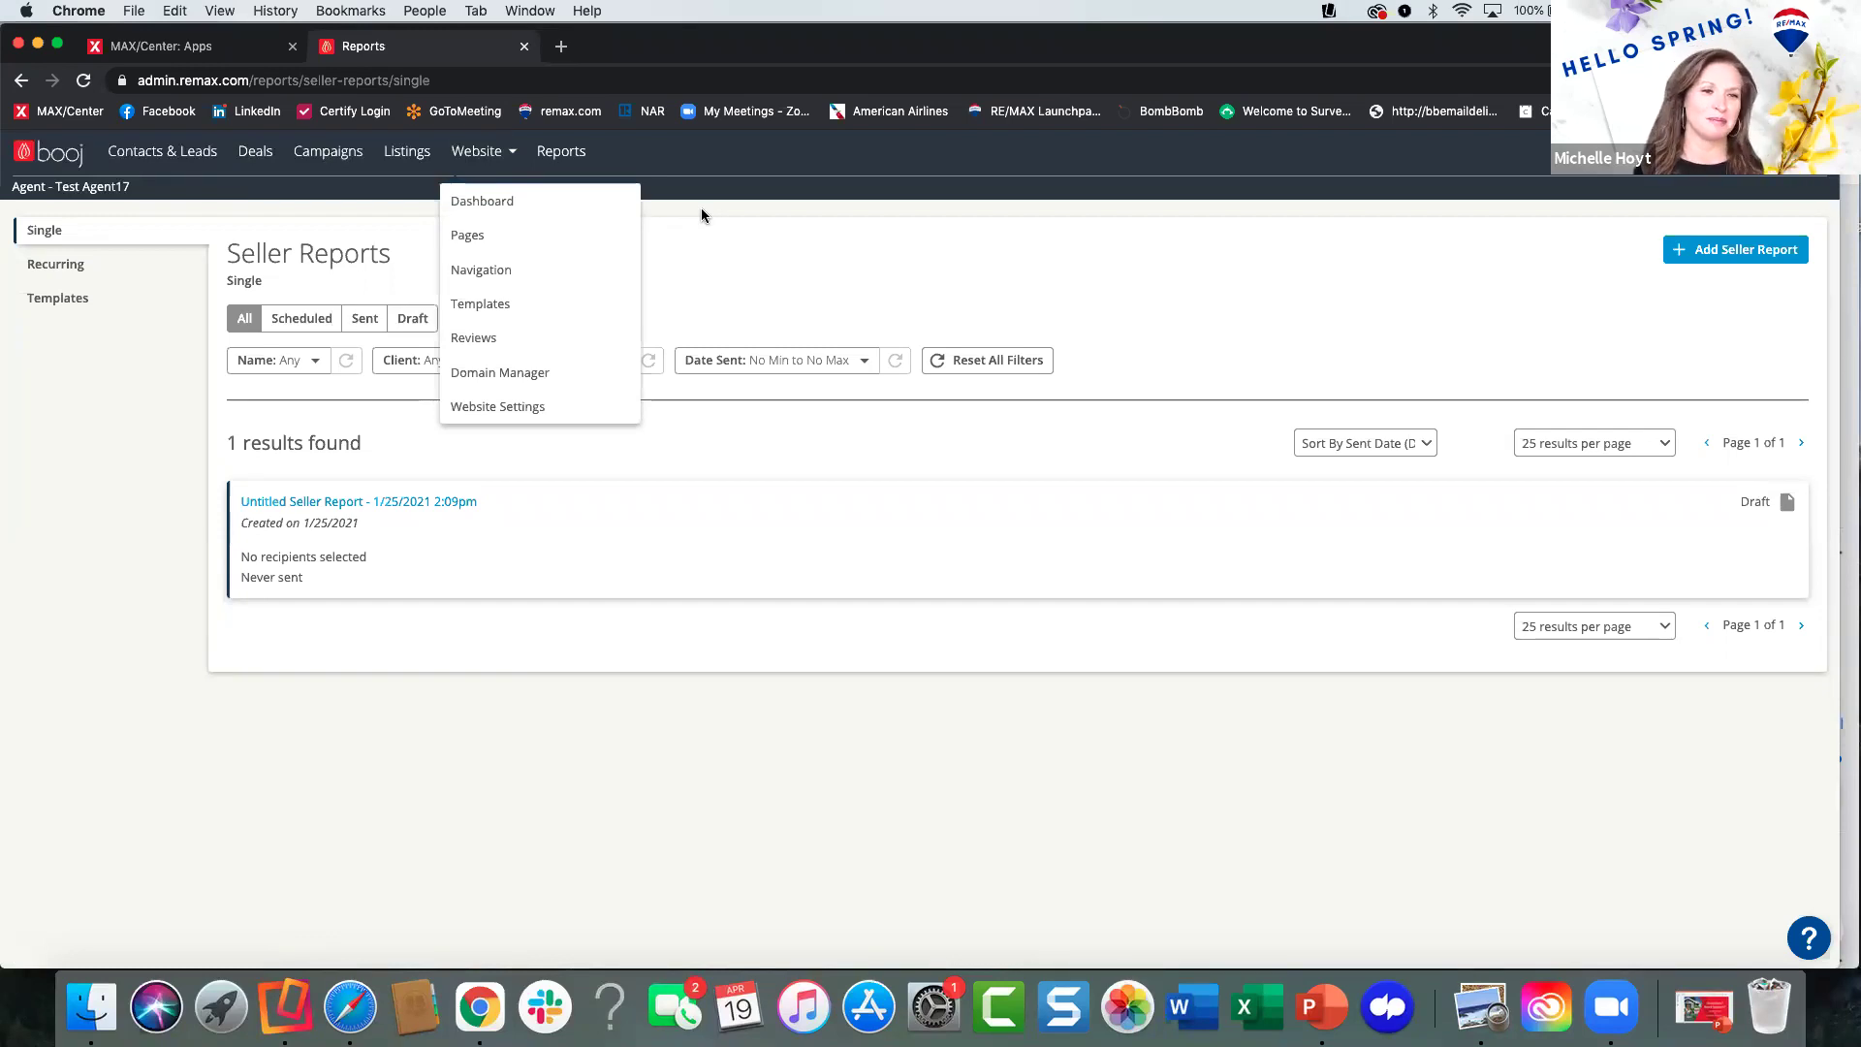
pyautogui.click(676, 278)
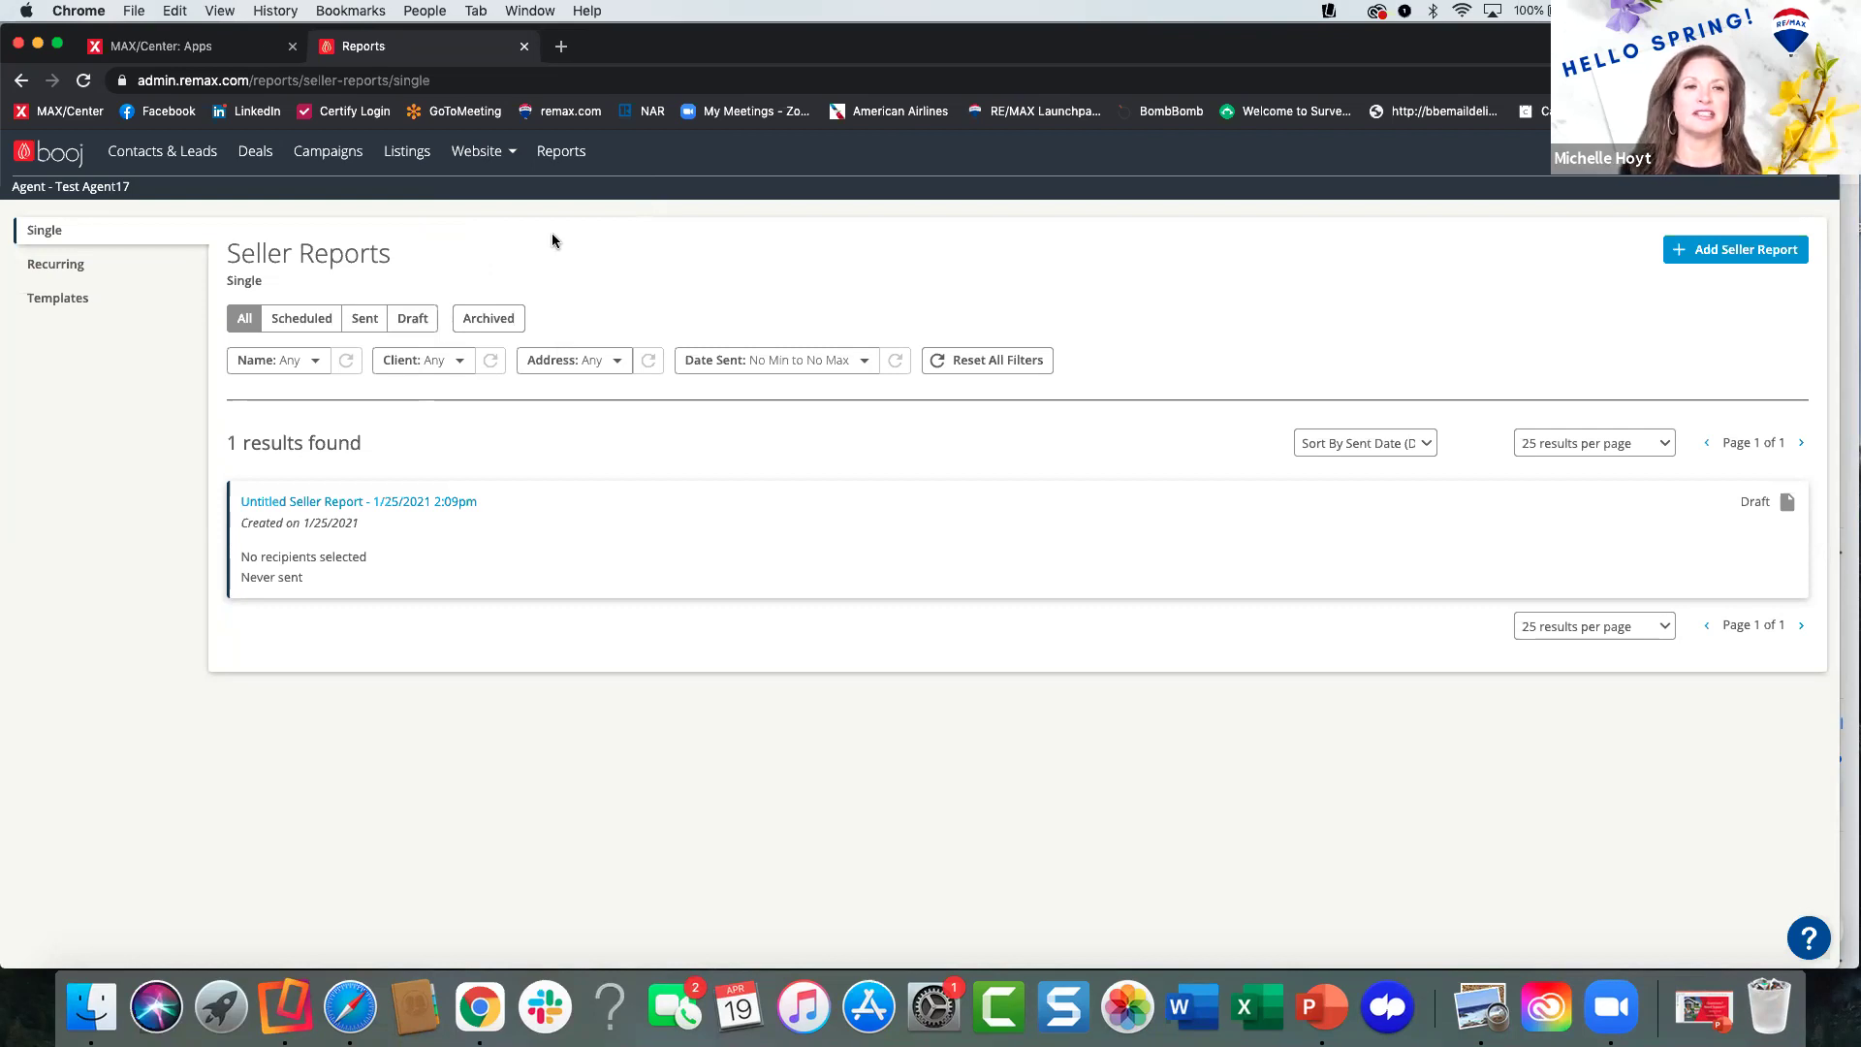
pyautogui.click(478, 160)
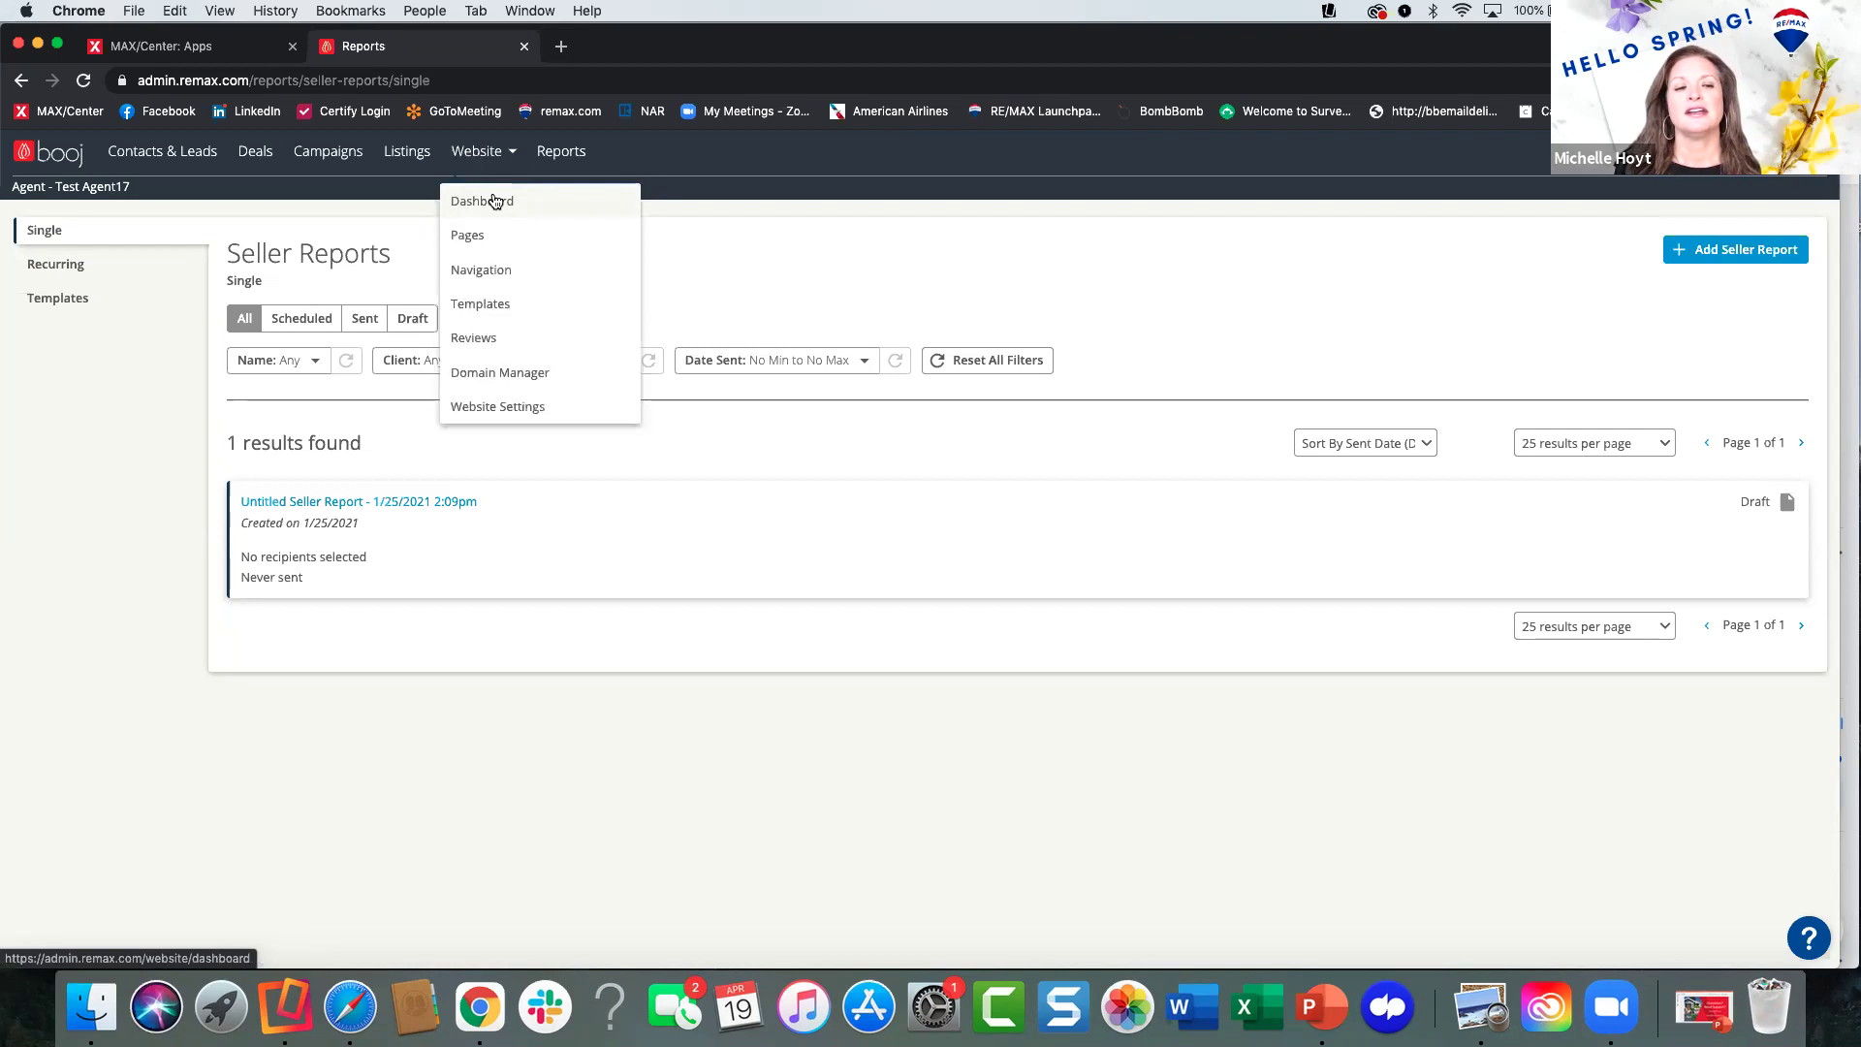
pyautogui.click(756, 240)
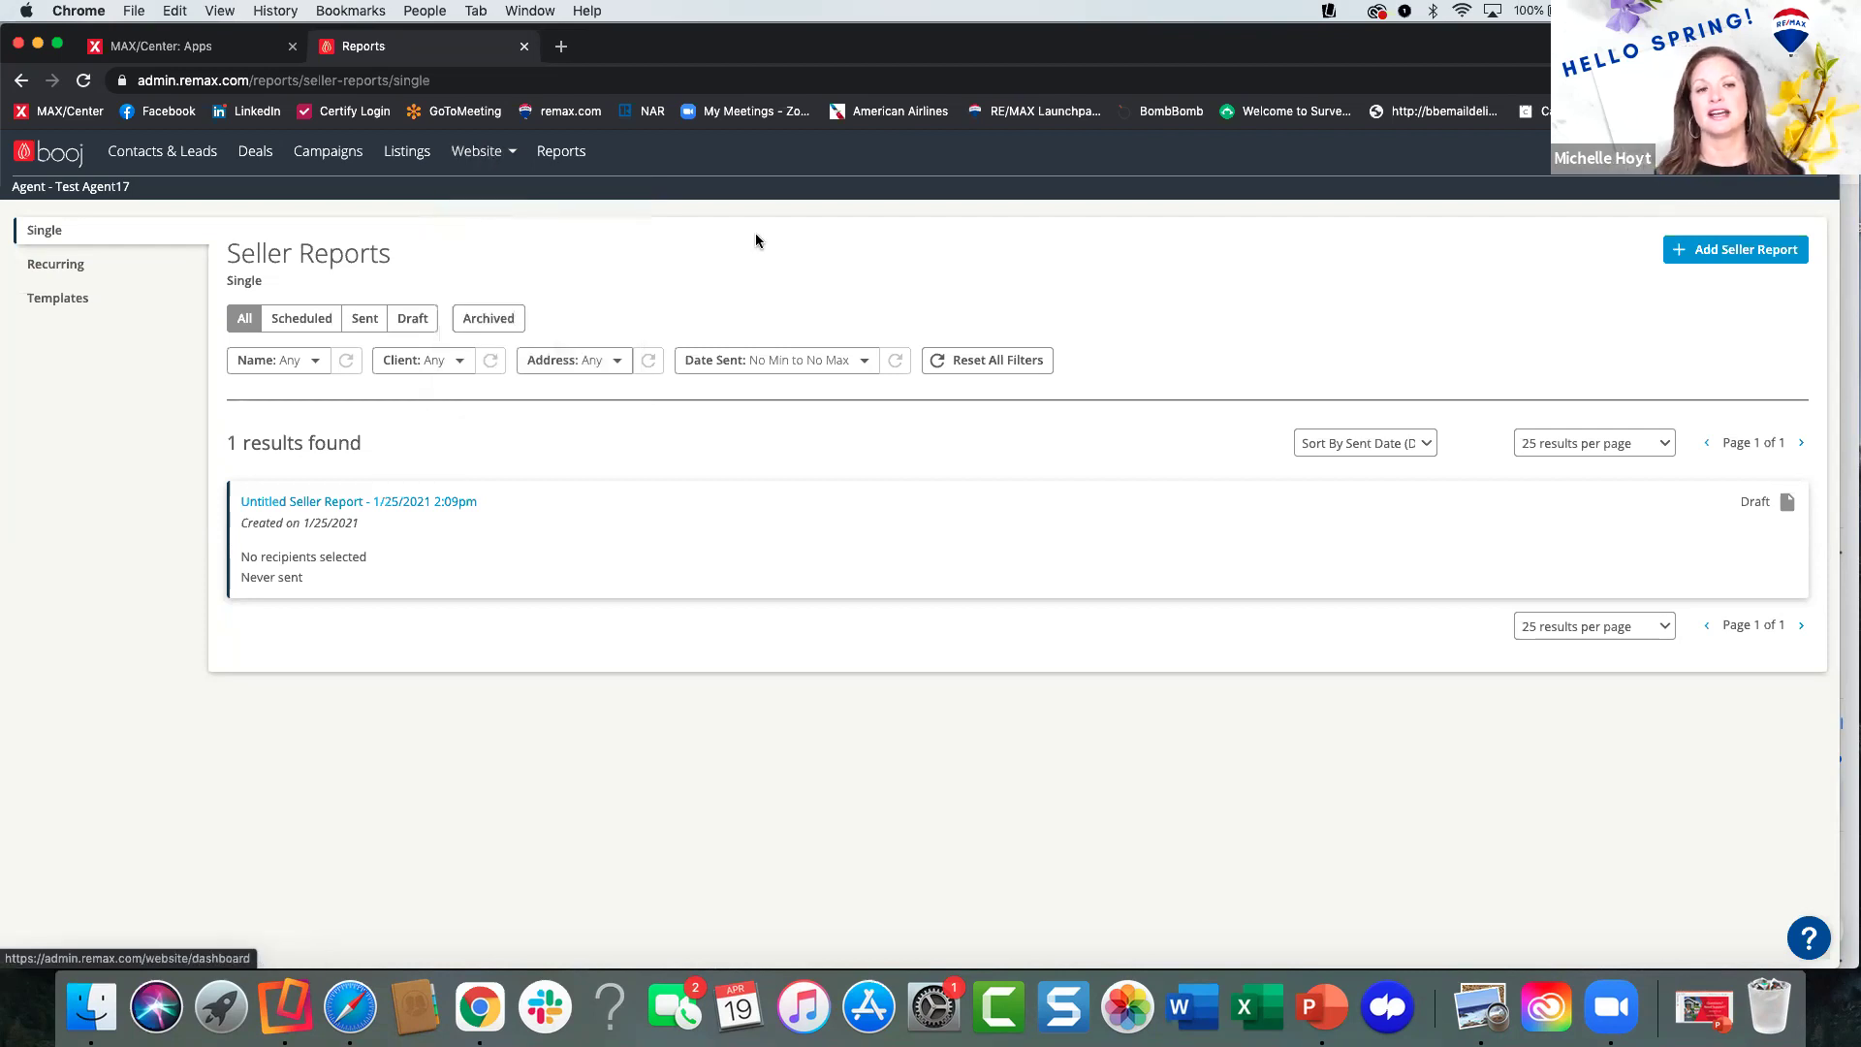
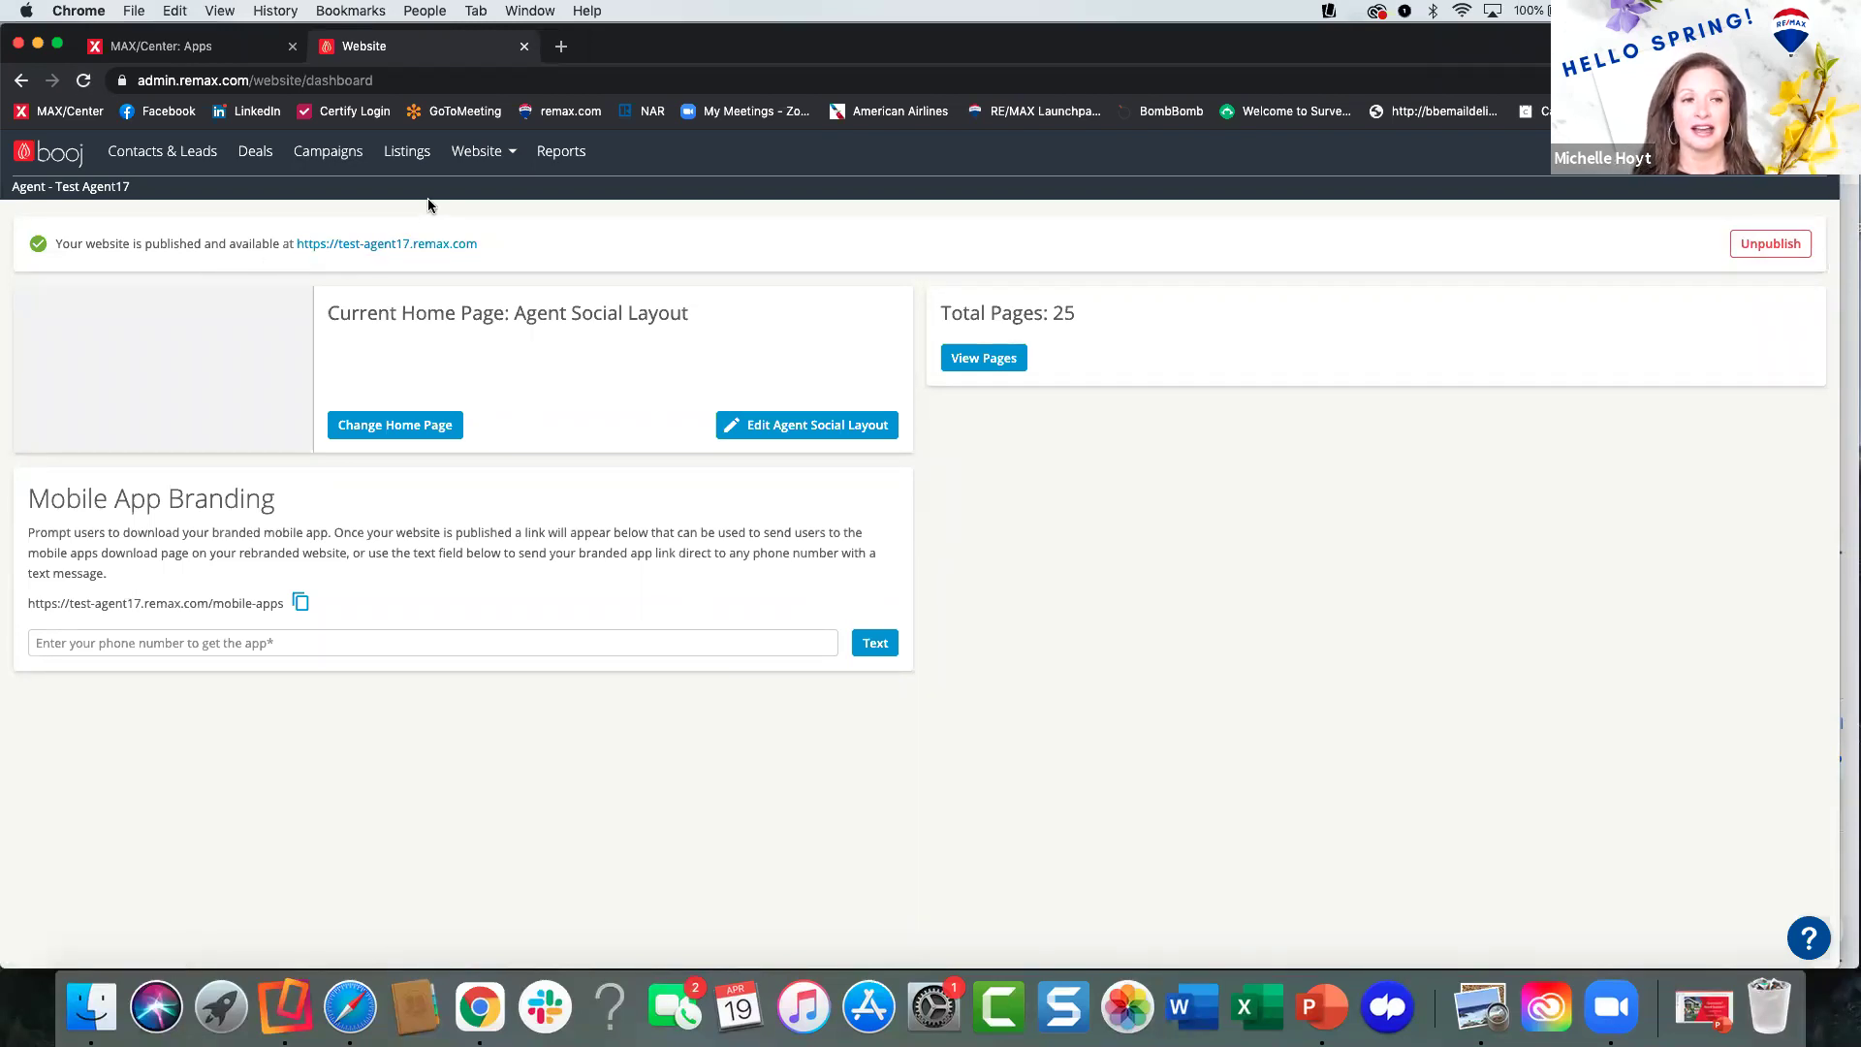
# Open the agent's published website from the website dashboard and examine its home page from the banner to the contact form.
pyautogui.click(397, 243)
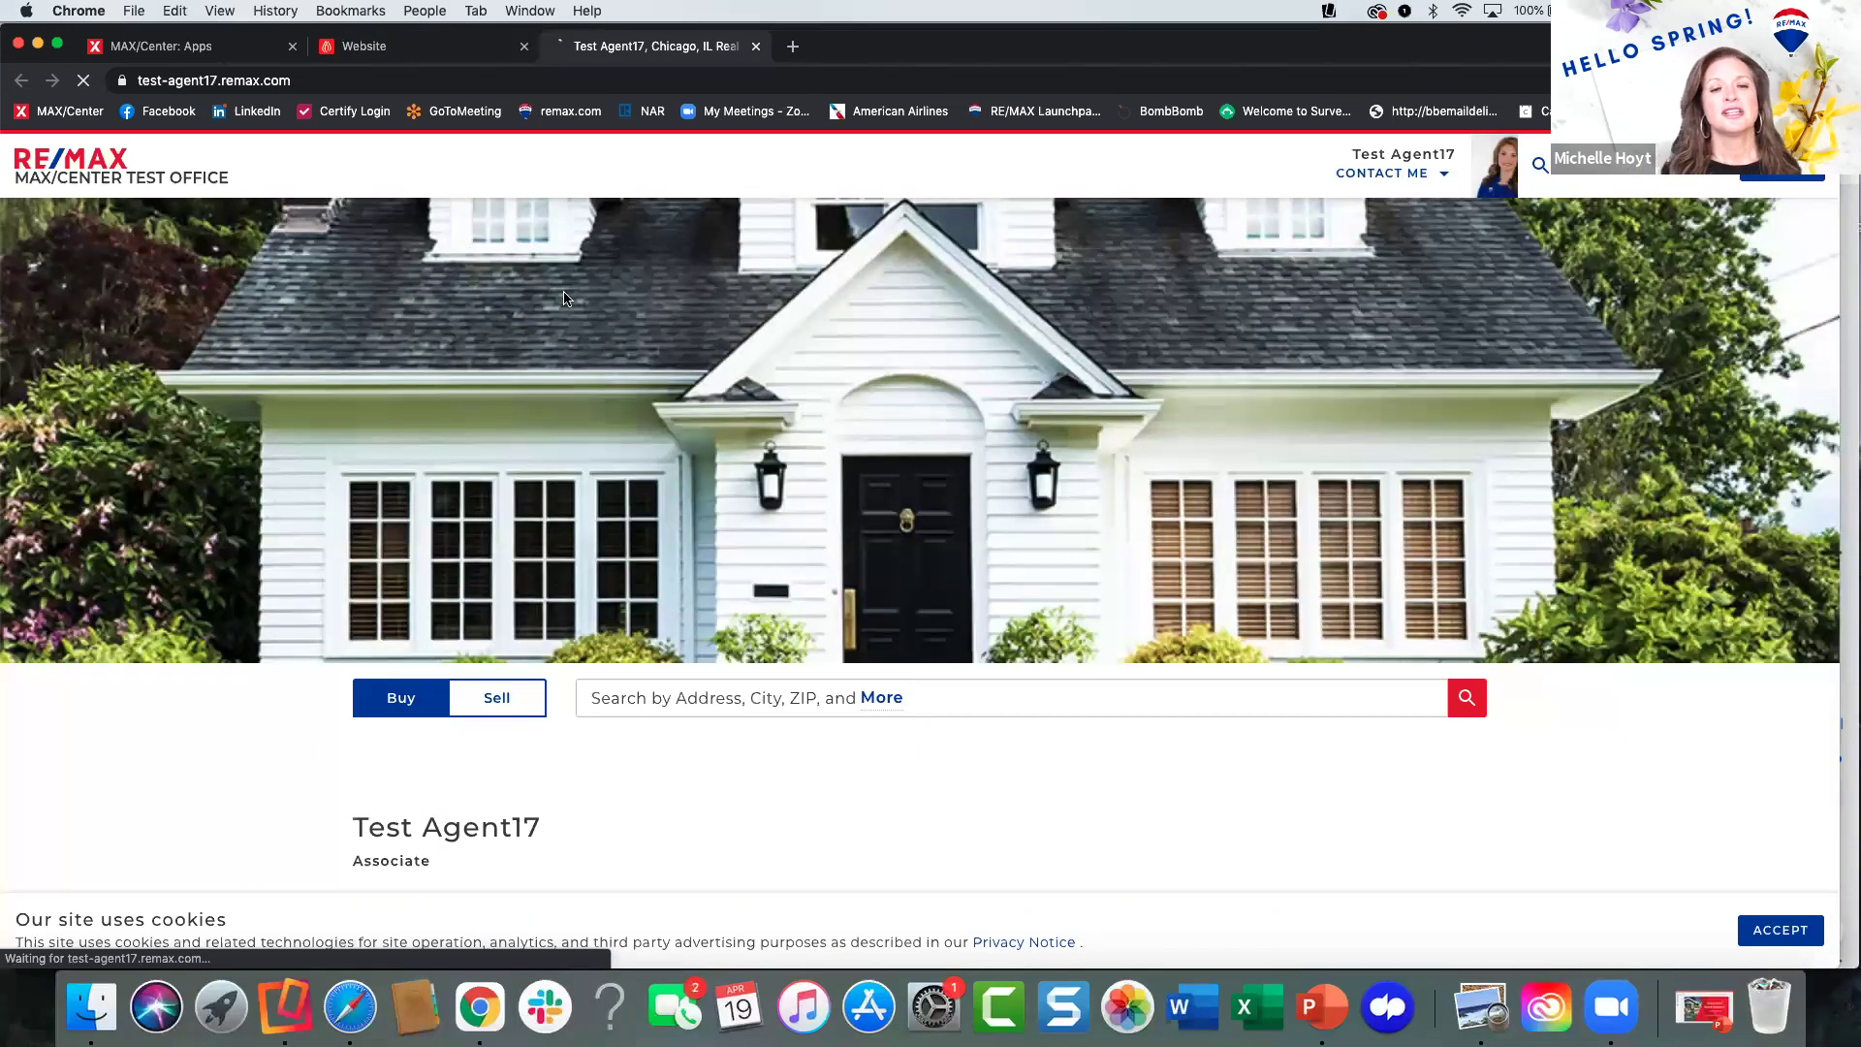
pyautogui.scroll(-1, 623, 351)
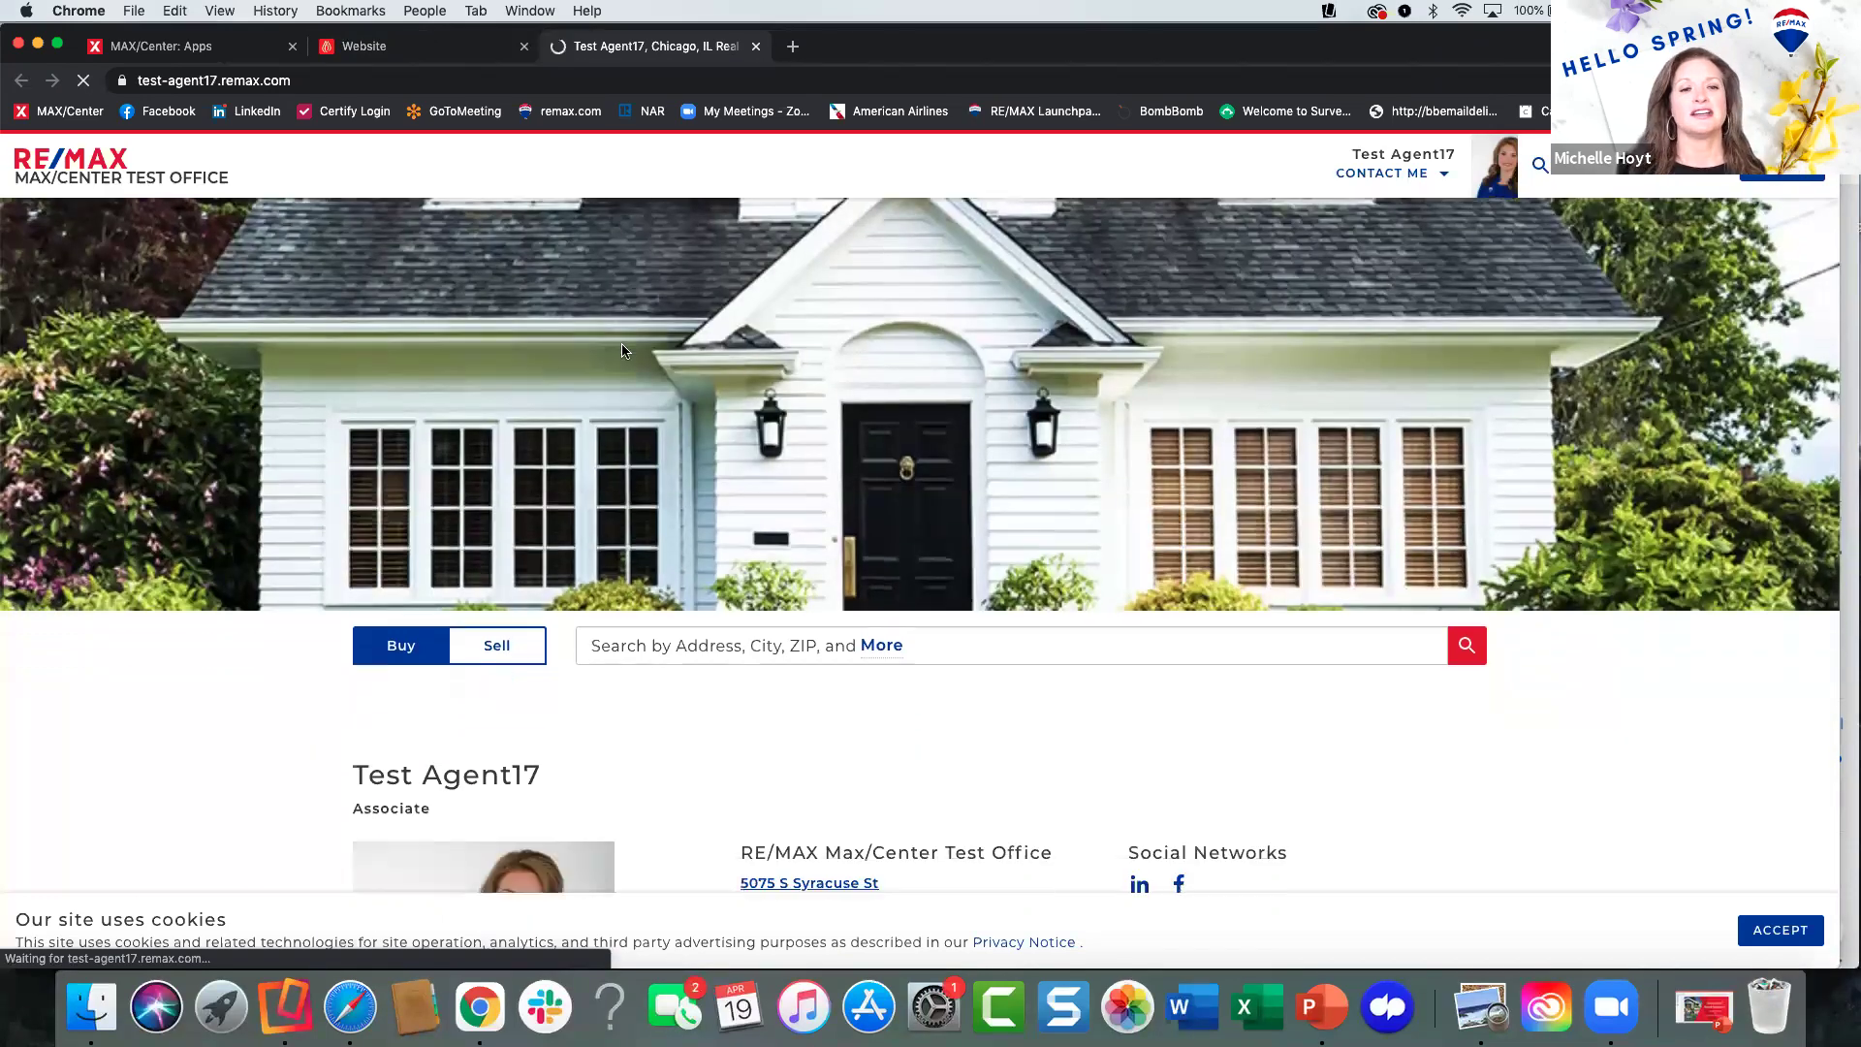
pyautogui.scroll(-3, 630, 351)
pyautogui.scroll(4, 678, 354)
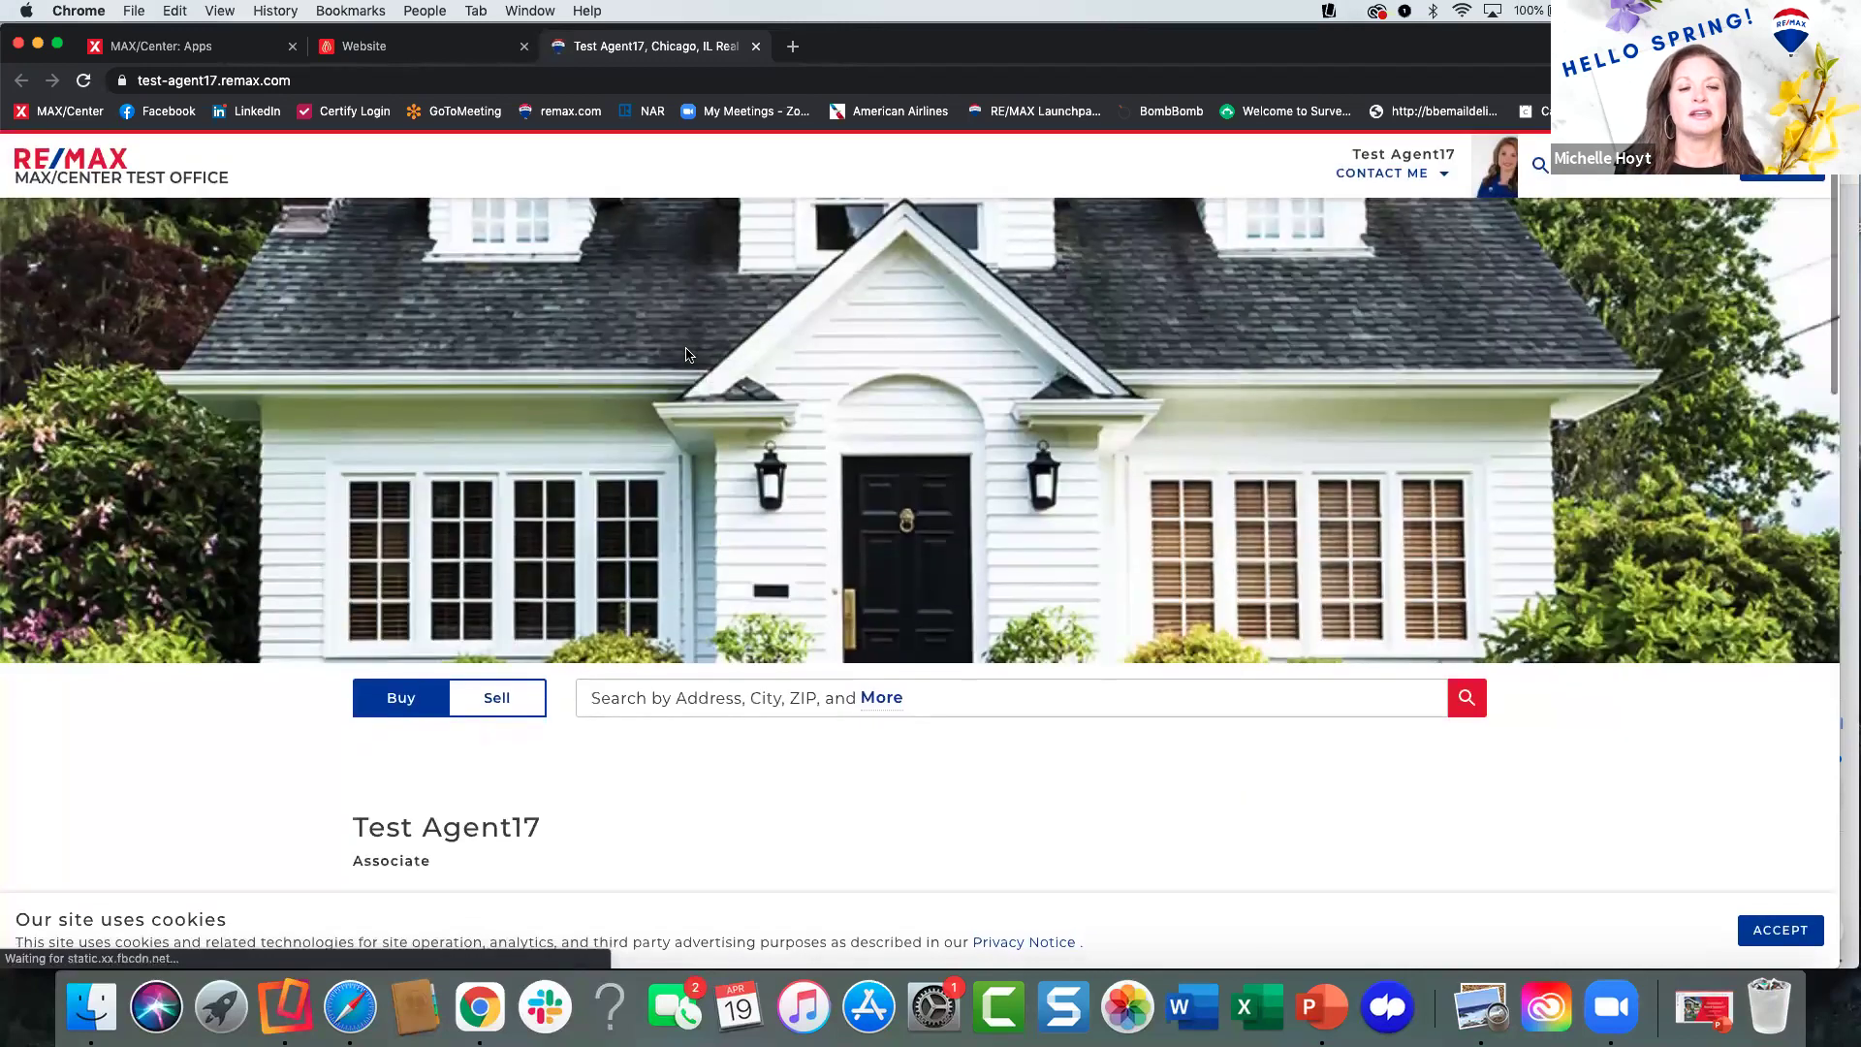
pyautogui.scroll(-10, 686, 355)
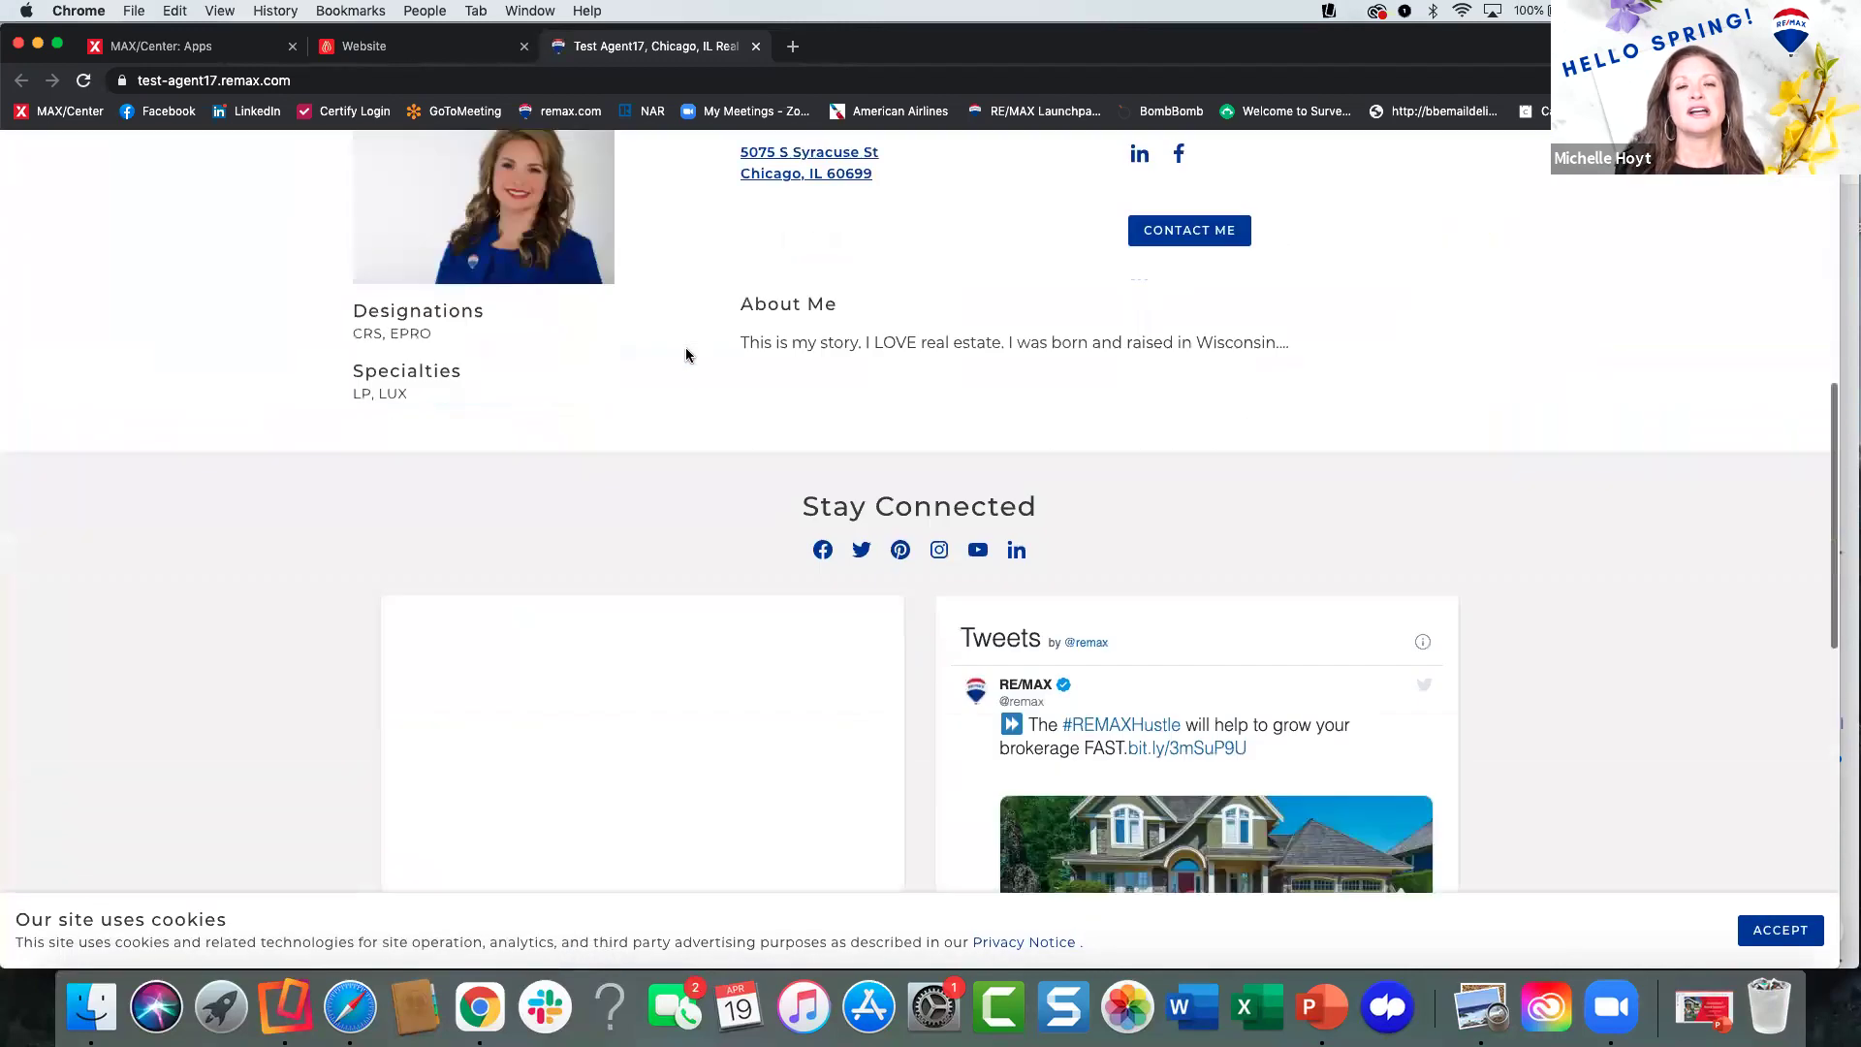
pyautogui.scroll(-10, 885, 528)
pyautogui.scroll(-5, 886, 531)
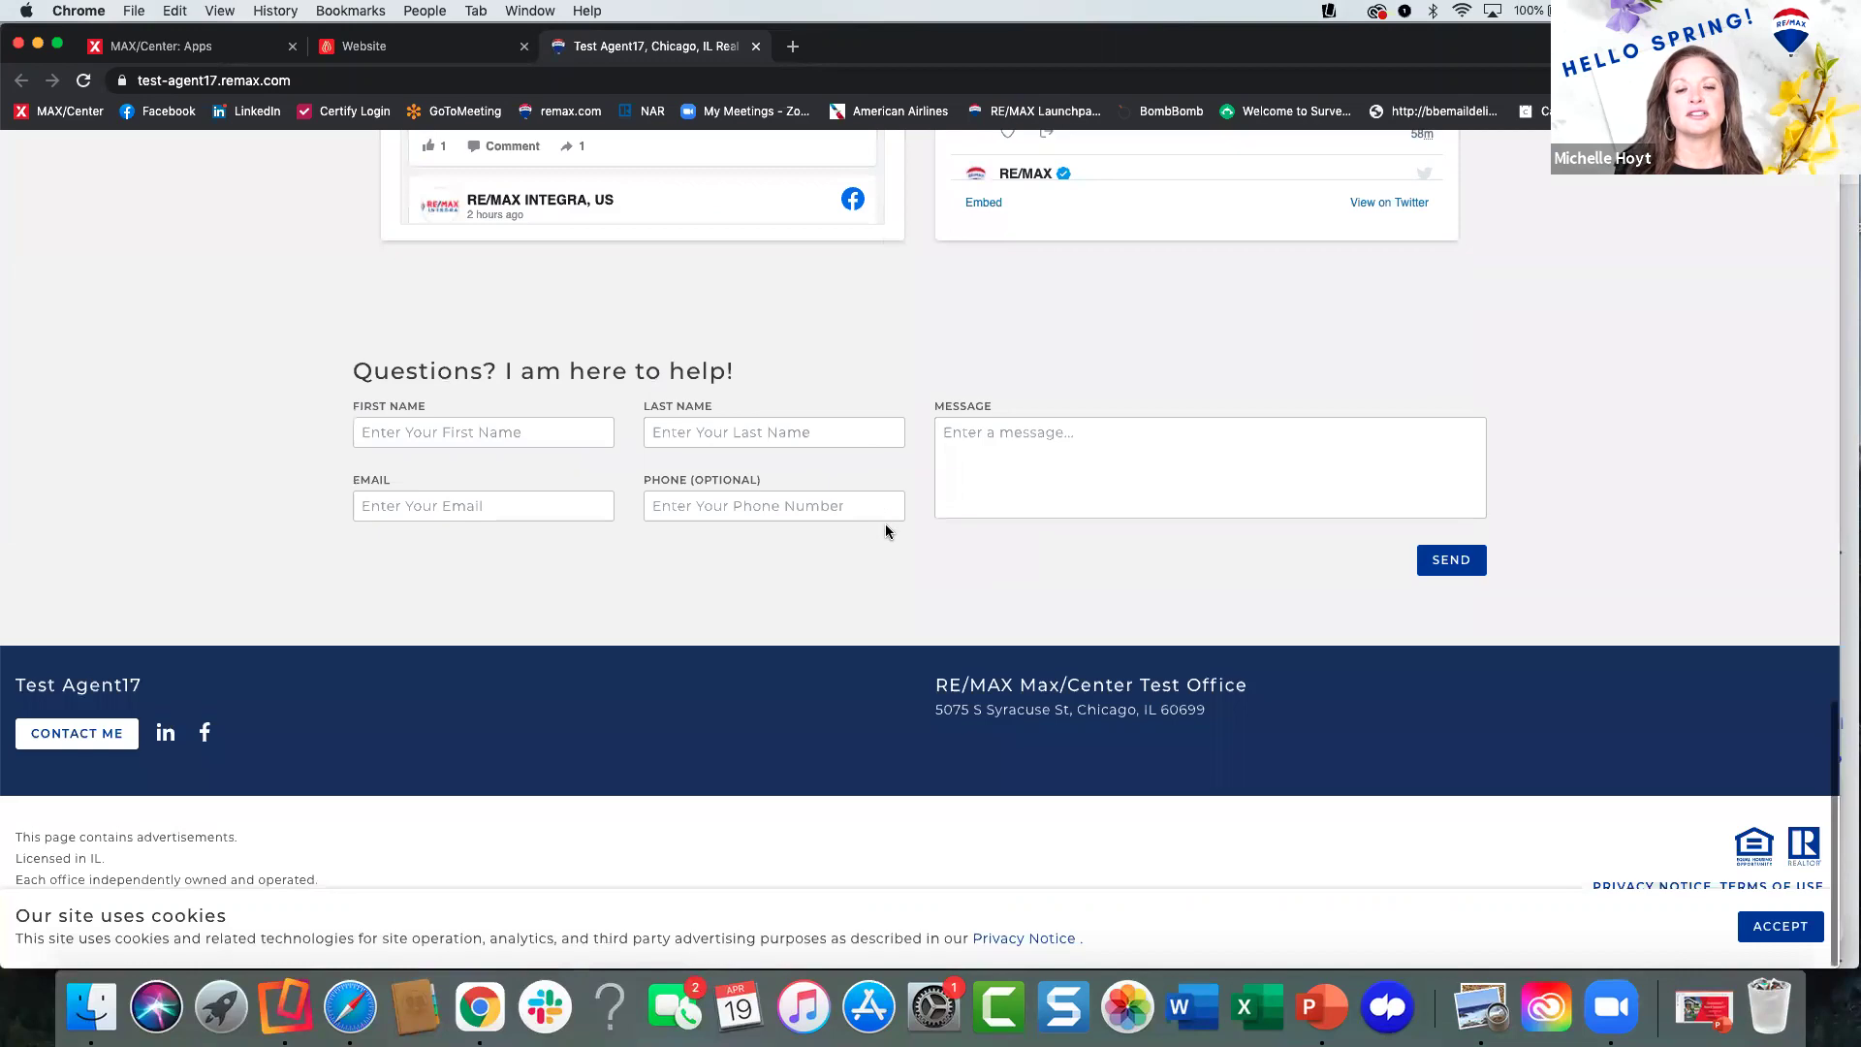
pyautogui.scroll(20, 886, 531)
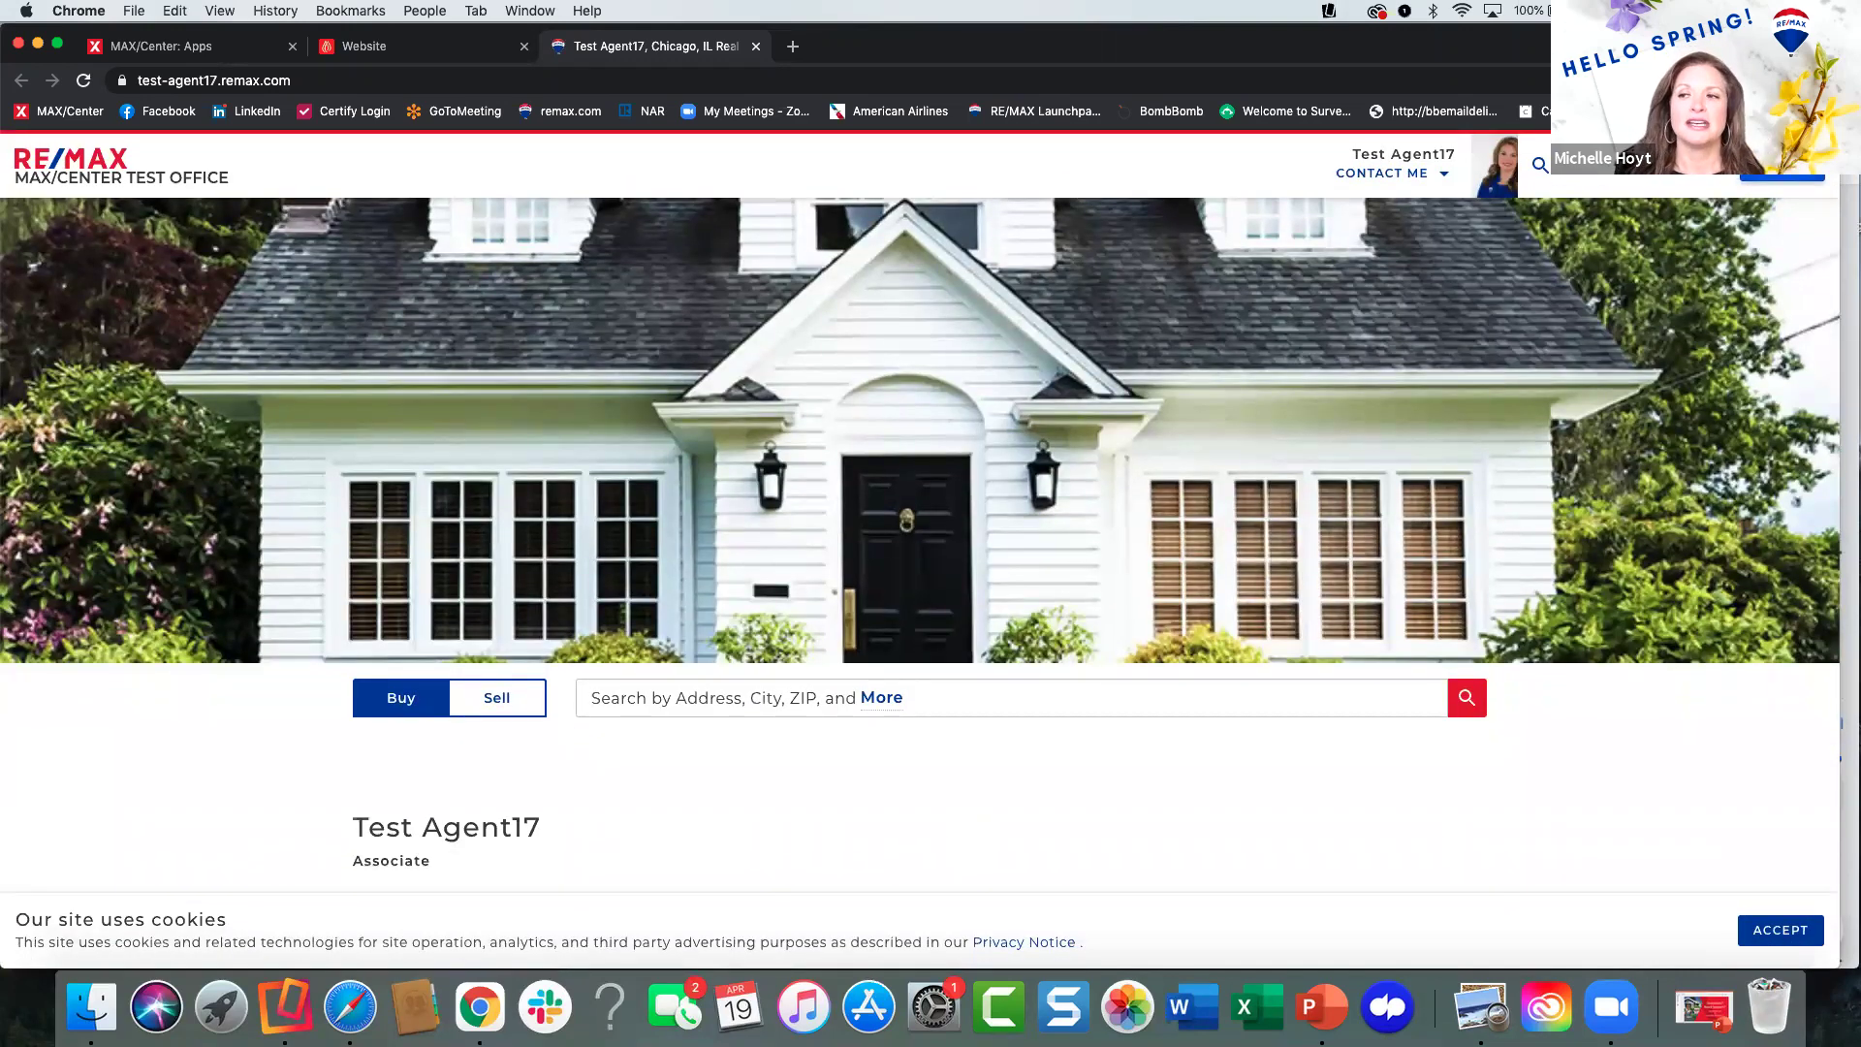
# Open the published agent site's navigation menu, look through its page links from Search by City to My Info, and close it.
pyautogui.click(1781, 163)
pyautogui.scroll(-3, 1617, 514)
pyautogui.scroll(-4, 1613, 539)
pyautogui.scroll(7, 1618, 474)
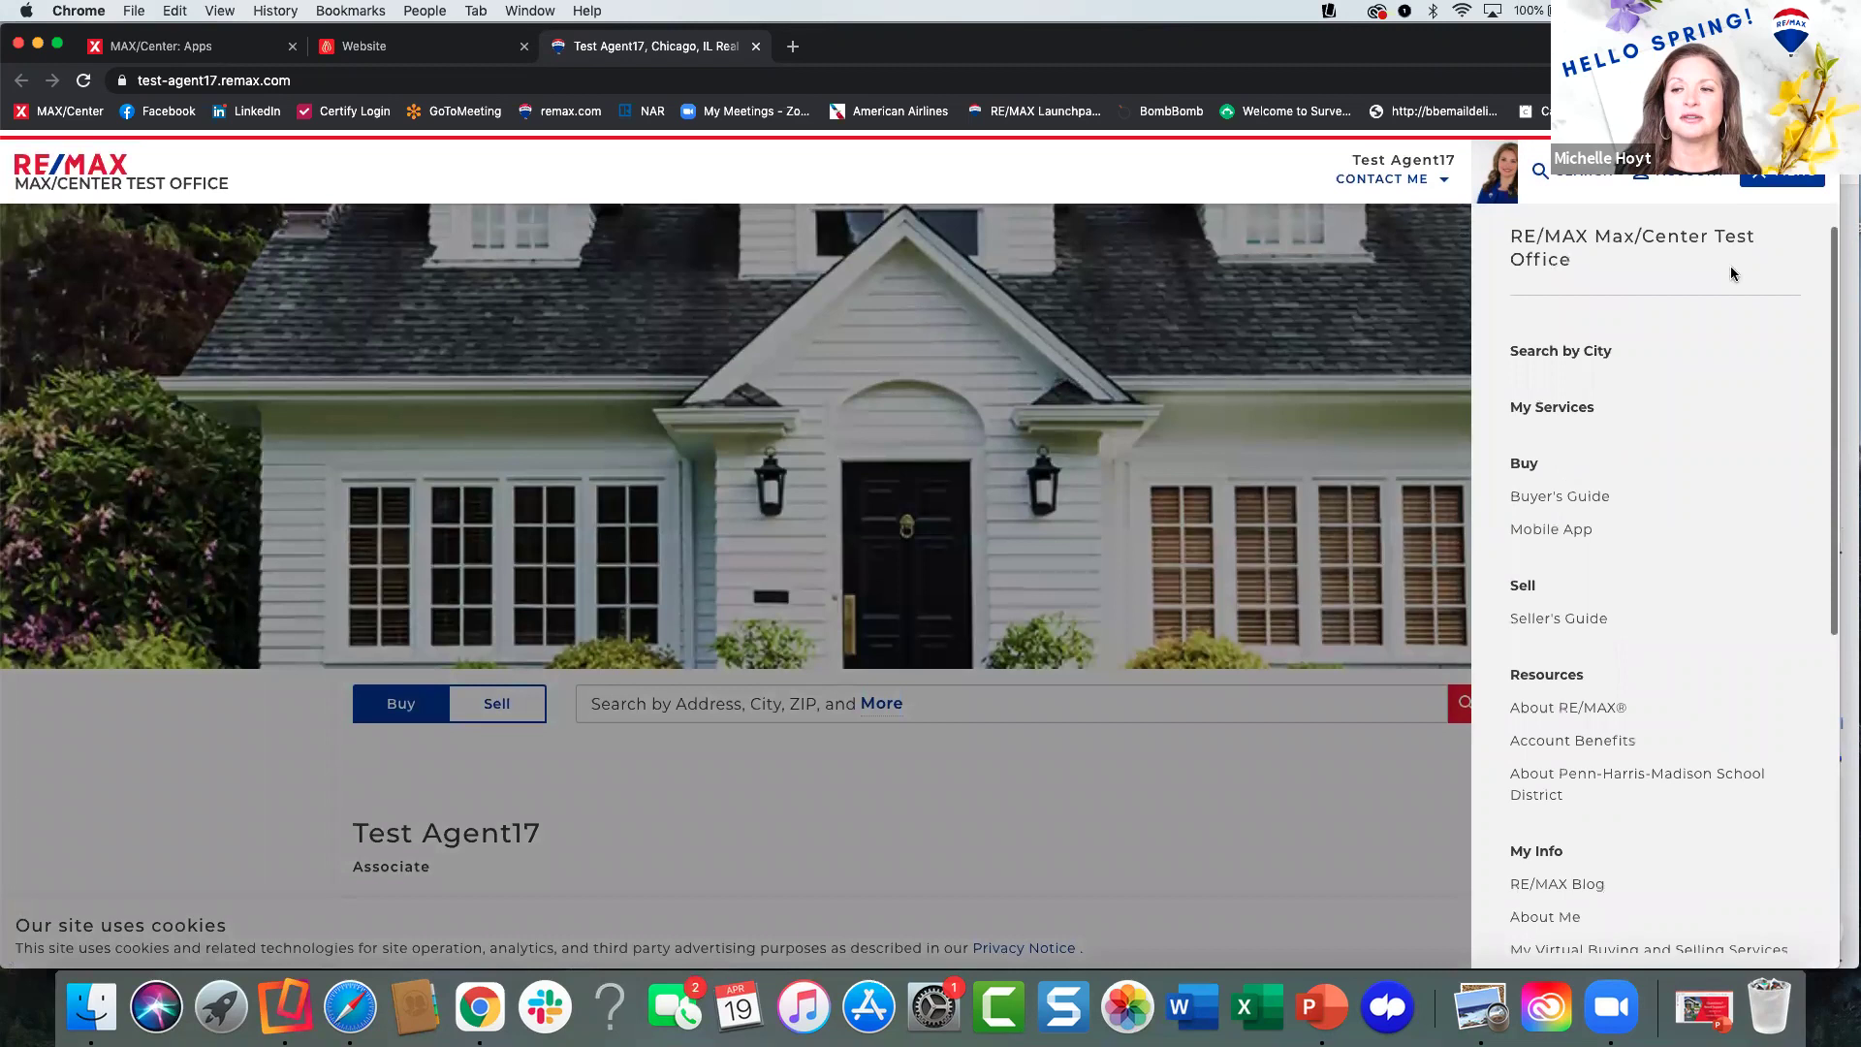
pyautogui.click(973, 213)
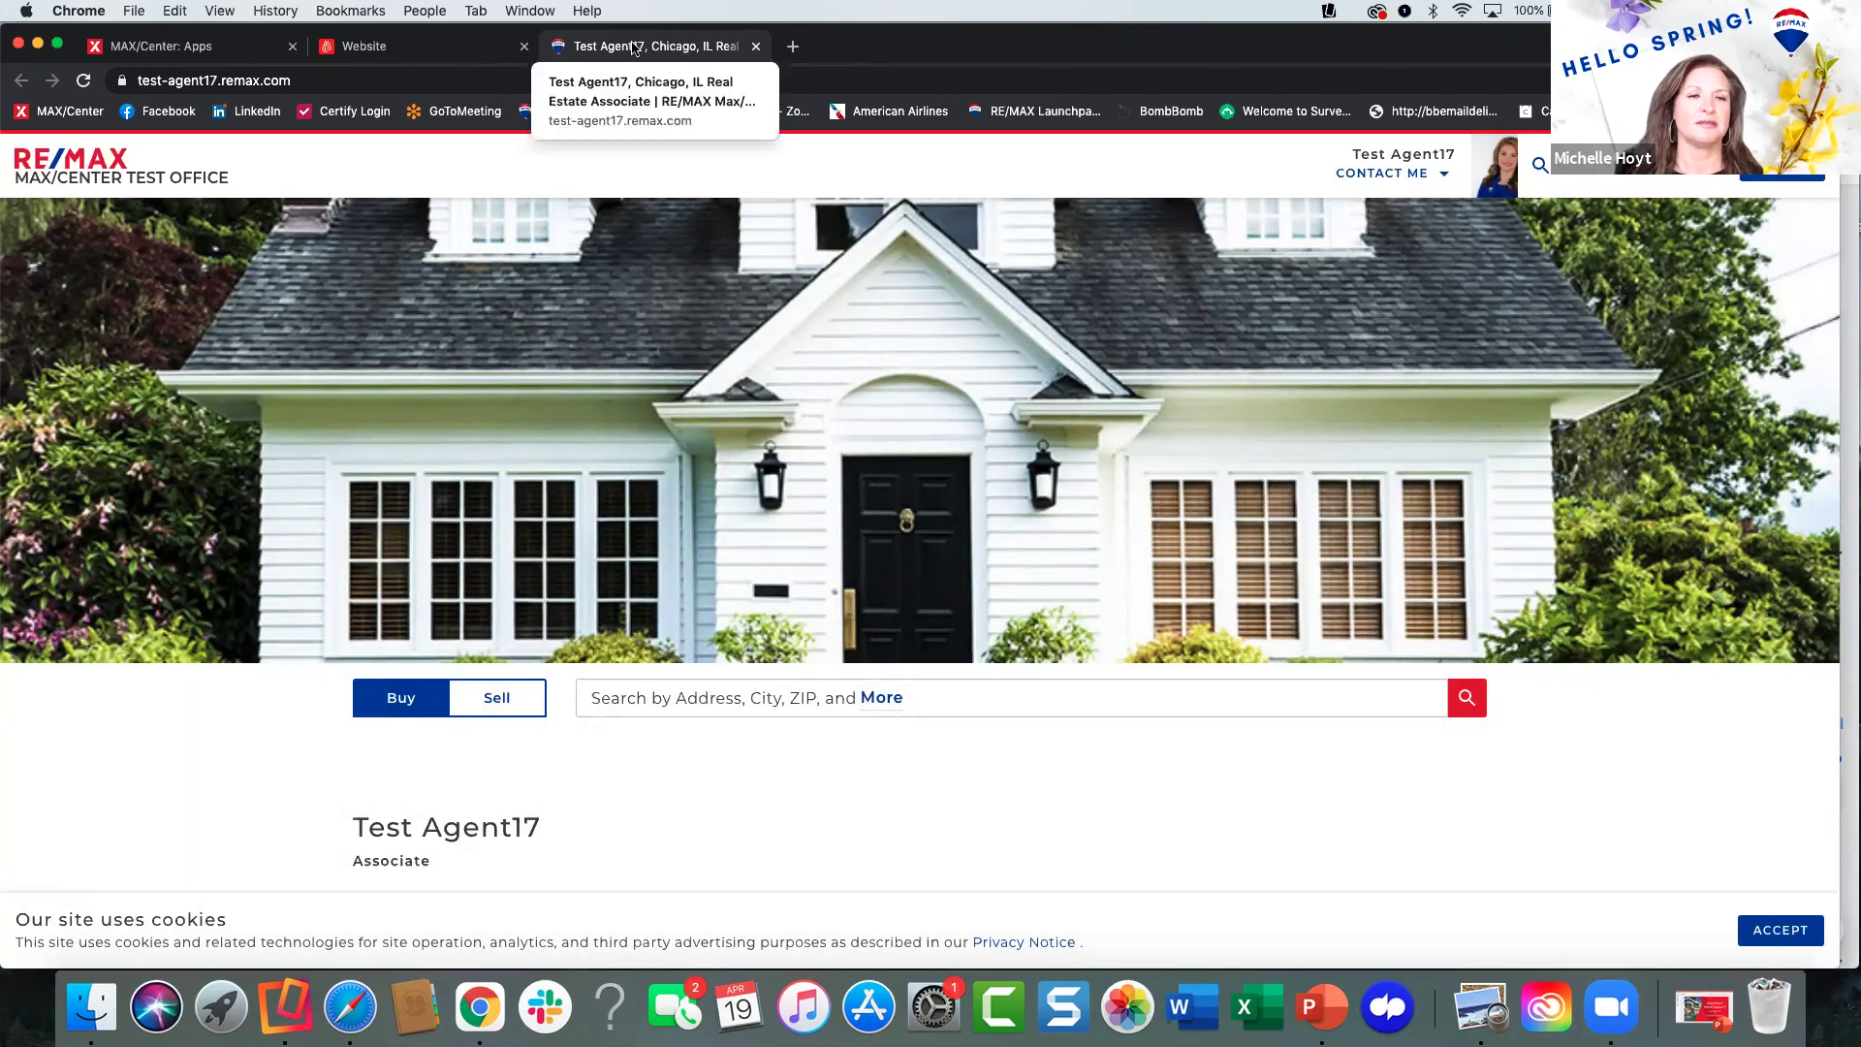
# From the website dashboard, examine the pages and agent layouts offered for changing the home page, and close the dialog without choosing one.
pyautogui.click(475, 52)
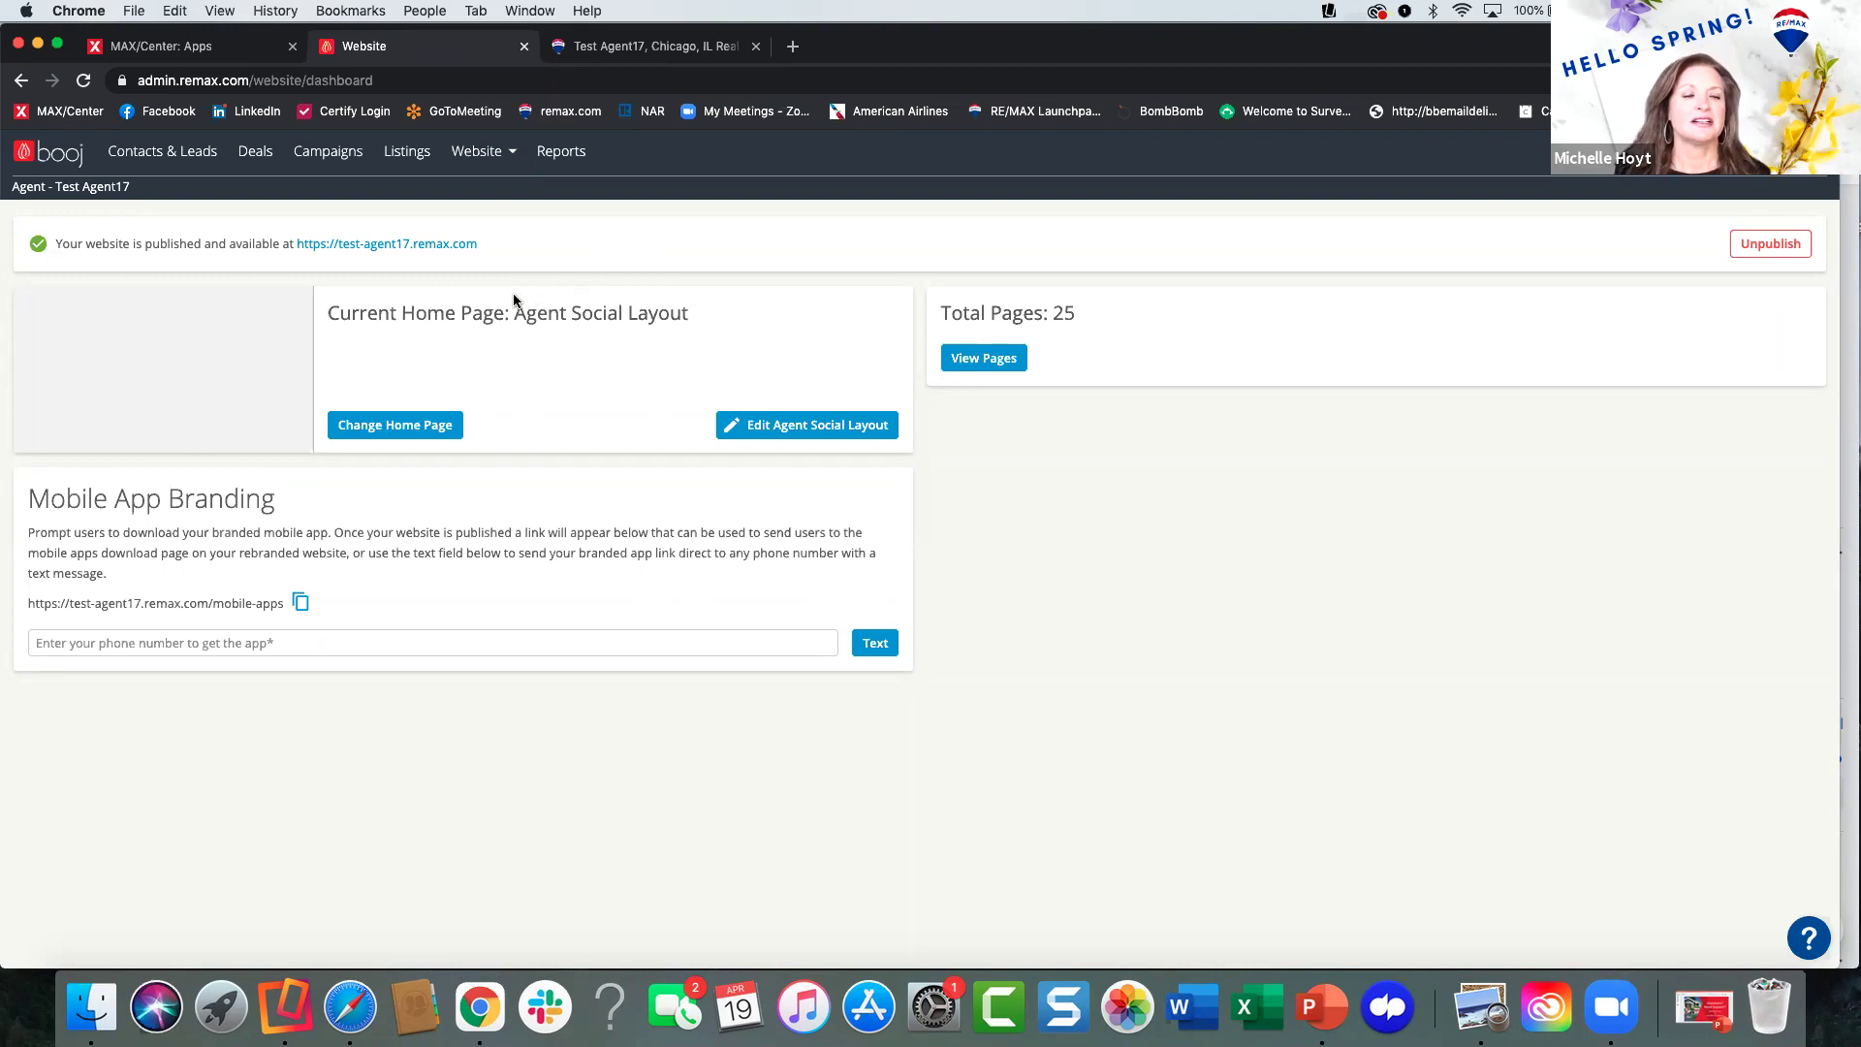
pyautogui.click(410, 423)
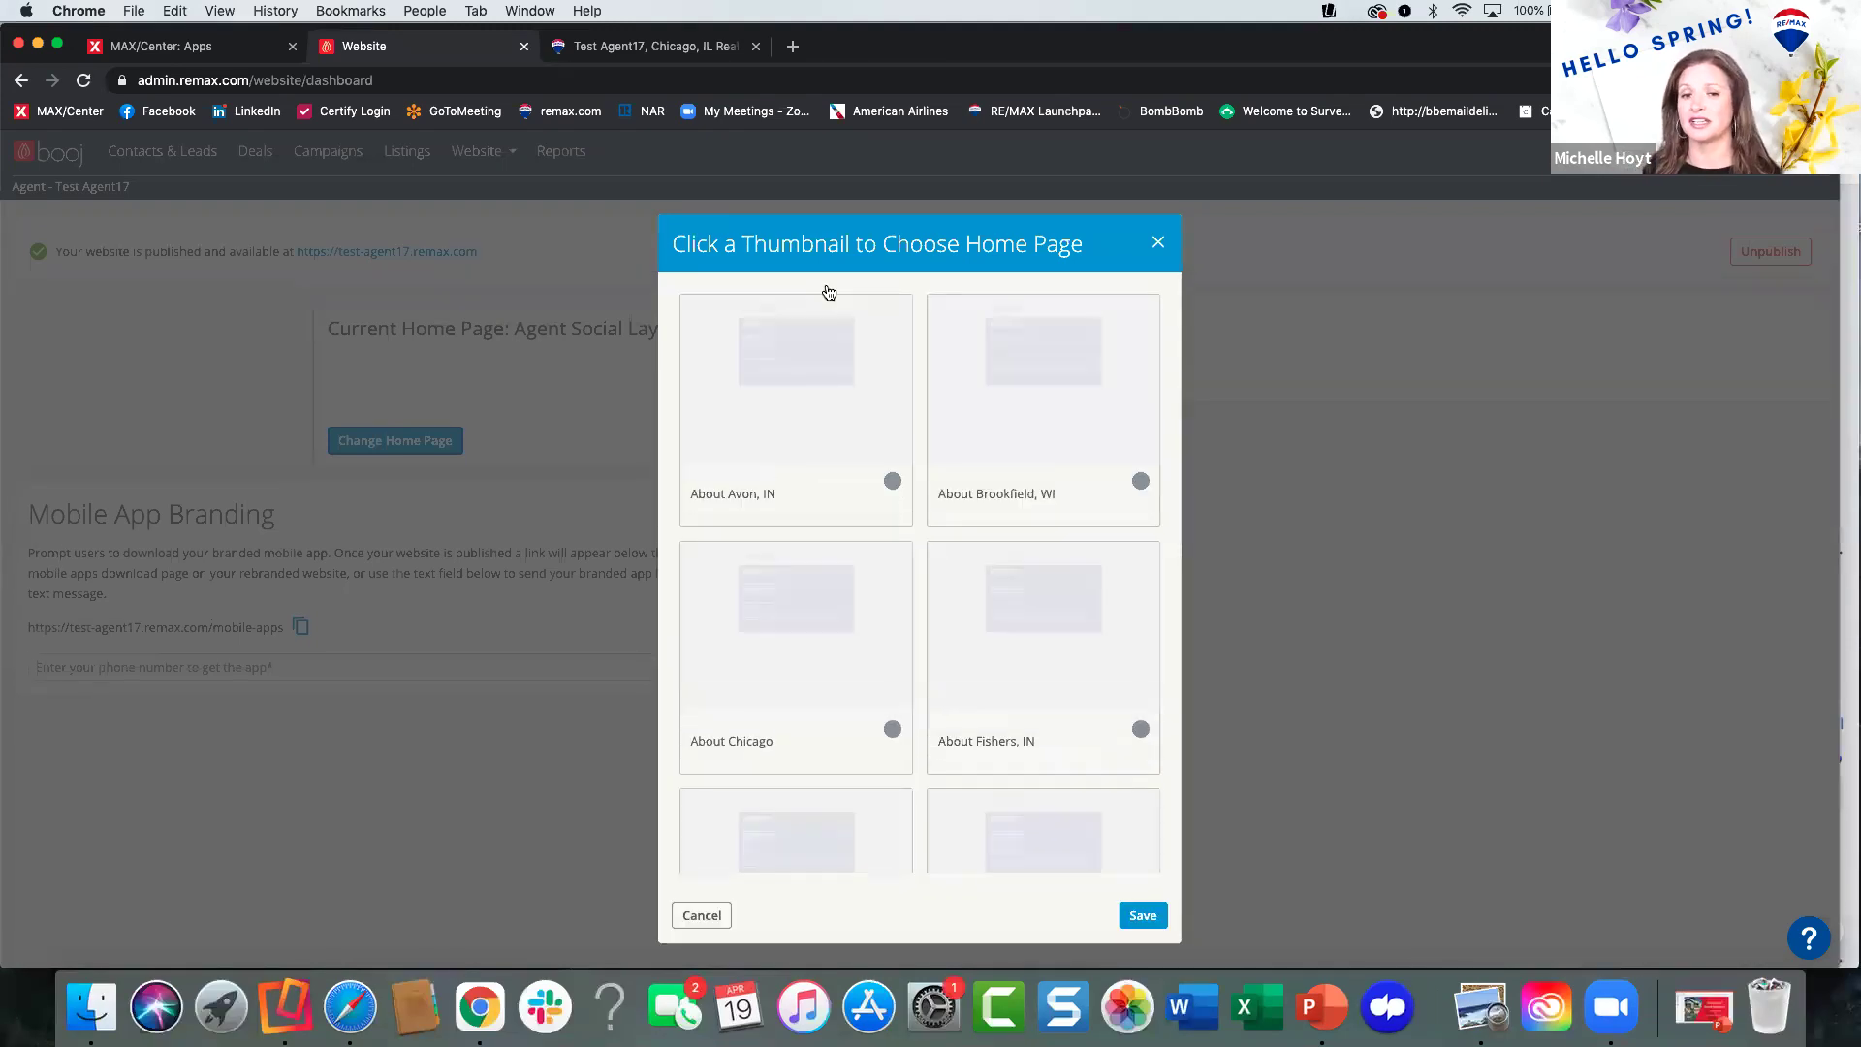
pyautogui.scroll(-5, 915, 498)
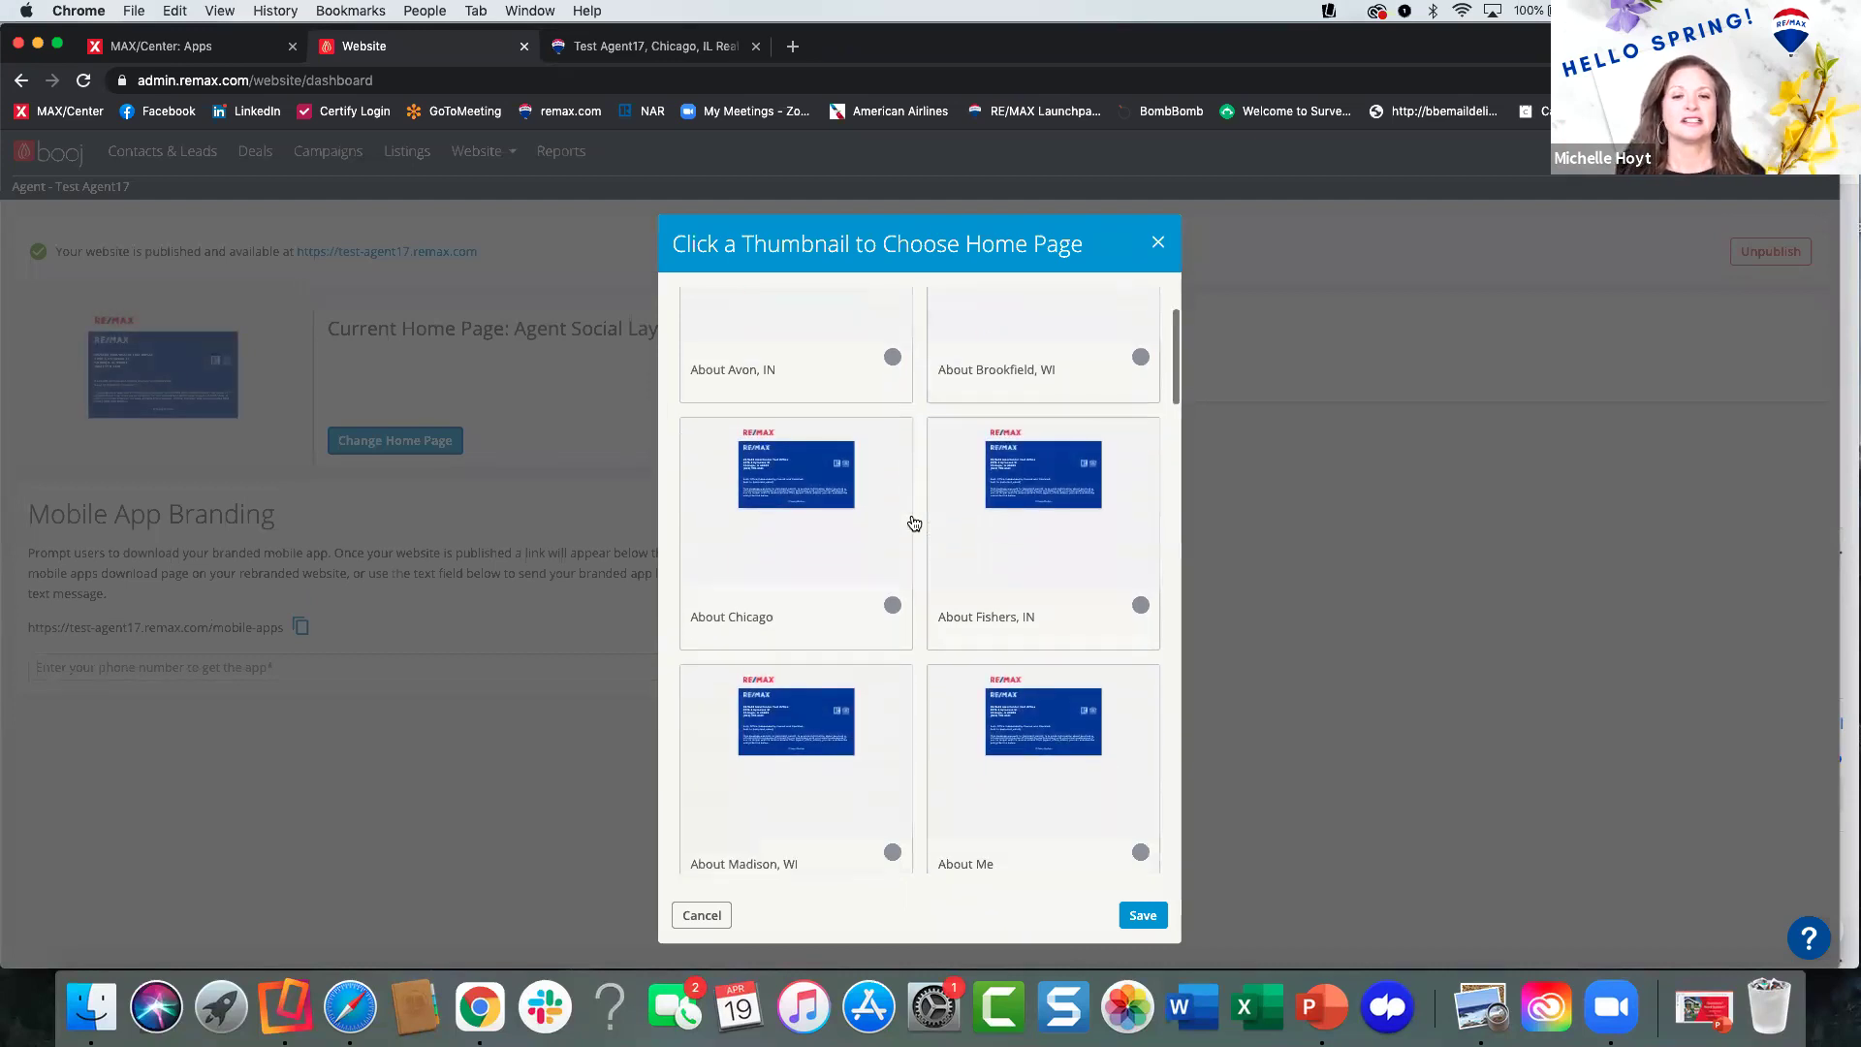
pyautogui.scroll(-5, 913, 523)
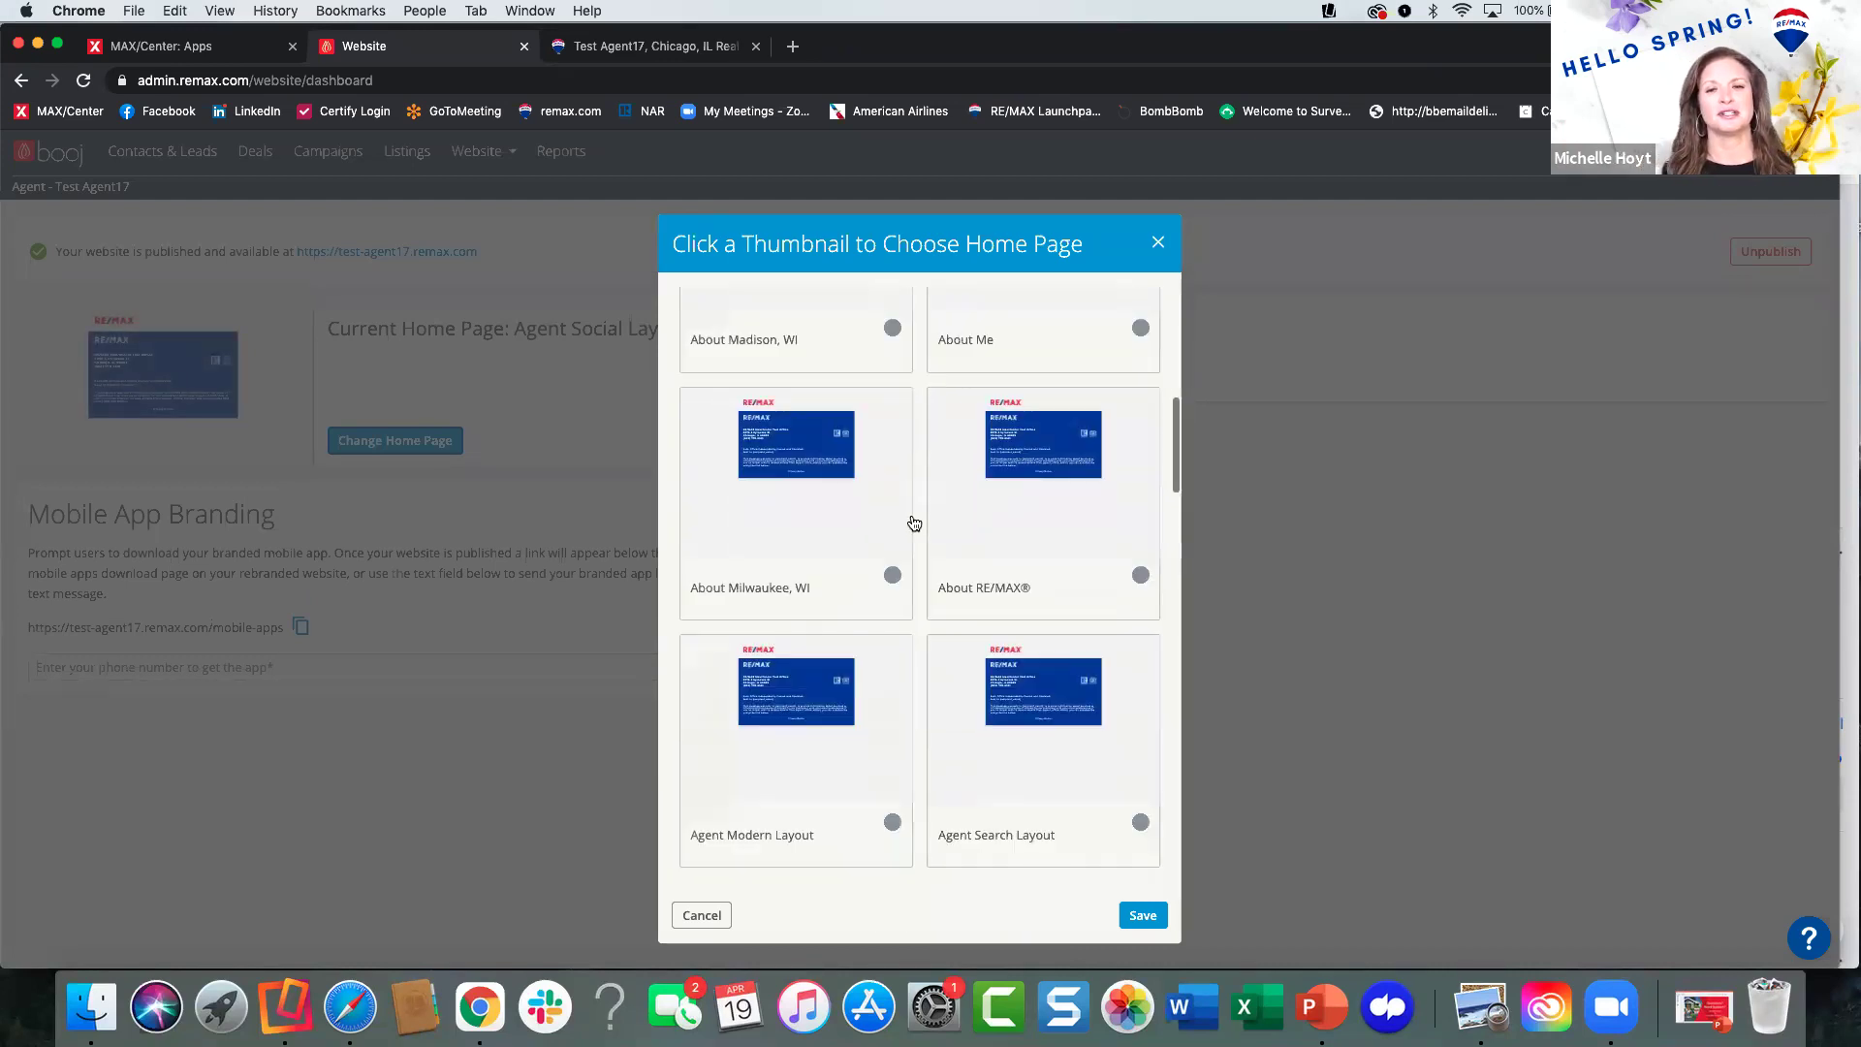
pyautogui.scroll(-10, 914, 523)
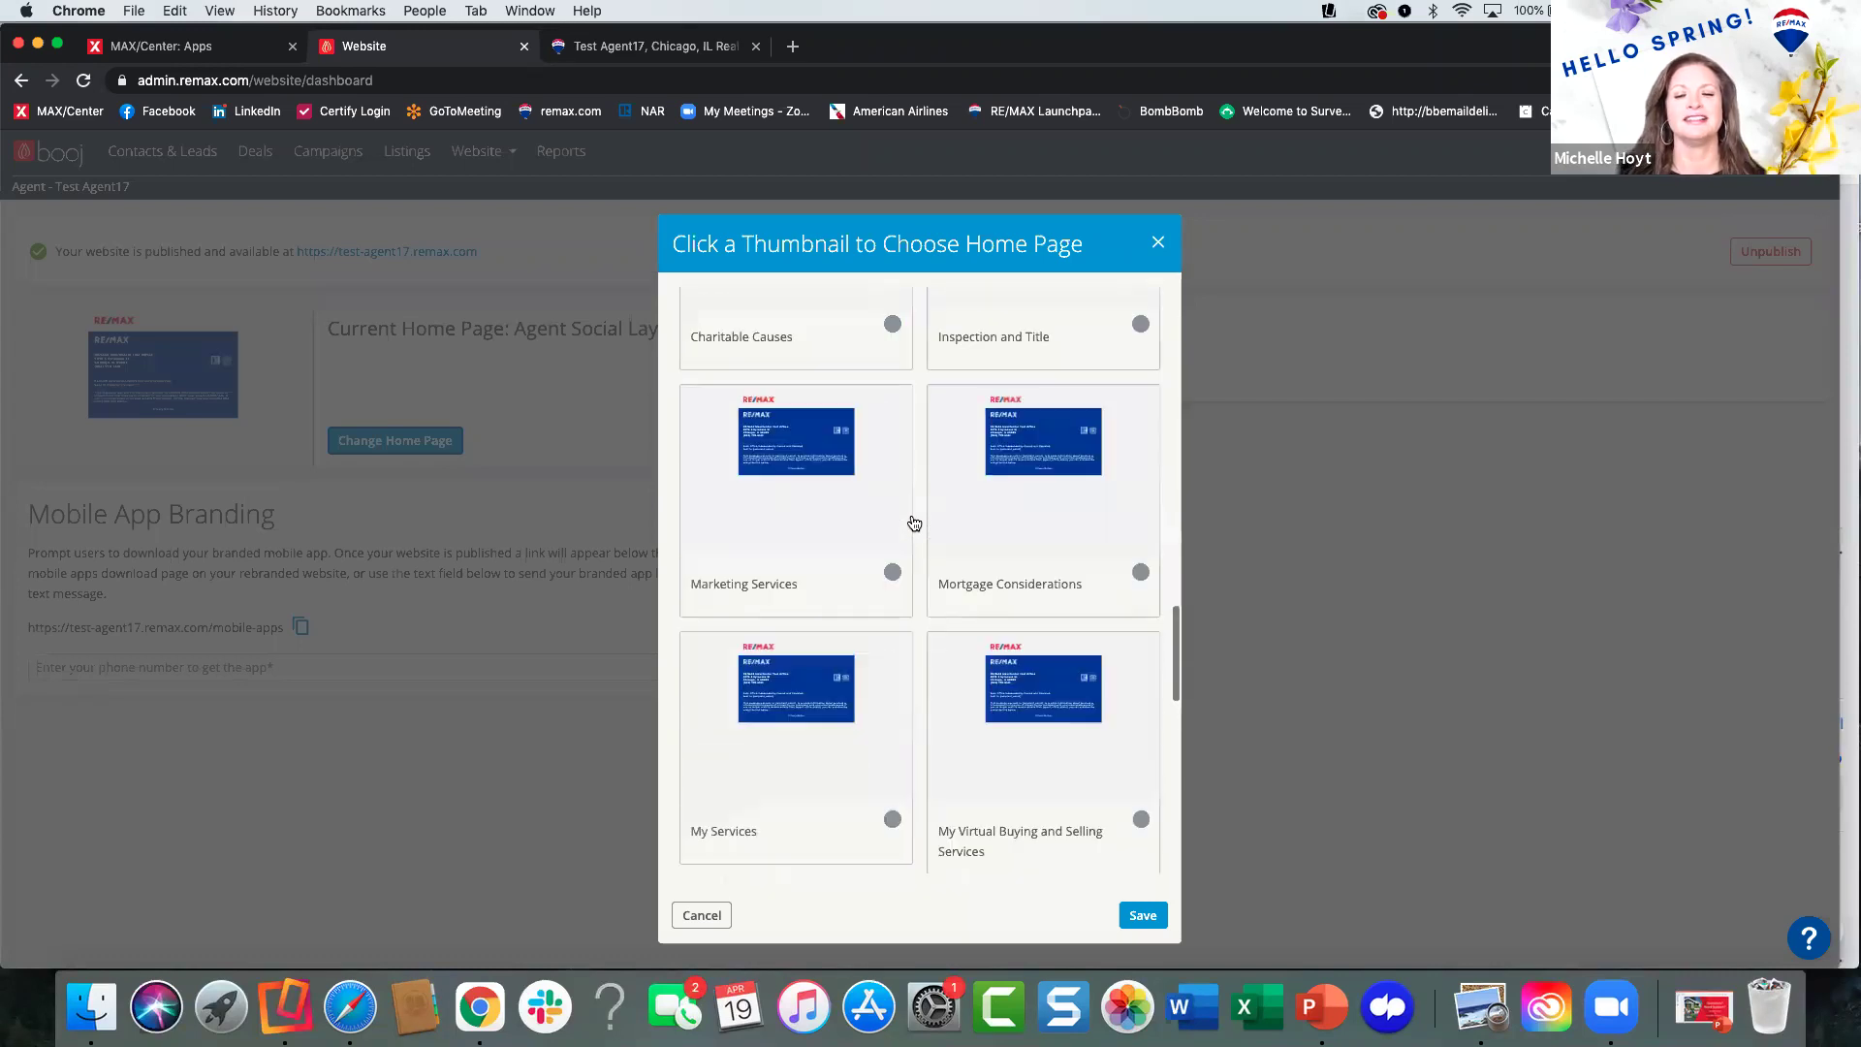
pyautogui.scroll(-5, 920, 542)
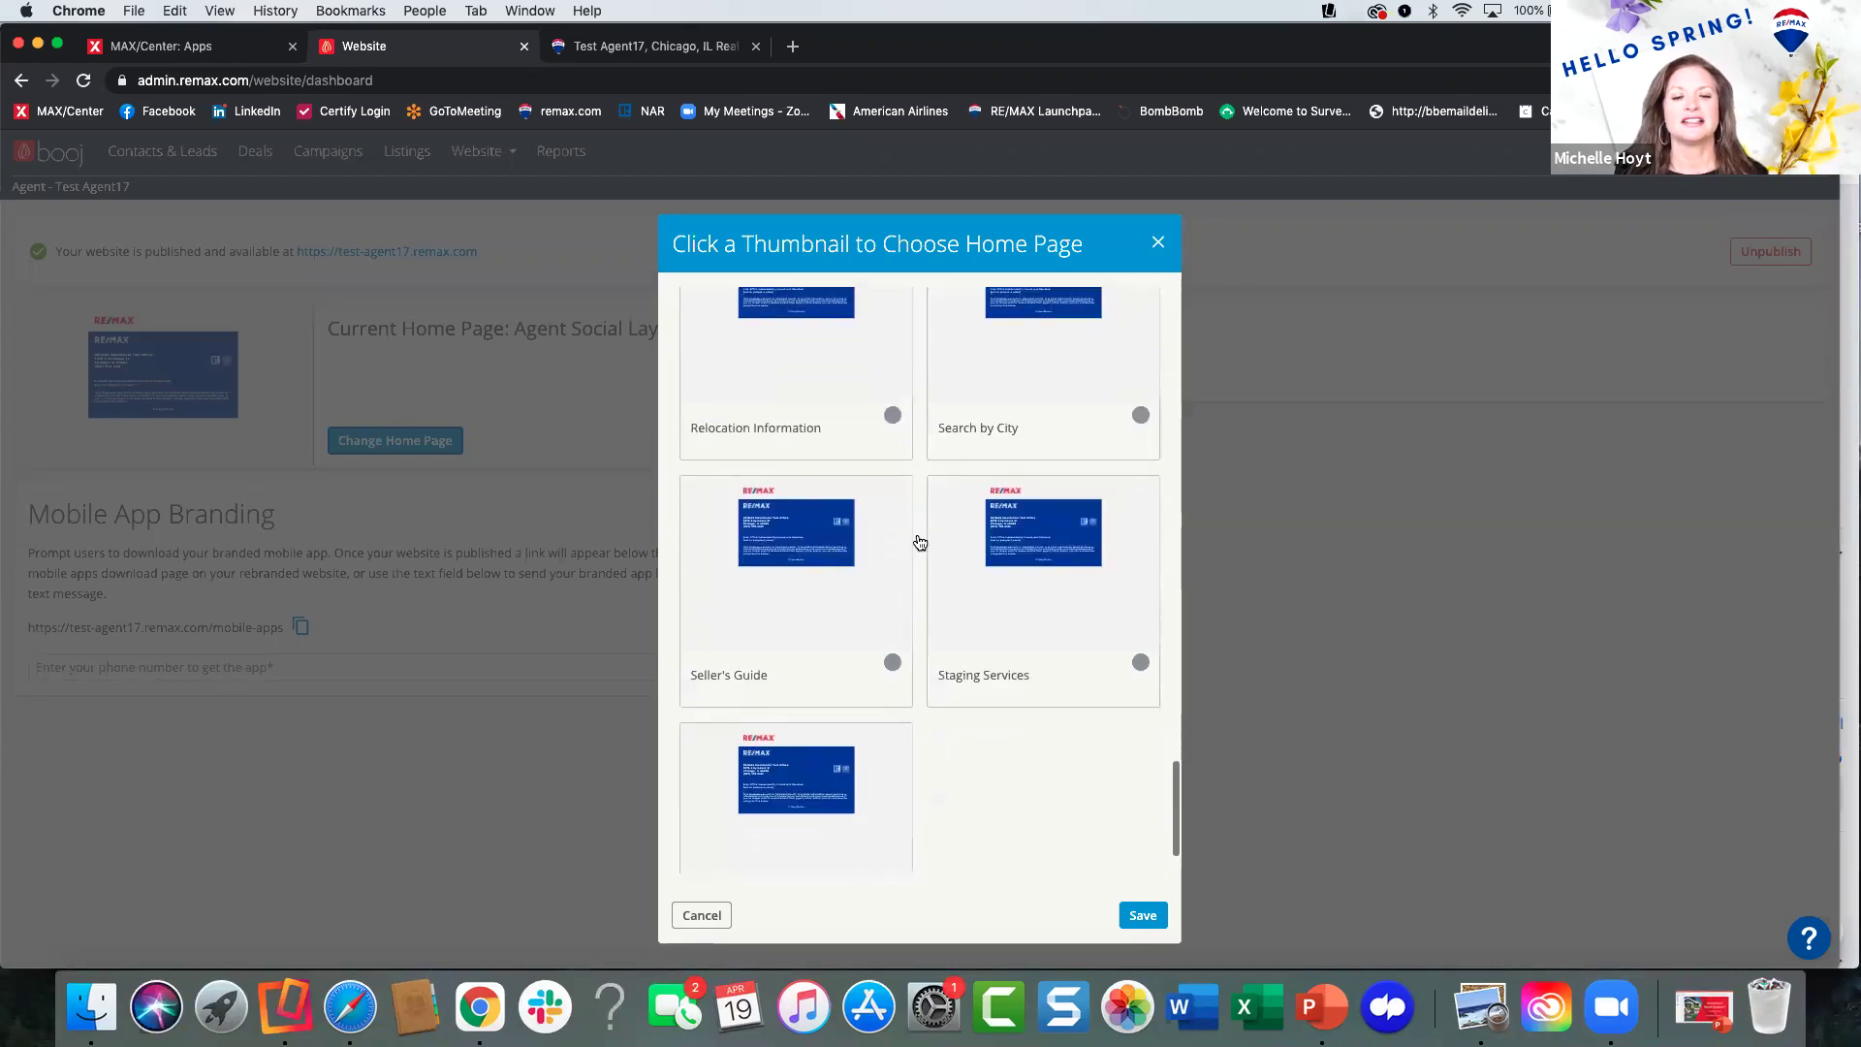
pyautogui.scroll(7, 920, 543)
pyautogui.scroll(10, 920, 543)
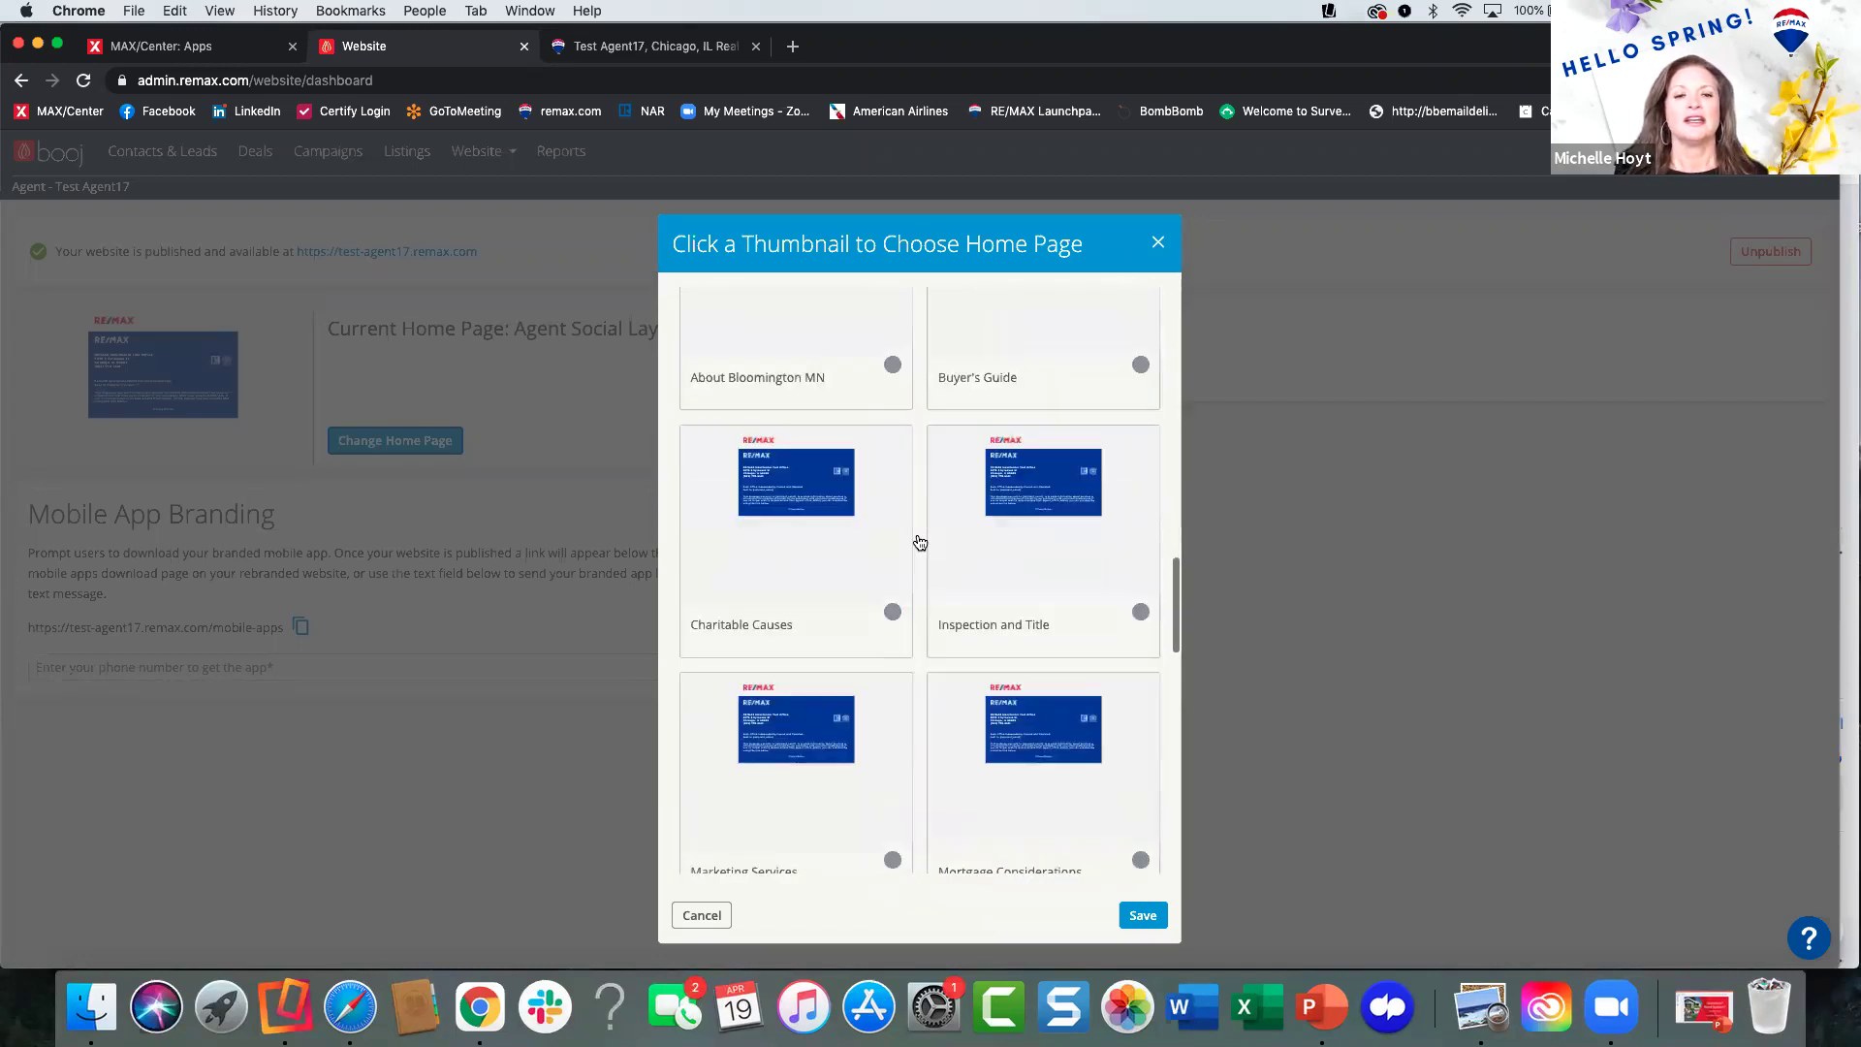
pyautogui.scroll(3, 919, 543)
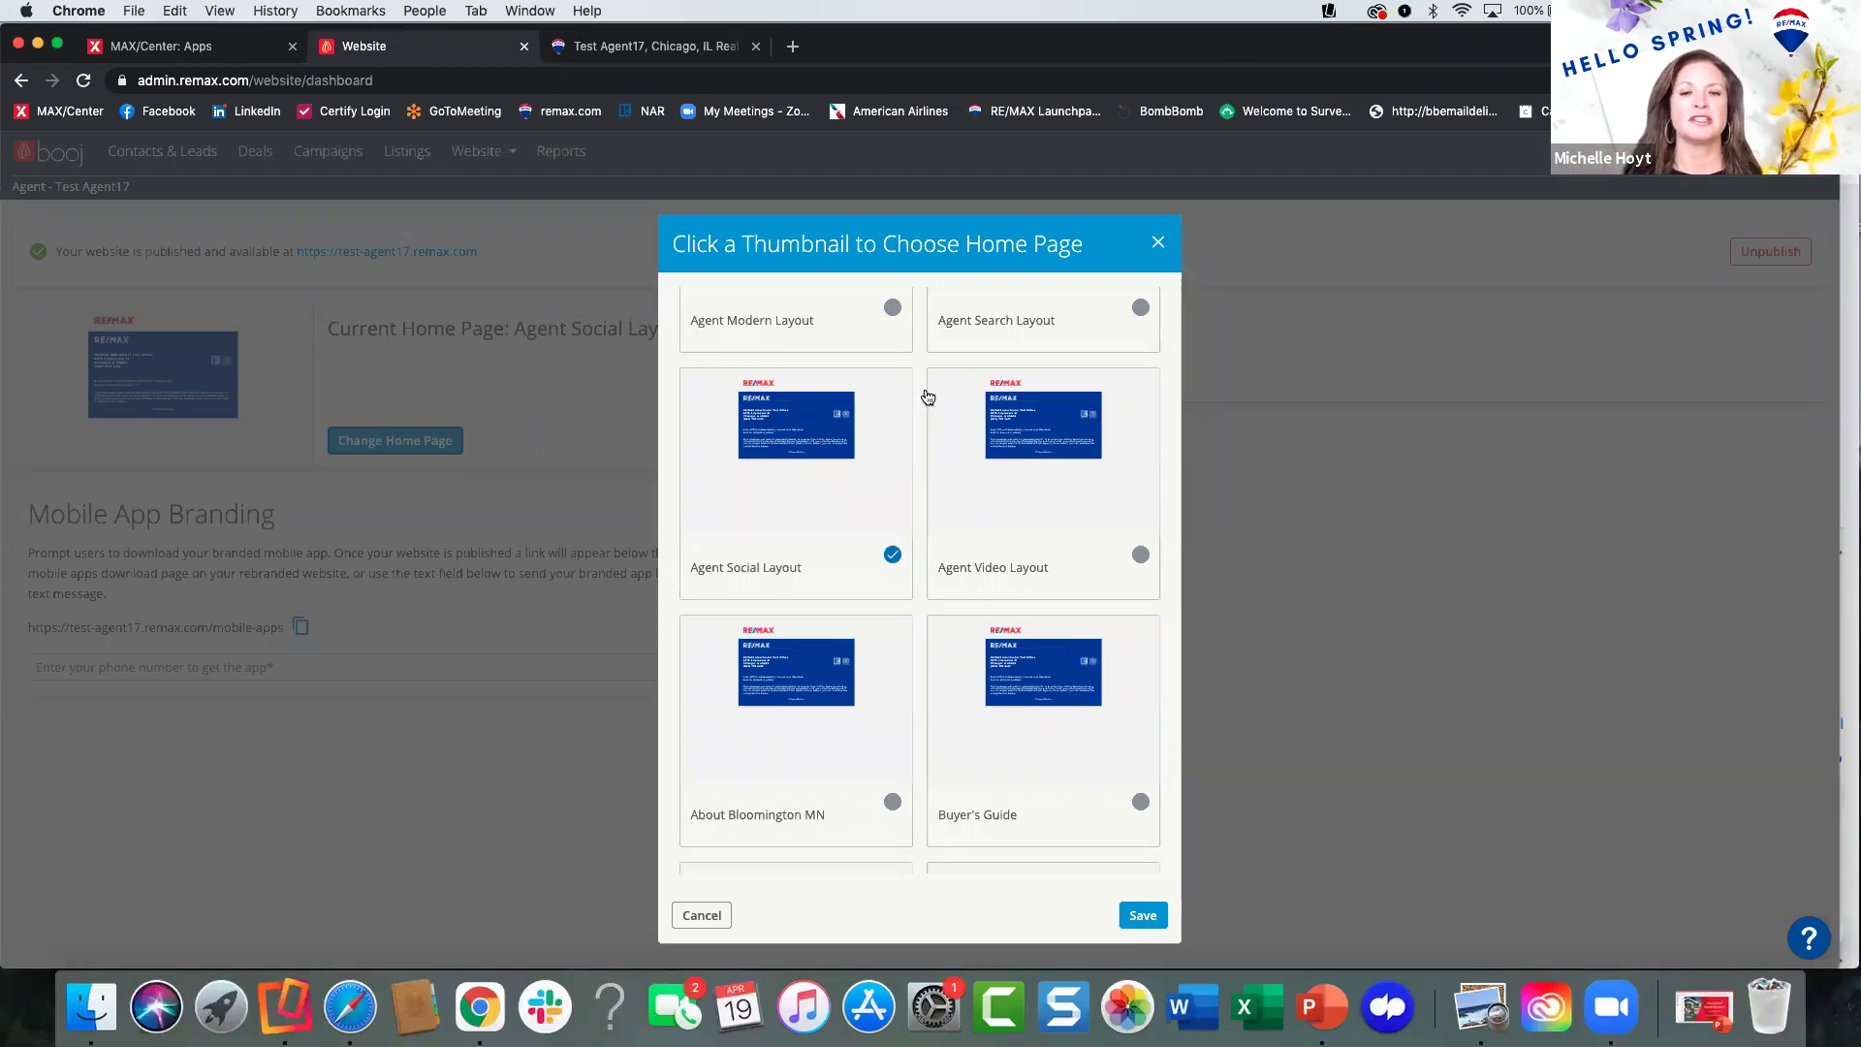
pyautogui.scroll(3, 921, 400)
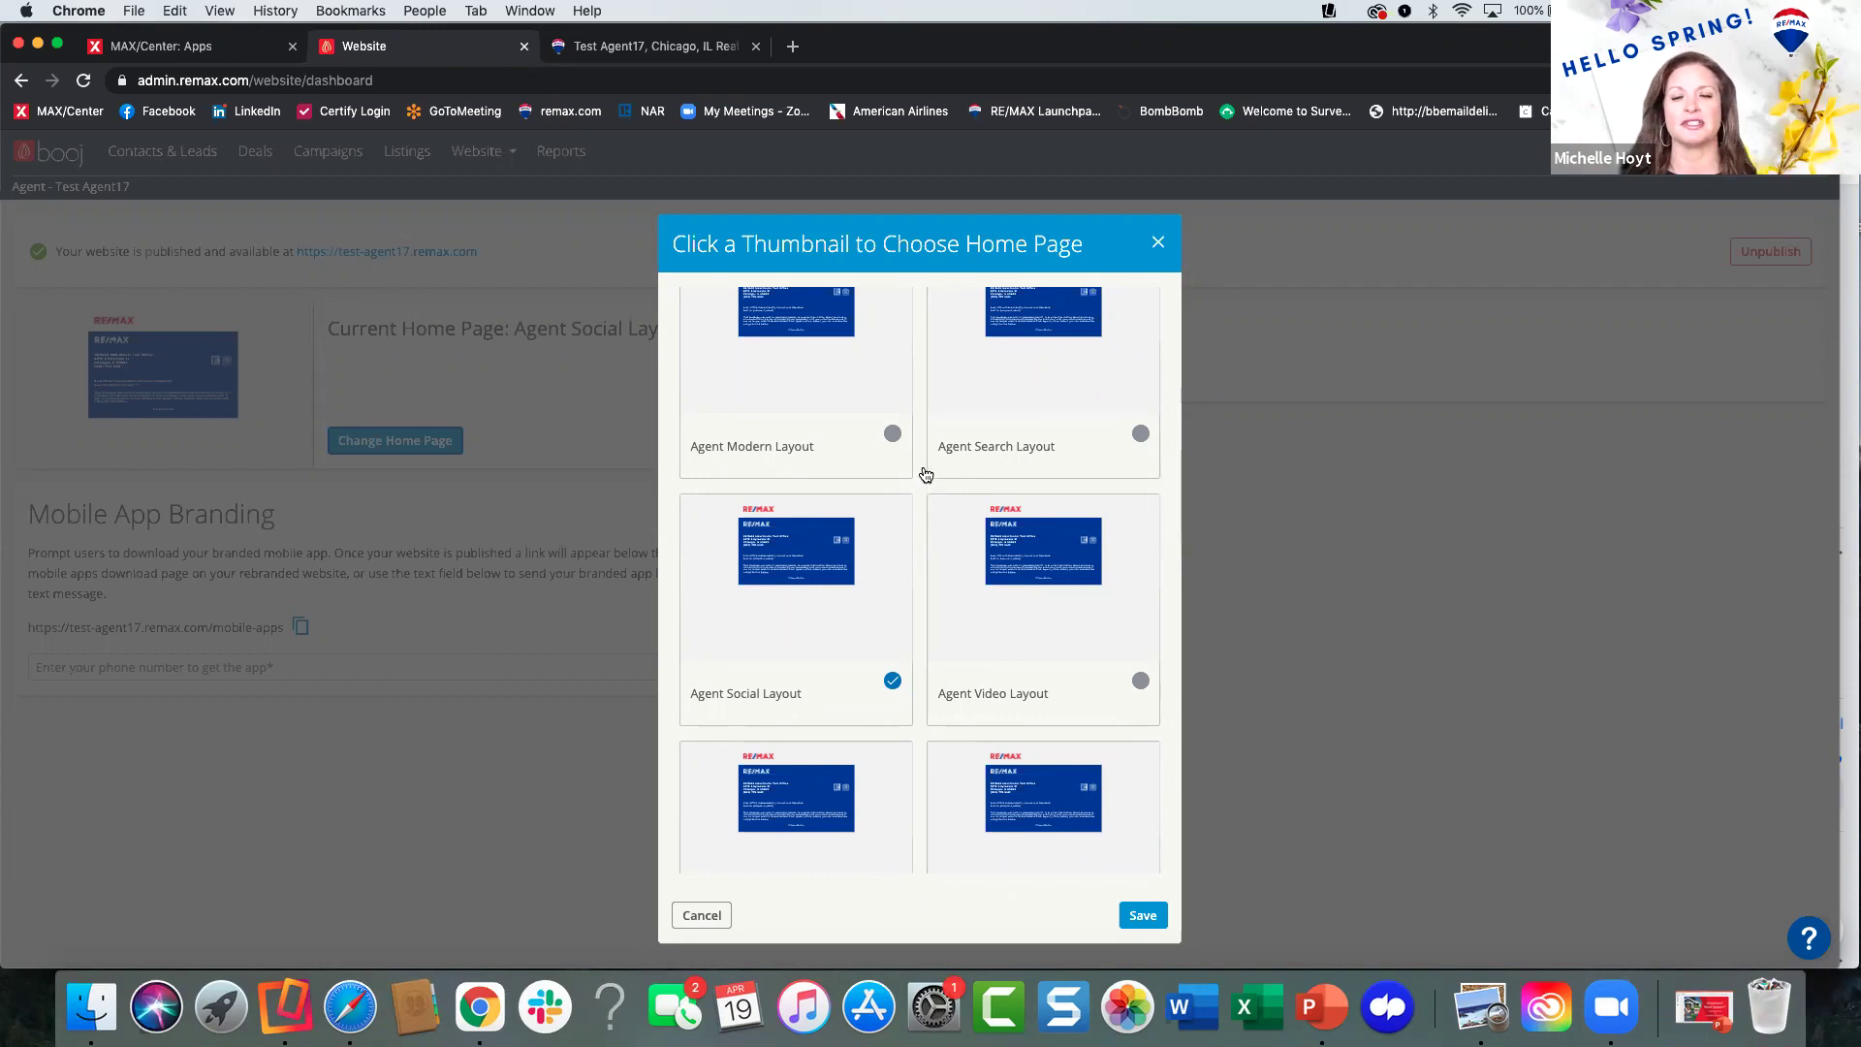
pyautogui.scroll(-2, 924, 477)
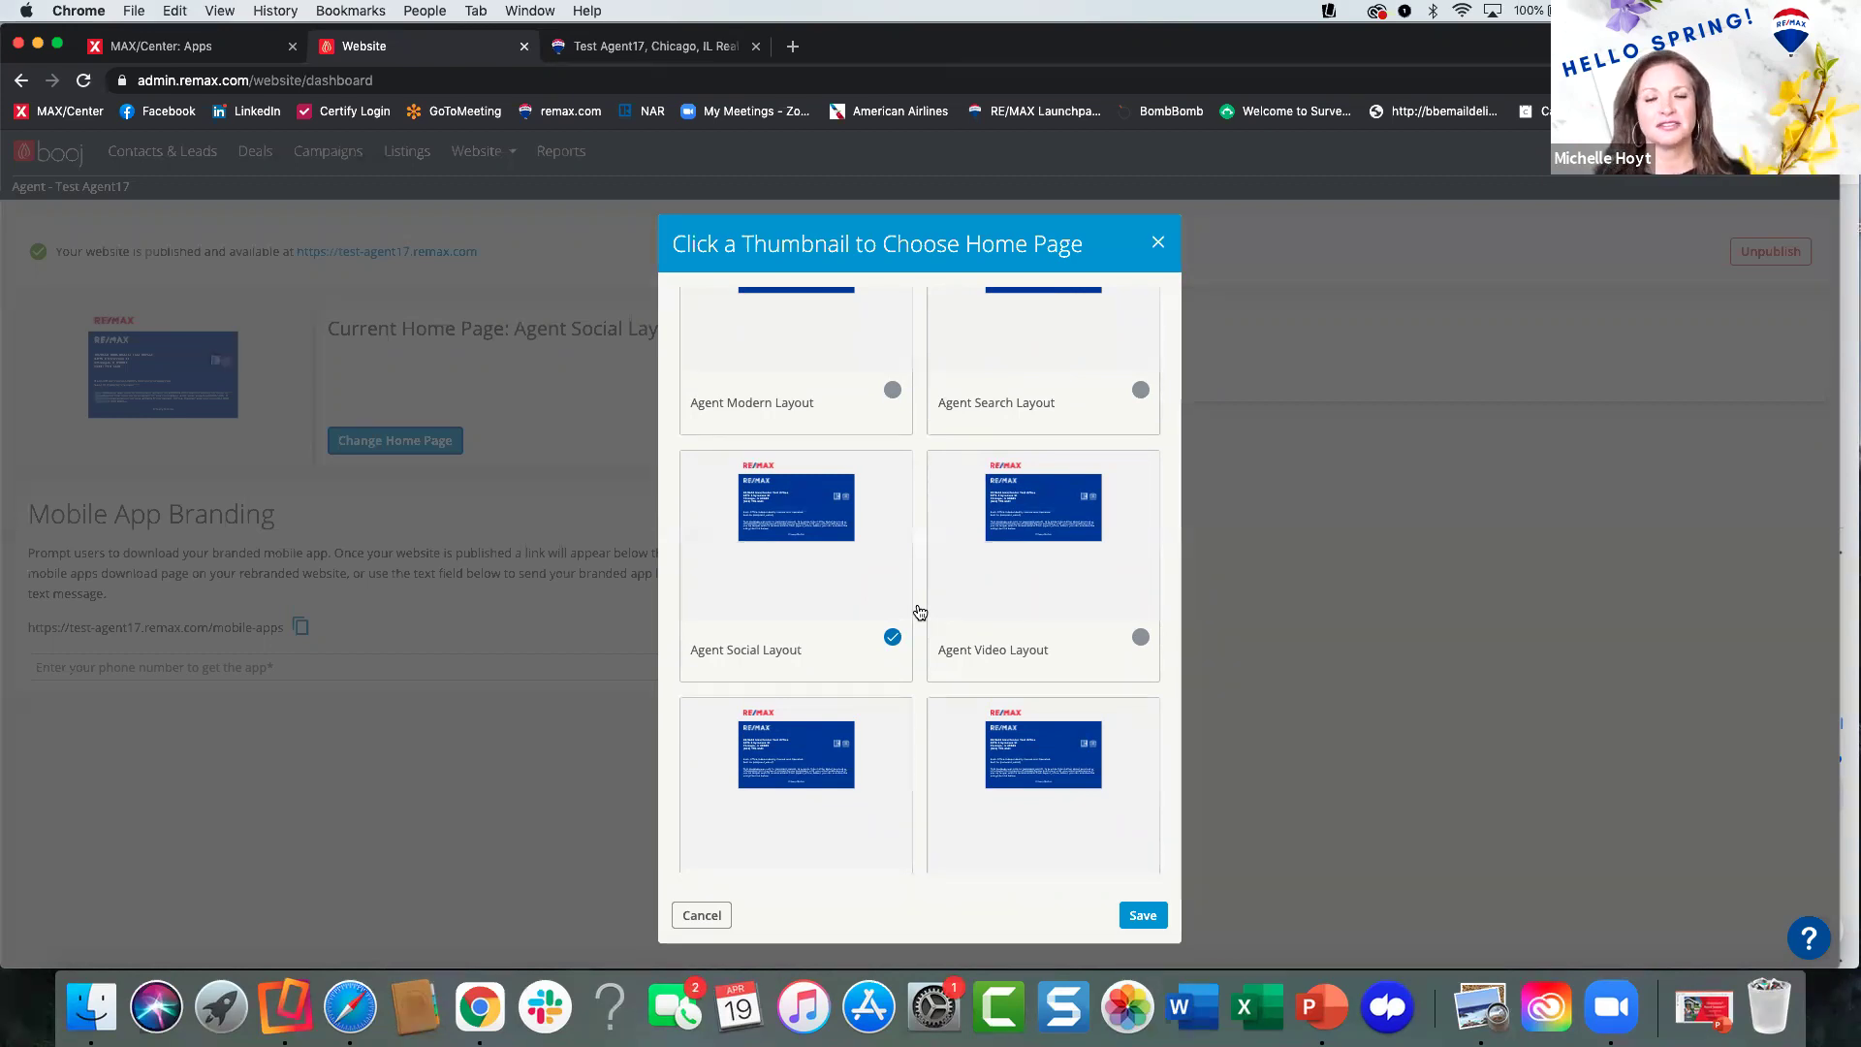
pyautogui.scroll(-1, 920, 612)
pyautogui.scroll(-5, 919, 613)
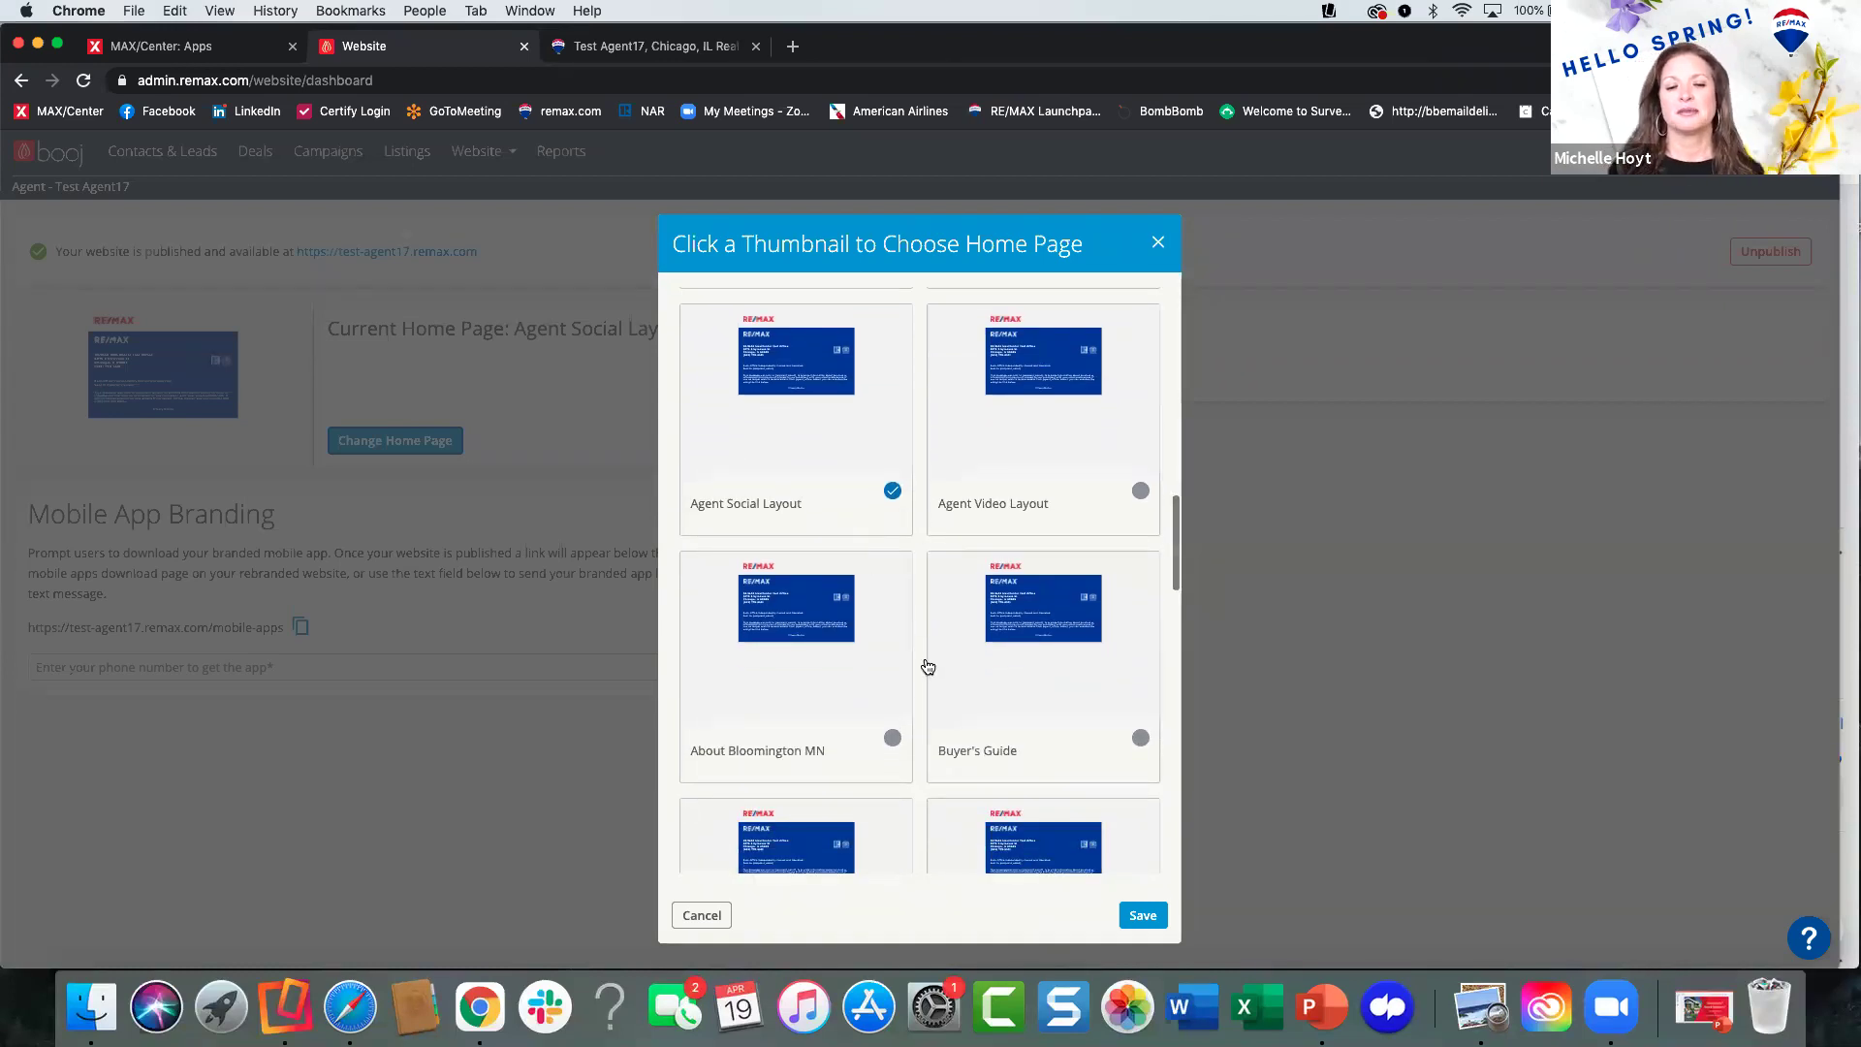
pyautogui.scroll(-15, 926, 664)
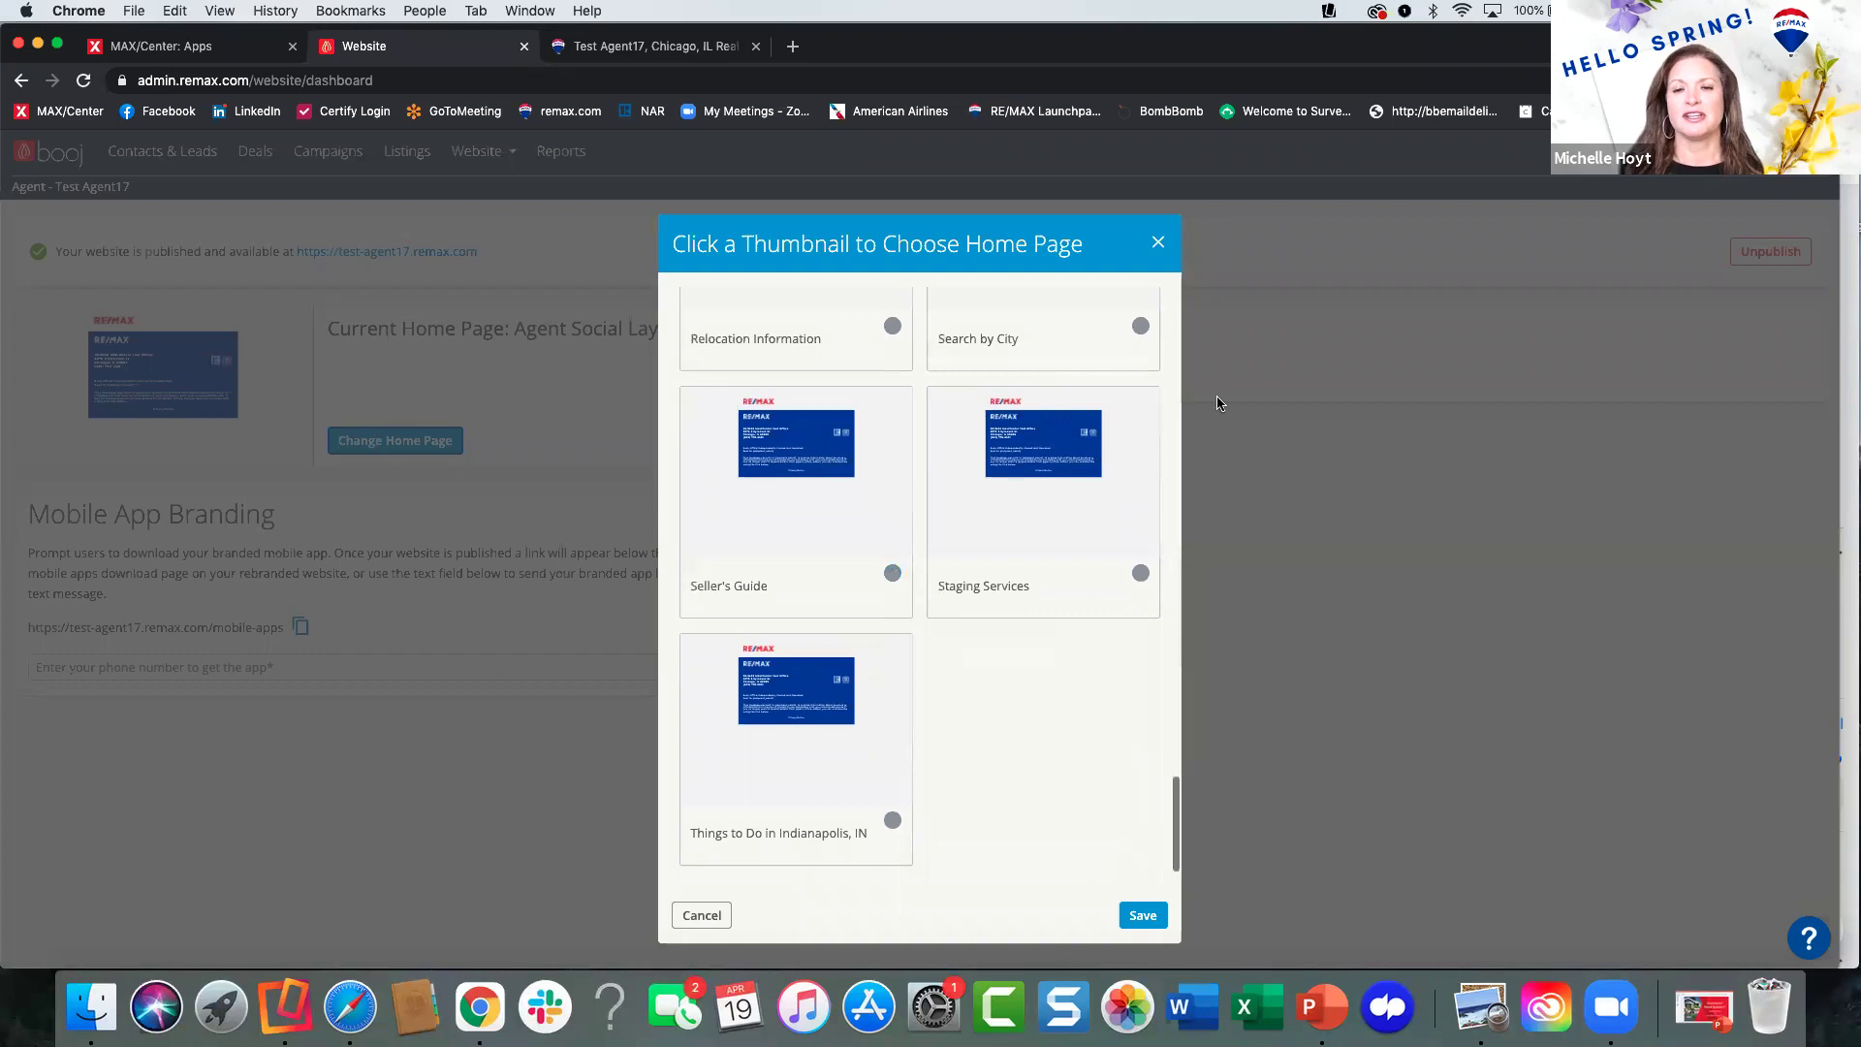
pyautogui.click(1156, 244)
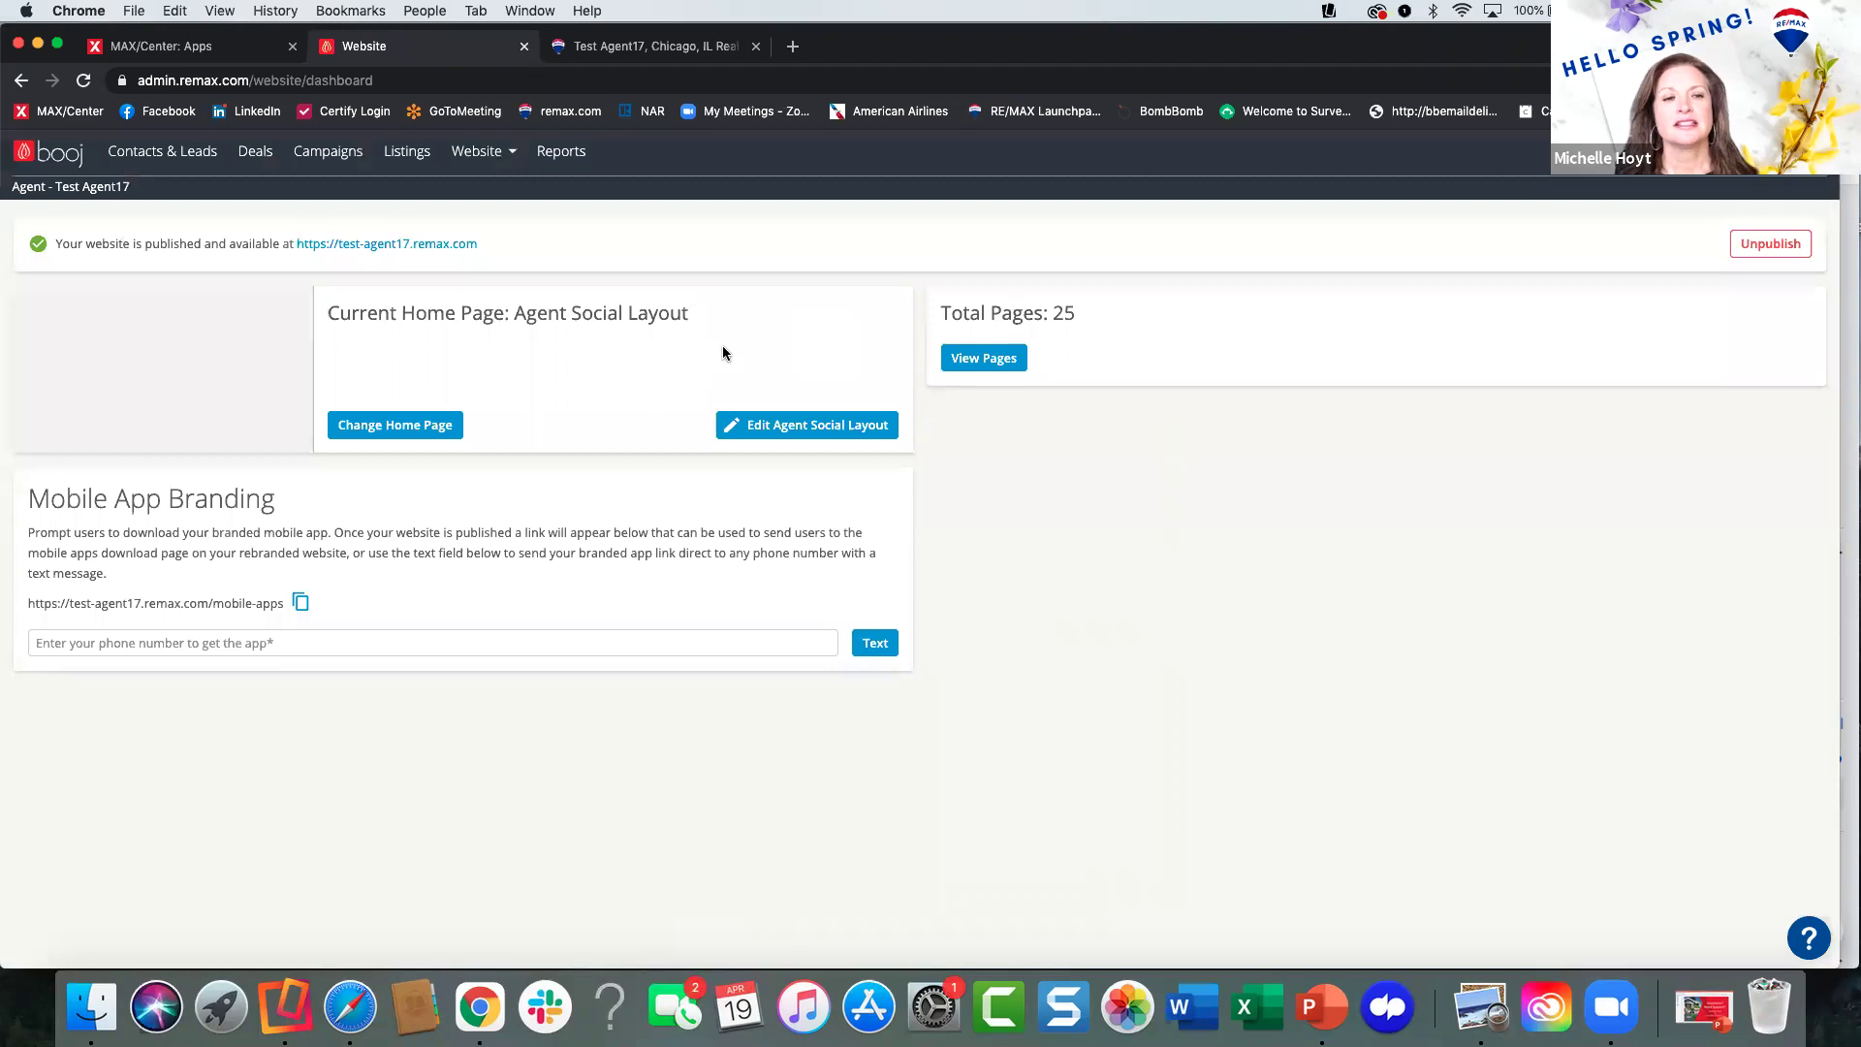
# Open the Agent Social Layout home page for editing and remove its Contact Form, Social Media, Featured Listings and Bio blocks.
pyautogui.click(804, 426)
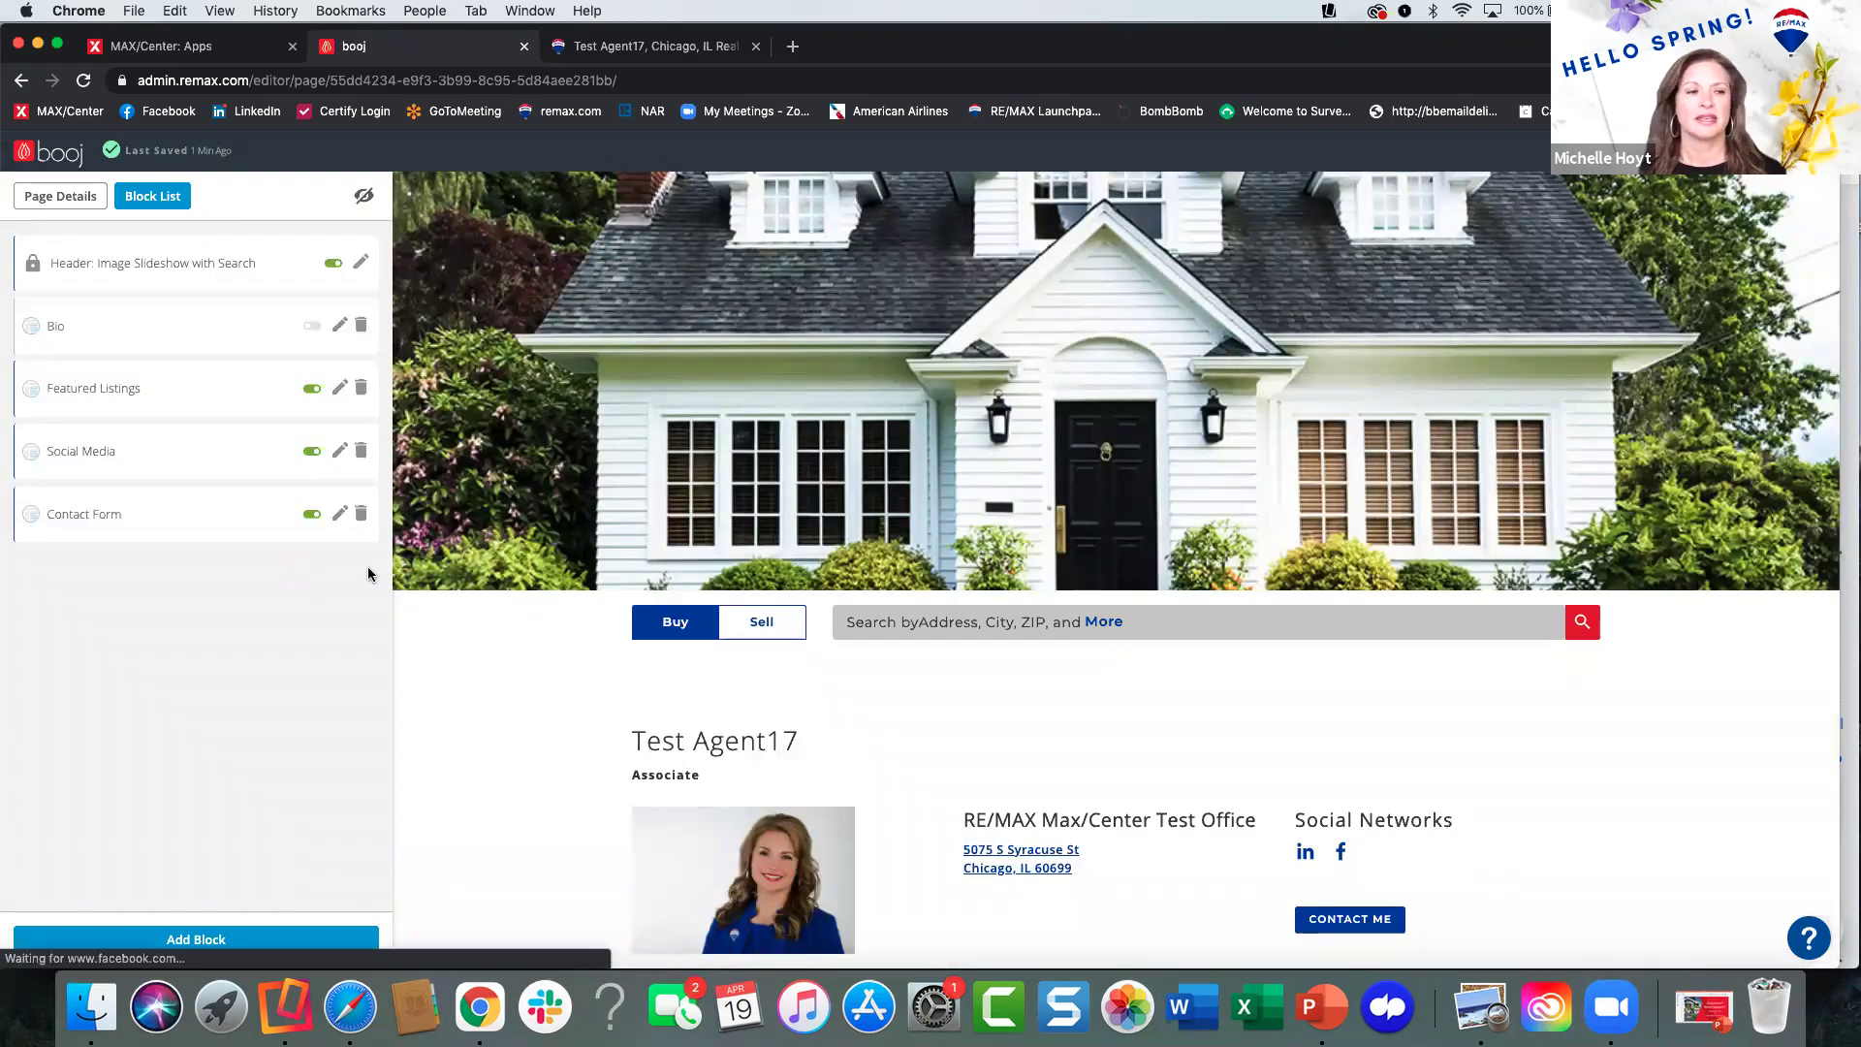
pyautogui.click(361, 513)
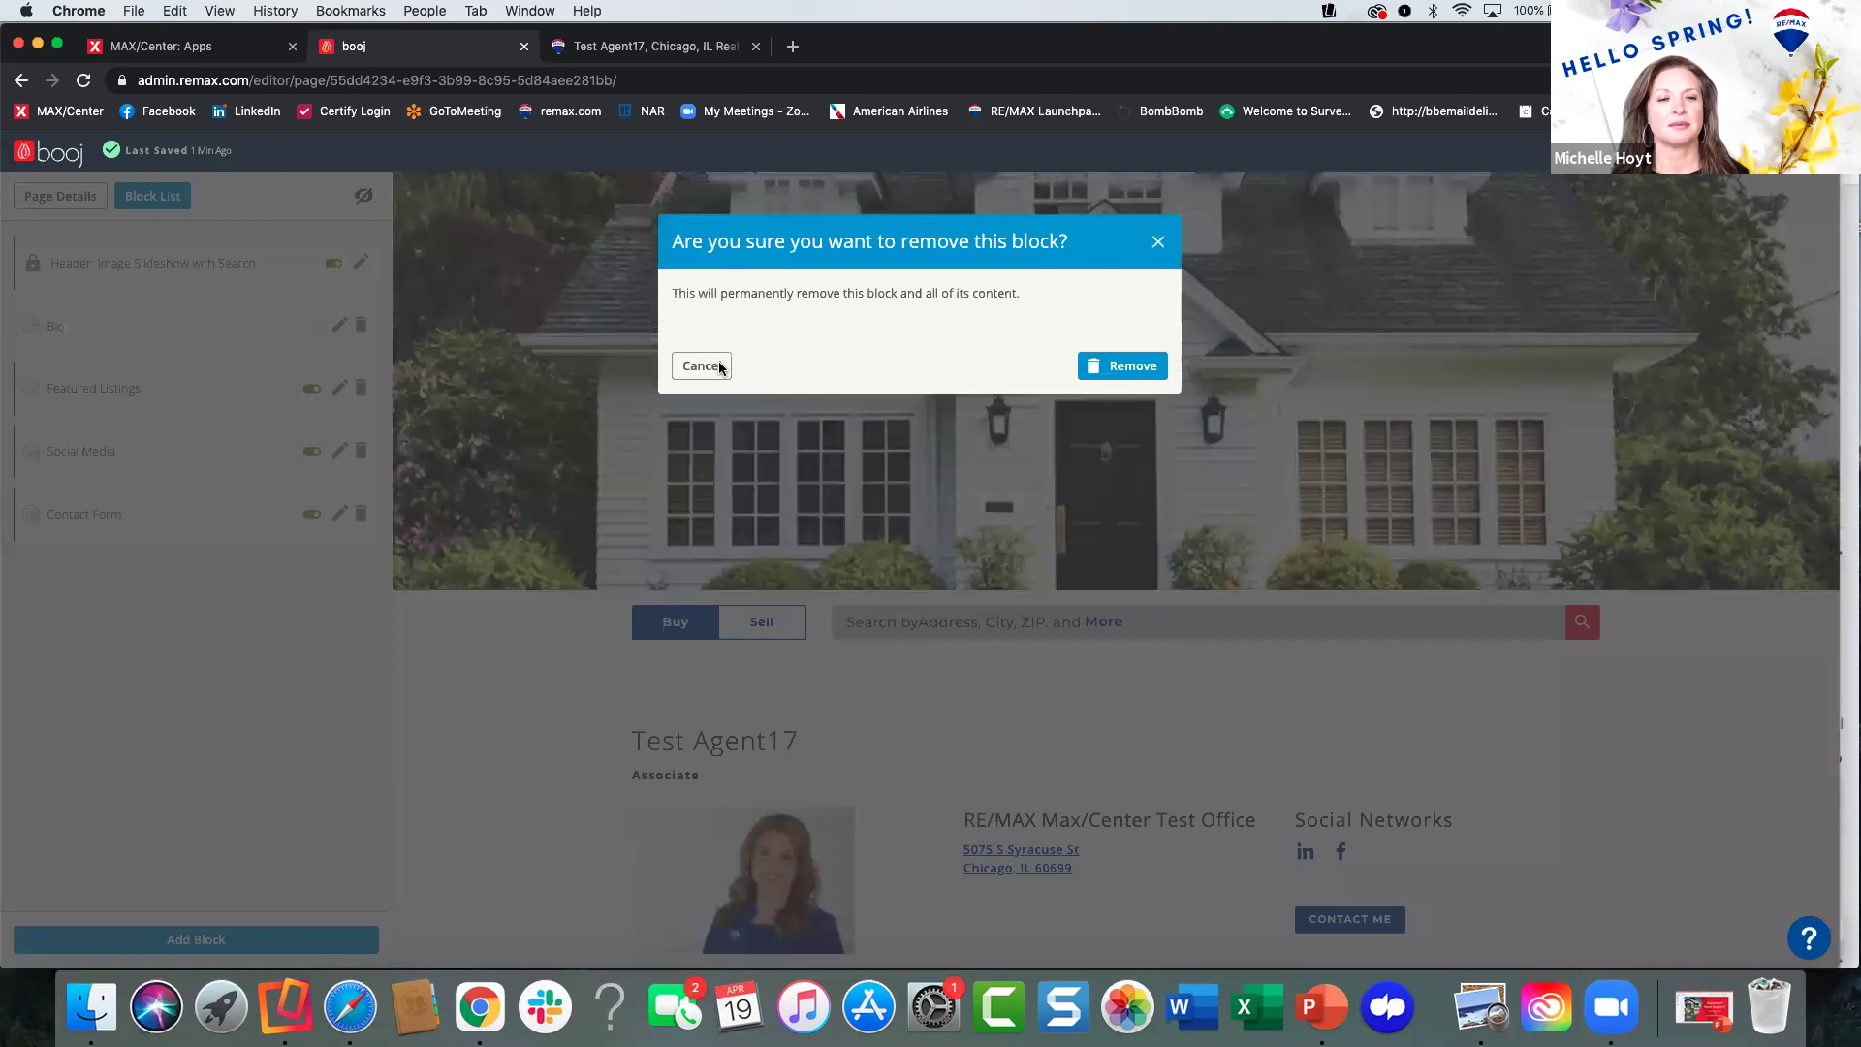
pyautogui.click(1132, 367)
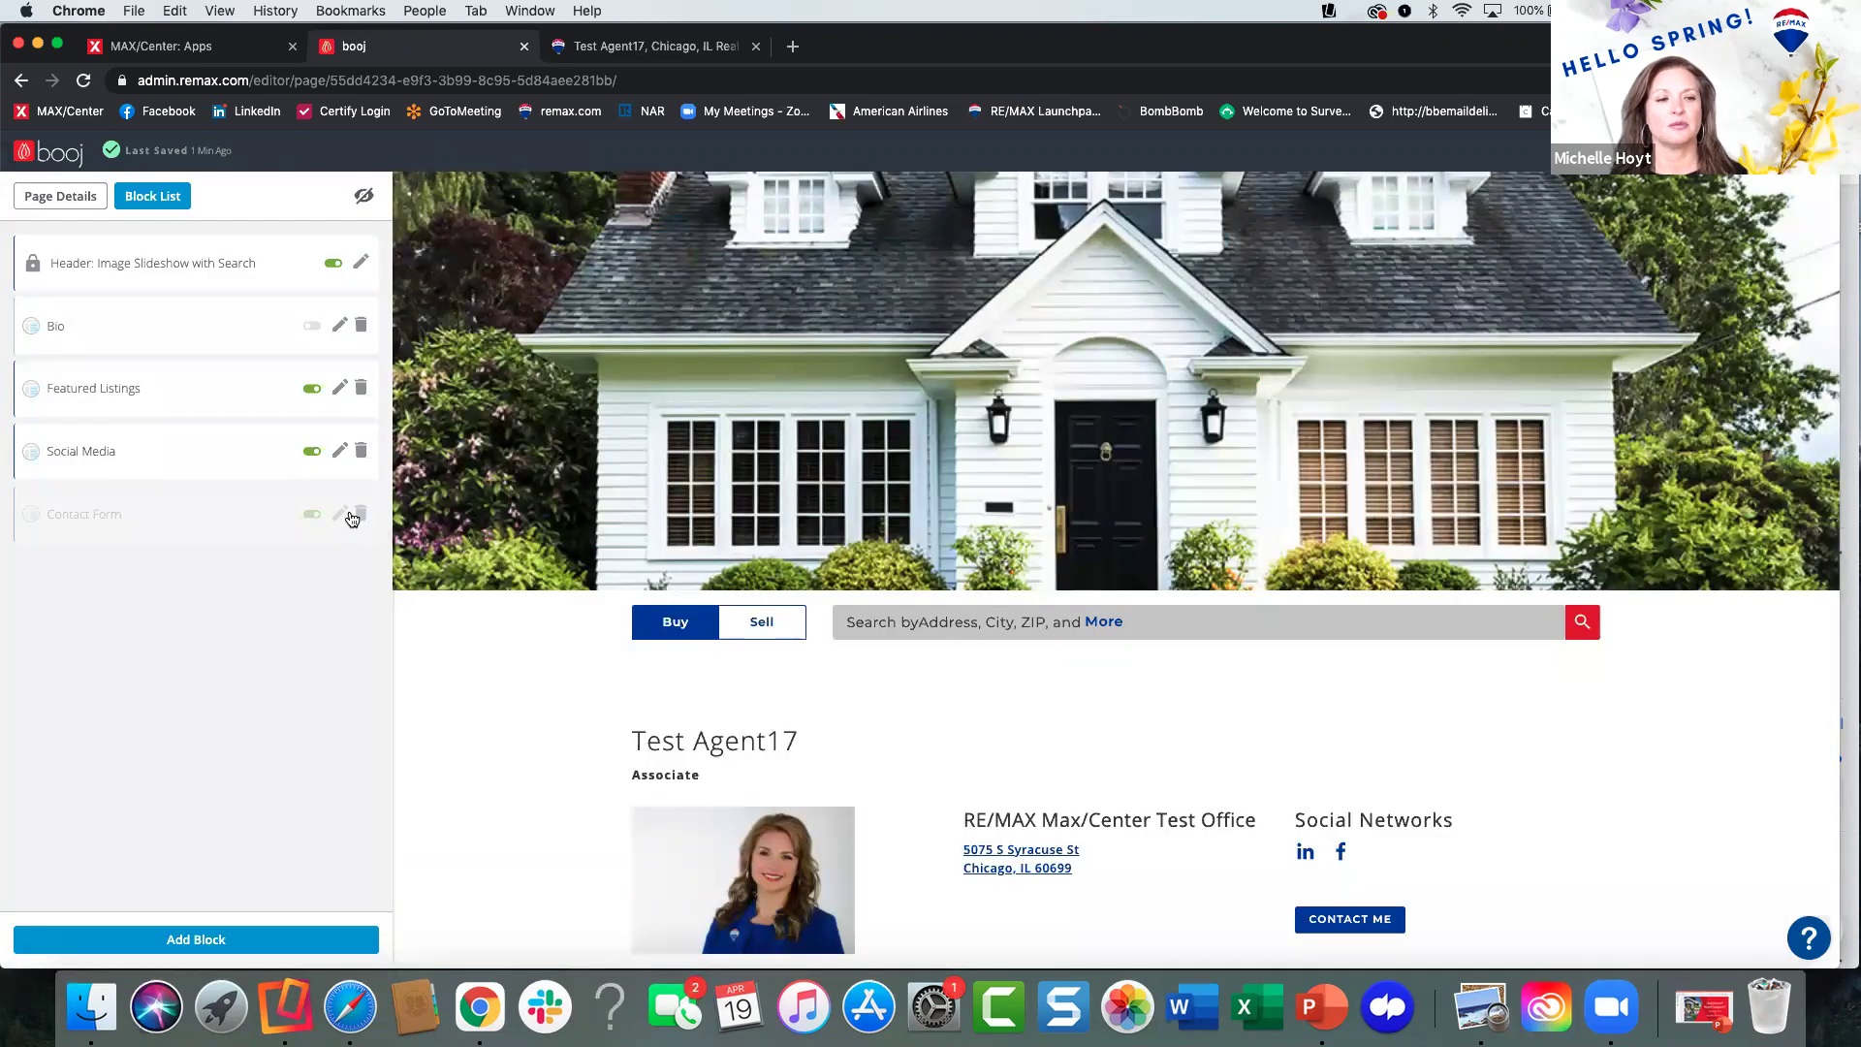
pyautogui.click(361, 452)
pyautogui.click(1134, 366)
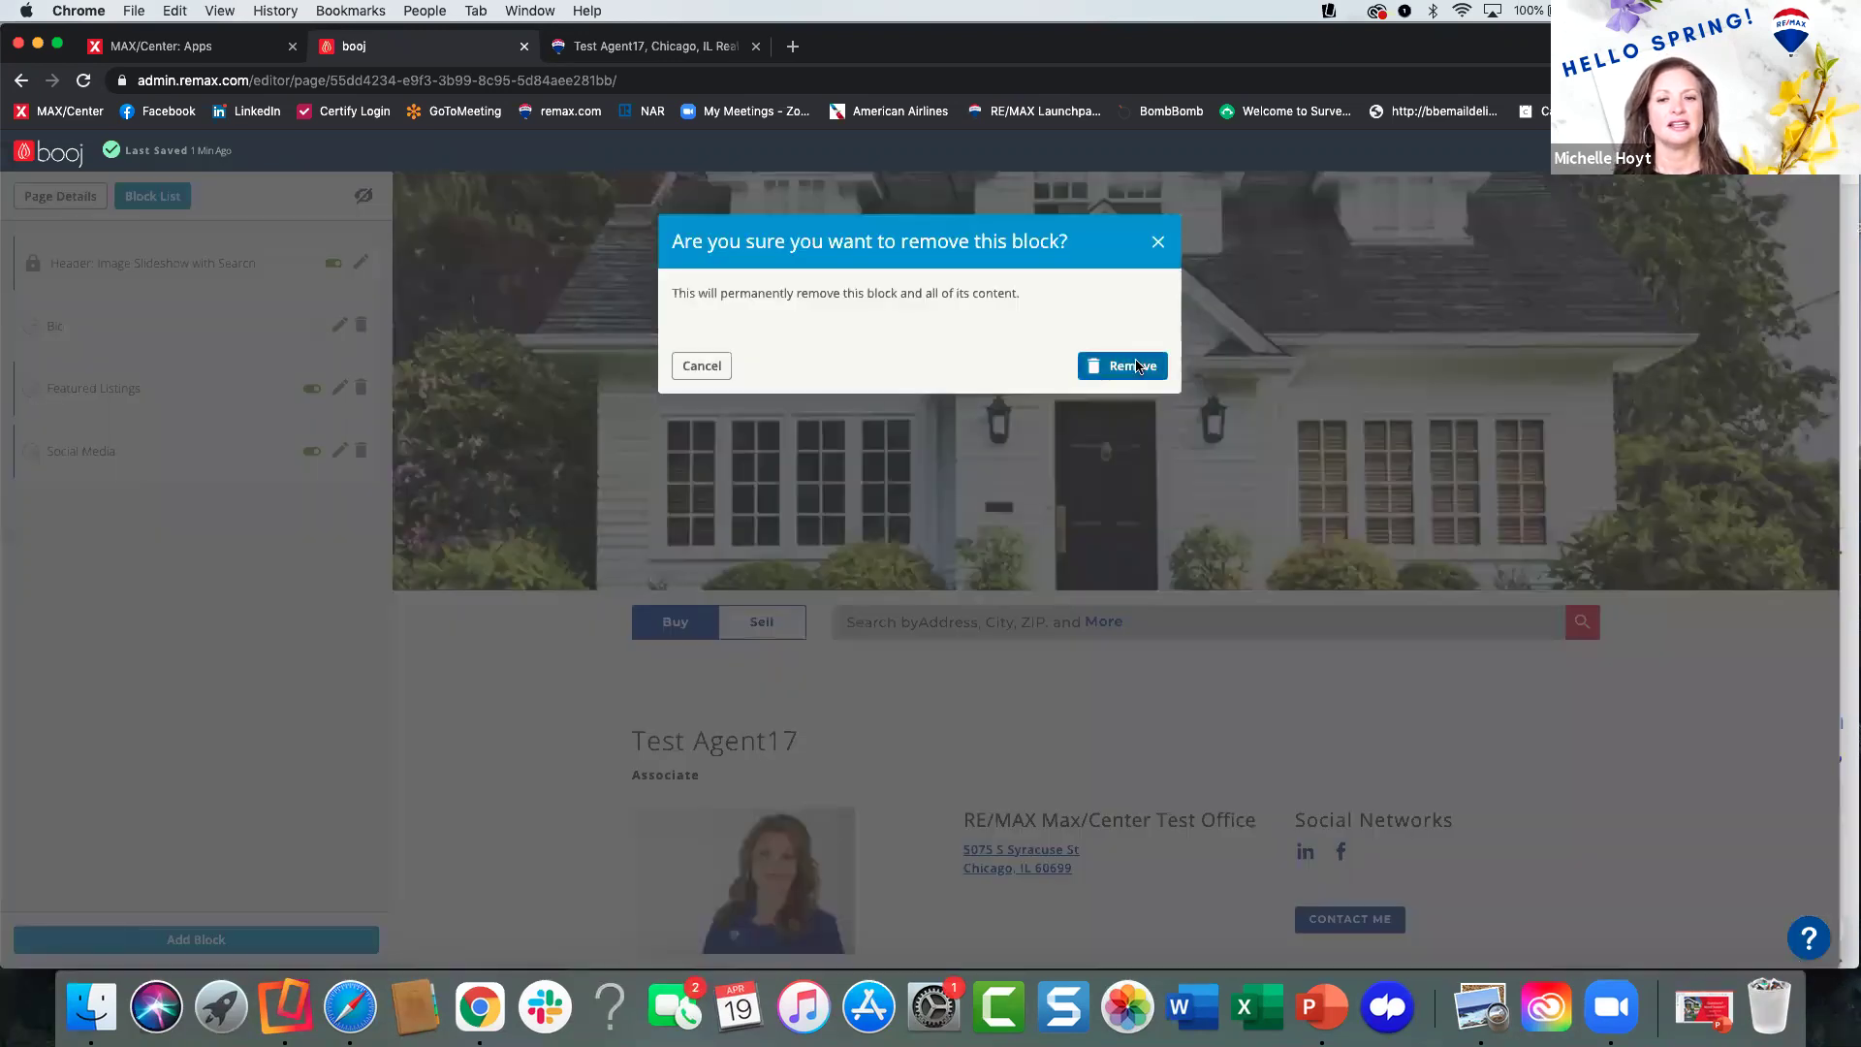
pyautogui.click(360, 388)
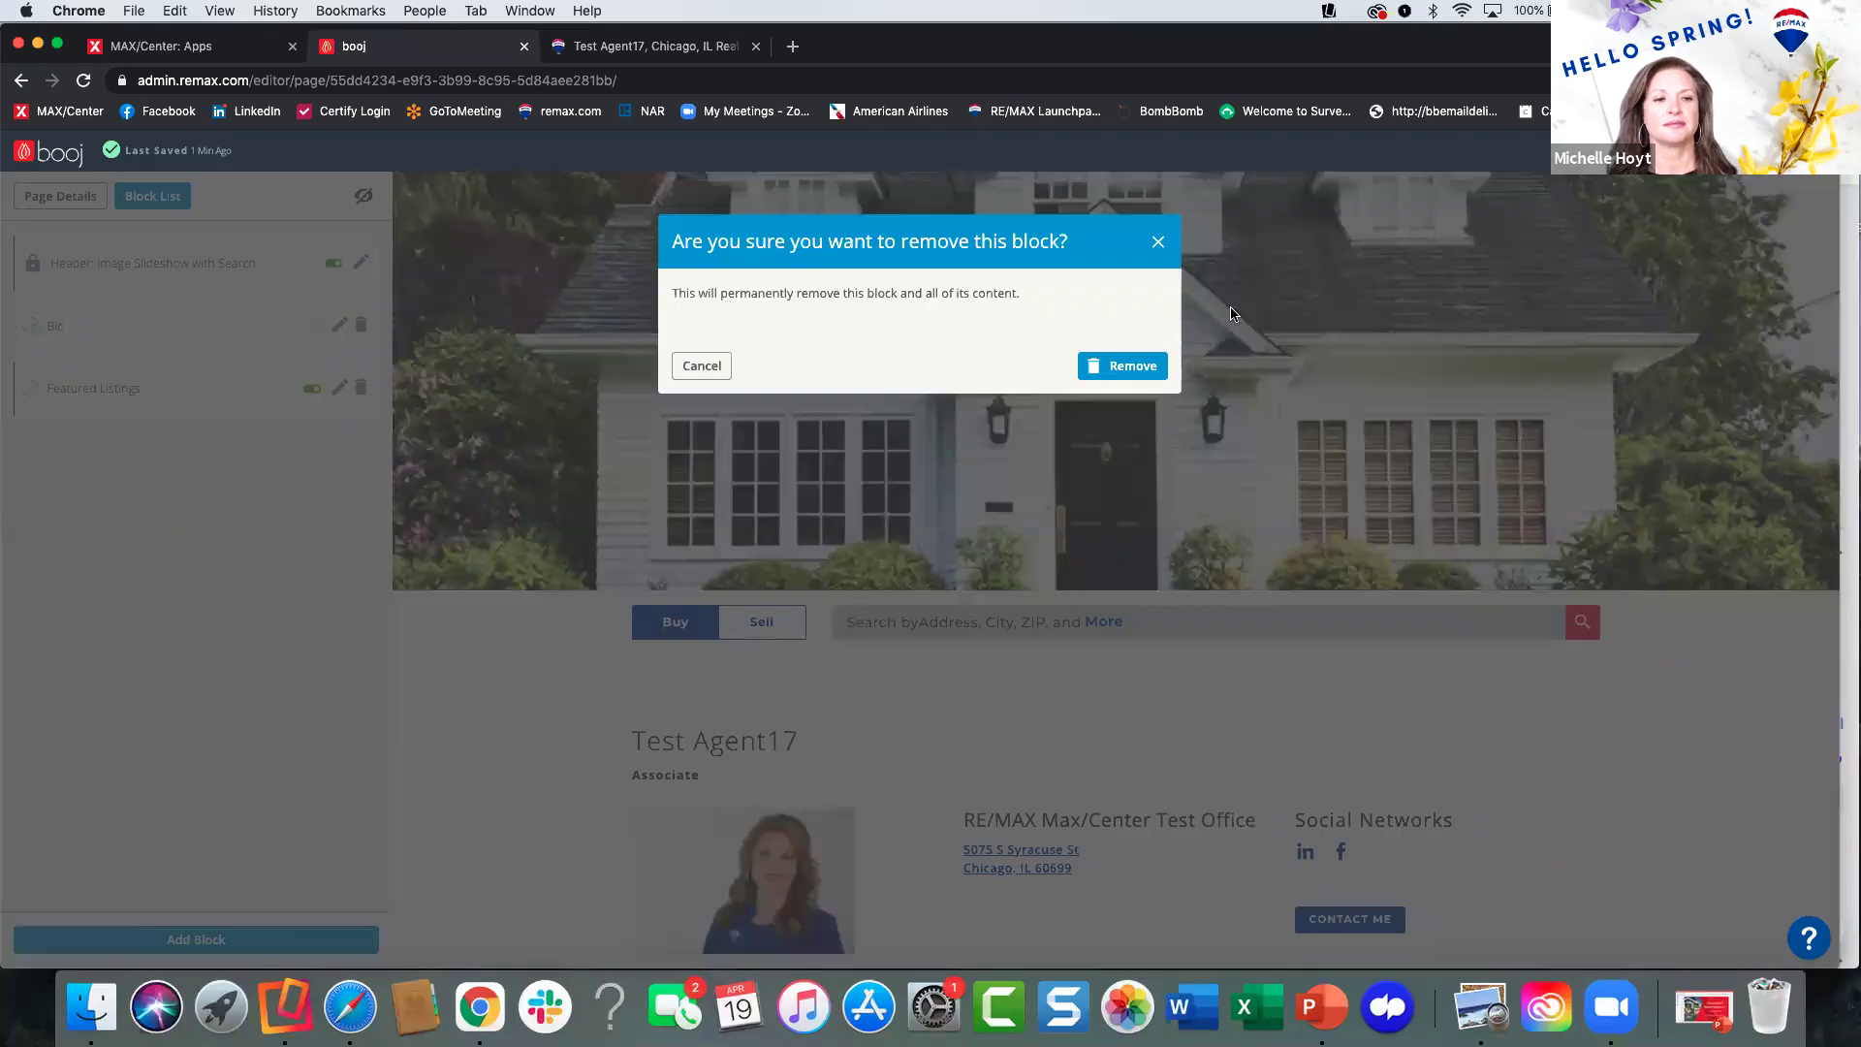
pyautogui.press('Return')
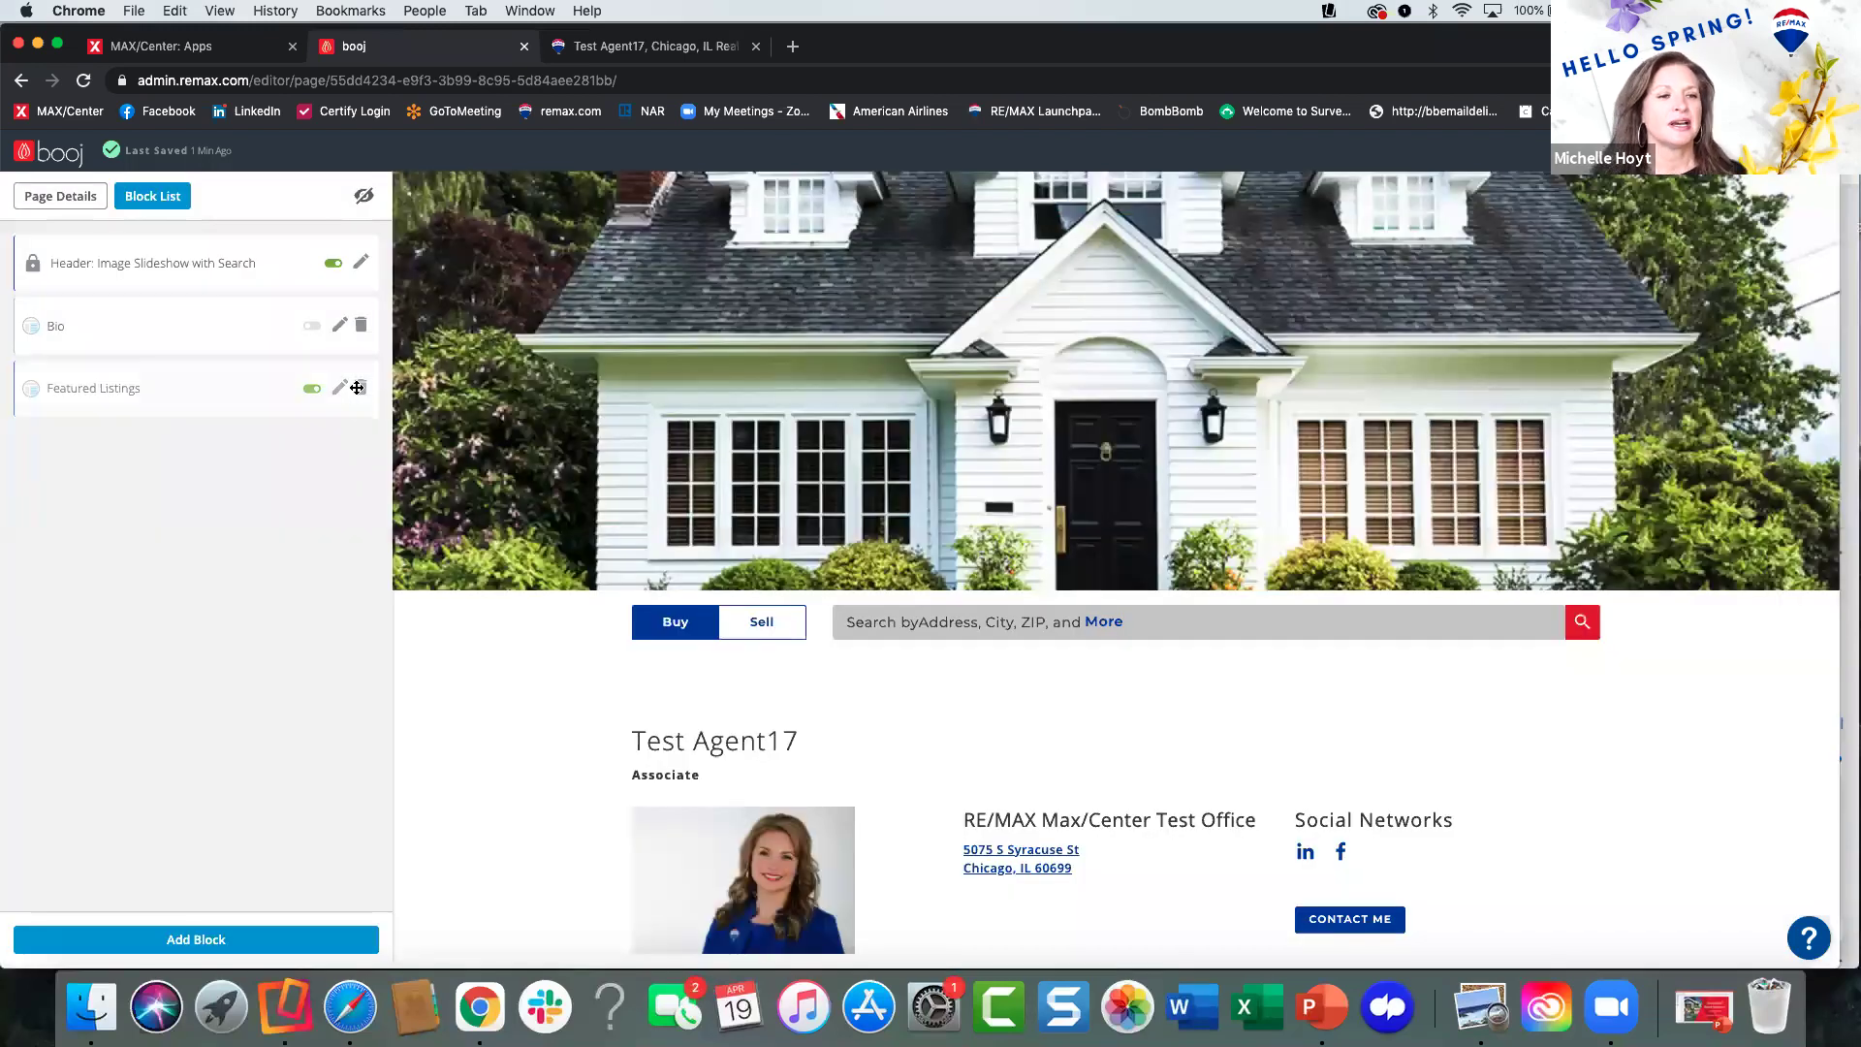
pyautogui.click(361, 326)
pyautogui.click(1114, 368)
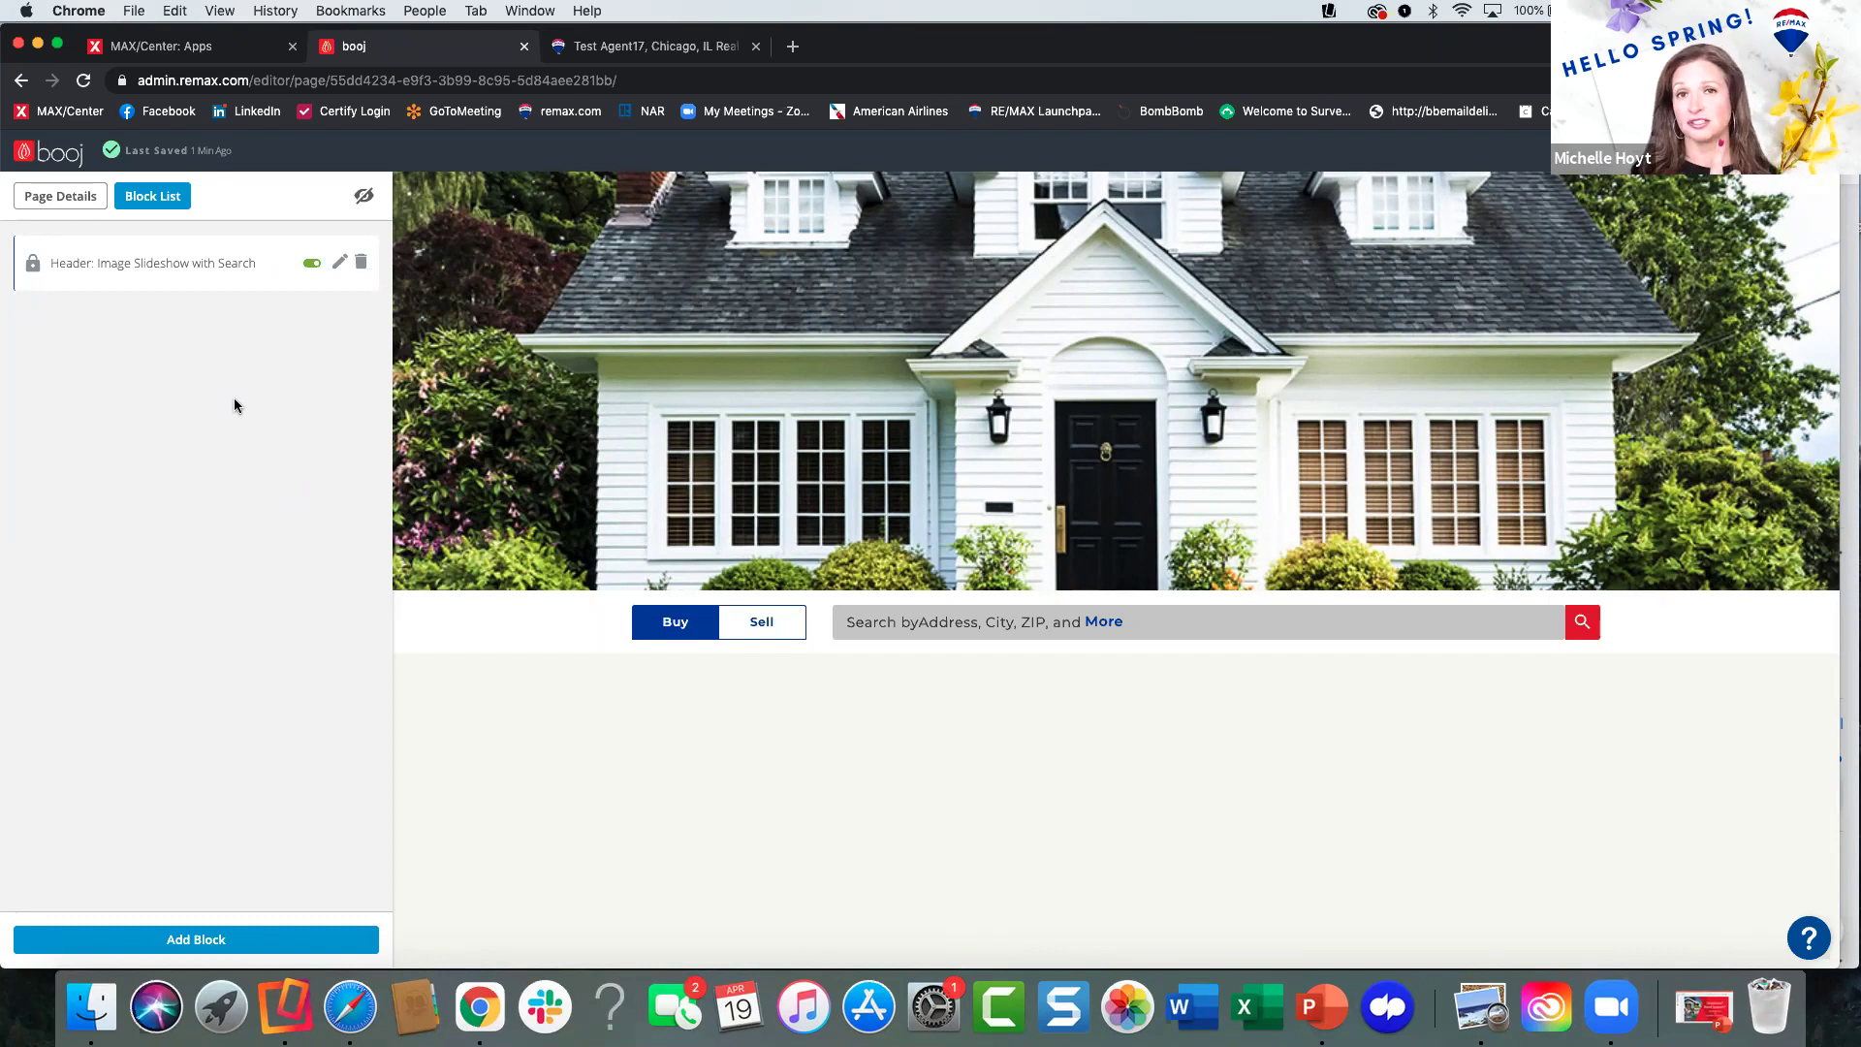
# Add a Bio block to the home page below the header, check its preview, and save it.
pyautogui.moveTo(1090, 619)
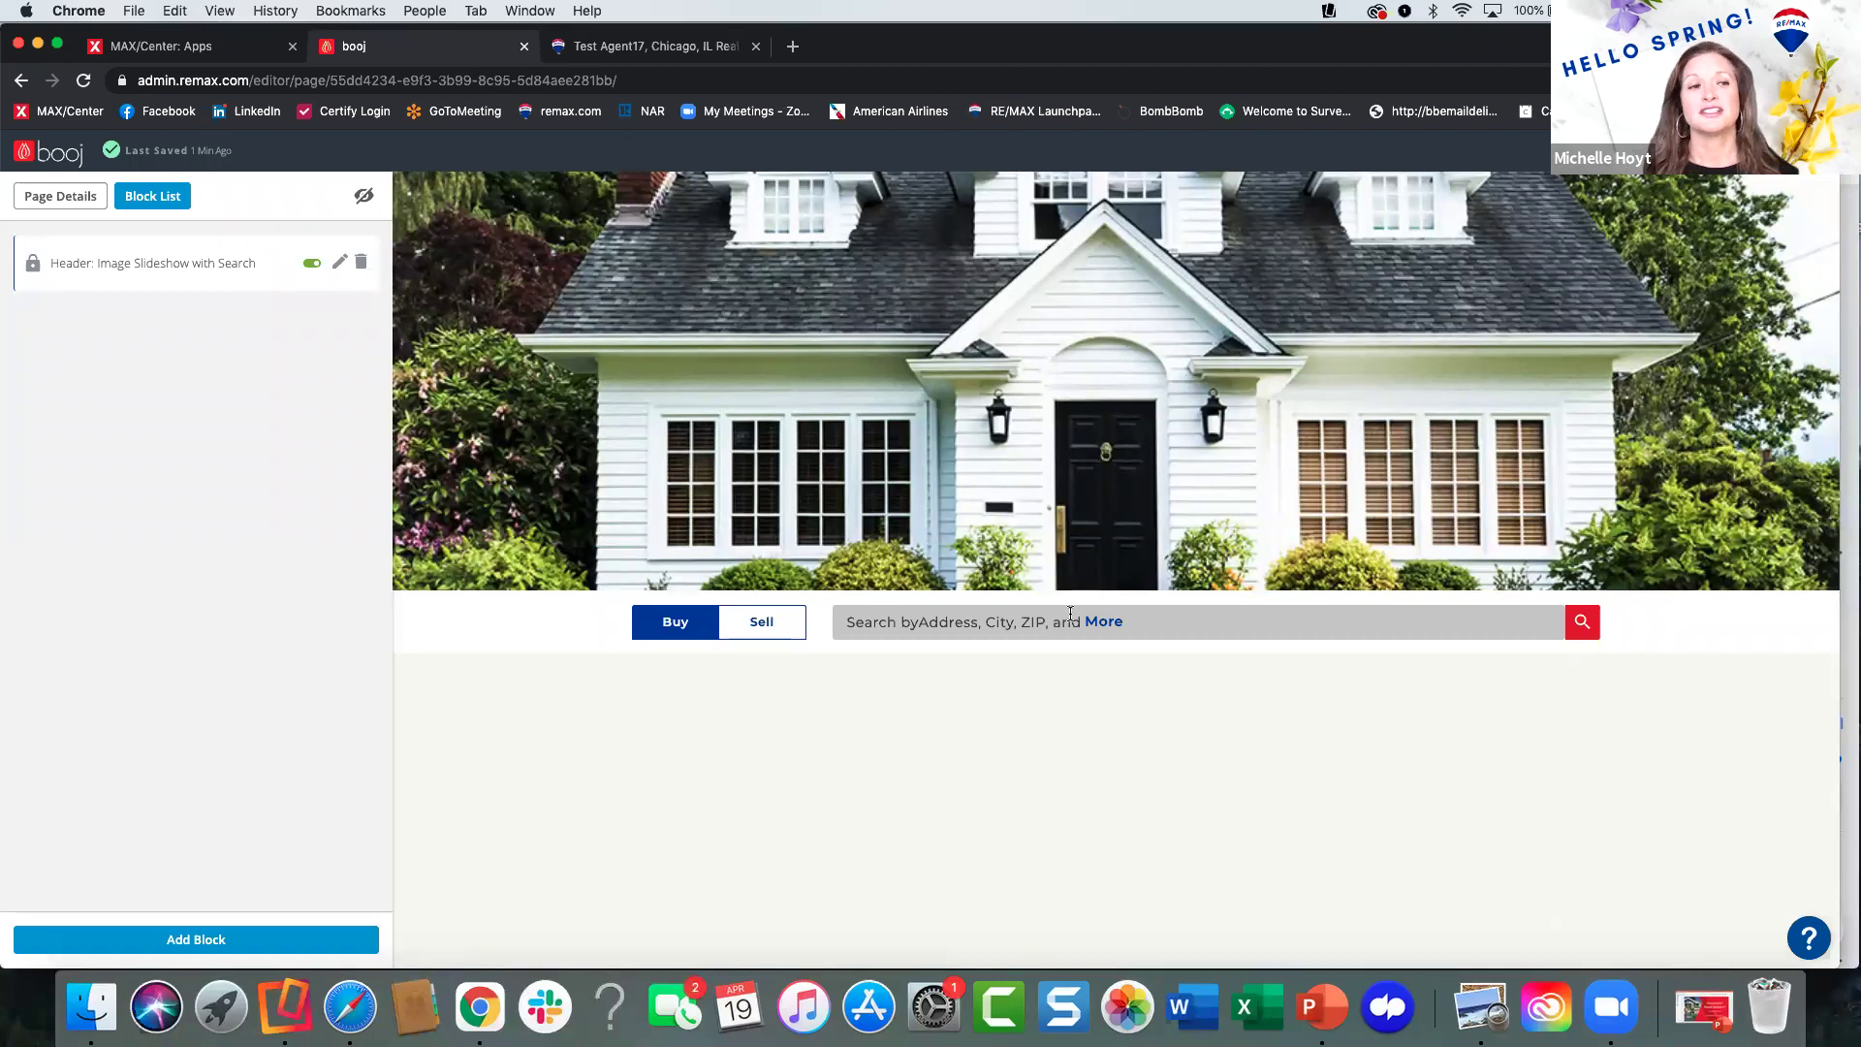
pyautogui.click(201, 940)
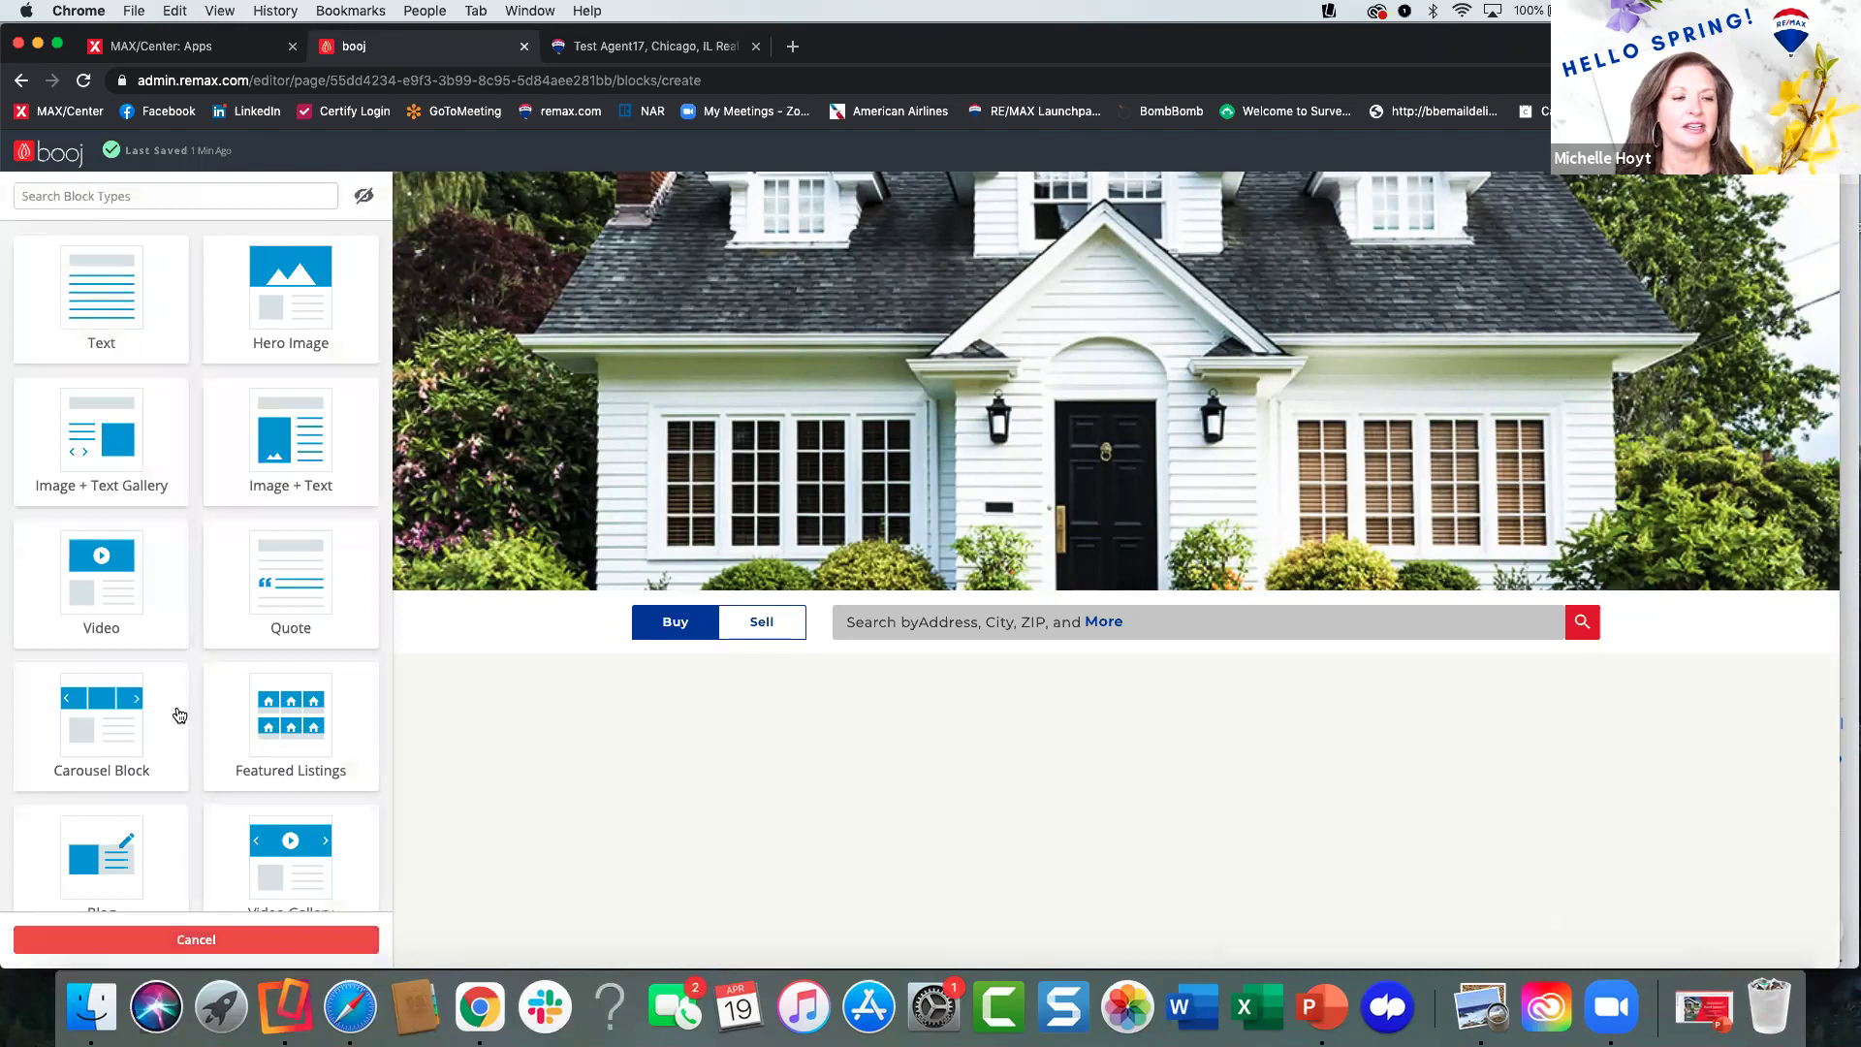
pyautogui.scroll(-5, 194, 718)
pyautogui.scroll(-8, 194, 746)
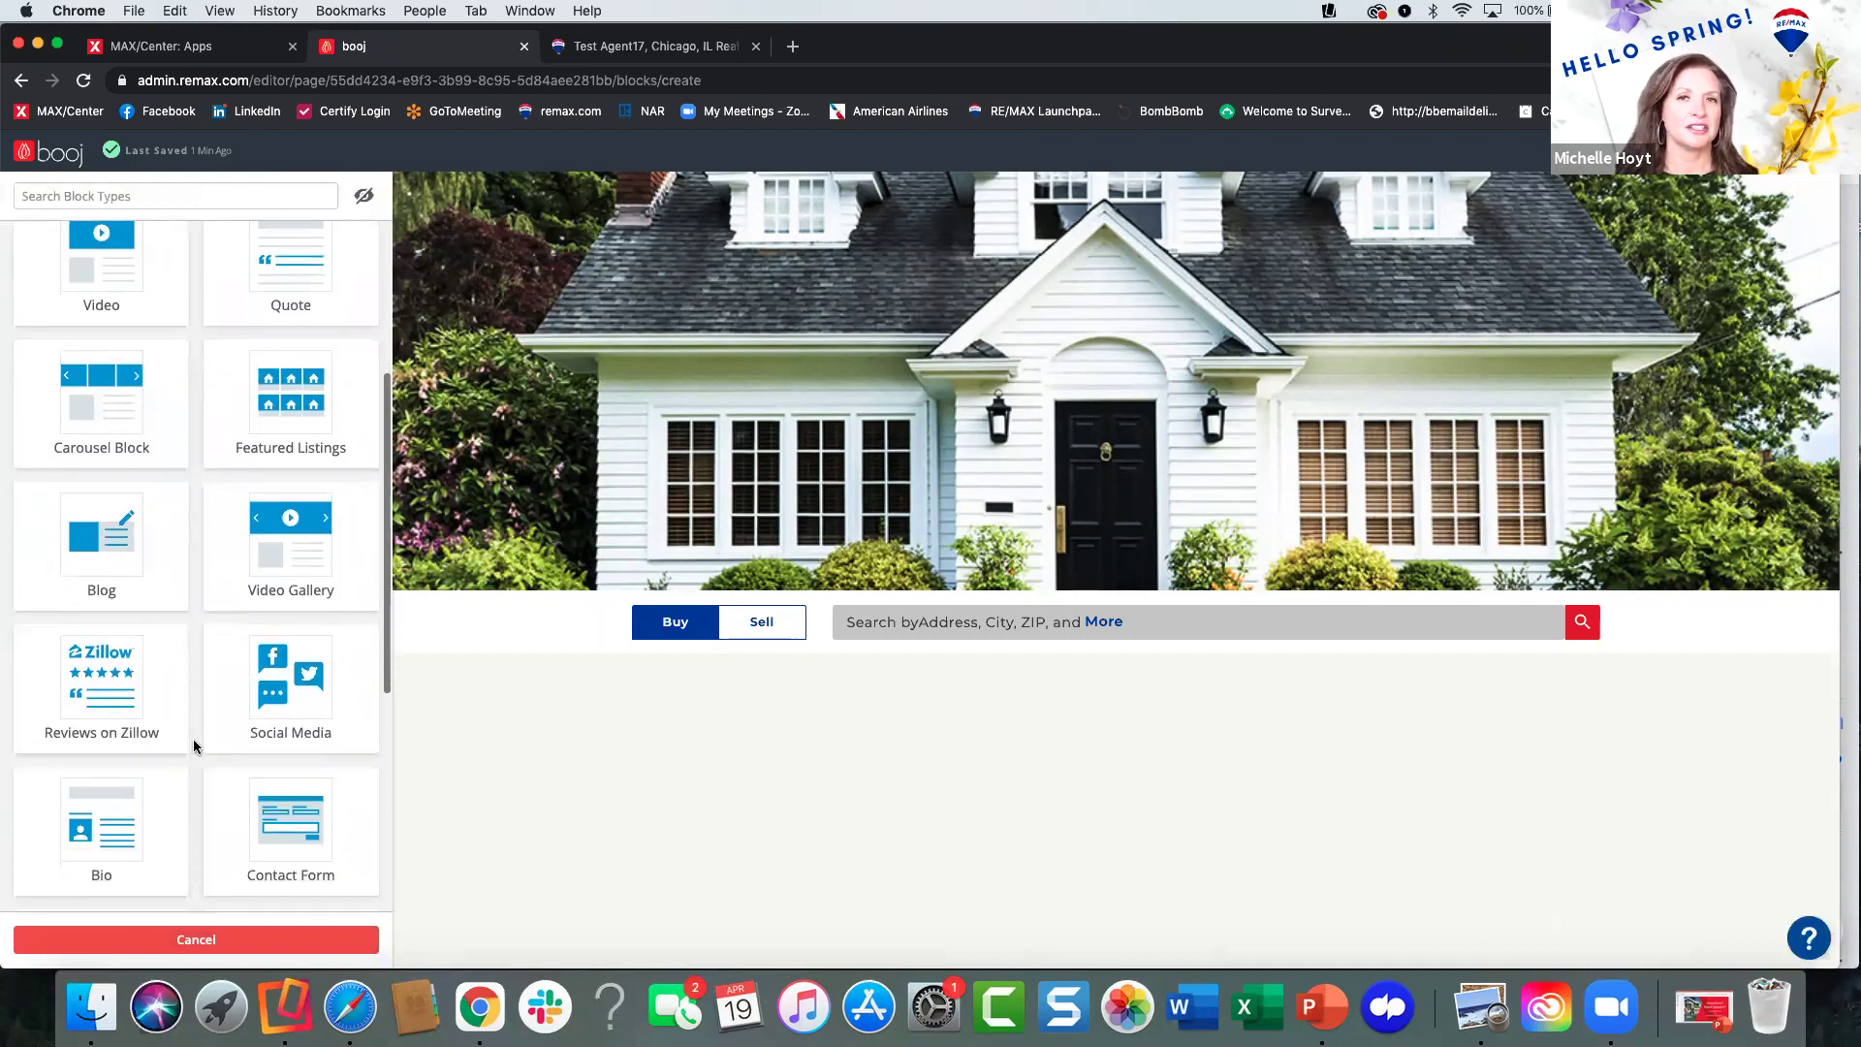
pyautogui.scroll(5, 136, 697)
pyautogui.click(124, 668)
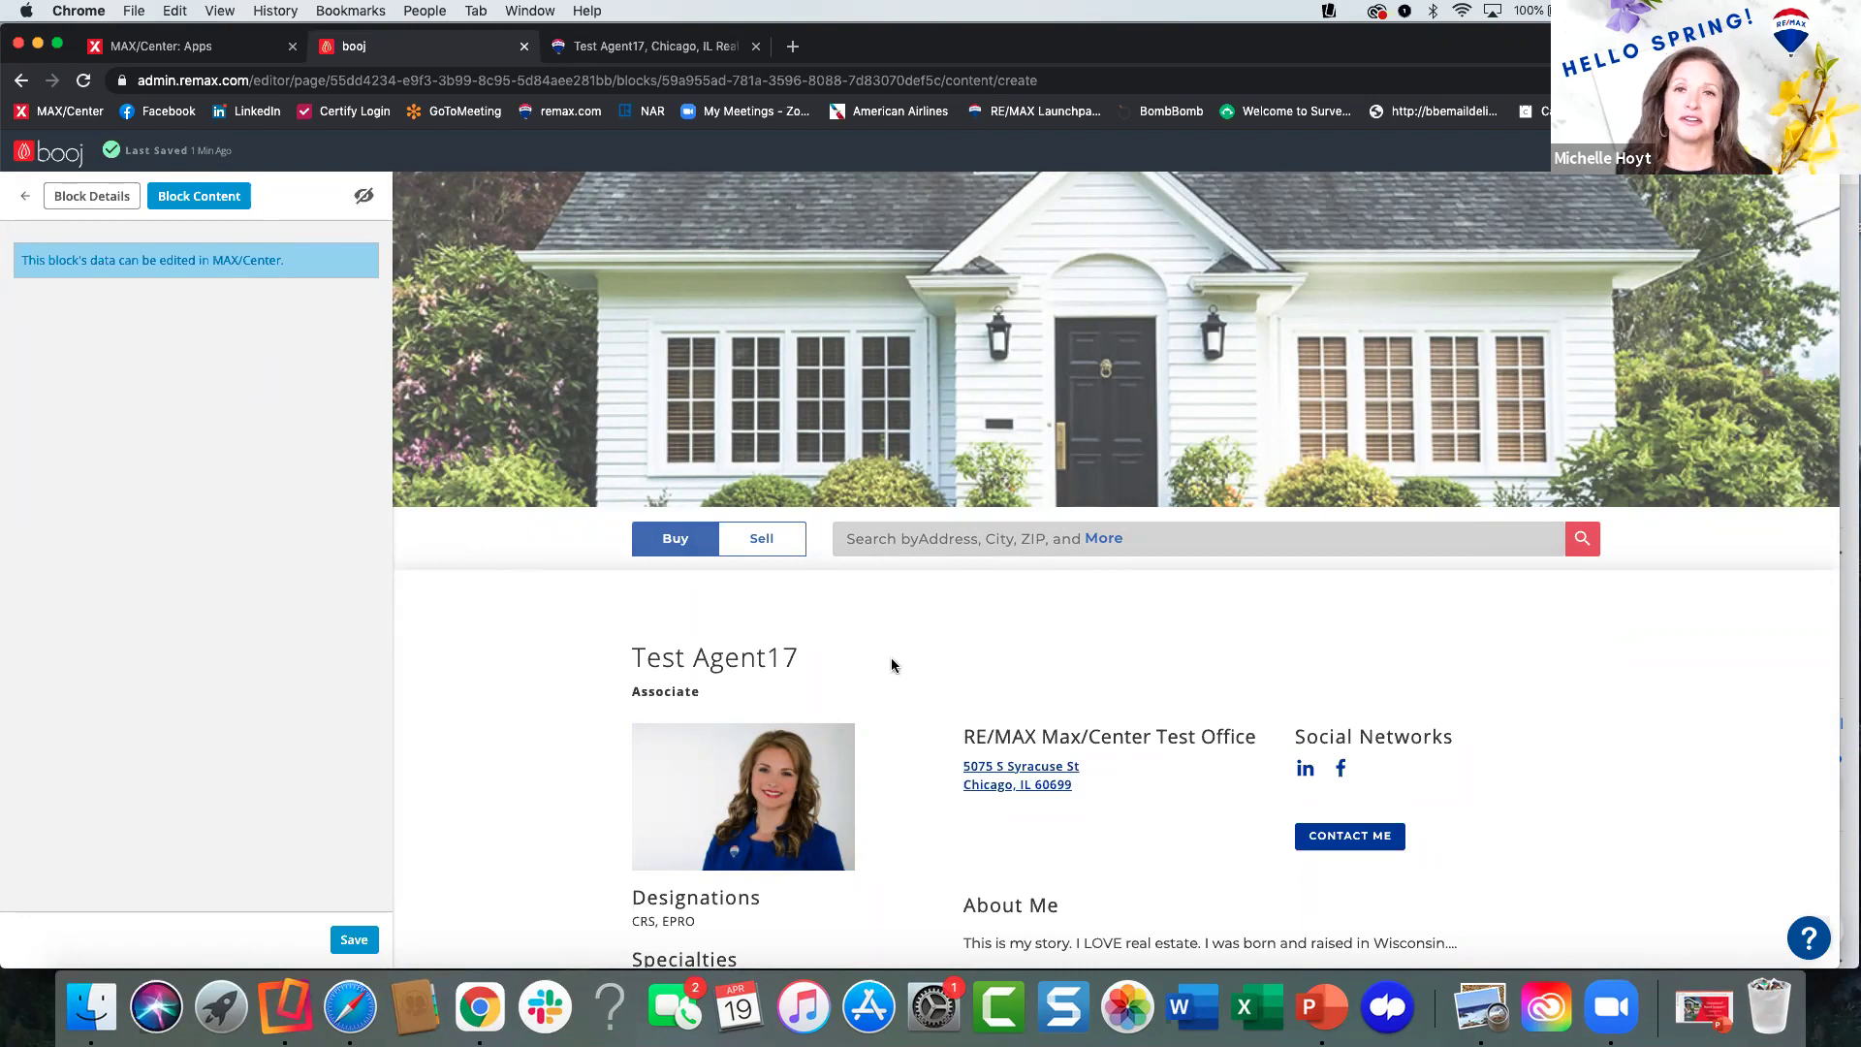
pyautogui.scroll(-2, 892, 688)
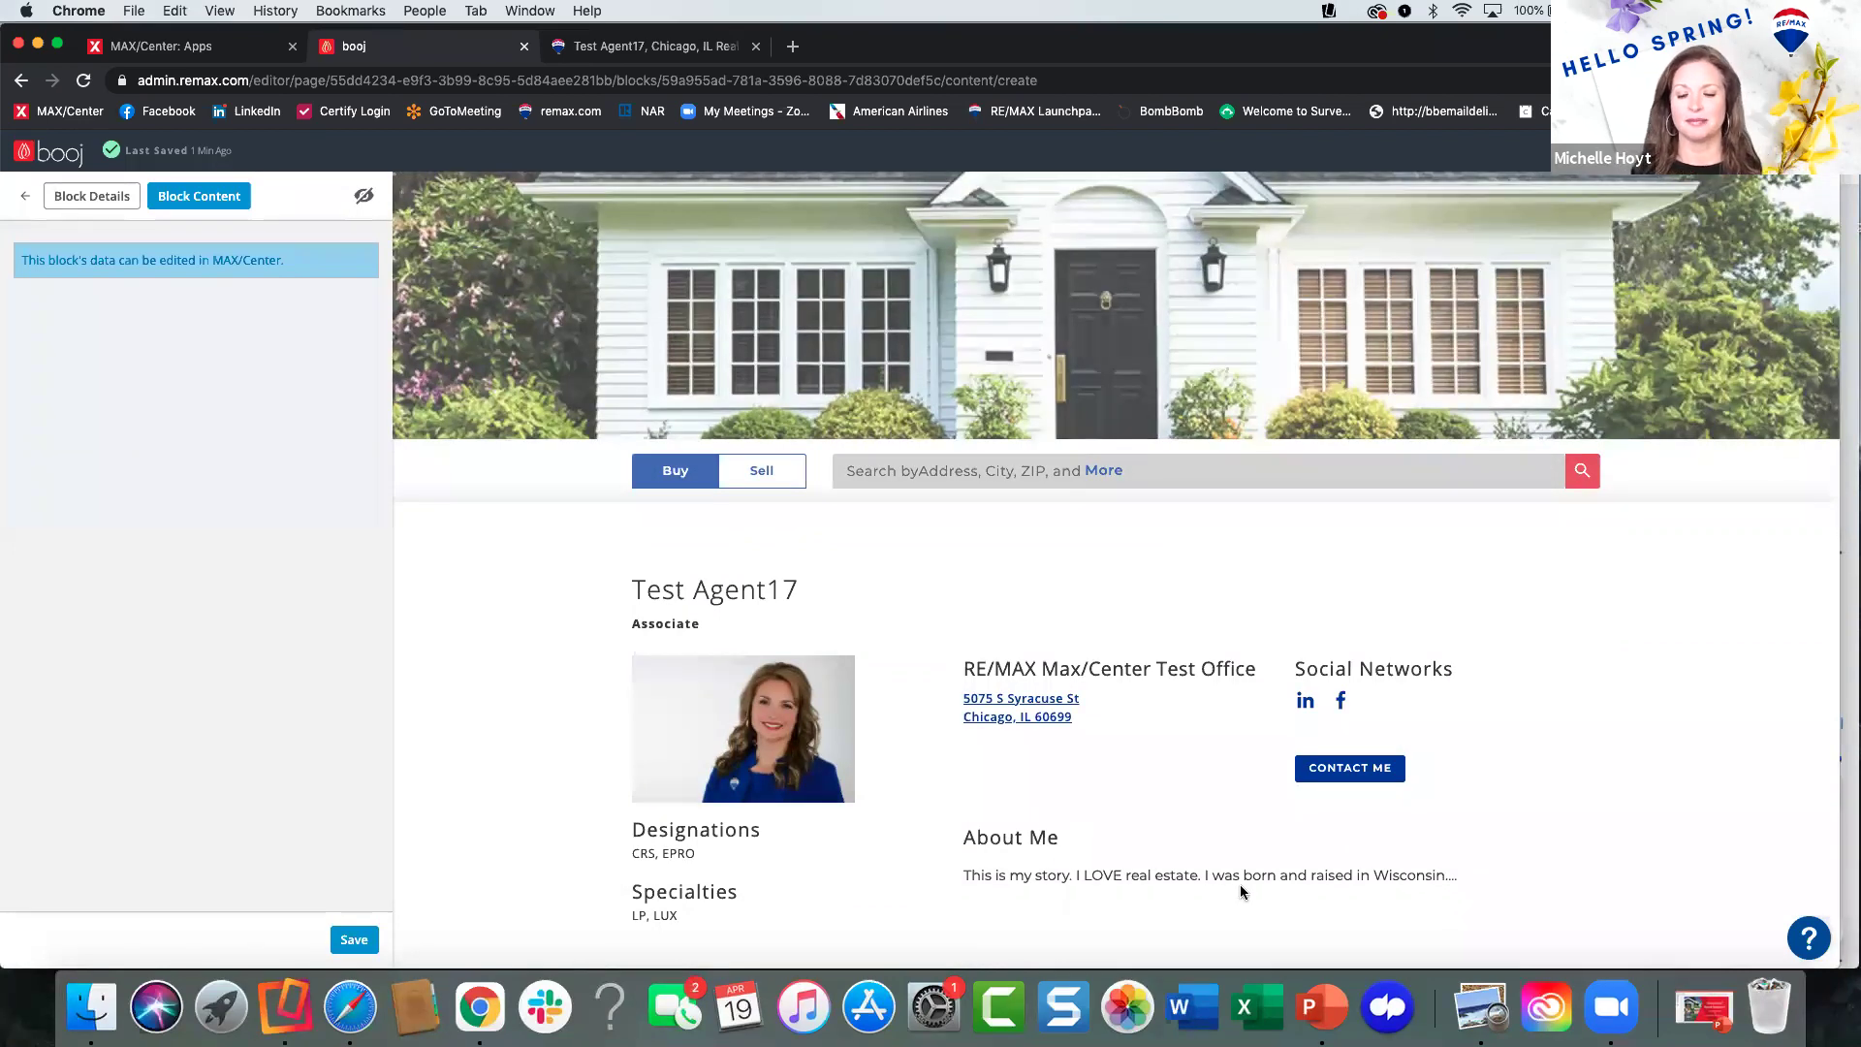
pyautogui.click(351, 941)
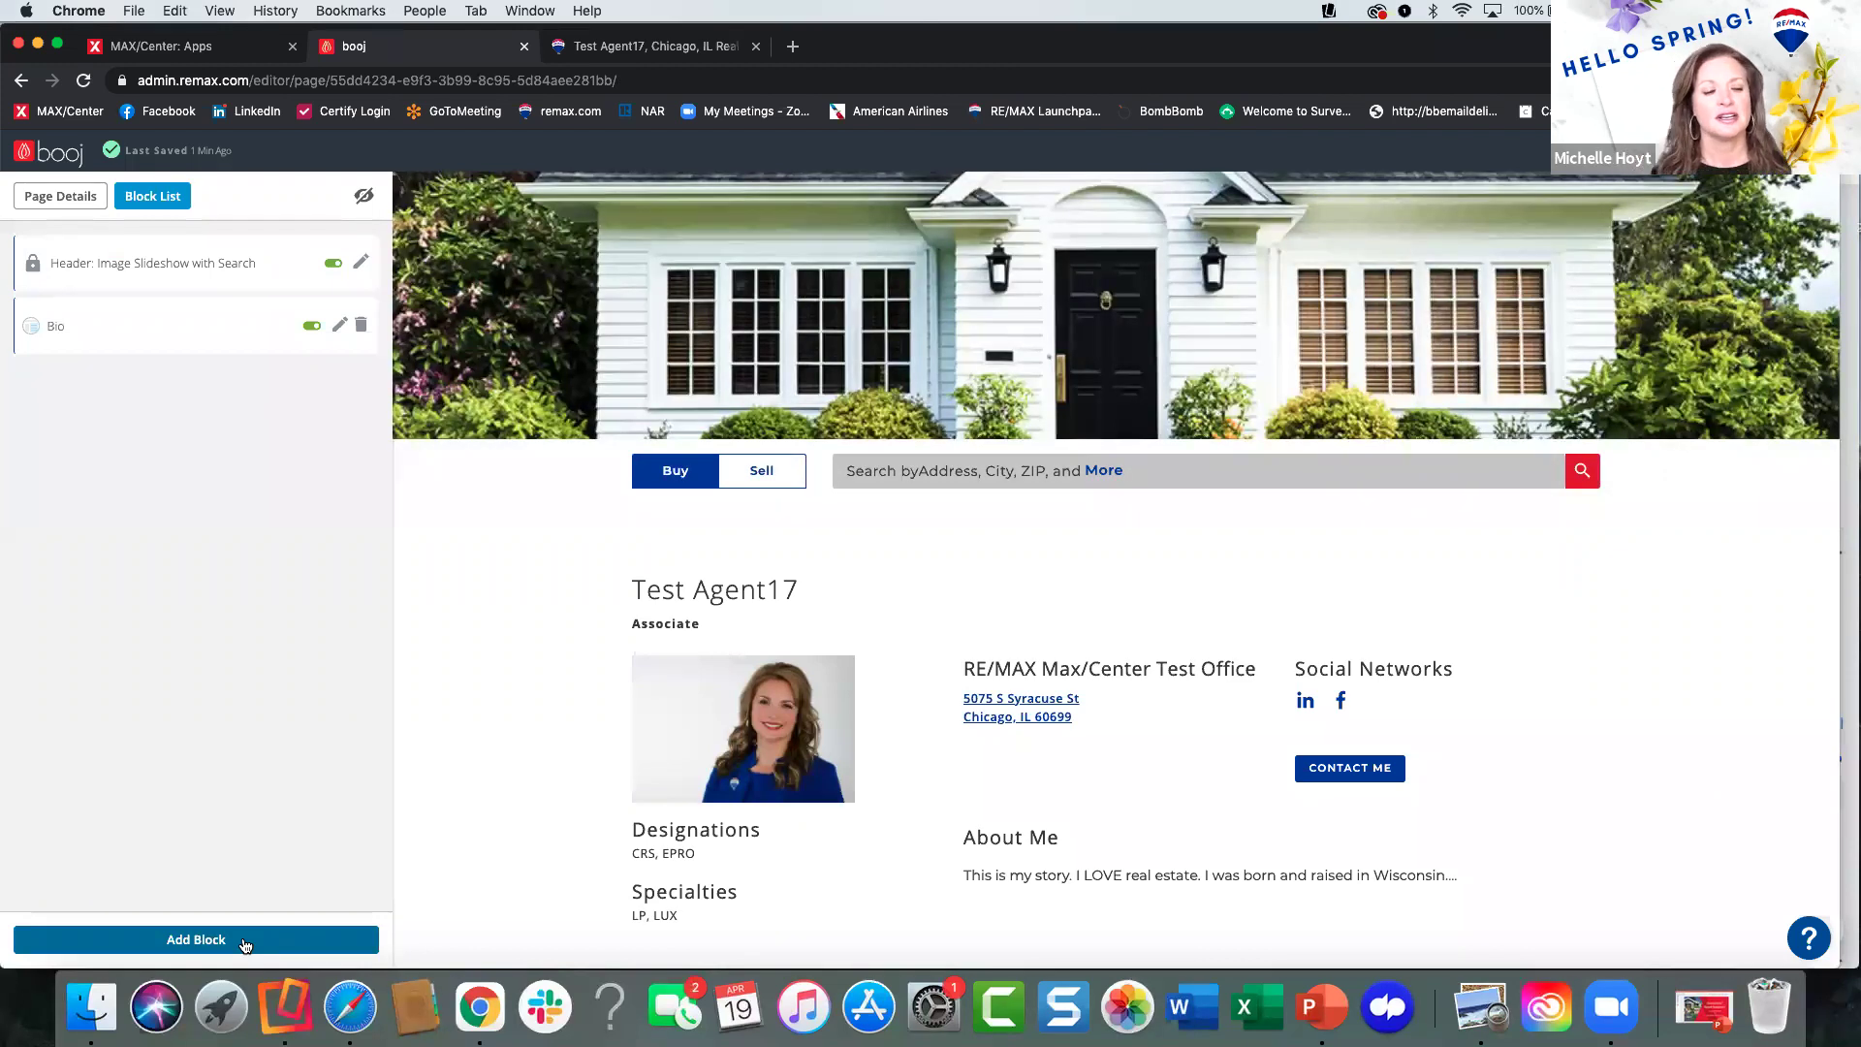
# Add a Featured Listings block below the Bio block and save it.
pyautogui.click(245, 945)
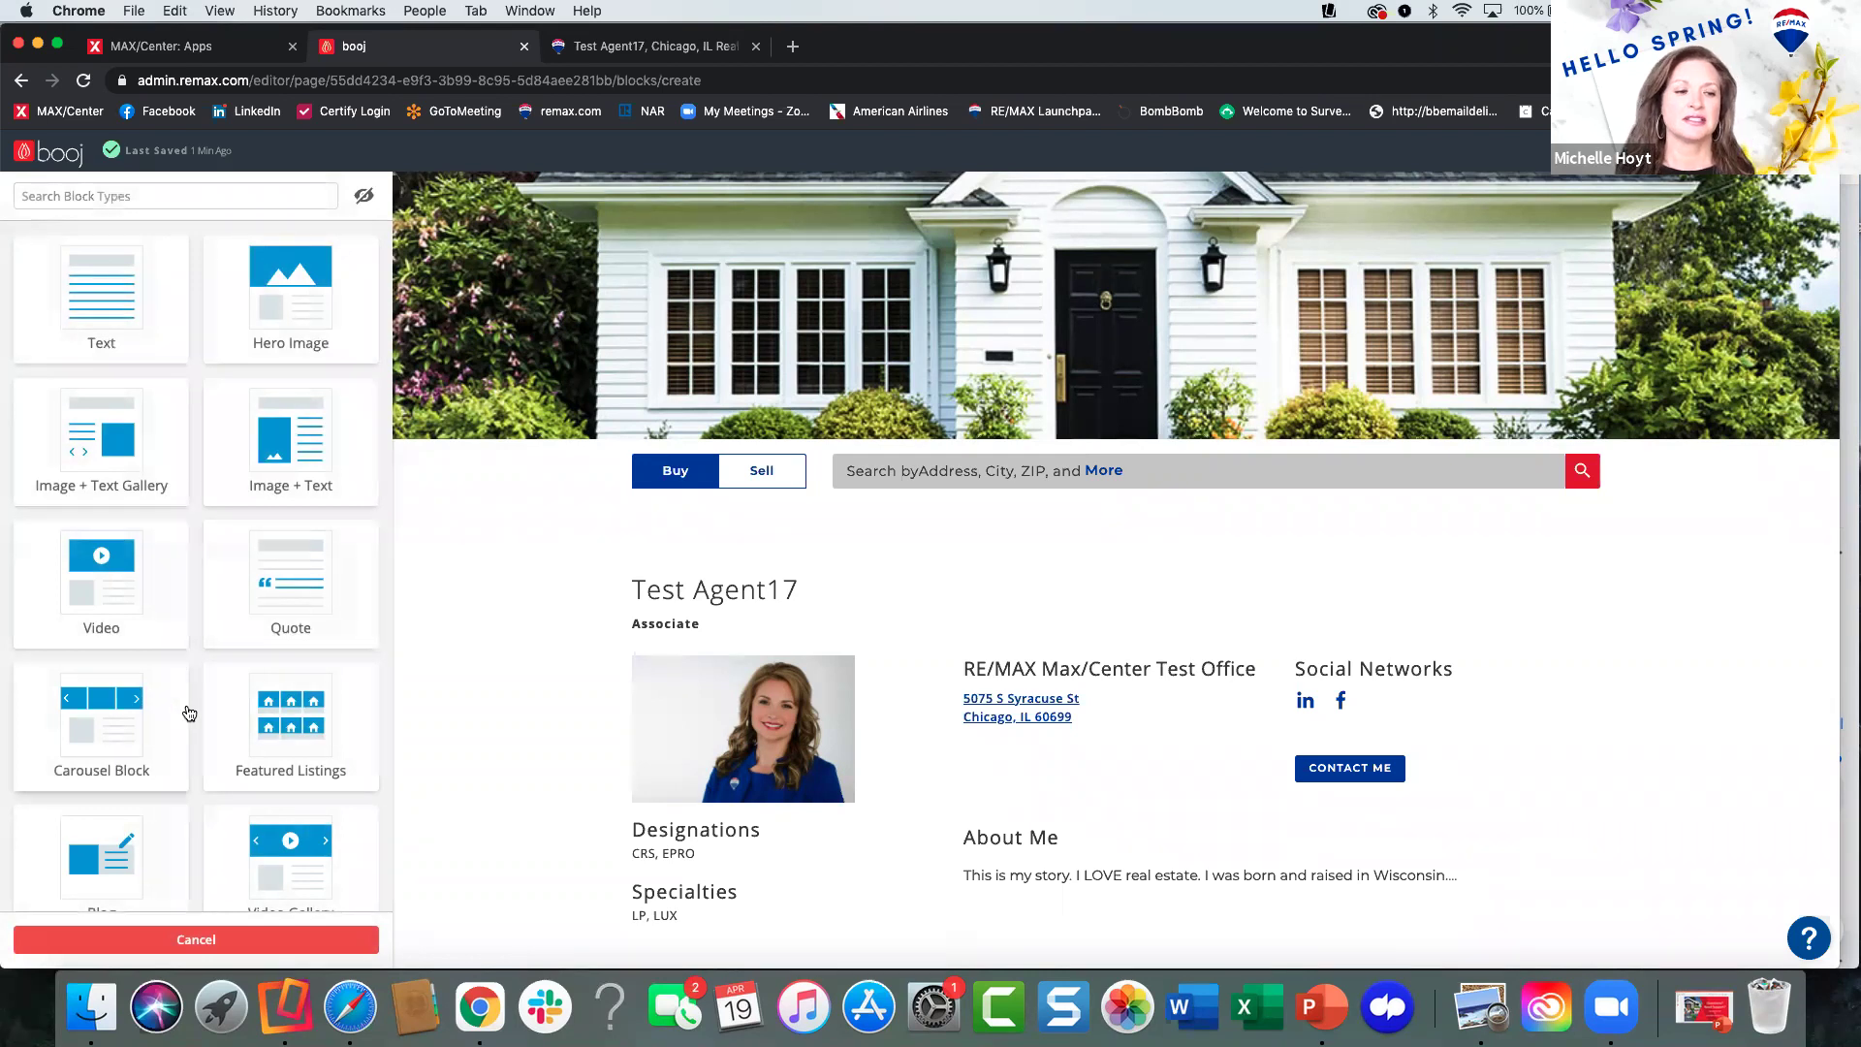
pyautogui.scroll(-2, 189, 713)
pyautogui.click(271, 622)
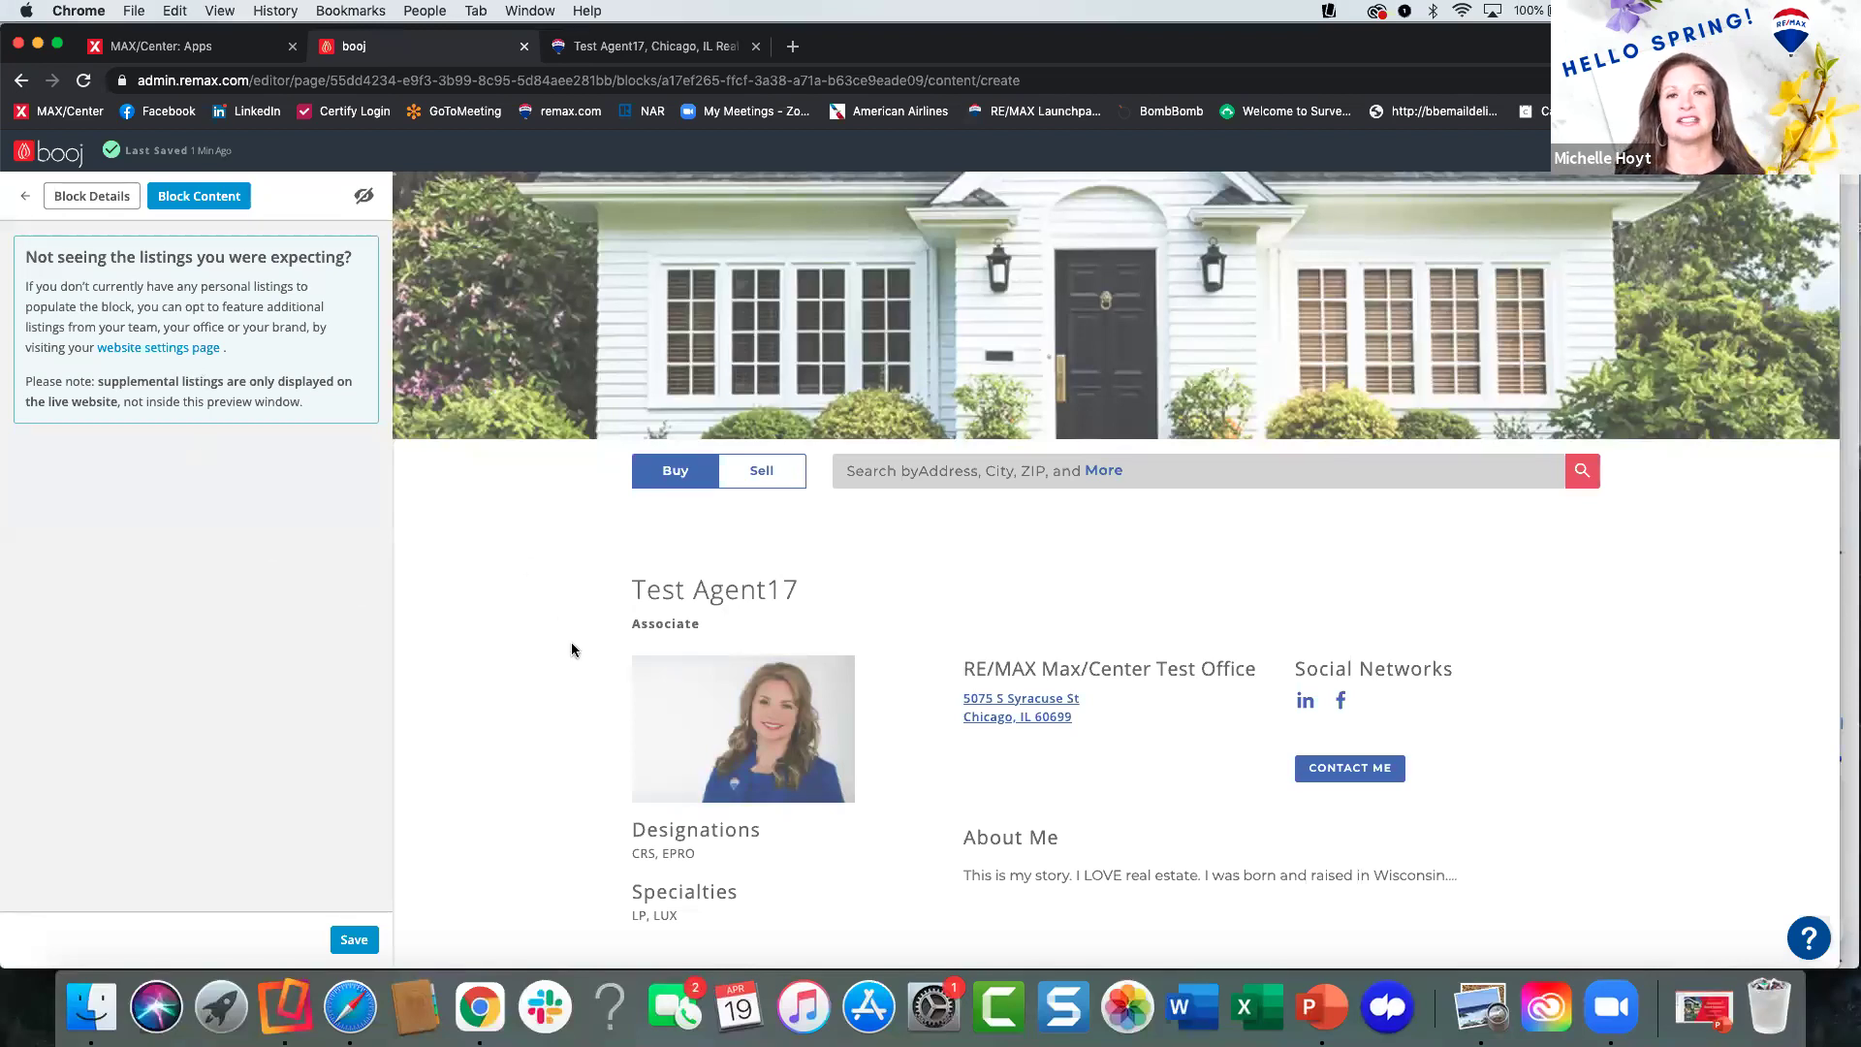
pyautogui.scroll(1, 571, 649)
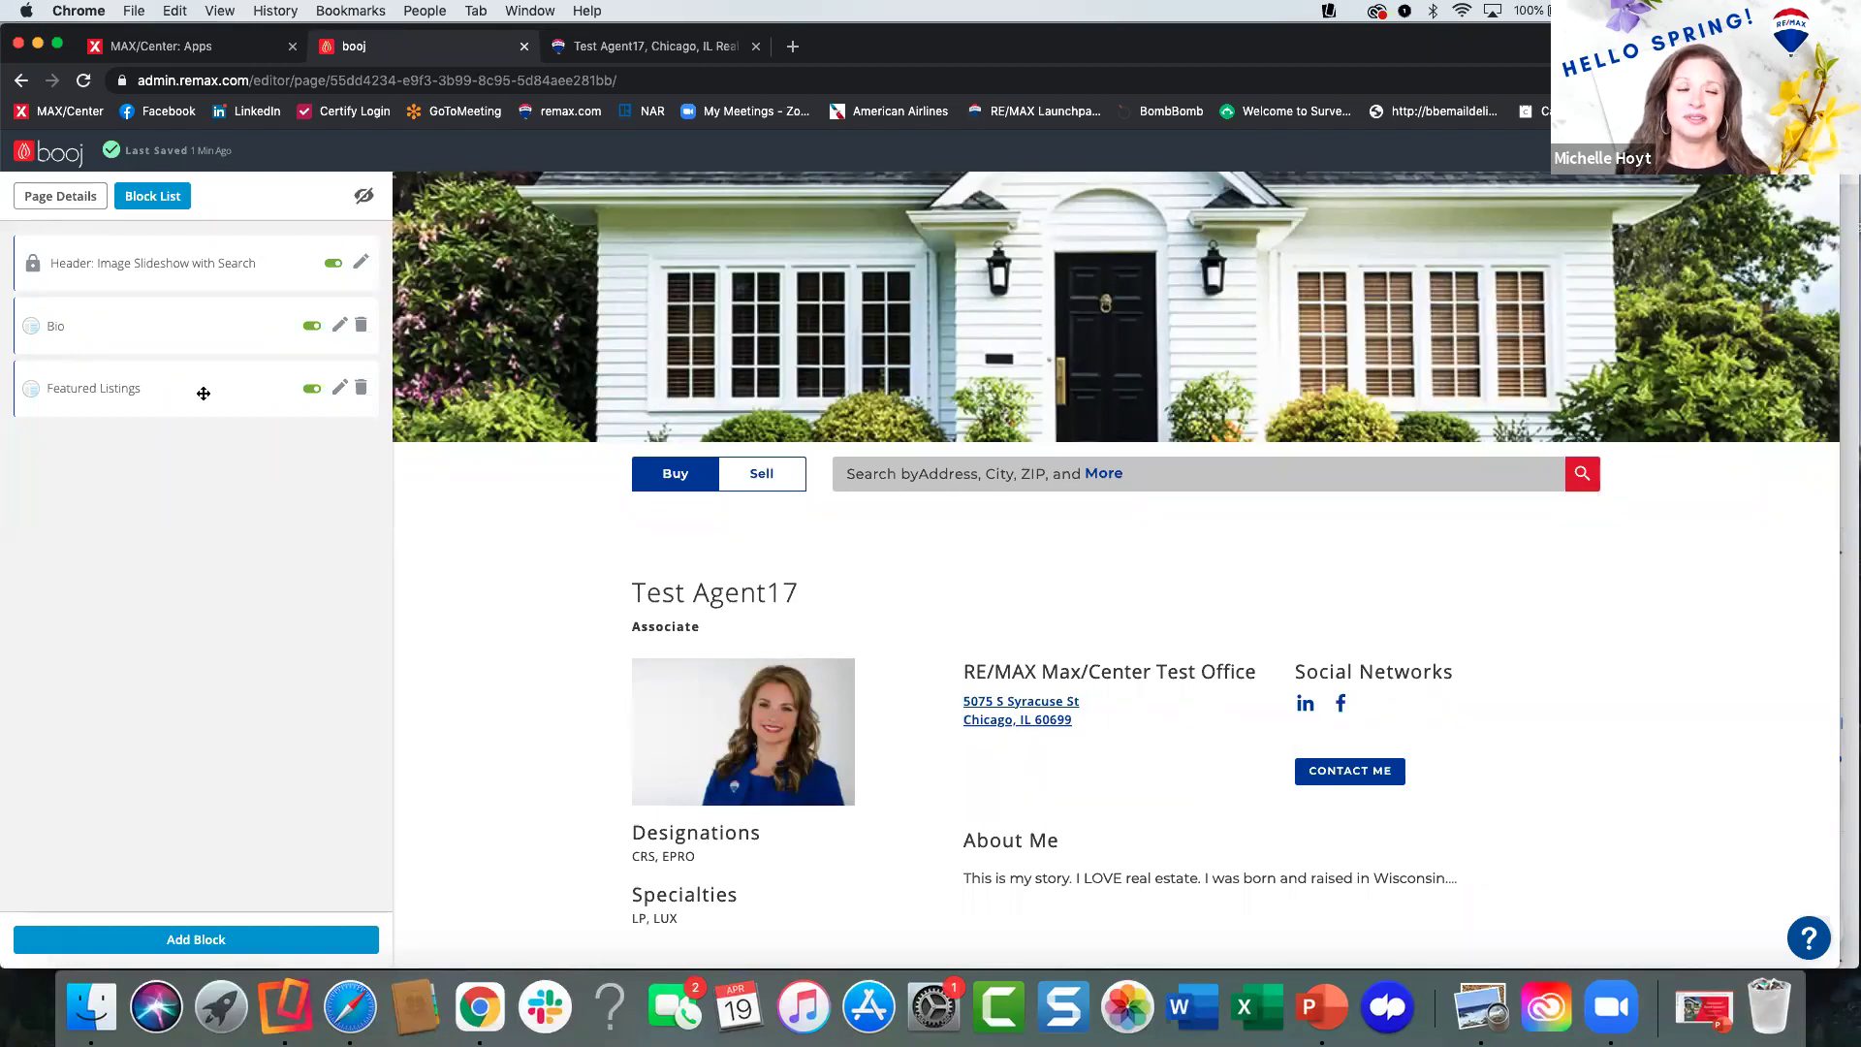
# Add a Social Media block to the home page below the Featured Listings block and check its preview.
pyautogui.click(250, 940)
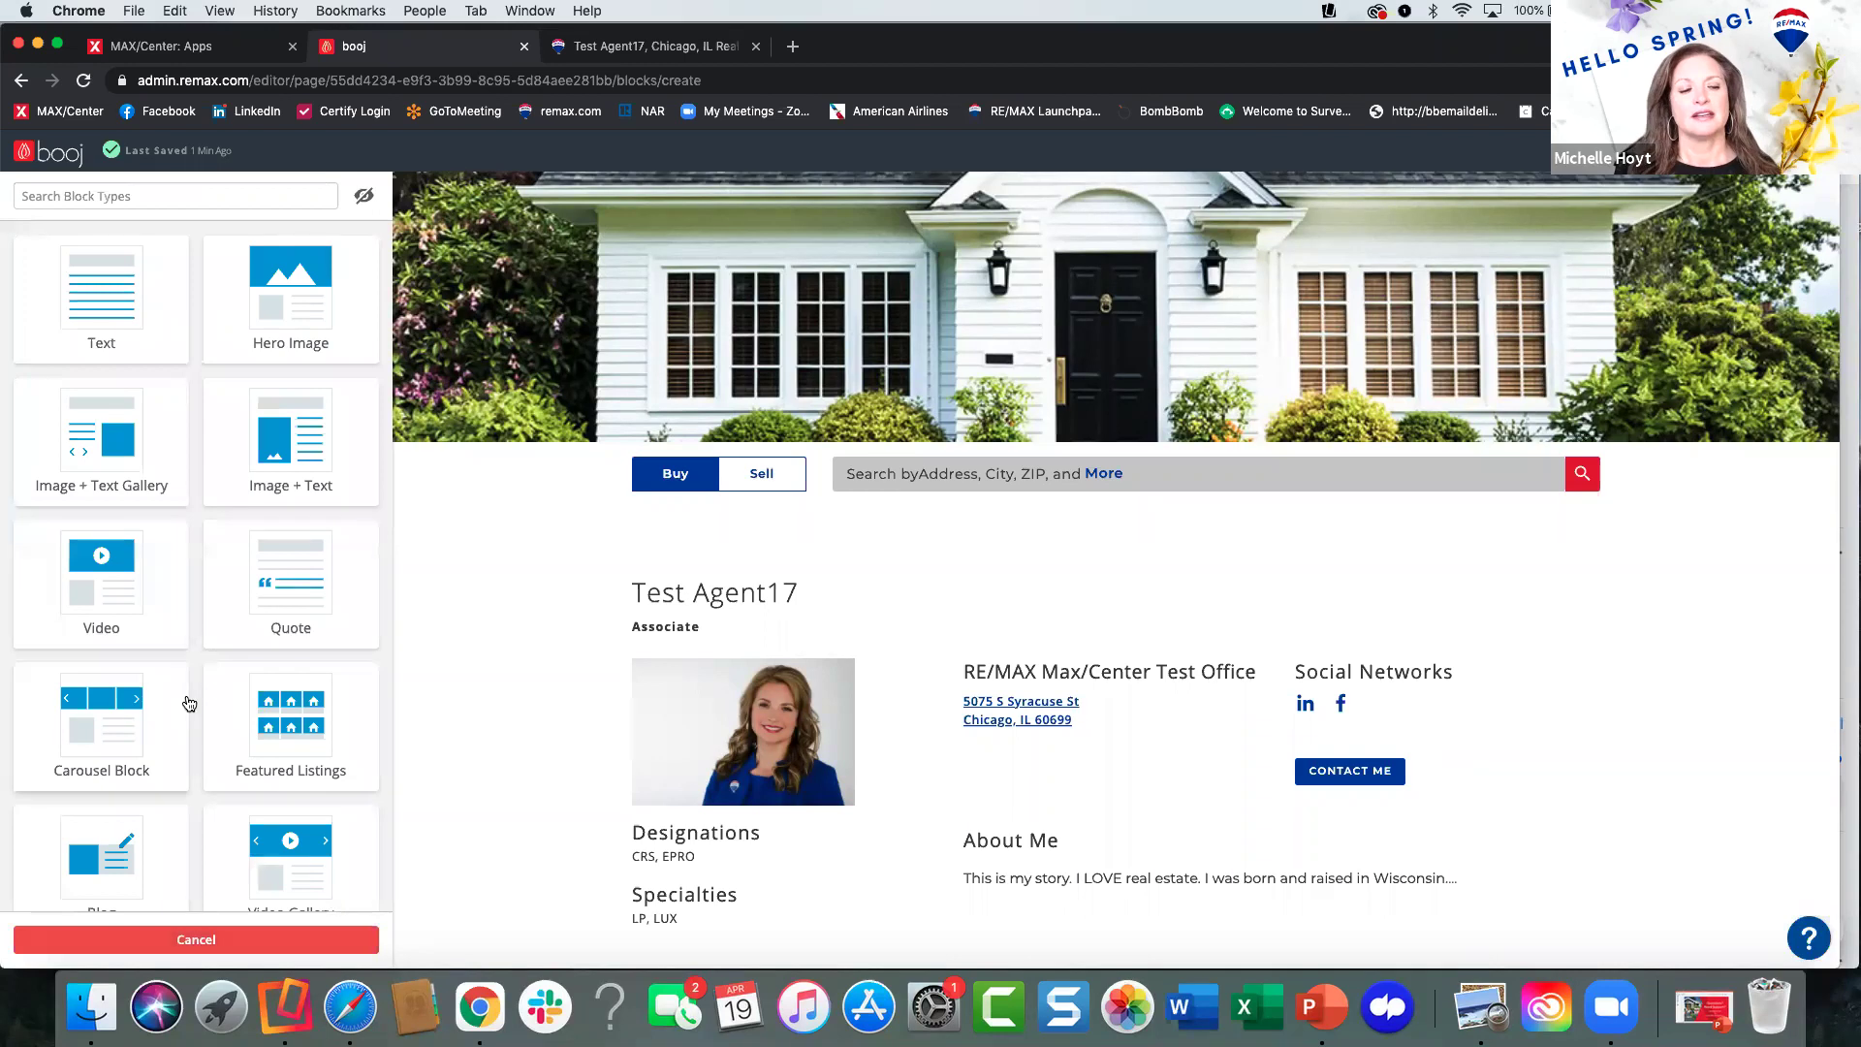
pyautogui.scroll(-5, 189, 702)
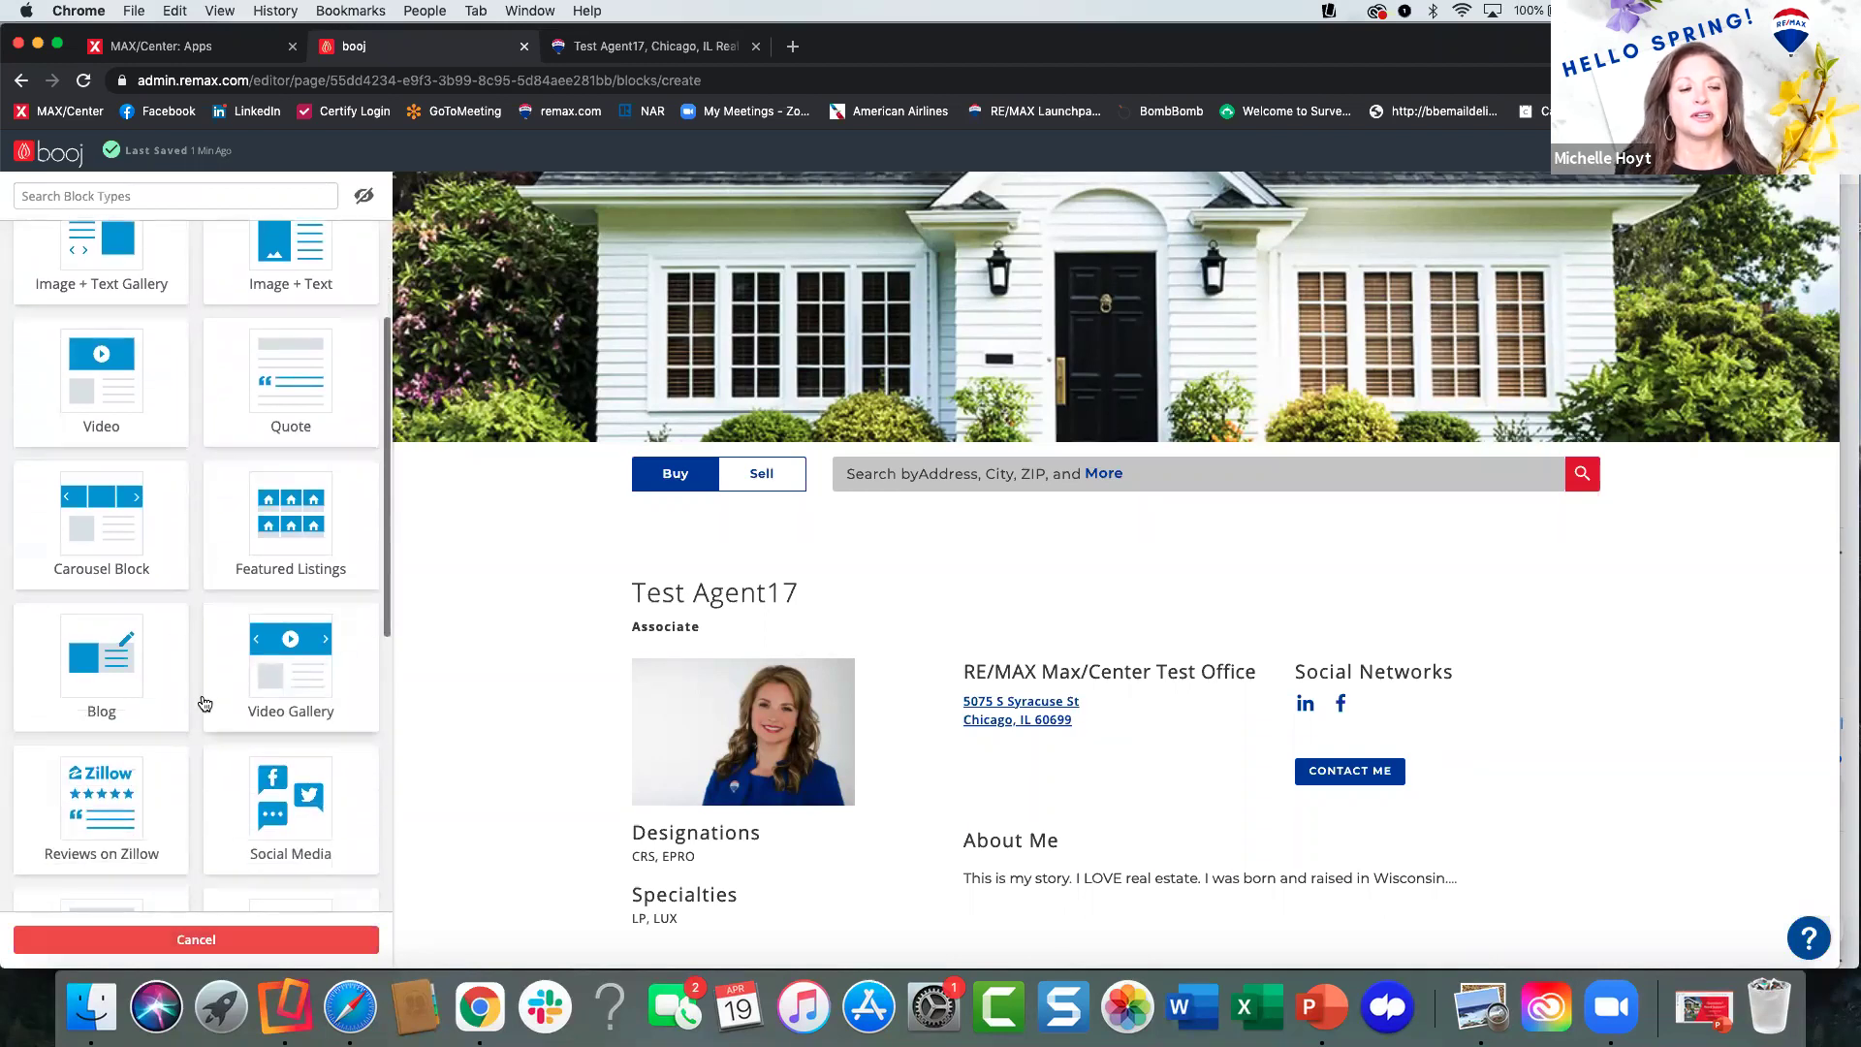
pyautogui.scroll(-1, 198, 690)
pyautogui.scroll(-4, 197, 690)
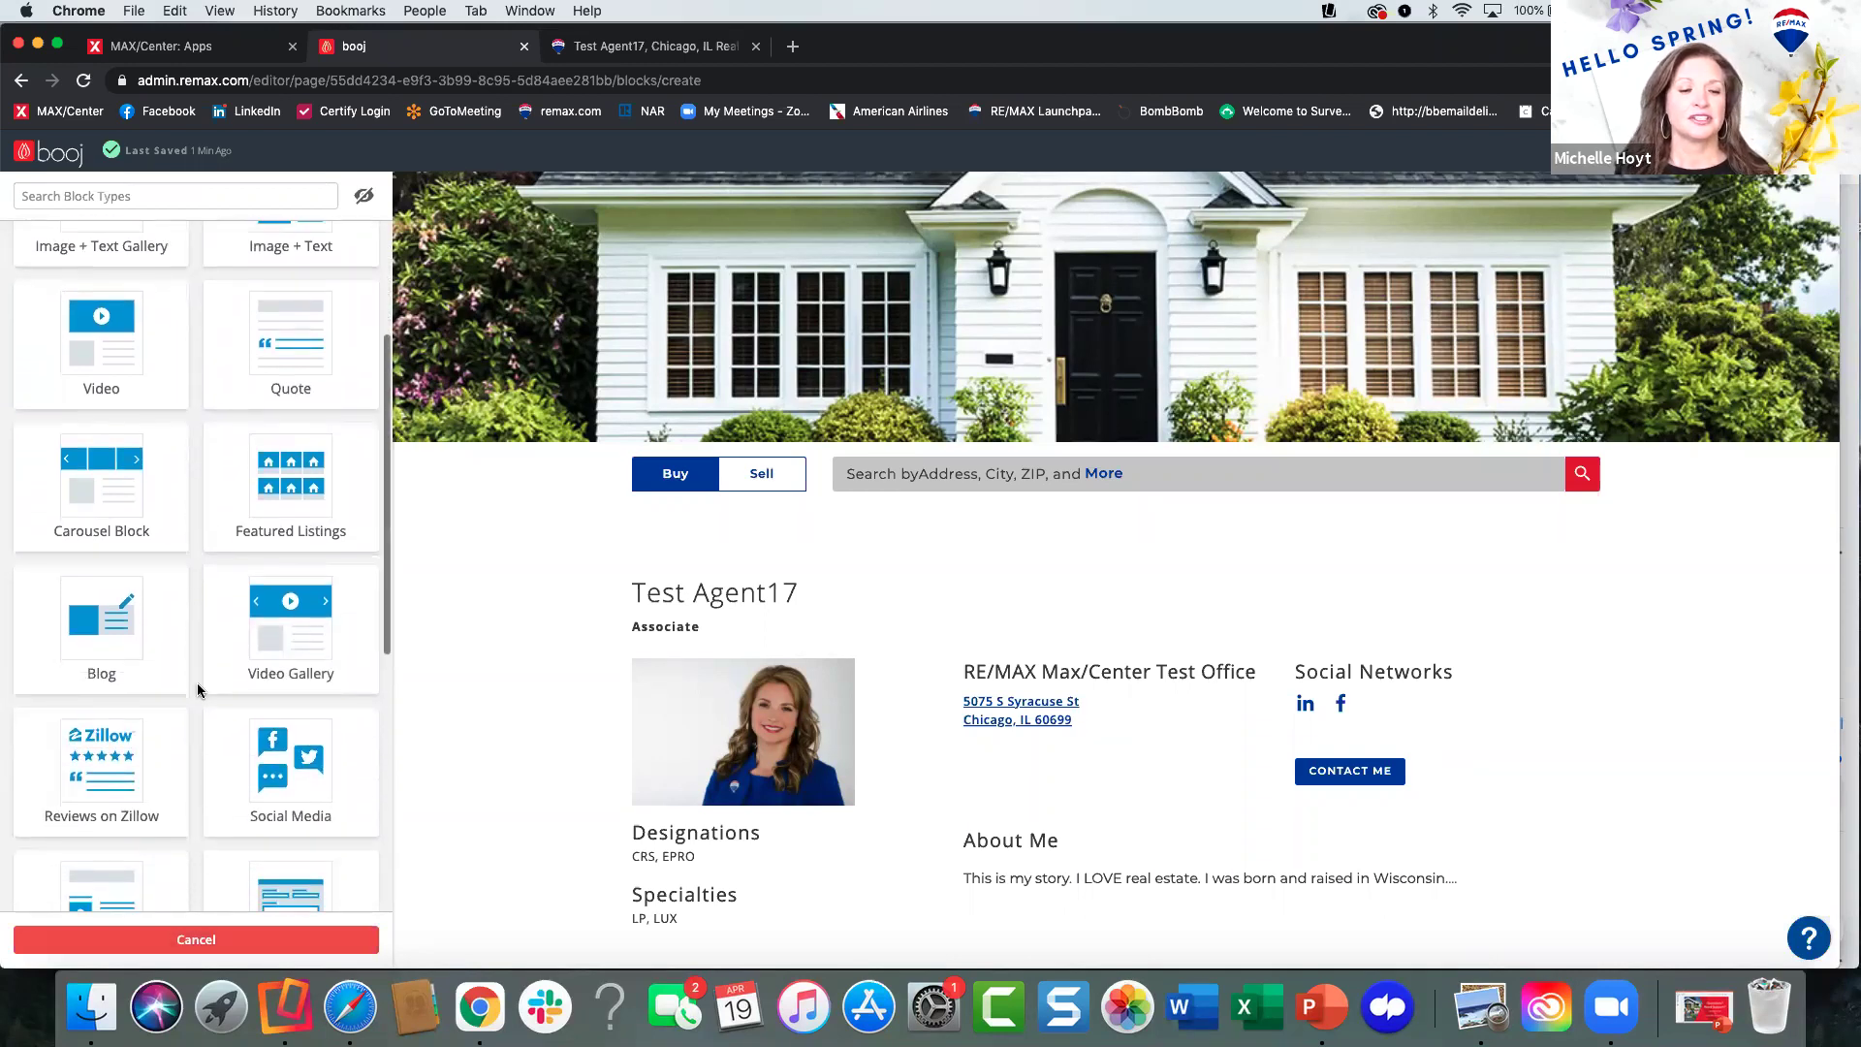
pyautogui.scroll(-10, 196, 690)
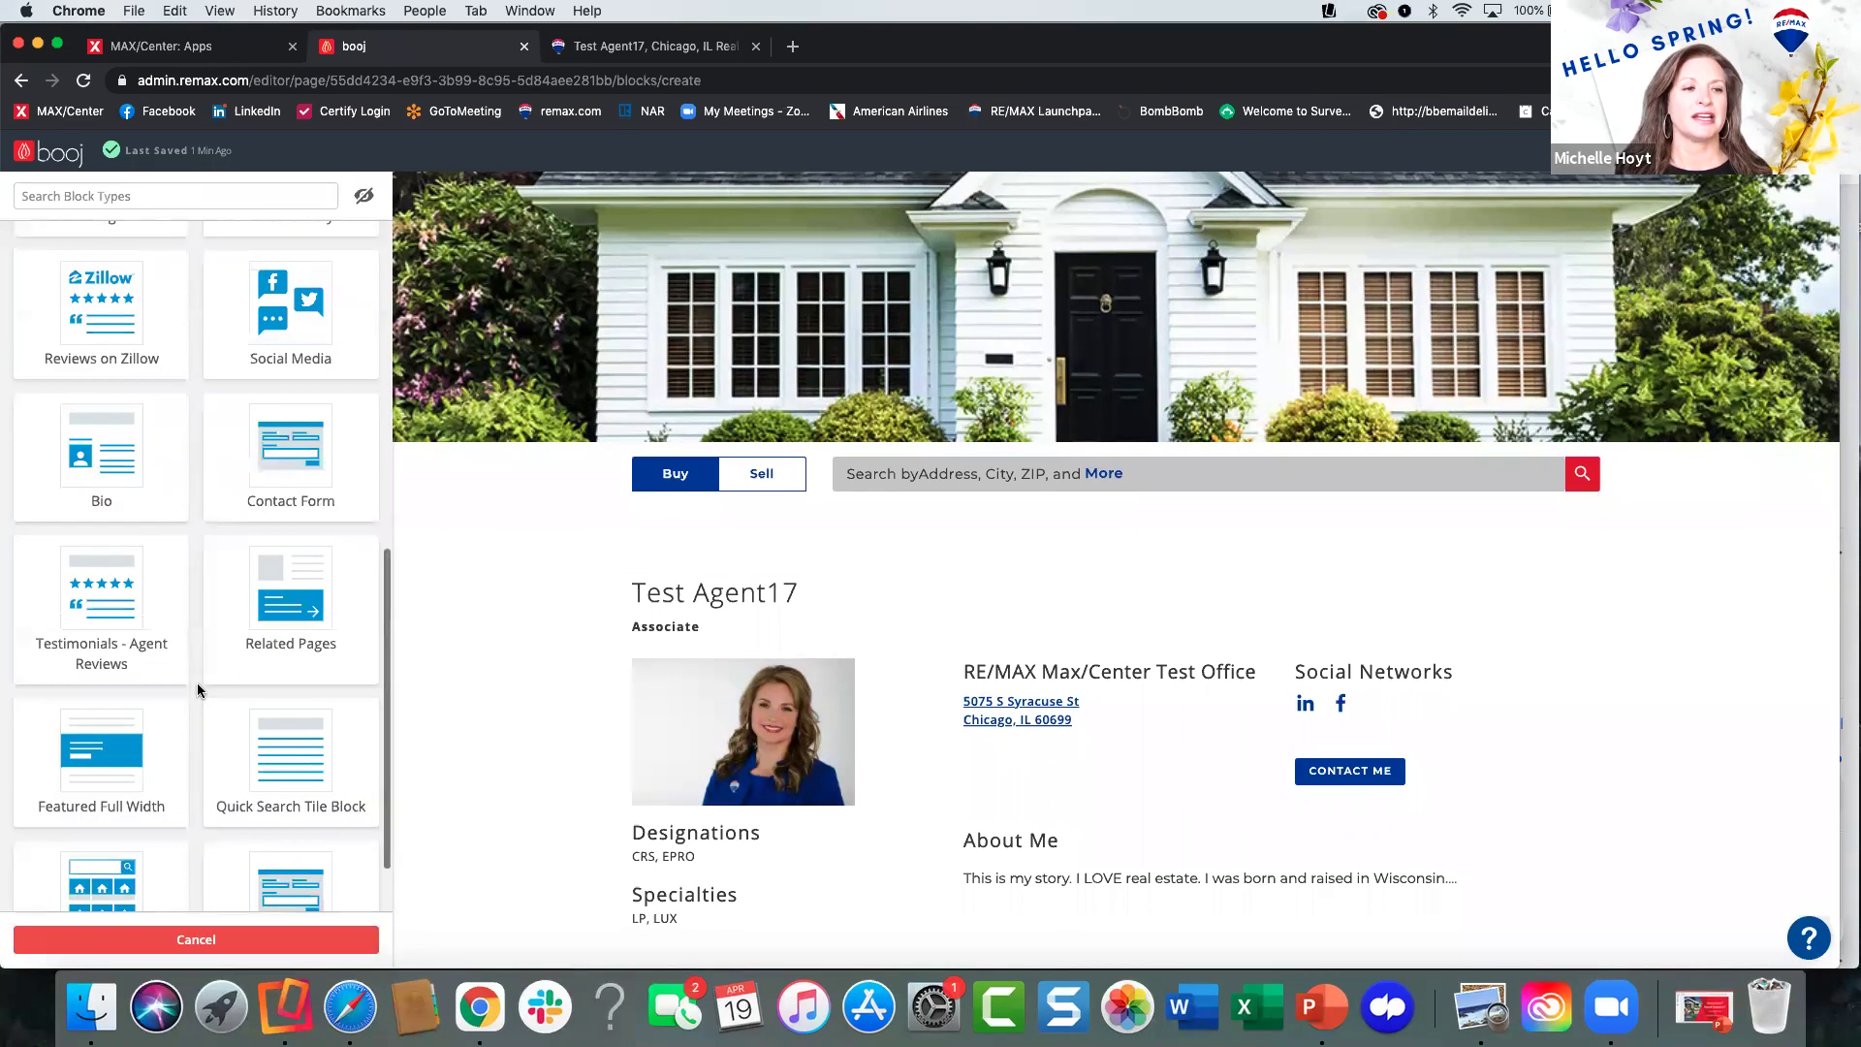
pyautogui.scroll(7, 196, 685)
pyautogui.click(291, 528)
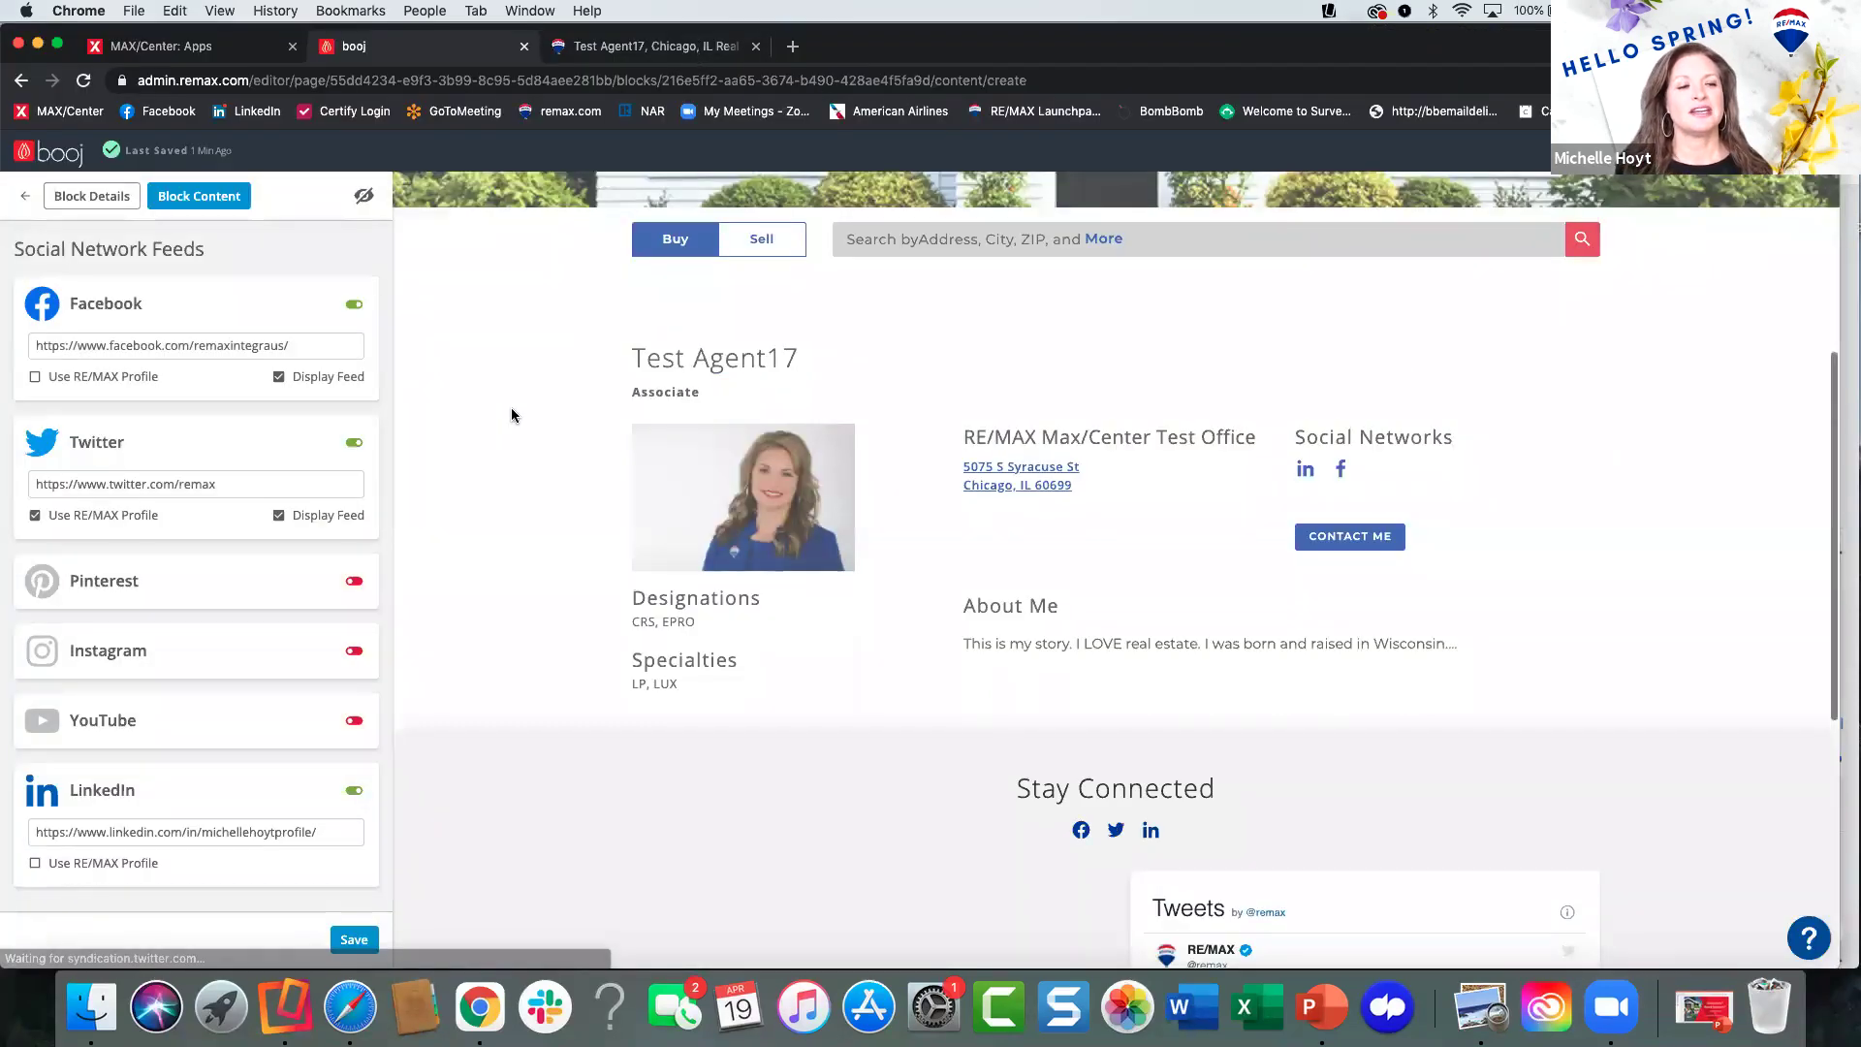
pyautogui.scroll(-5, 510, 455)
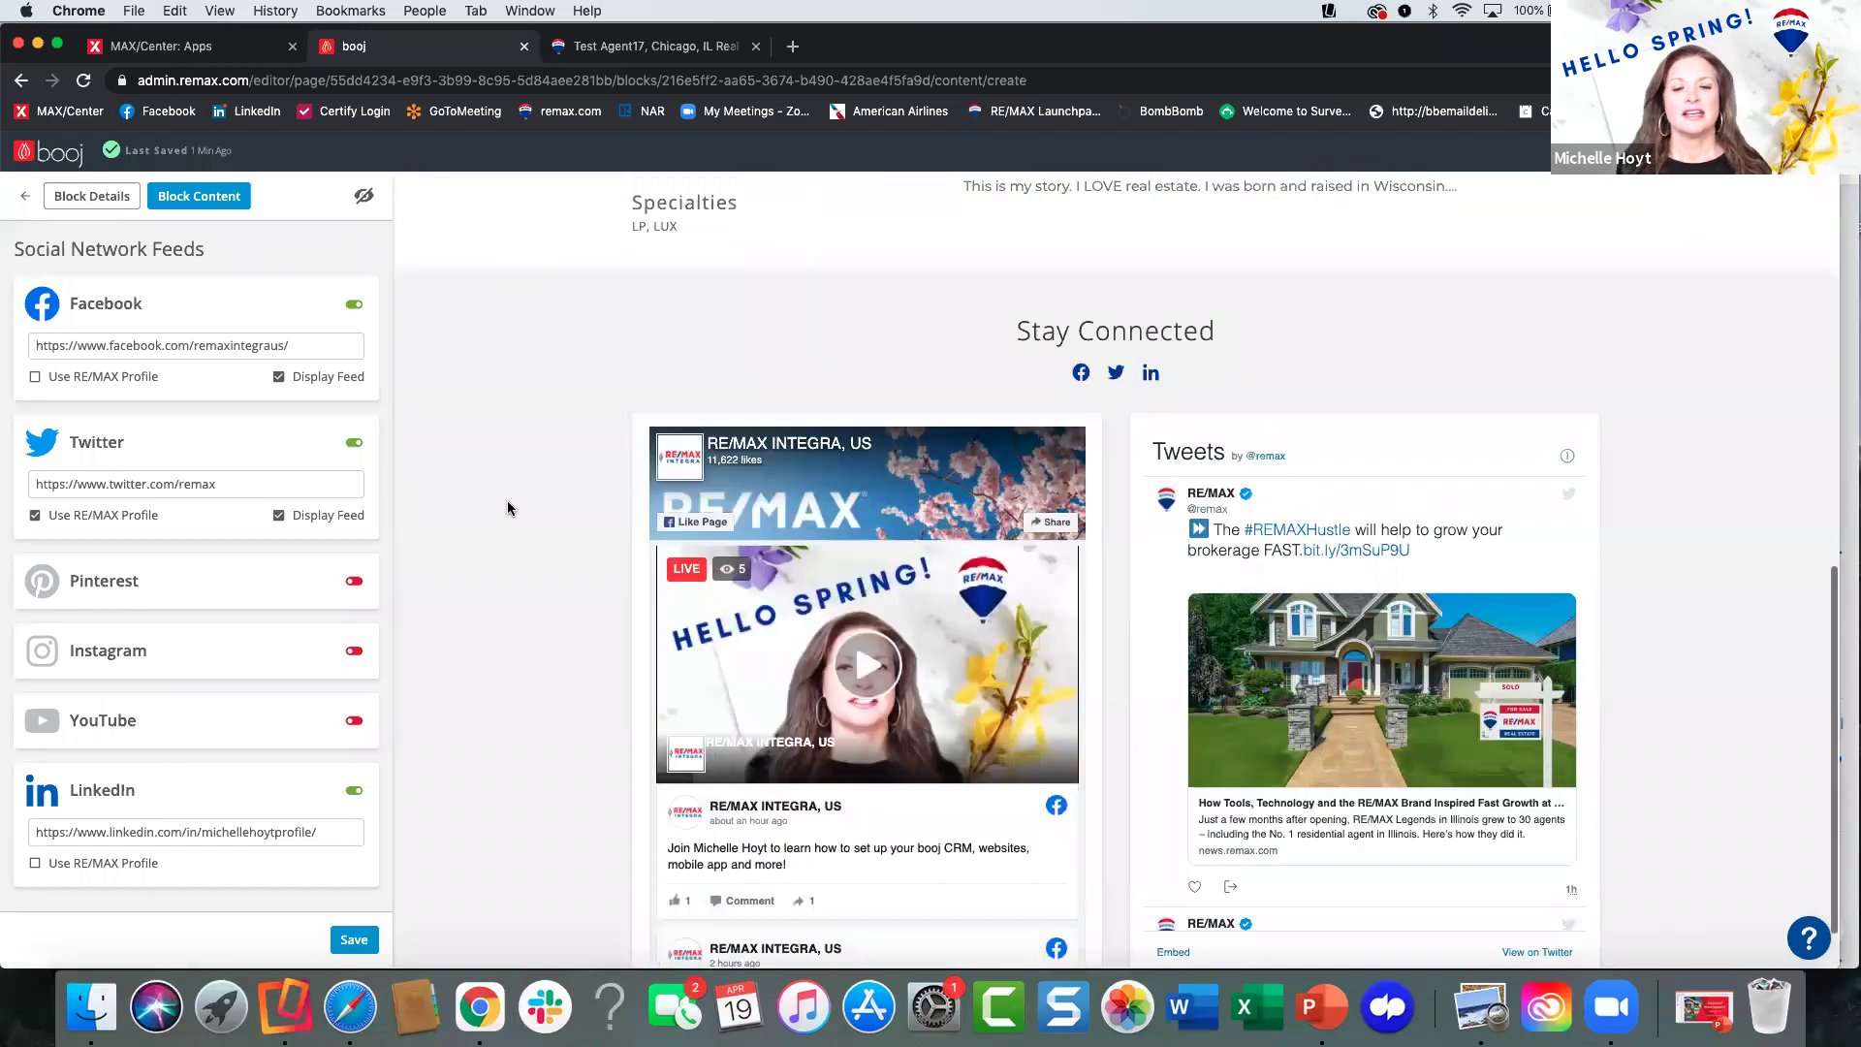
# Switch the Facebook feed to the RE/MAX profile, and enable the Pinterest, Instagram and YouTube networks in the Social Media block.
pyautogui.click(36, 377)
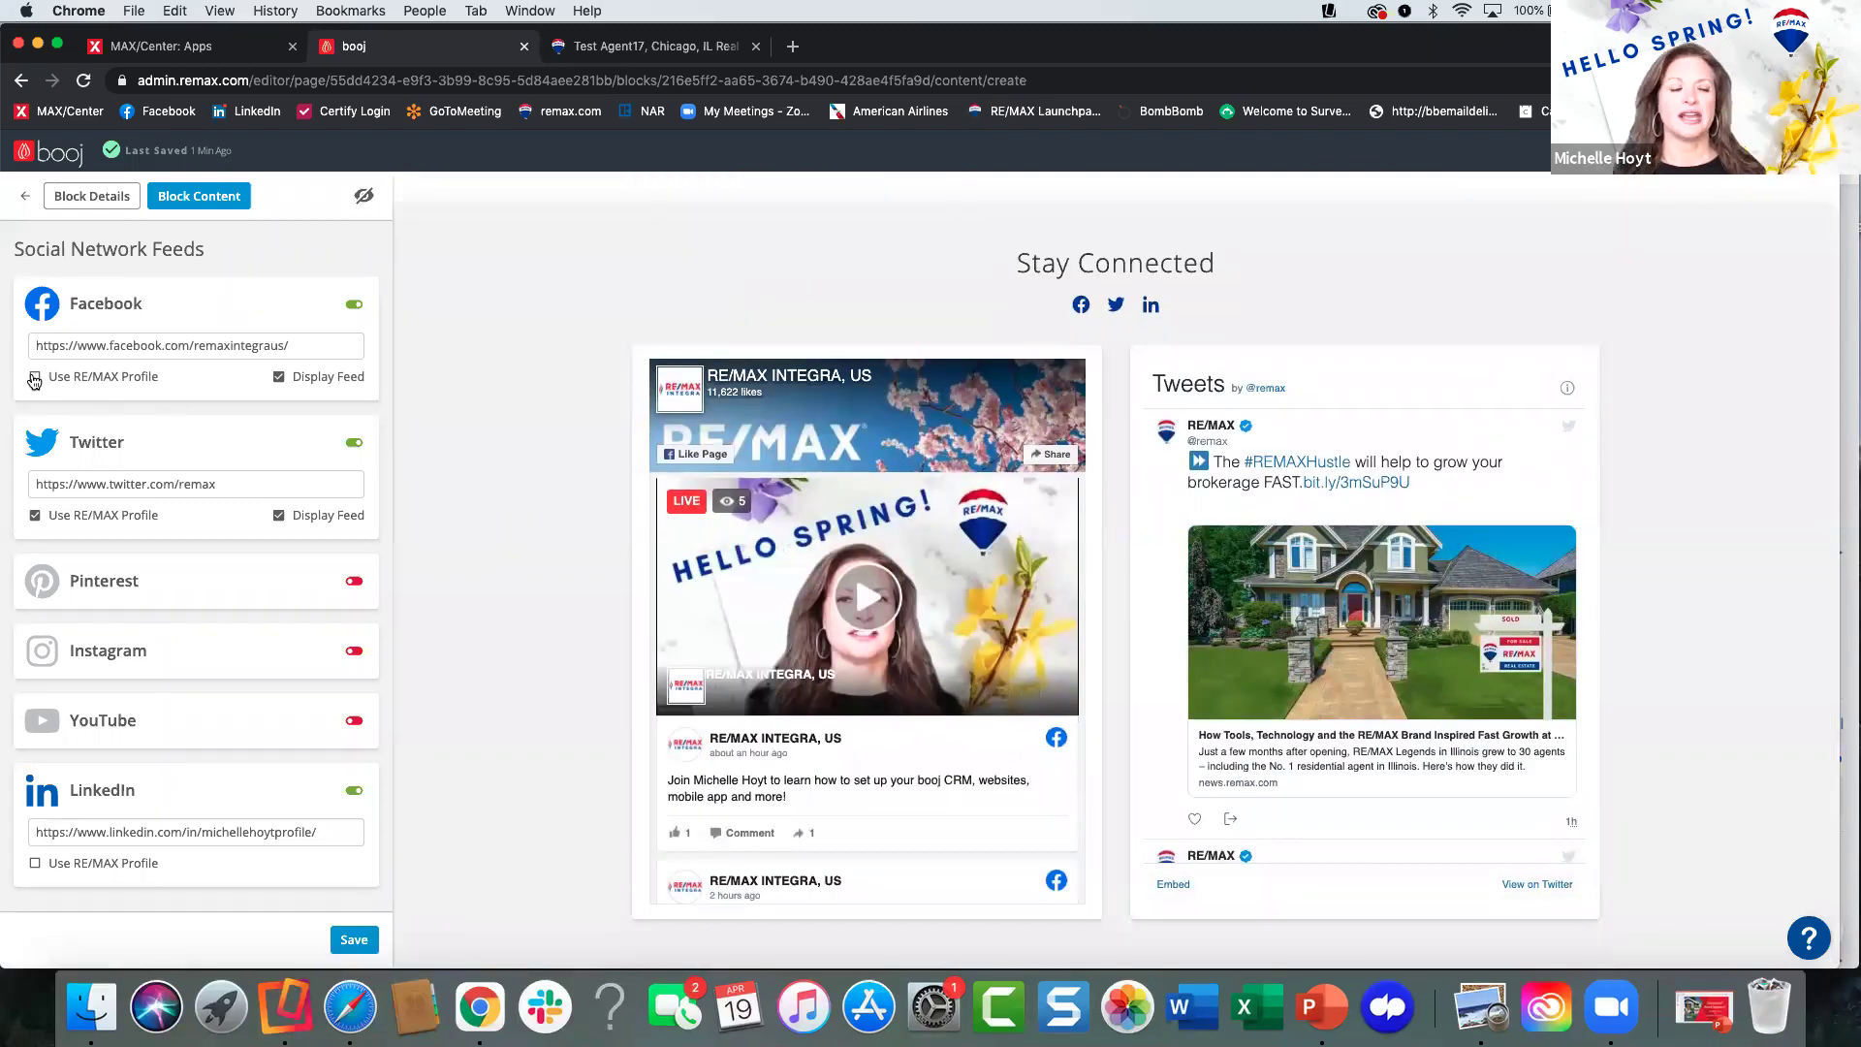
pyautogui.click(354, 352)
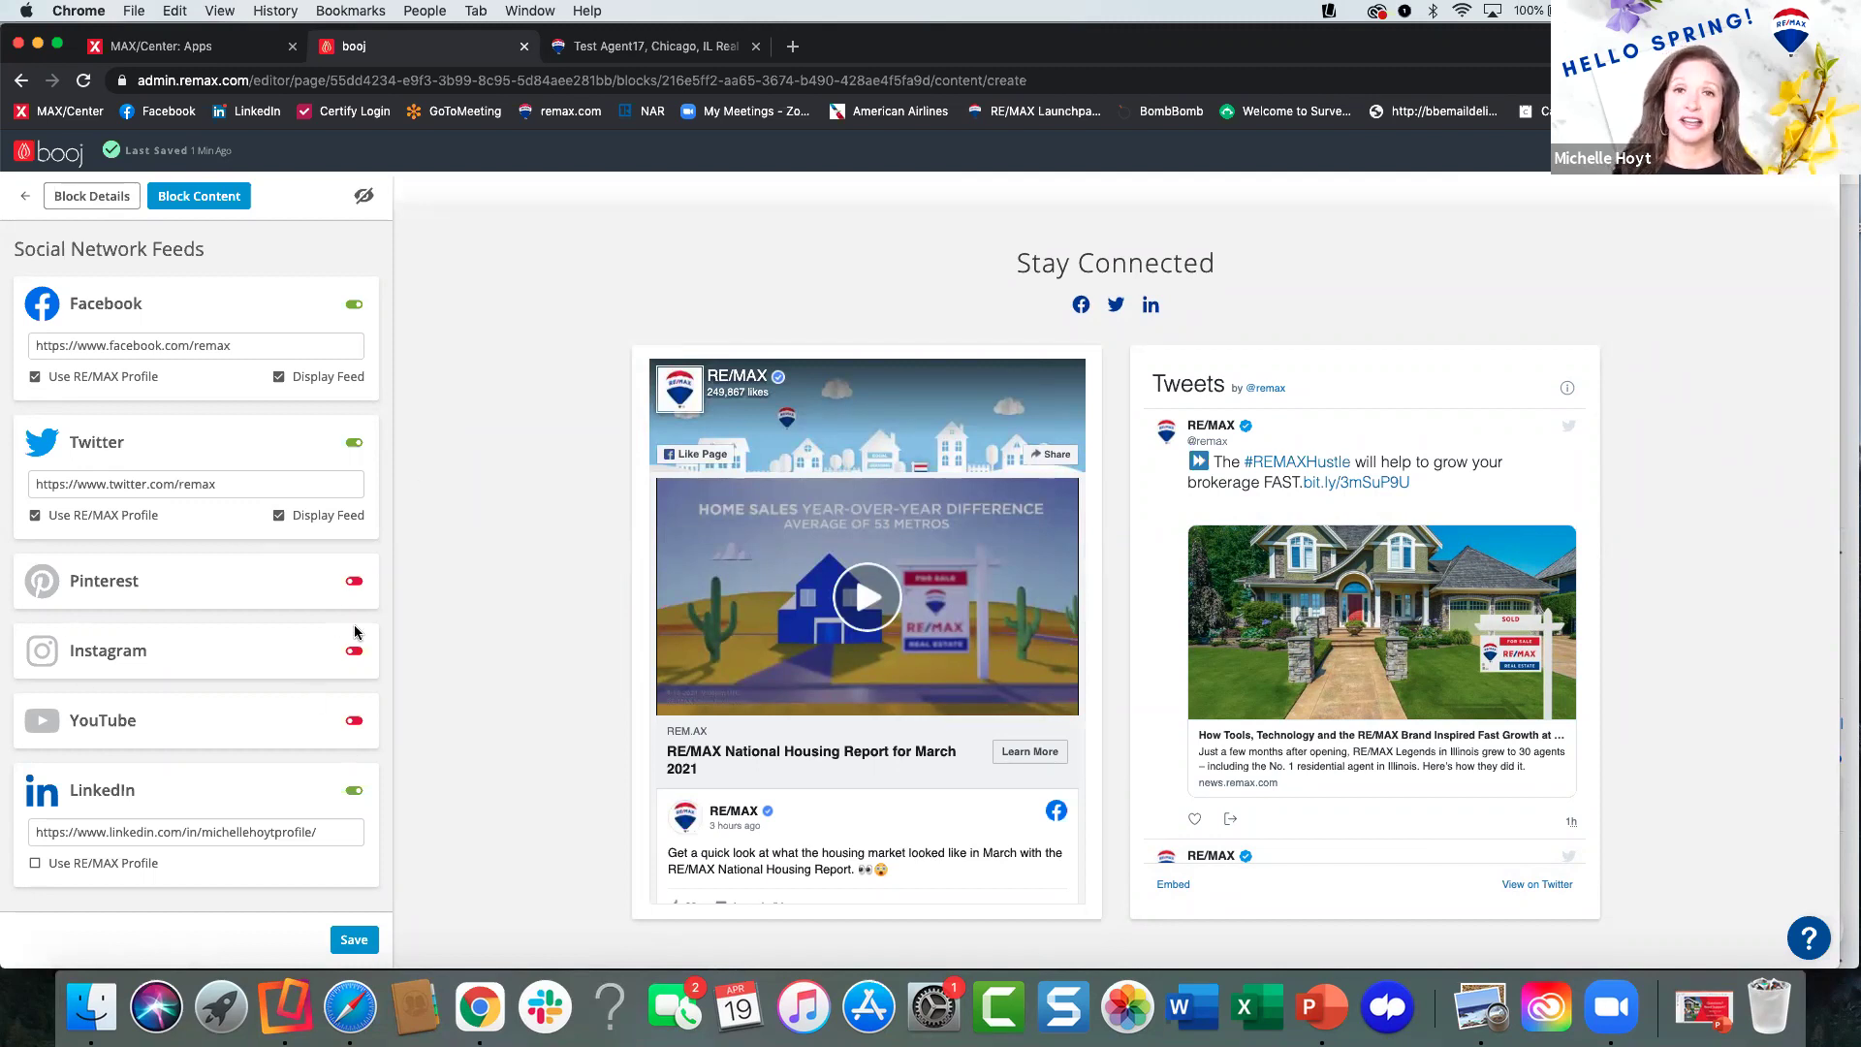
pyautogui.click(354, 583)
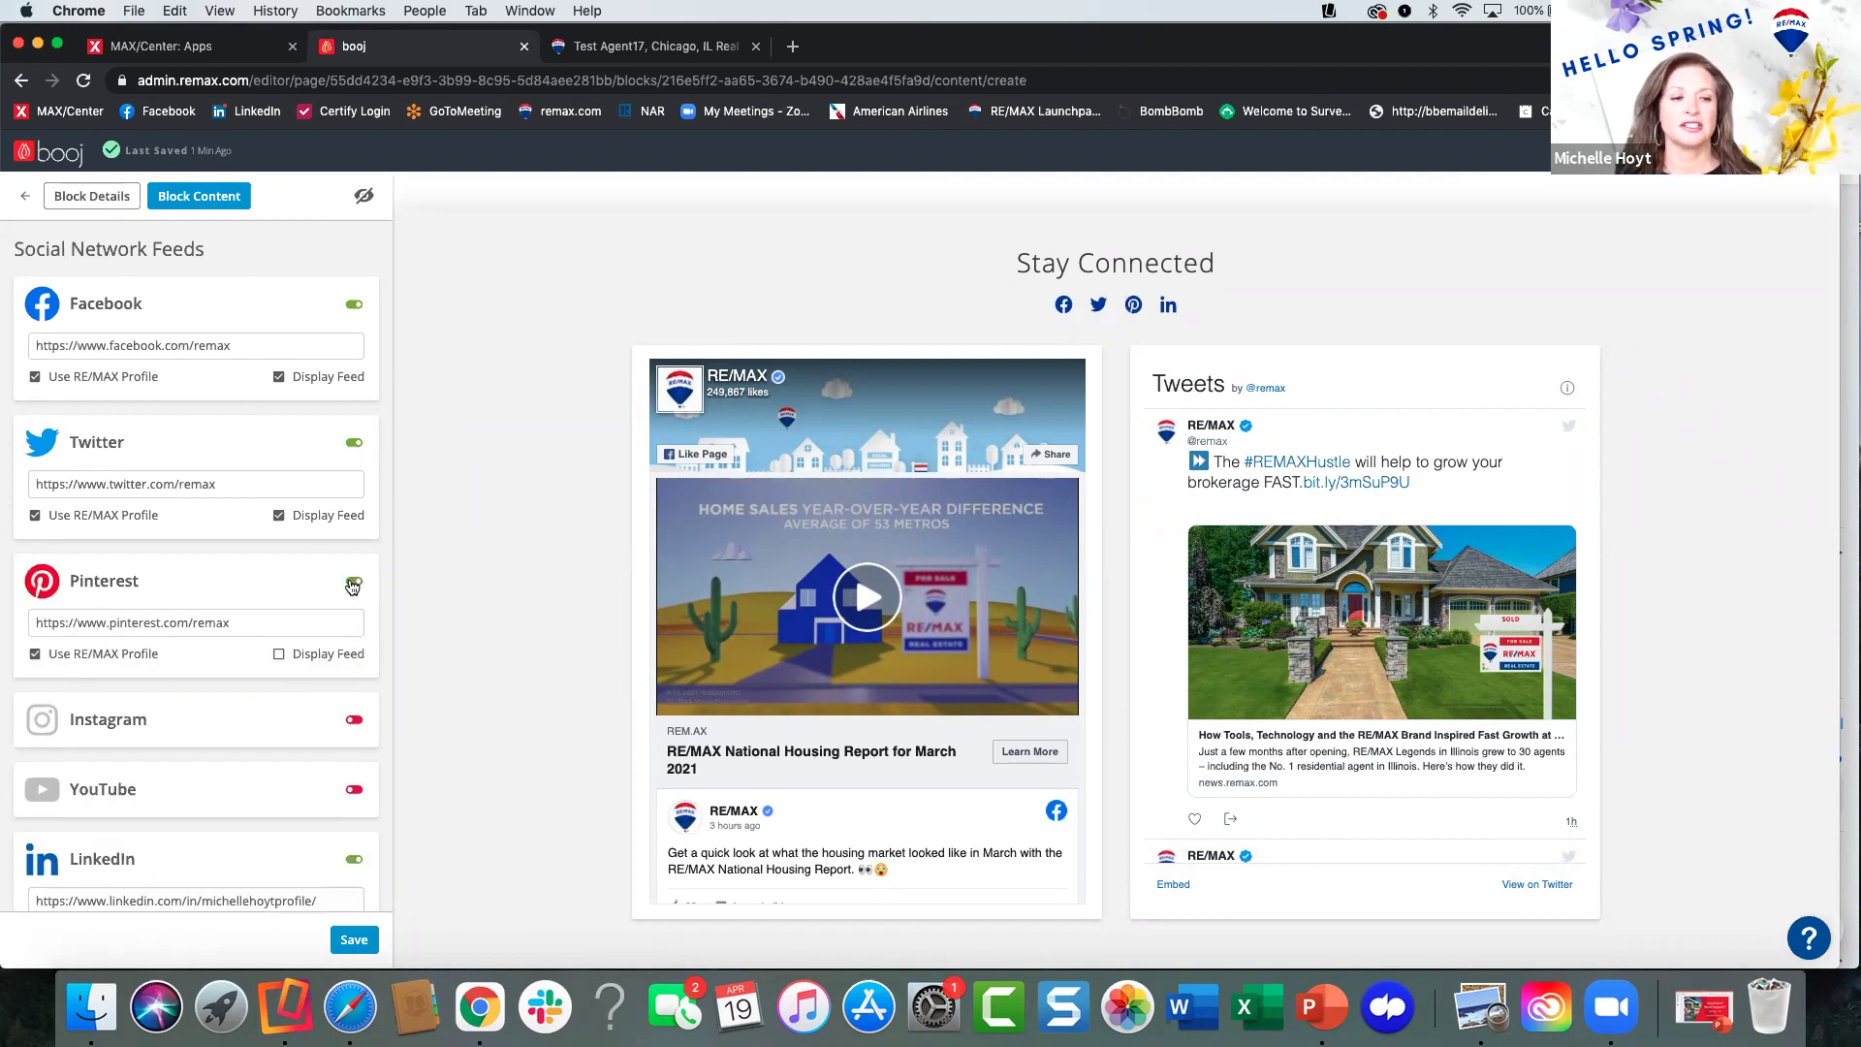
pyautogui.click(354, 721)
pyautogui.click(352, 860)
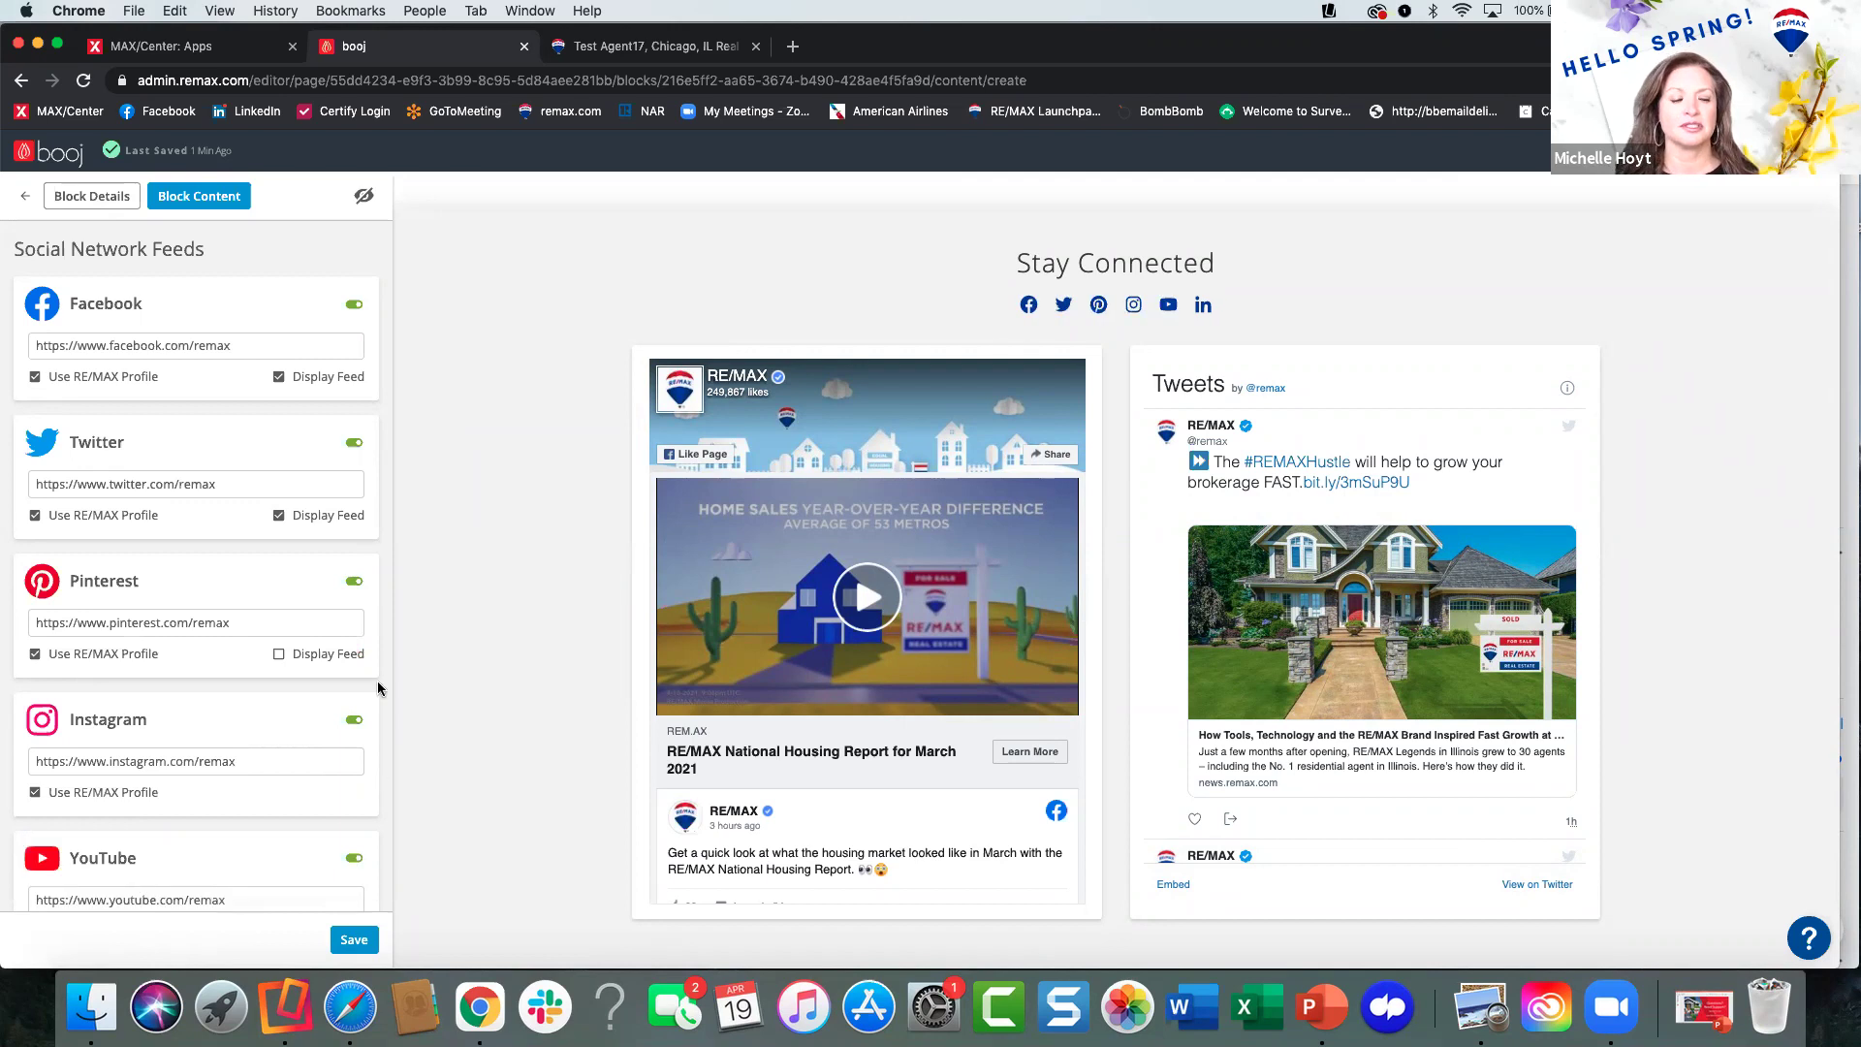
pyautogui.scroll(-1, 318, 625)
pyautogui.scroll(-3, 318, 625)
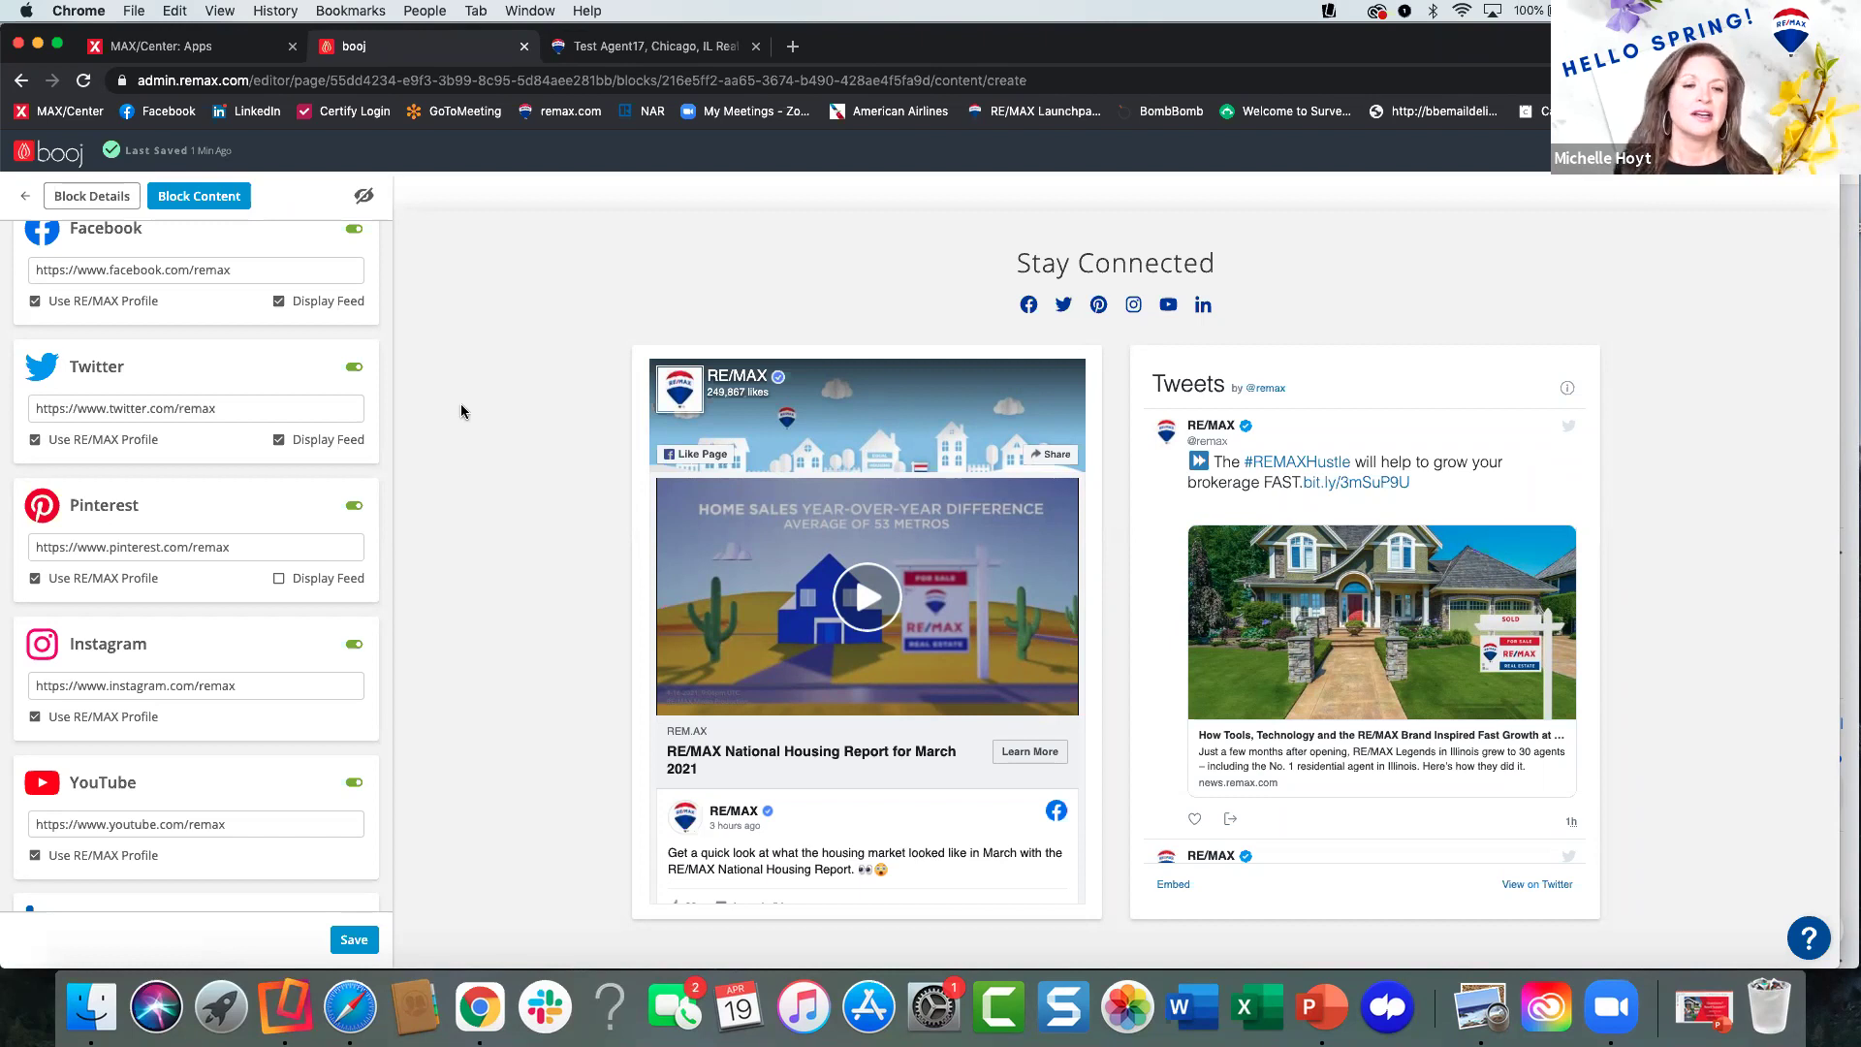
pyautogui.scroll(-1, 465, 420)
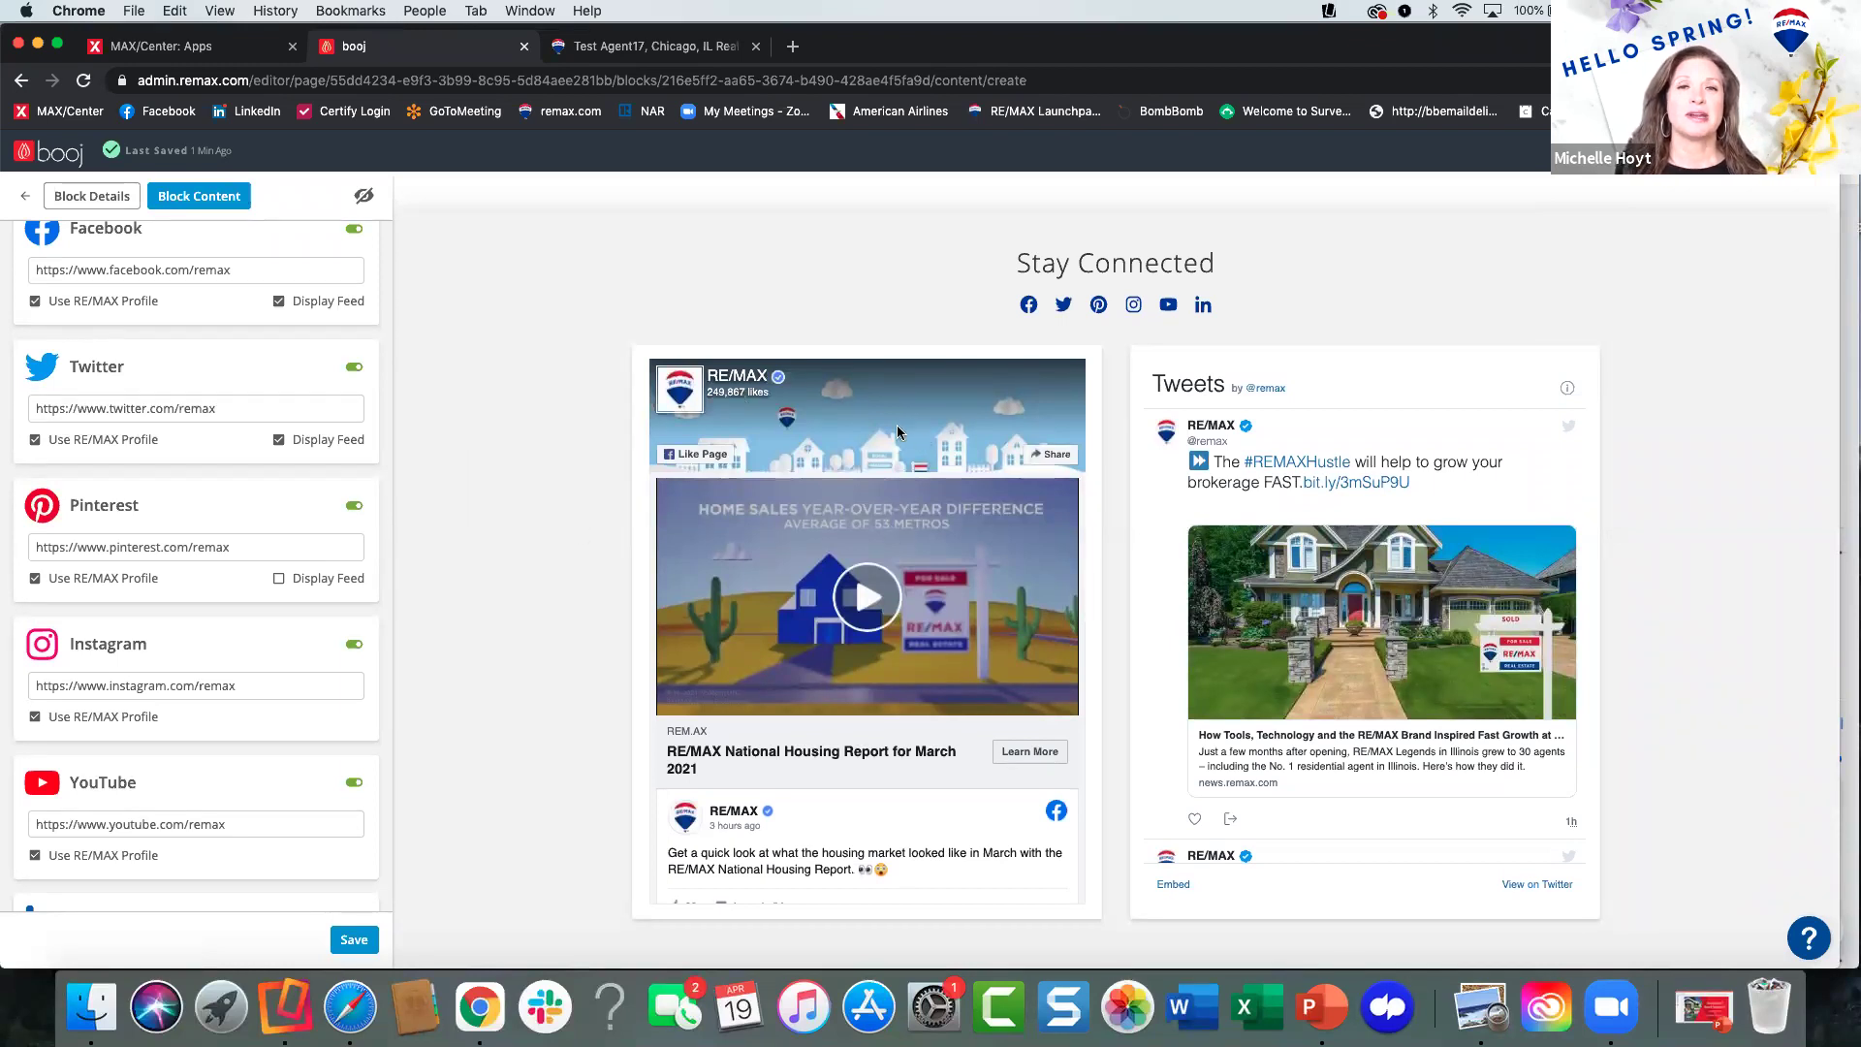
pyautogui.scroll(1, 442, 351)
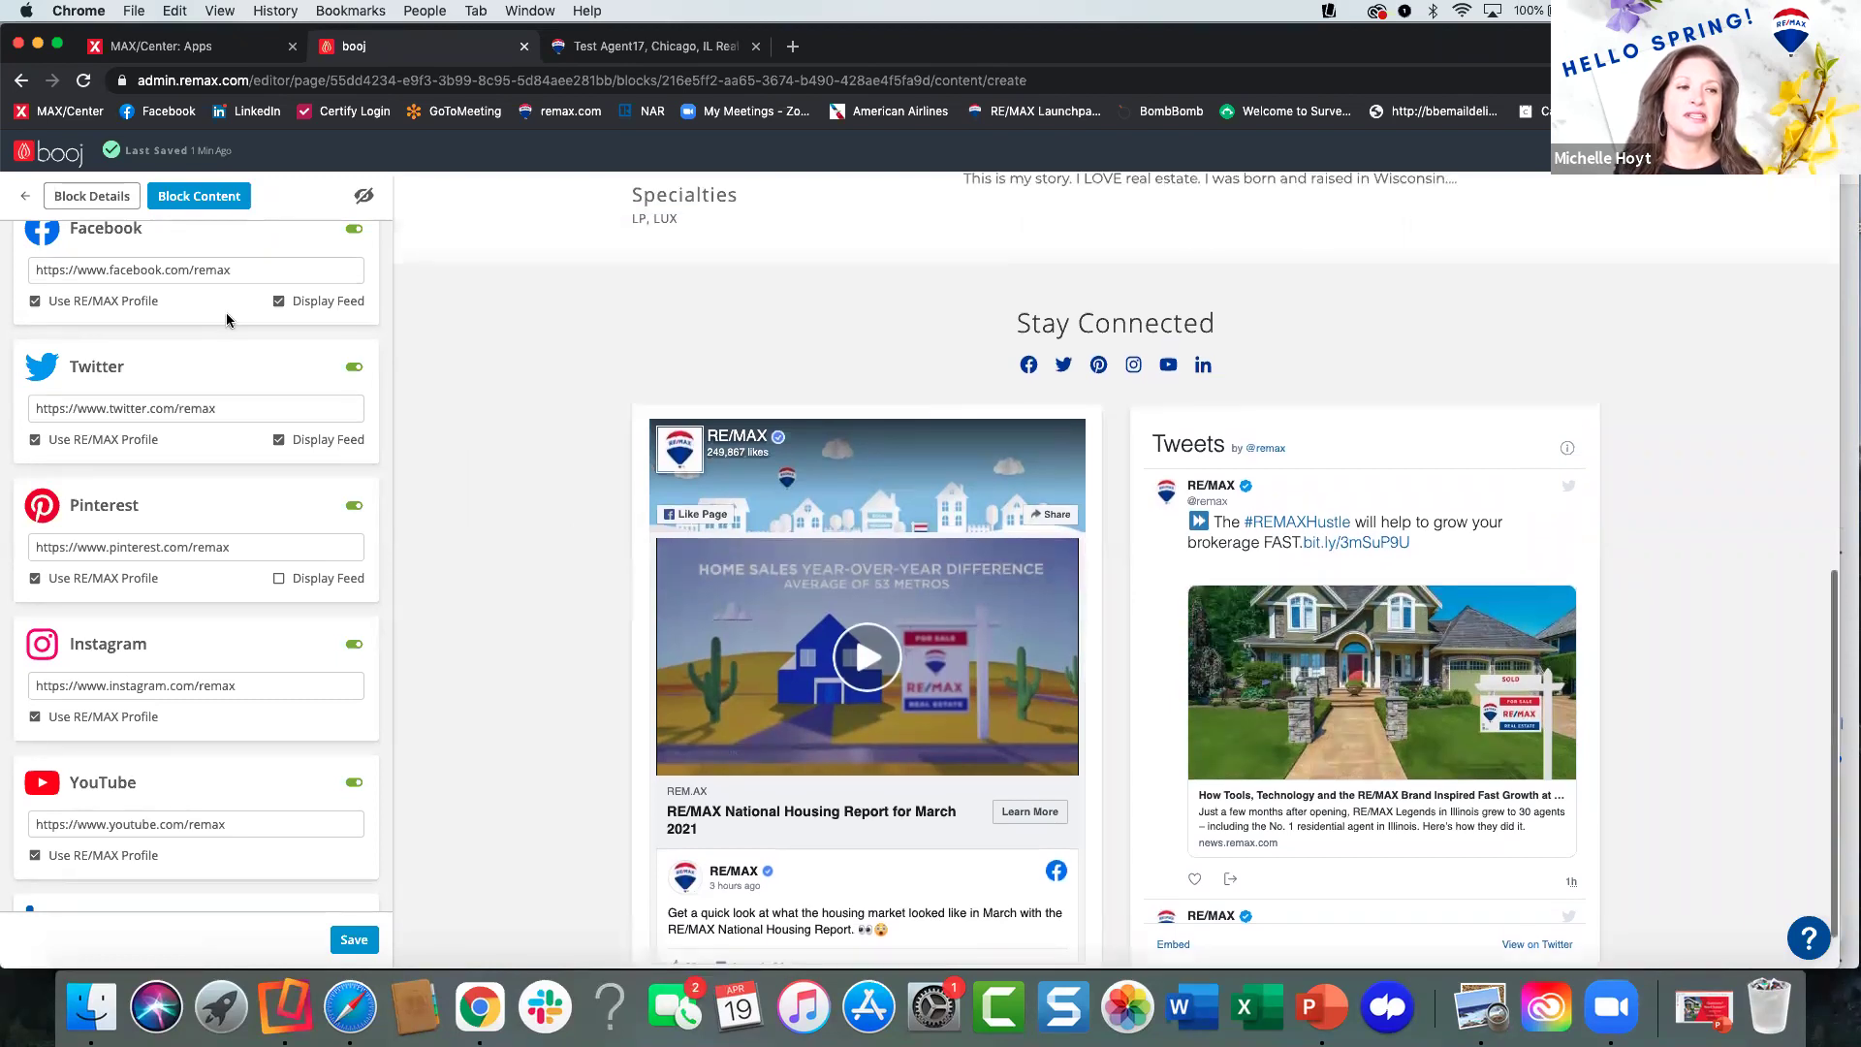
pyautogui.scroll(2, 217, 308)
pyautogui.scroll(1, 217, 308)
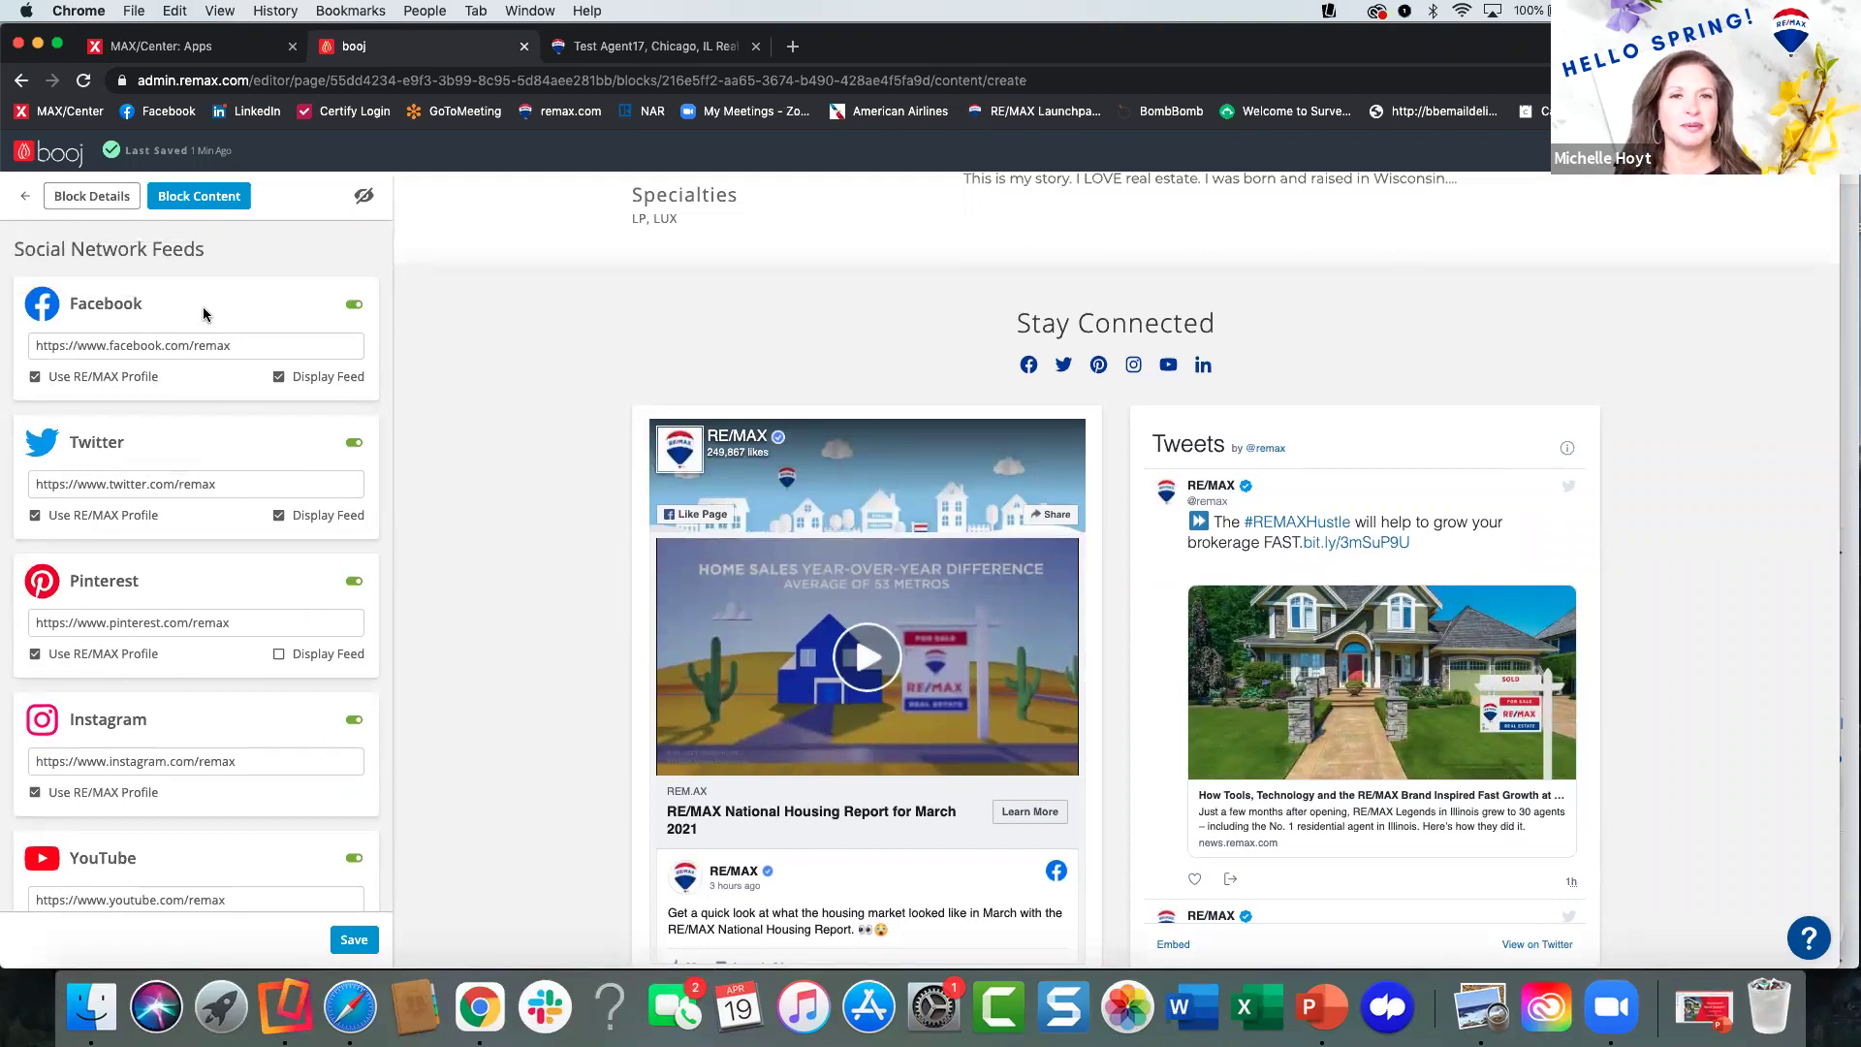
pyautogui.click(35, 378)
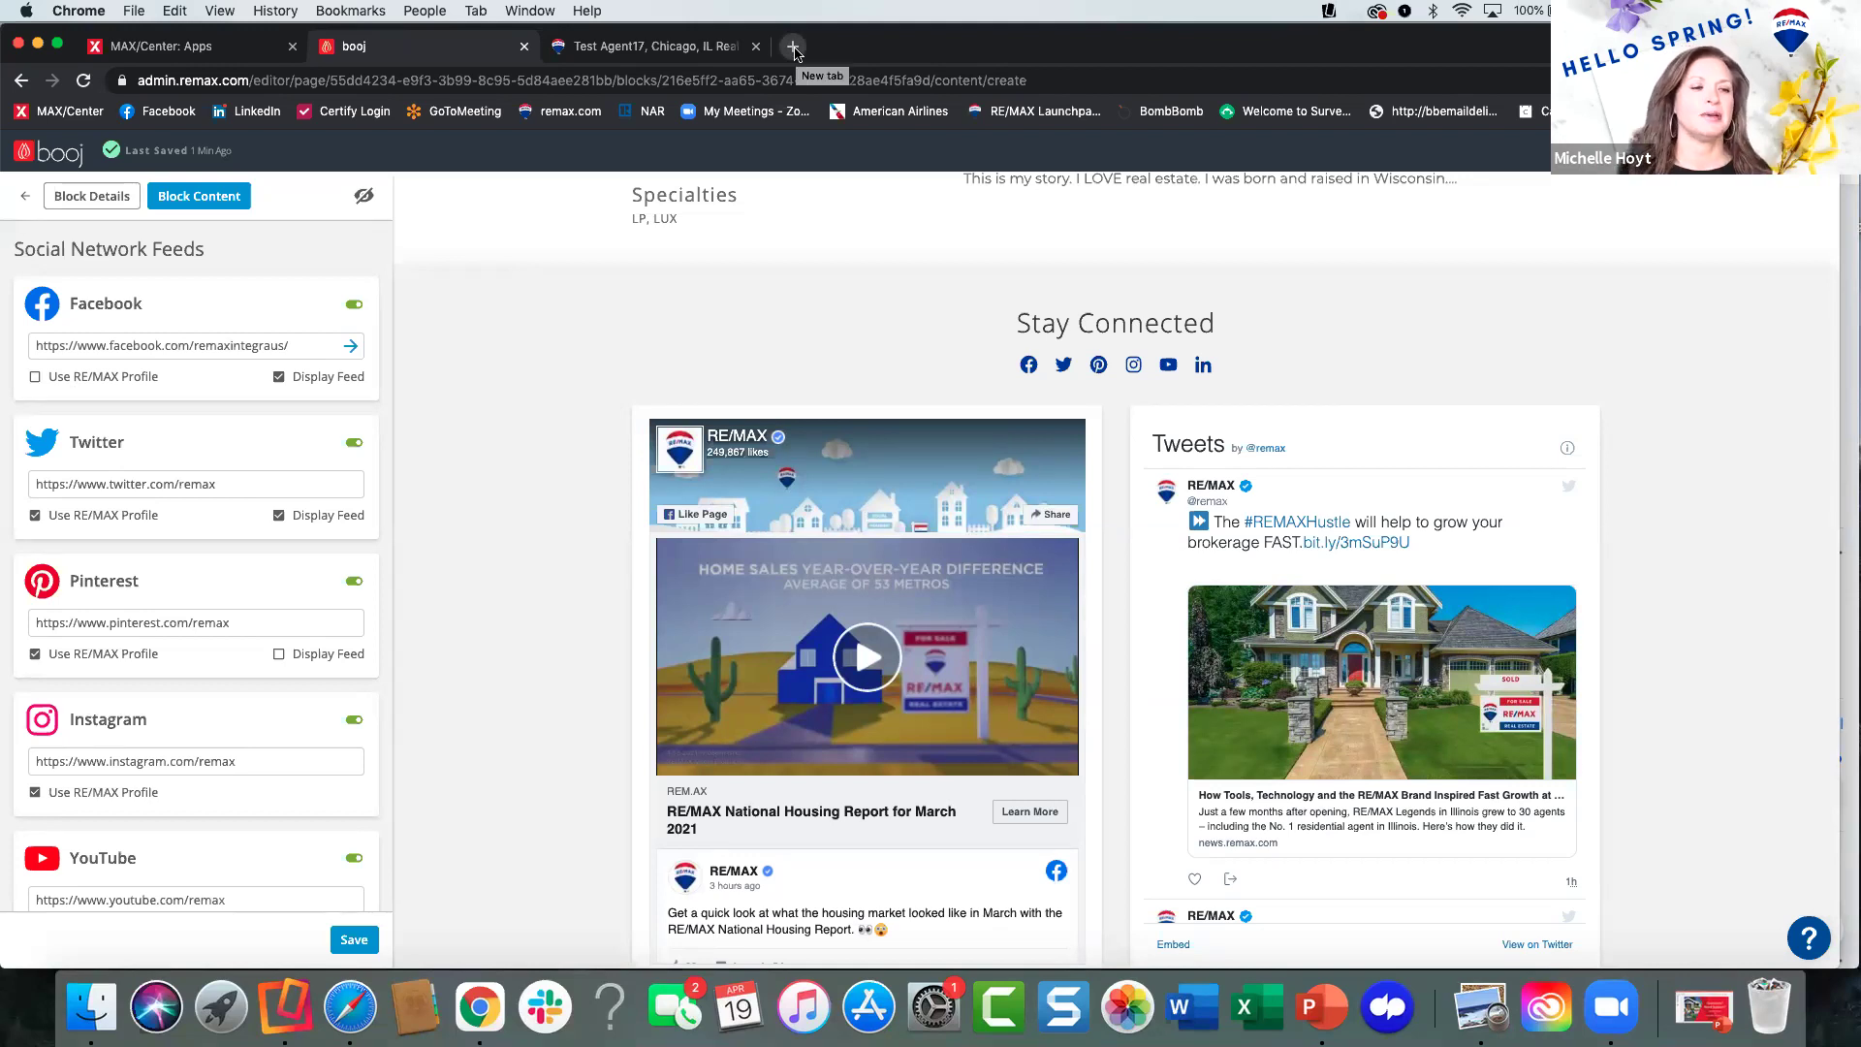
pyautogui.click(351, 347)
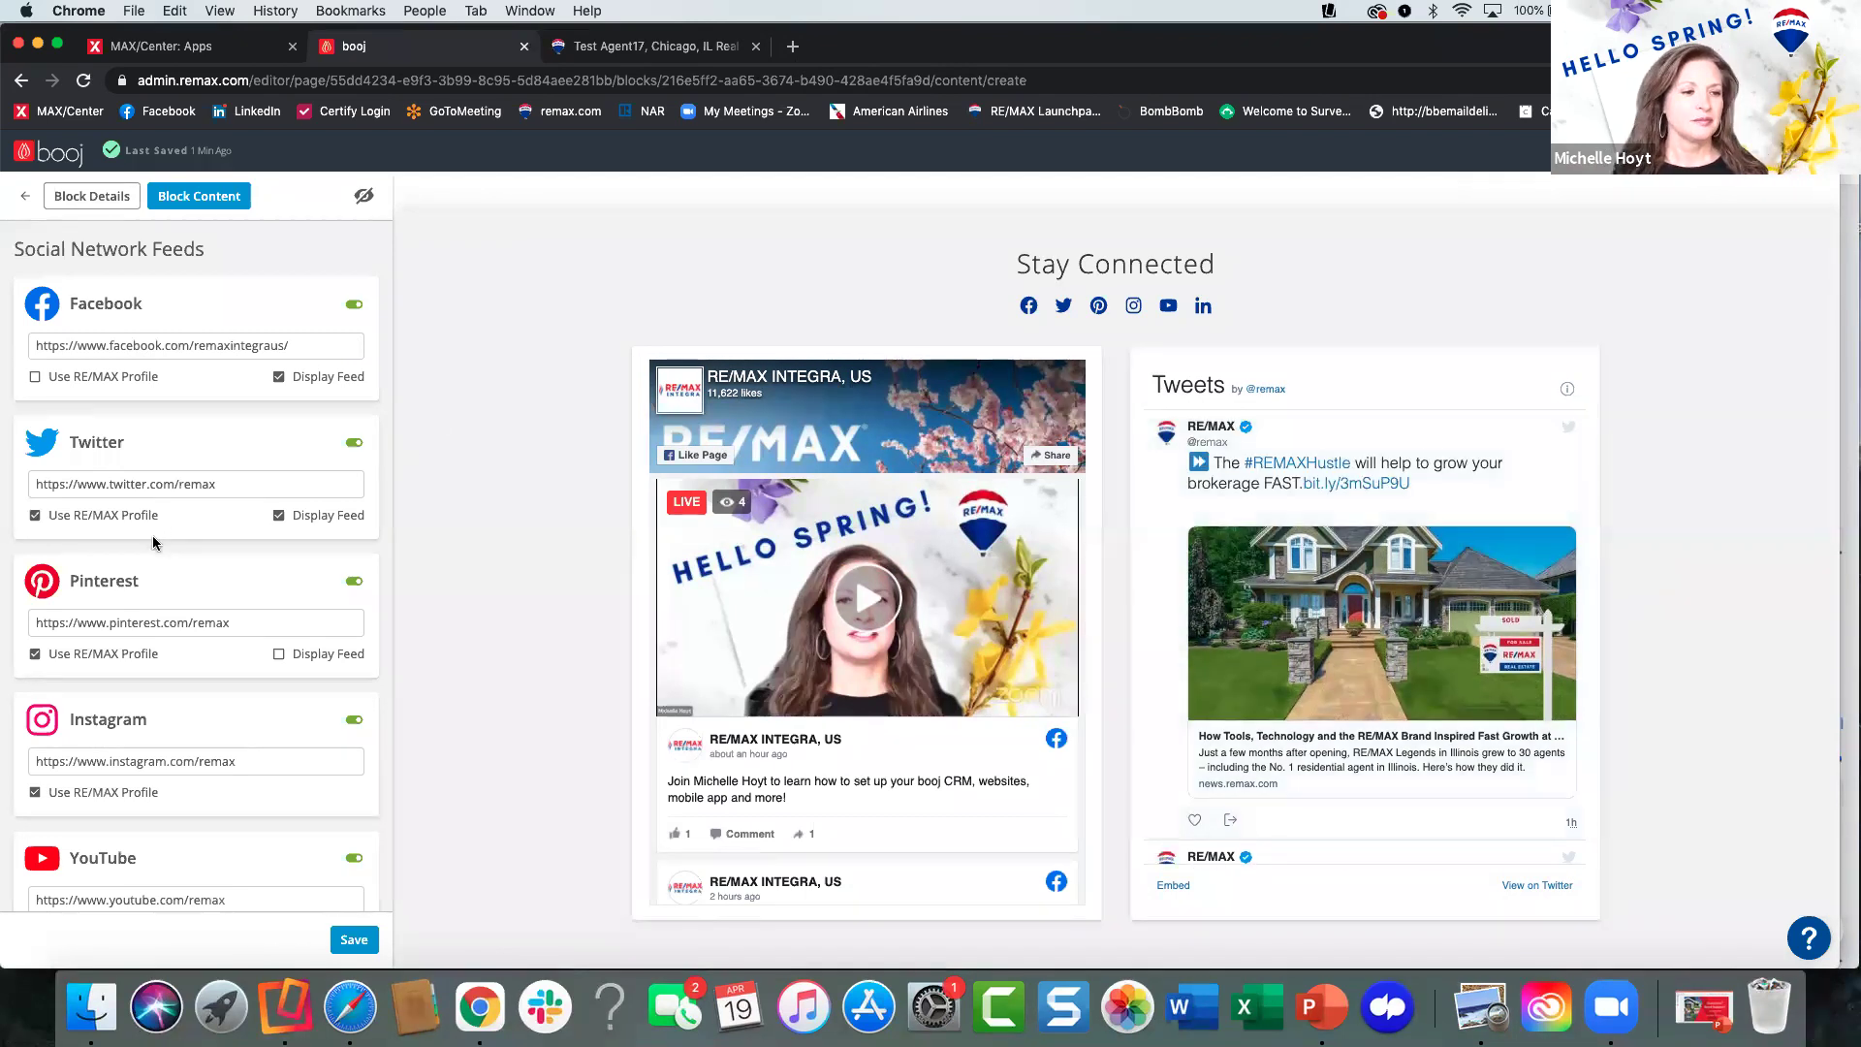
pyautogui.scroll(-2, 163, 528)
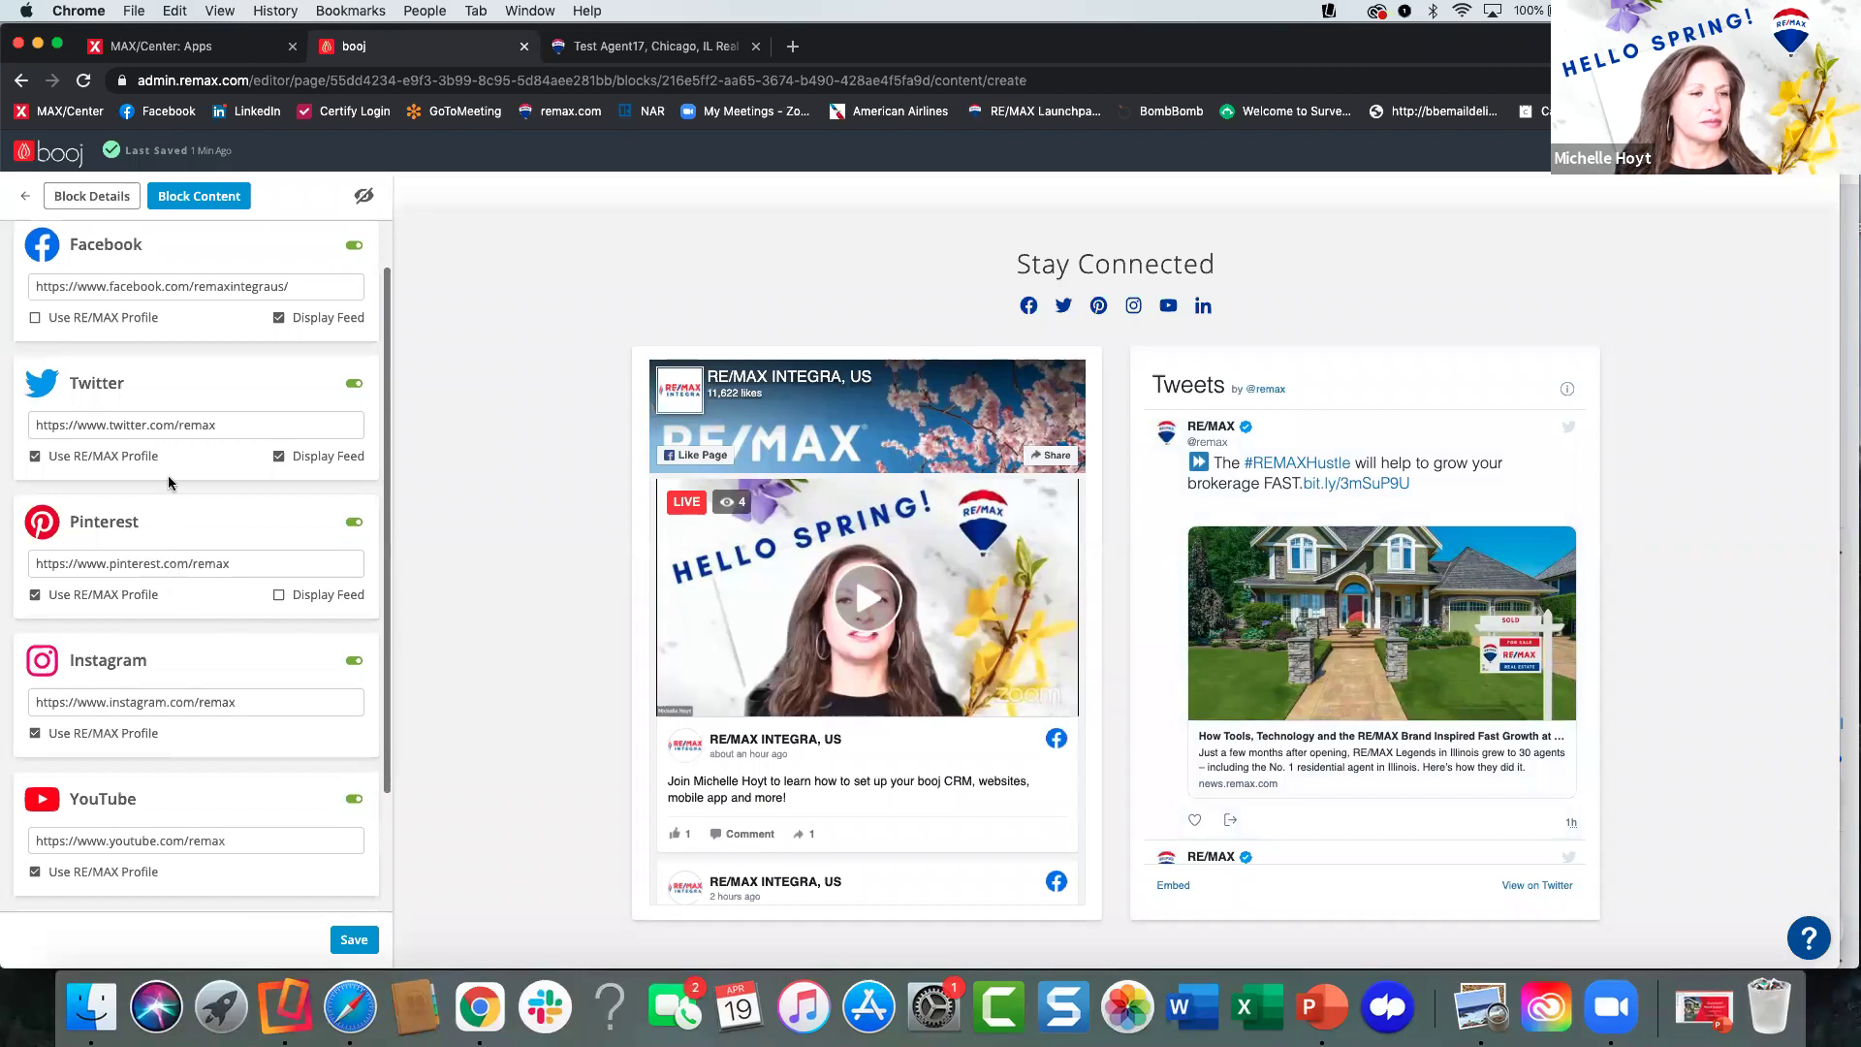
pyautogui.scroll(-2, 175, 523)
pyautogui.scroll(-3, 195, 576)
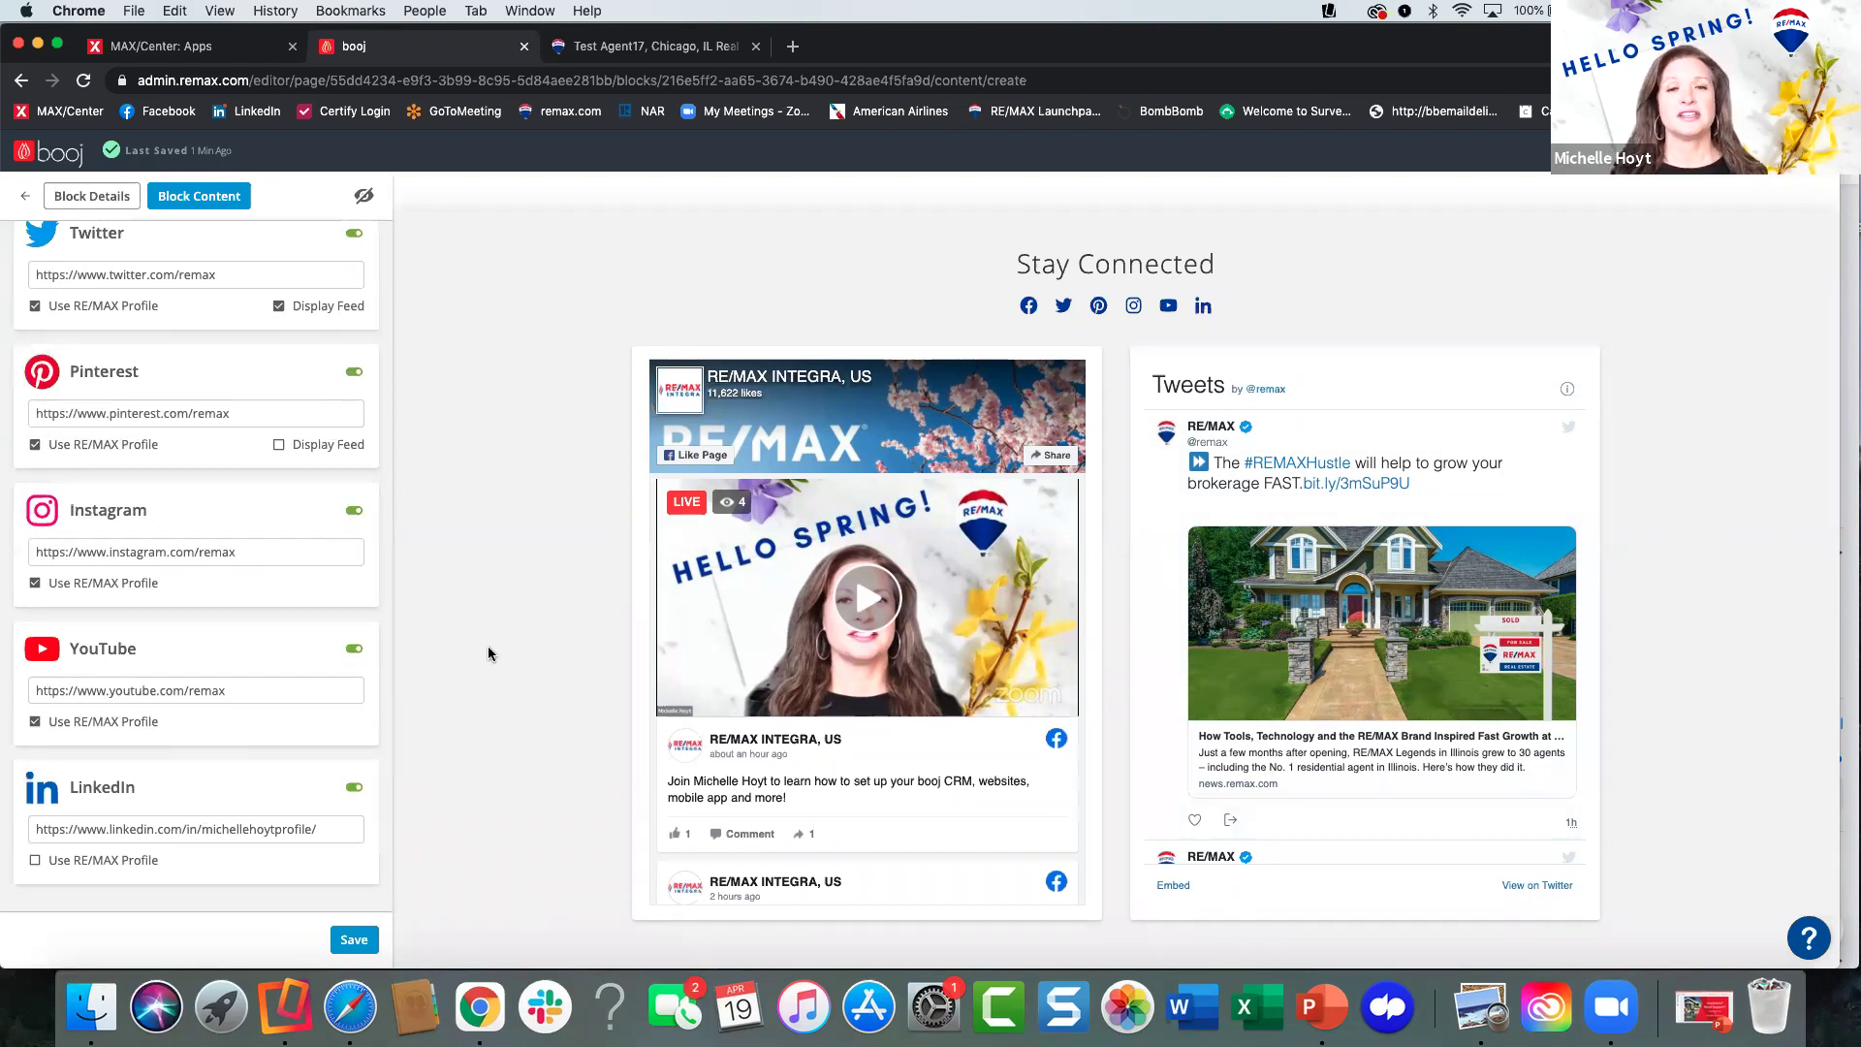
pyautogui.scroll(1, 488, 654)
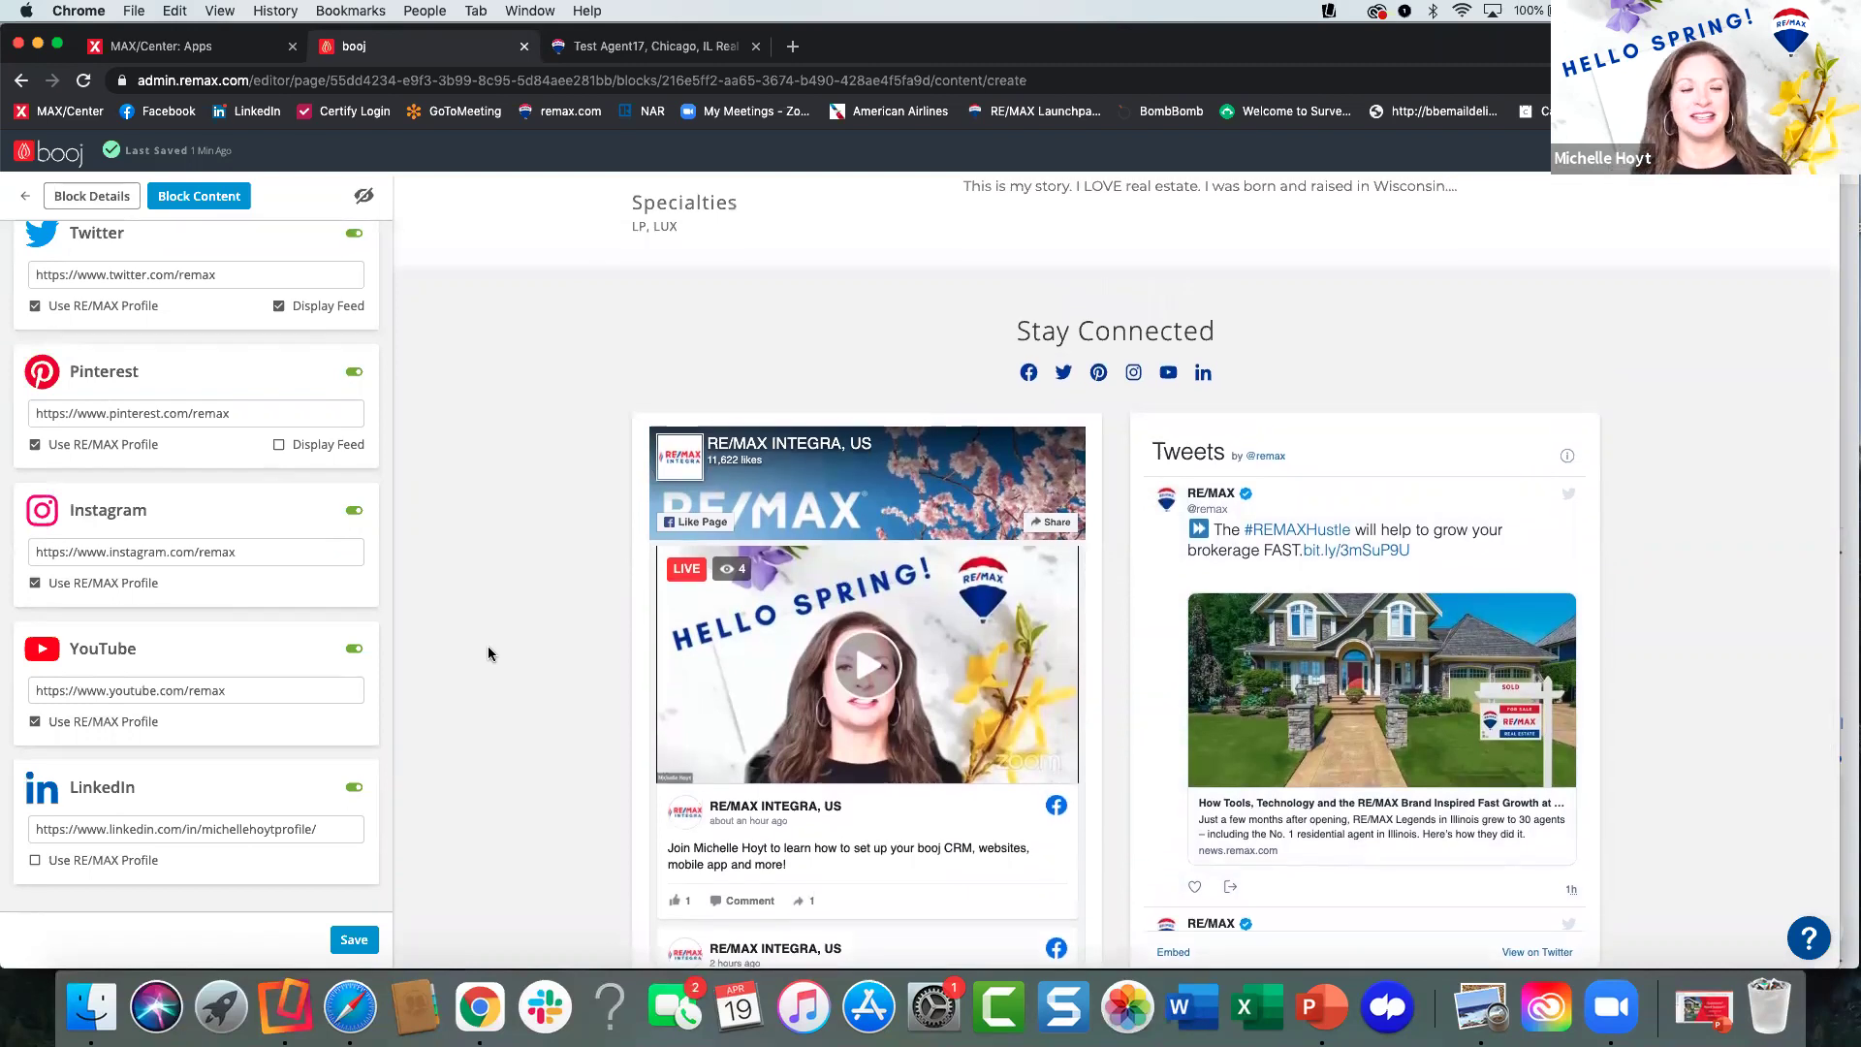
pyautogui.click(352, 937)
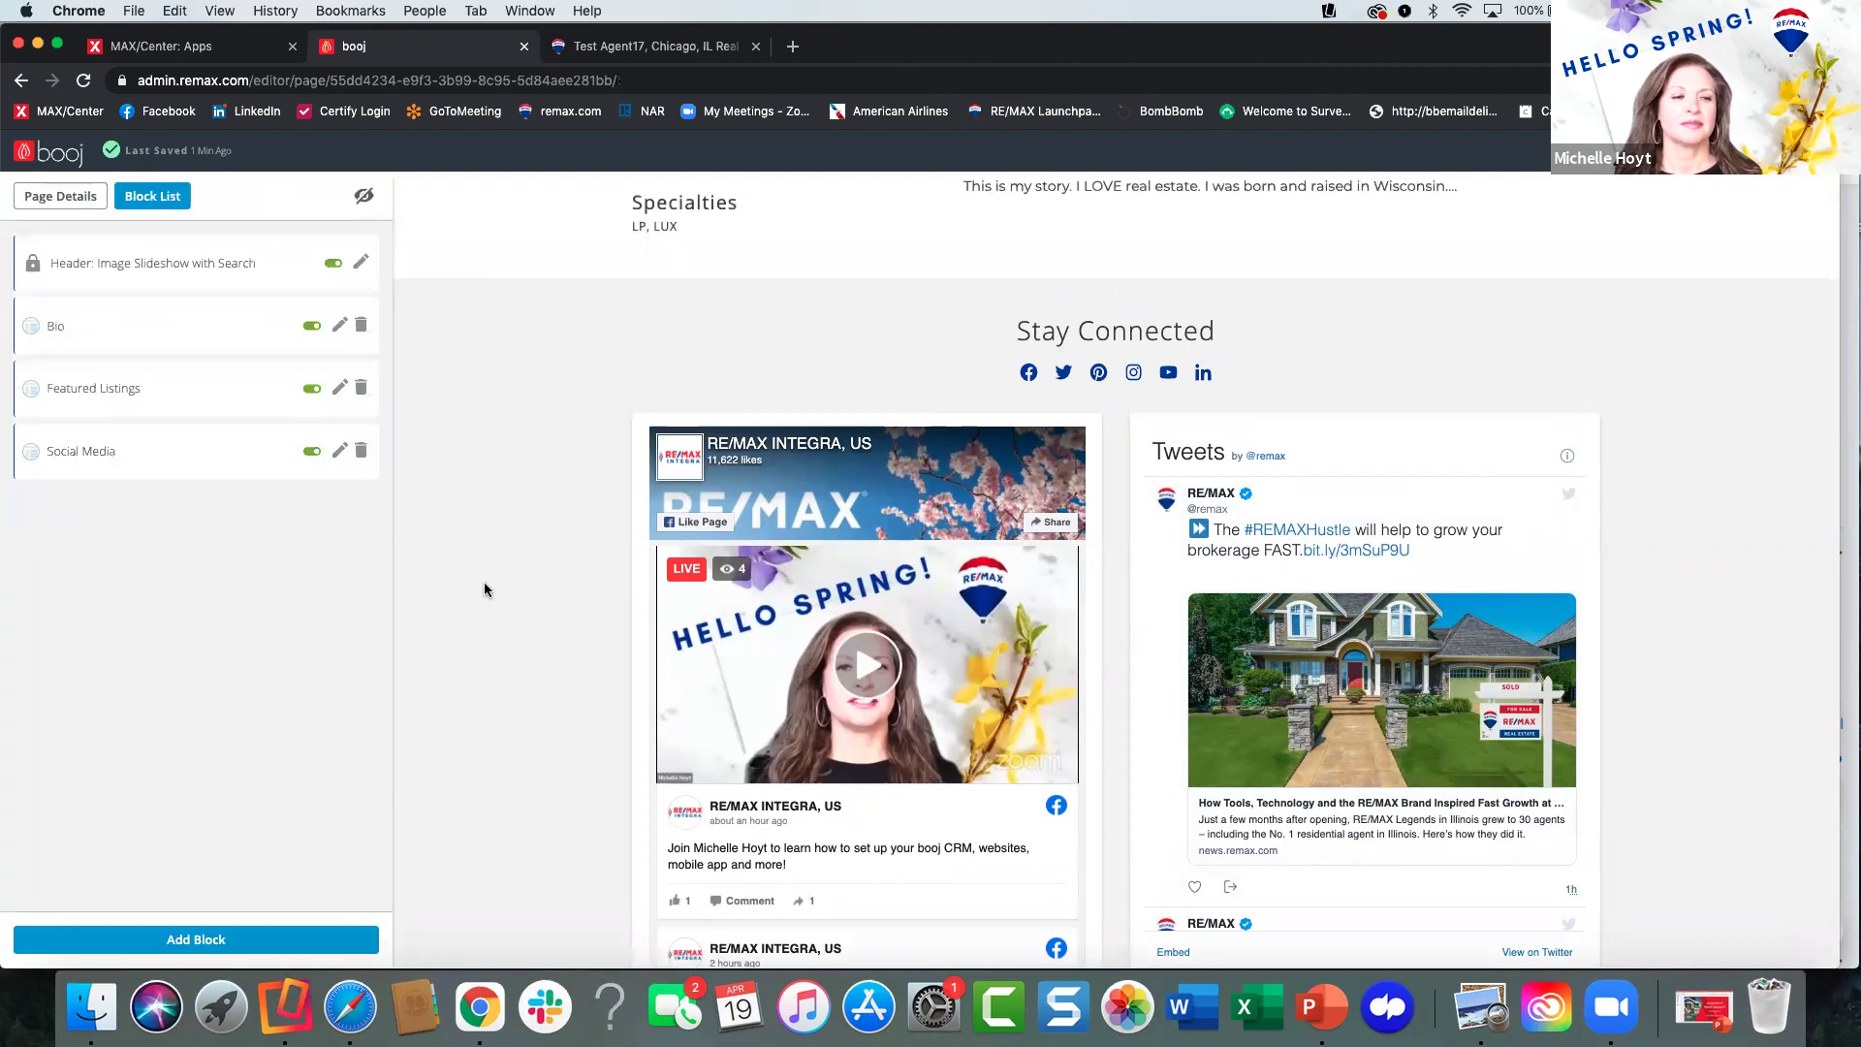
# Add a Contact Form block to the home page below the Social Media block.
pyautogui.scroll(-1, 526, 535)
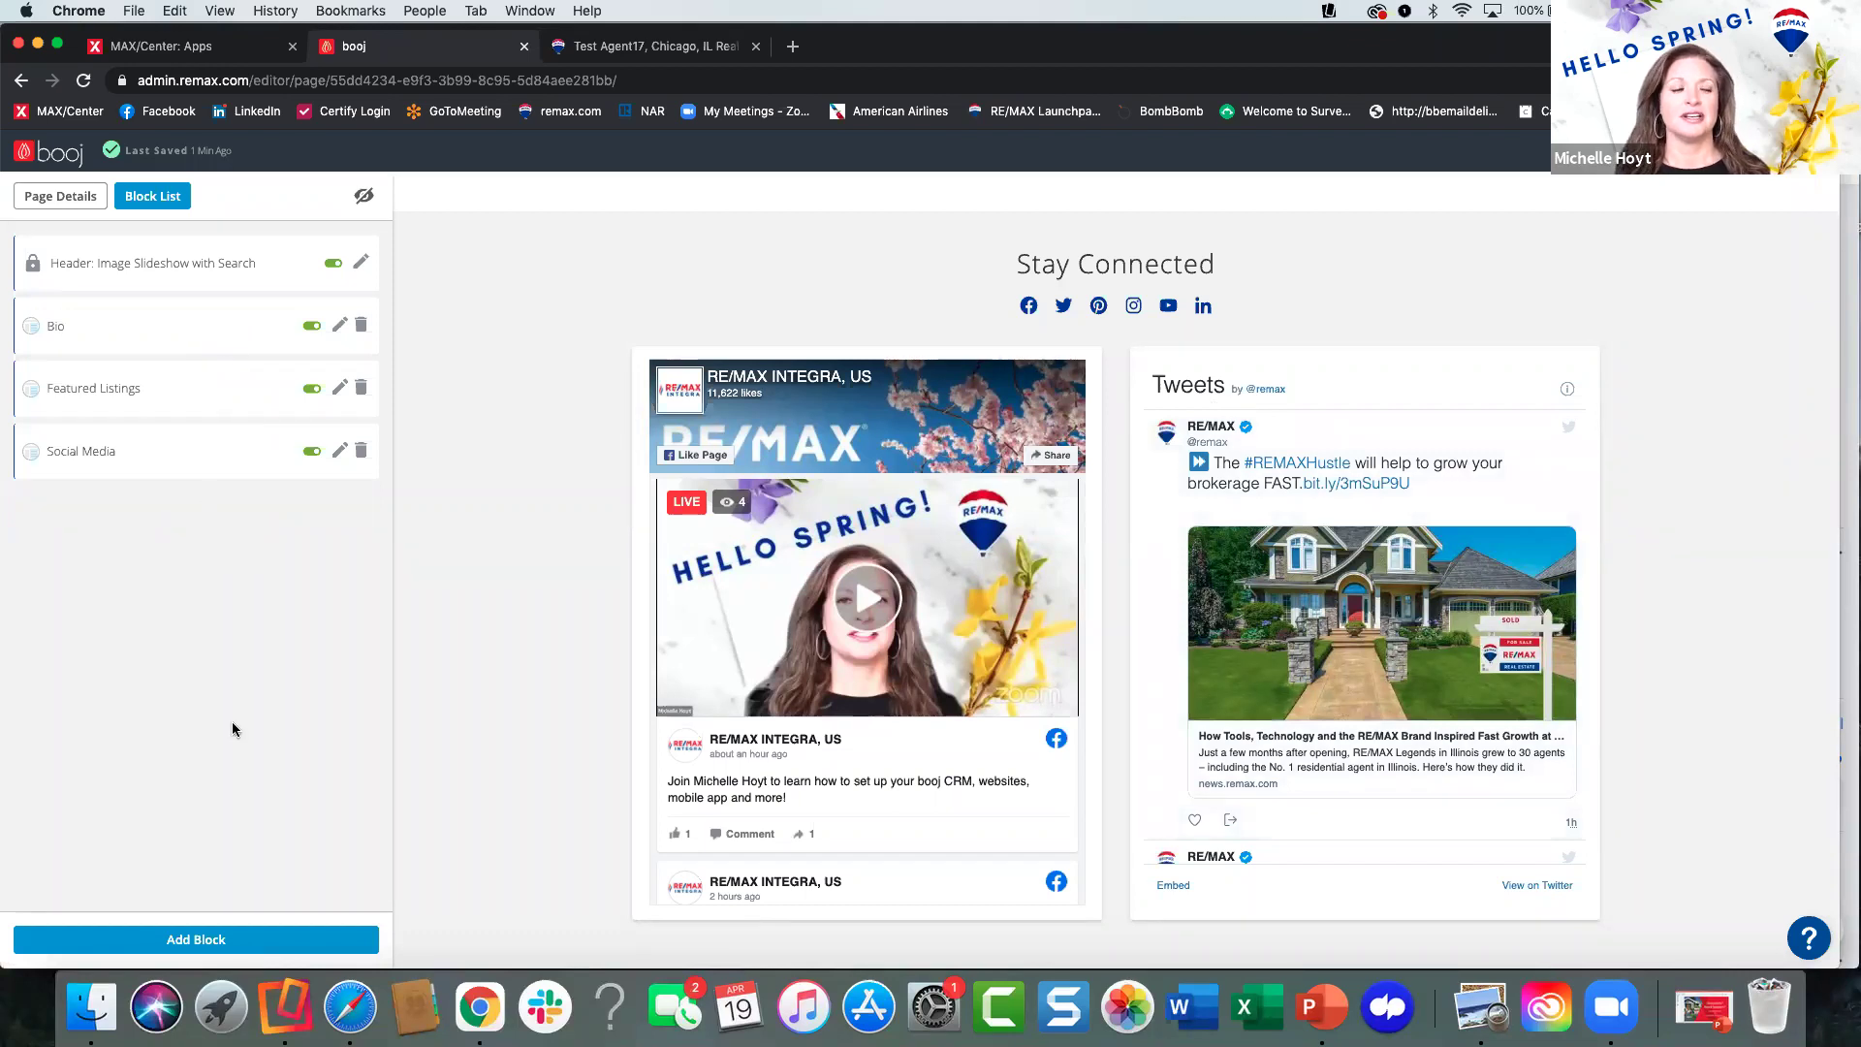
pyautogui.click(222, 942)
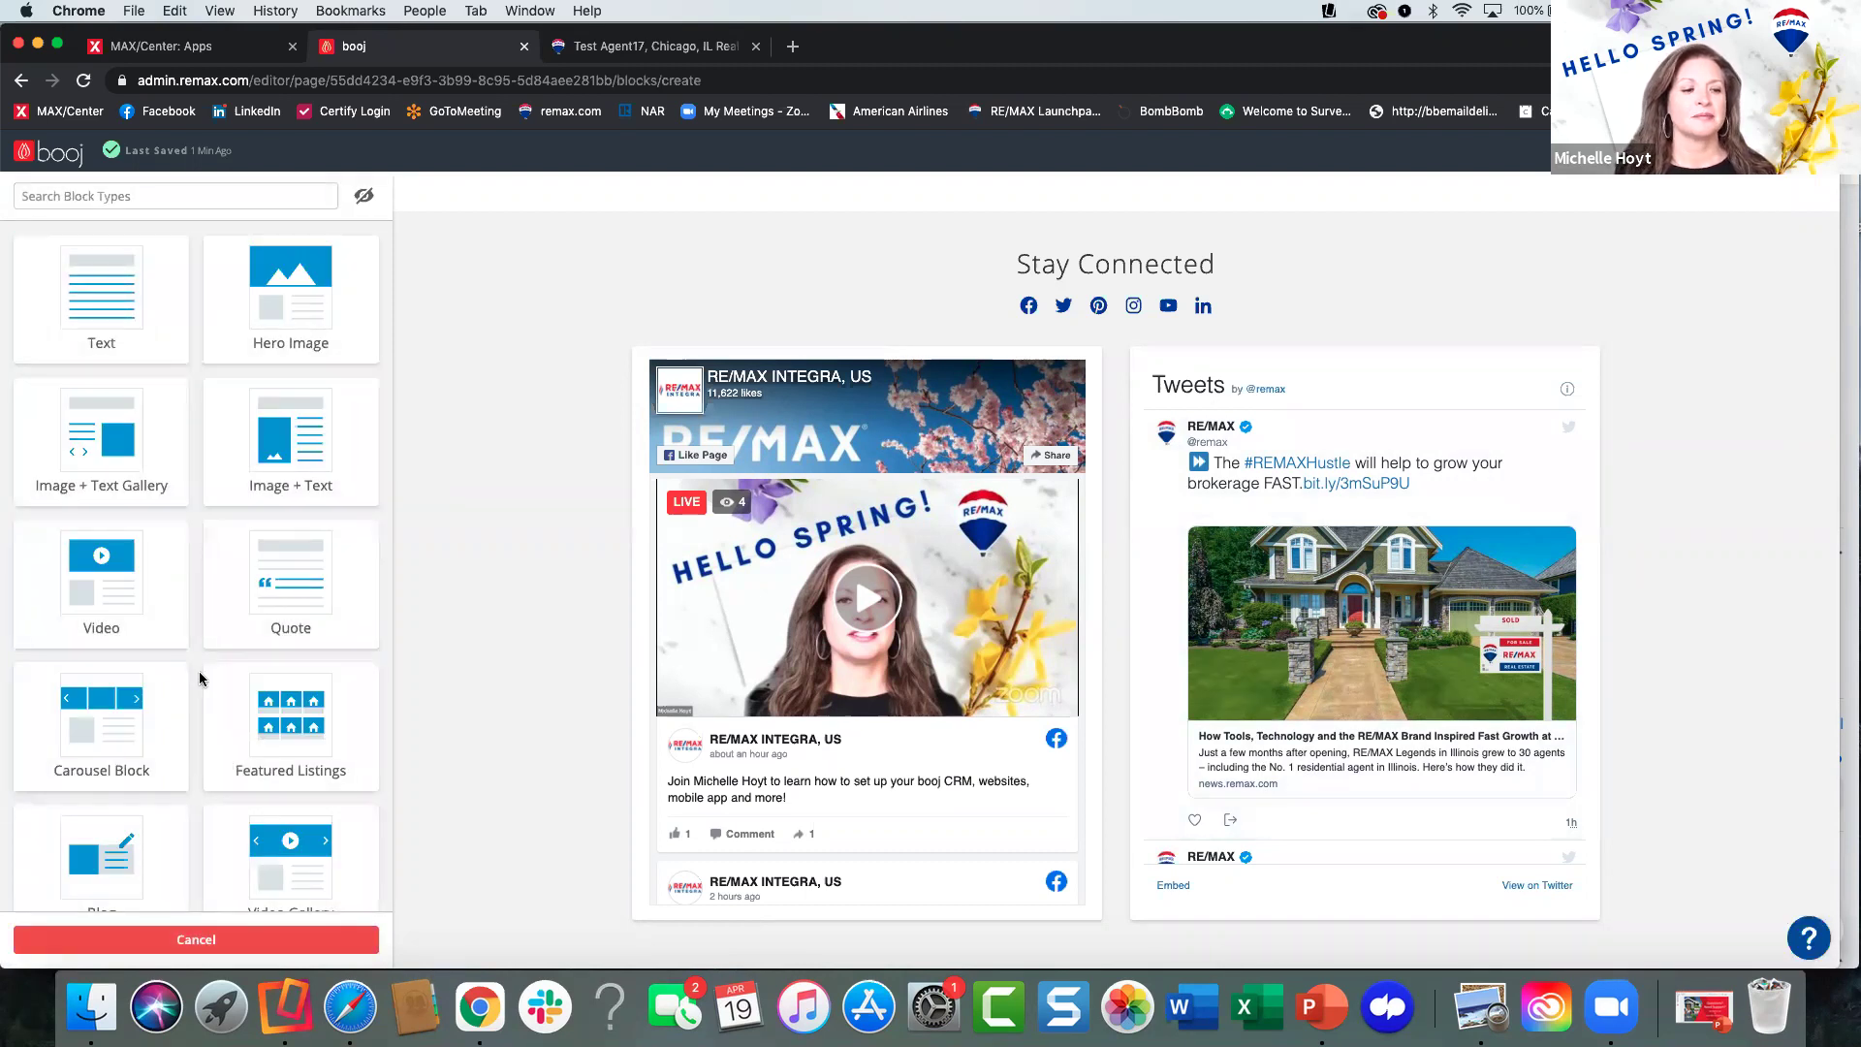
pyautogui.scroll(-8, 200, 678)
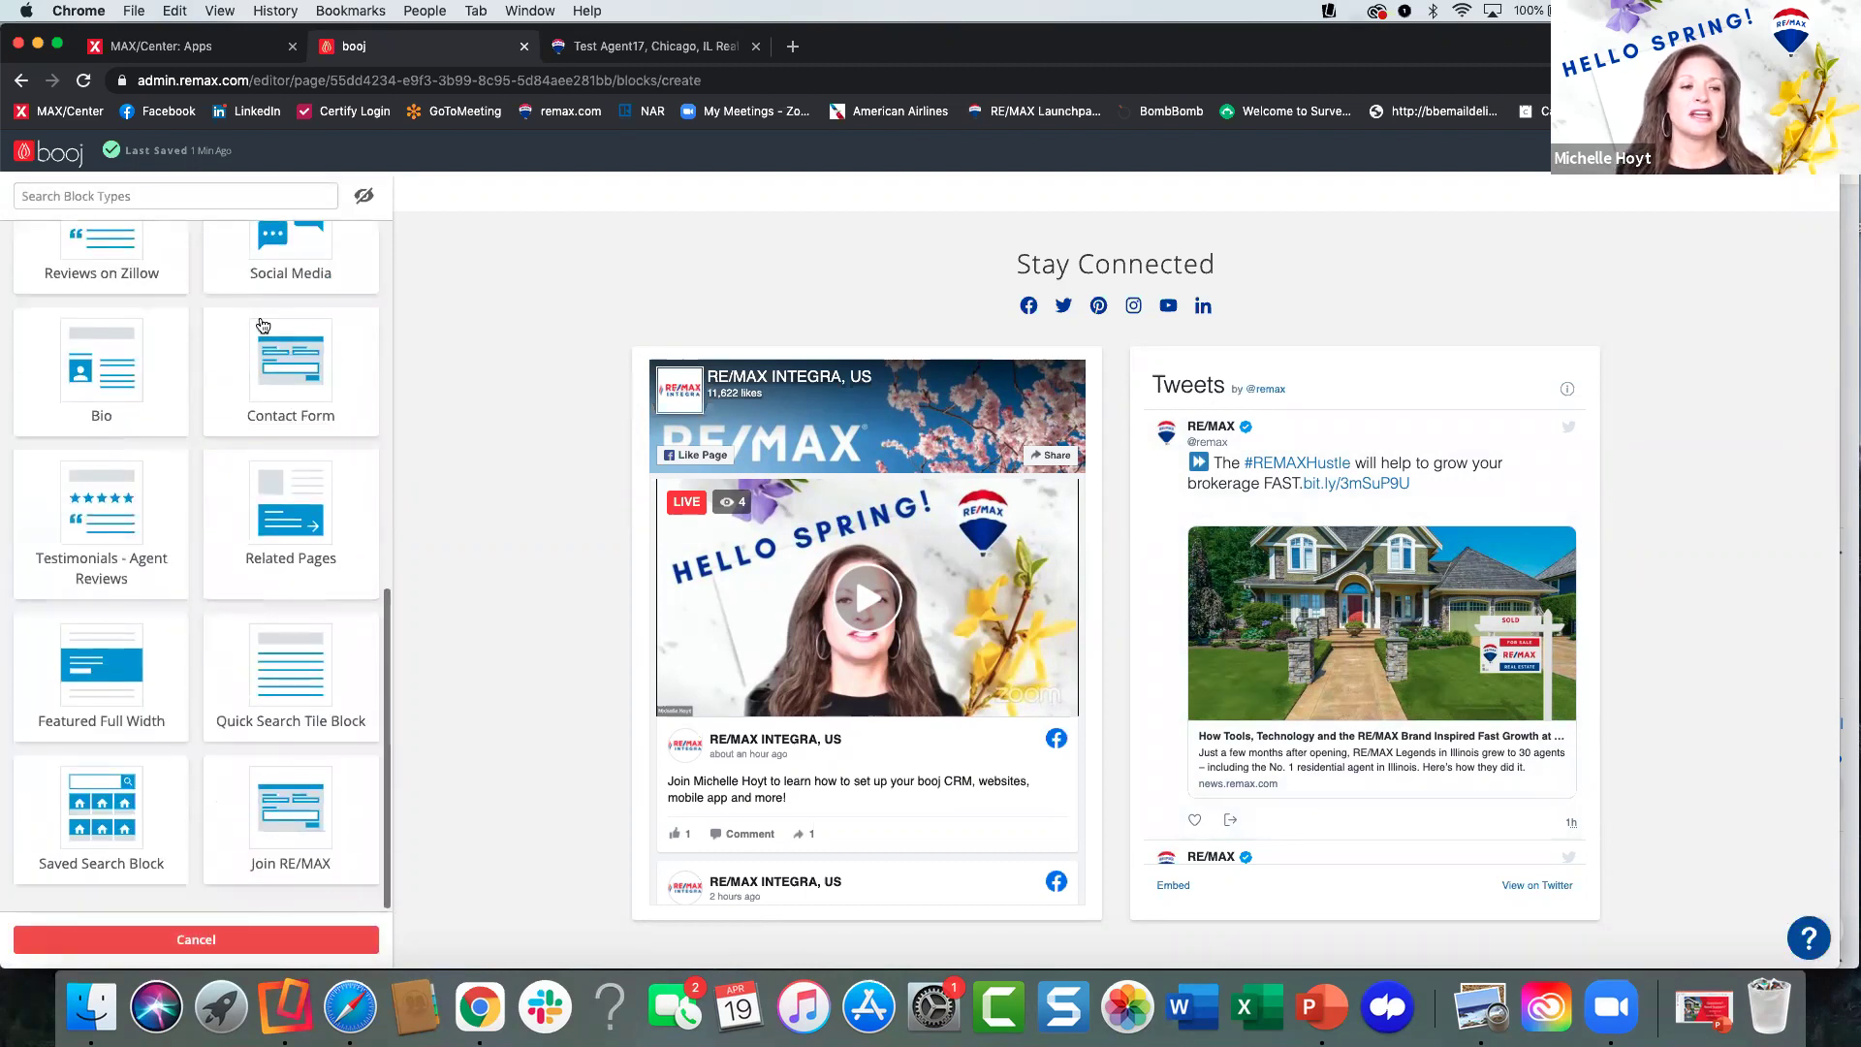
pyautogui.click(278, 364)
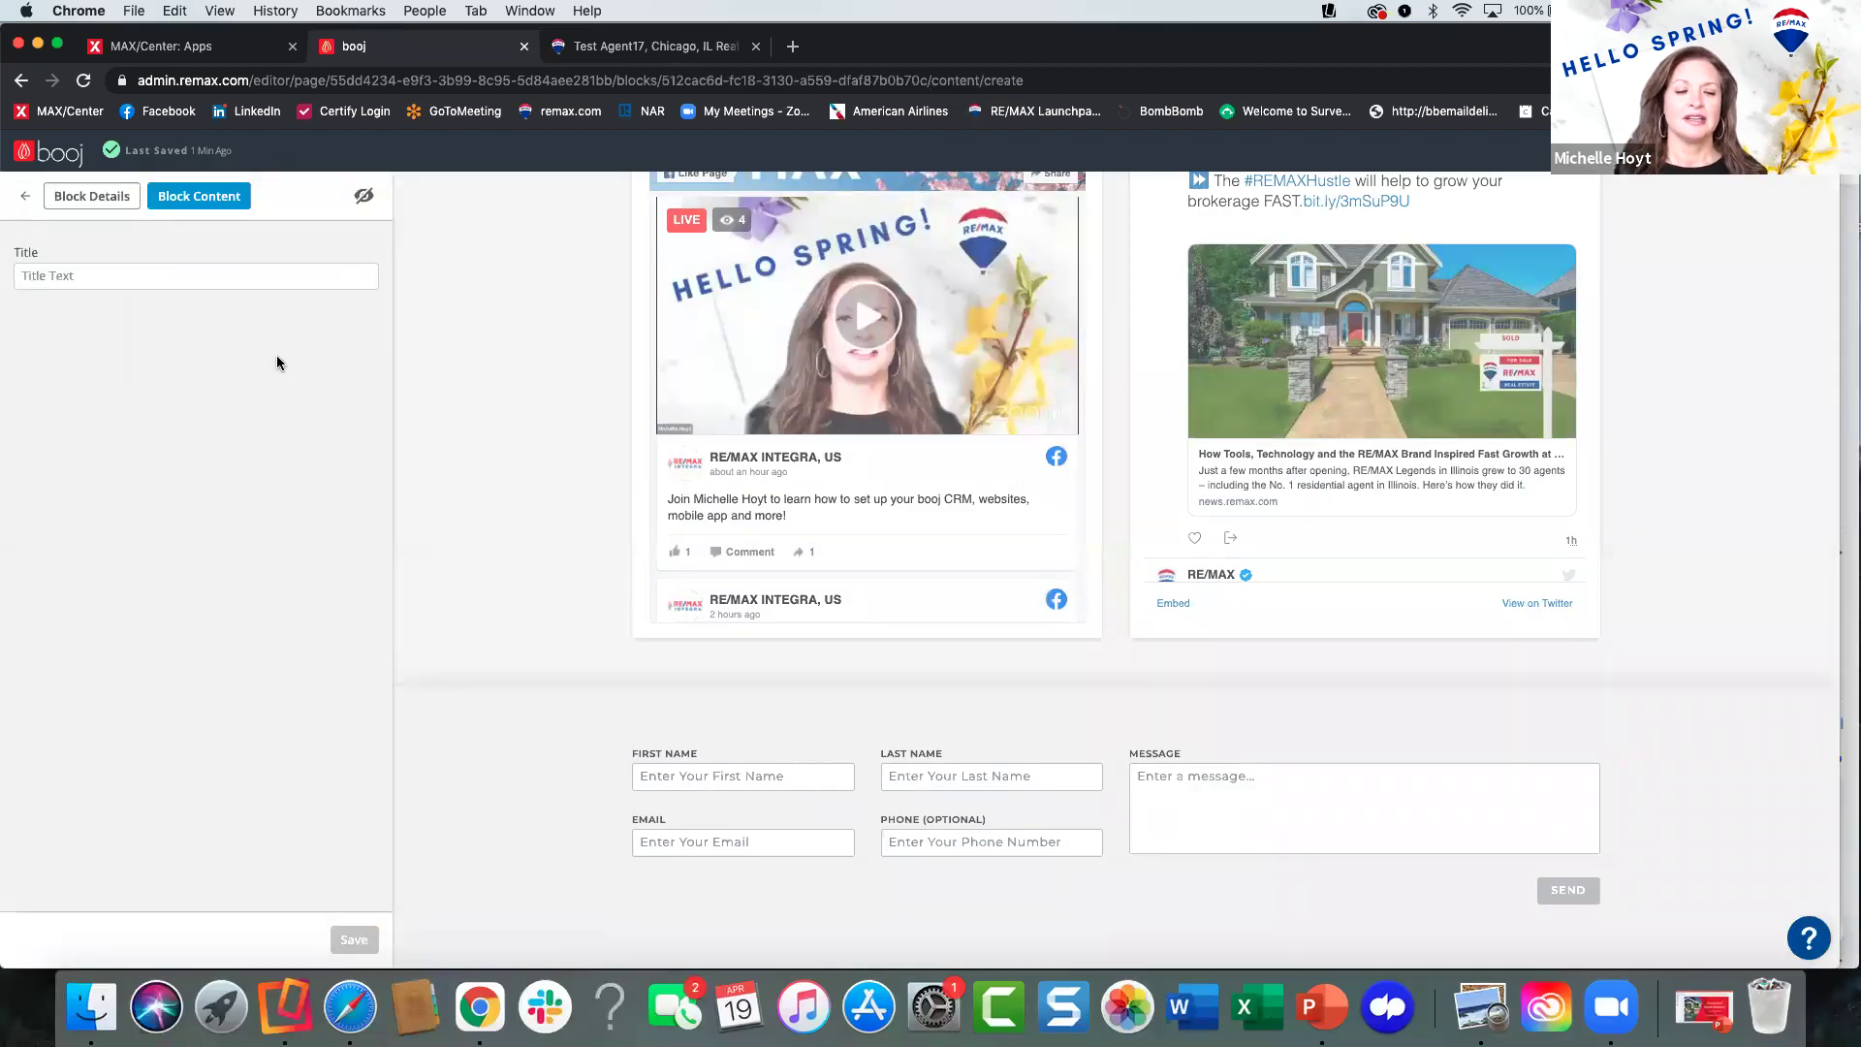
# Title the contact form "Questions? Contact Me Today!" and save the block.
pyautogui.click(79, 276)
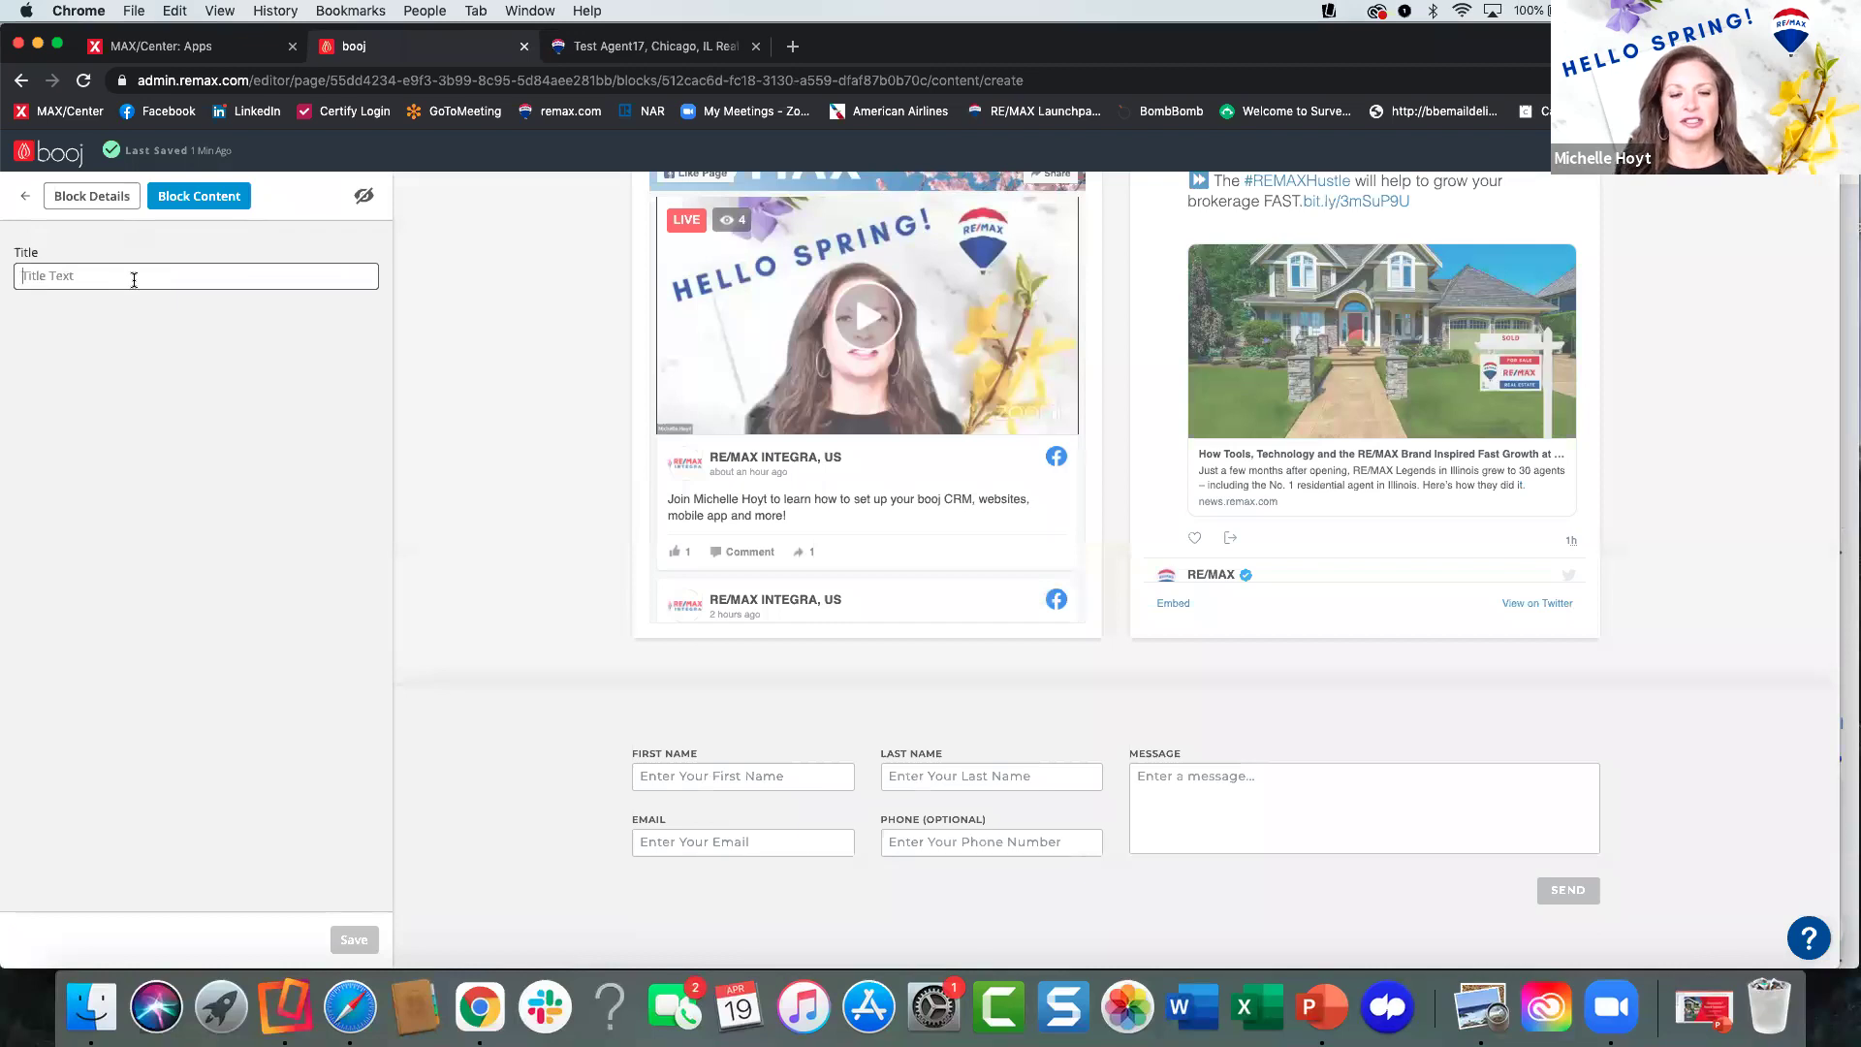
pyautogui.write('Quesitons')
pyautogui.press('BackSpace')
pyautogui.press('BackSpace')
pyautogui.press('BackSpace')
pyautogui.press('BackSpace')
pyautogui.press('BackSpace')
pyautogui.write('tions')
pyautogui.press('BackSpace')
pyautogui.press('BackSpace')
pyautogui.write('ns? Co')
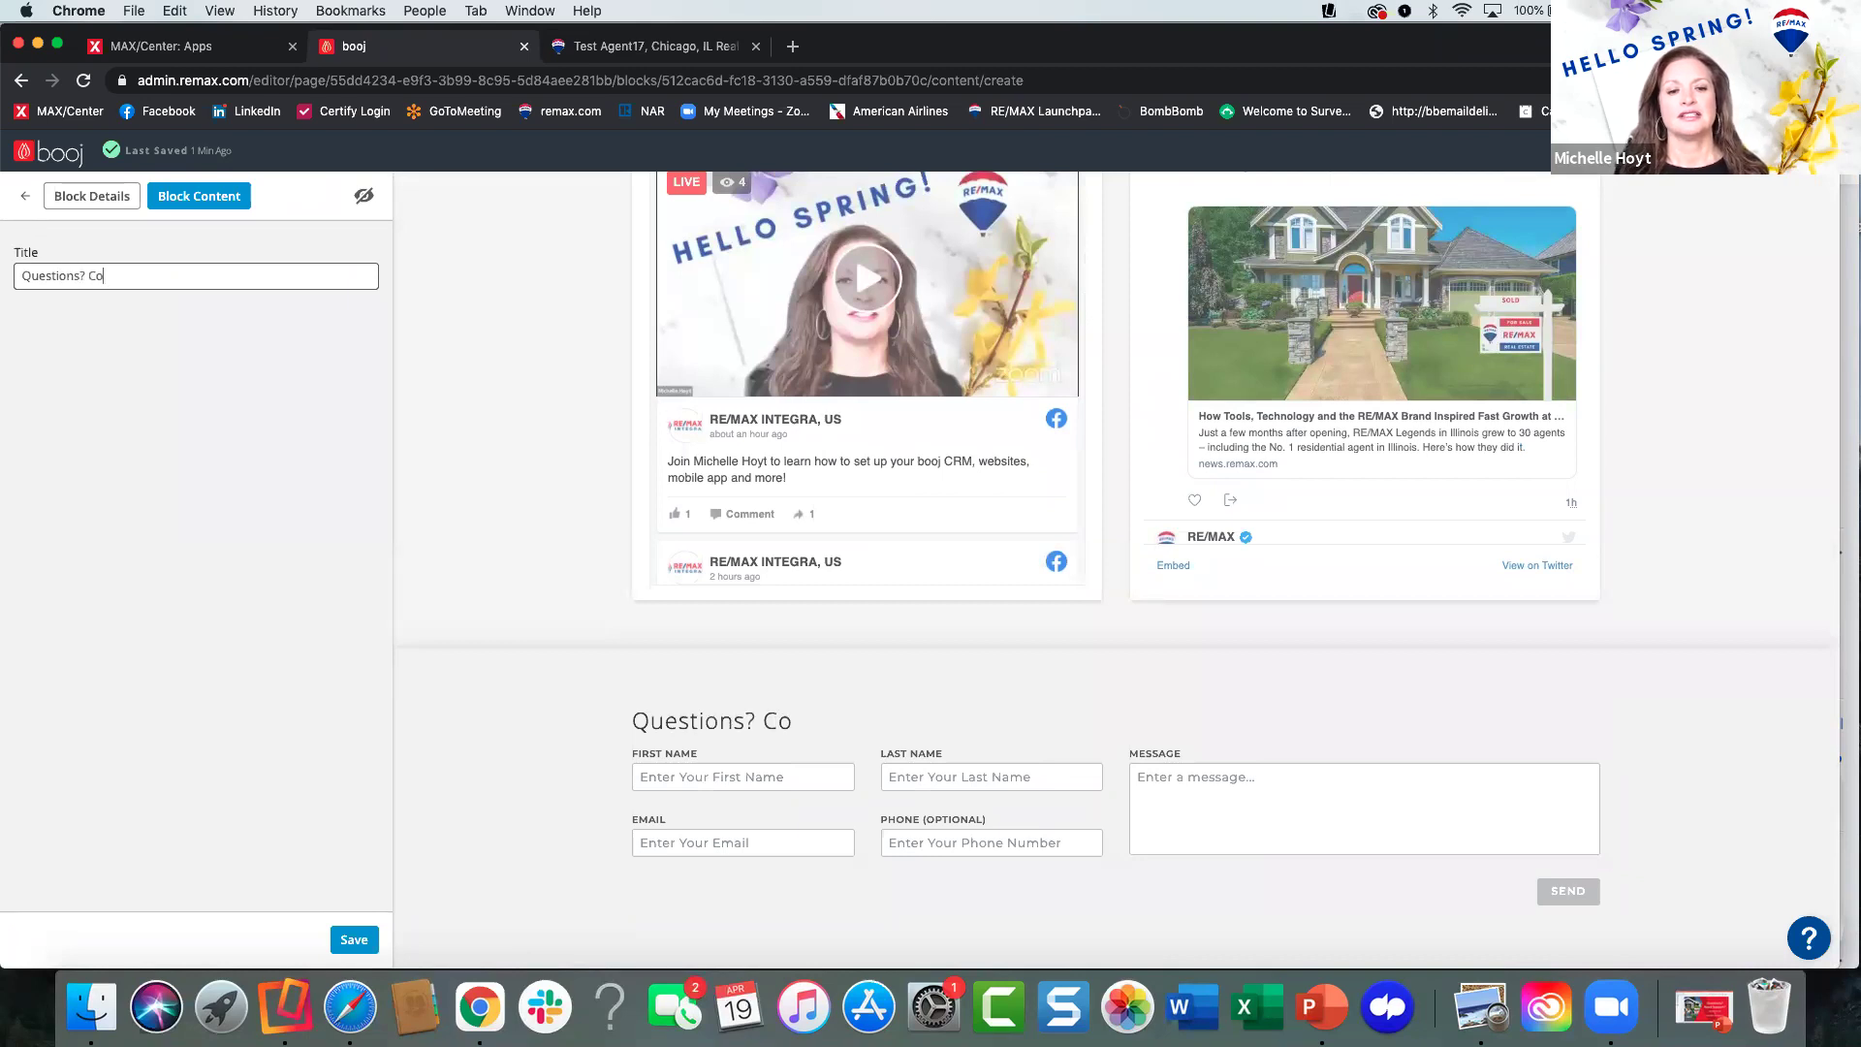
pyautogui.write('ntact Me Tod')
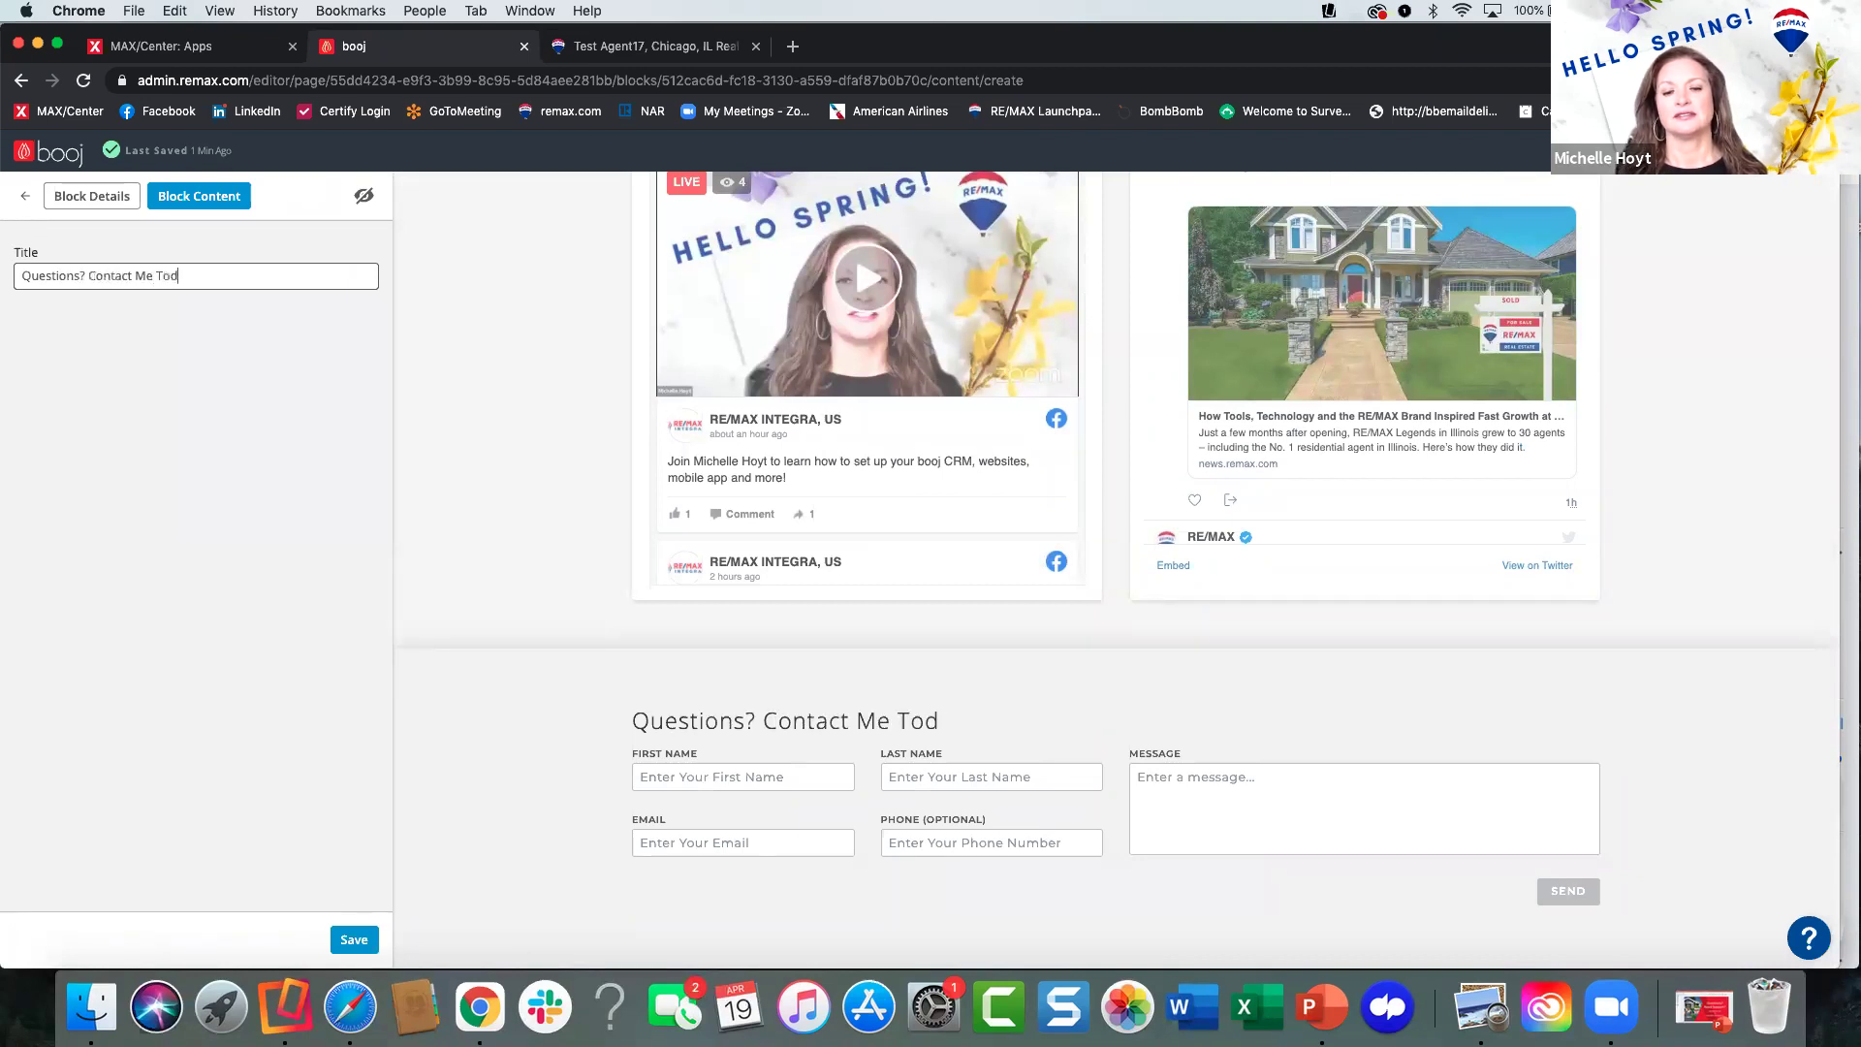
pyautogui.write('ay!')
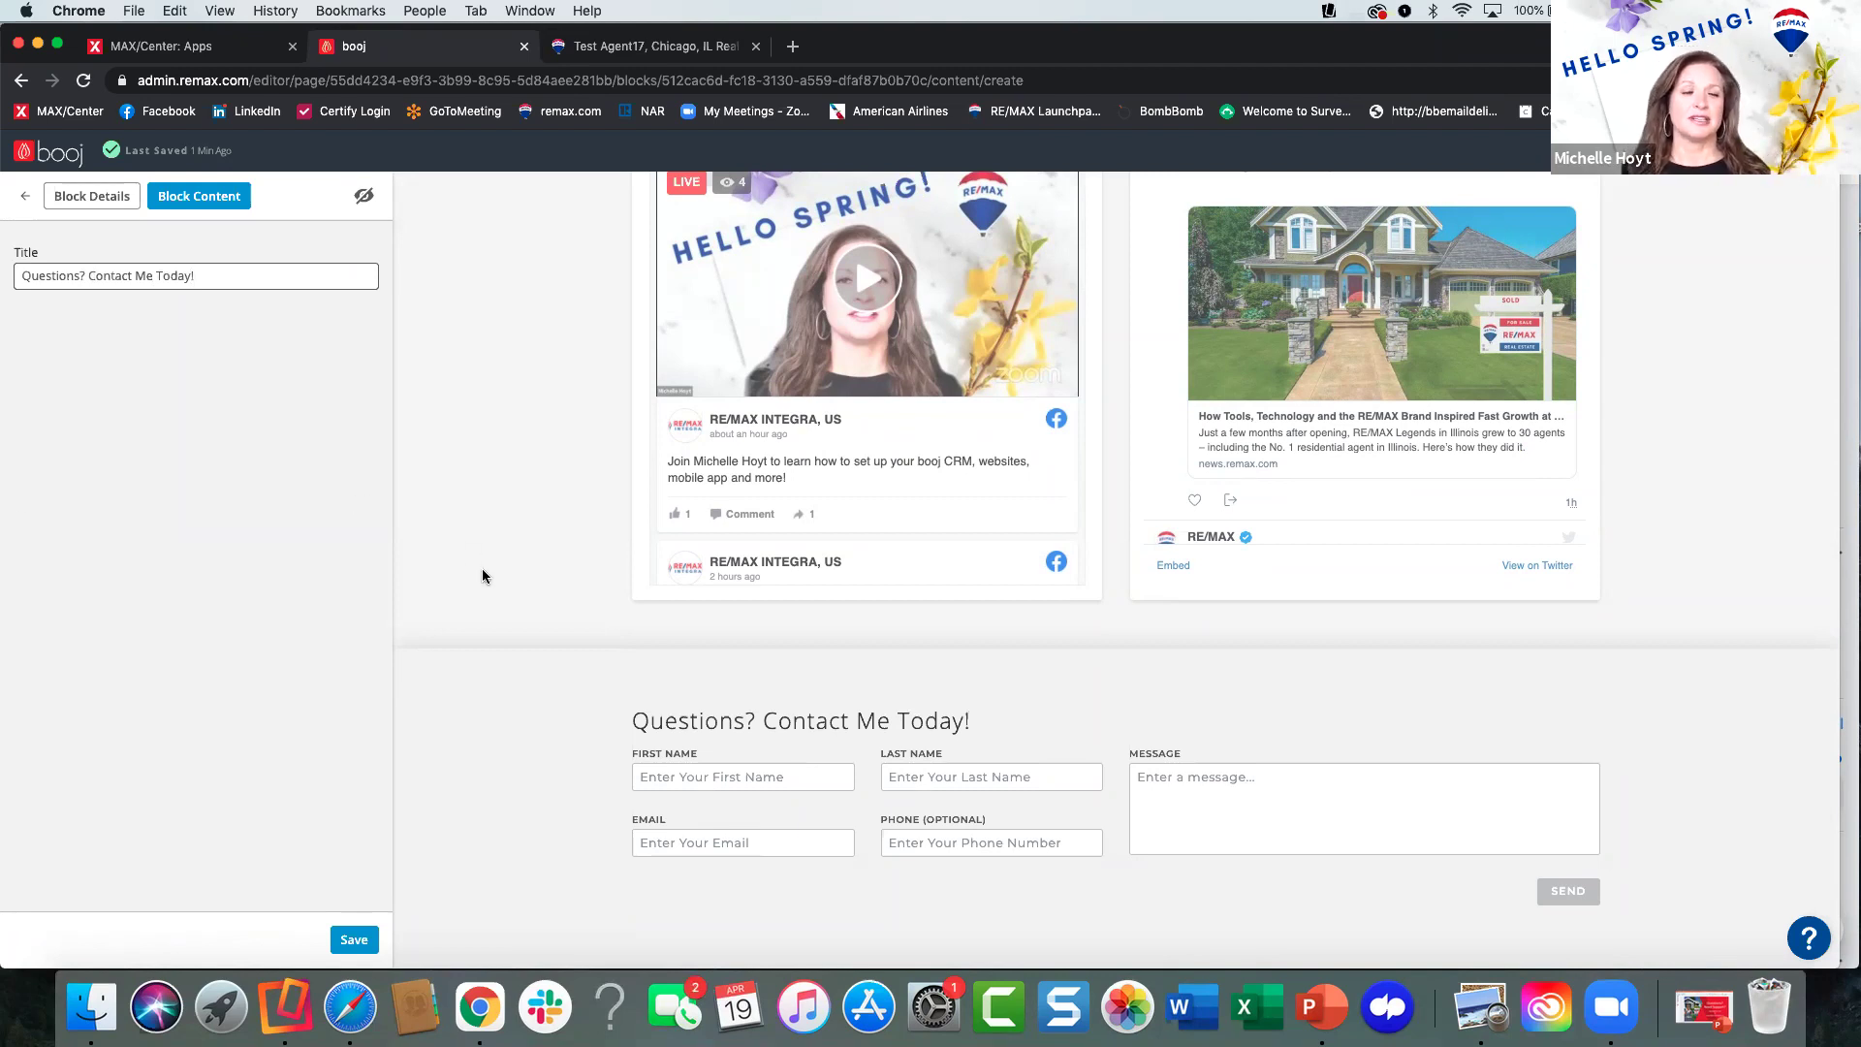
pyautogui.click(354, 939)
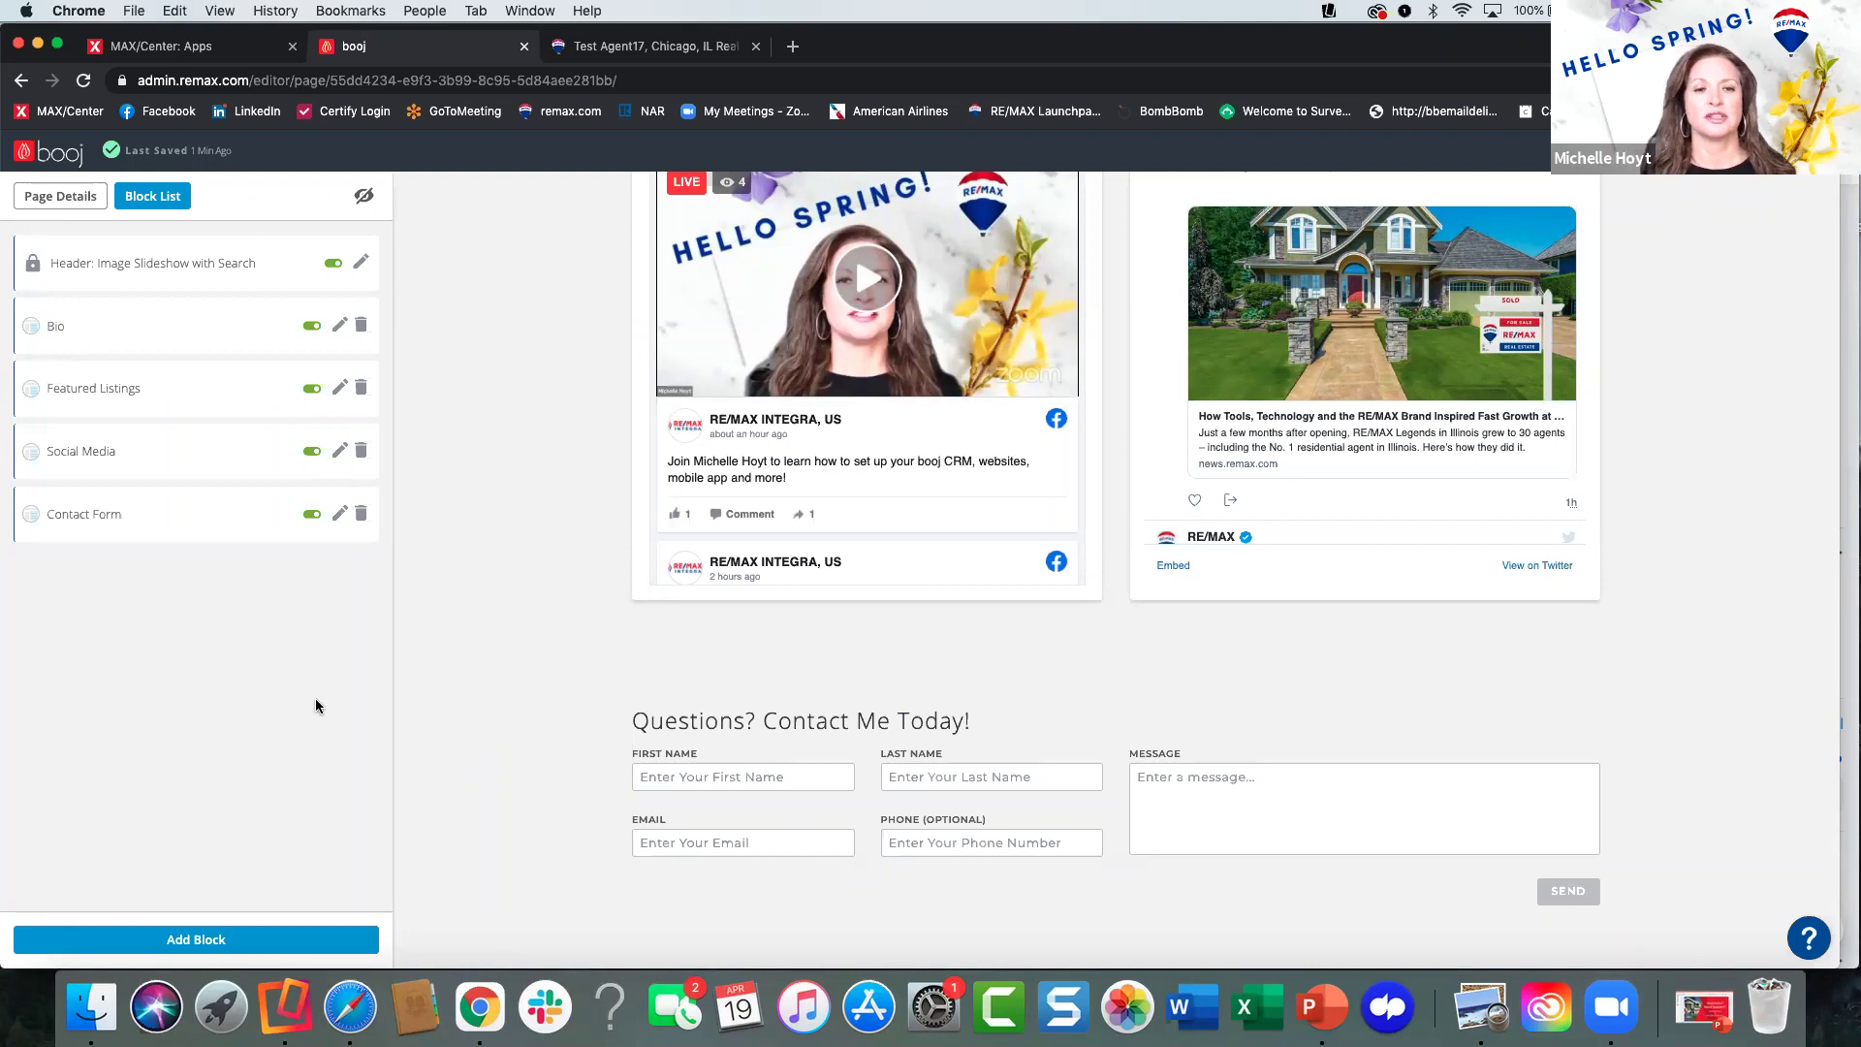
# Review the rebuilt home page preview up to the header, and return to the website's Pages list.
pyautogui.scroll(5, 488, 531)
pyautogui.scroll(4, 487, 531)
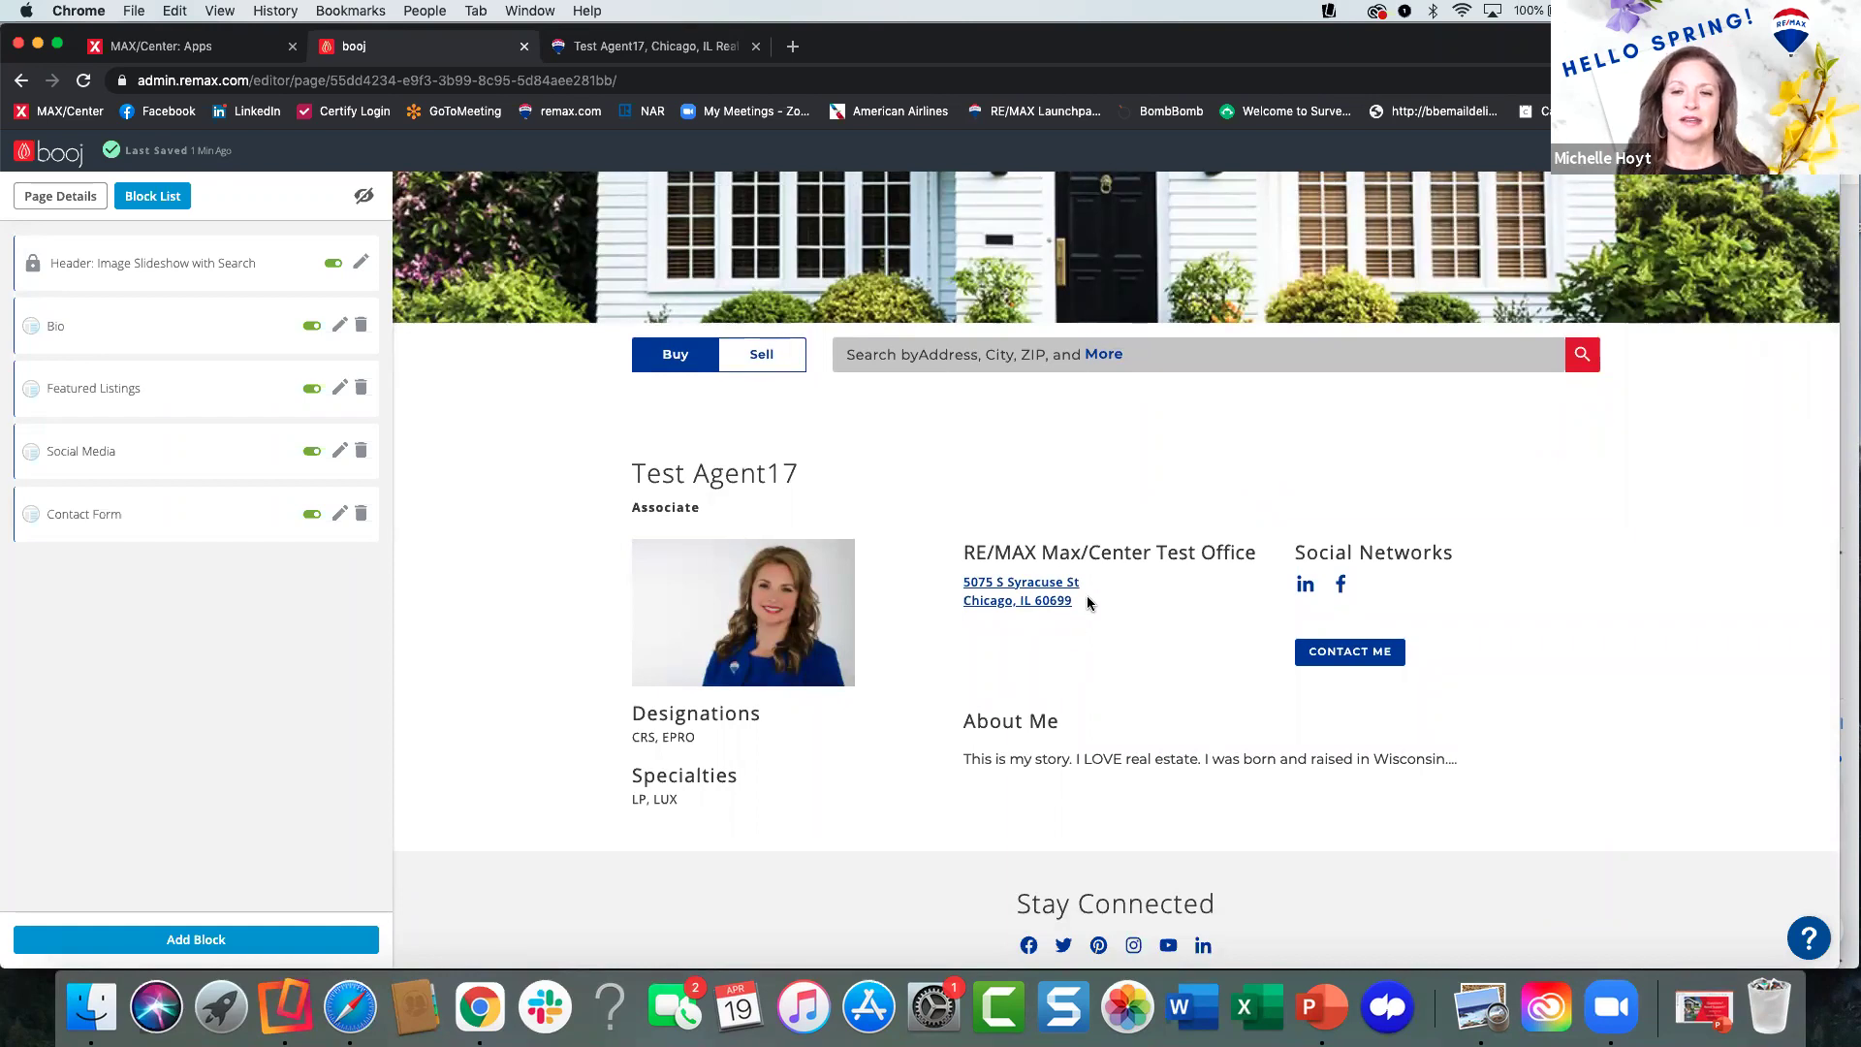
pyautogui.scroll(3, 1087, 603)
pyautogui.scroll(1, 1087, 596)
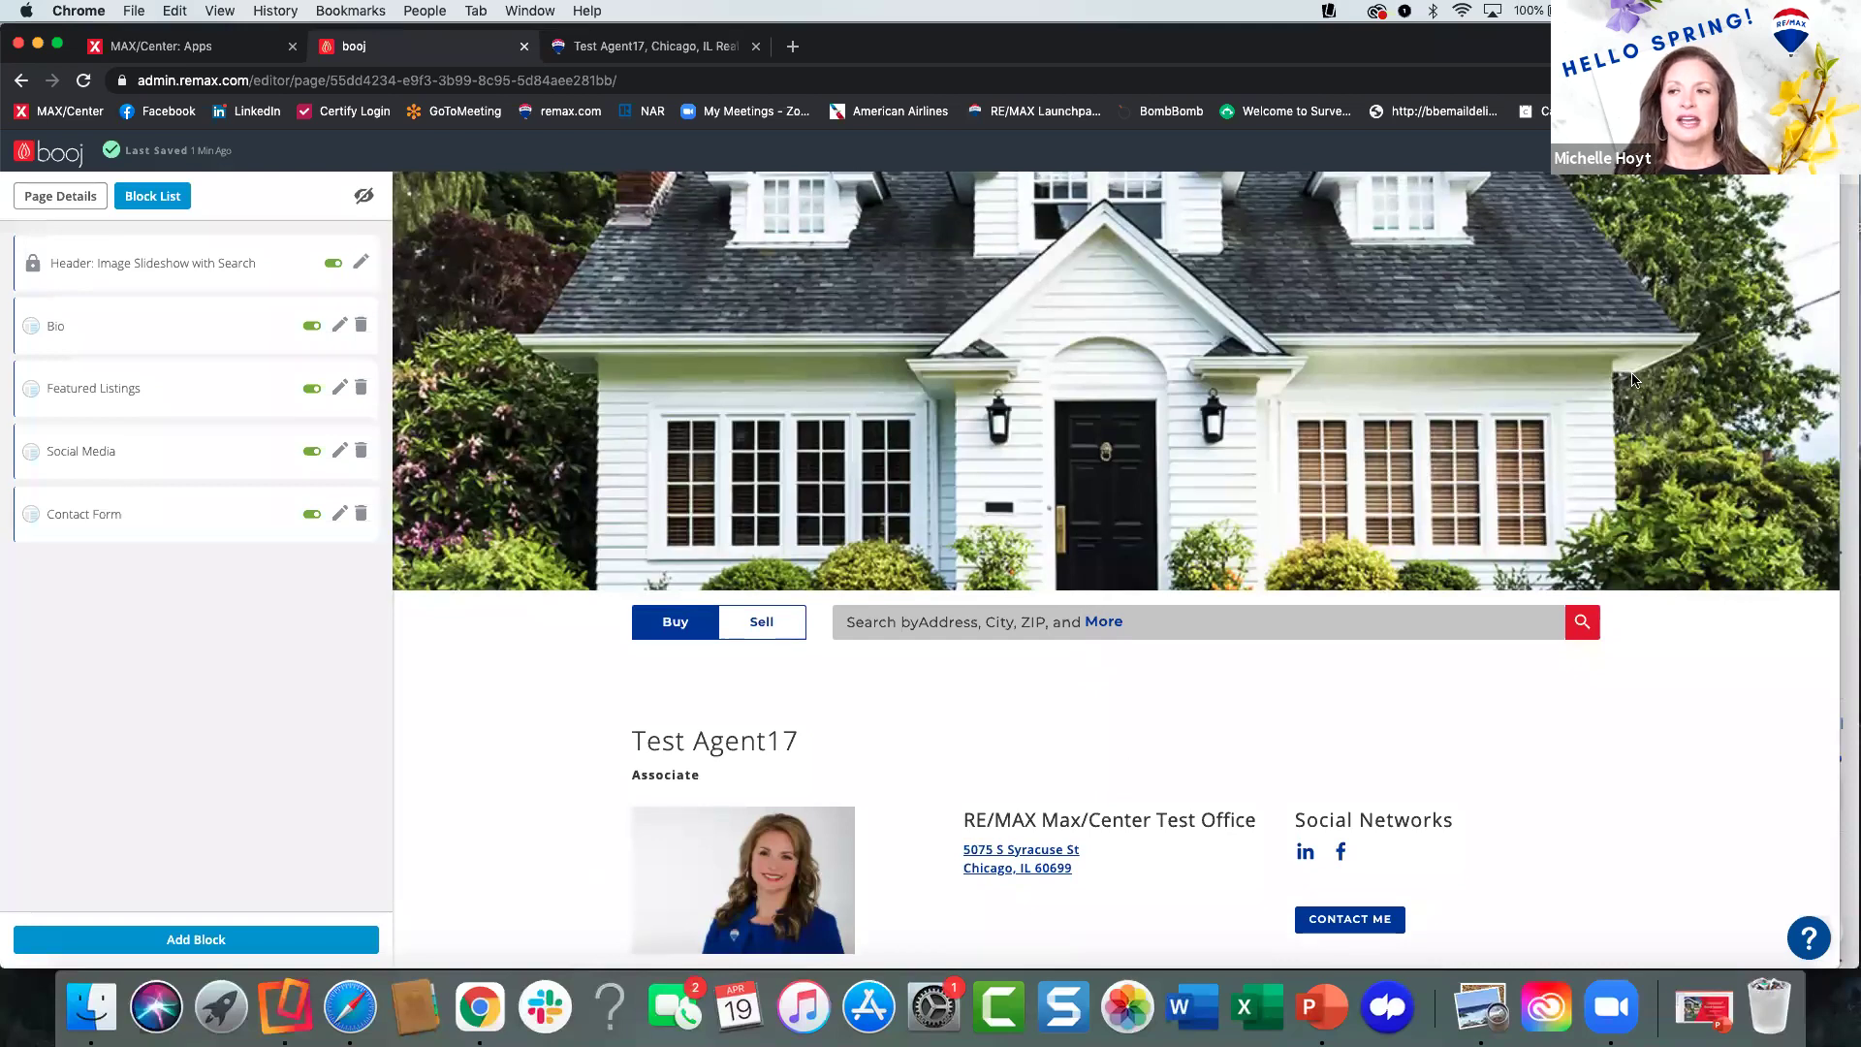
pyautogui.press('super+bracketleft')
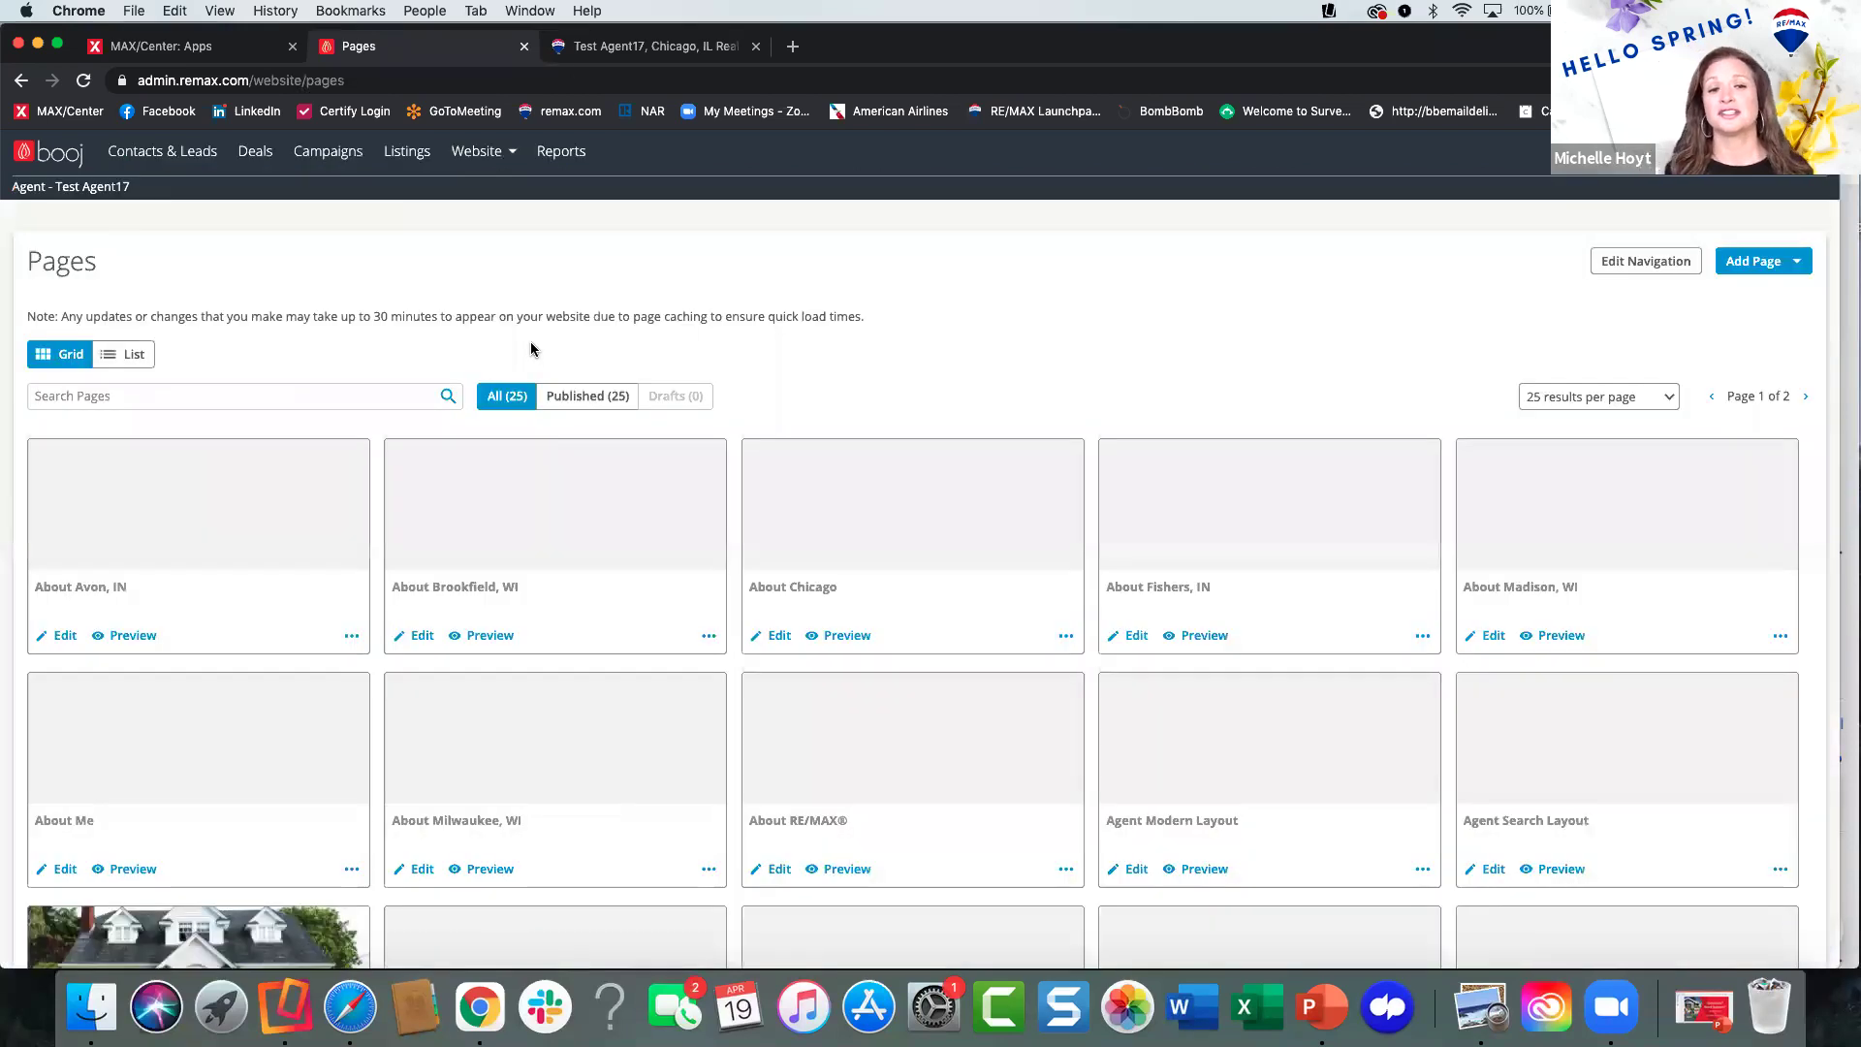
# Reload the live agent website and review its home page from the header photo down to the contact form.
pyautogui.click(657, 47)
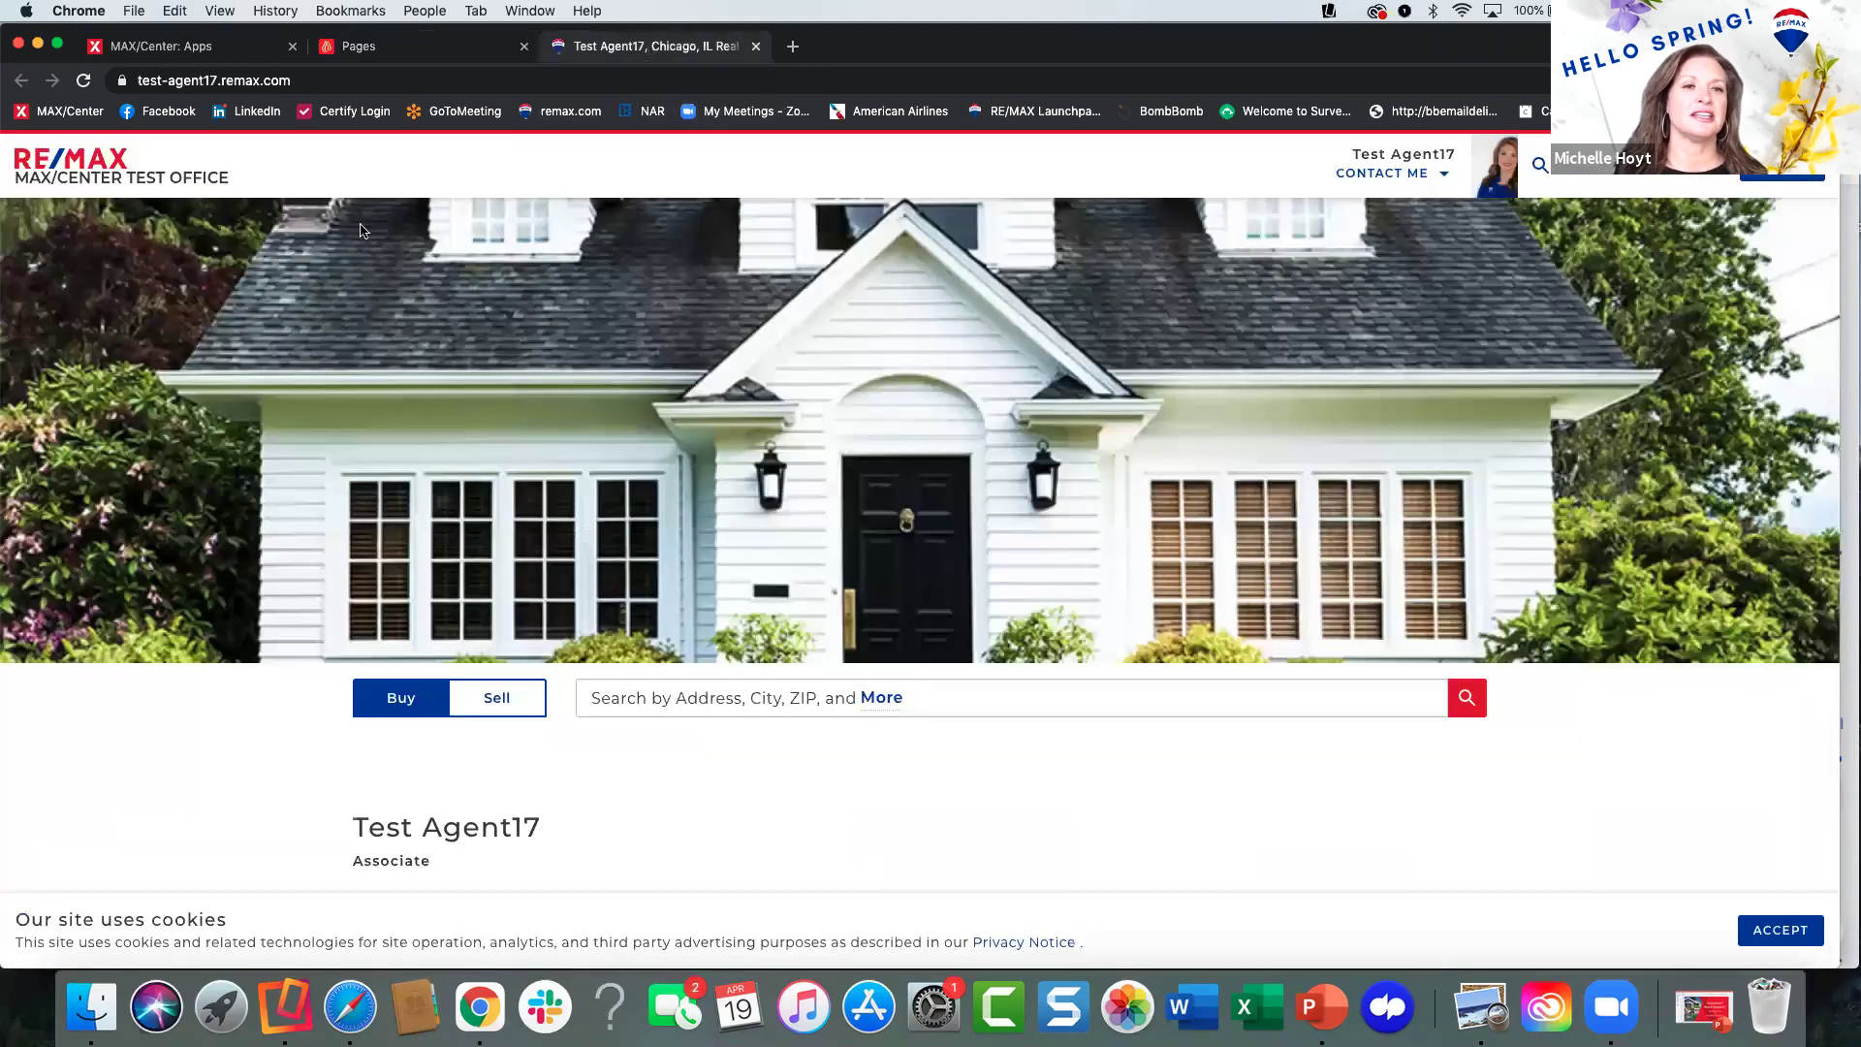
pyautogui.click(84, 80)
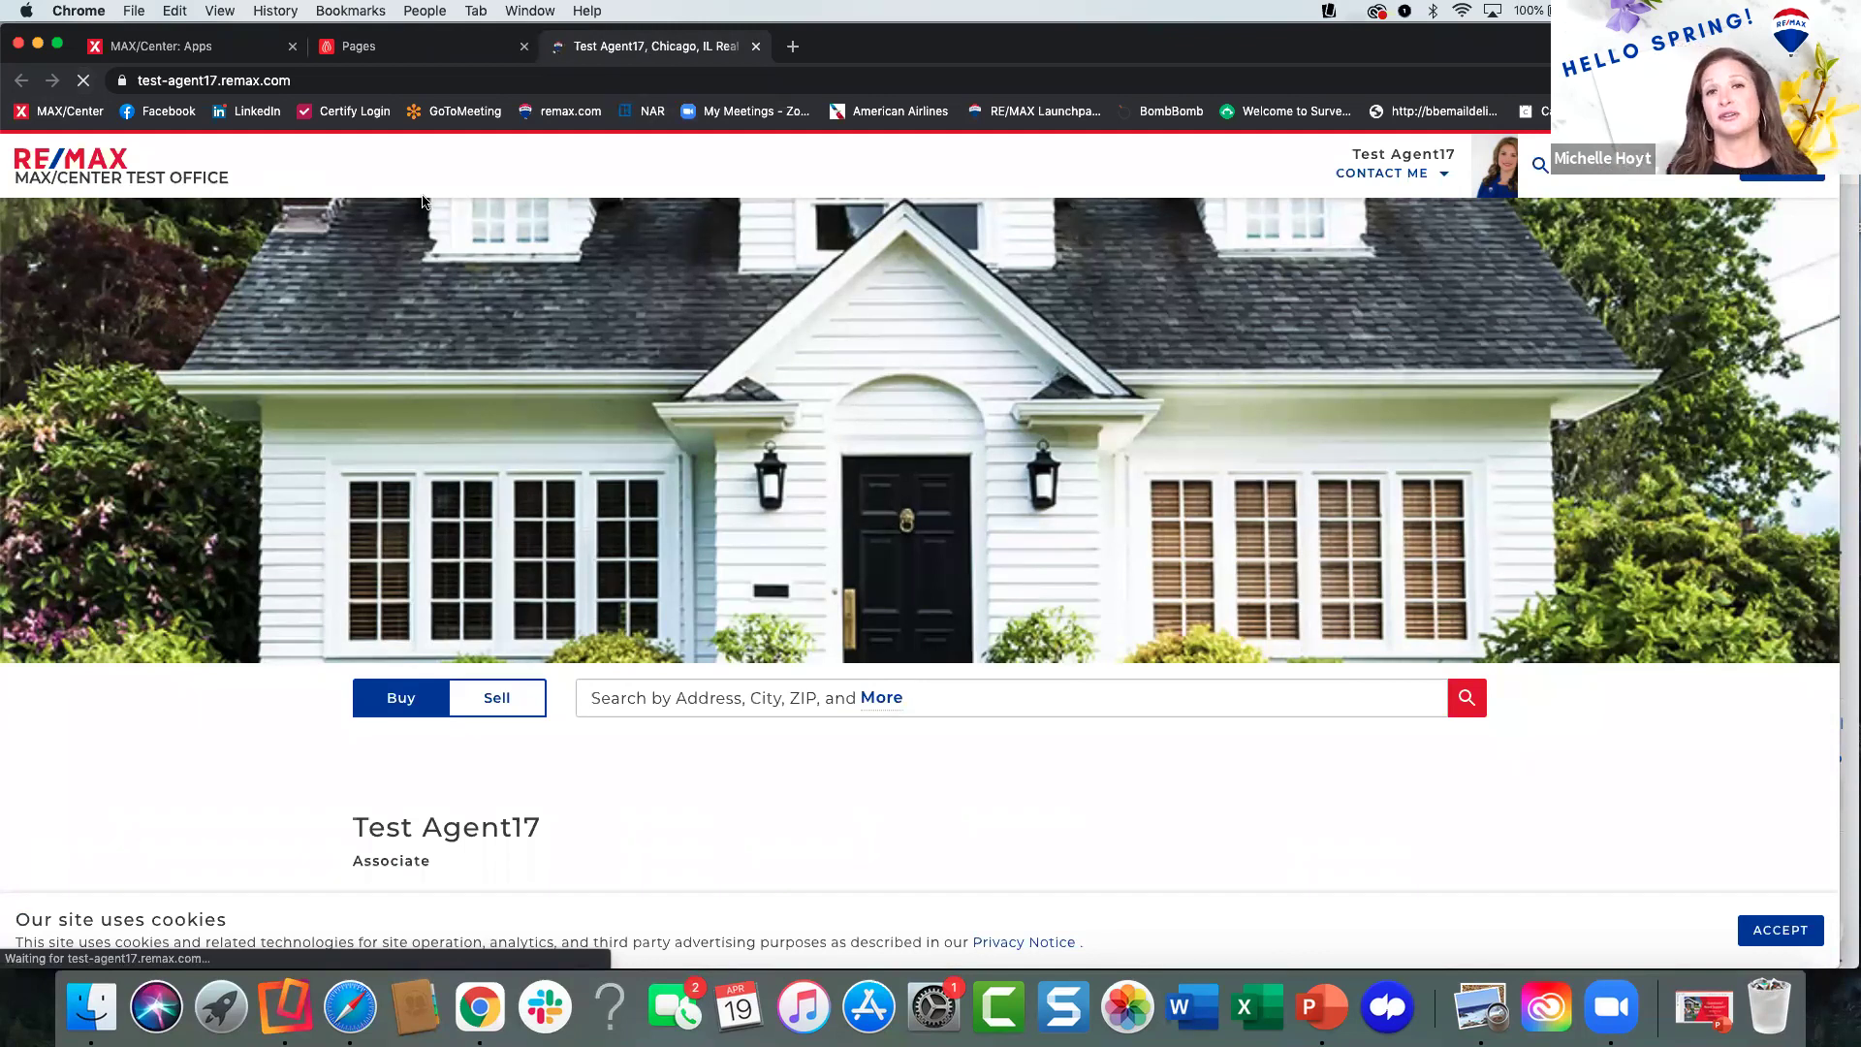
pyautogui.scroll(-5, 609, 444)
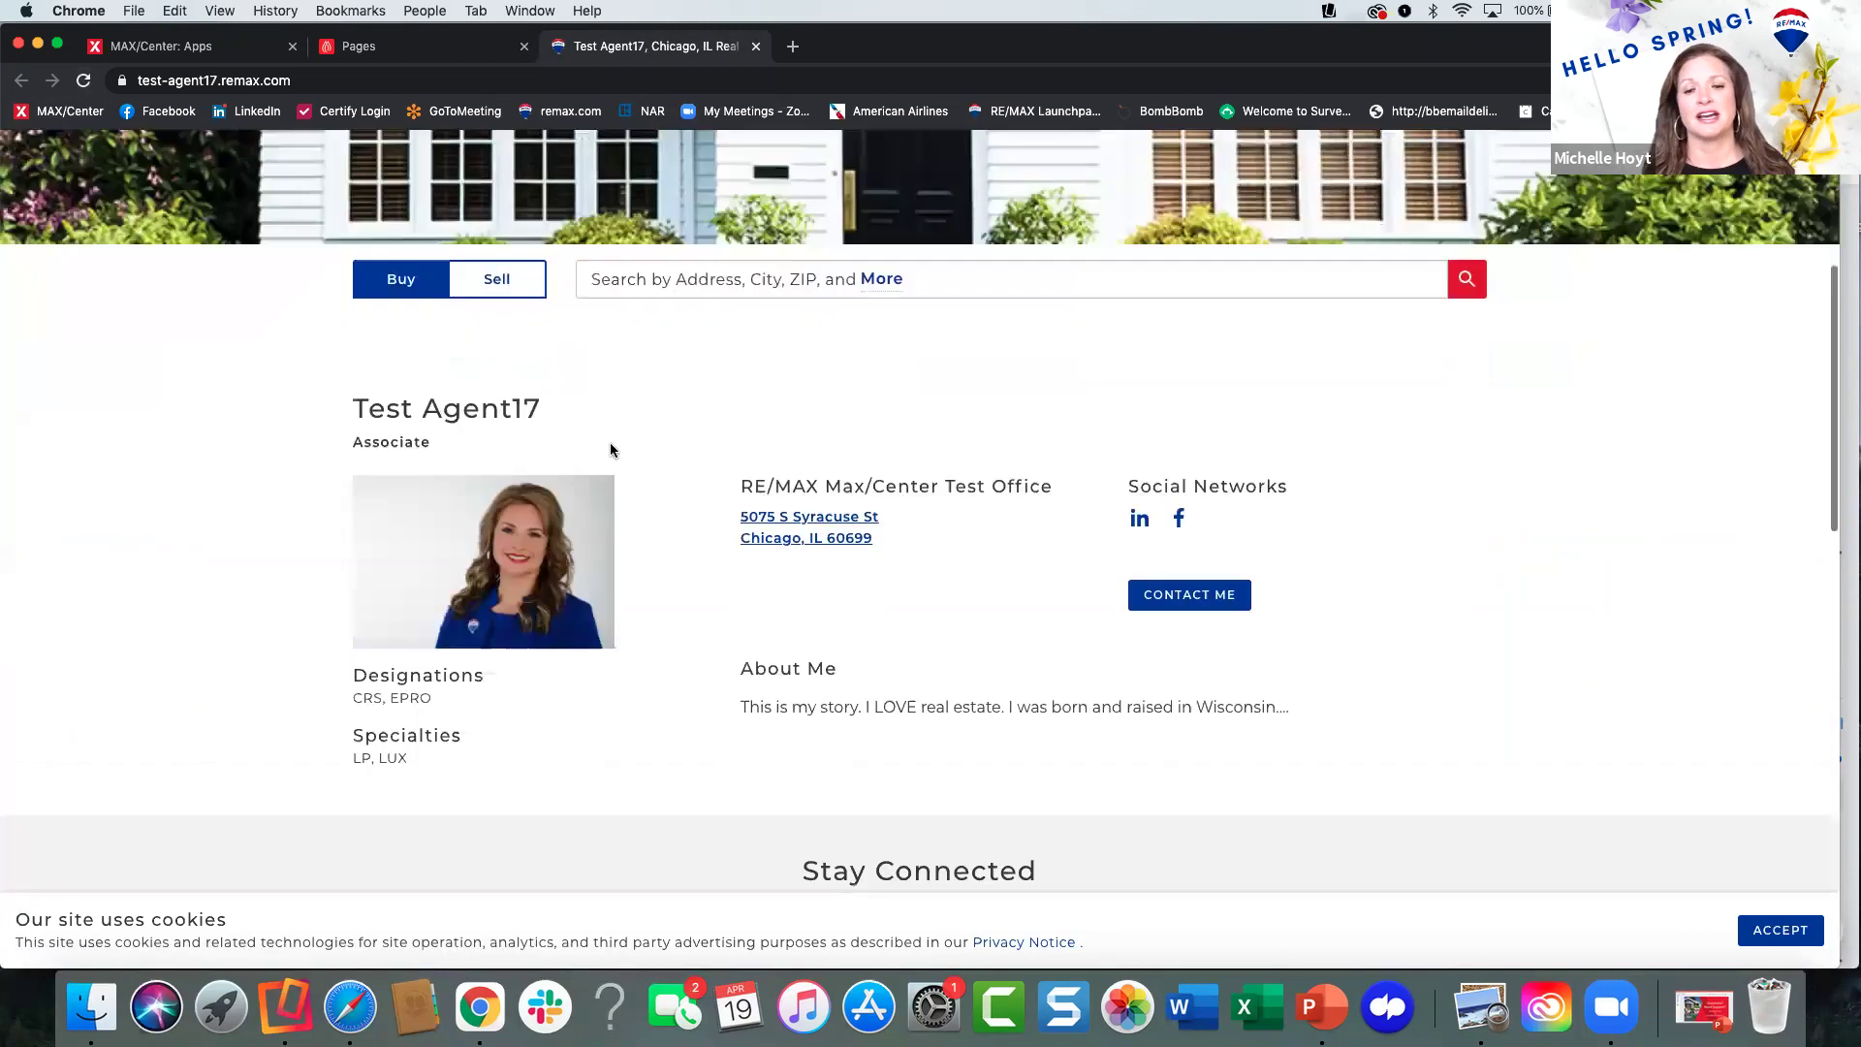
pyautogui.scroll(-10, 608, 442)
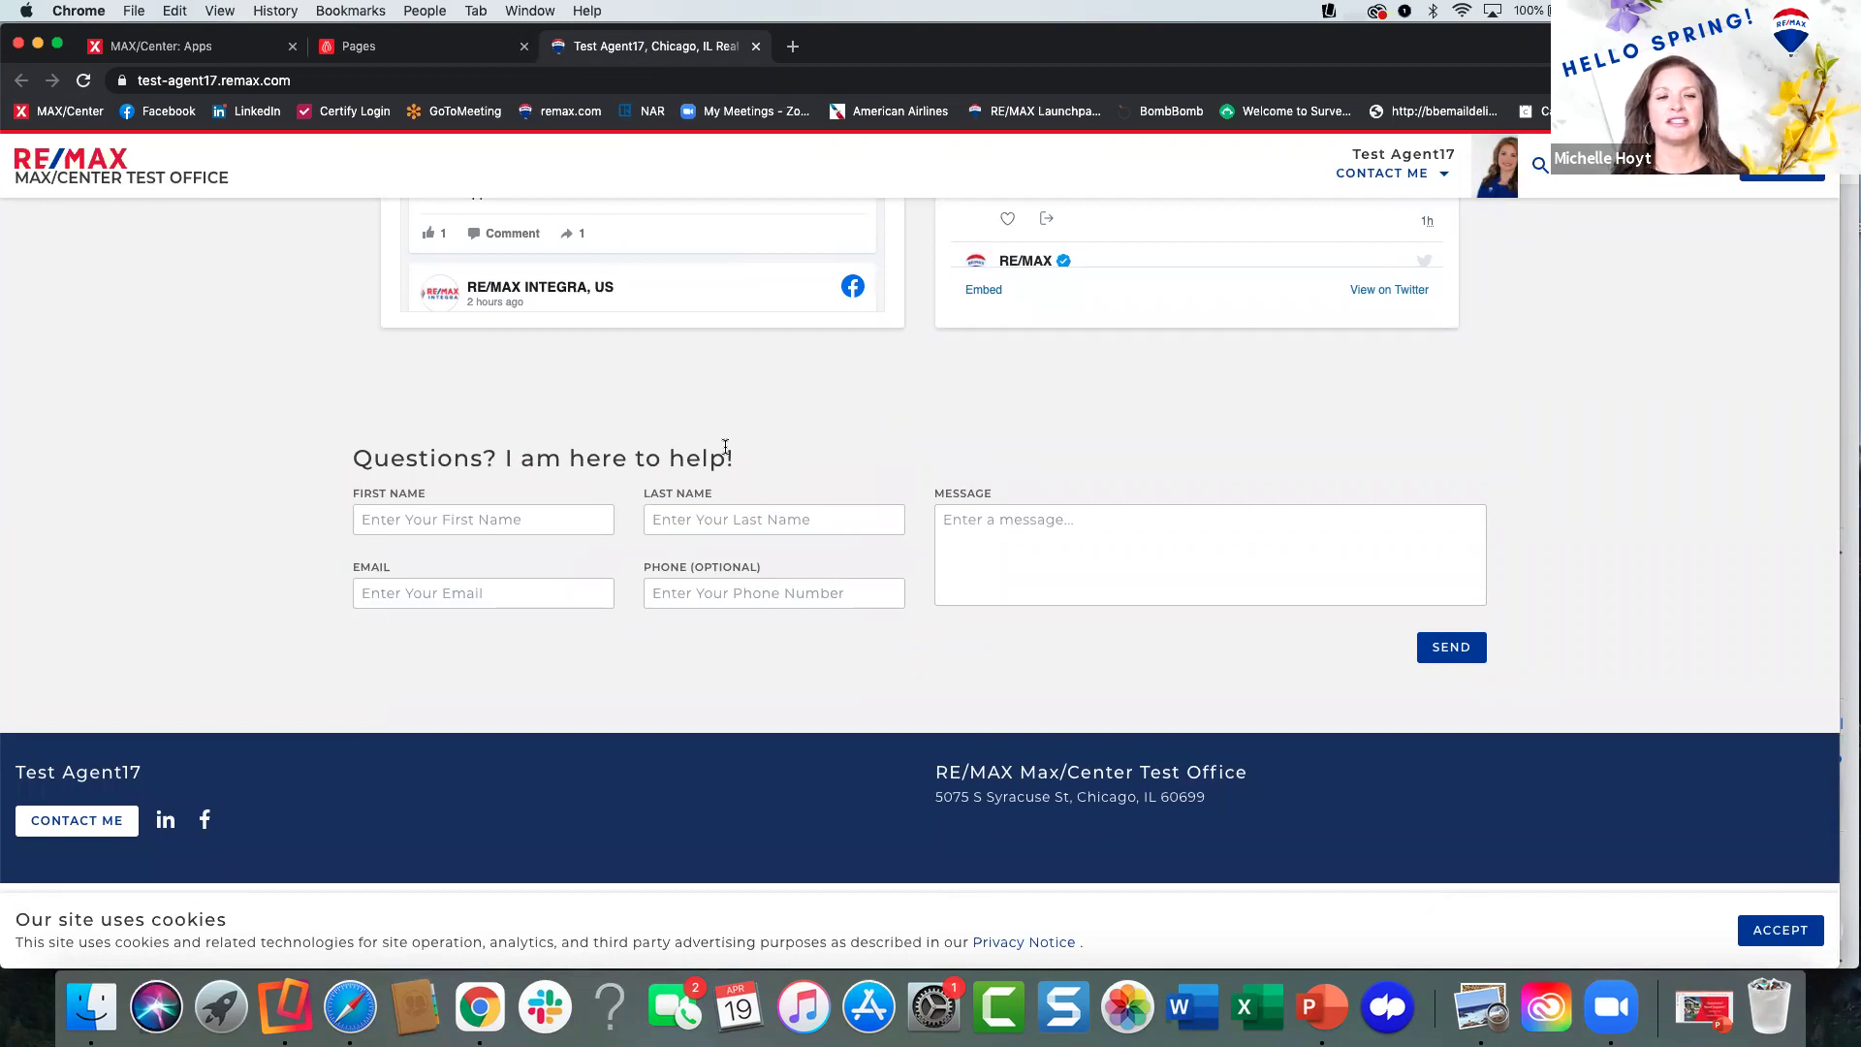
pyautogui.scroll(15, 725, 452)
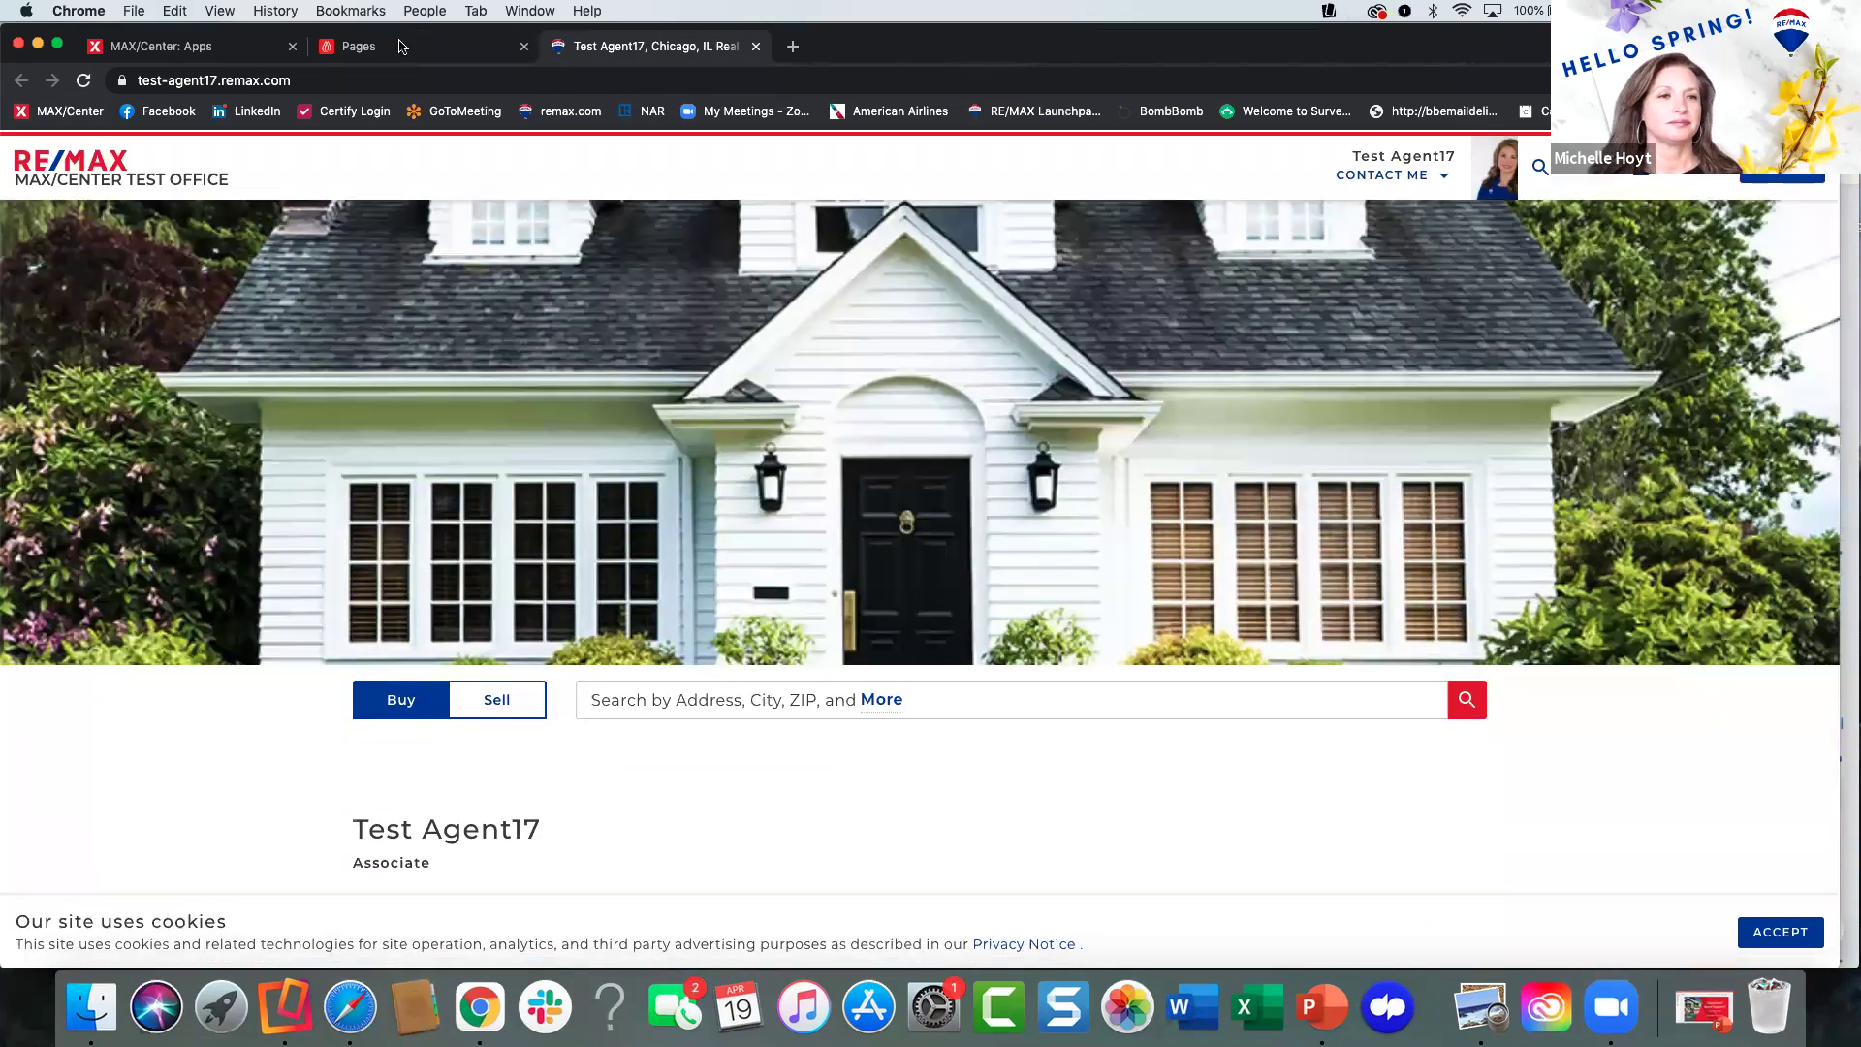
# Return to the booj admin site and open the website Dashboard.
pyautogui.click(395, 44)
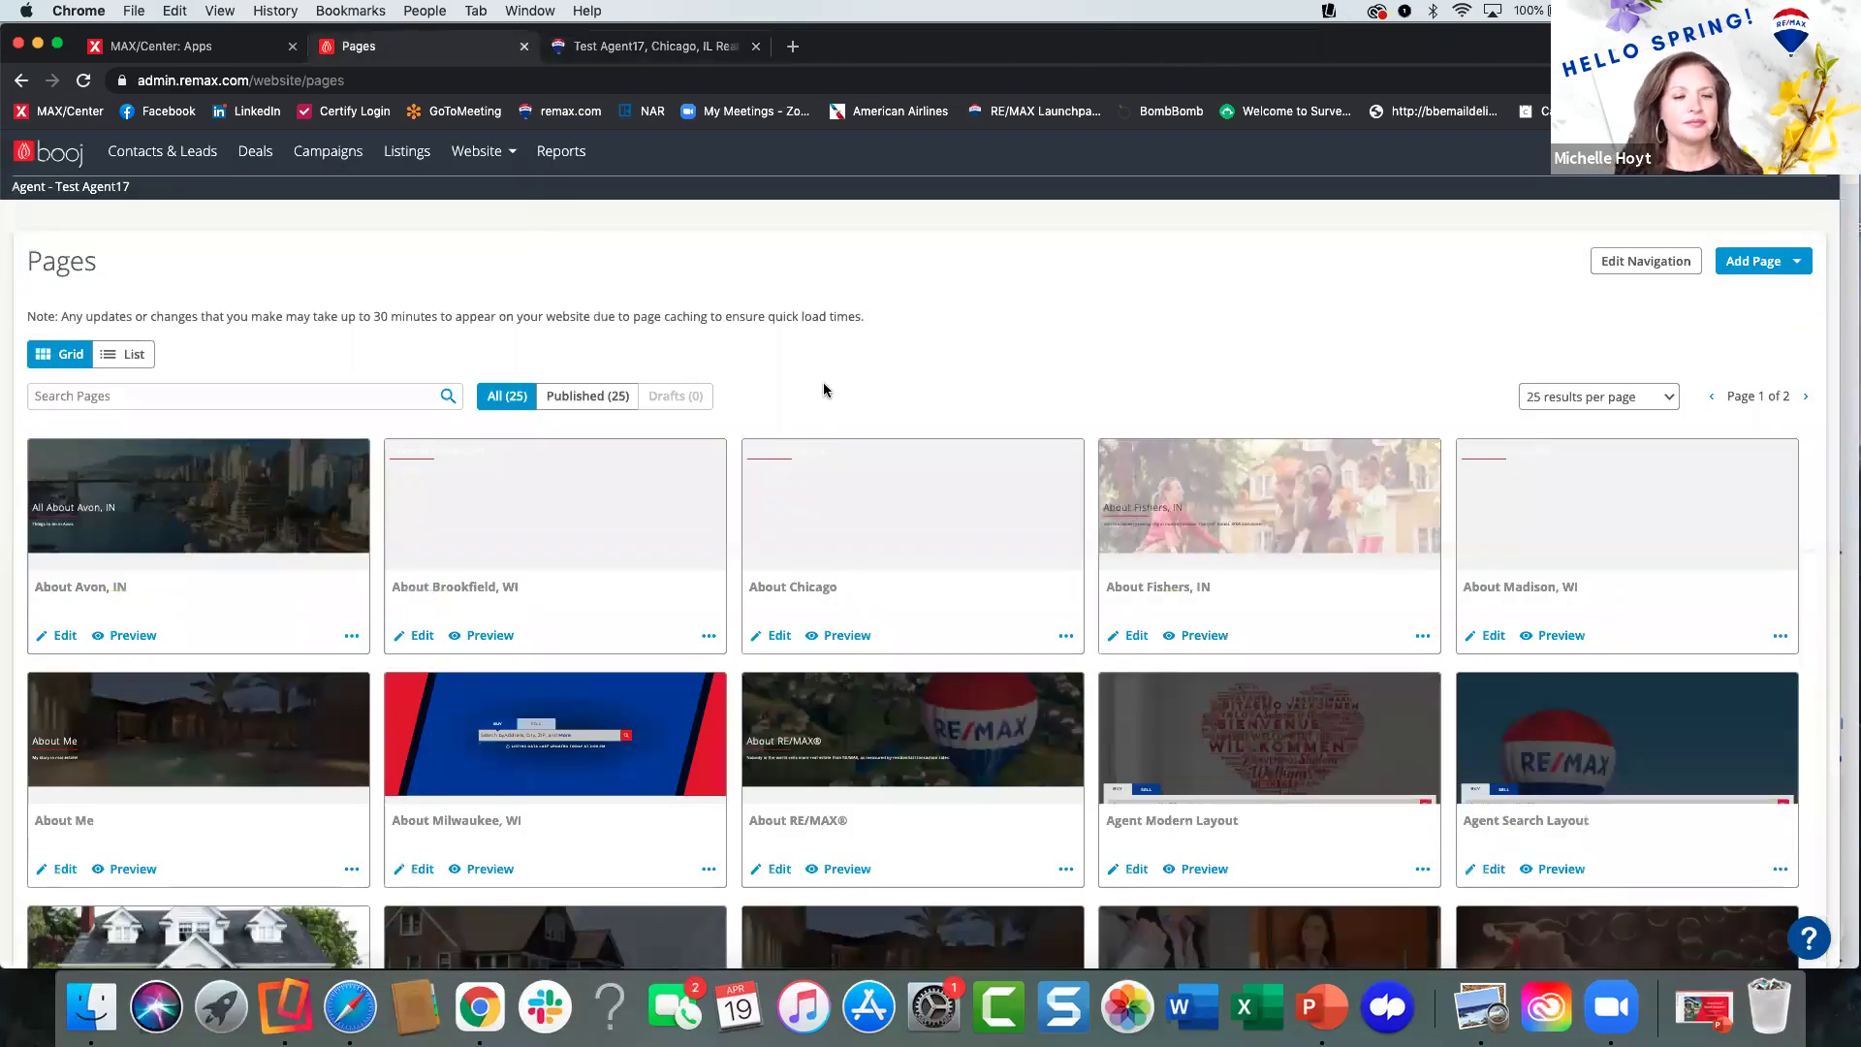
pyautogui.click(468, 160)
pyautogui.click(485, 193)
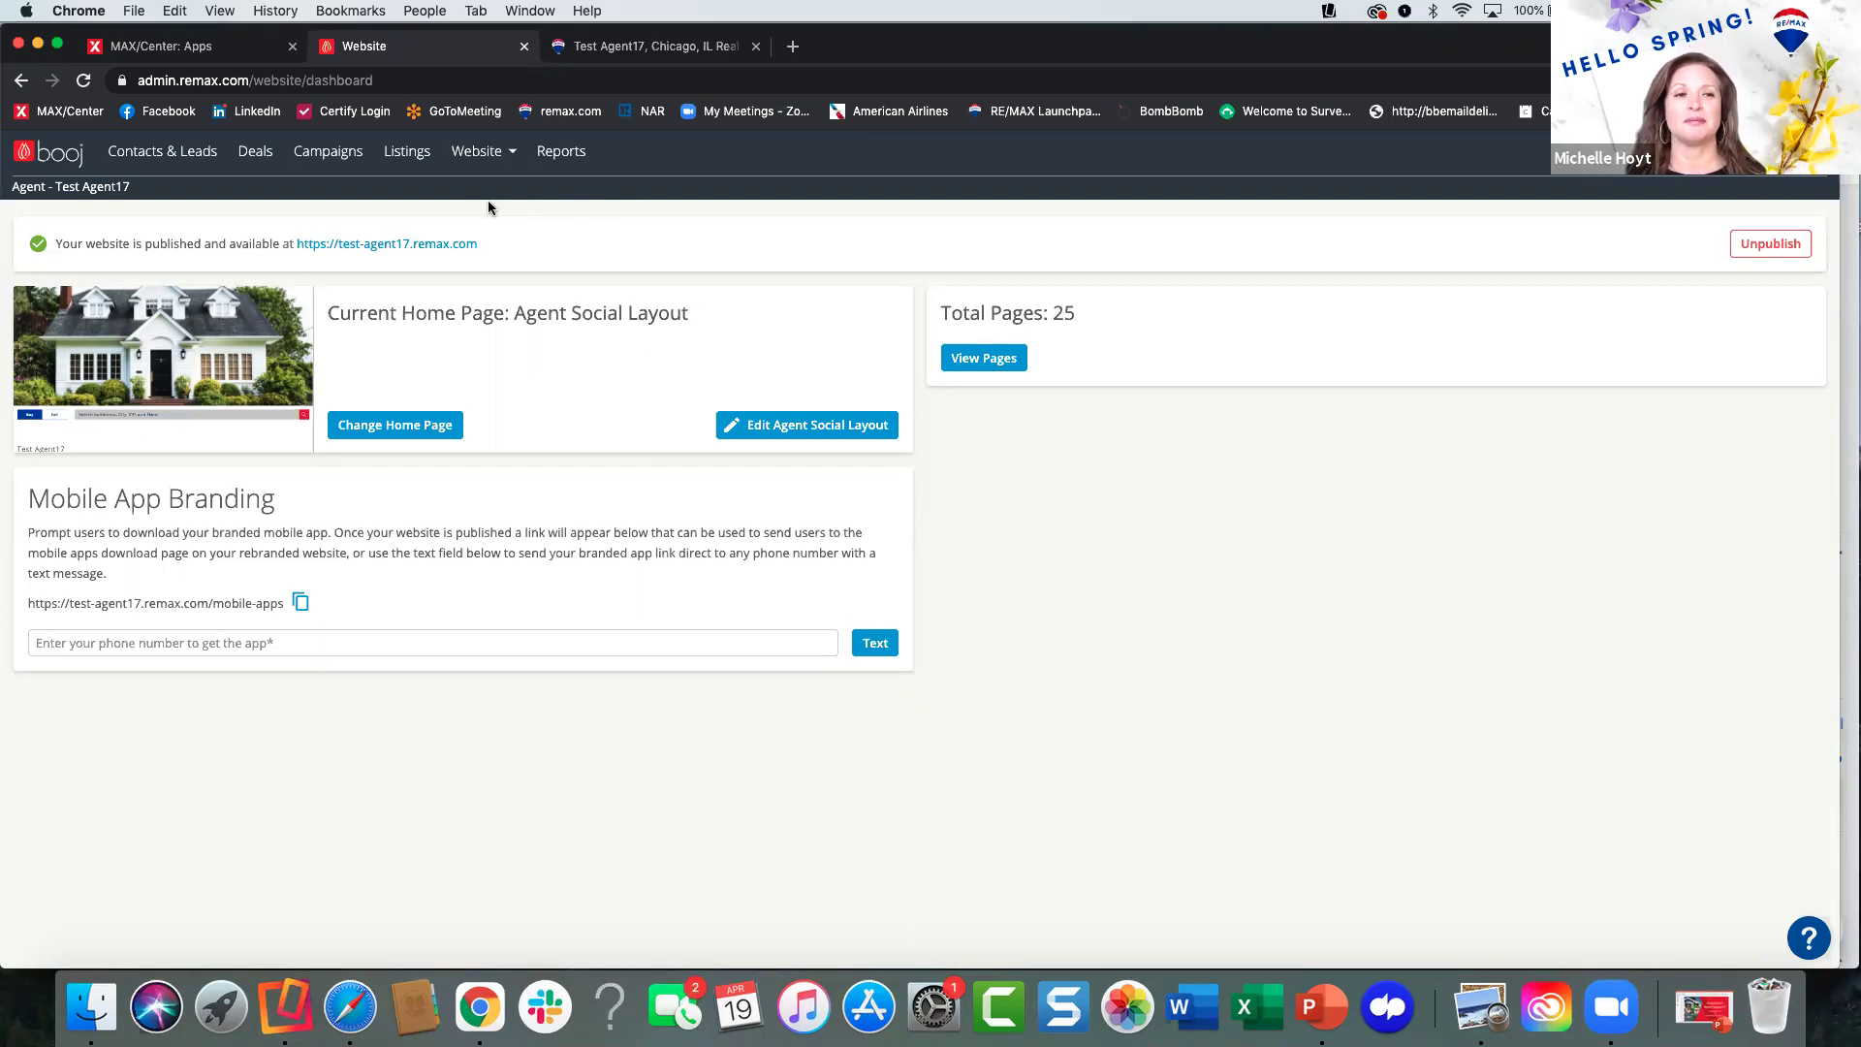
# Open the Domain Manager, examine the DNS record requirements for adding a custom domain, and close the form without adding one.
pyautogui.click(481, 153)
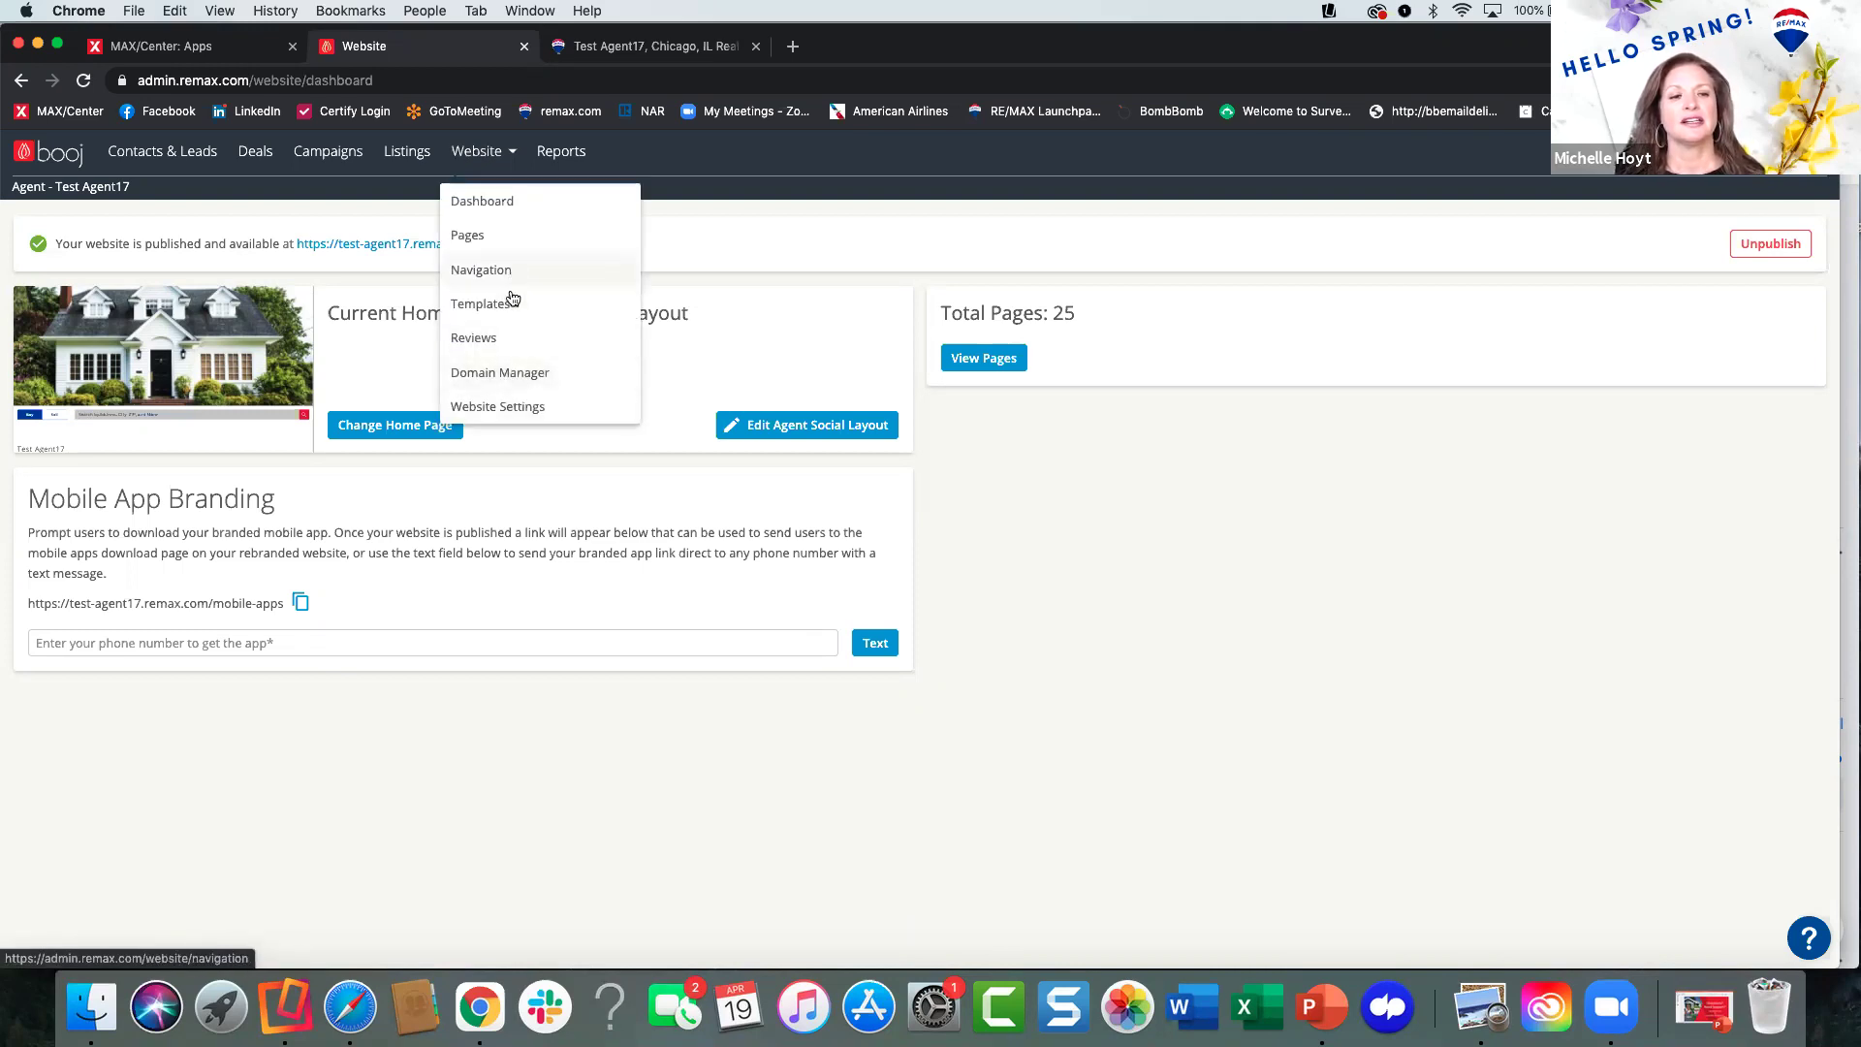
pyautogui.click(514, 372)
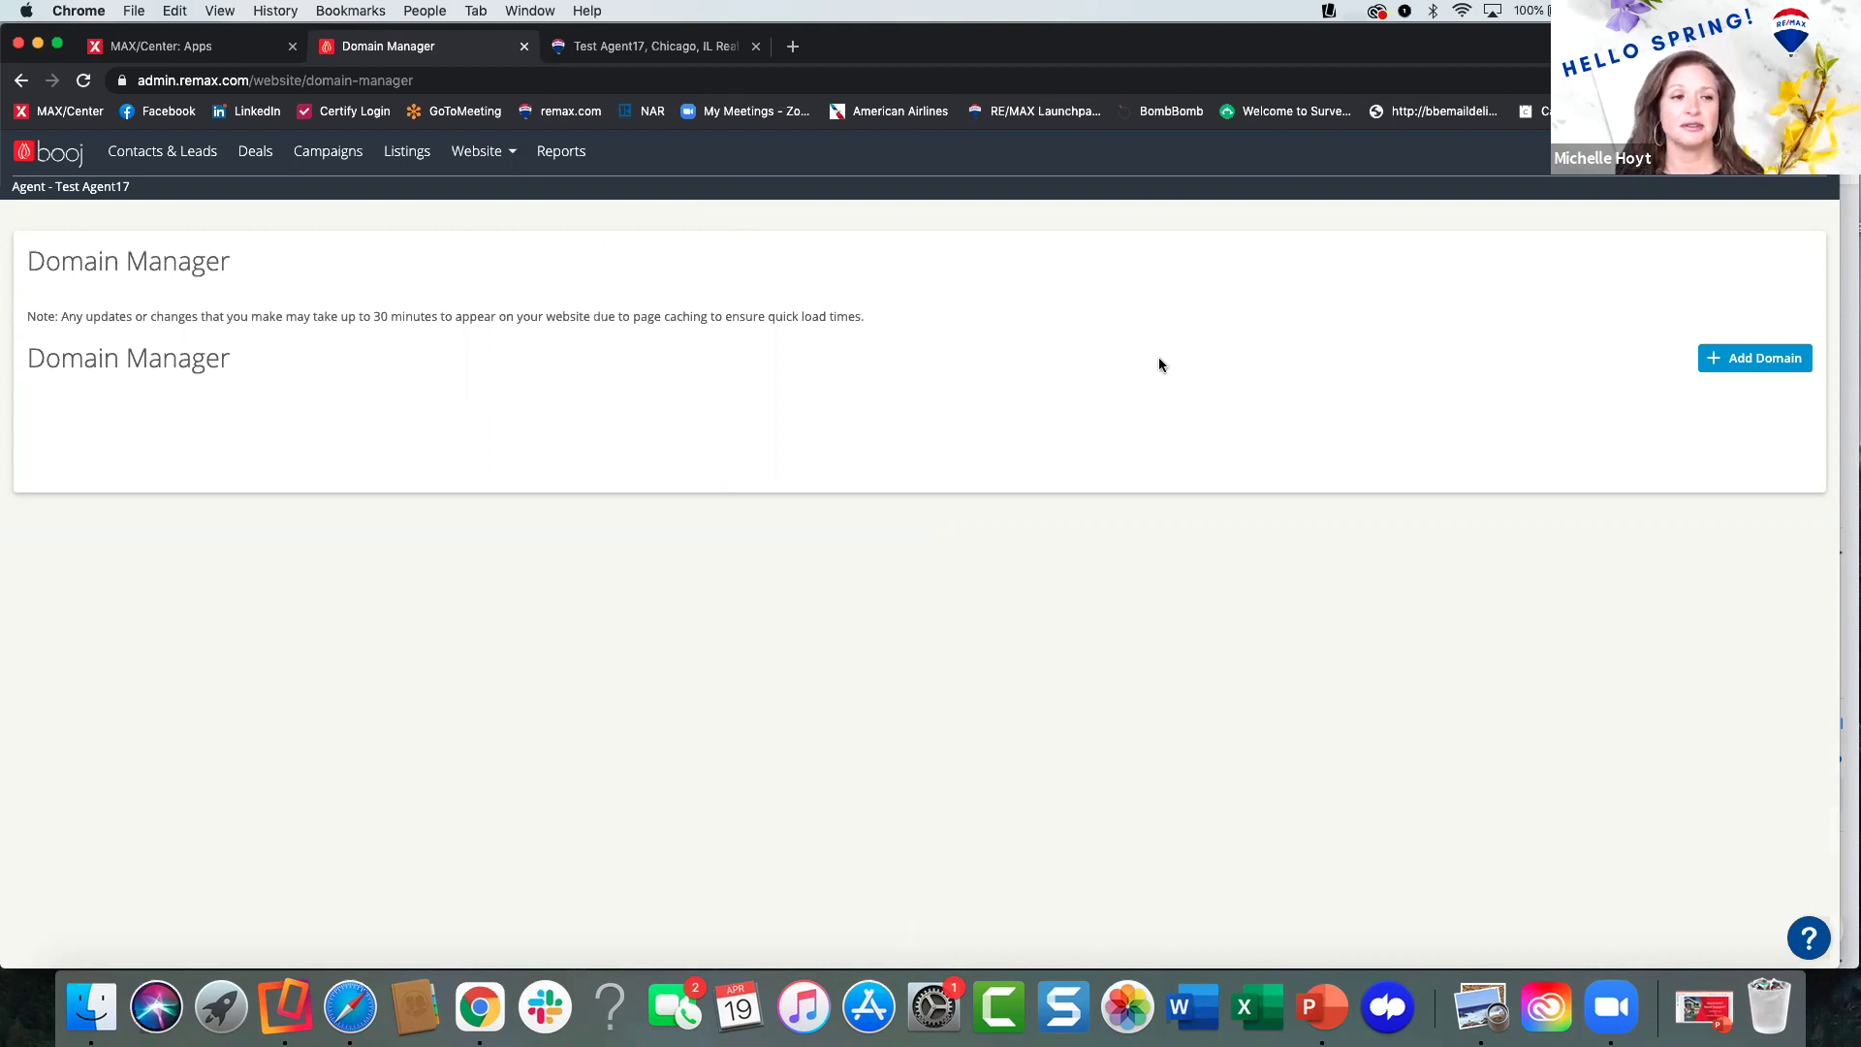
pyautogui.click(1706, 372)
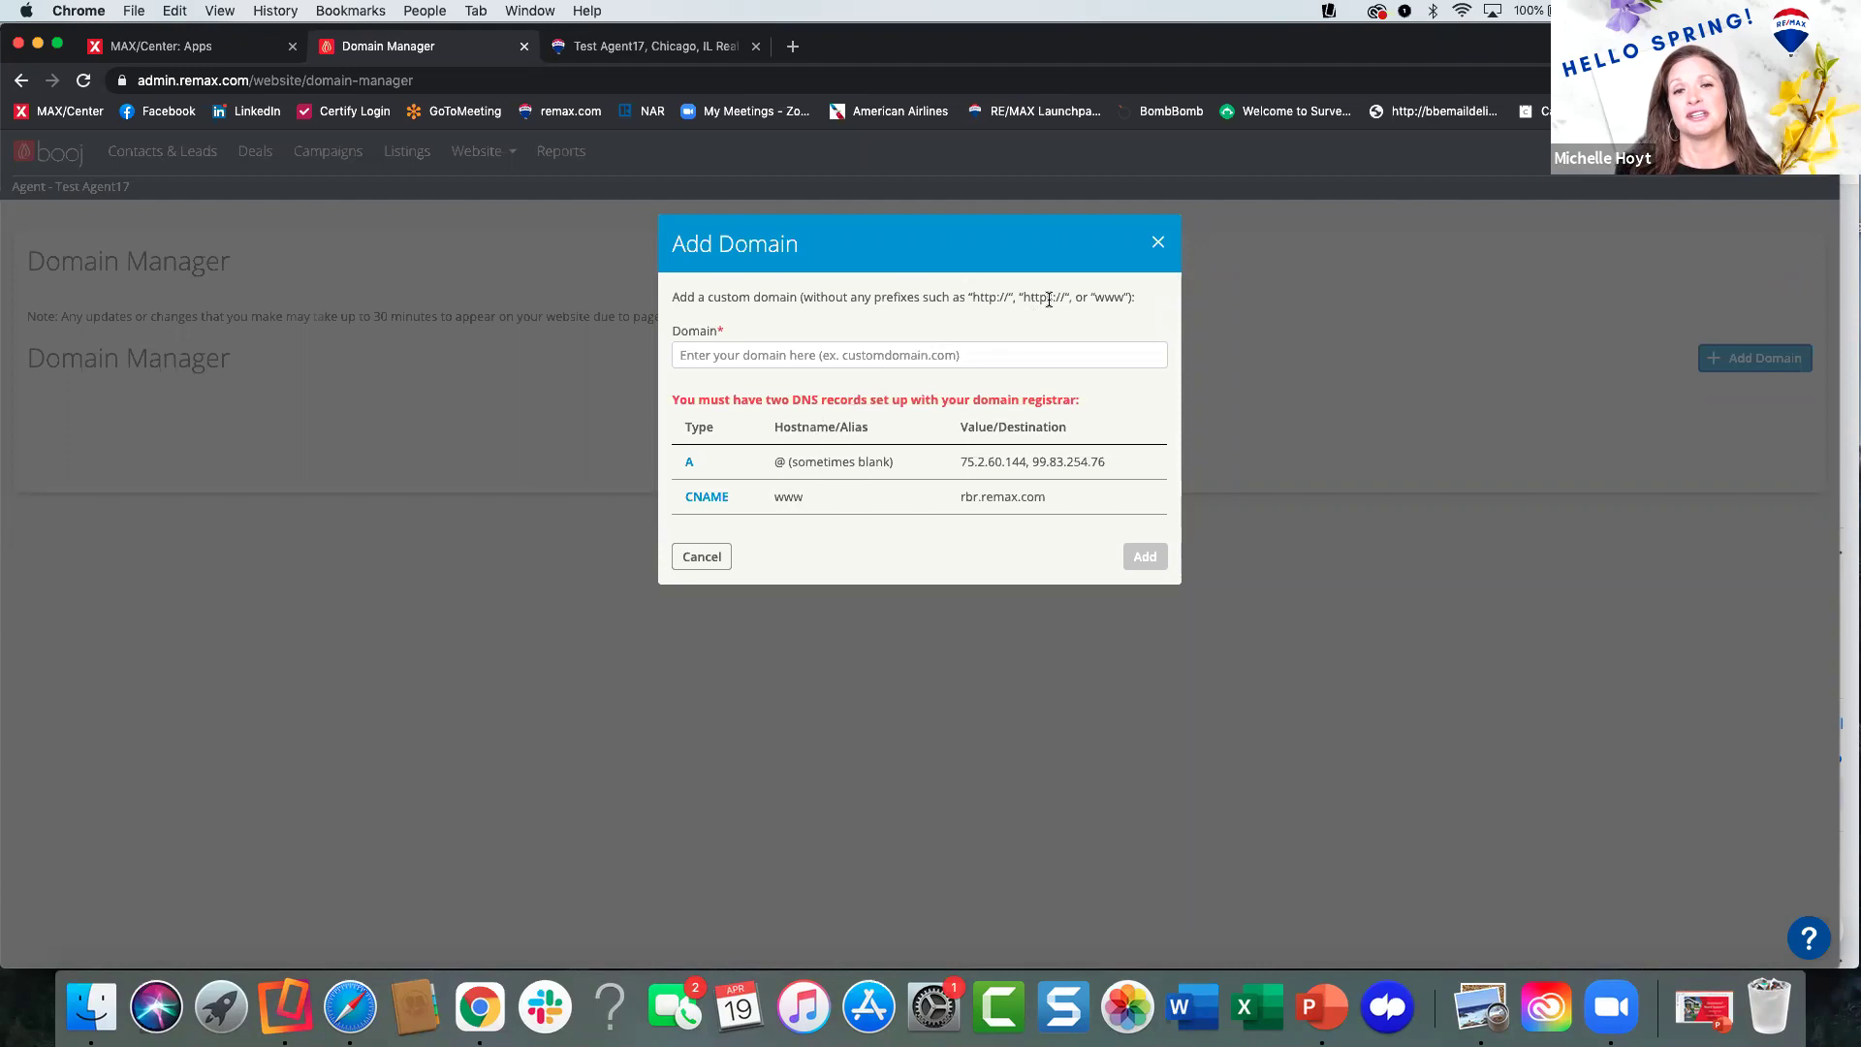
pyautogui.click(1157, 243)
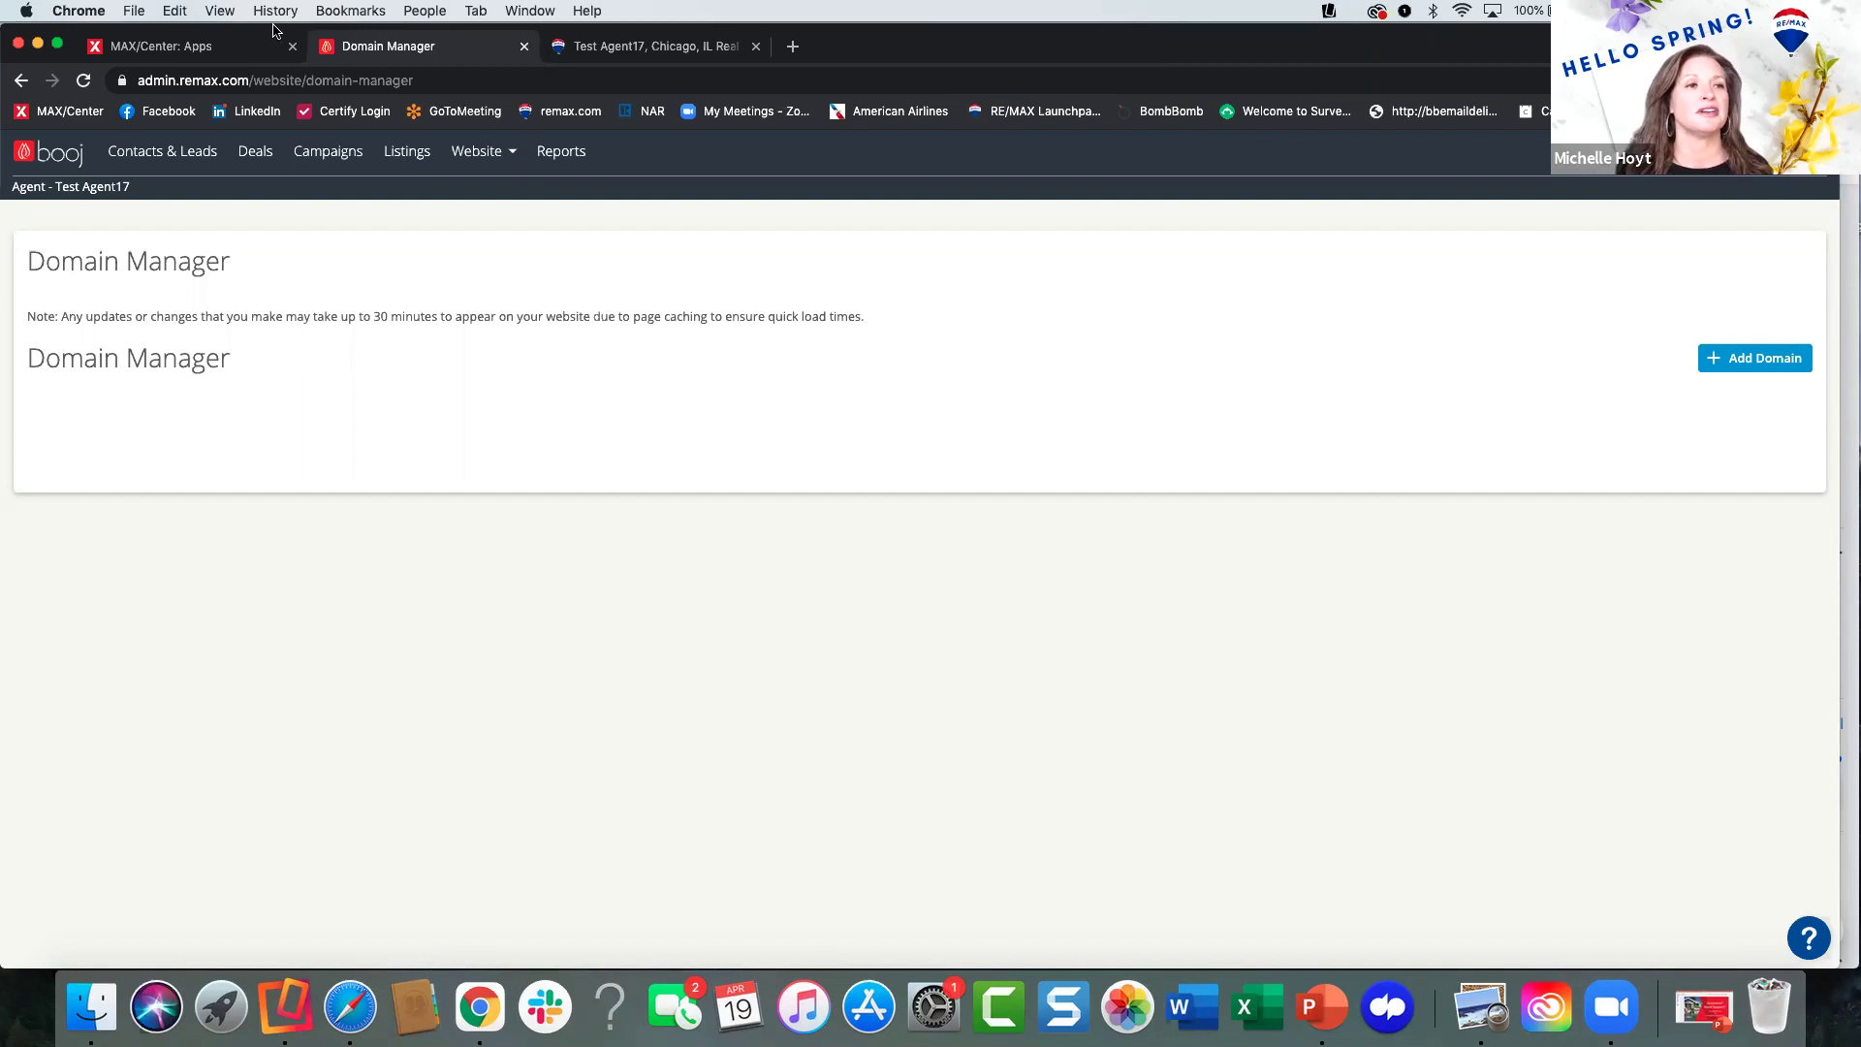
# Launch RE/MAX University from the MAX/Center apps and open its booj technology training resources.
pyautogui.click(254, 48)
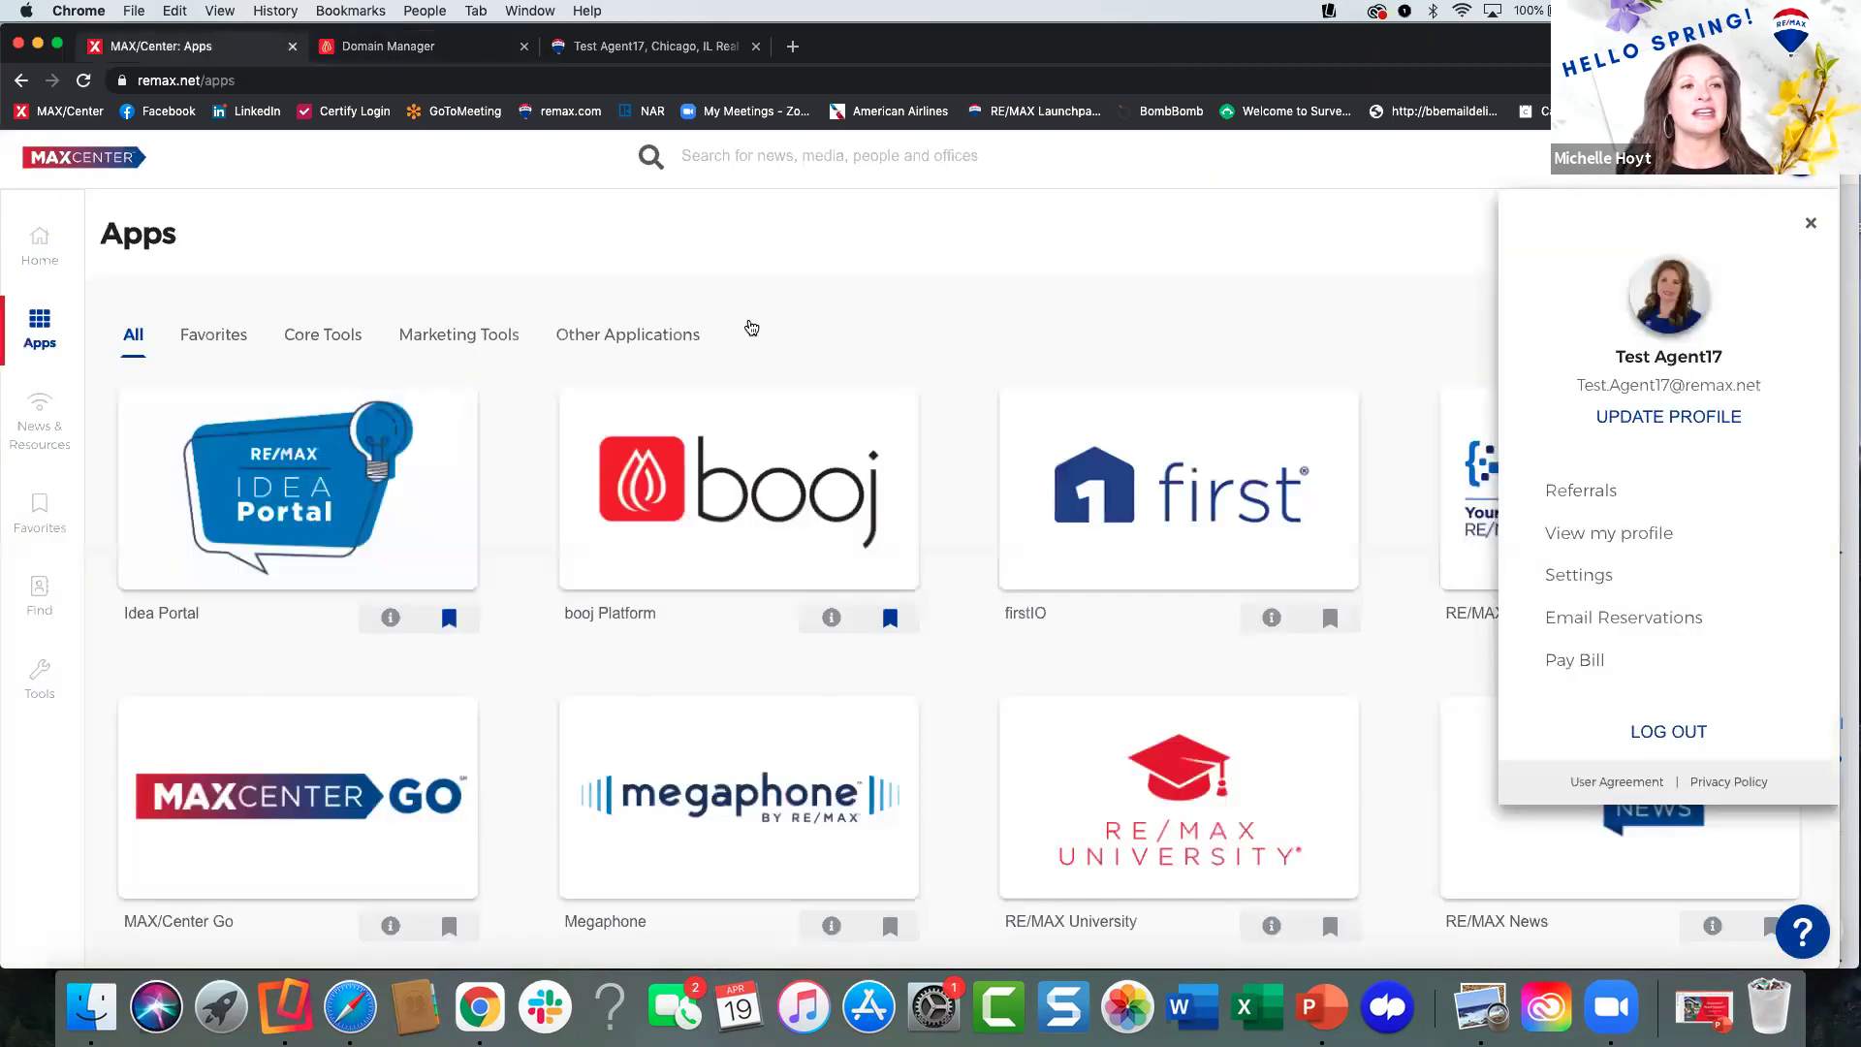
pyautogui.click(1101, 729)
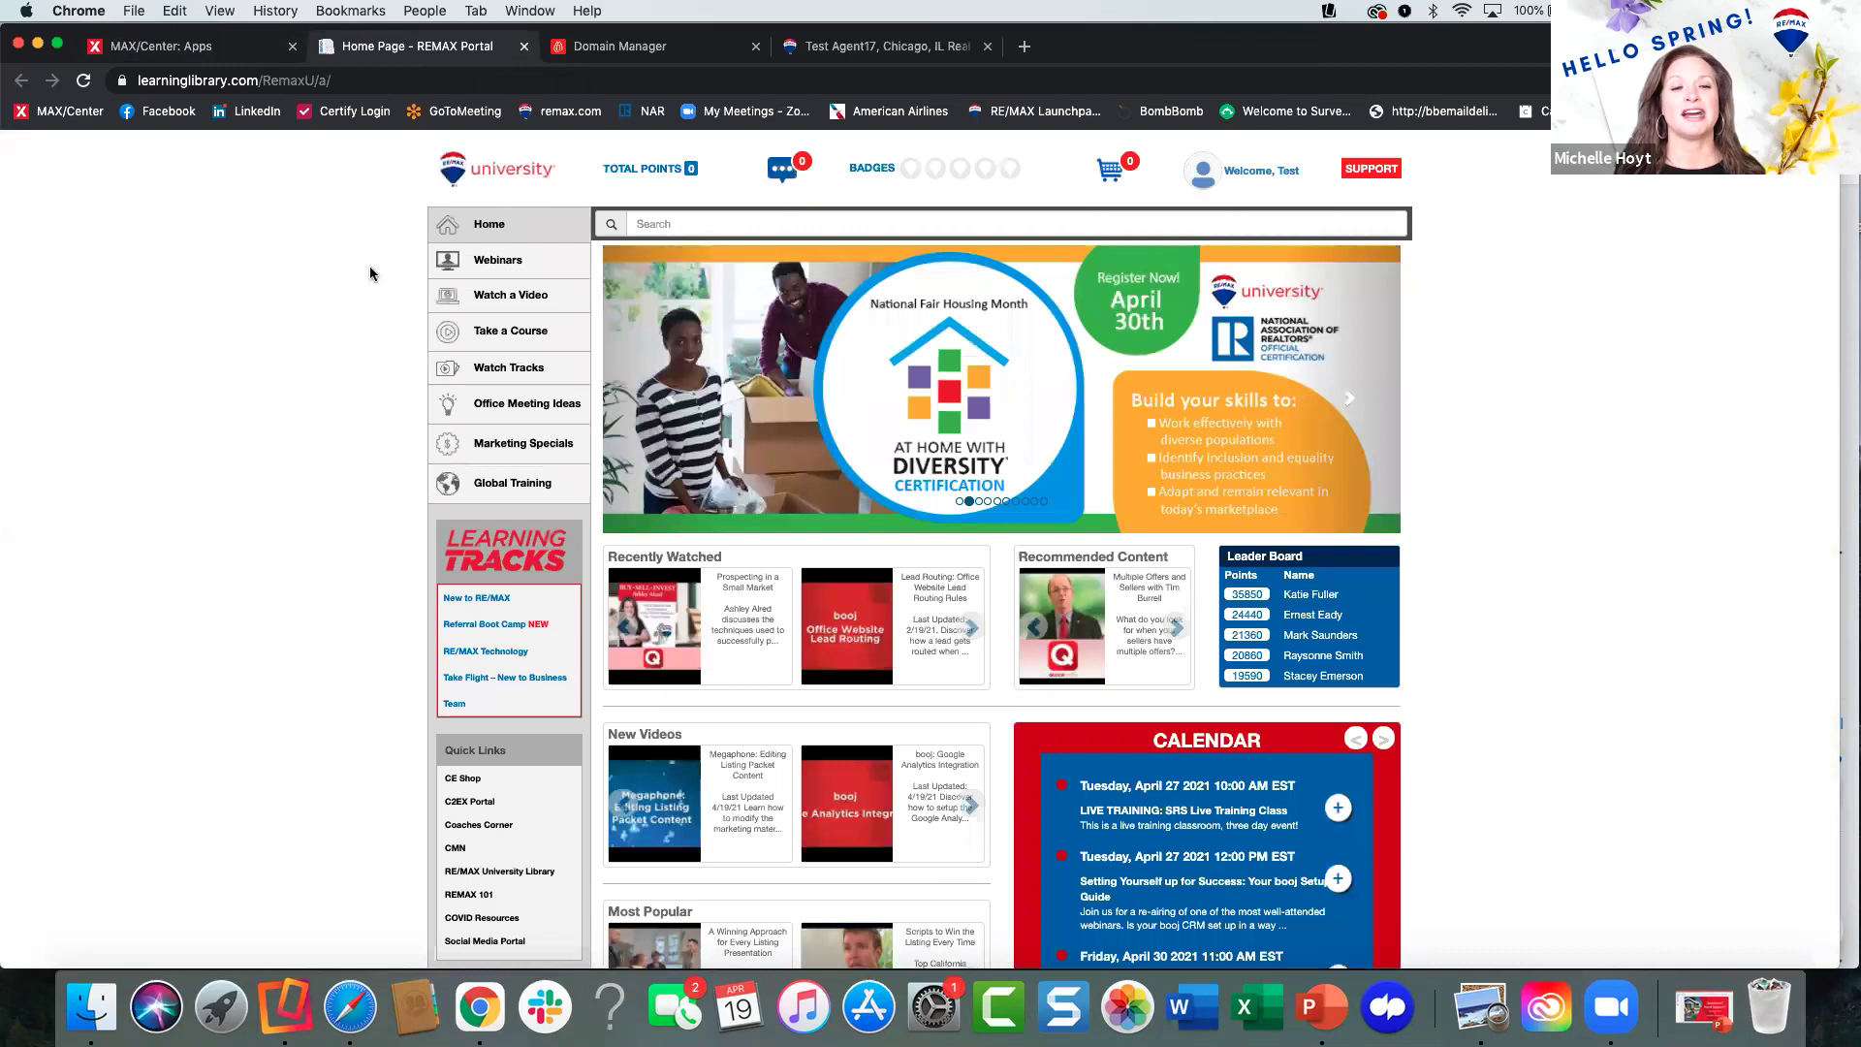
pyautogui.scroll(-3, 387, 538)
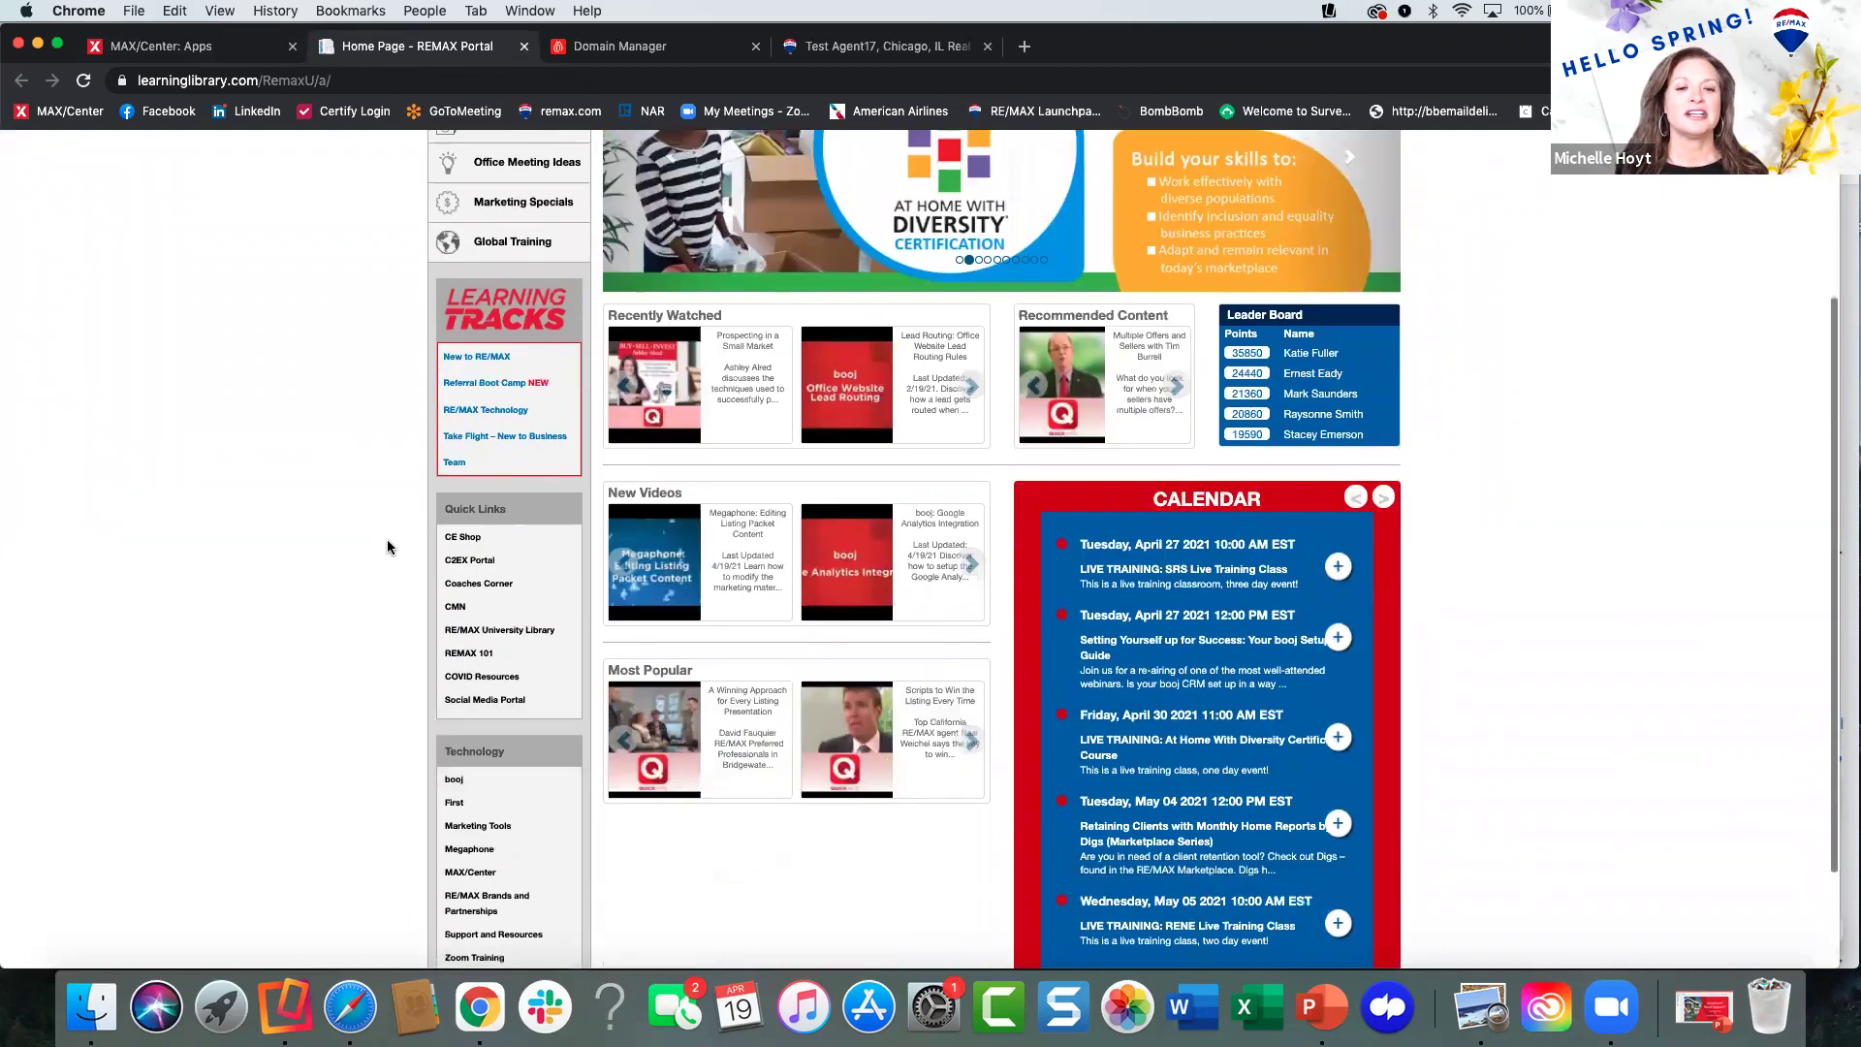
pyautogui.scroll(-2, 387, 548)
pyautogui.click(441, 662)
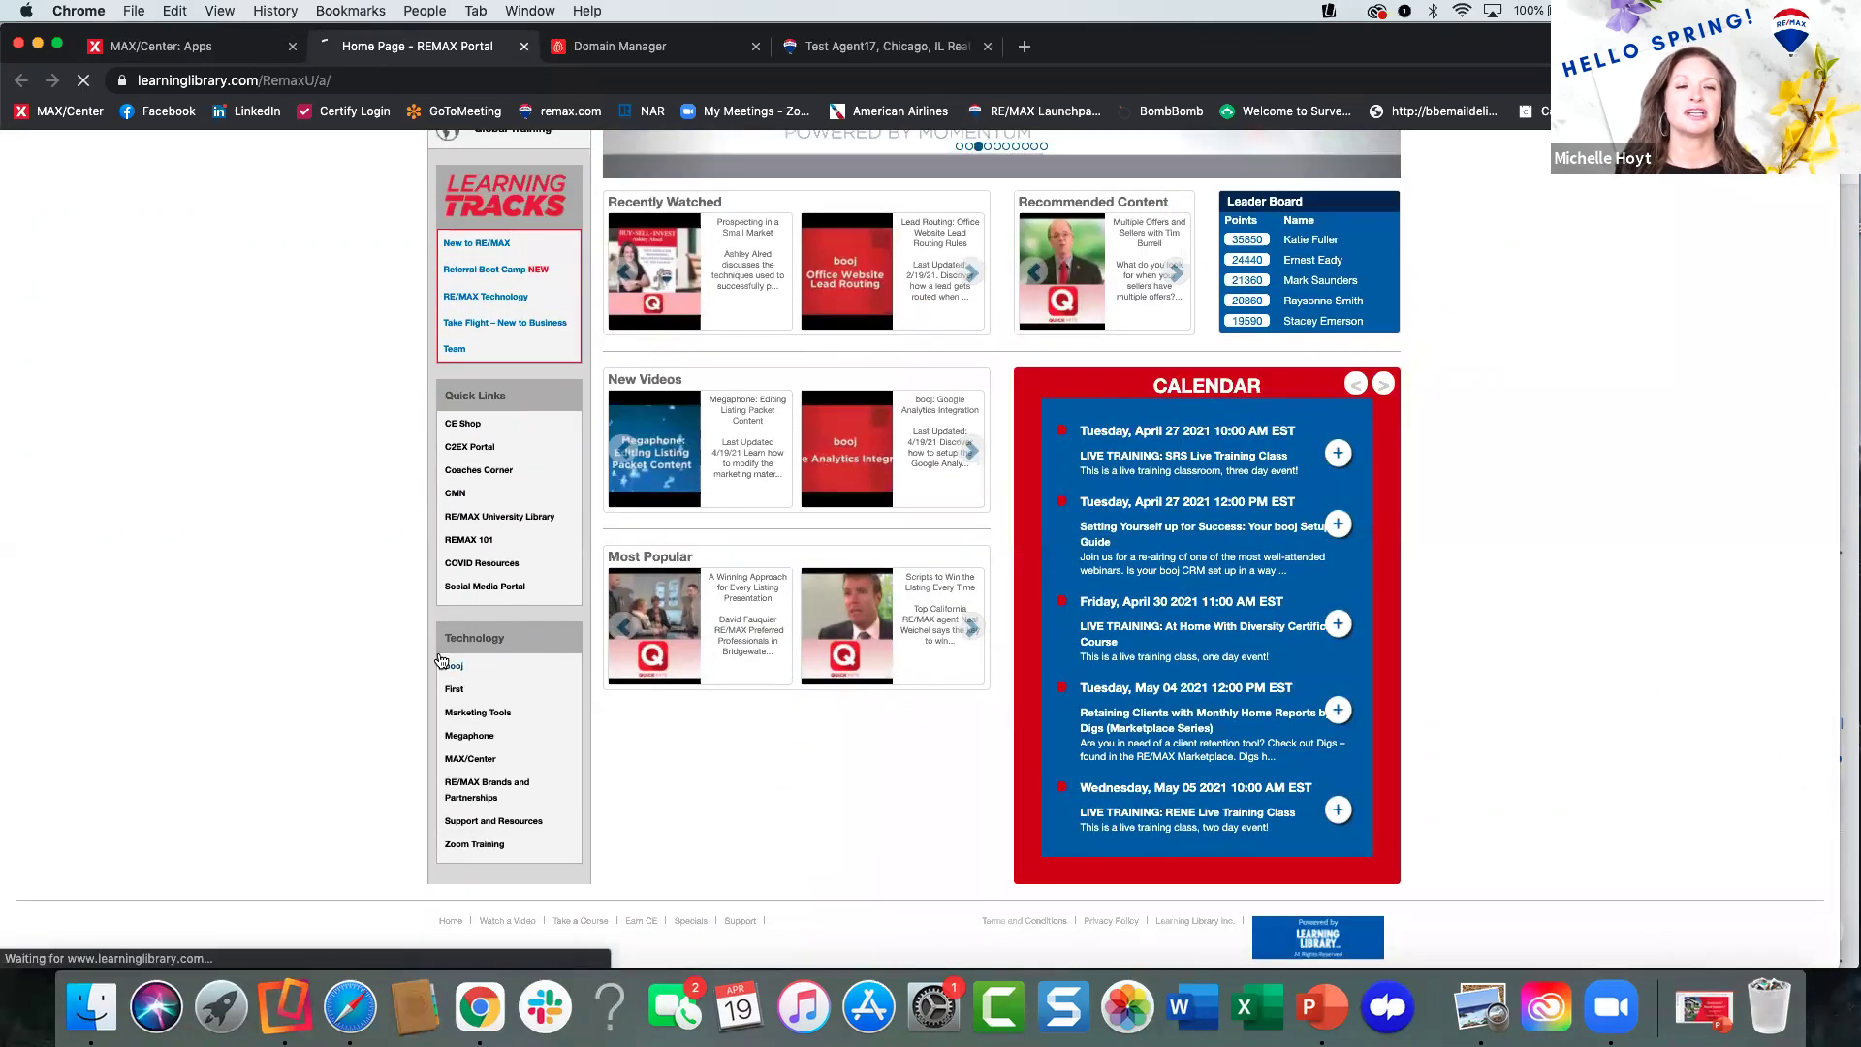